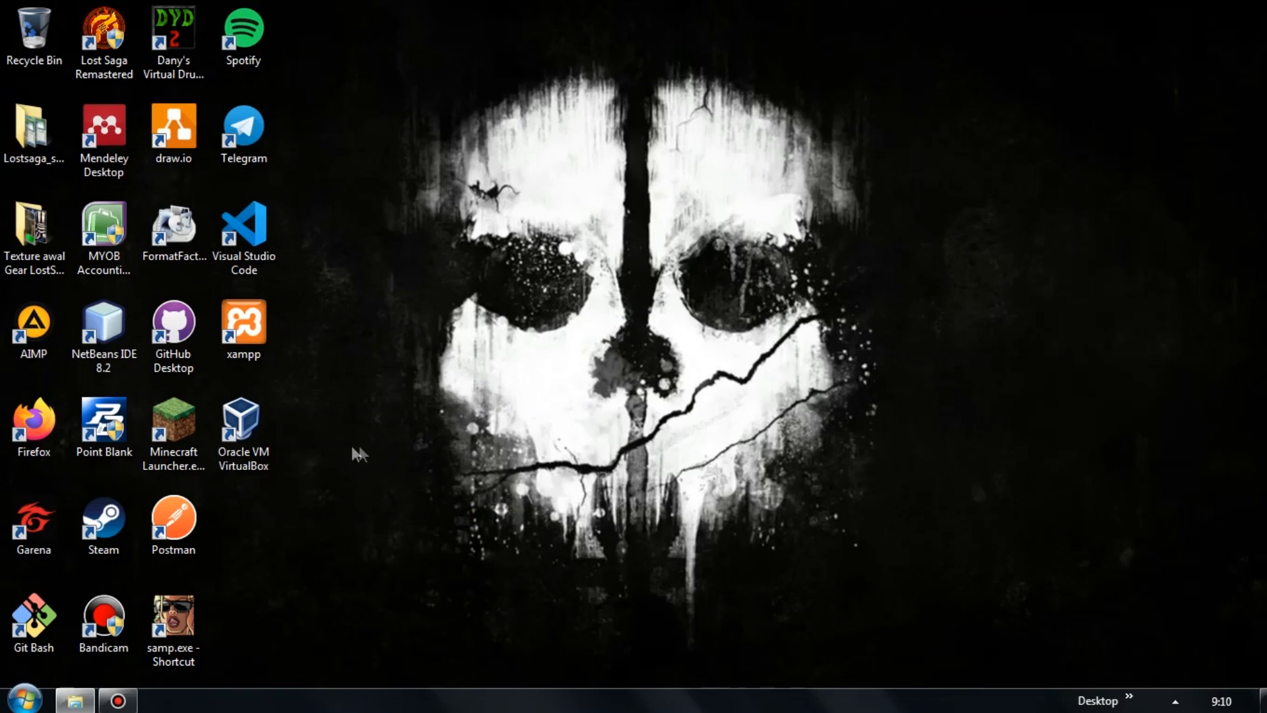
Launch Oracle VM VirtualBox from its desktop shortcut.
double_click(260, 435)
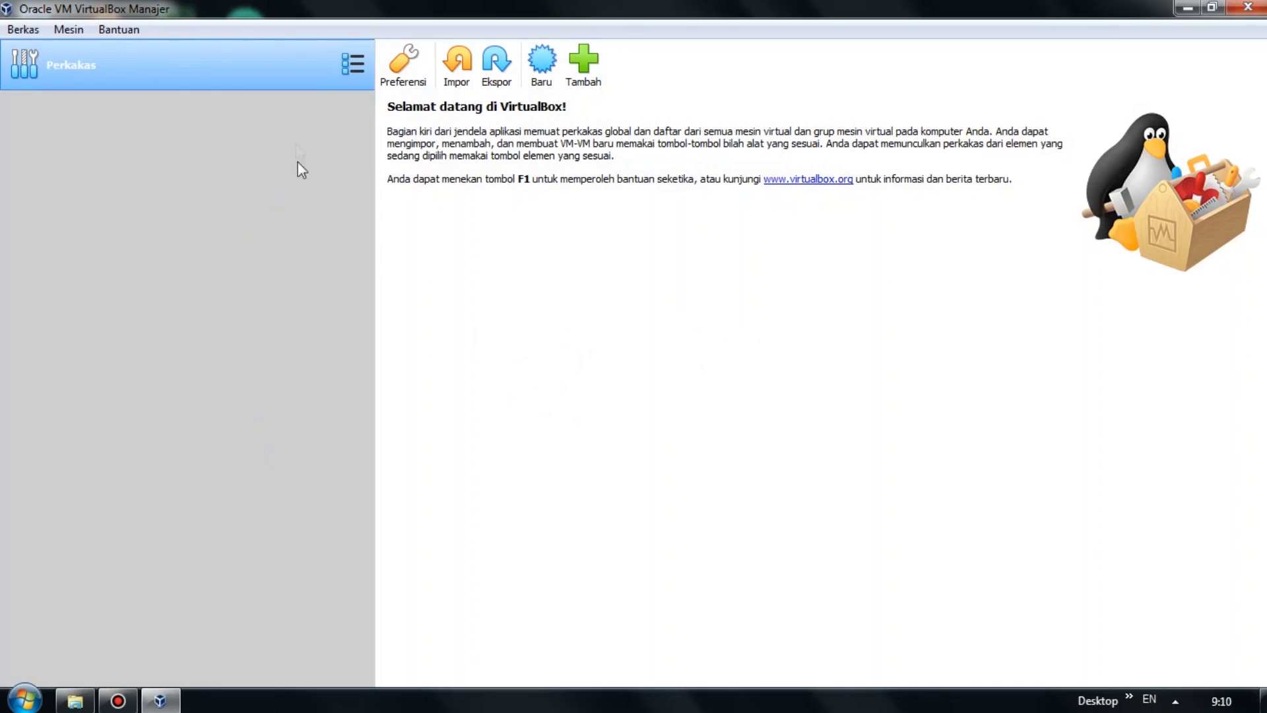
Create a new machine named 'Windows XP', type Microsoft Windows, version Windows XP (32-bit).
left_click(544, 86)
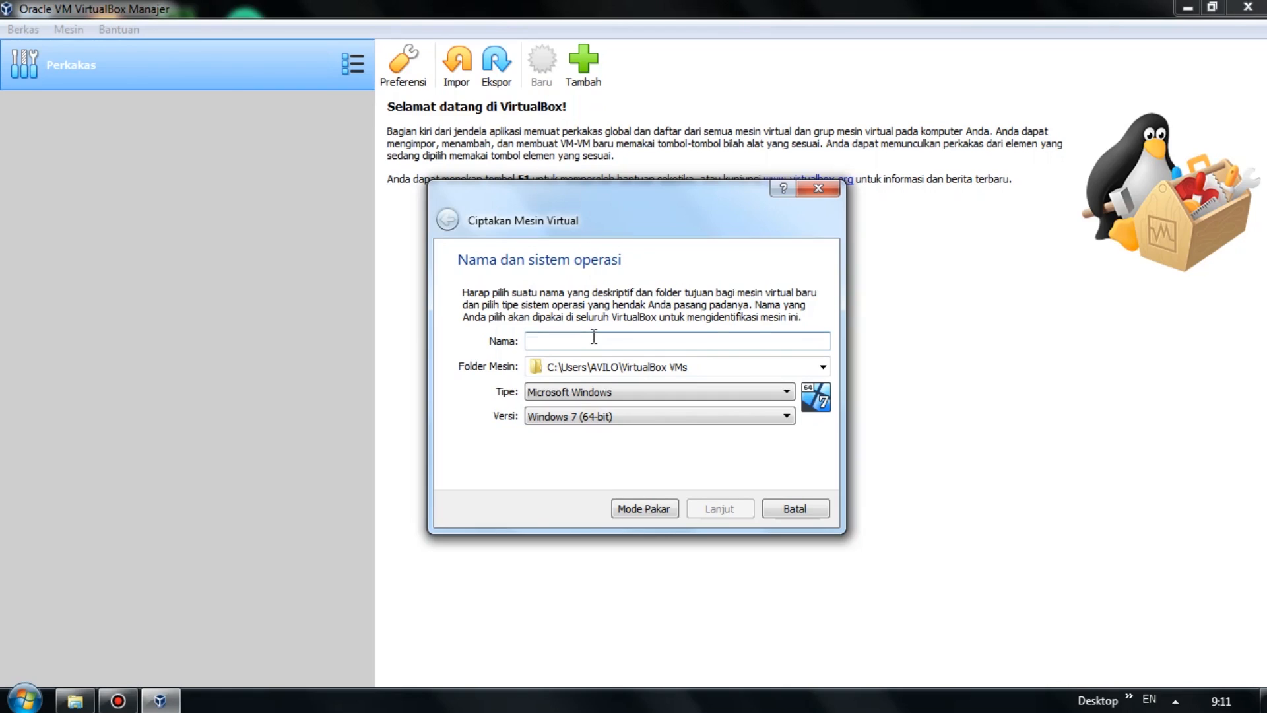
type("Wi")
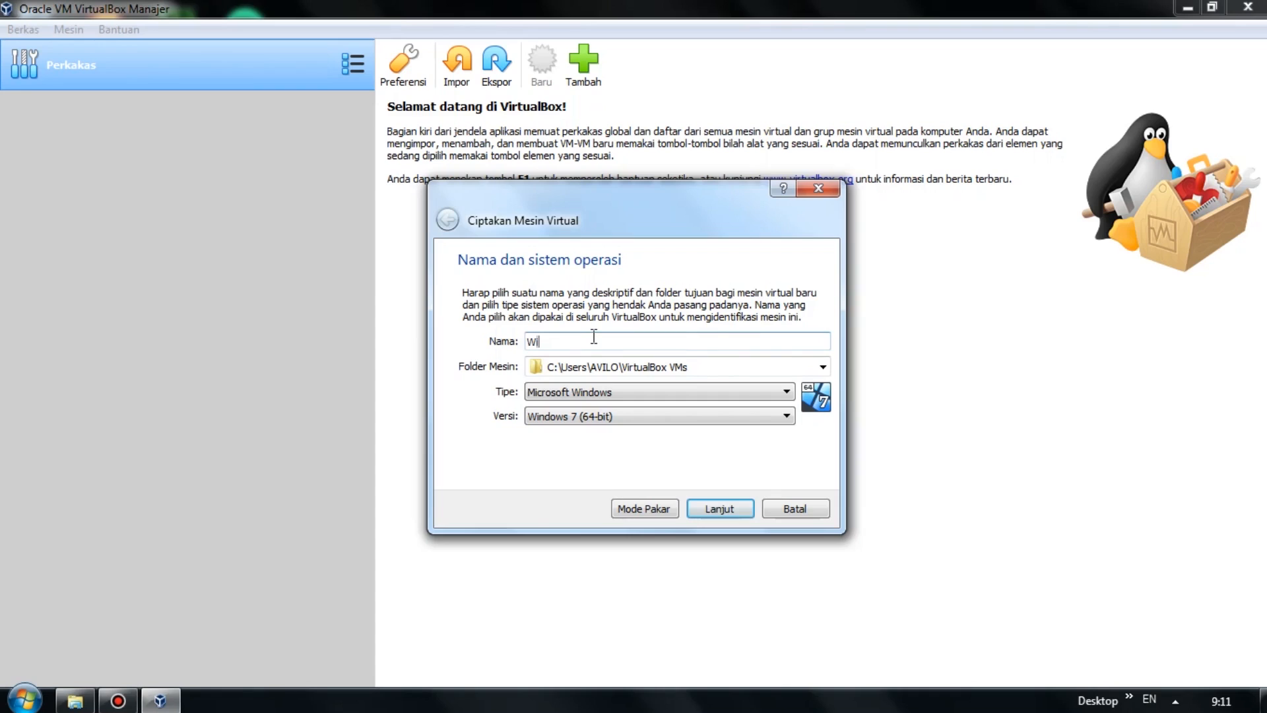
type("ndows XP")
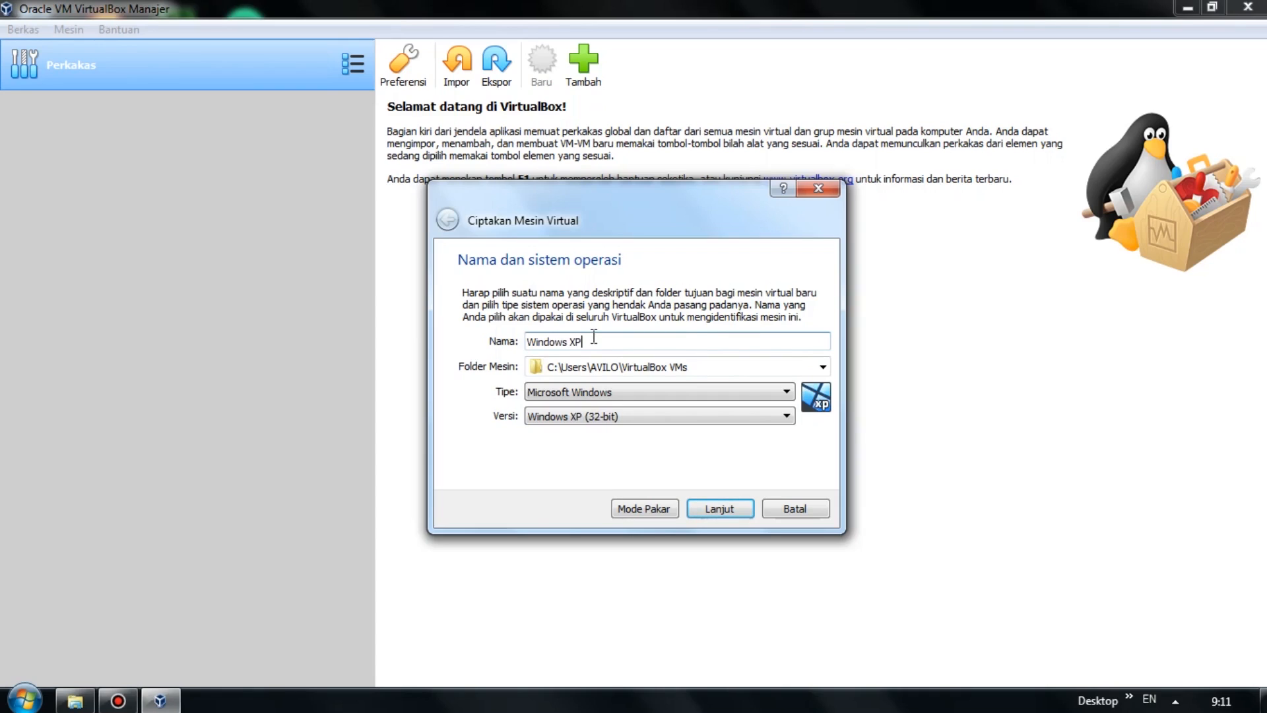
left_click(653, 391)
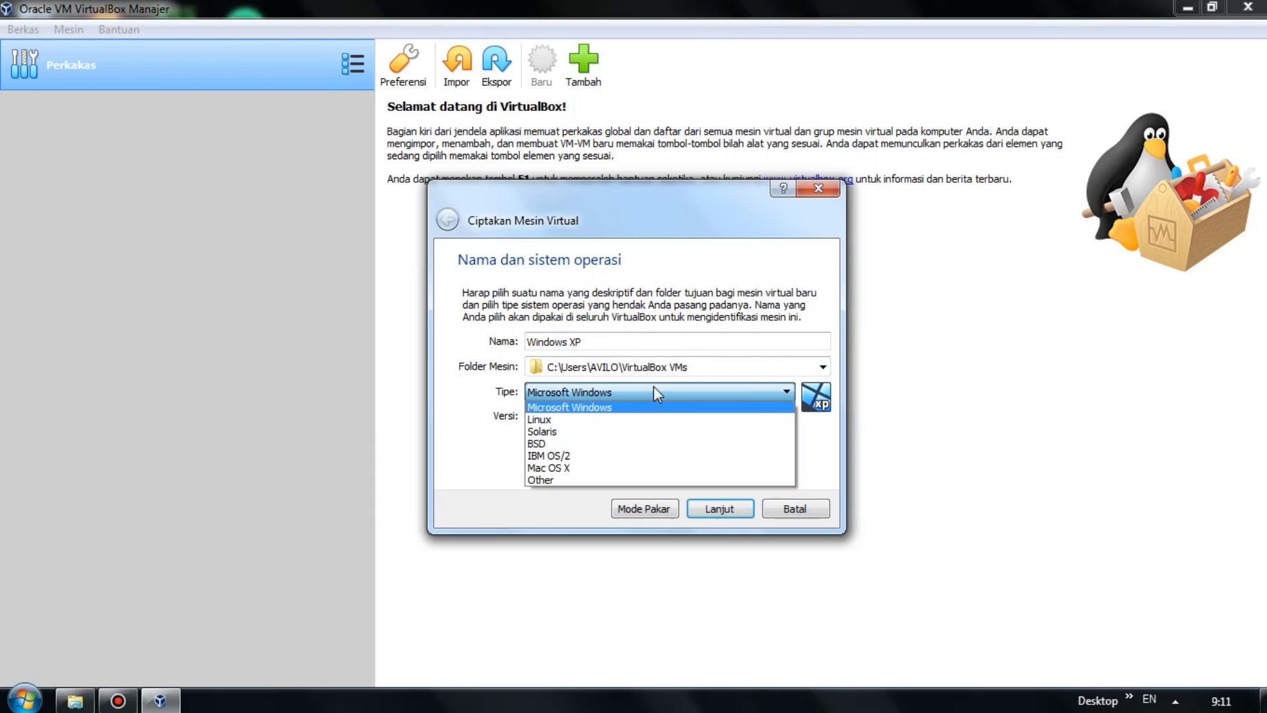
left_click(654, 386)
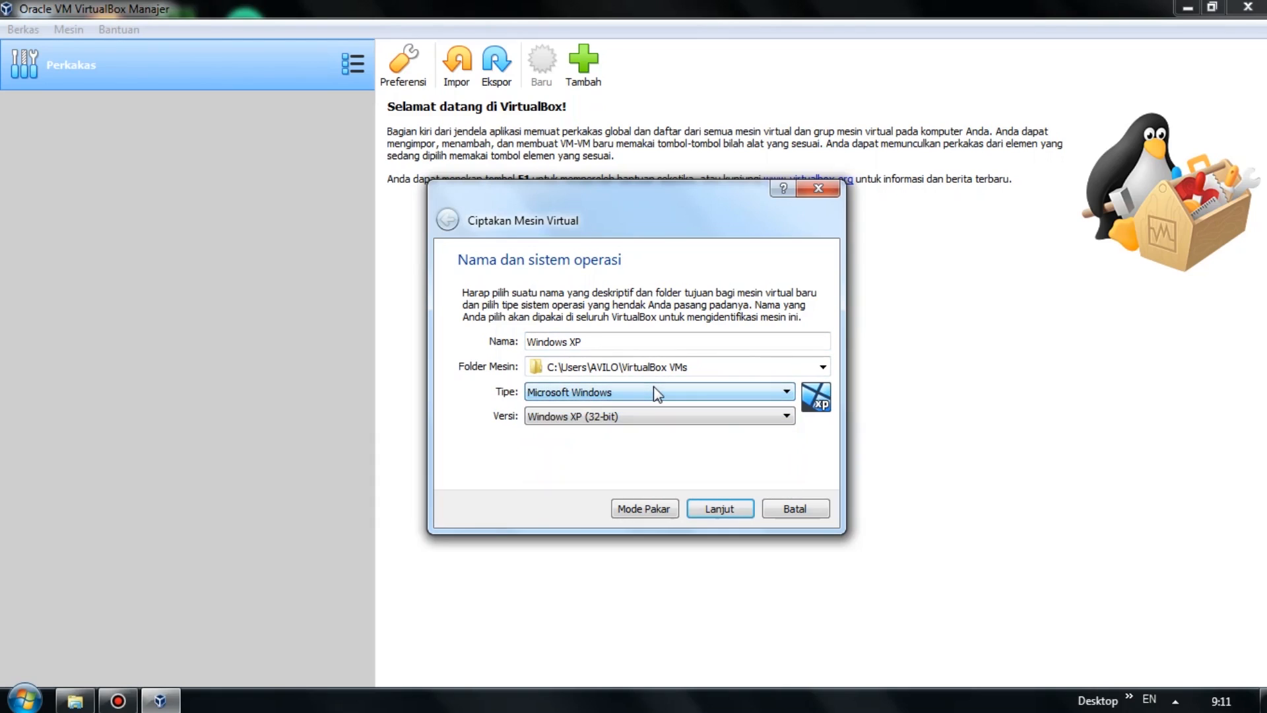
left_click(548, 423)
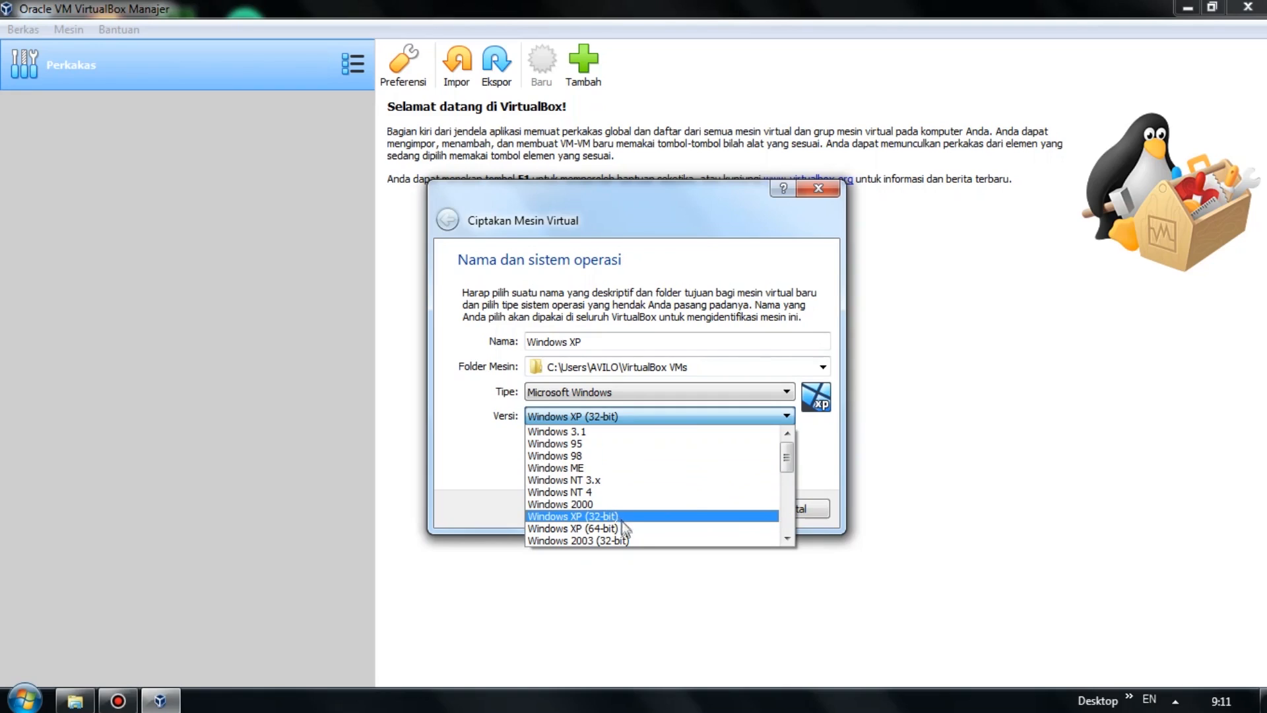
left_click(627, 516)
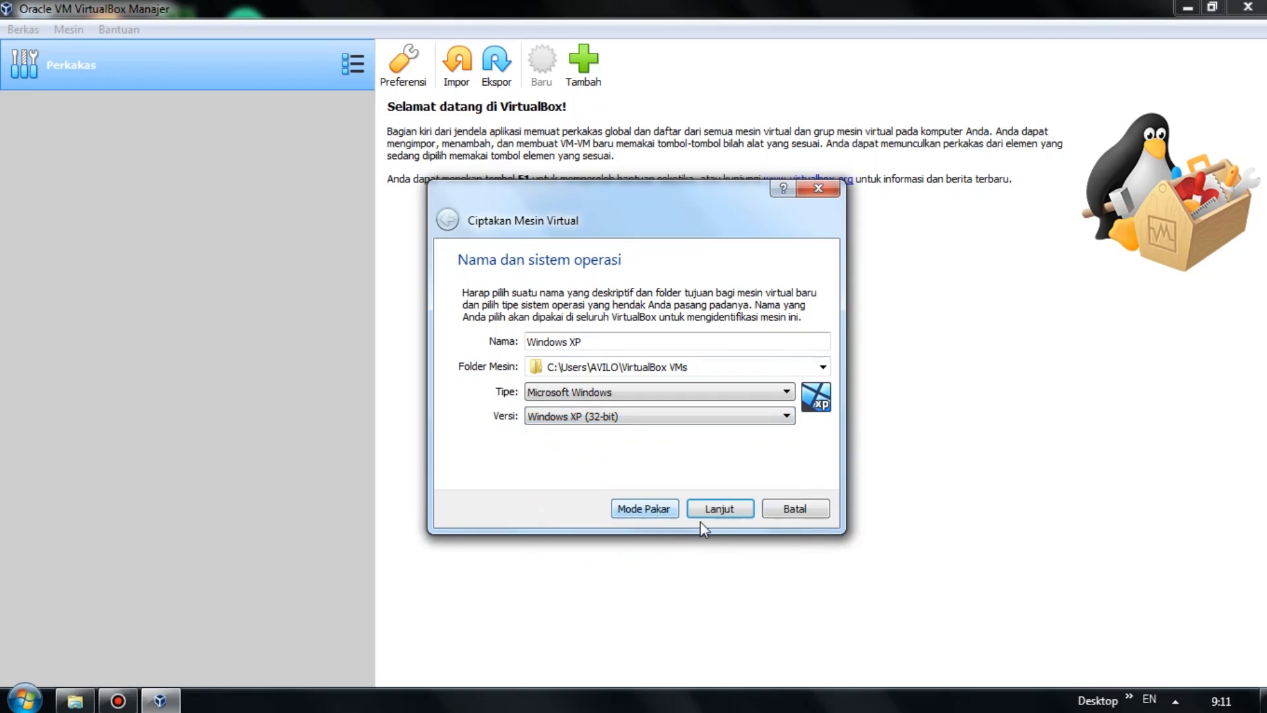
left_click(722, 512)
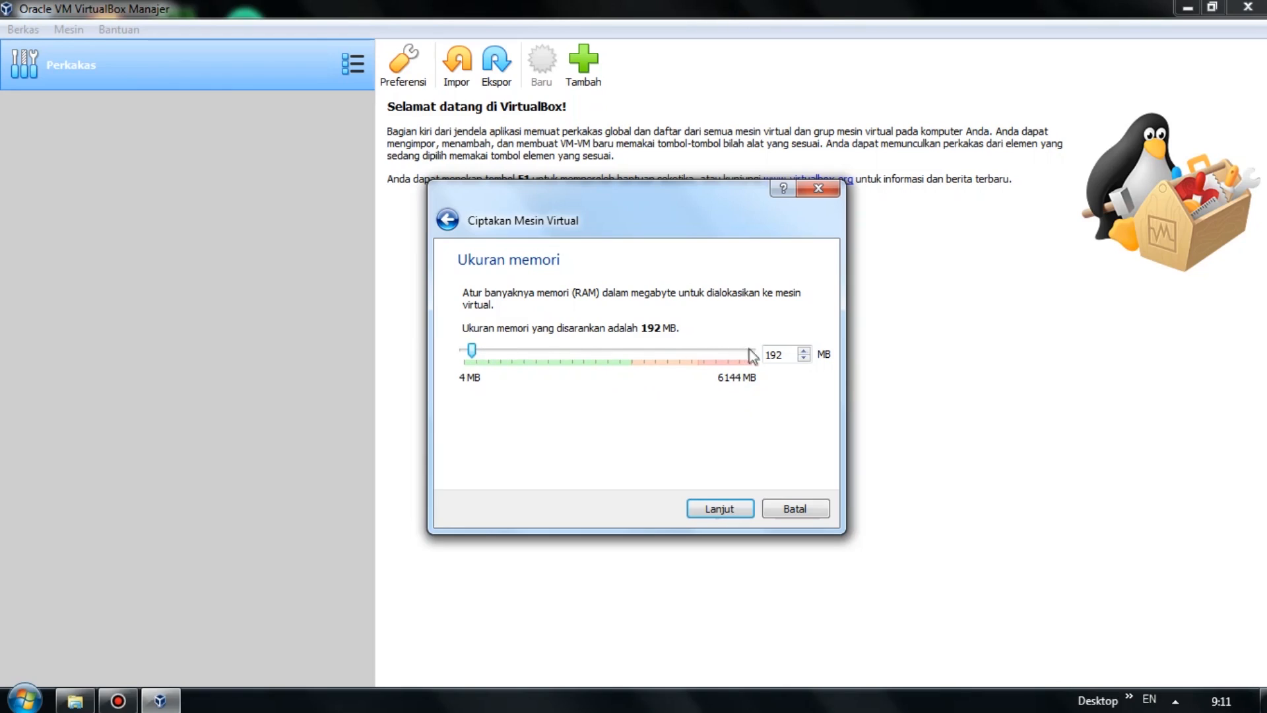
Set the machine's memory to 1024 MB and choose to create a new virtual hard disk.
left_click_drag(474, 352, 514, 354)
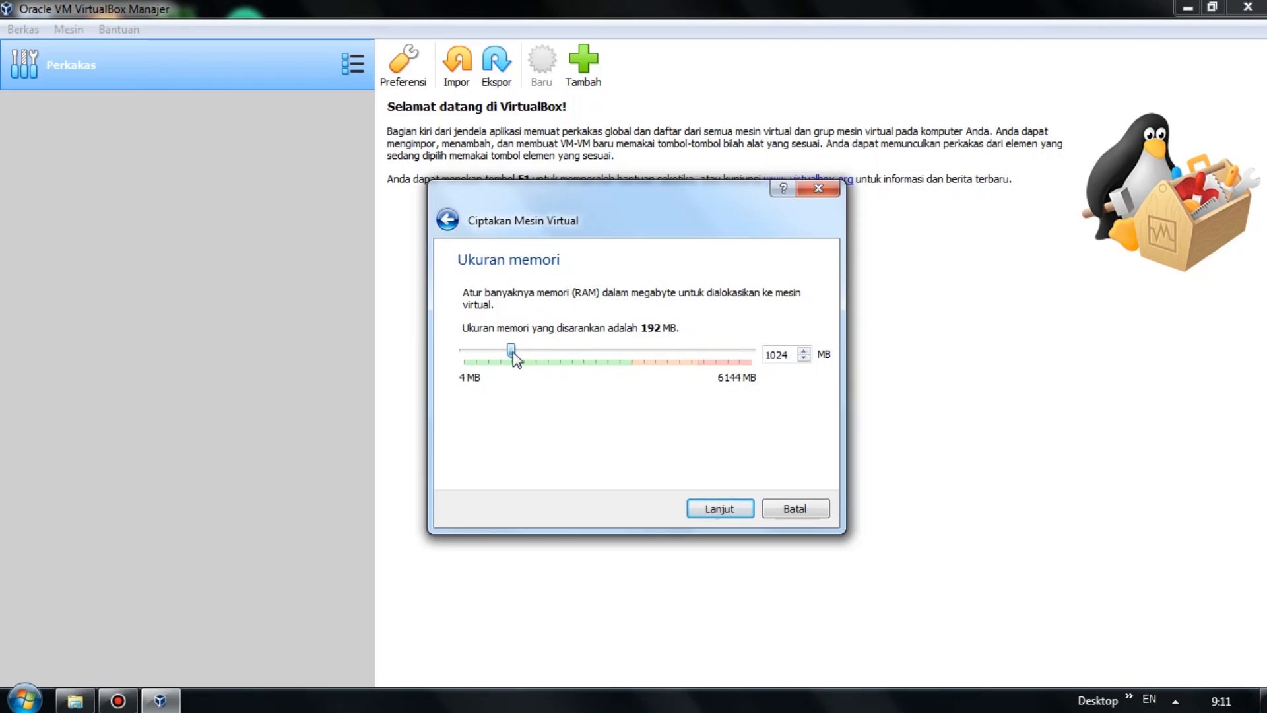
left_click(703, 508)
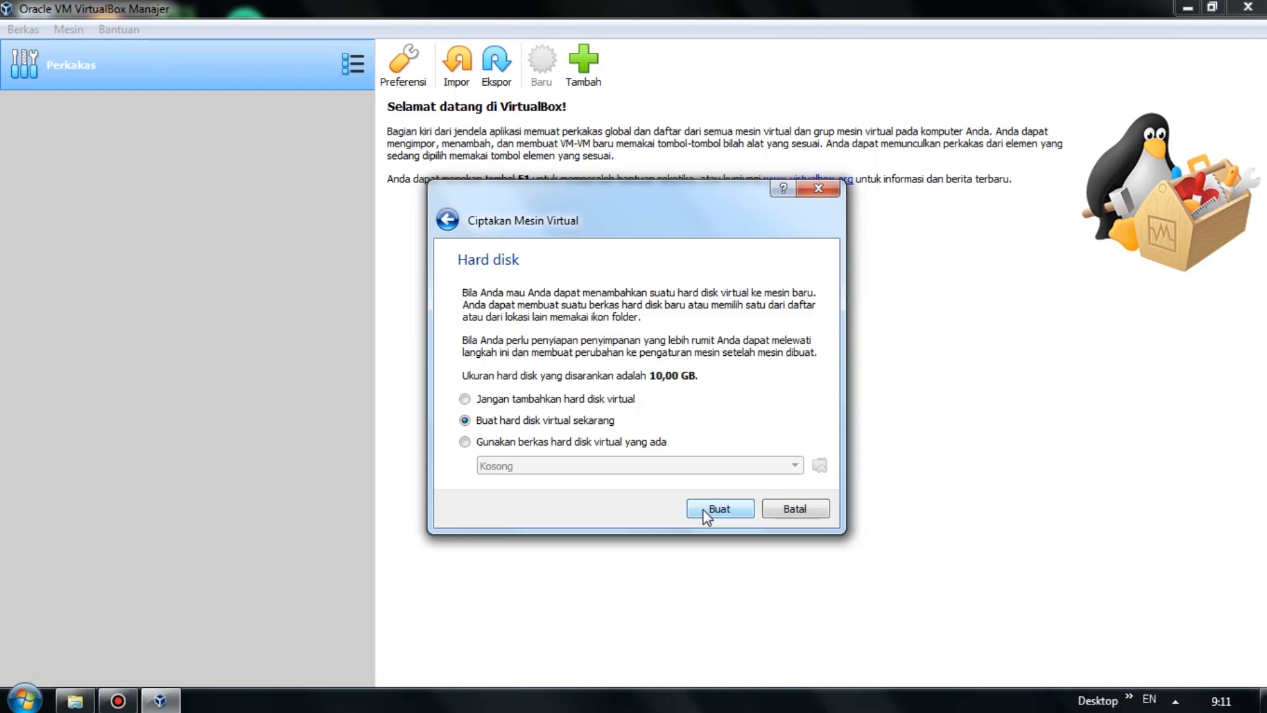
left_click(703, 509)
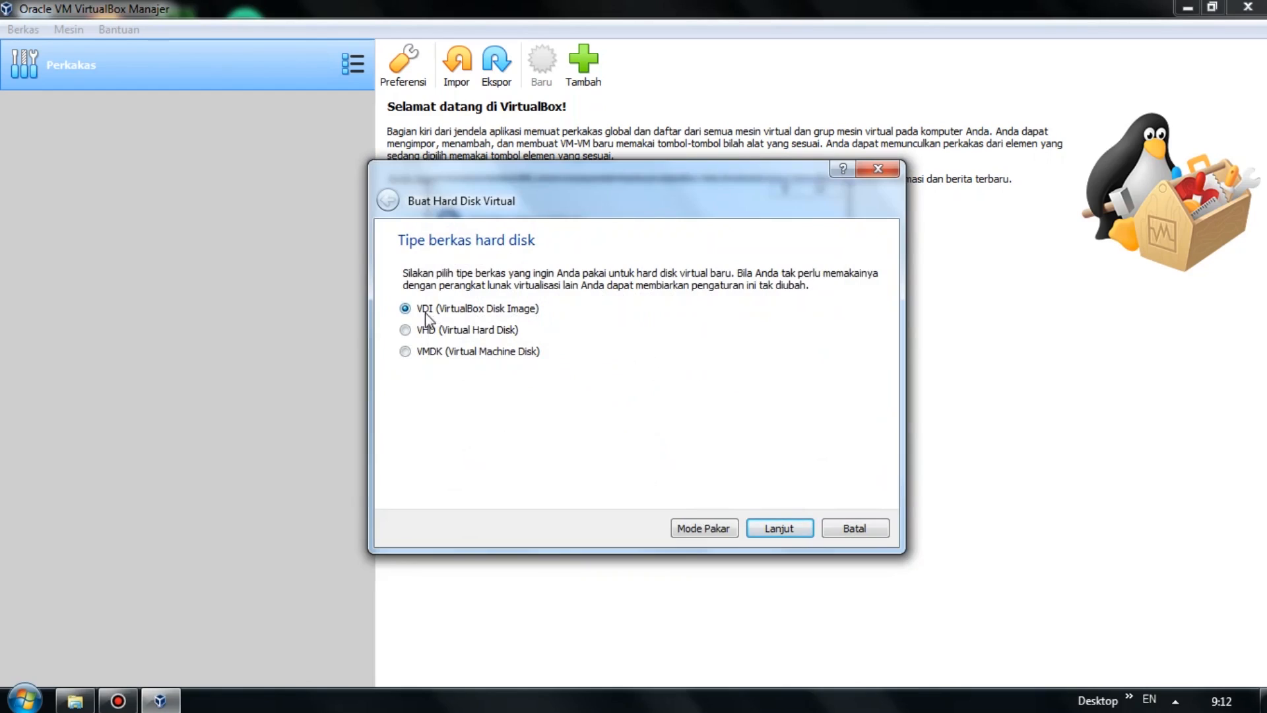
Create a dynamically allocated VDI disk of 10,00 GB, completing the Windows XP machine.
left_click(779, 530)
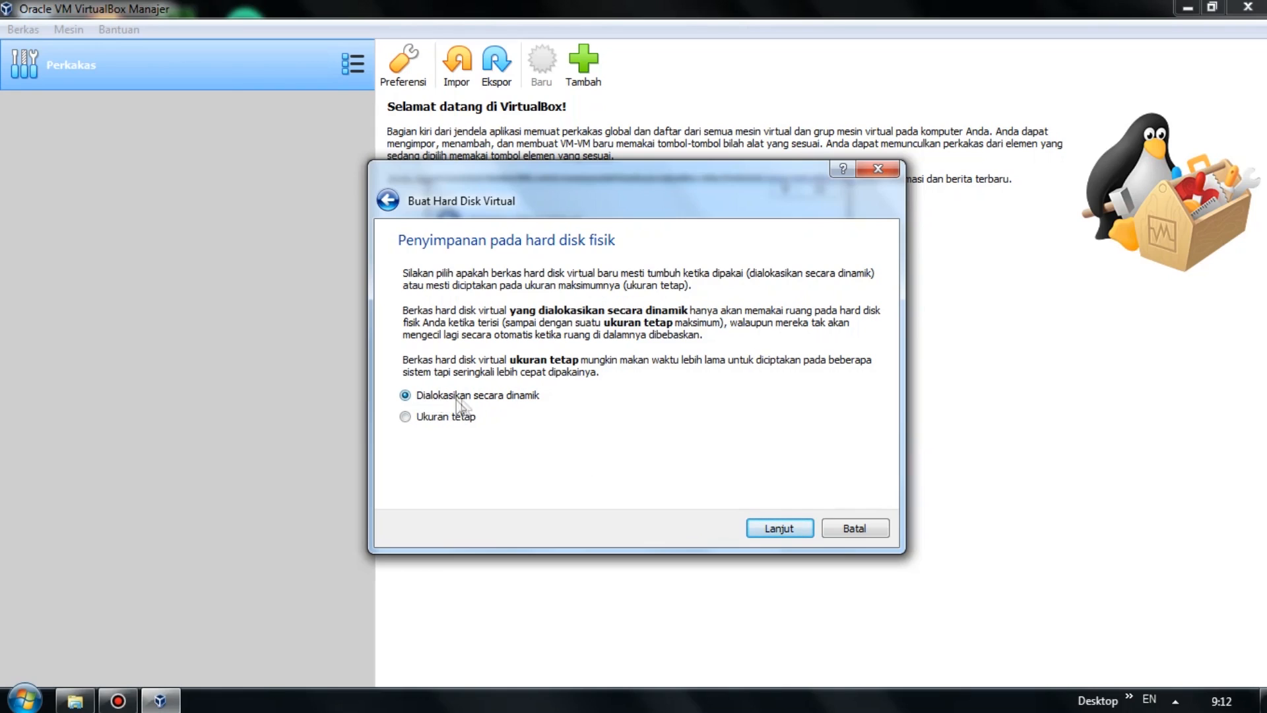
left_click(785, 528)
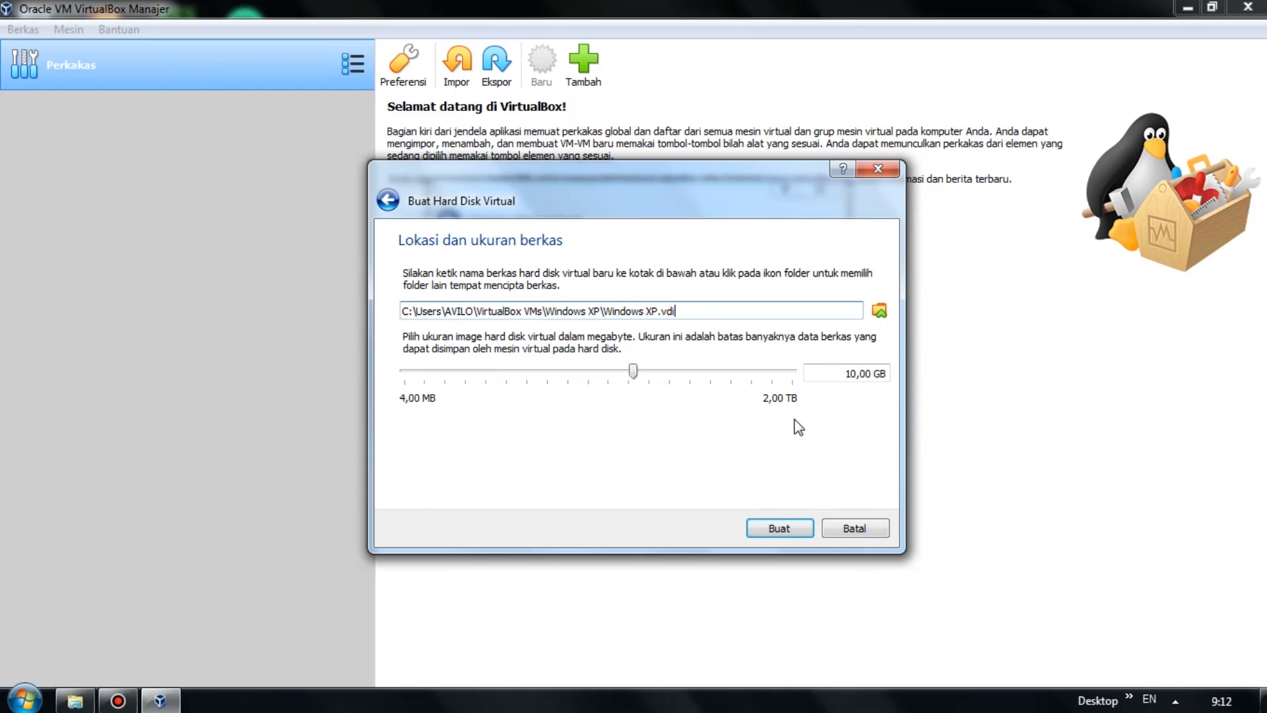
left_click(855, 373)
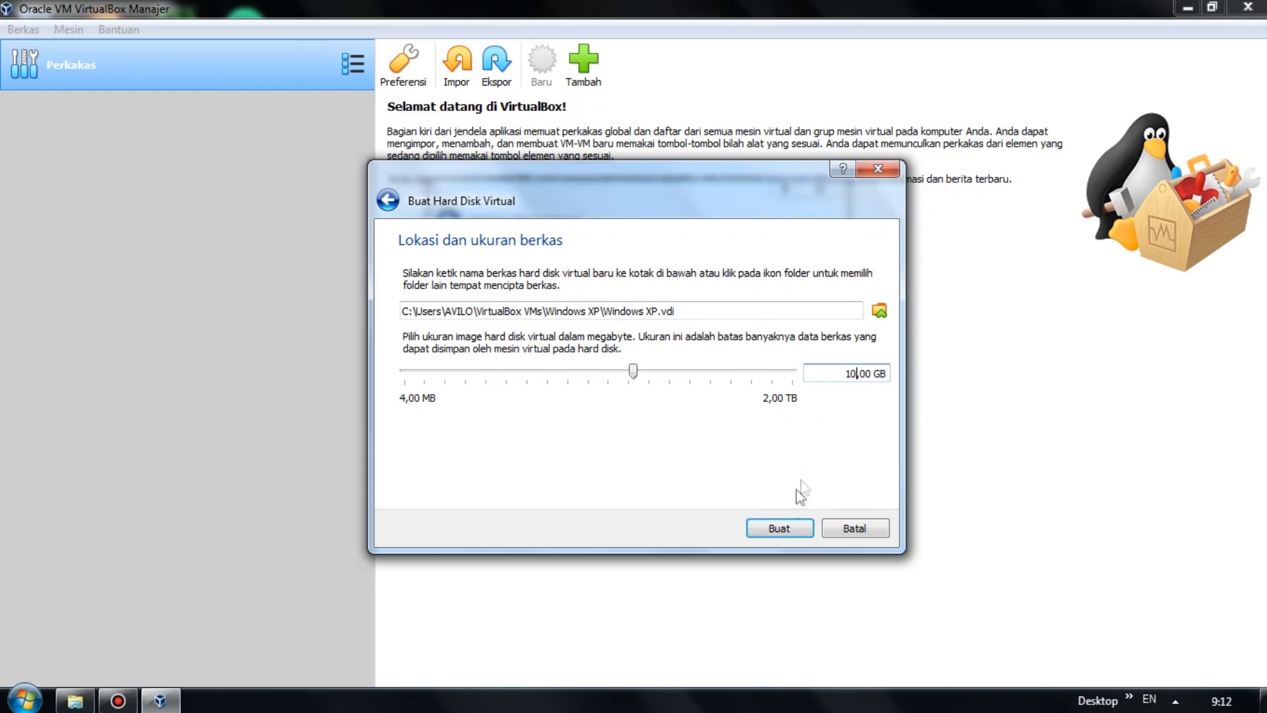
left_click(780, 529)
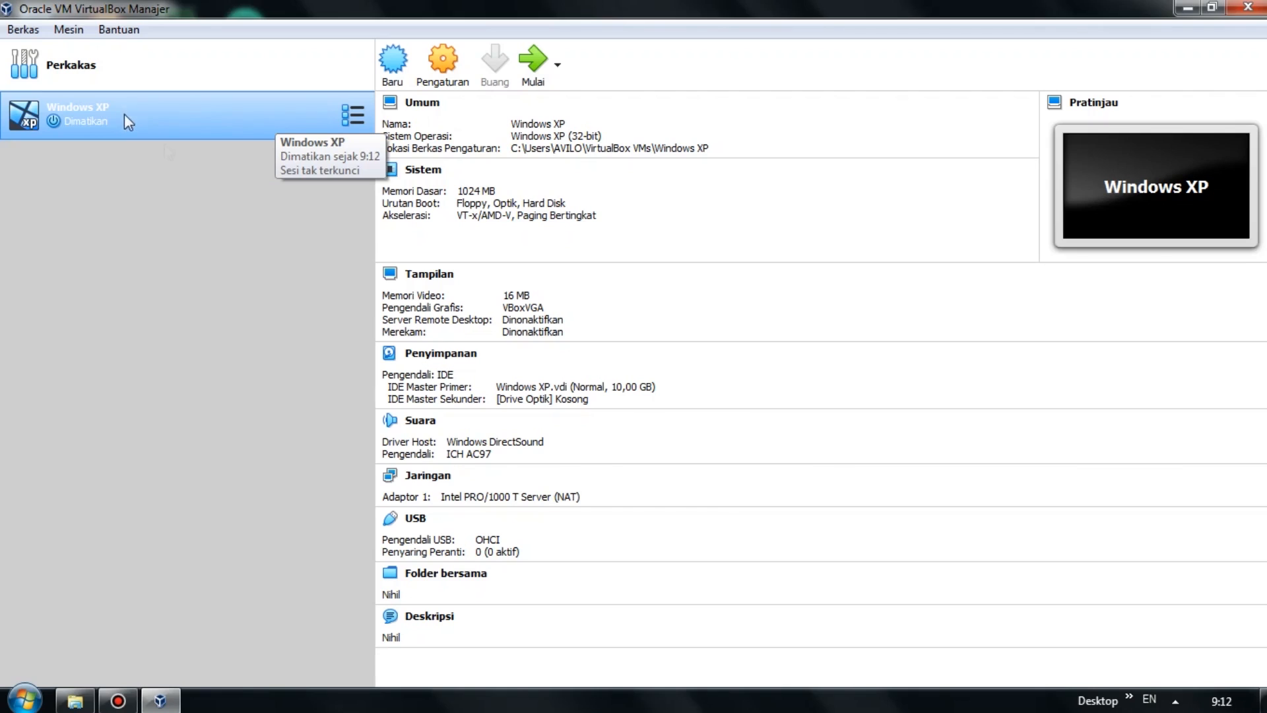
In the machine's Storage settings, load the Windows XP Professional SP3 ISO into the empty optical drive.
right_click(247, 118)
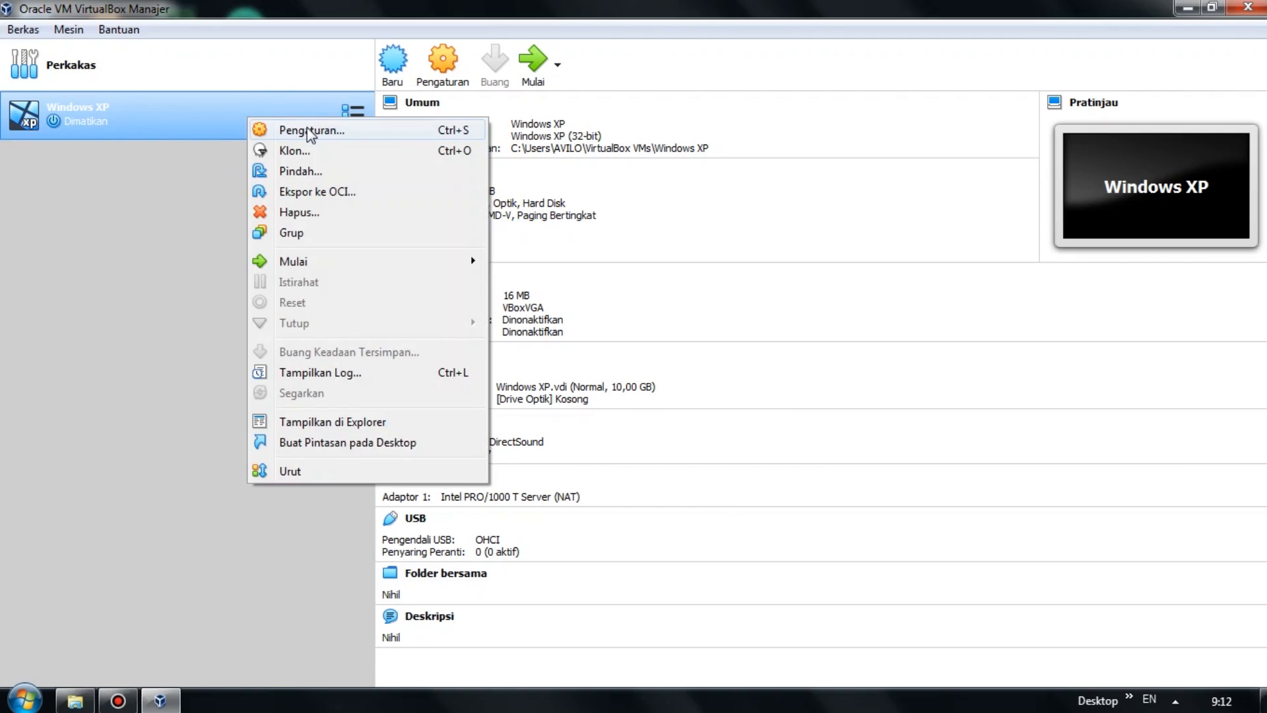
left_click(306, 130)
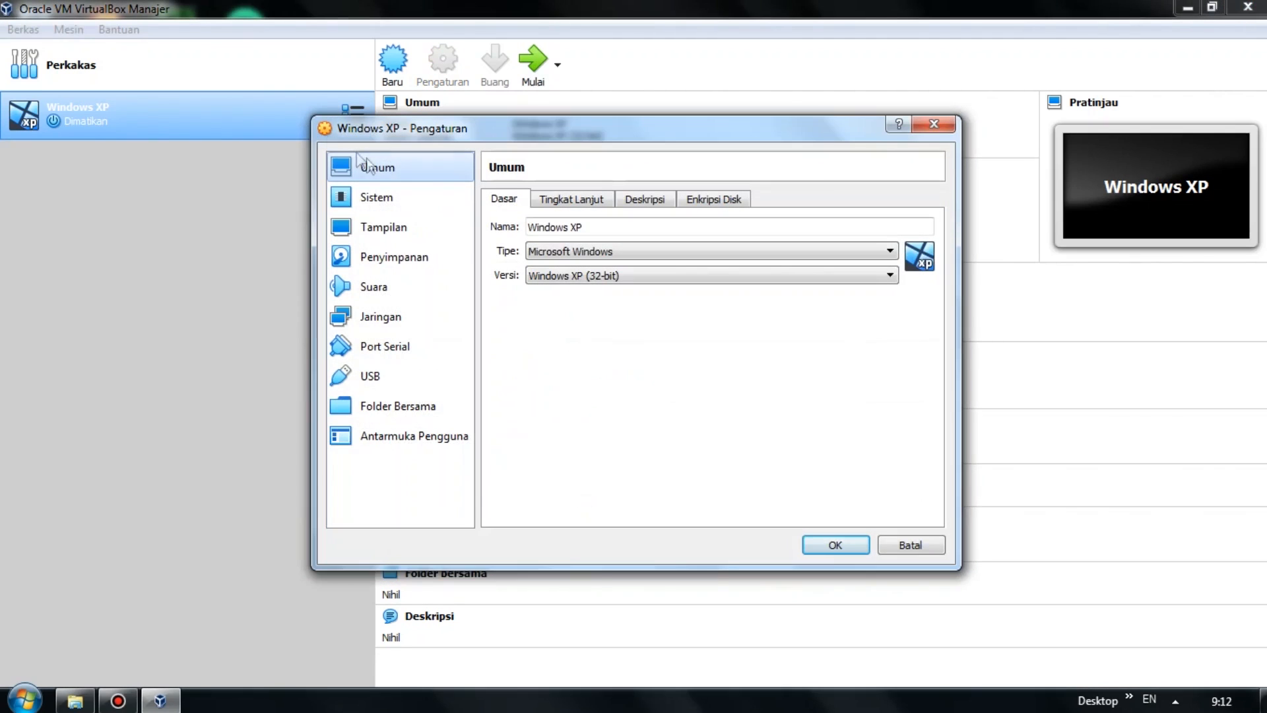
left_click(422, 264)
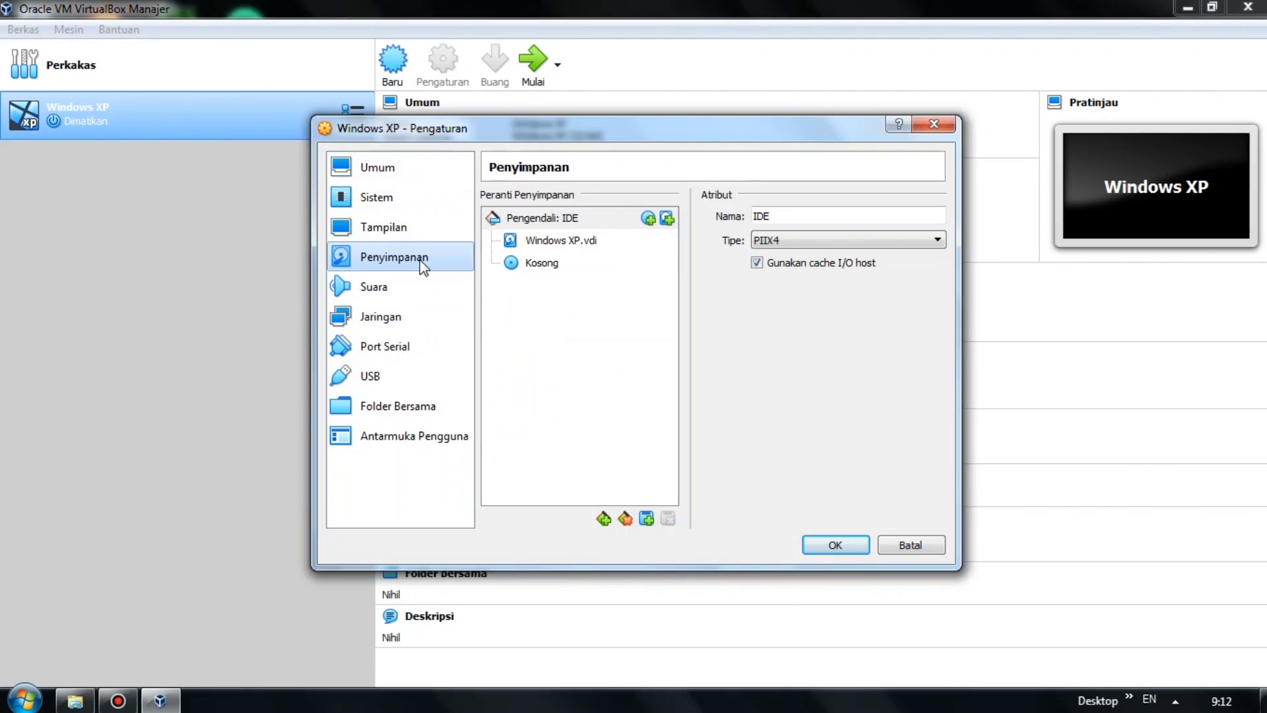
left_click(536, 264)
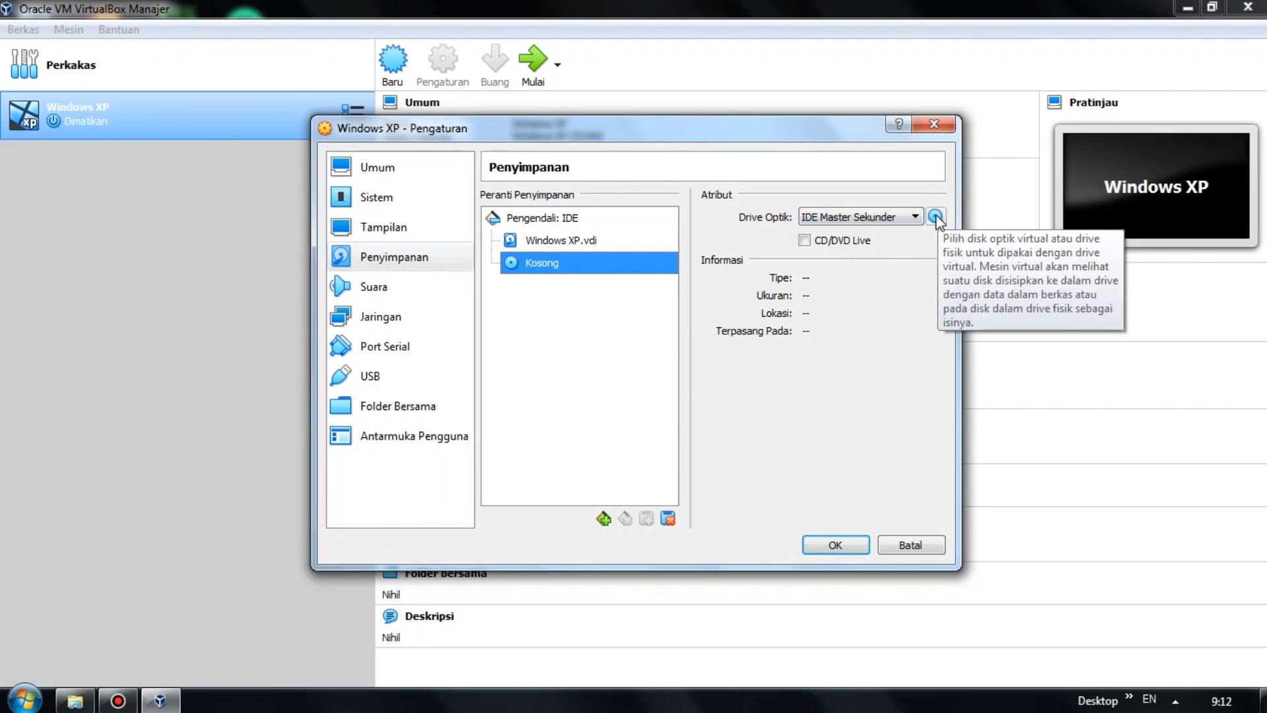
left_click(936, 218)
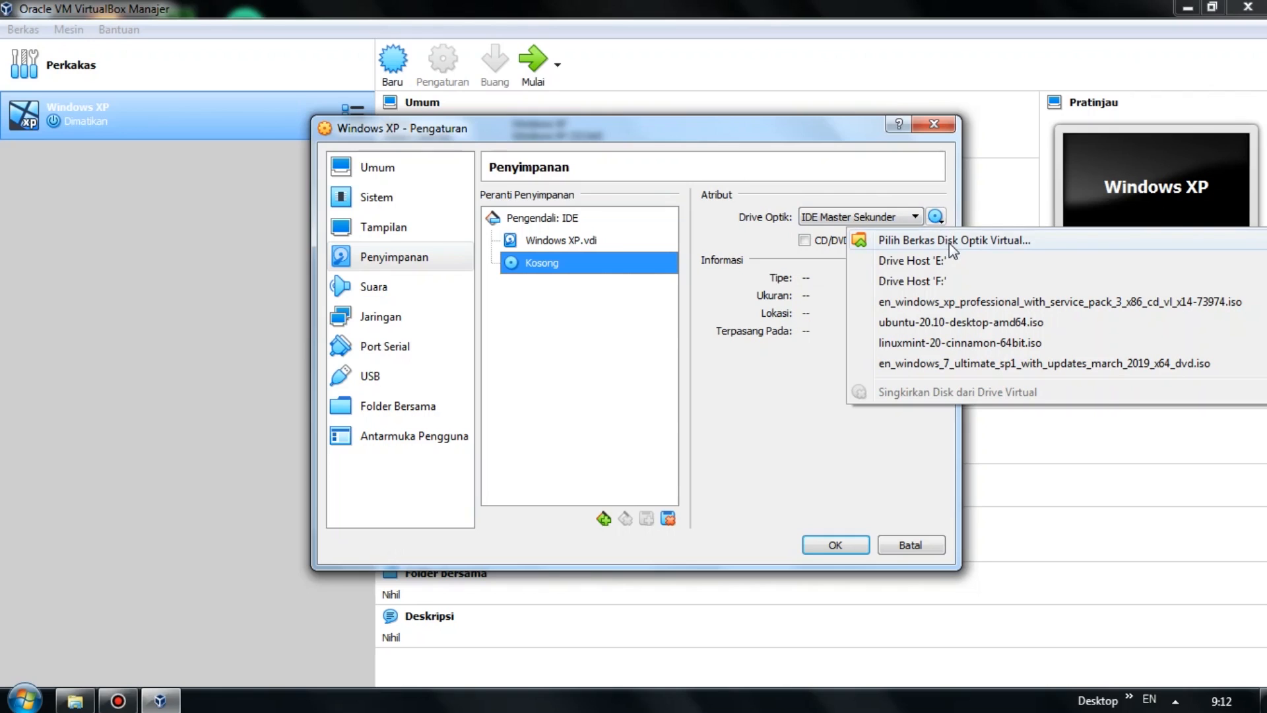
left_click(948, 241)
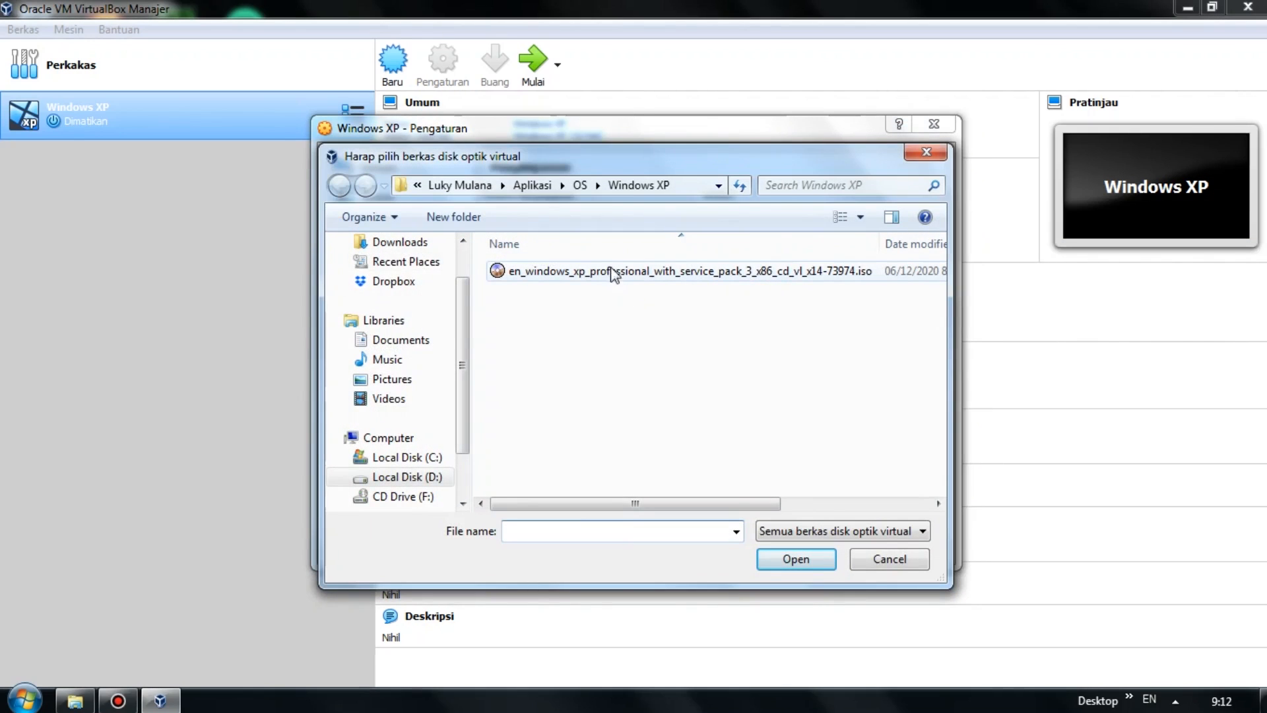
left_click(734, 270)
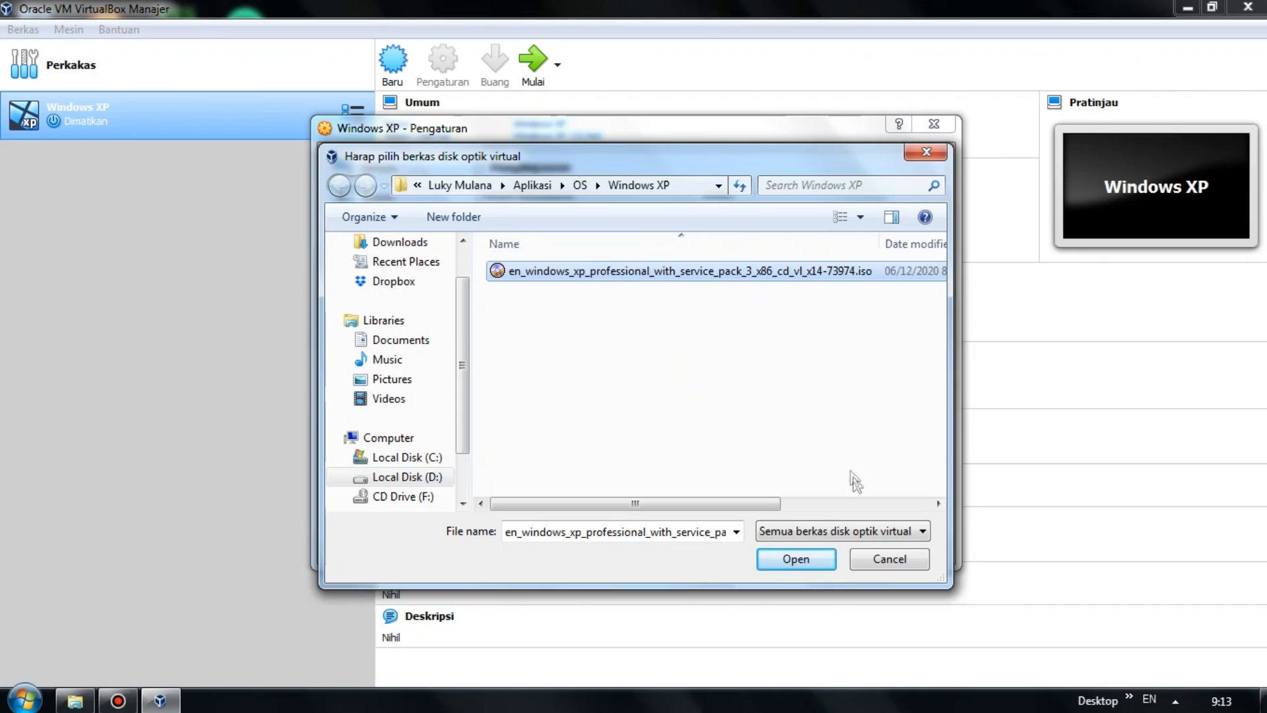
left_click(810, 561)
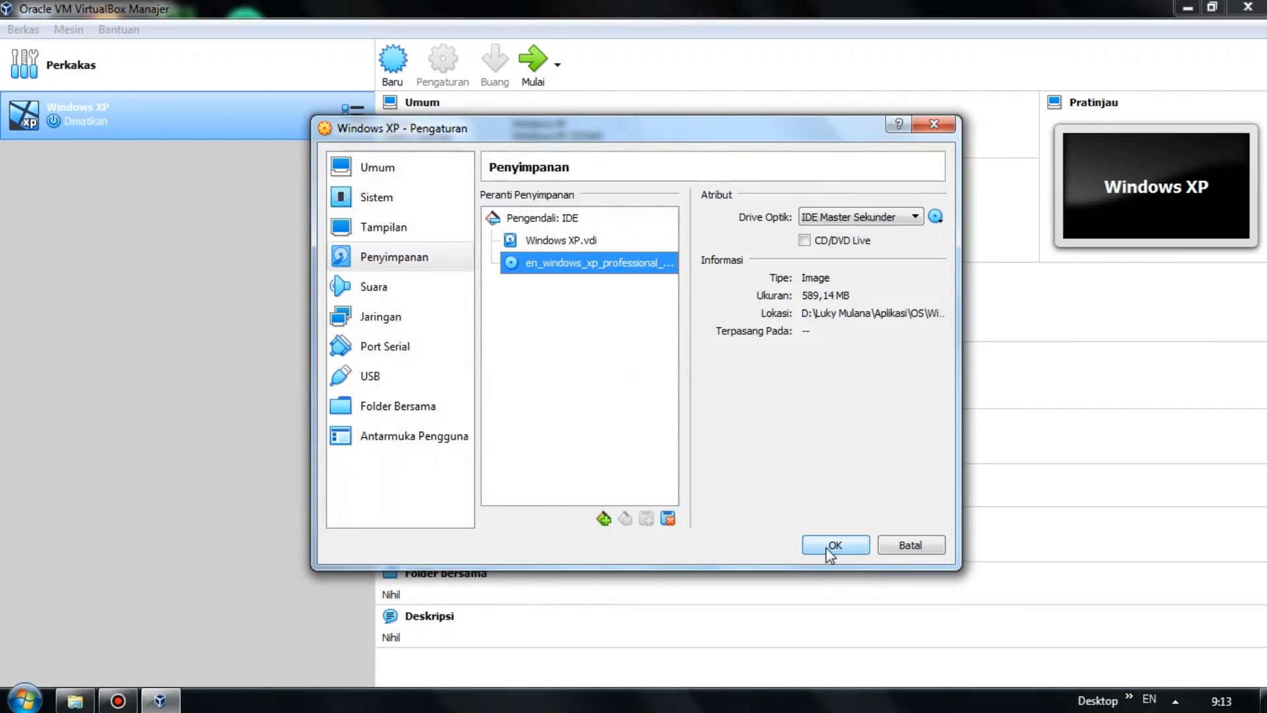
Move Optik to the top of the boot order, save the settings, and start the Windows XP machine.
left_click(399, 199)
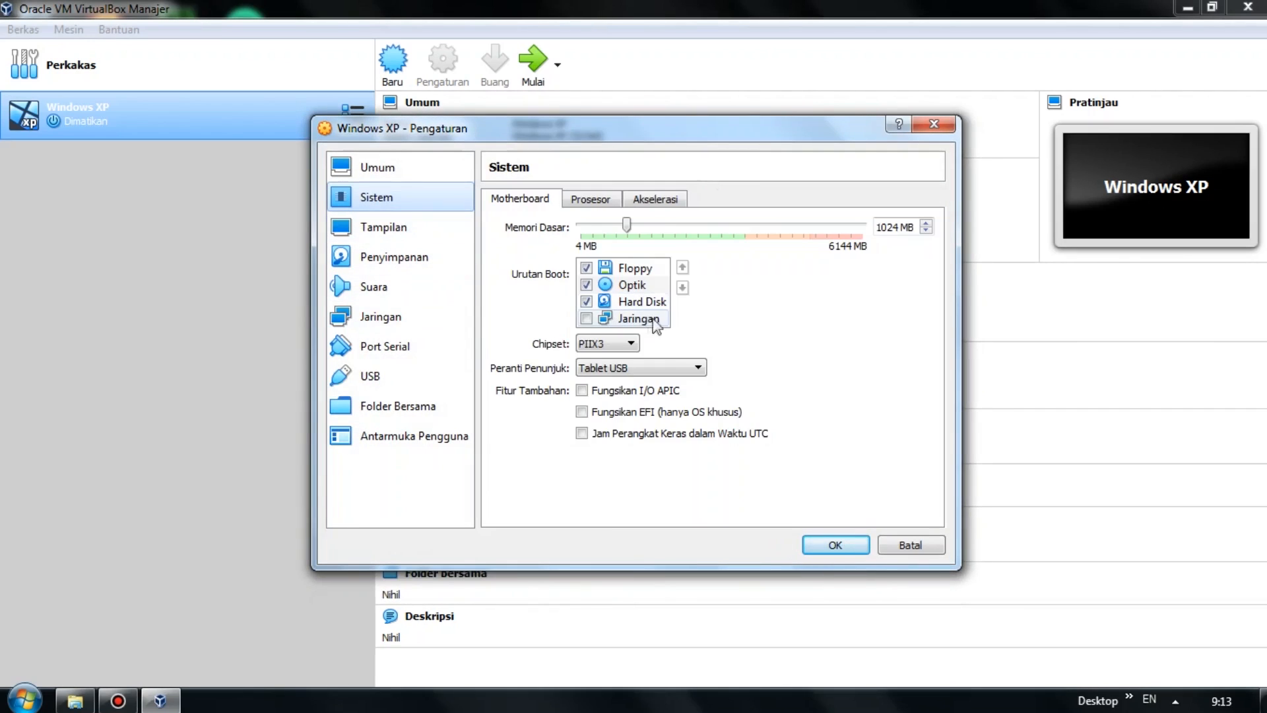
left_click(638, 289)
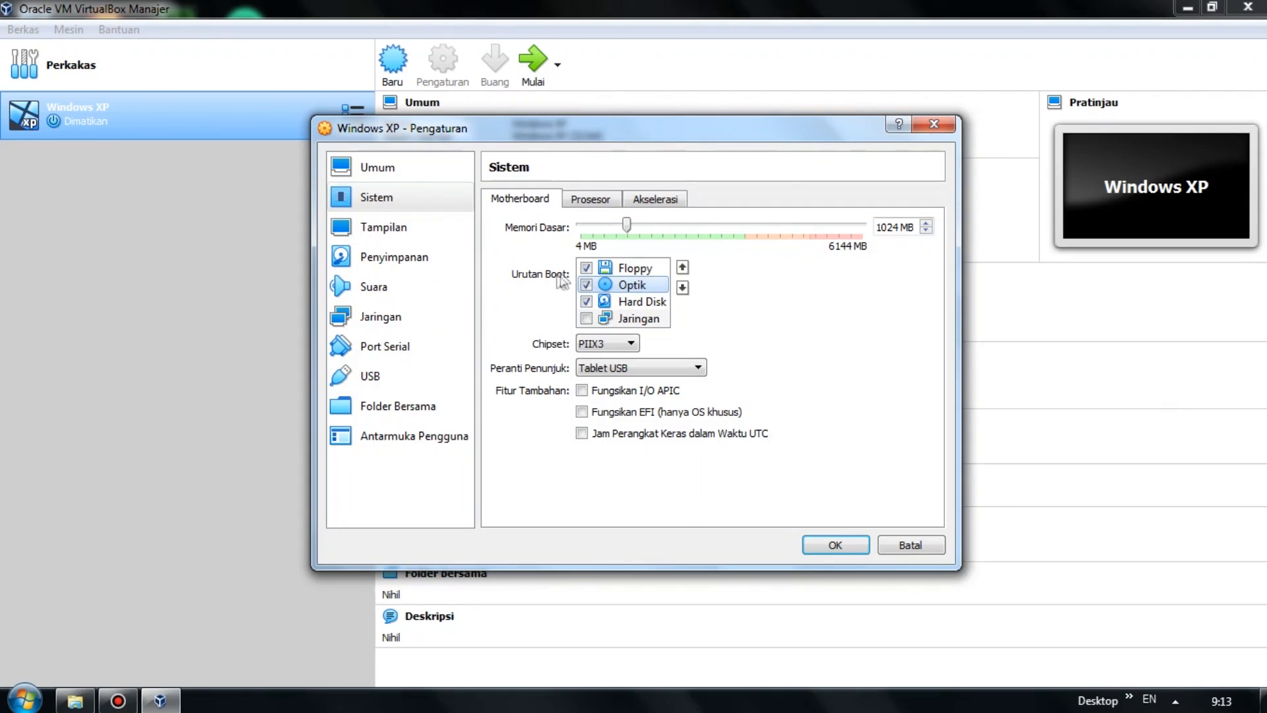
left_click(683, 271)
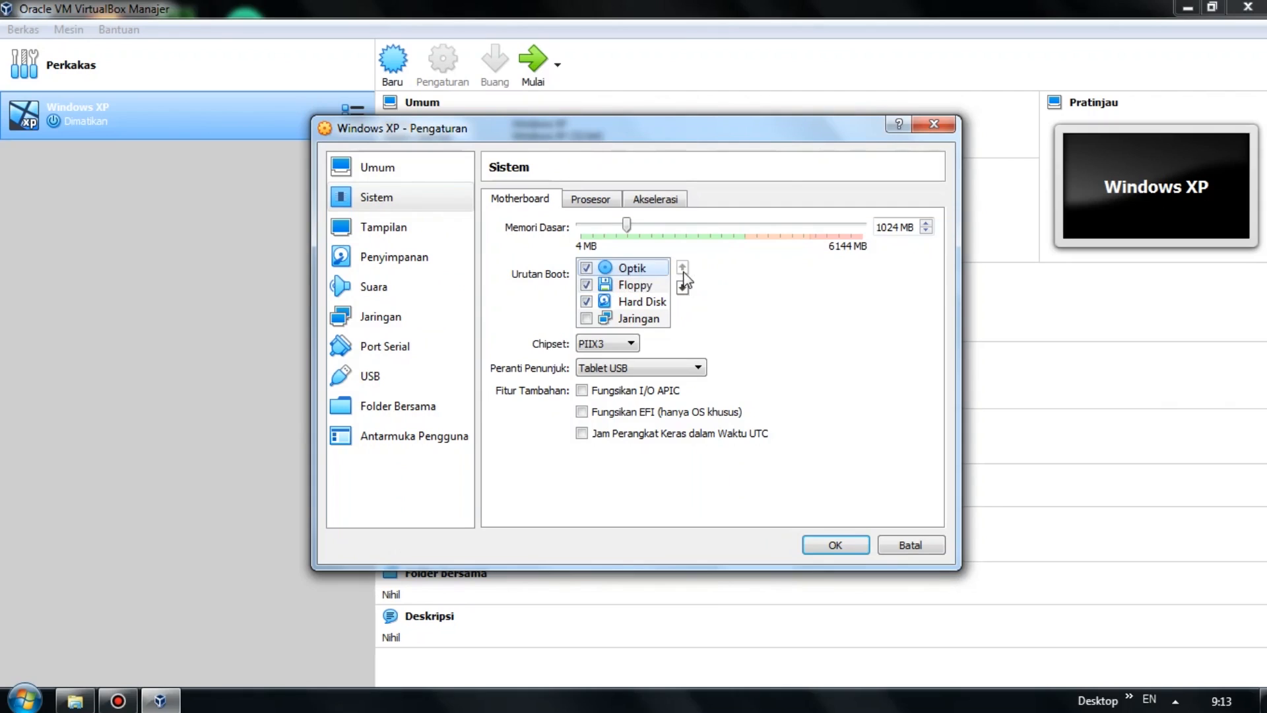
left_click(842, 545)
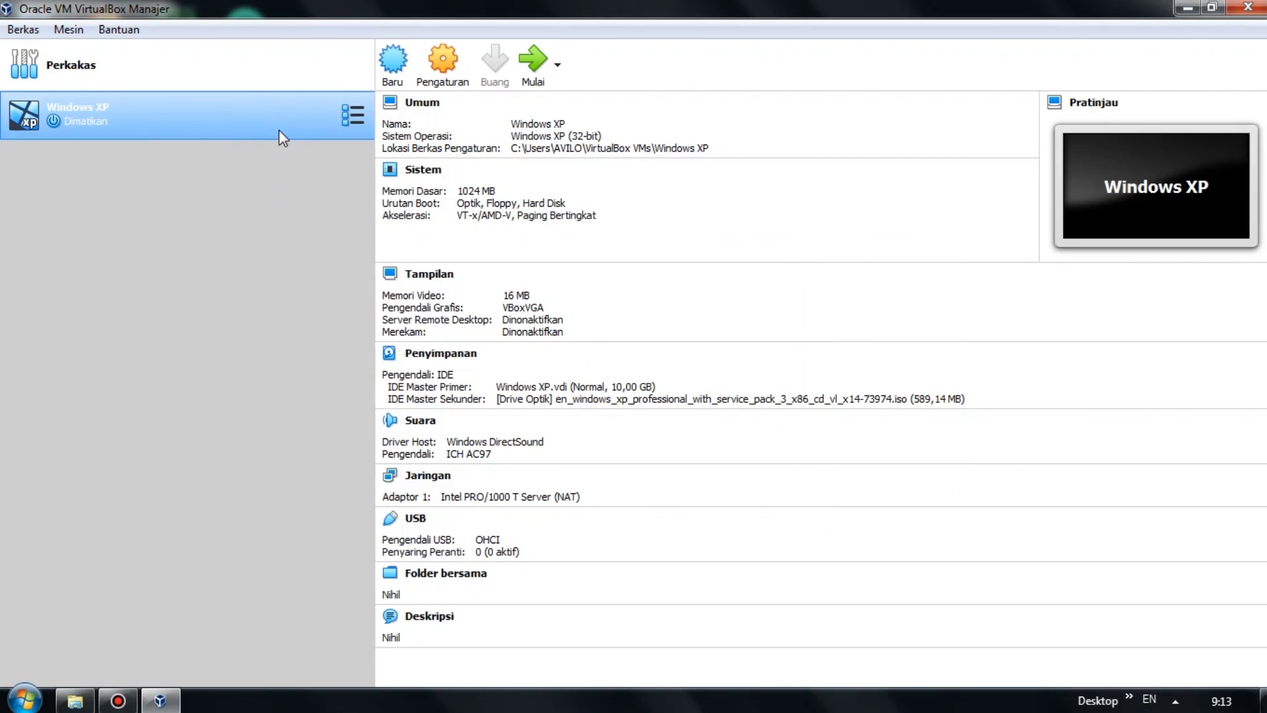
left_click(537, 77)
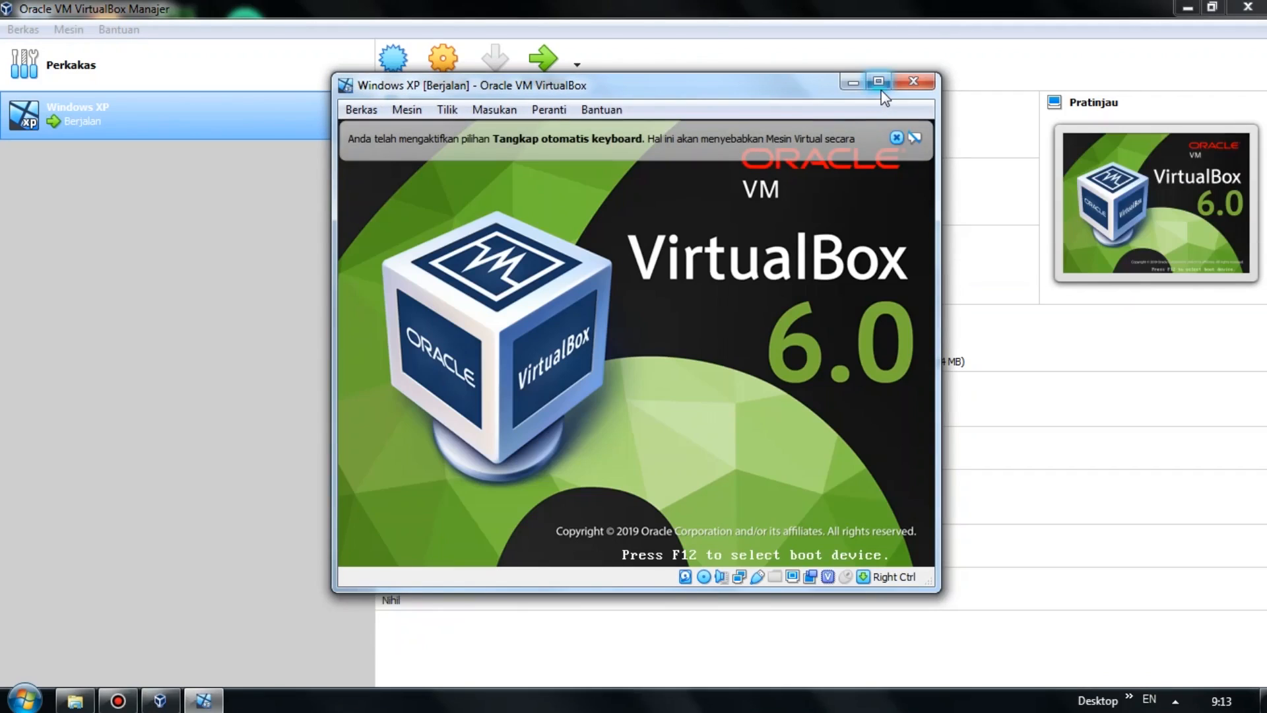
Maximize the running VM window and close the keyboard-capture and mouse-integration notices.
left_click(878, 81)
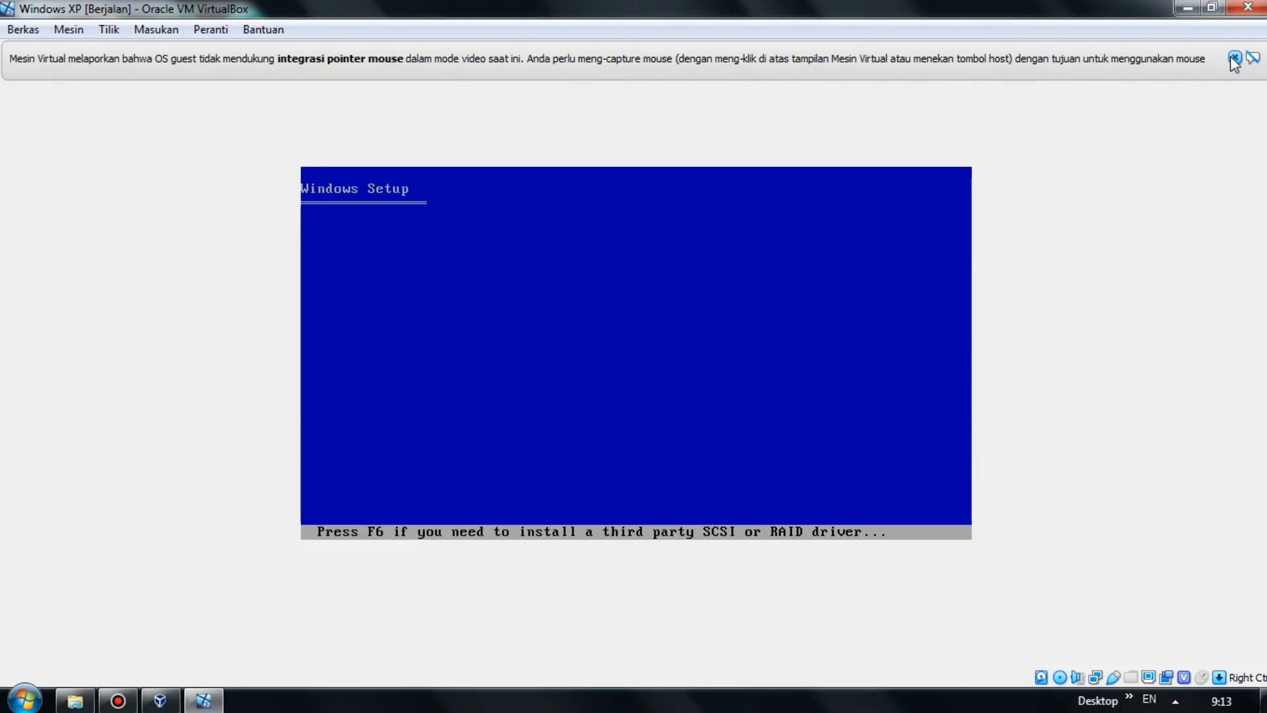
left_click(1233, 58)
left_click(1235, 58)
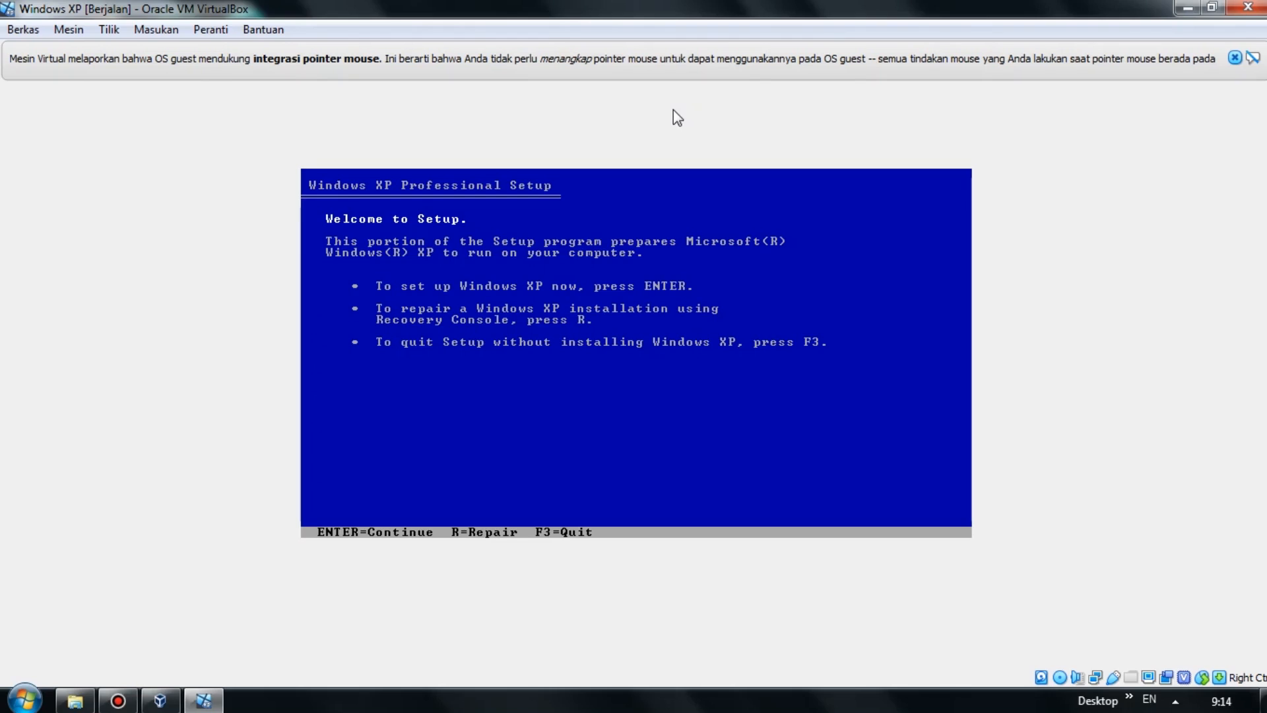
Begin Windows XP Setup and accept the licence agreement with F8.
key("Return")
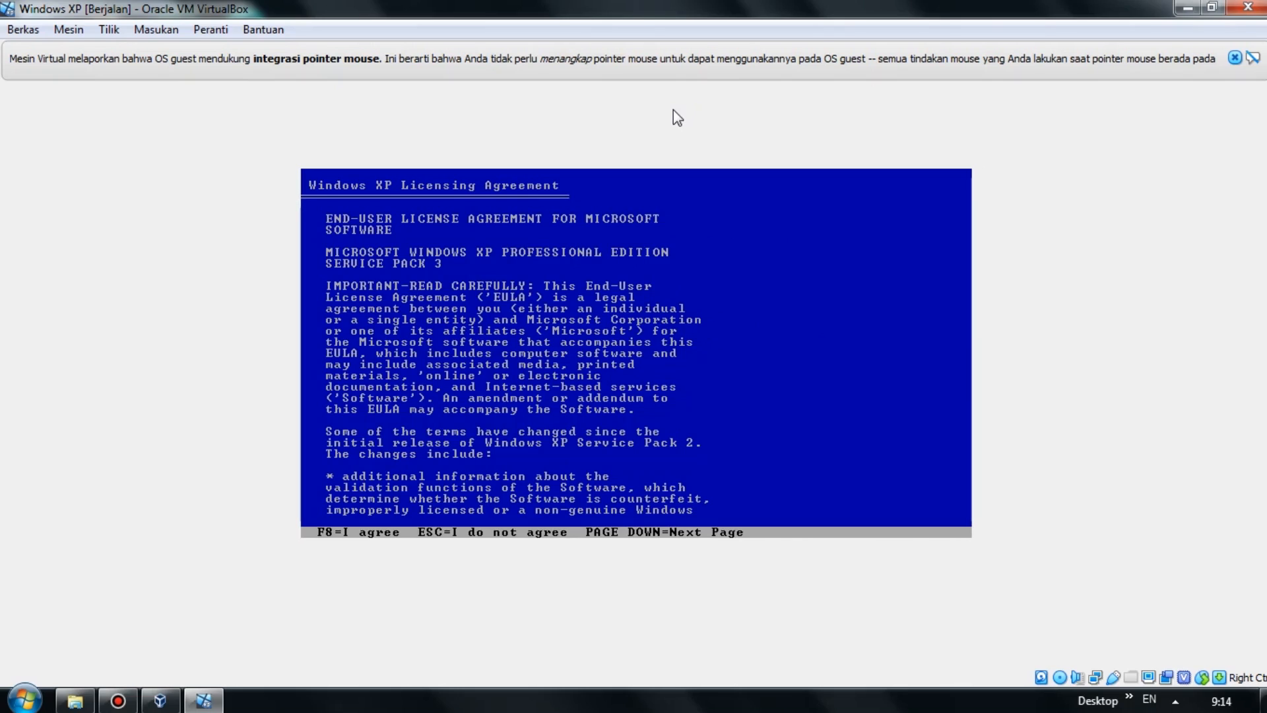
key("F8")
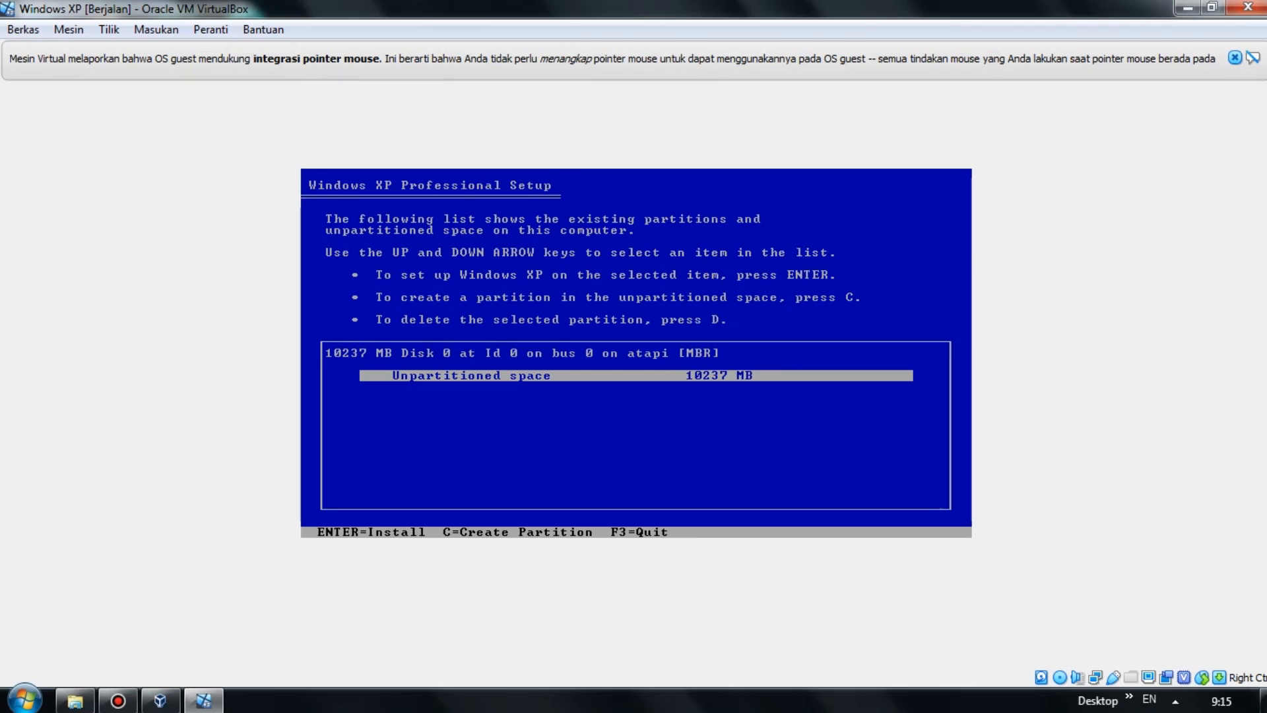
Create a 5000 MB C: partition and turn the remaining free space into a second partition.
key("c")
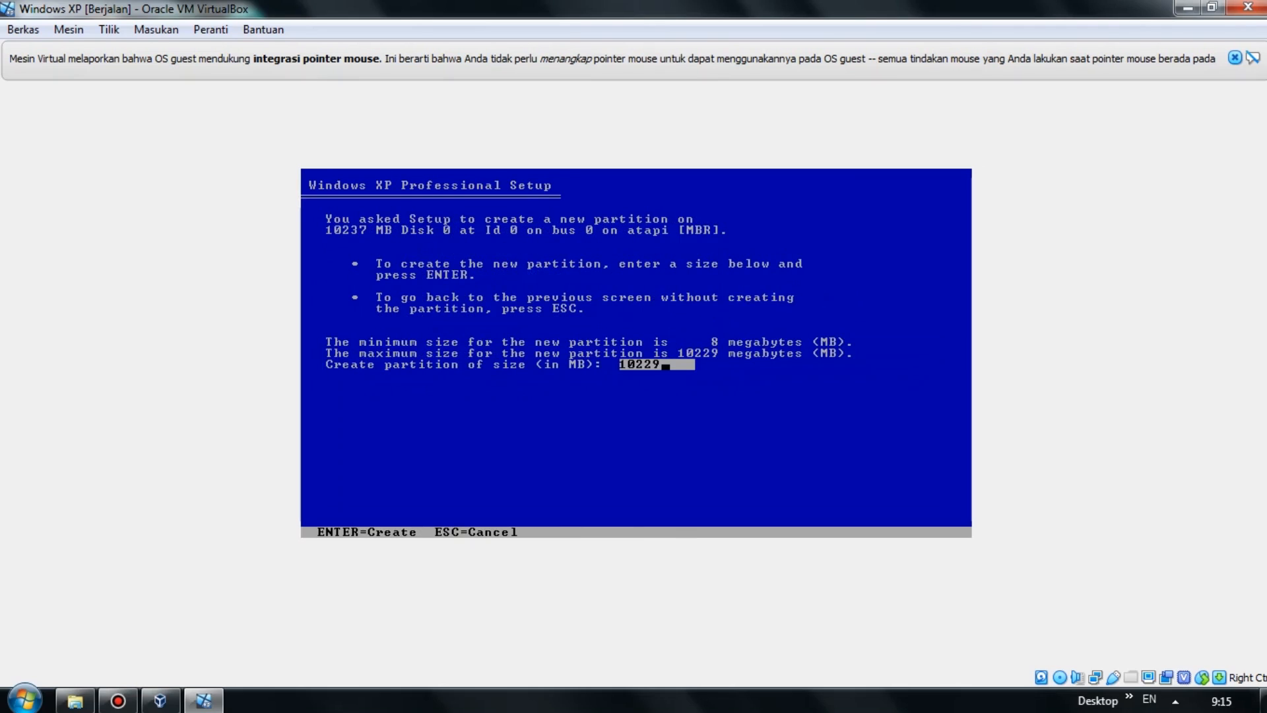
key("BackSpace")
key("BackSpace")
key("BackSpace")
key("BackSpace")
key("BackSpace")
type("5000")
key("Return")
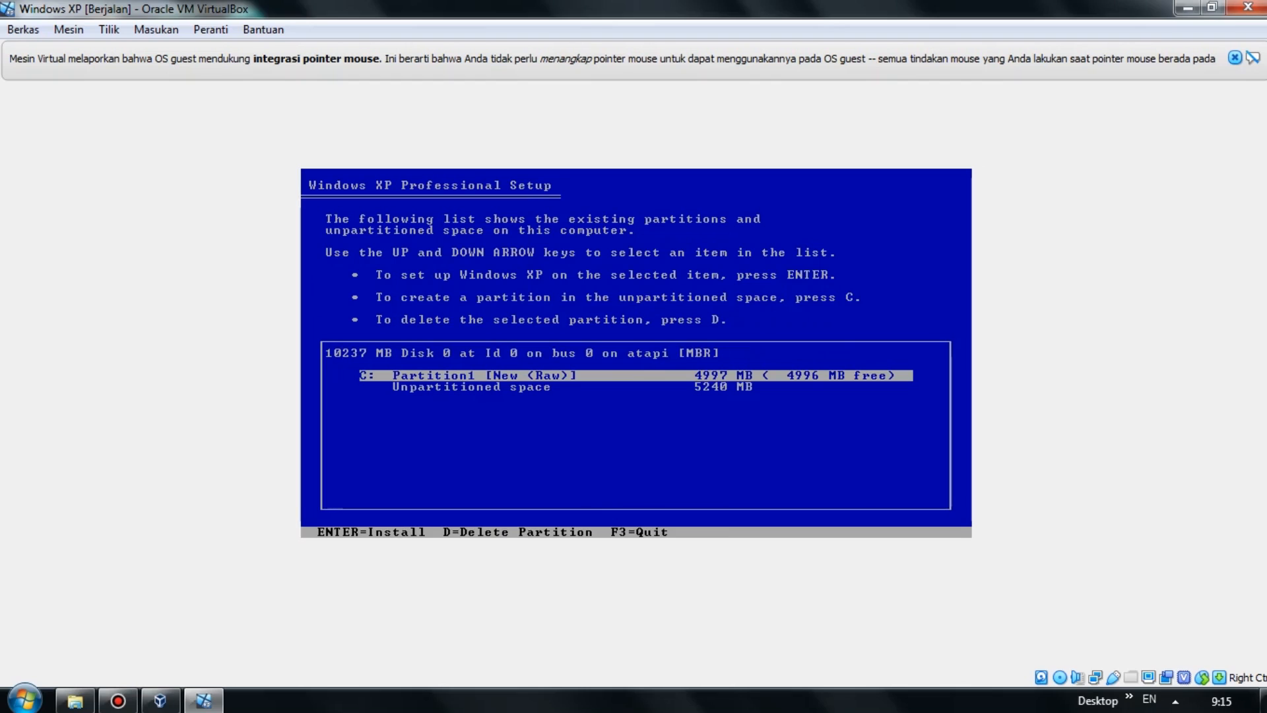
key("Down")
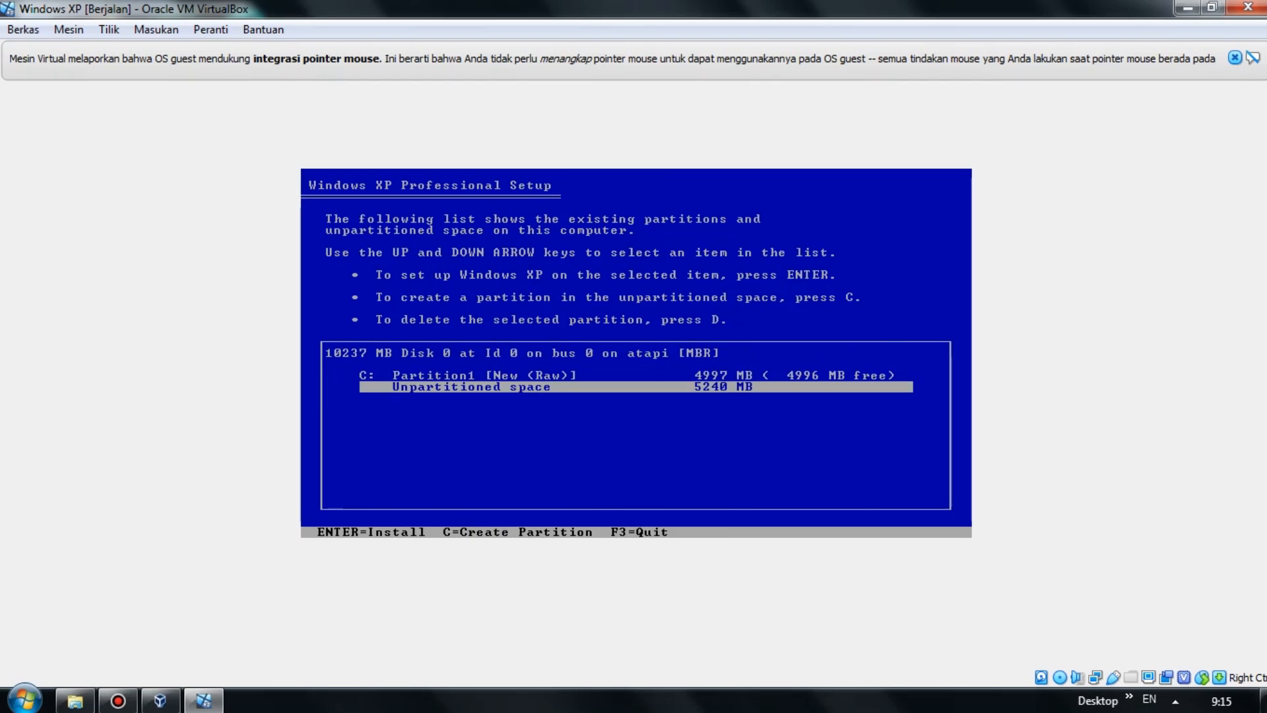
key("Return")
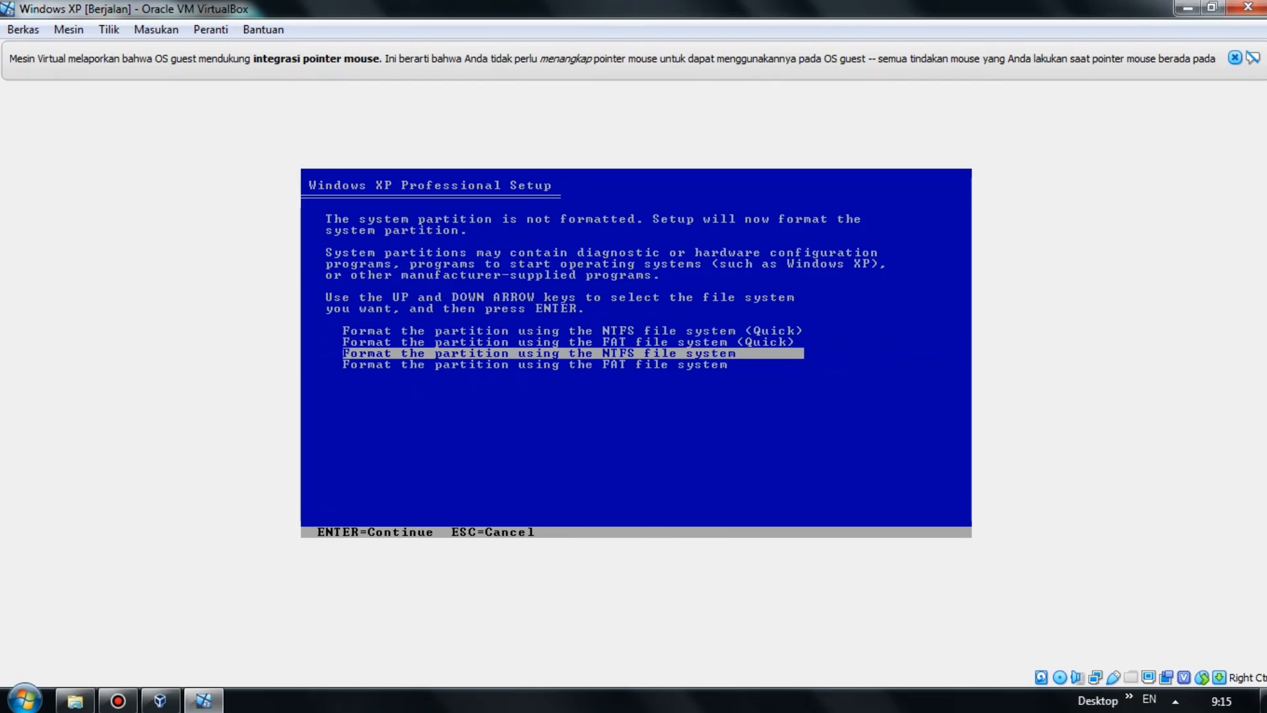
key("Escape")
Select the C: partition for installing XP and highlight the quick NTFS format option.
key("Down")
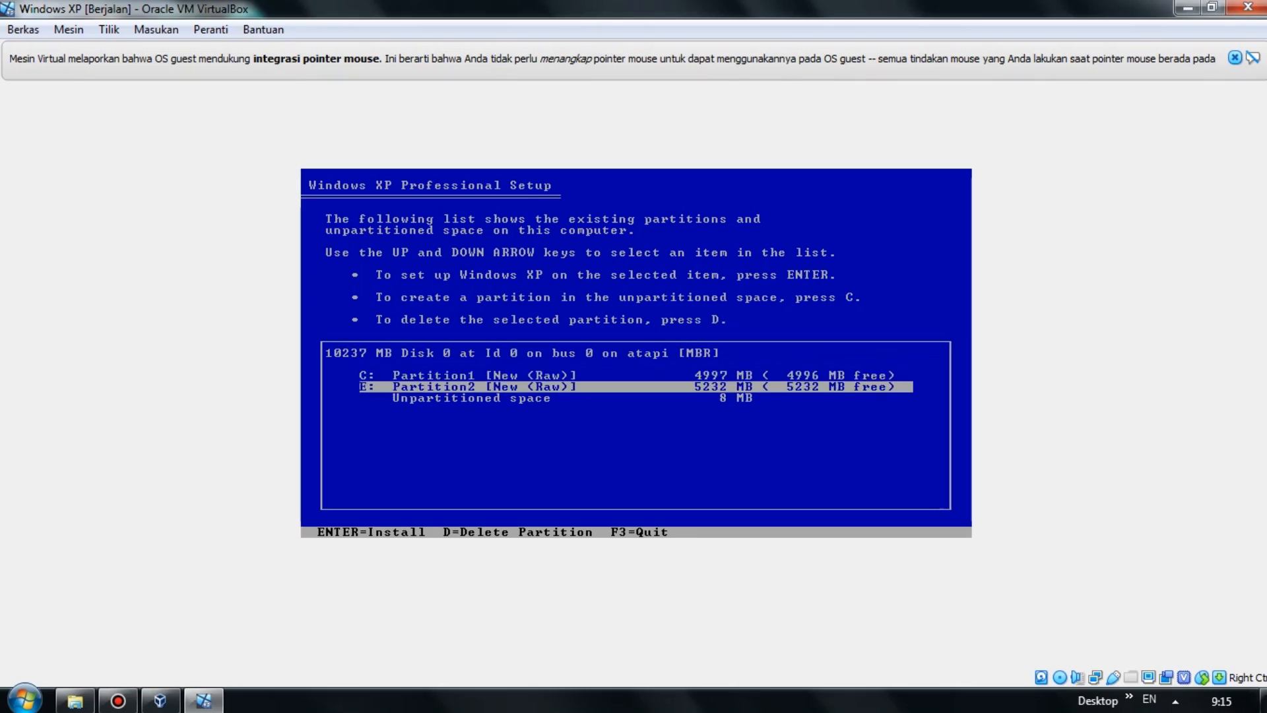
key("Up")
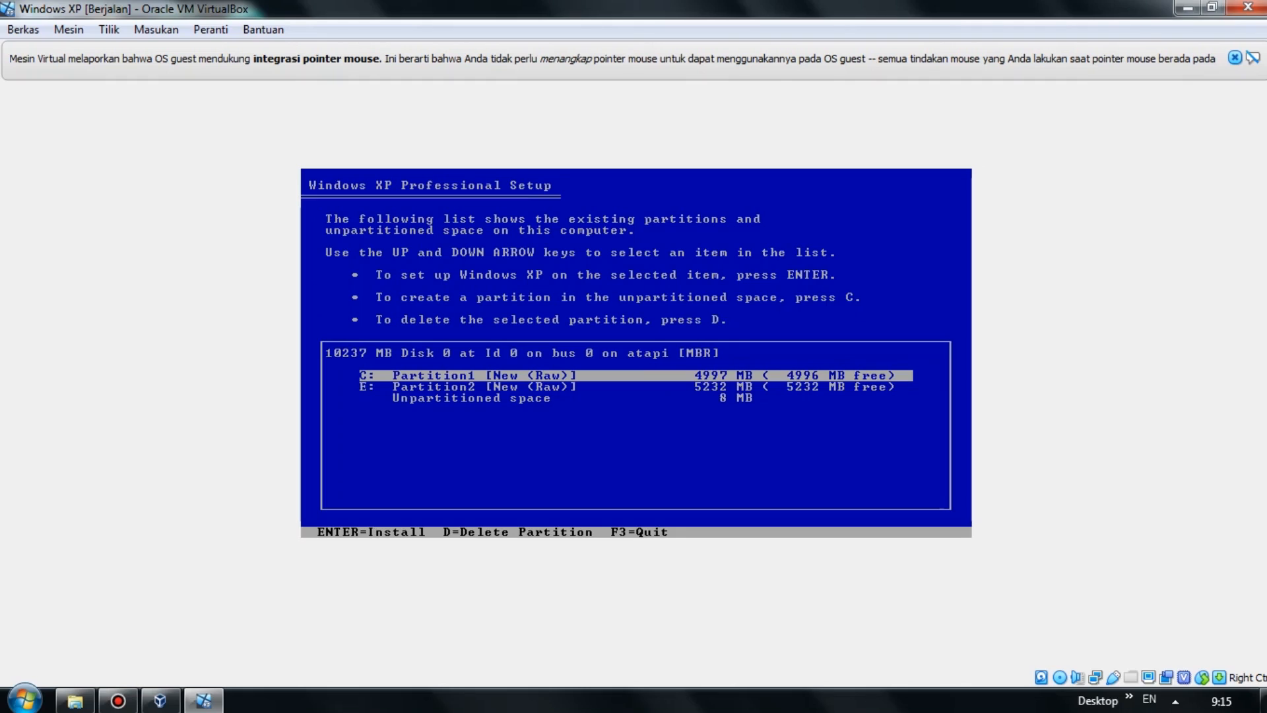
key("Down")
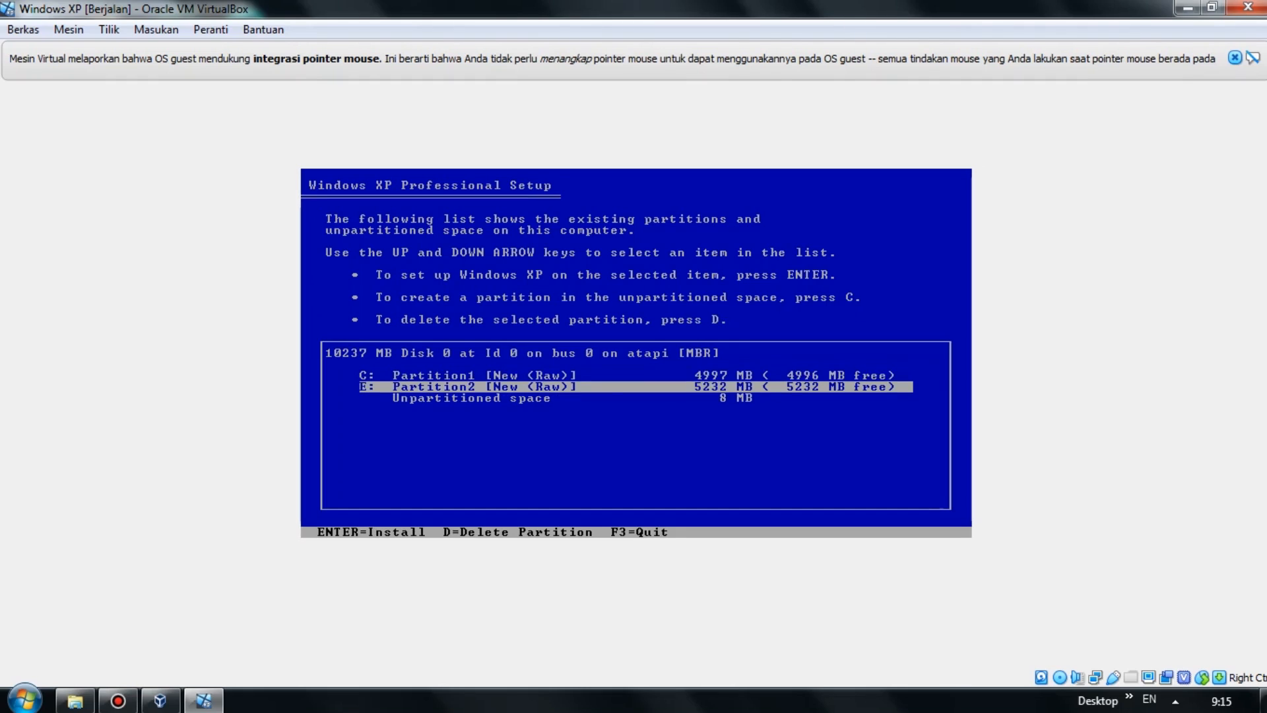
key("Up")
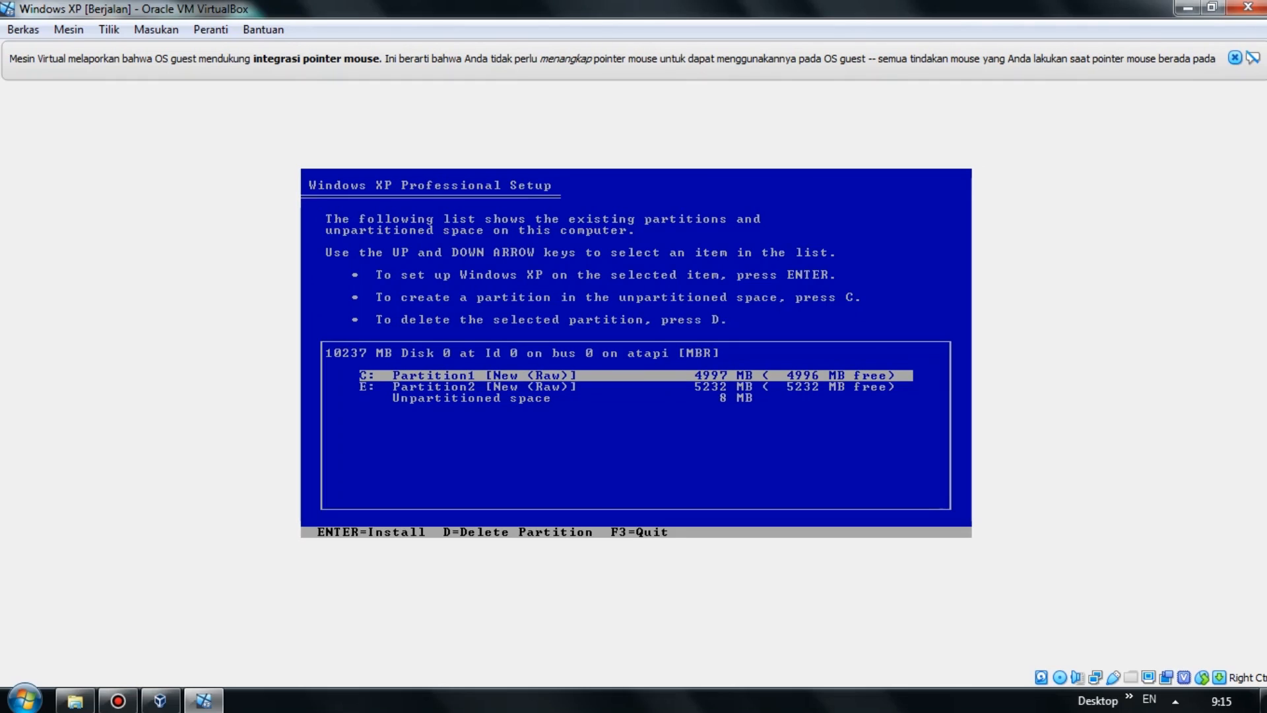
key("Return")
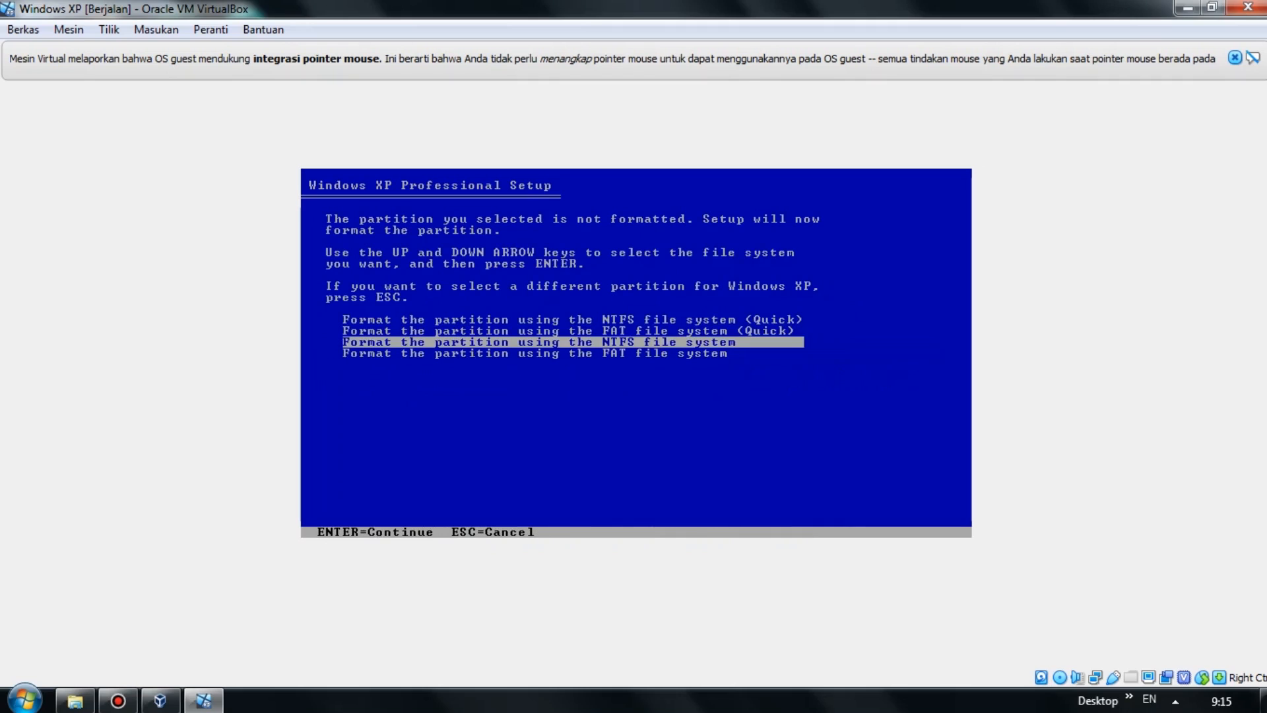
key("Up")
key("Up")
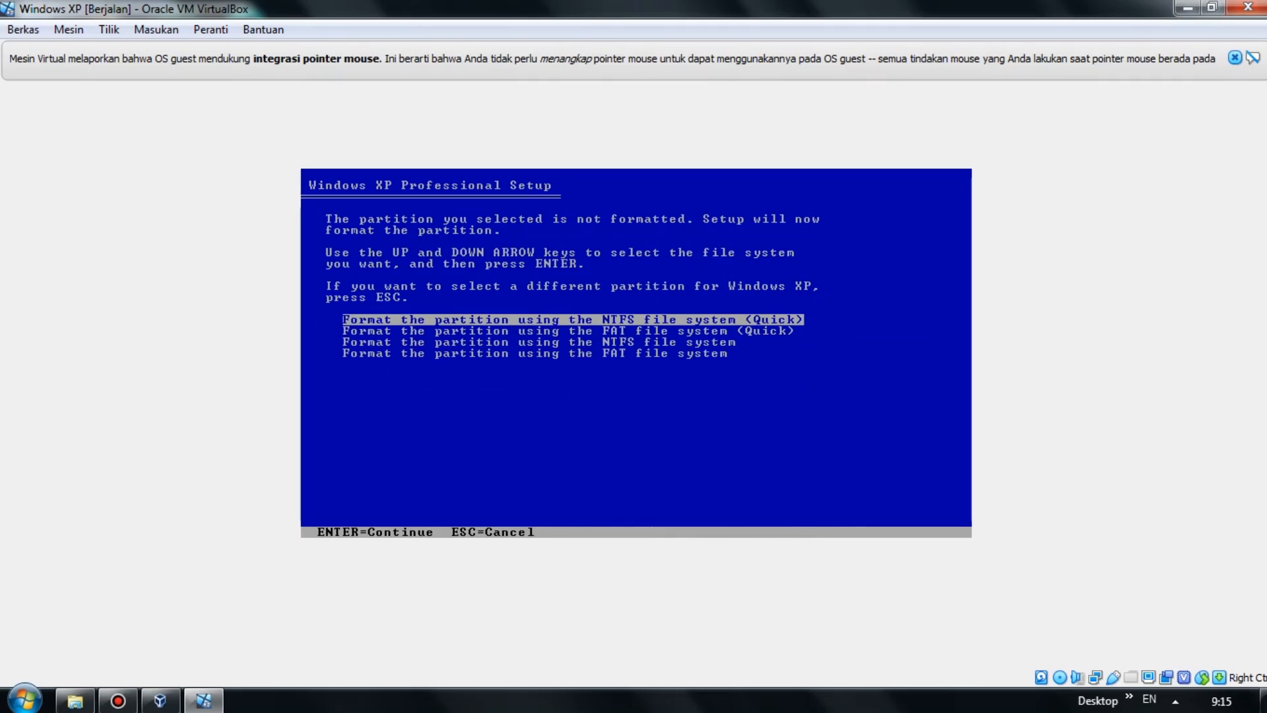
Quick-format C: as NTFS, then accept the default Regional and Language Options after installation.
key("Return")
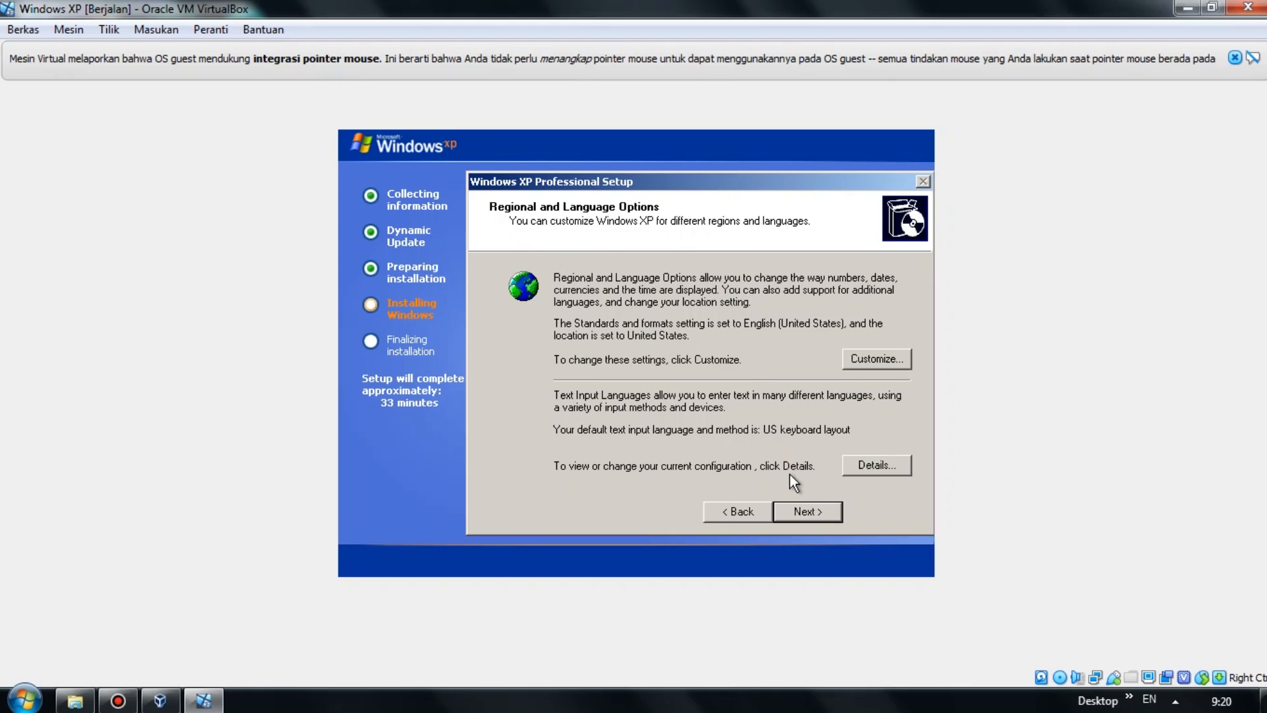
left_click(807, 511)
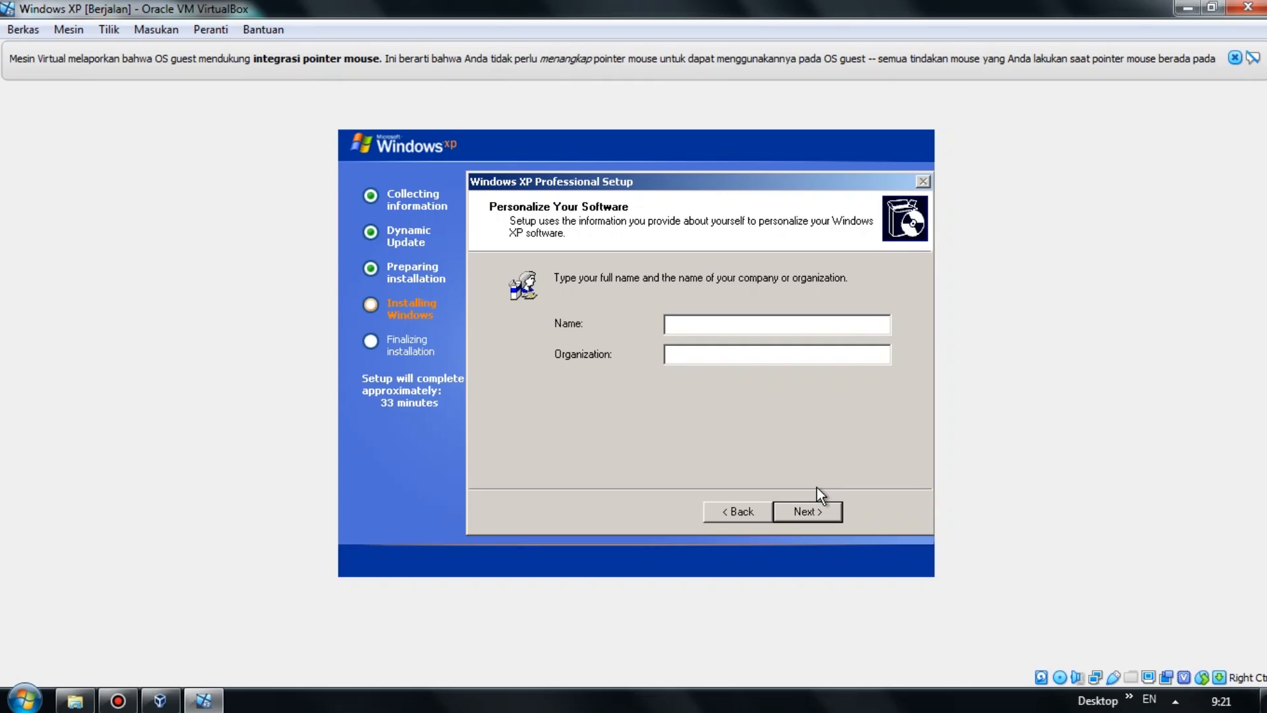
Enter the owner's name and the organization 'Unsika' in XP Setup and continue.
type("Luk")
left_click(861, 348)
type("Unsika")
left_click(799, 521)
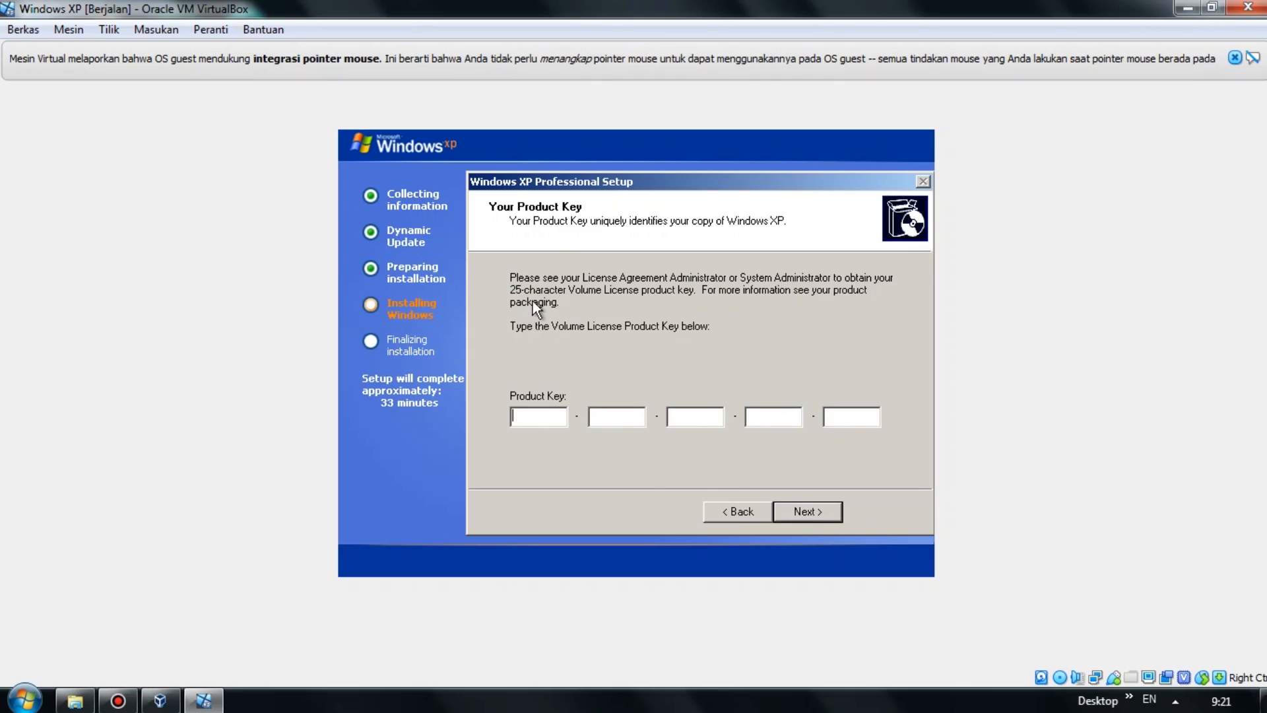
Open Product Key.txt from the Windows XP folder in the host's file browser.
left_click(74, 701)
left_click(360, 256)
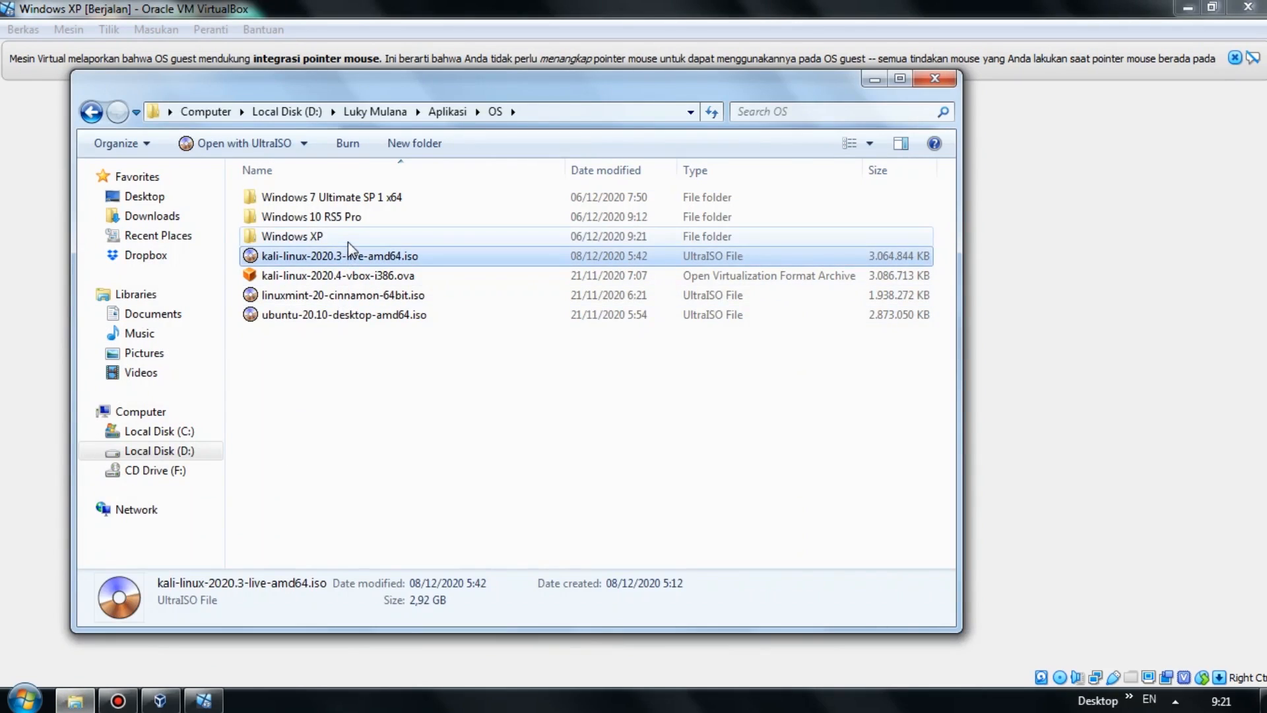
double_click(347, 239)
double_click(337, 219)
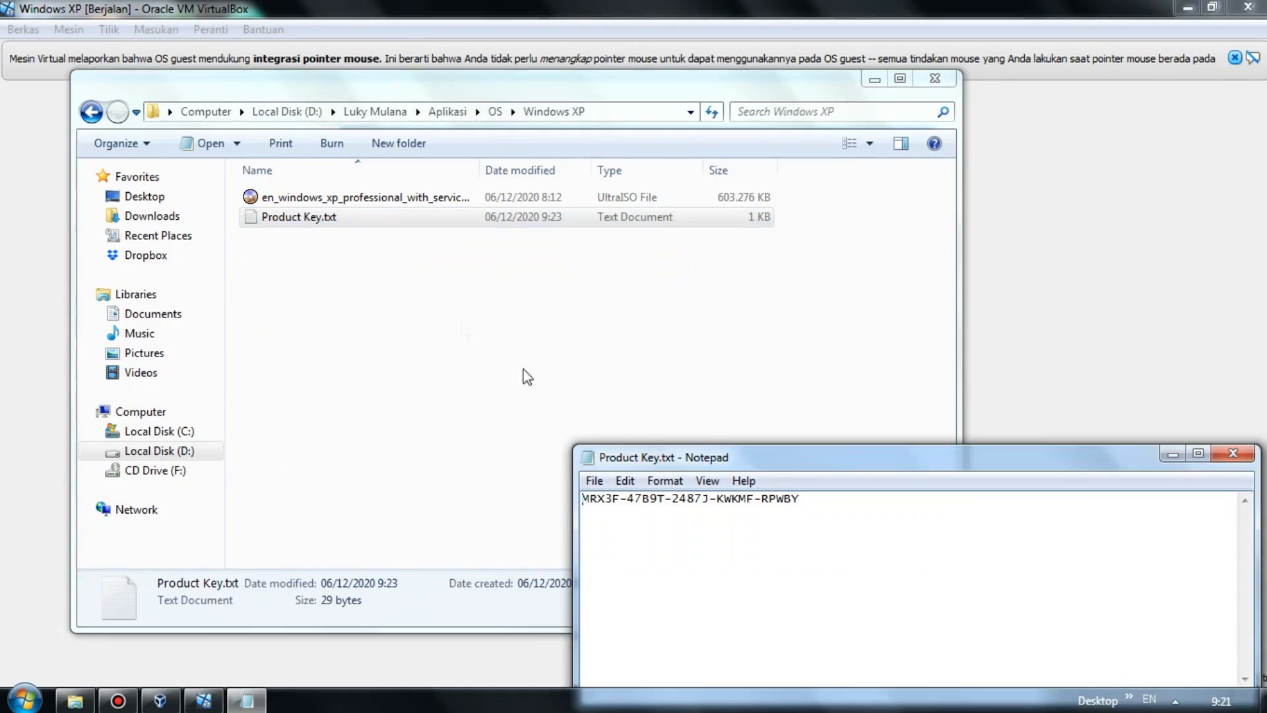
Restore the VM window and place Notepad with the key beside it to fill the key boxes.
left_click(874, 79)
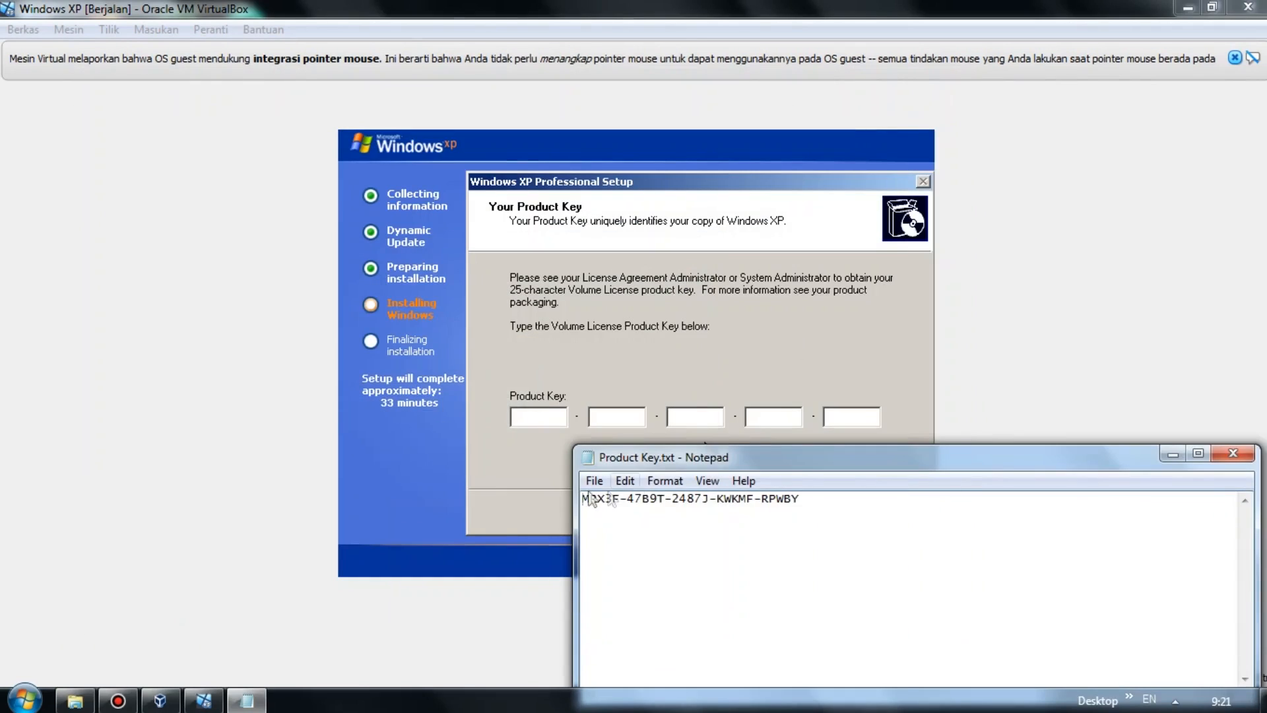
left_click(248, 702)
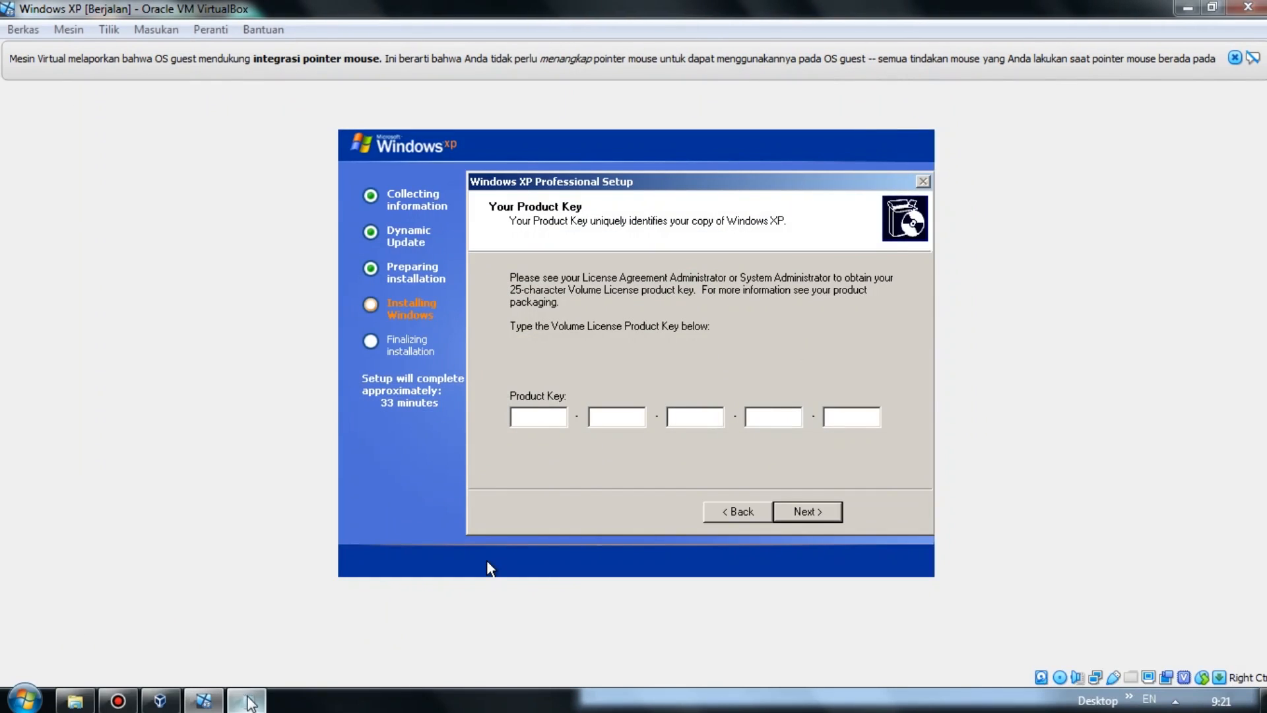
left_click(249, 702)
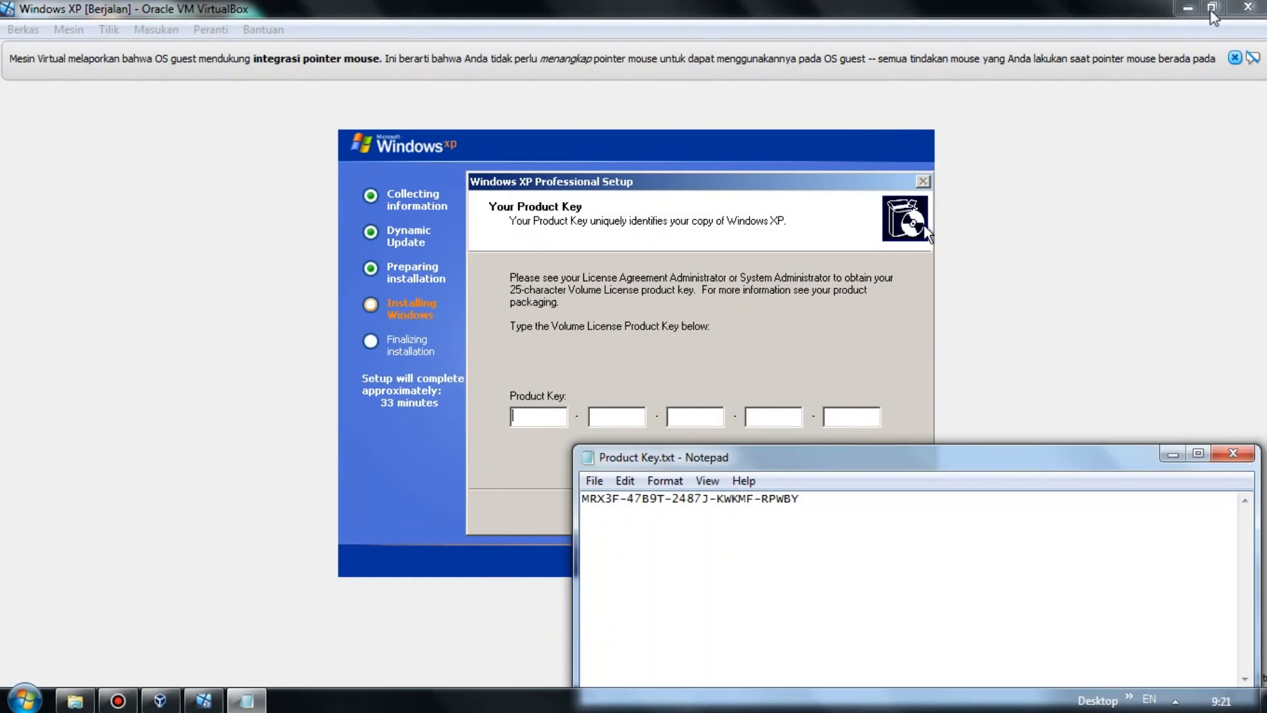
left_click(1211, 8)
left_click_drag(790, 94, 596, 117)
left_click_drag(863, 455, 1027, 380)
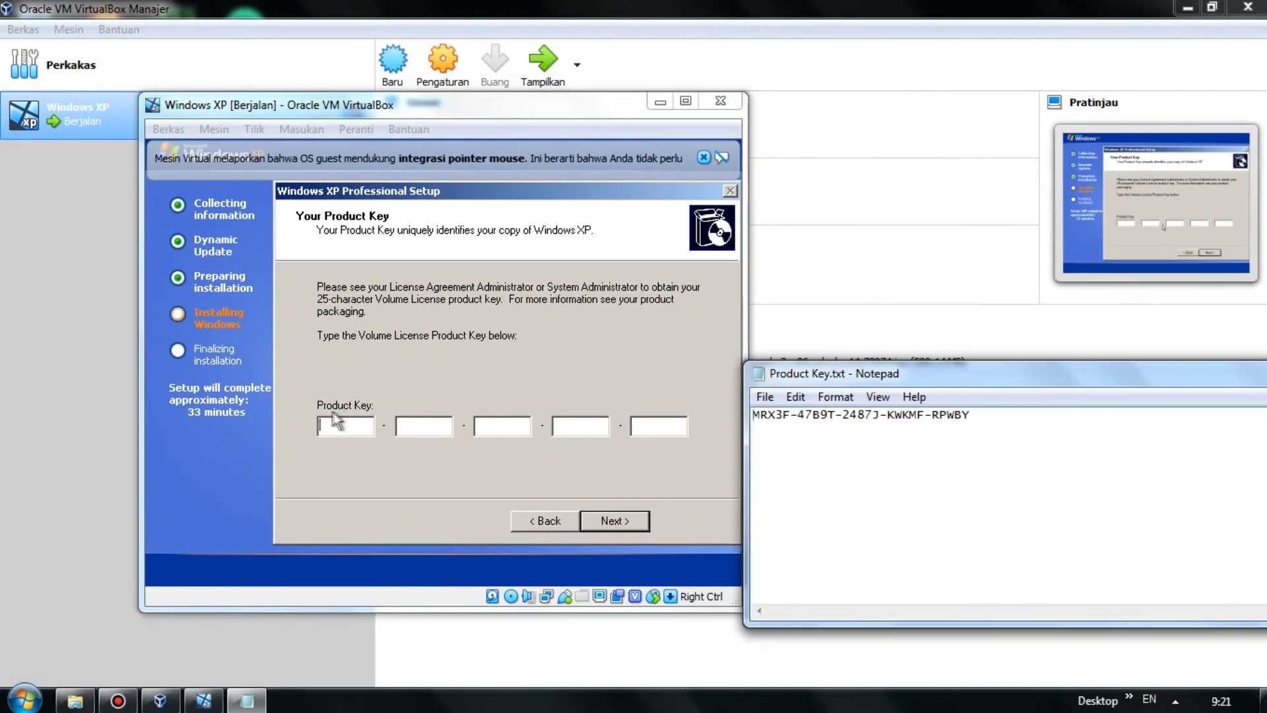
left_click(335, 425)
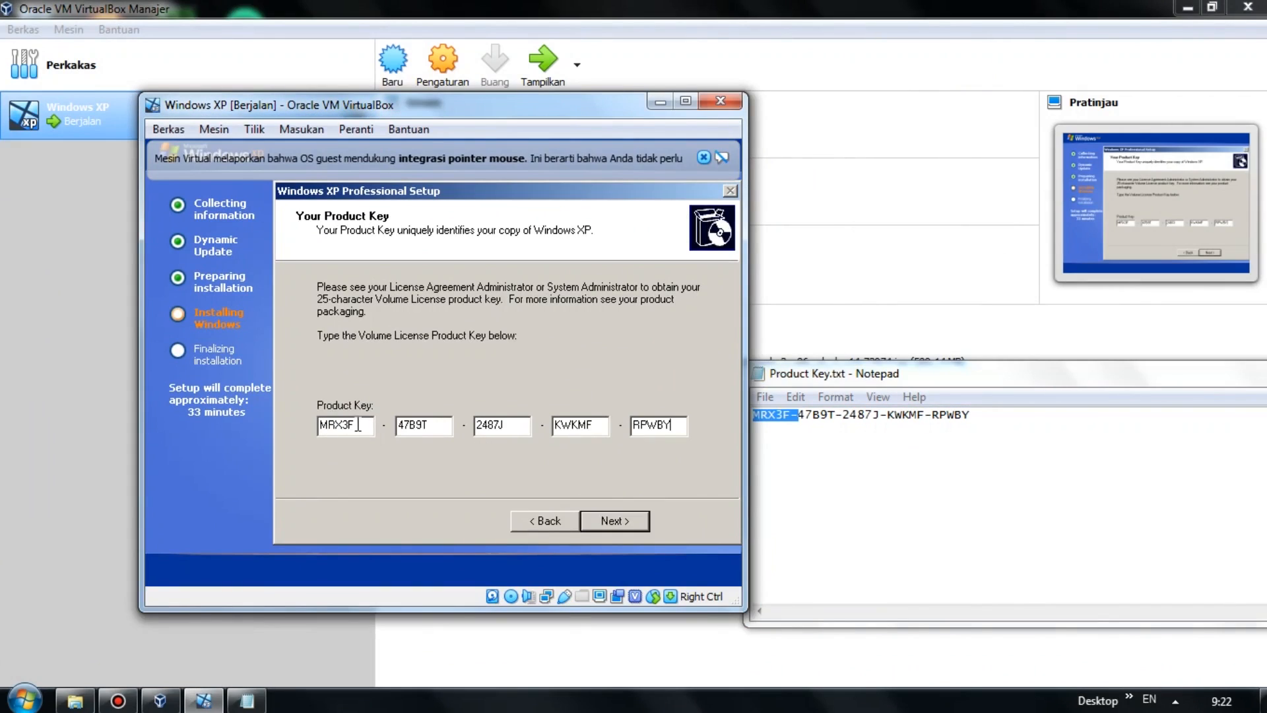
Give the XP machine a computer name based on the owner's name.
left_click(629, 515)
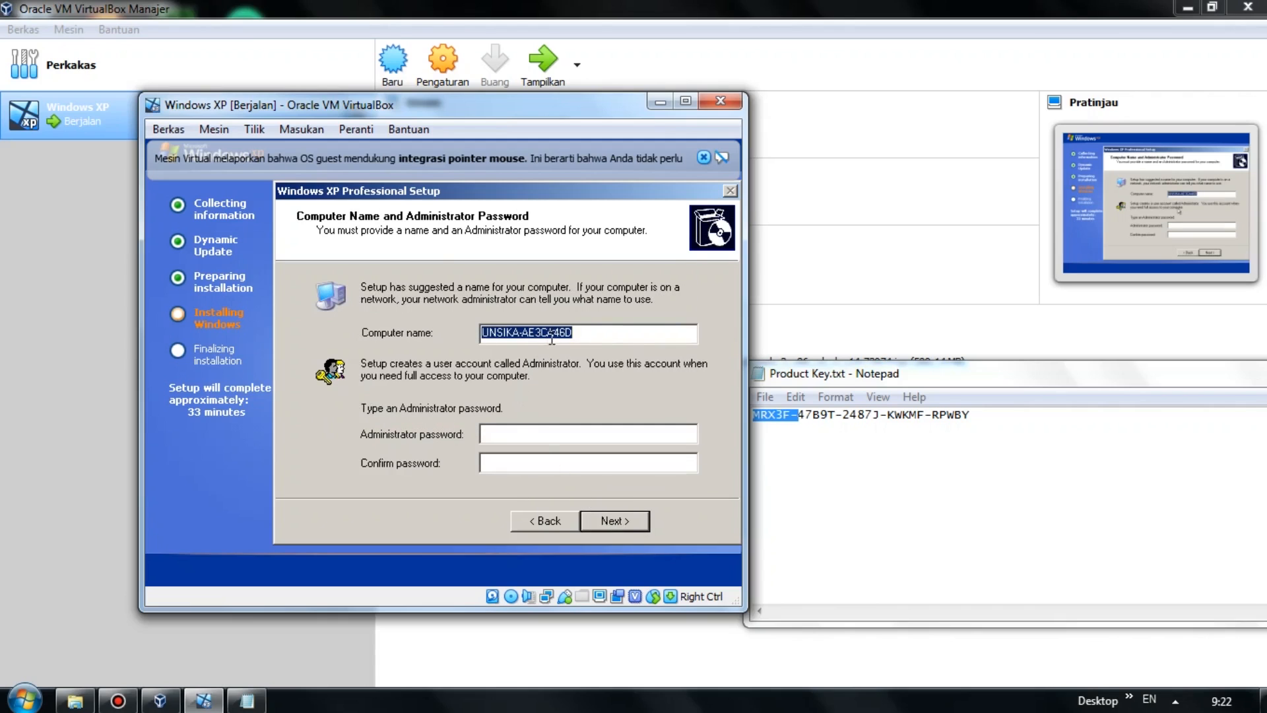
type("Luky")
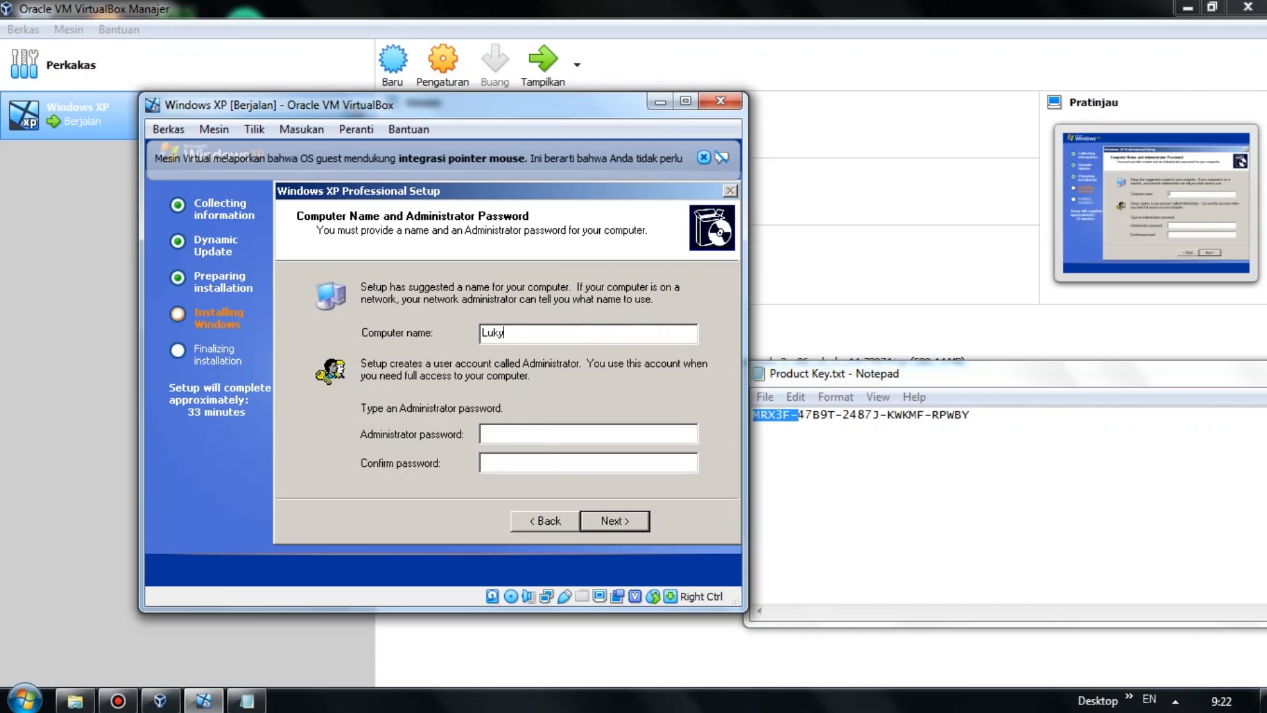
type("-Unsika")
left_click(625, 519)
Set the time zone to (GMT+07:00) Bangkok, Hanoi, Jakarta and confirm the date and time.
left_click(691, 101)
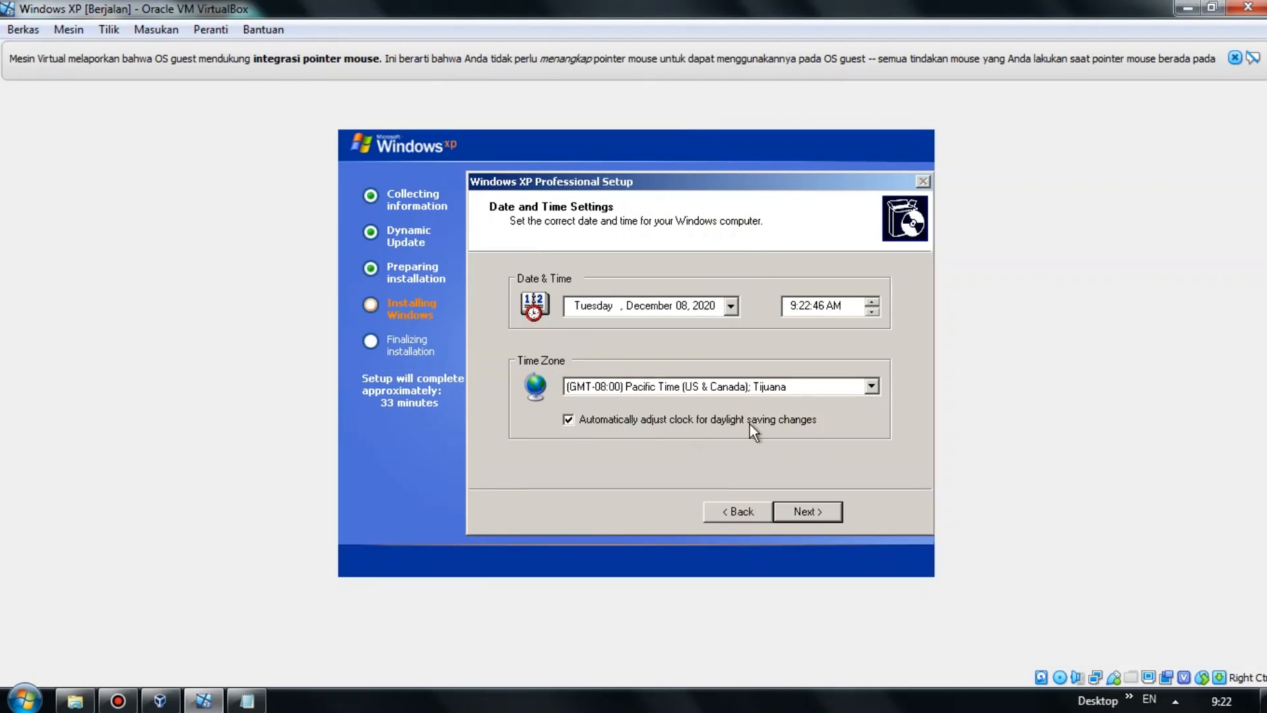
left_click(871, 387)
left_click_drag(876, 297, 874, 446)
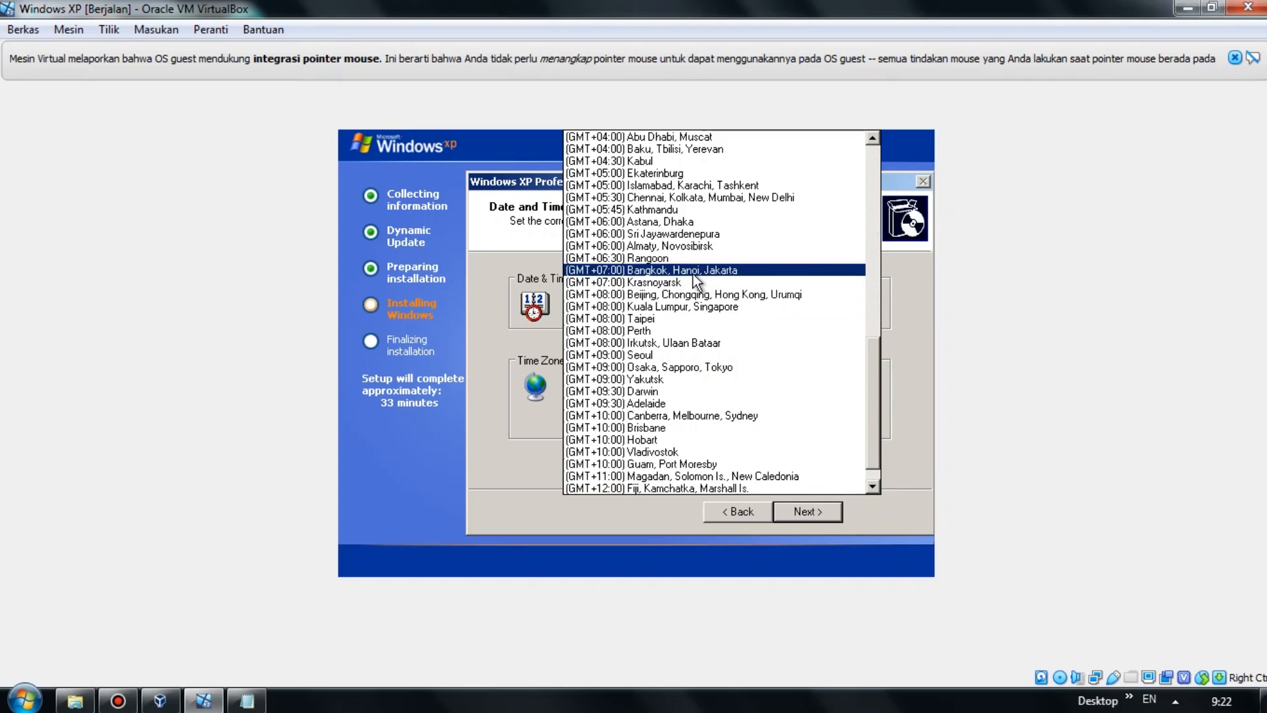
left_click(693, 275)
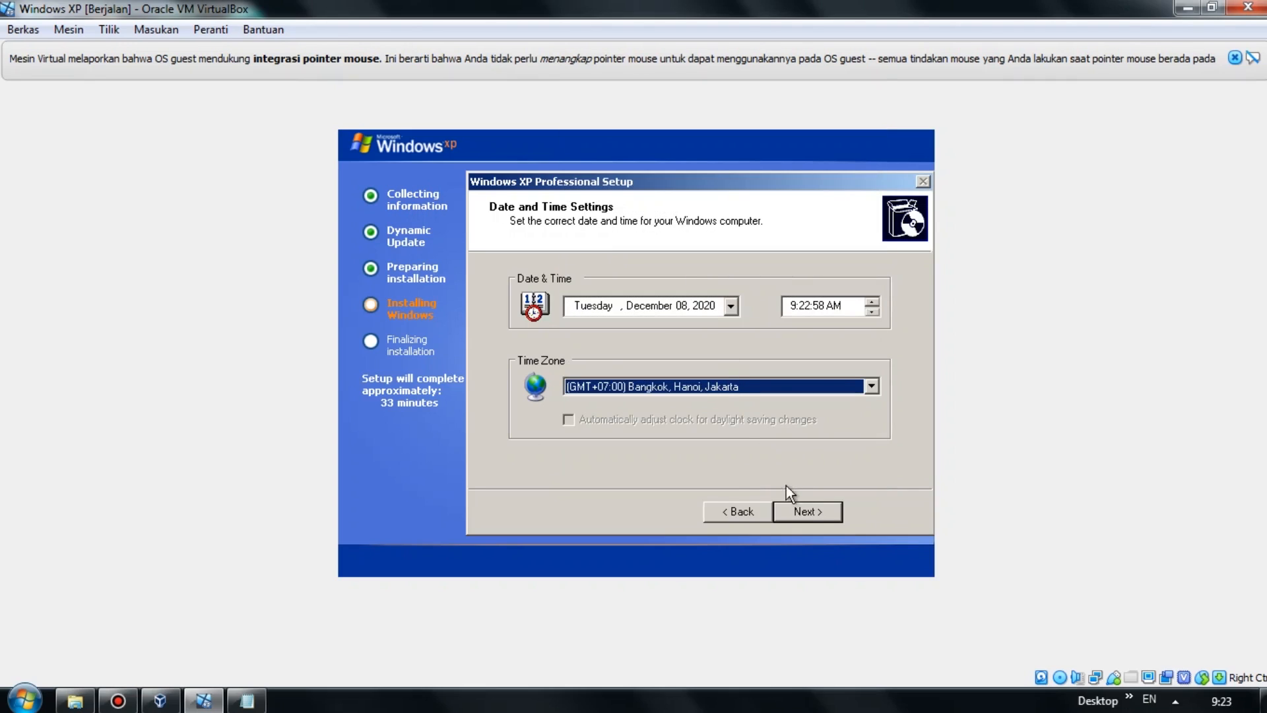
left_click(808, 511)
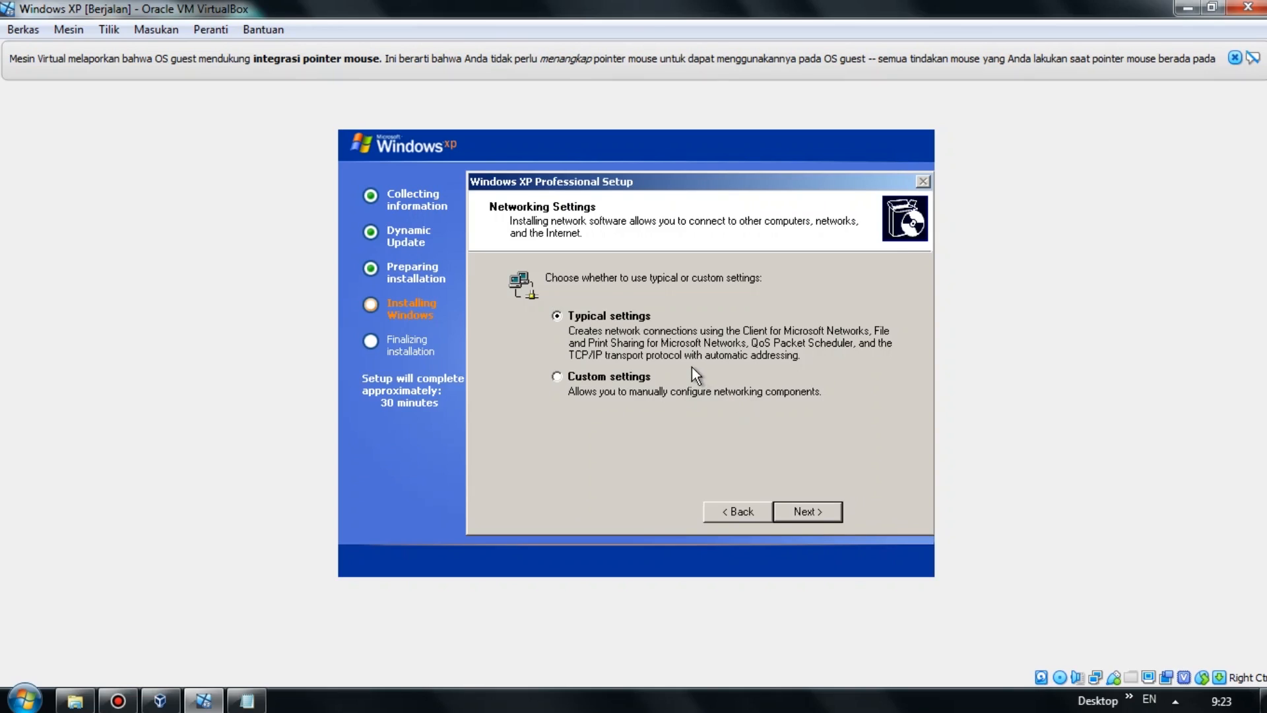
Accept Typical networking settings and the default WORKGROUP workgroup.
left_click(809, 516)
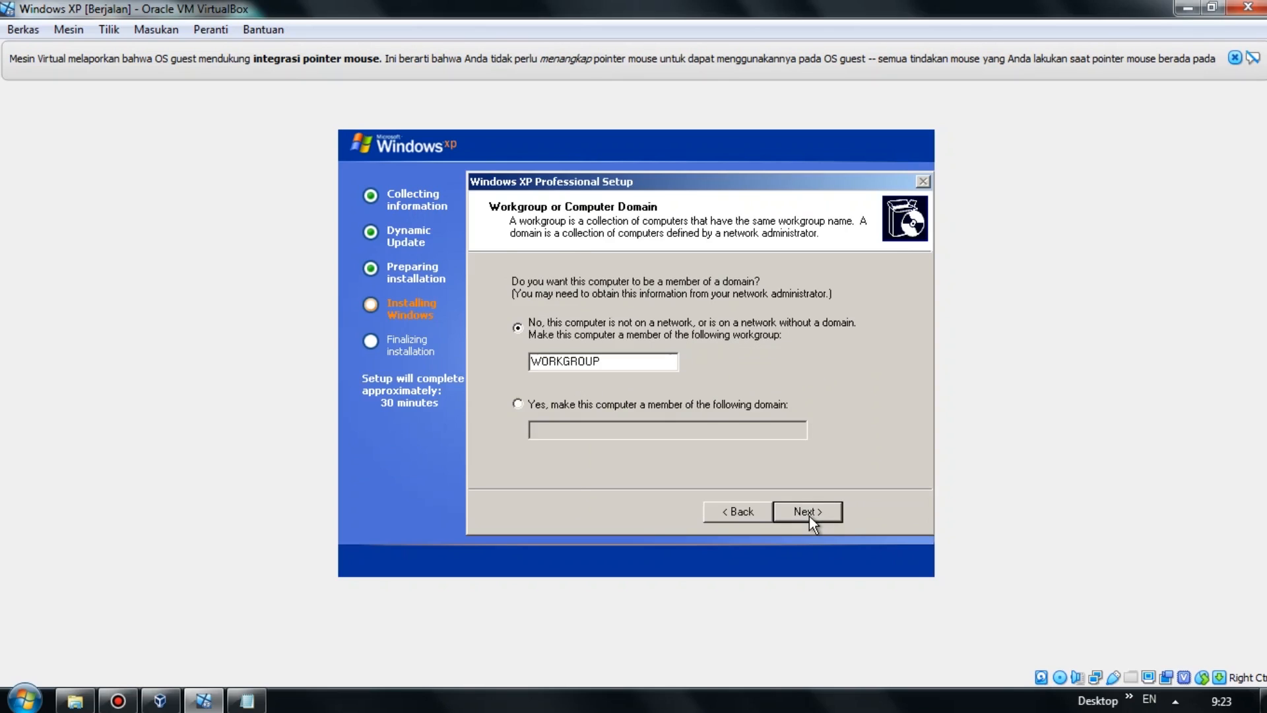
left_click(809, 517)
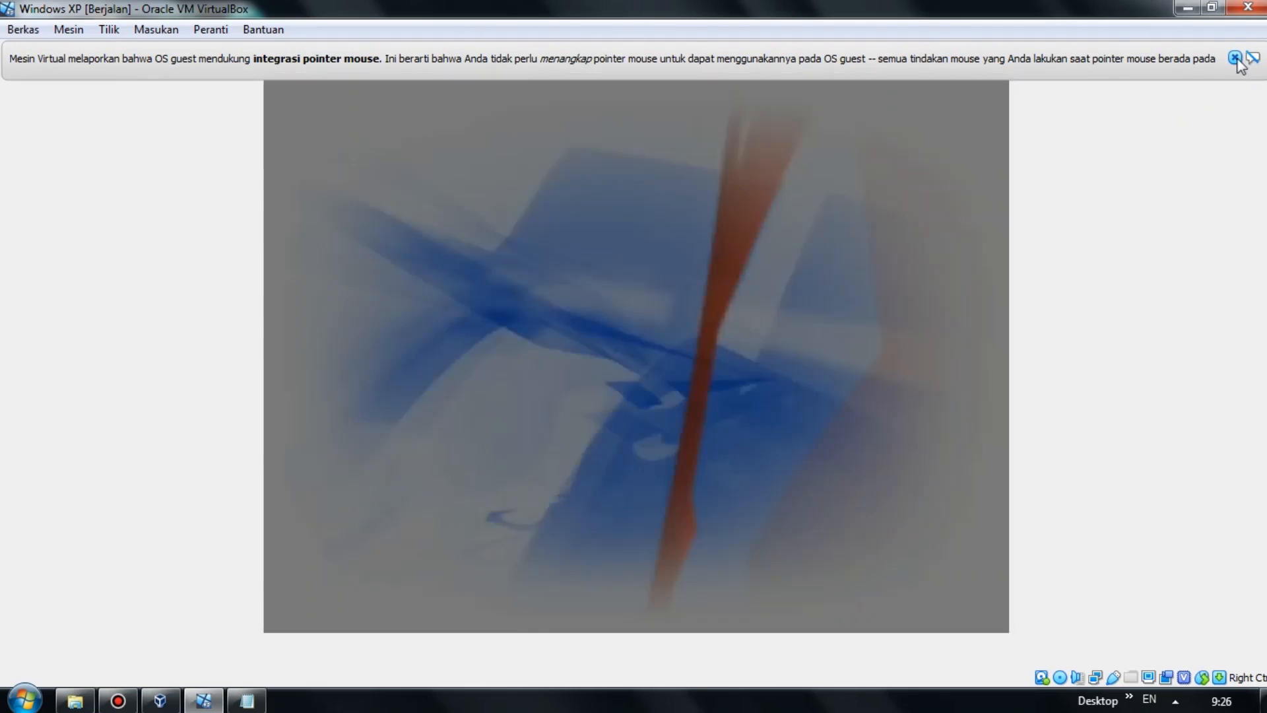
Decline Automatic Updates, skip the connectivity check and decline Microsoft registration.
left_click(1235, 59)
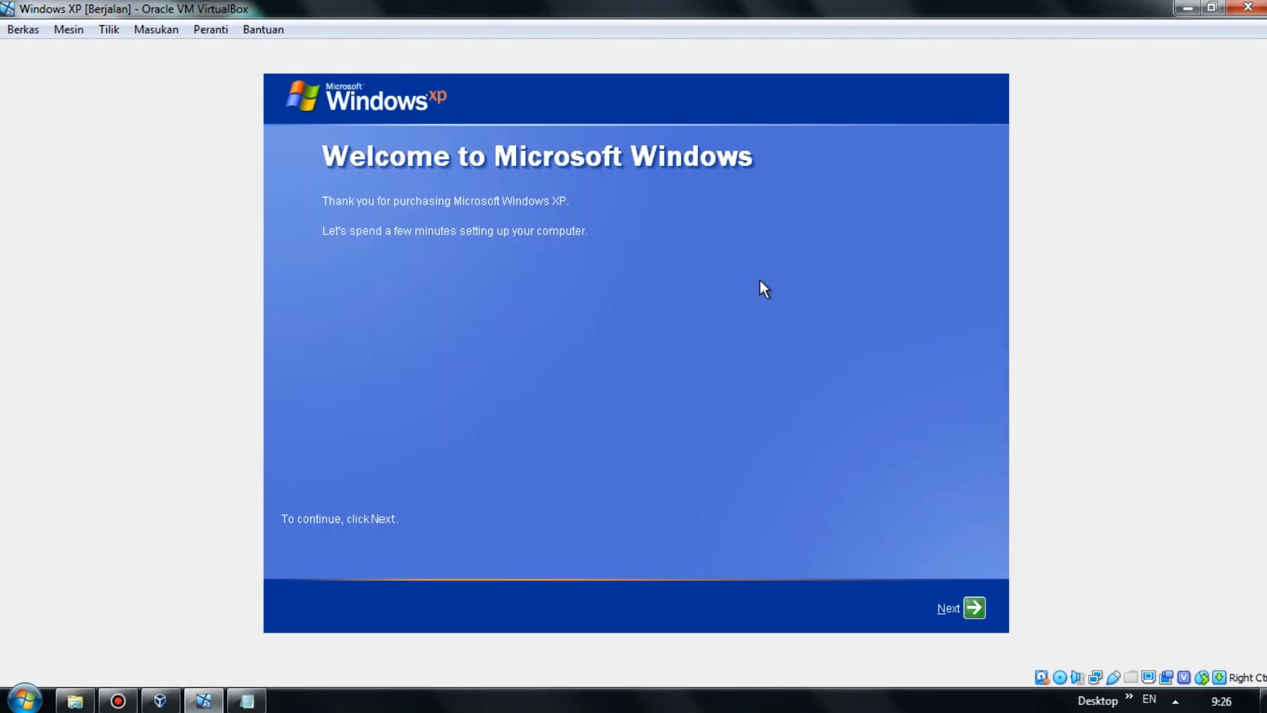
left_click(975, 608)
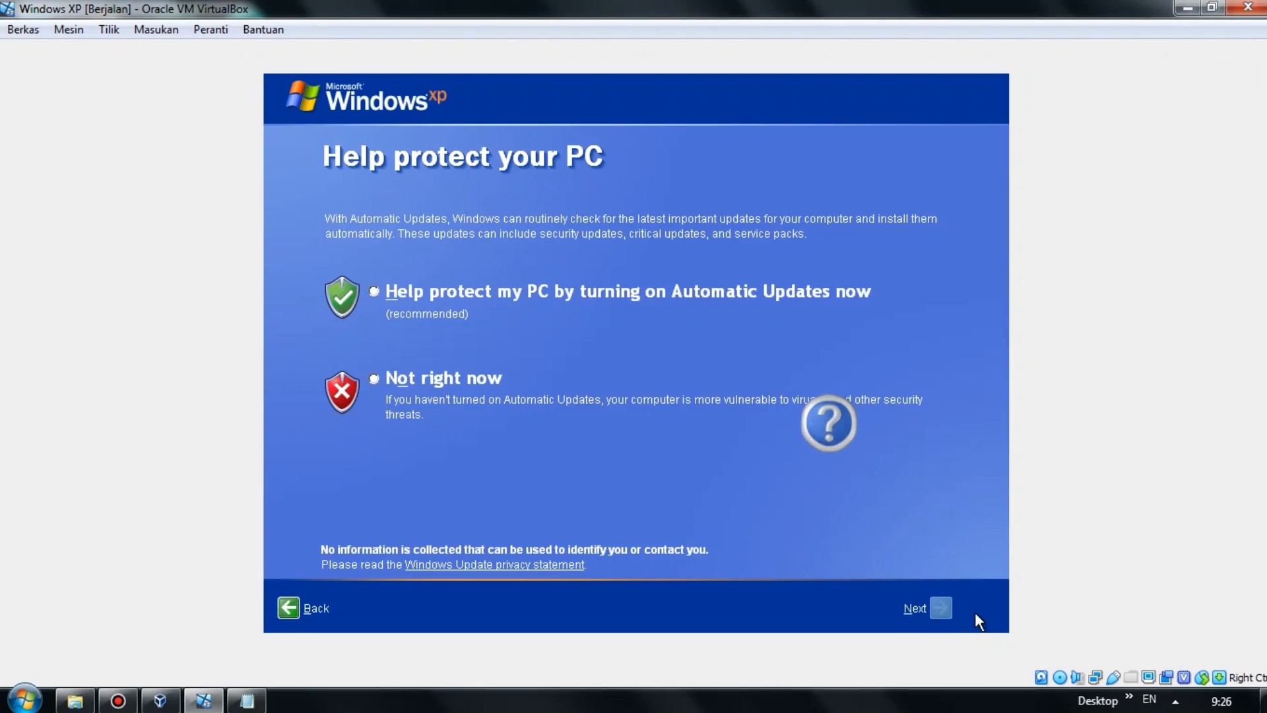
left_click(456, 387)
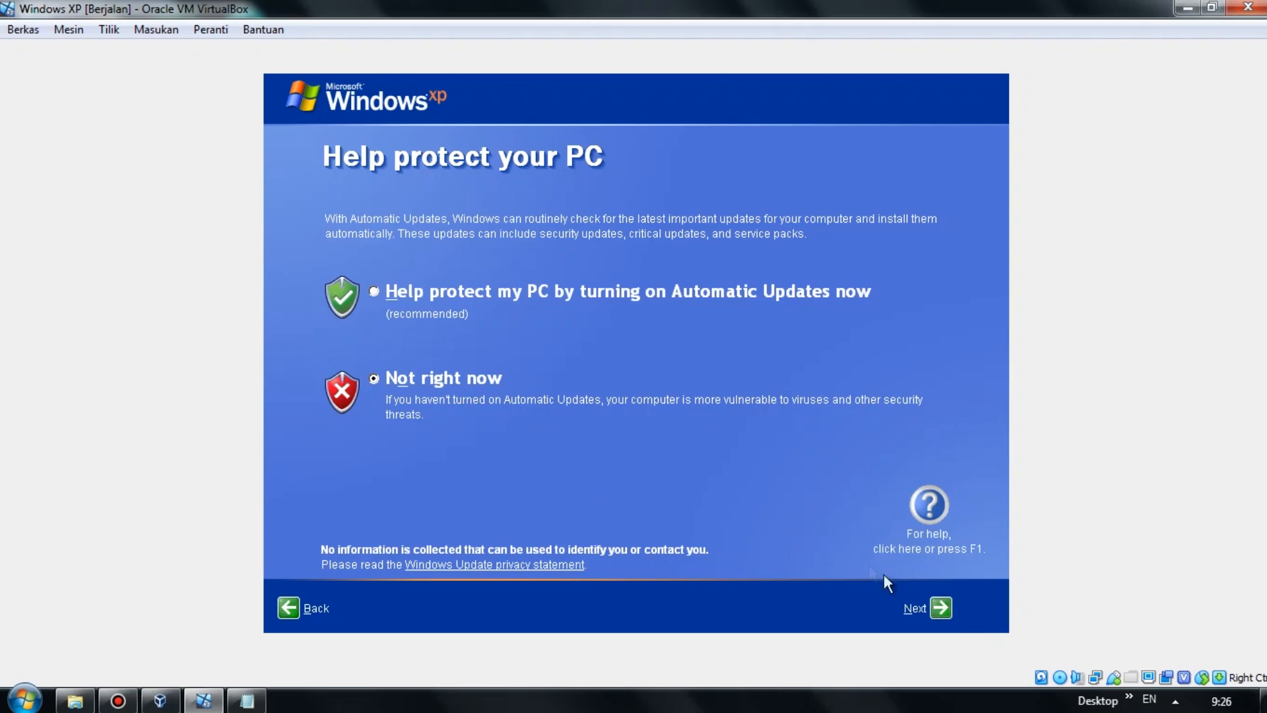
left_click(944, 607)
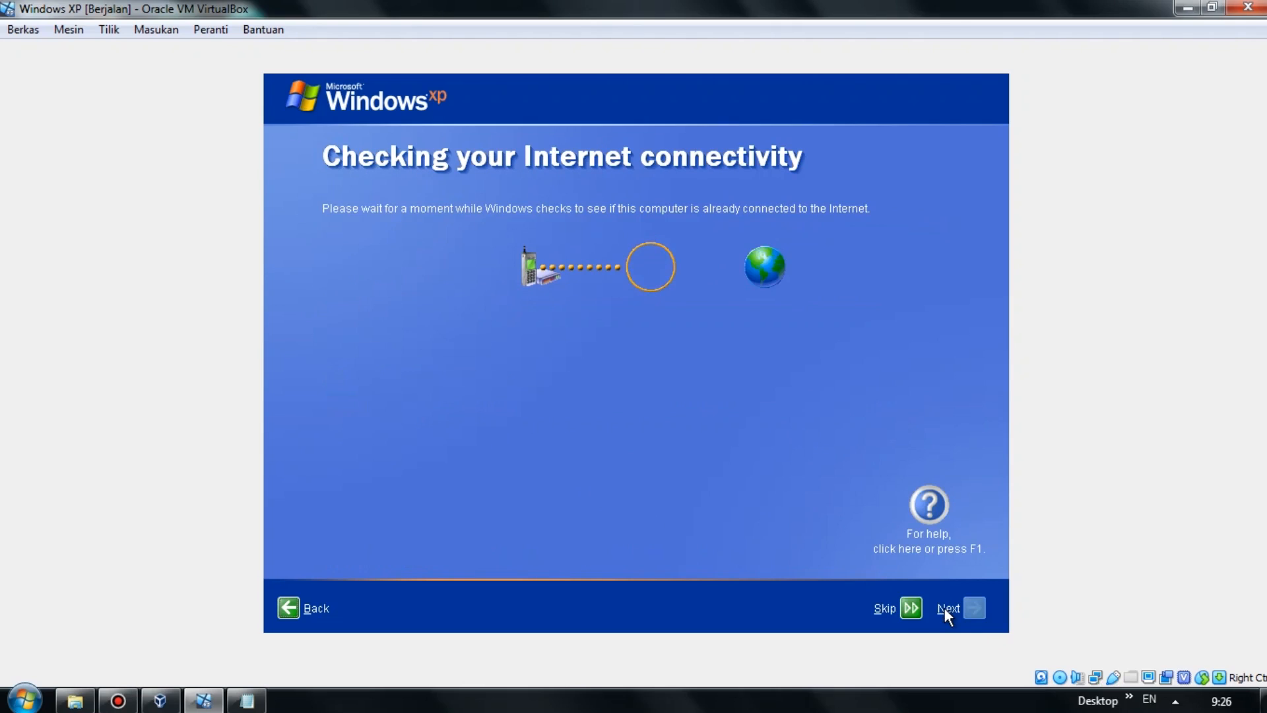
left_click(918, 608)
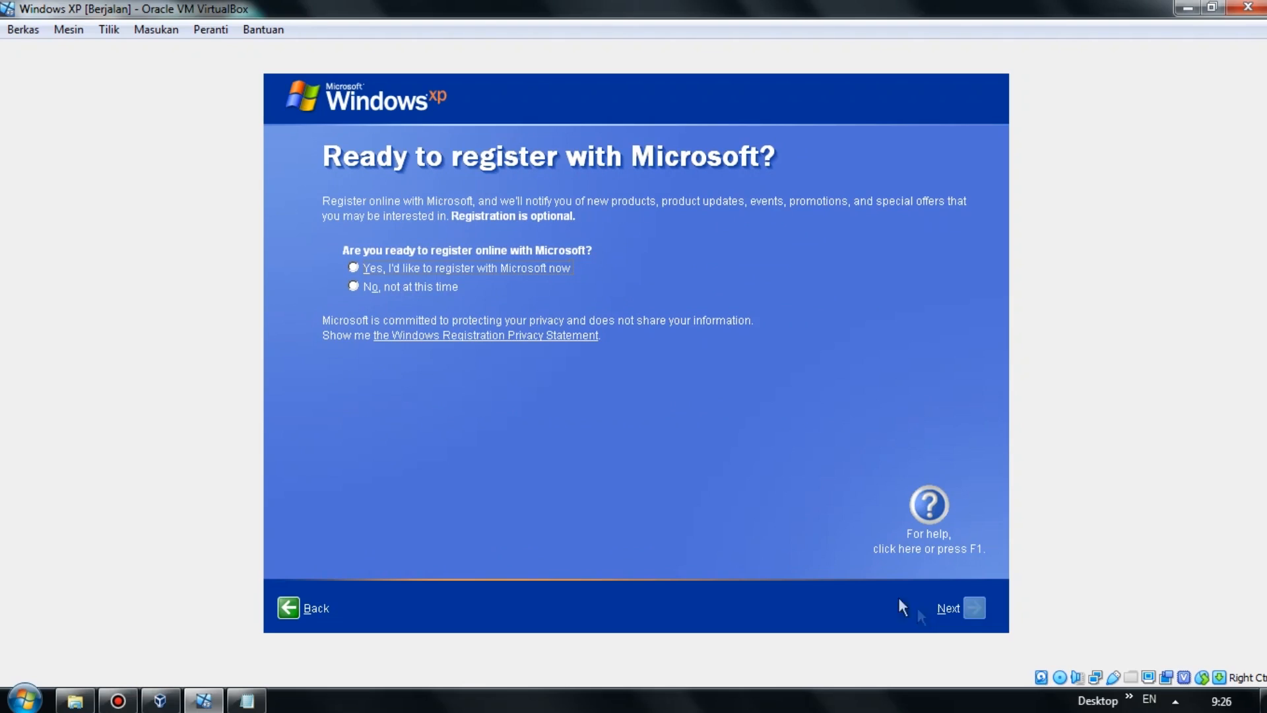
left_click(408, 288)
left_click(965, 604)
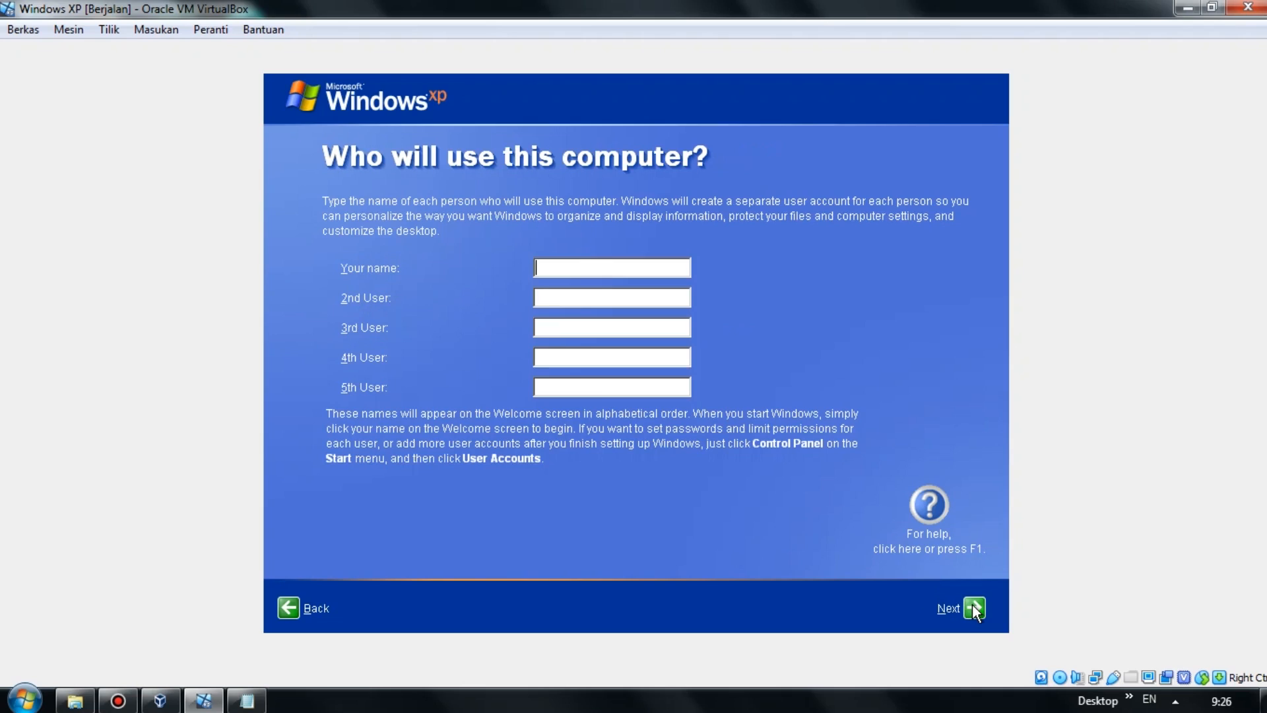
Create one user account with the owner's name and finish setup to reach the desktop.
type("uky")
key("BackSpace")
key("BackSpace")
key("BackSpace")
type("Luky")
left_click(976, 607)
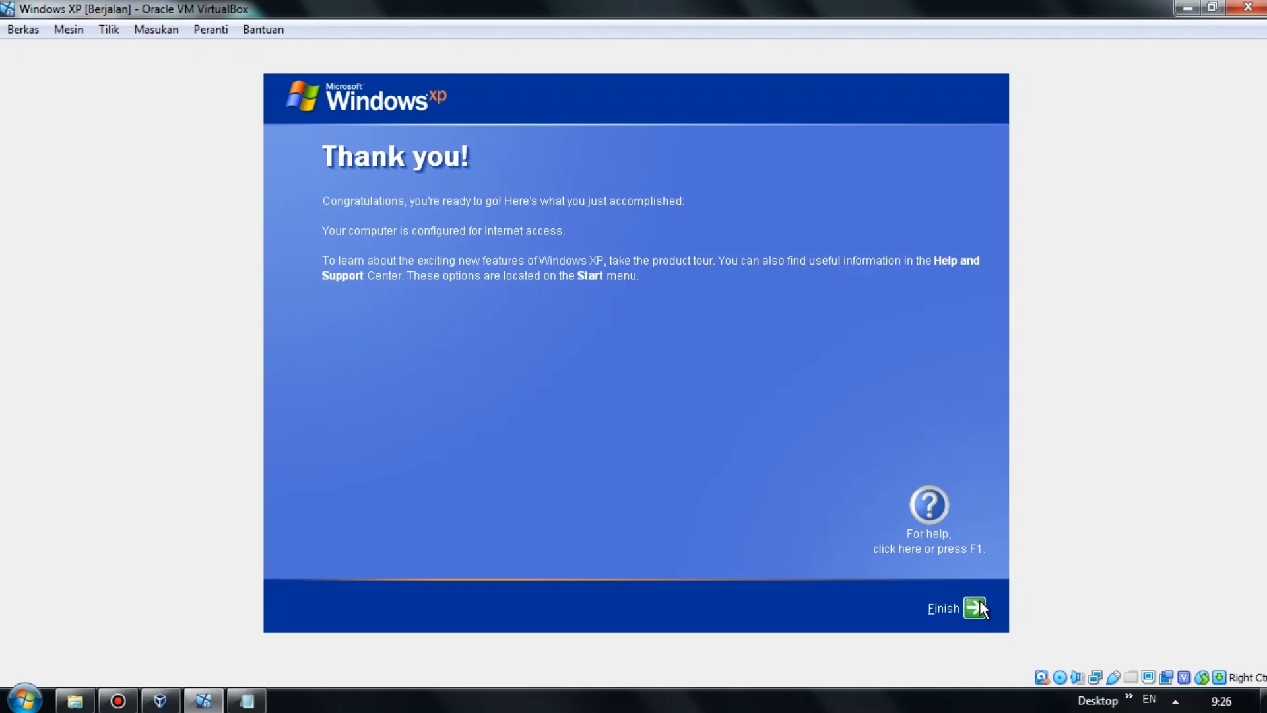
left_click(975, 607)
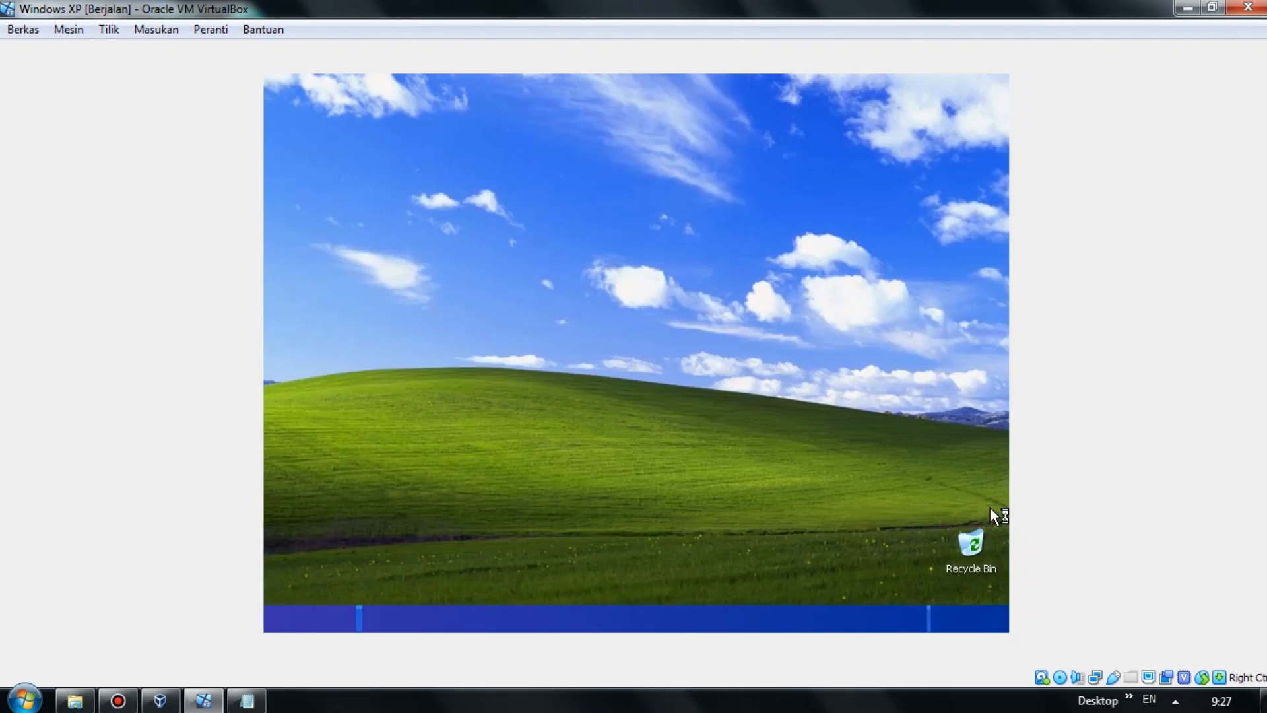
Open My Computer from the guest's Start menu, dismissing antivirus warnings, and browse Local Disk (C:).
left_click(763, 319)
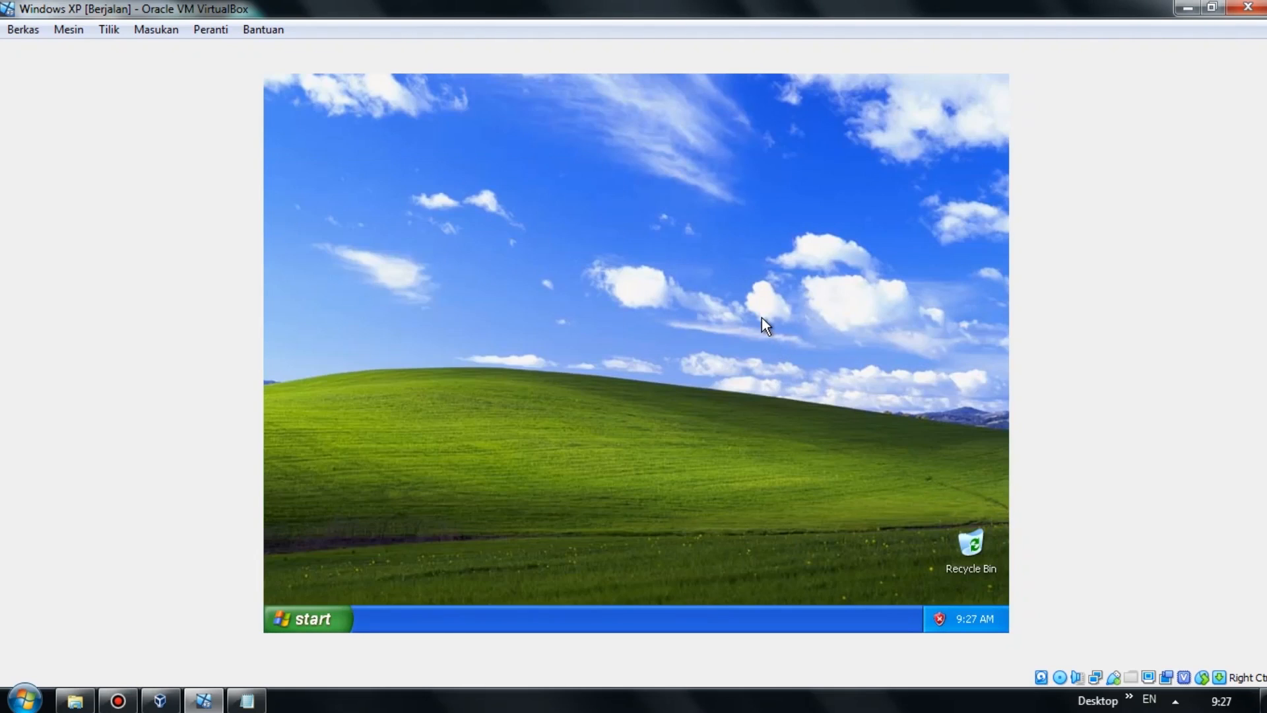
left_click(323, 615)
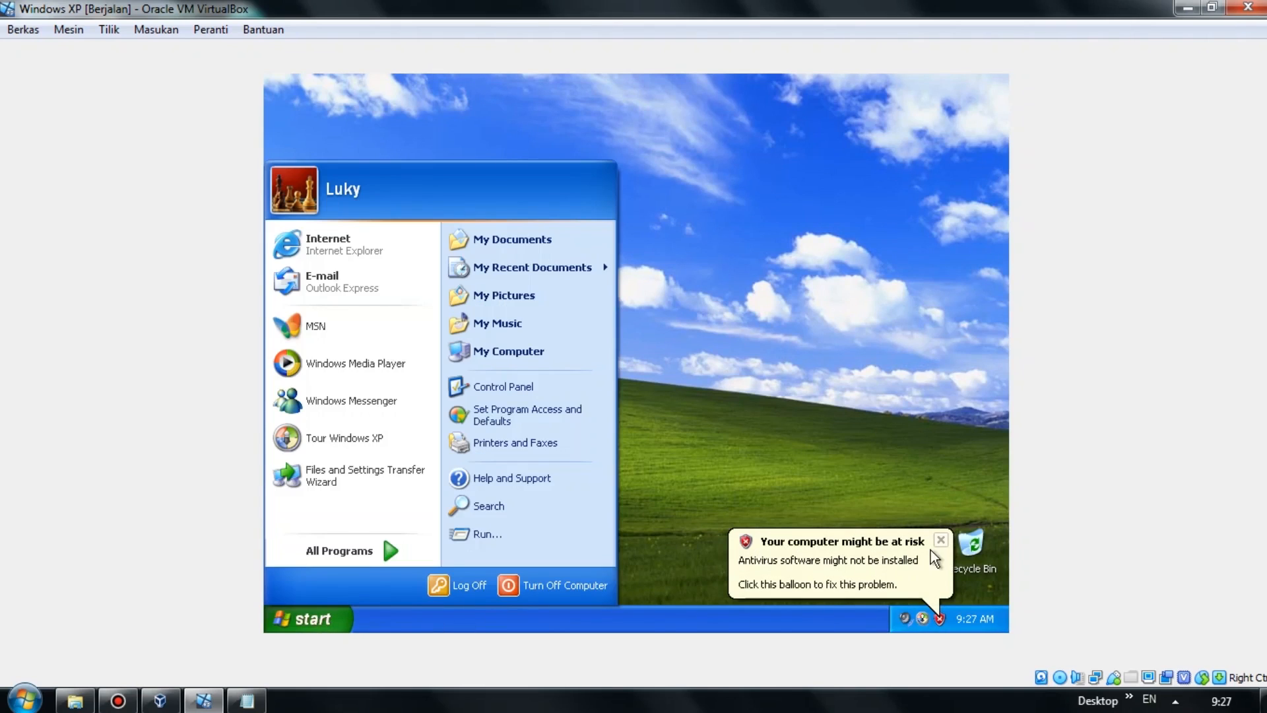
left_click(942, 544)
left_click(942, 543)
left_click(316, 609)
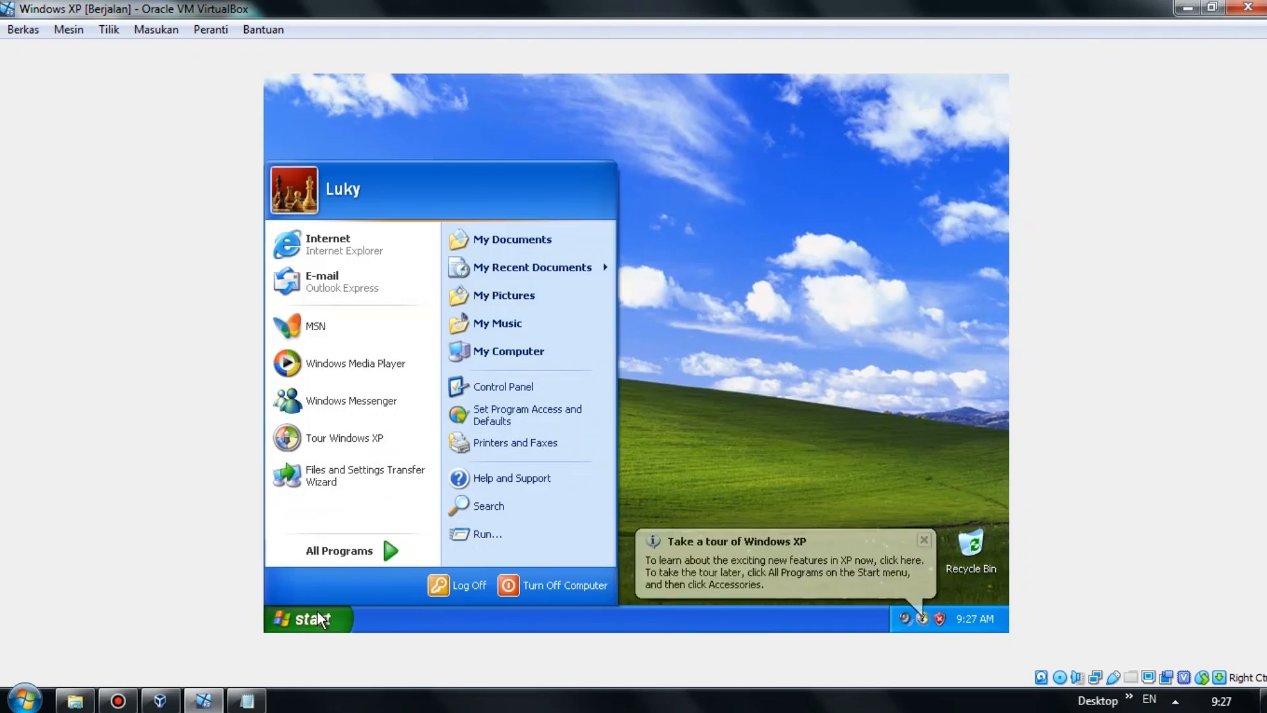
left_click(540, 348)
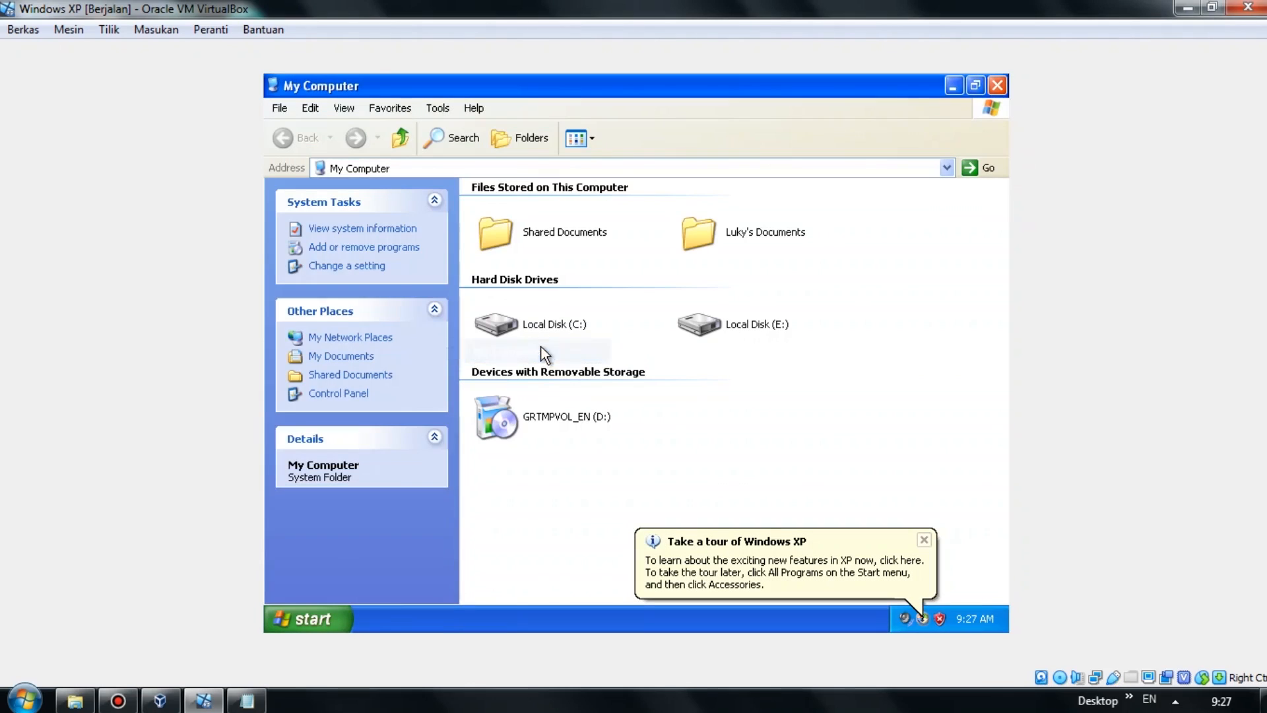
double_click(567, 324)
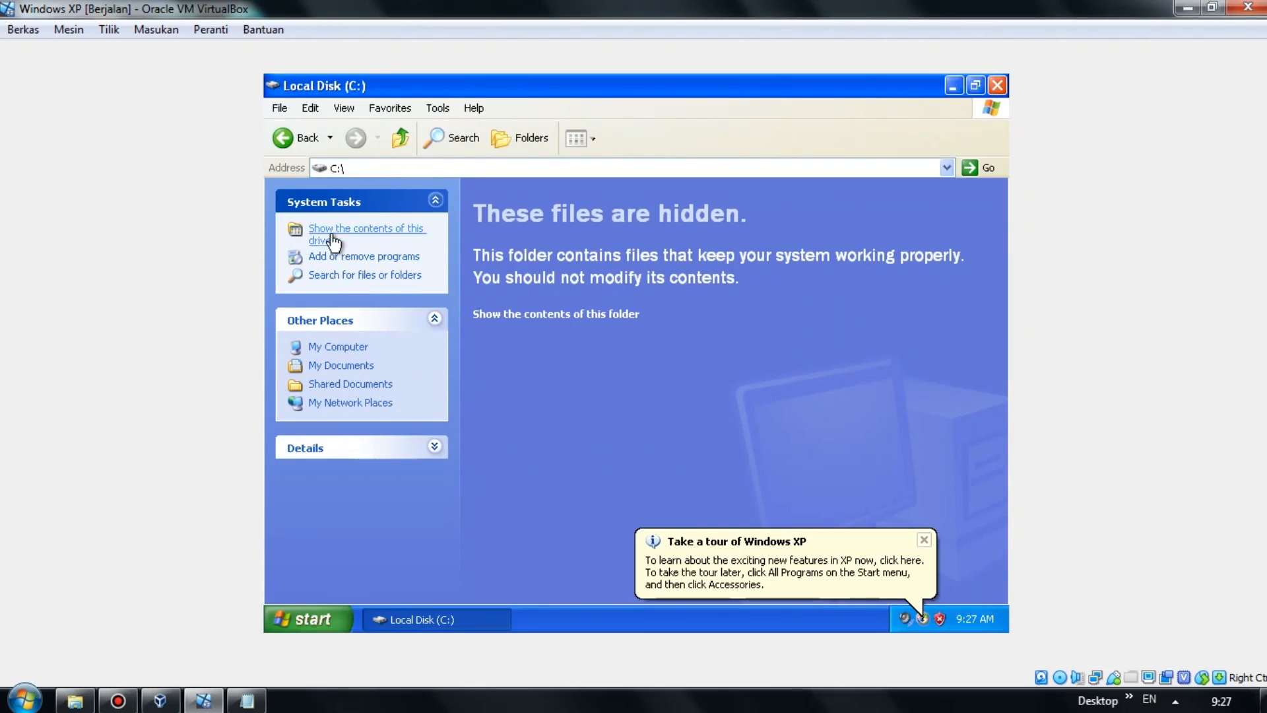
left_click(338, 346)
Quick-format the unformatted Local Disk (E:) as NTFS.
left_click(725, 330)
double_click(723, 331)
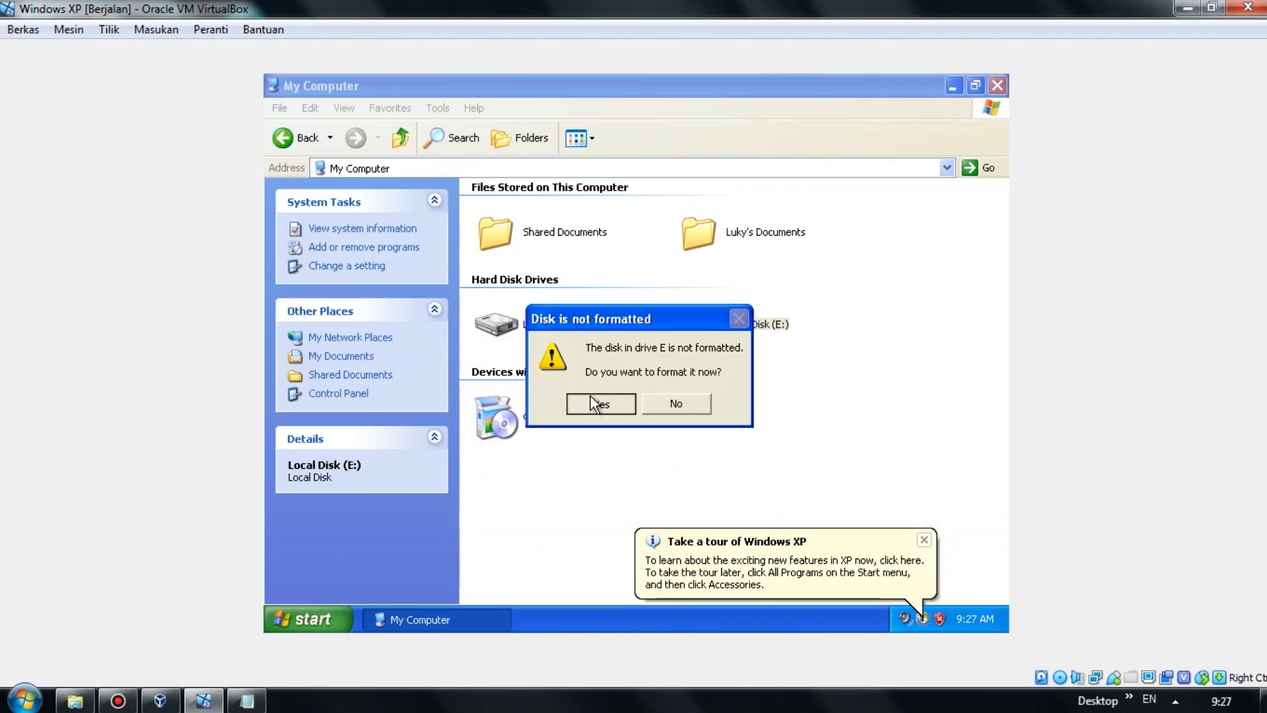
left_click(590, 395)
left_click(402, 415)
left_click(447, 522)
left_click(589, 398)
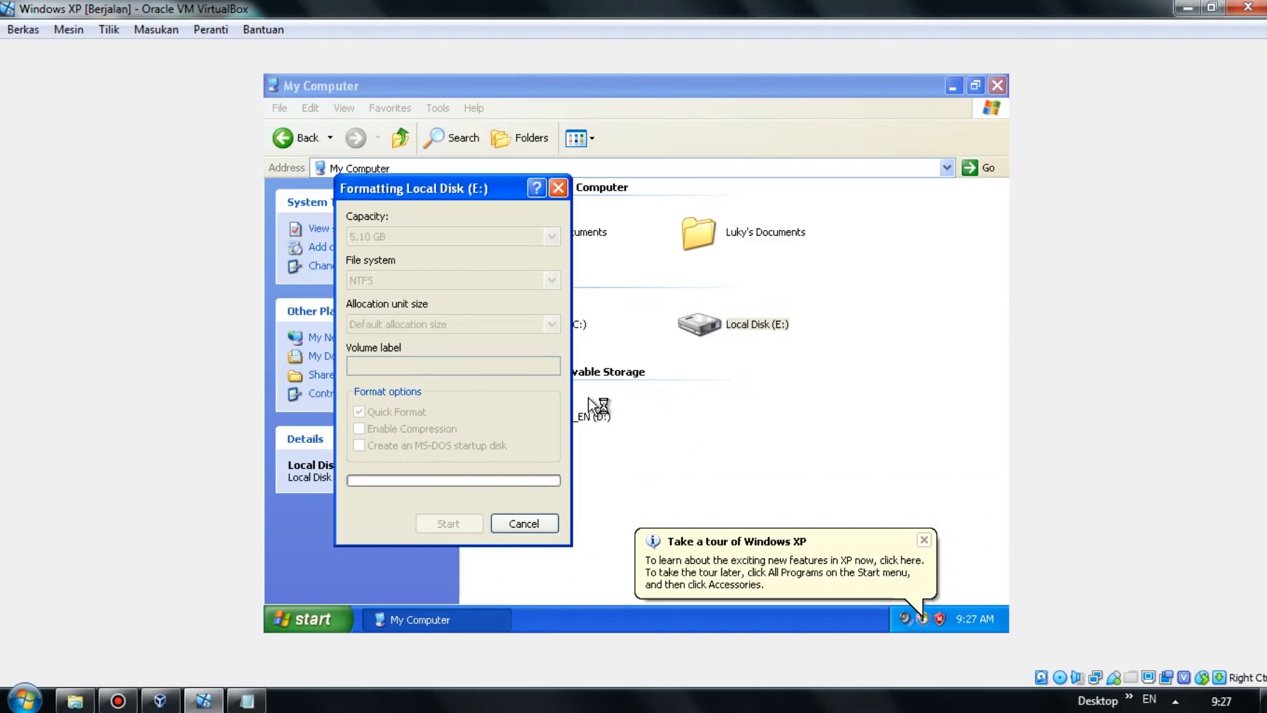
left_click(637, 400)
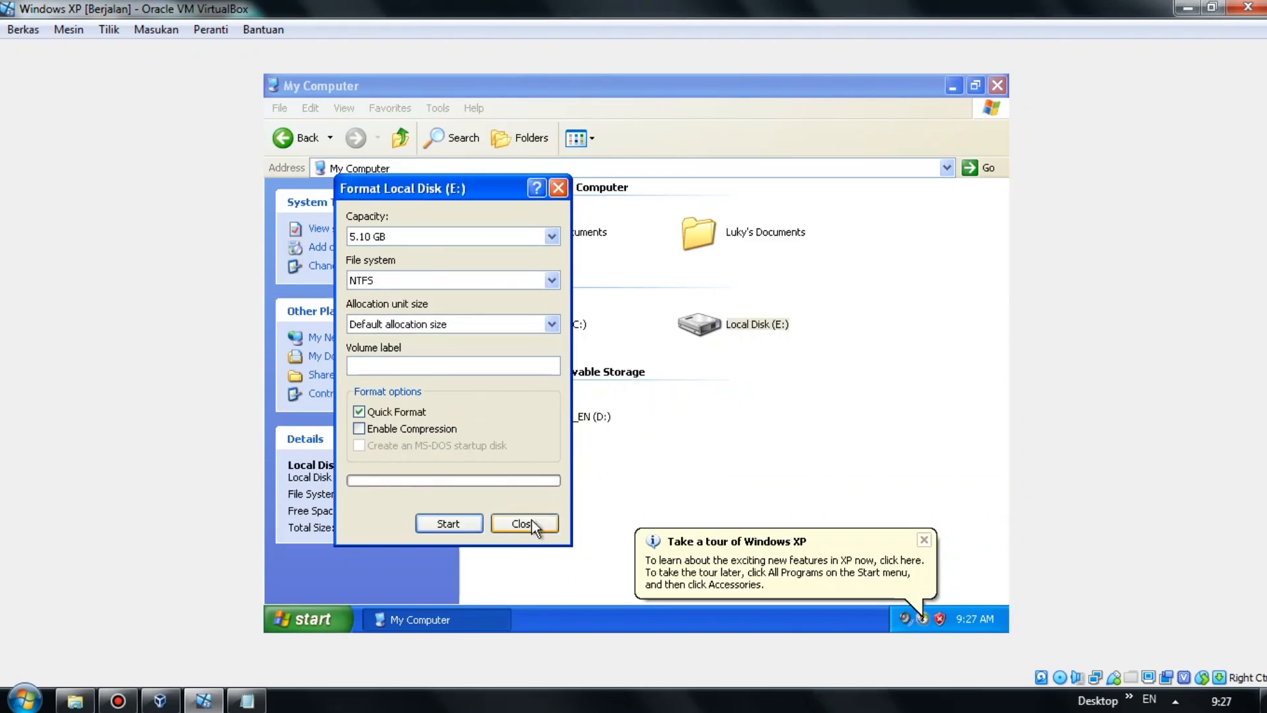
left_click(524, 524)
Dismiss the Windows XP tour notice and close the My Computer window.
left_click(924, 541)
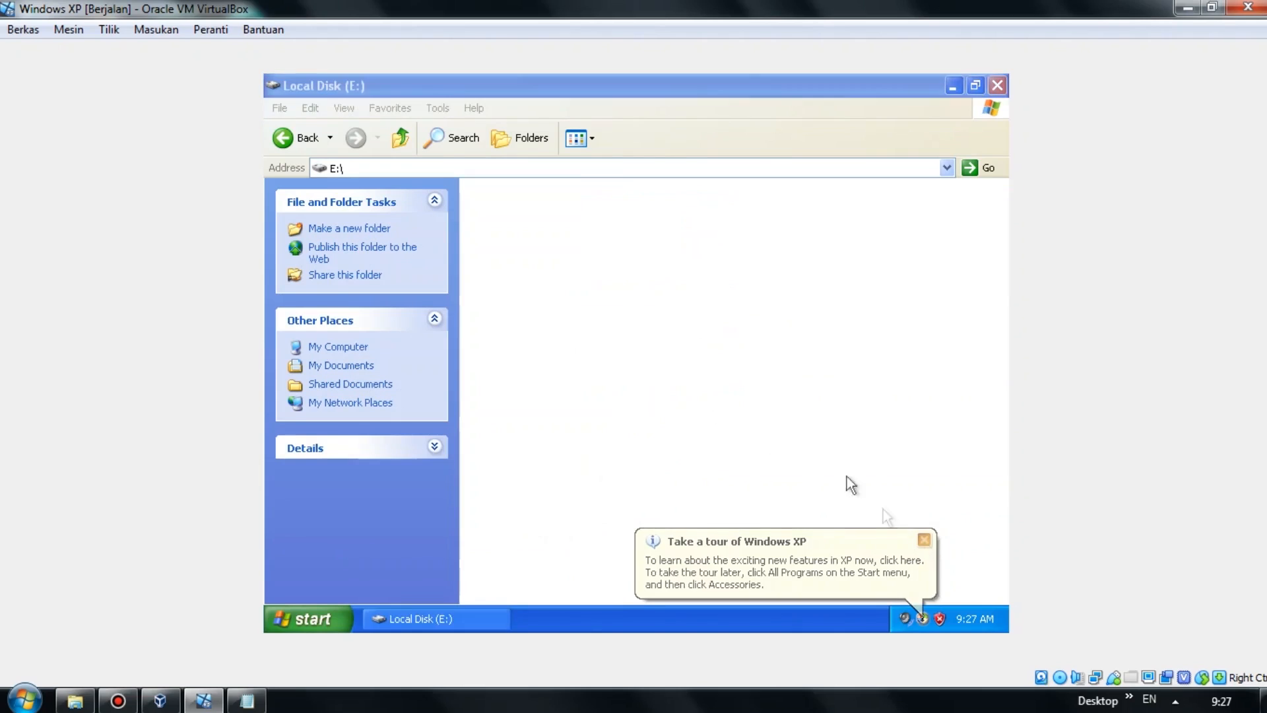
left_click(318, 349)
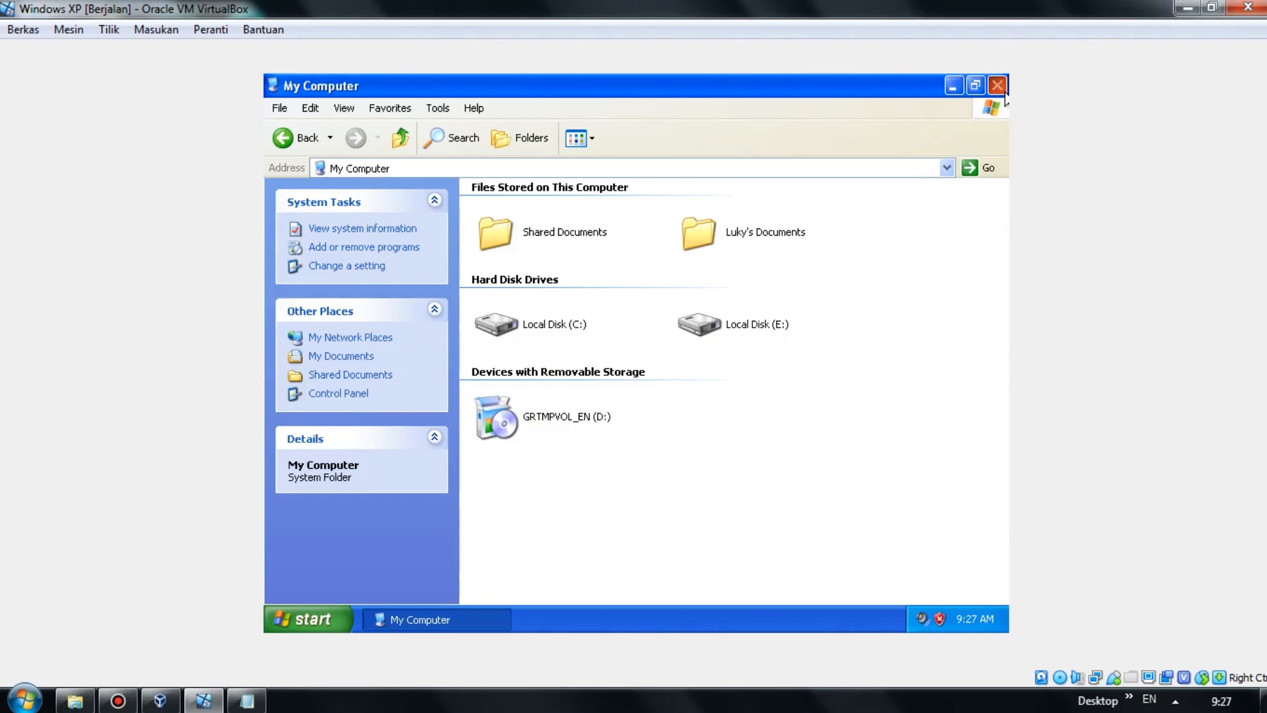
left_click(998, 85)
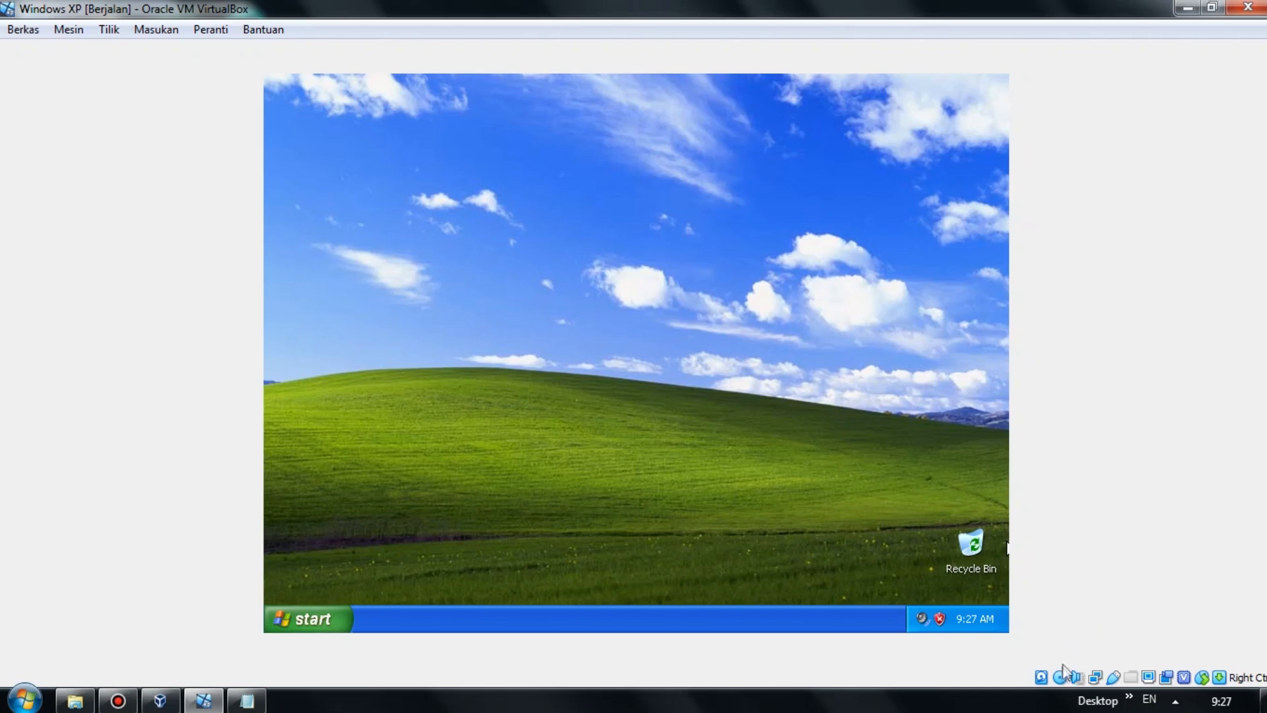
Eject the Windows XP installation disc from the virtual optical drive.
mouse_move(1060, 676)
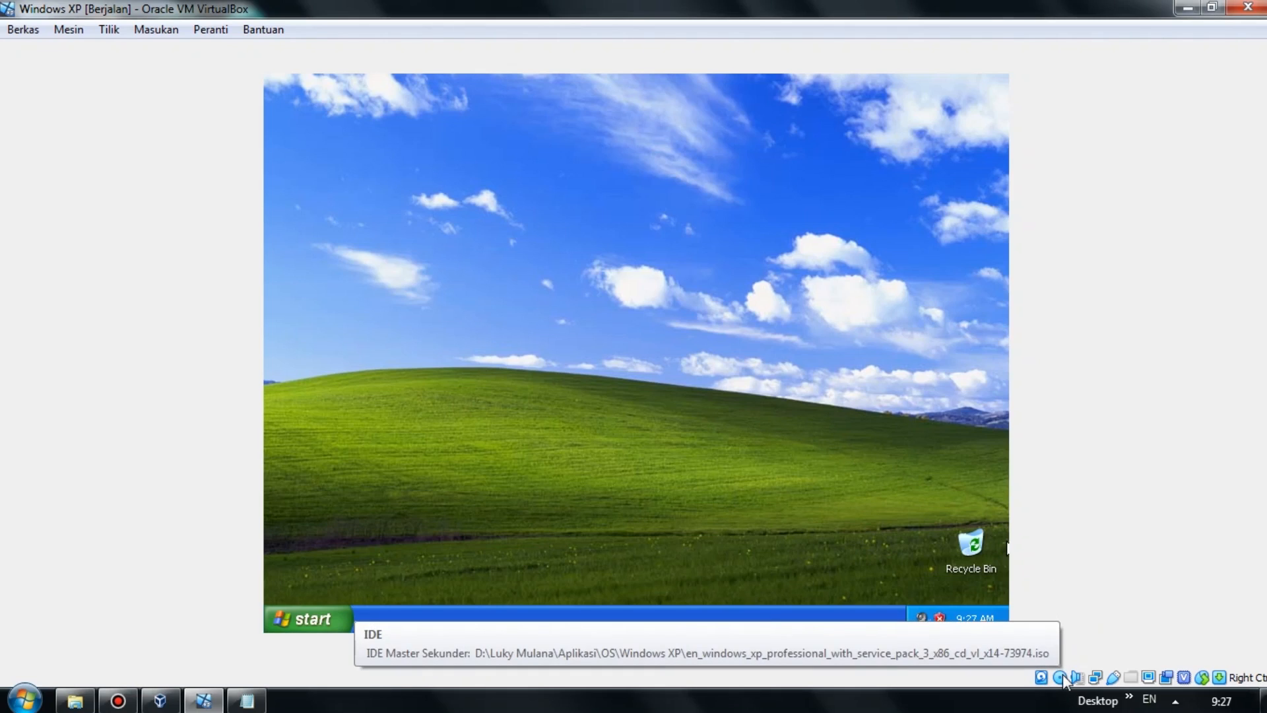
left_click(1061, 676)
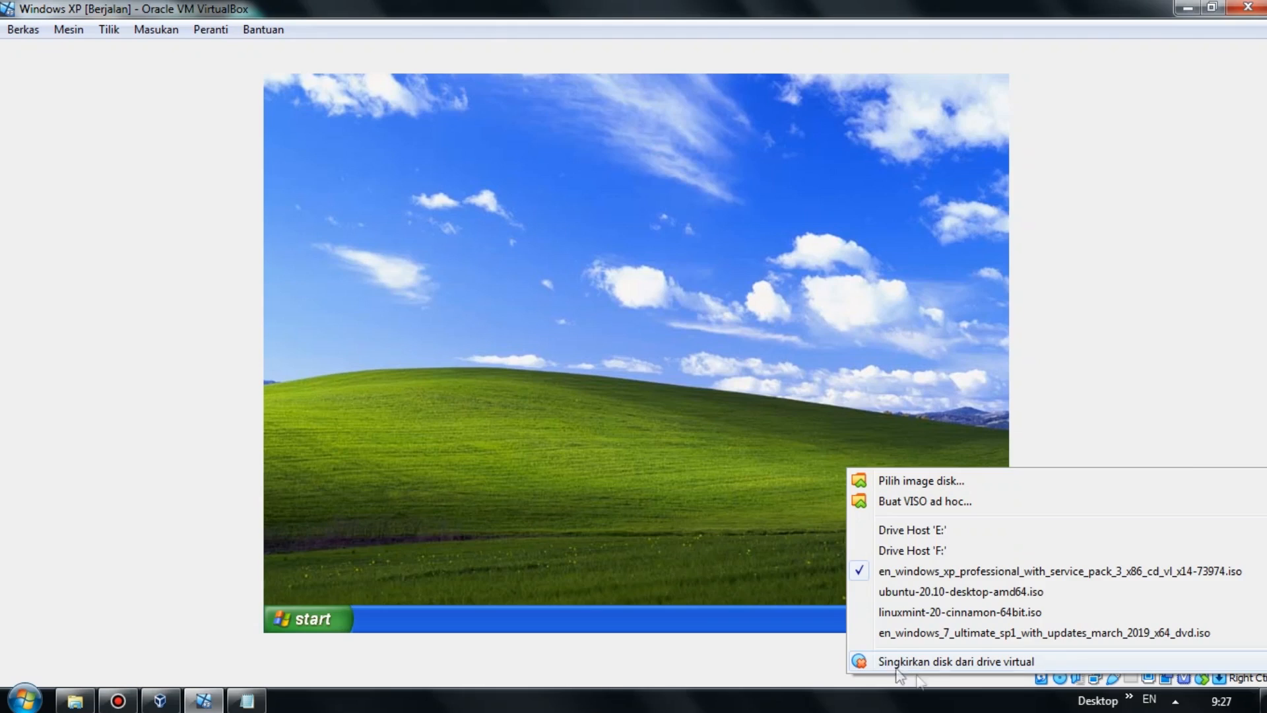
left_click(961, 662)
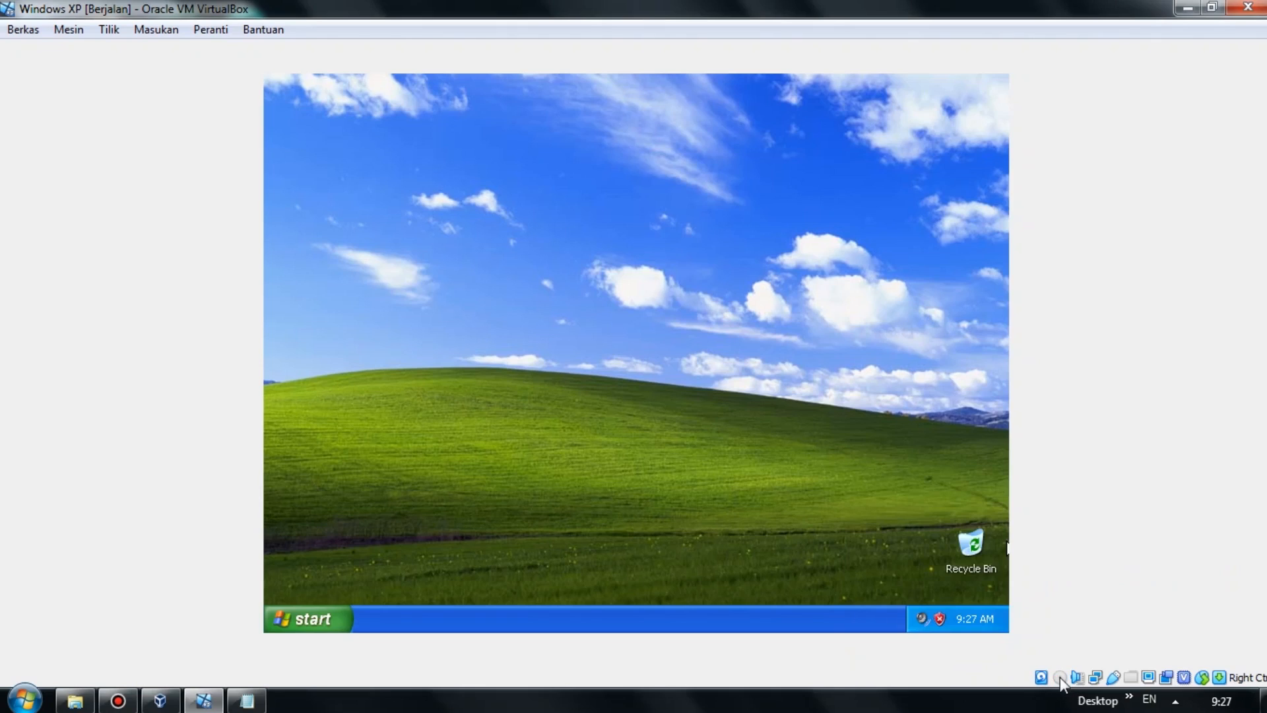
Restart the Windows XP guest and dismiss the notices that appear after reboot.
left_click(310, 620)
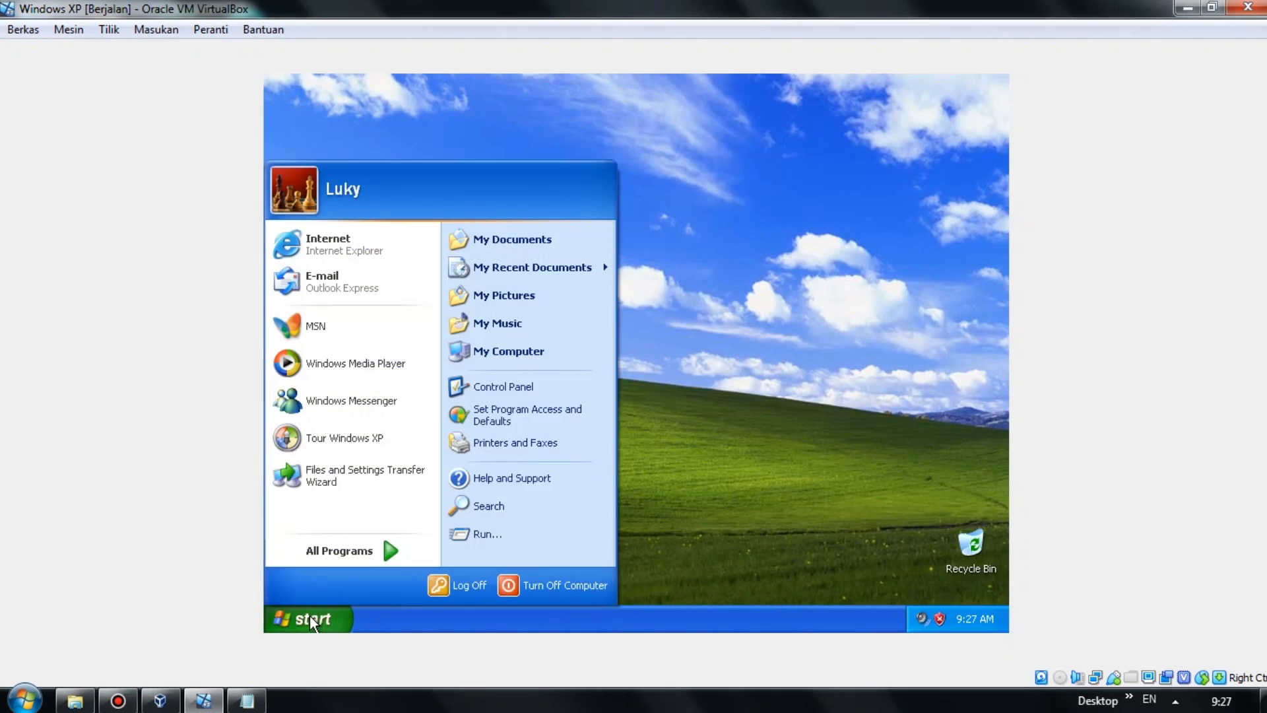
left_click(539, 594)
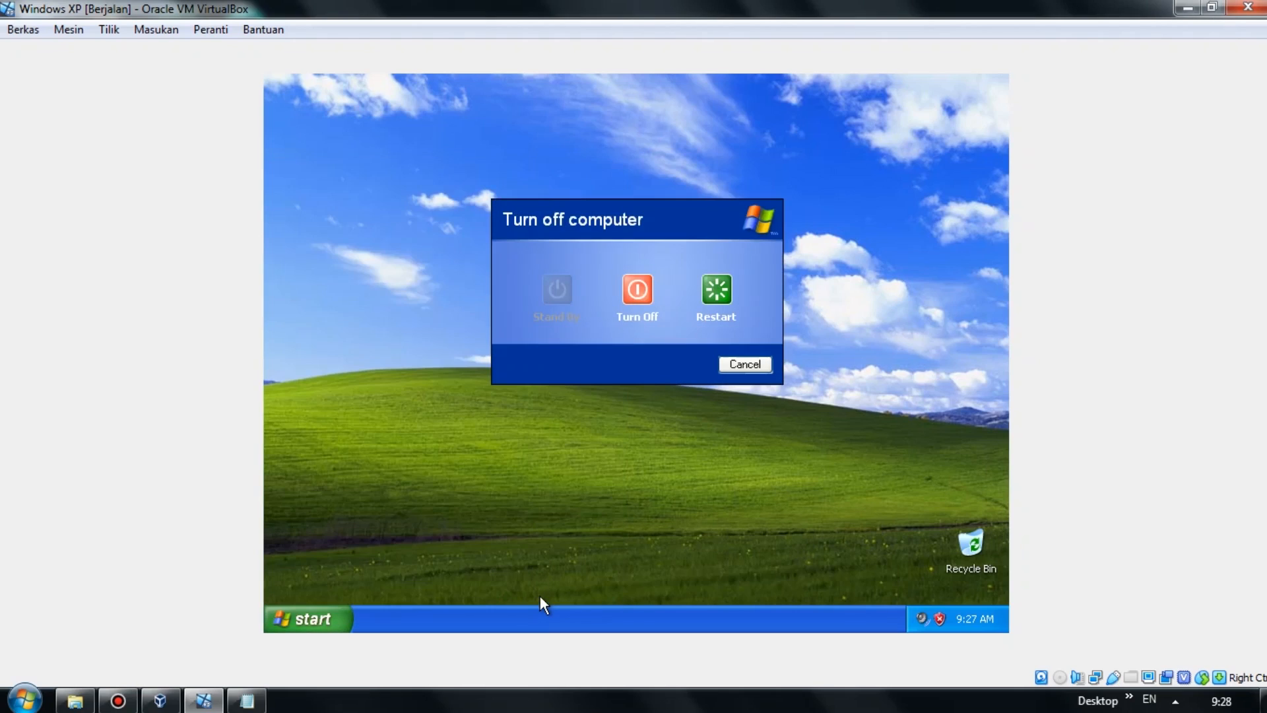
left_click(720, 297)
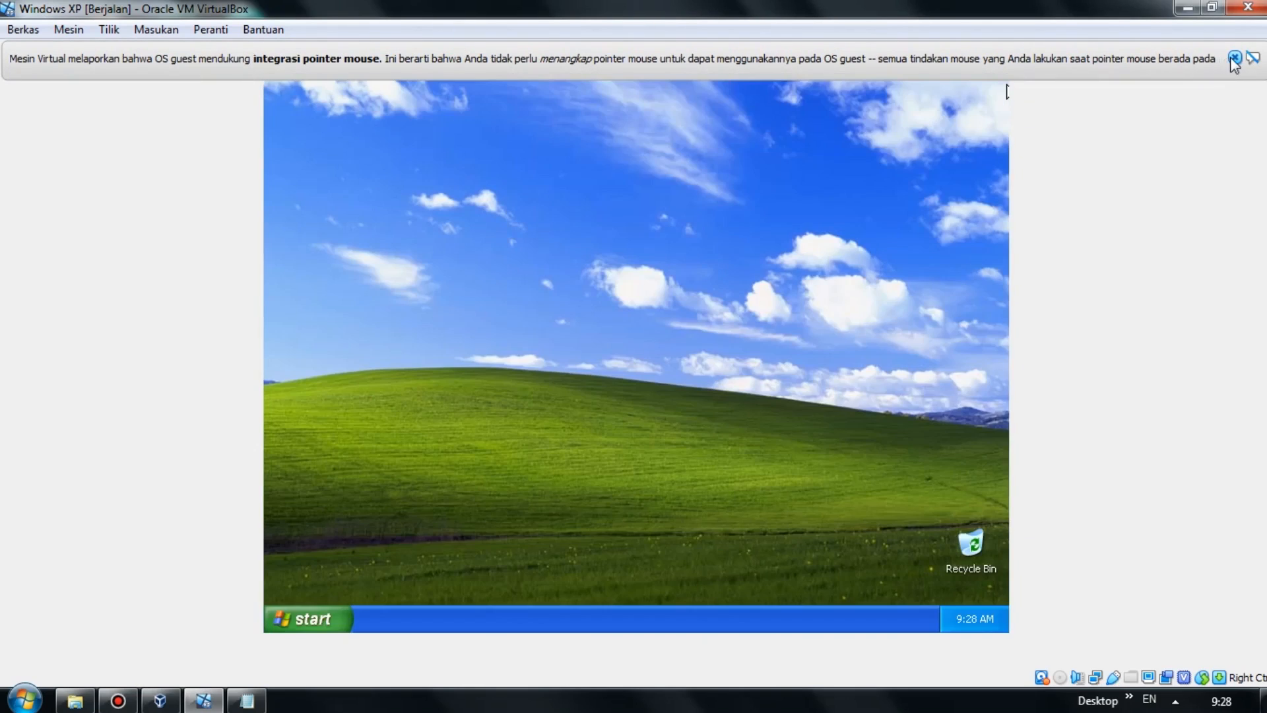
left_click(1233, 57)
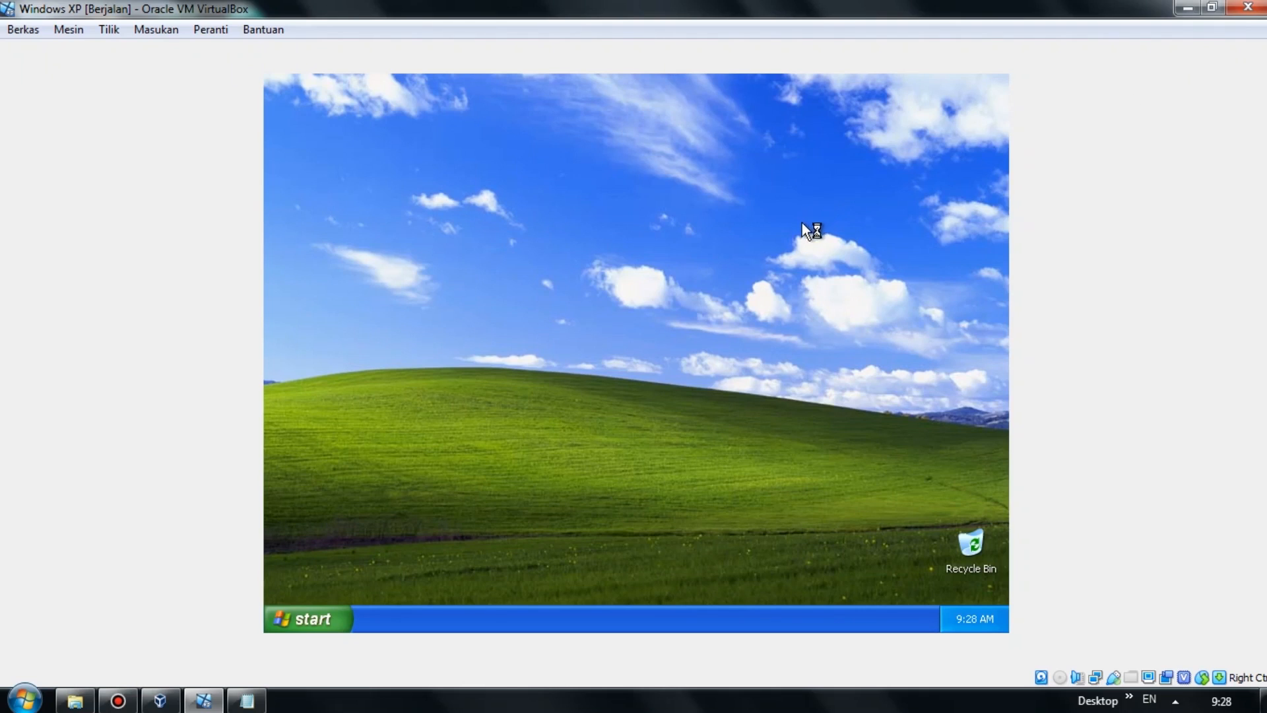
left_click(940, 540)
Dismiss the antivirus risk warning, leaving the host desktop showing.
left_click(924, 540)
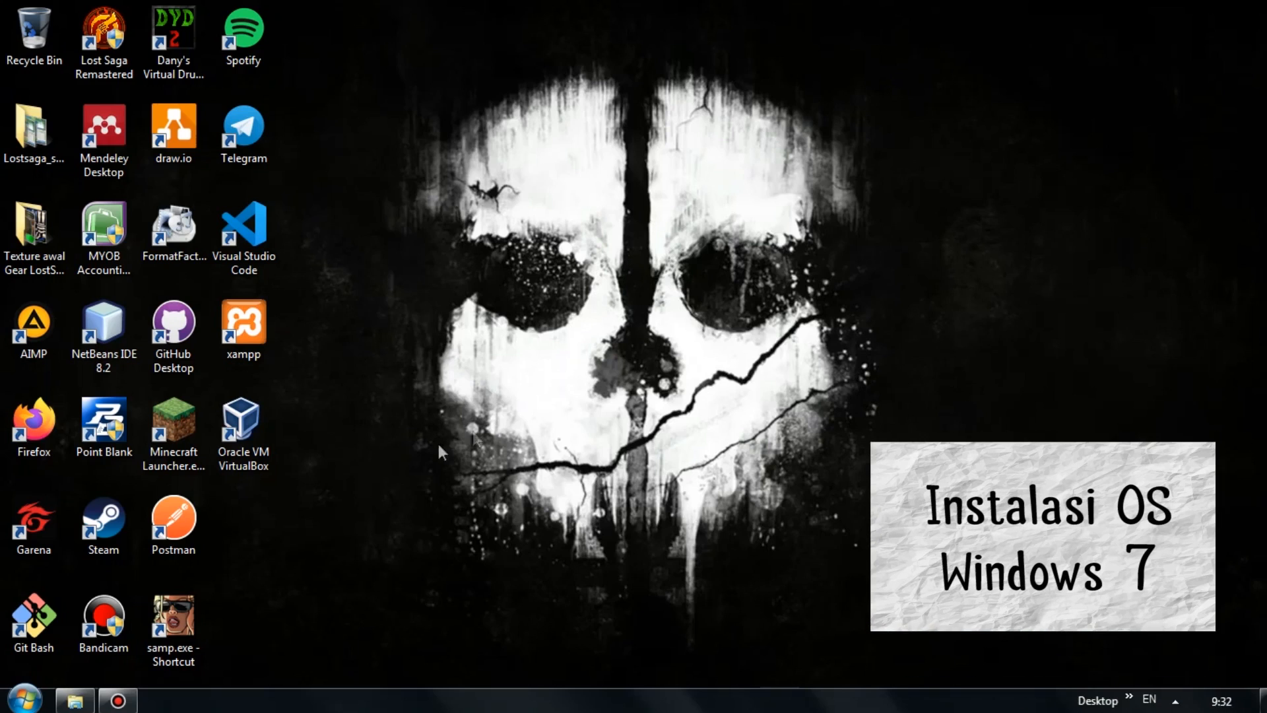
Launch VirtualBox and start a new virtual machine named 'Windows 7'.
left_click(260, 450)
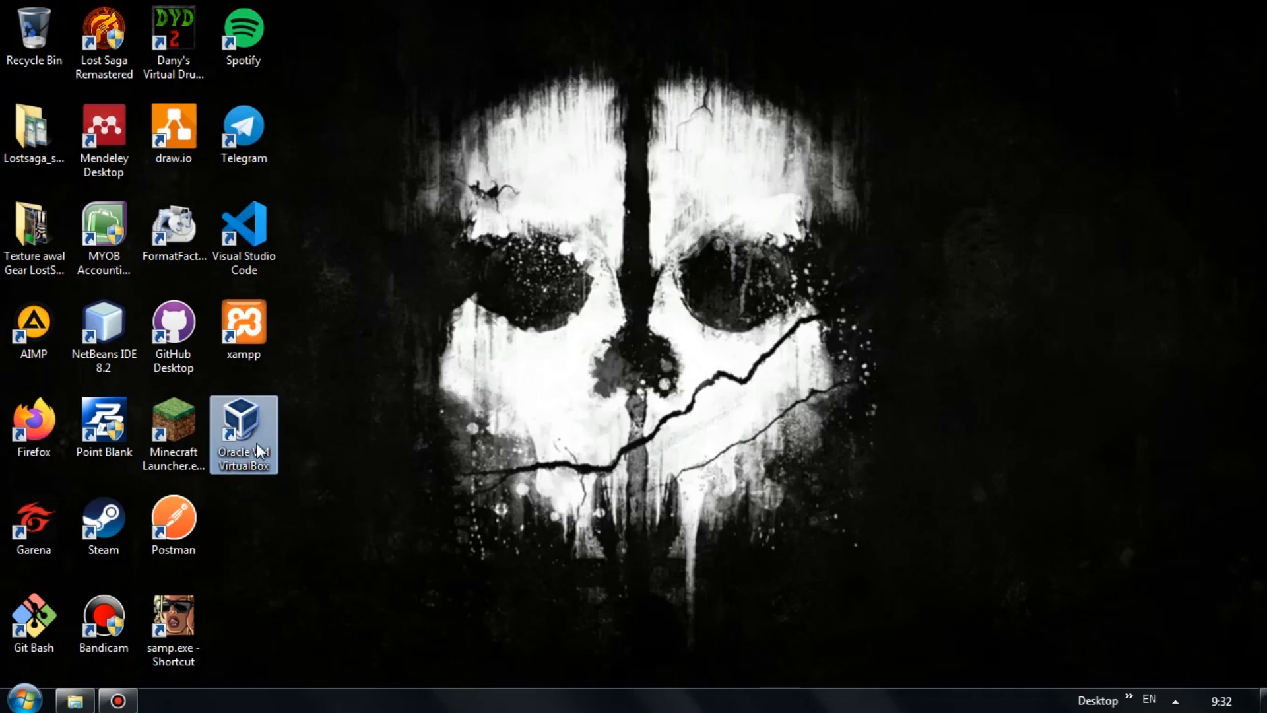
double_click(260, 450)
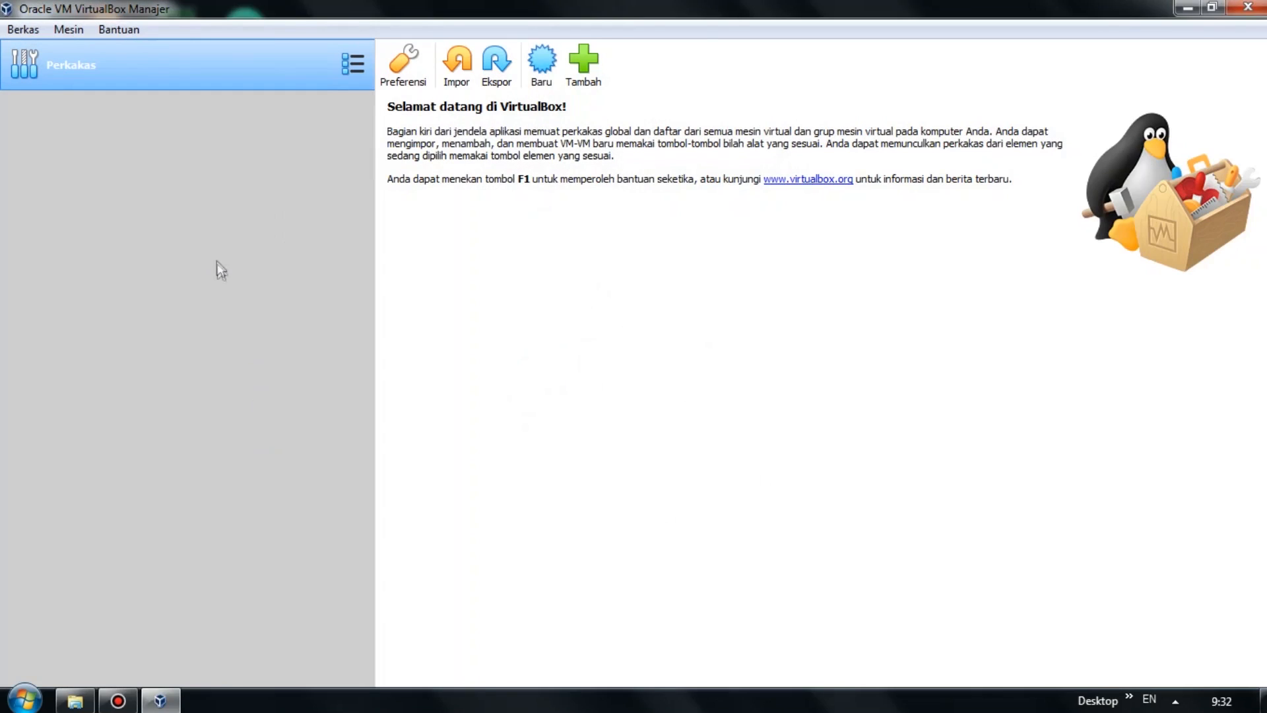
left_click(540, 82)
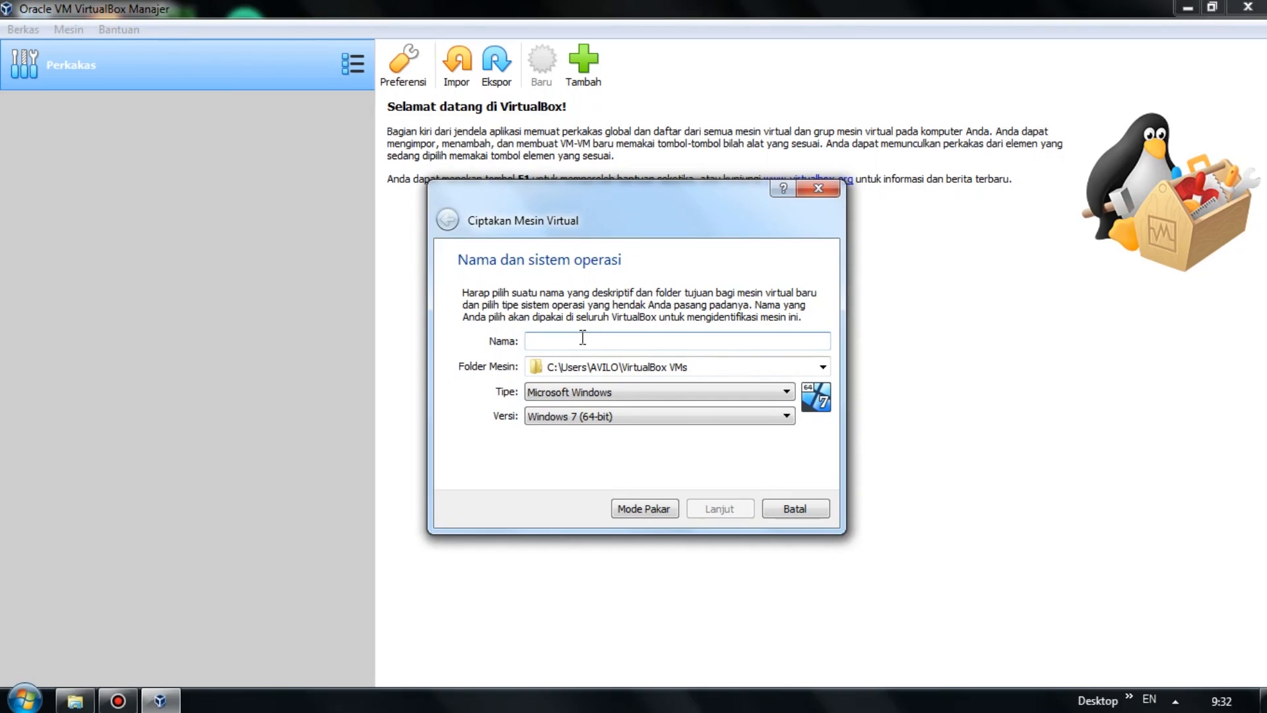
type("wINDOW")
key("BackSpace")
key("BackSpace")
key("BackSpace")
key("BackSpace")
key("BackSpace")
key("BackSpace")
type("Windows ")
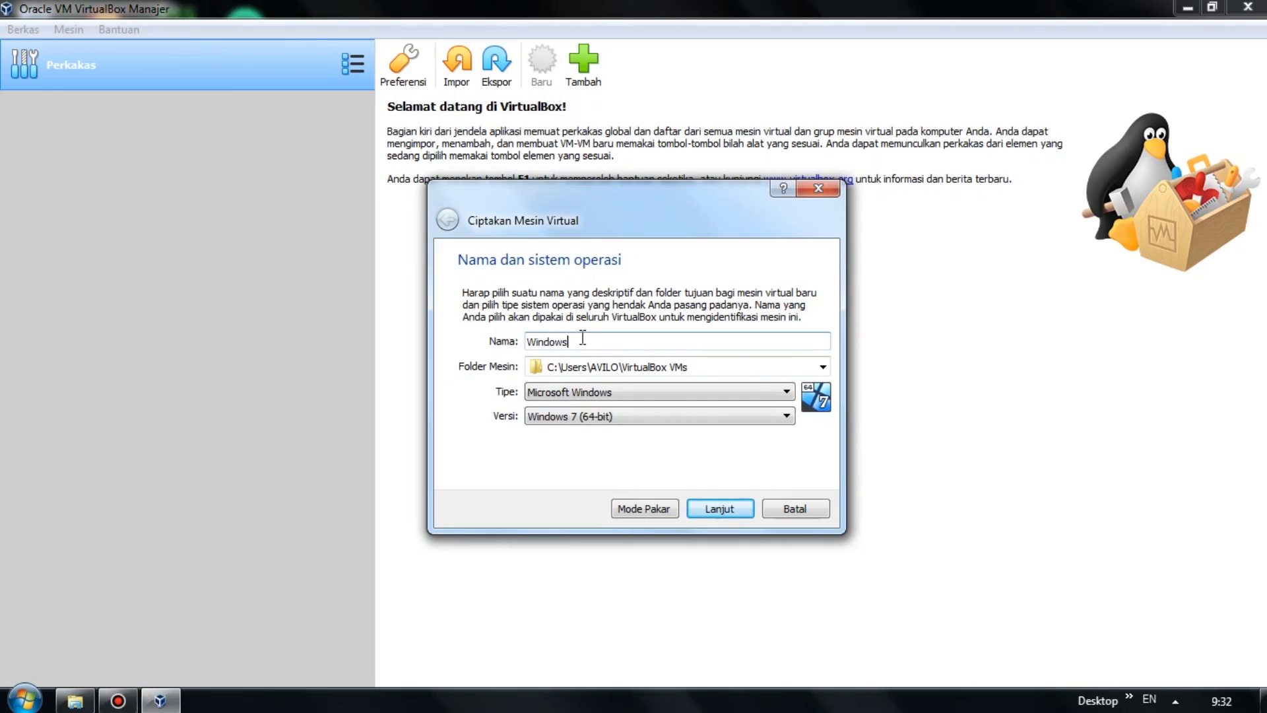
type("7")
Set the type to Microsoft Windows and the version to Windows 7 (64-bit).
left_click(590, 392)
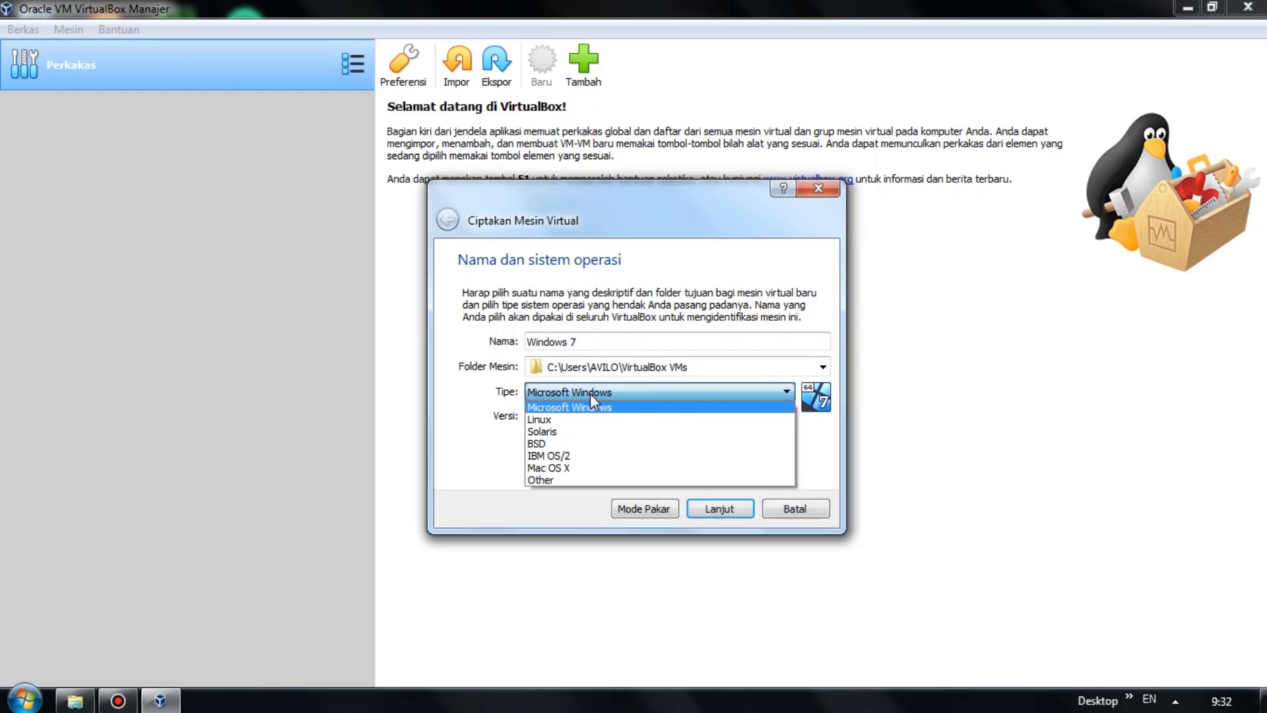
left_click(590, 394)
left_click(593, 417)
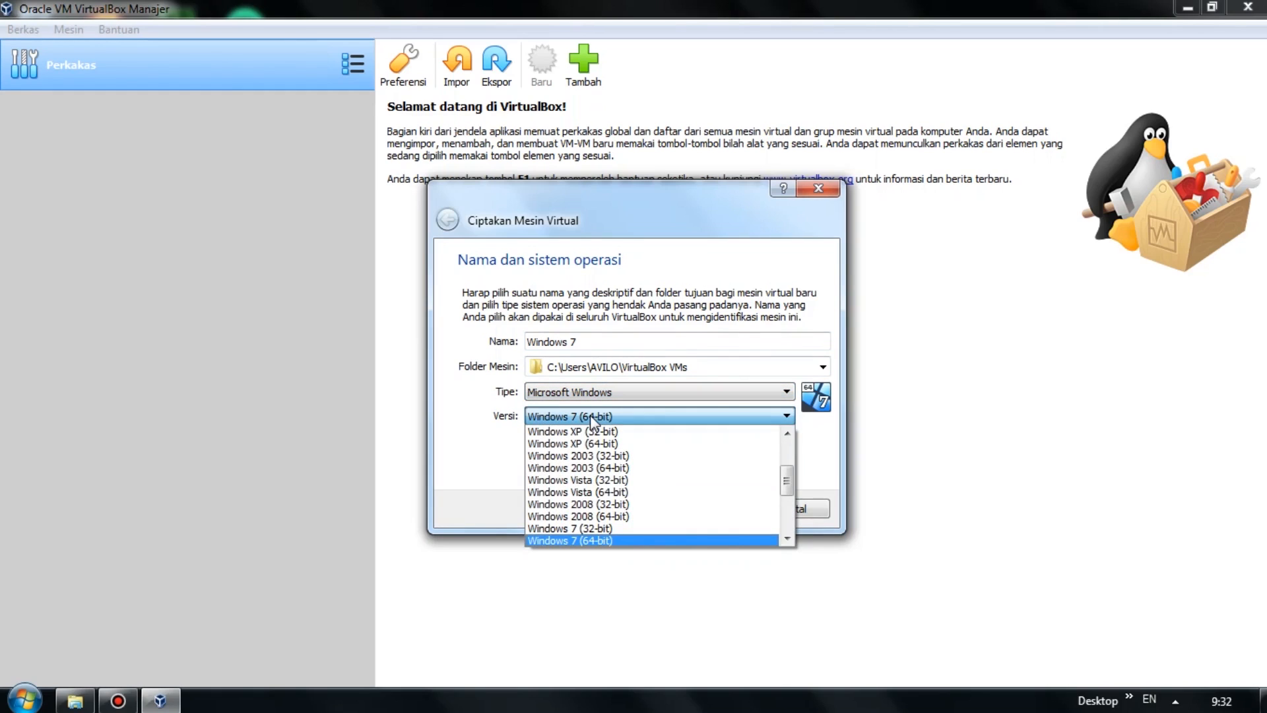
left_click(616, 540)
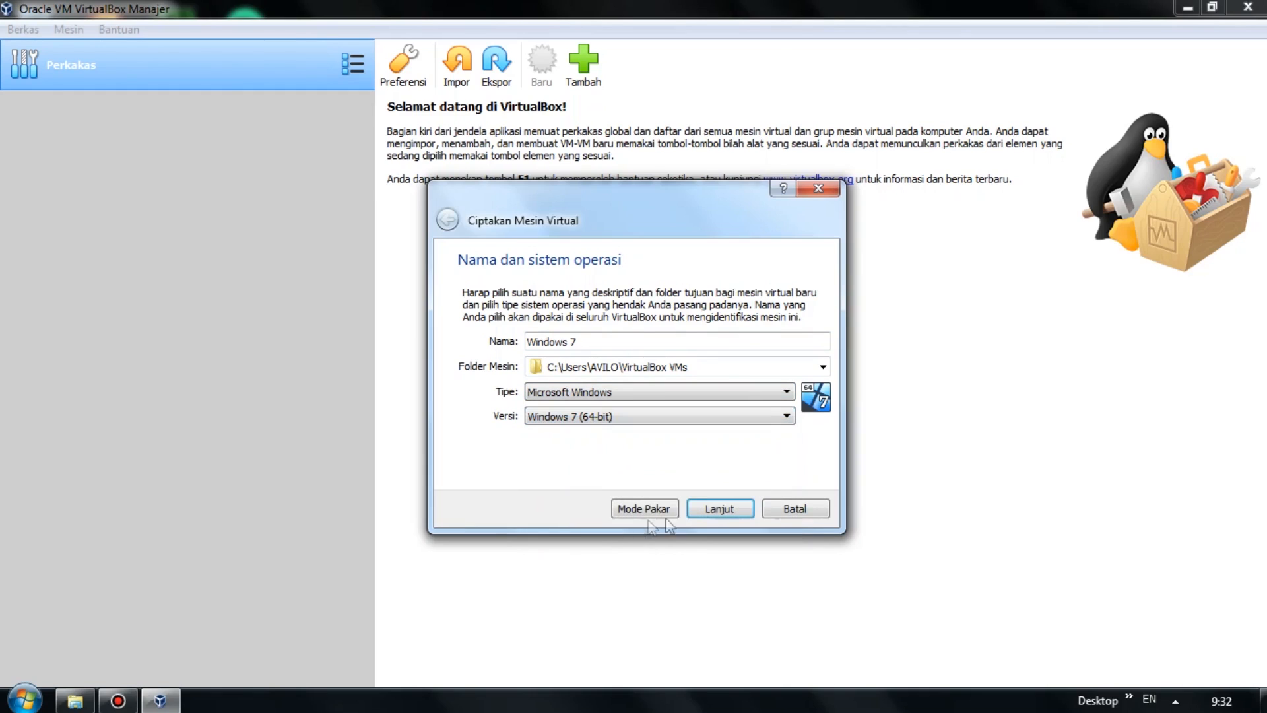
Keep 2048 MB memory and create a dynamically allocated 32 GB VDI hard disk.
left_click(721, 514)
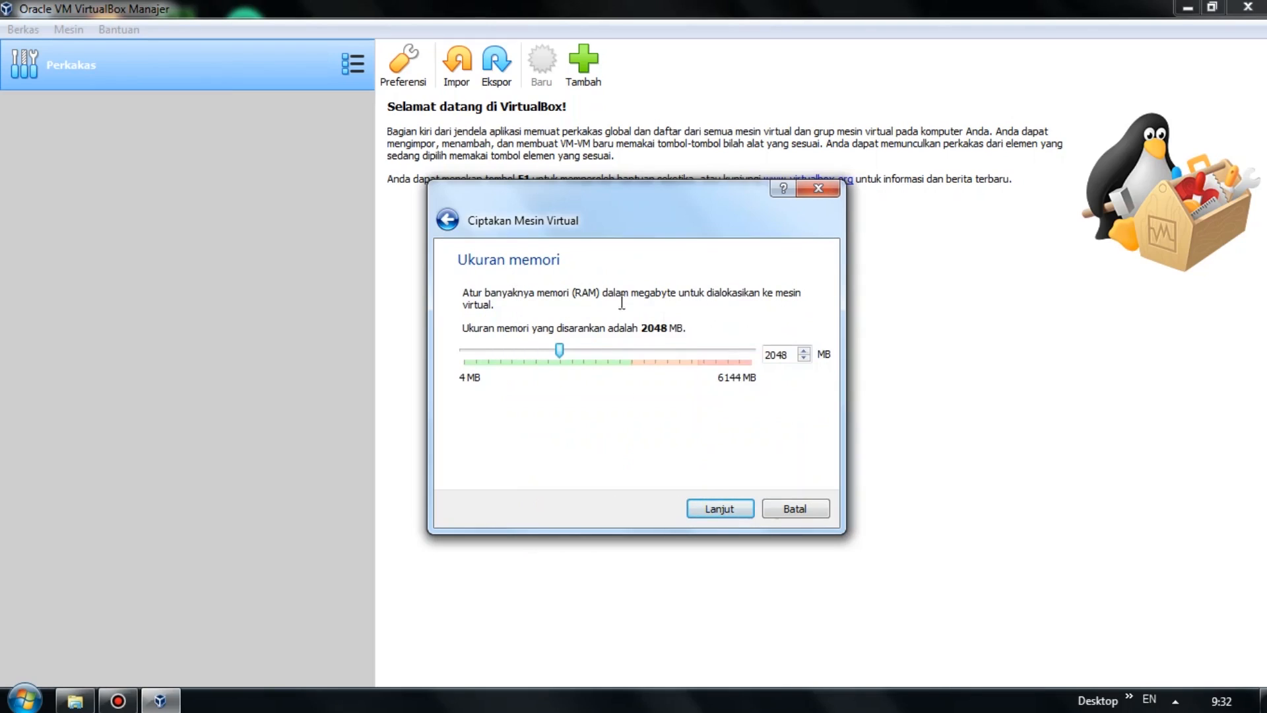
left_click(720, 509)
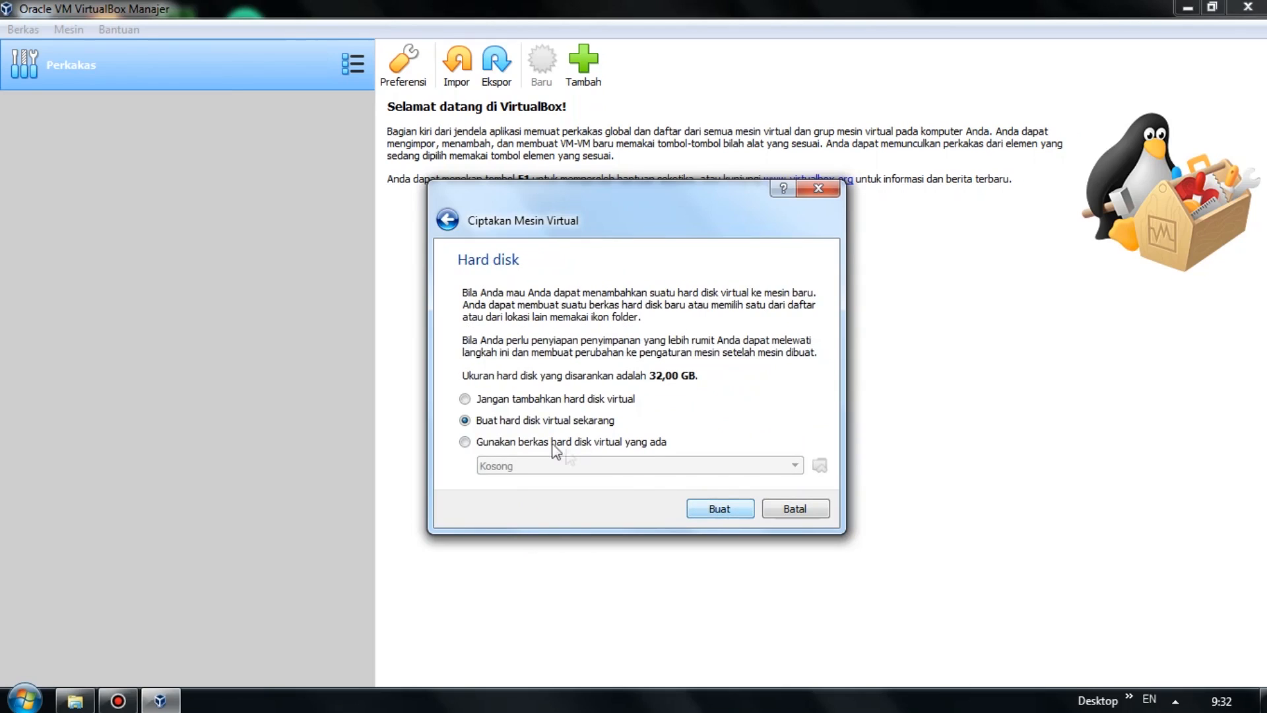
left_click(721, 509)
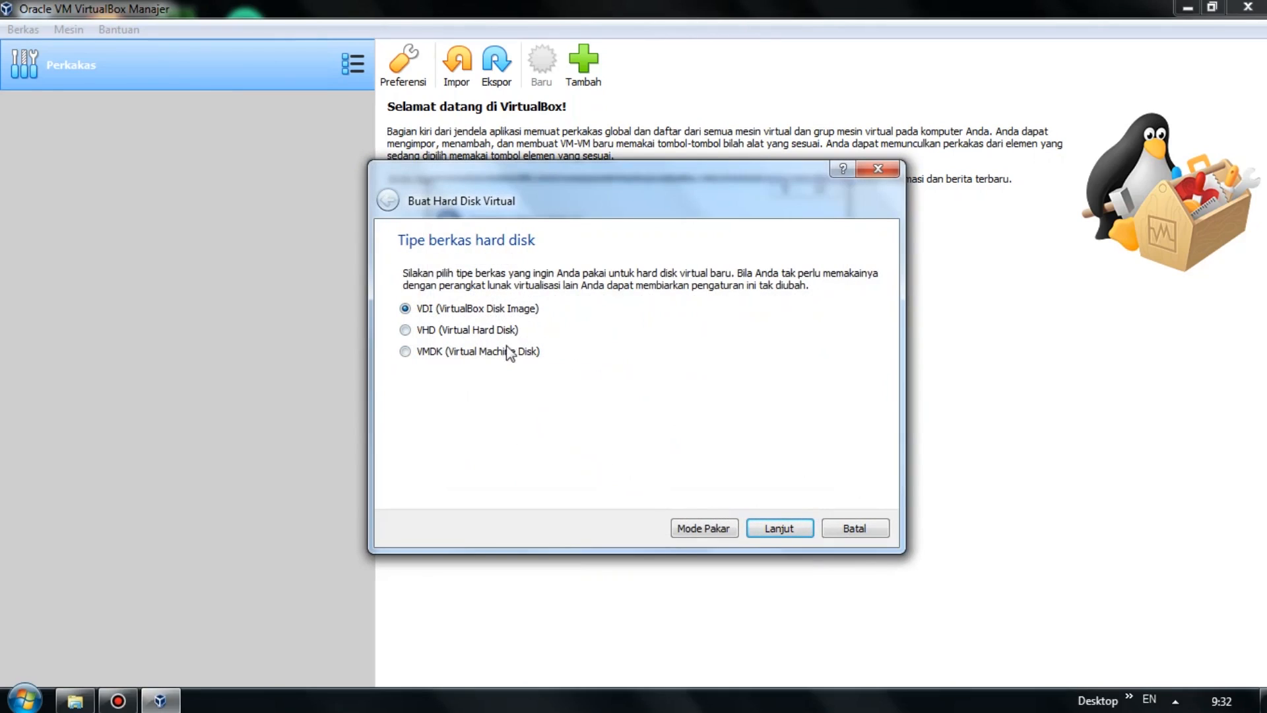
left_click(780, 529)
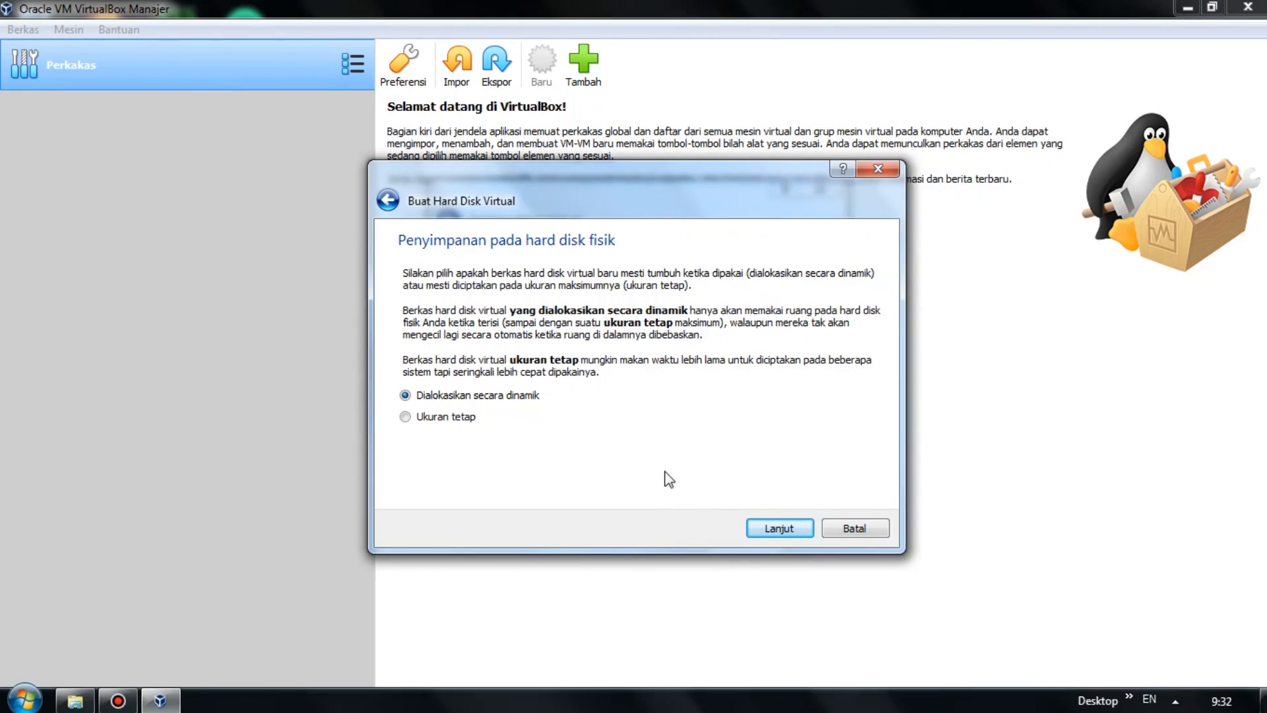
left_click(784, 535)
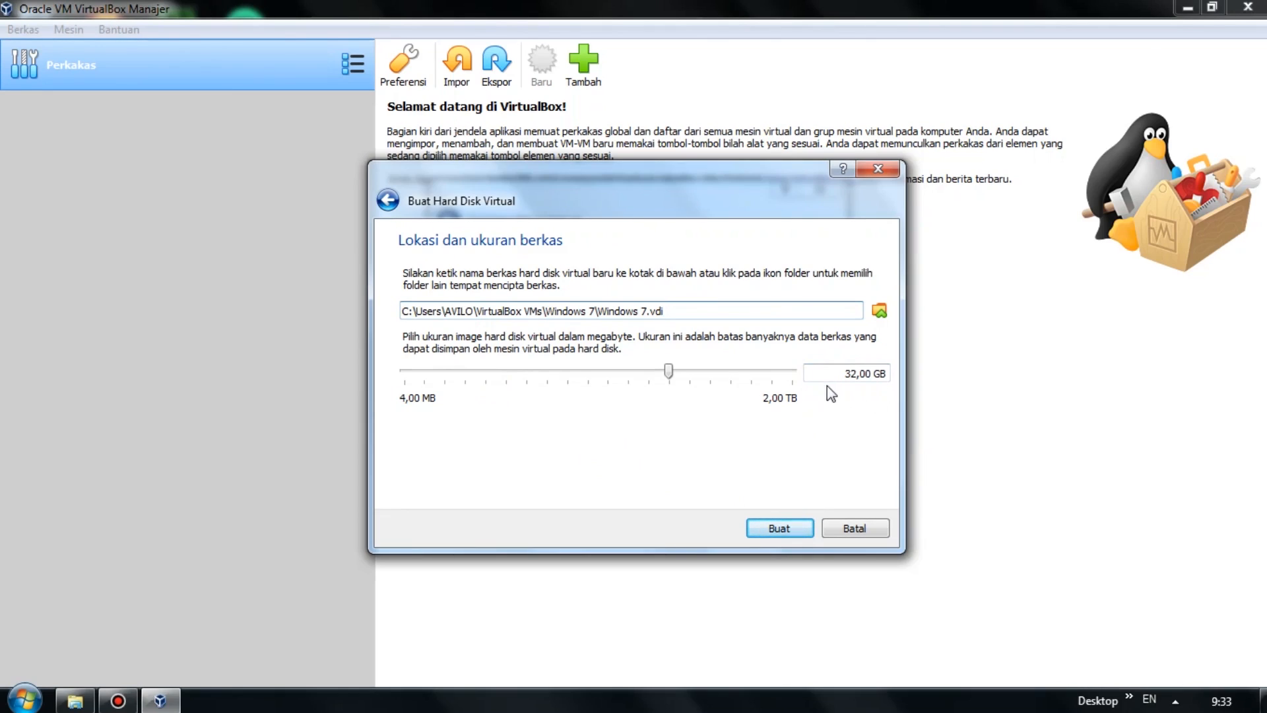
left_click(780, 528)
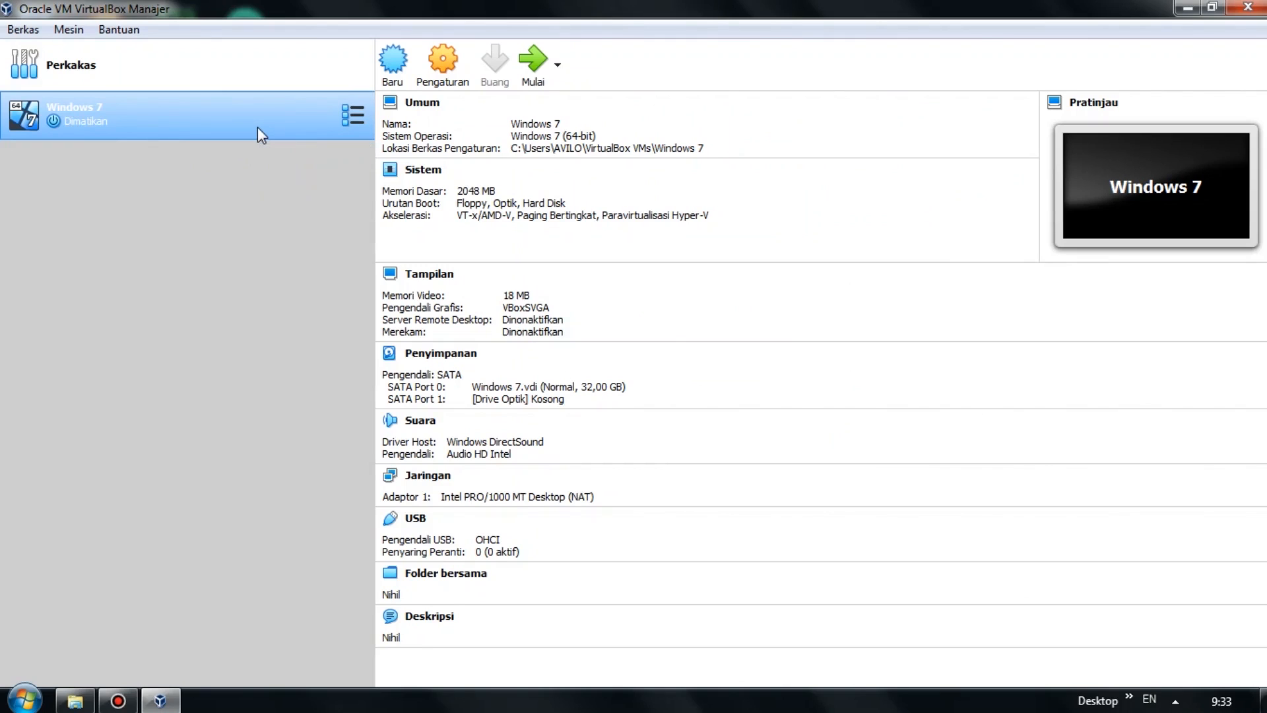
In the Windows 7 machine's Storage settings, load the Windows 7 Ultimate SP 1 x64 ISO into the empty optical drive.
right_click(258, 126)
left_click(349, 142)
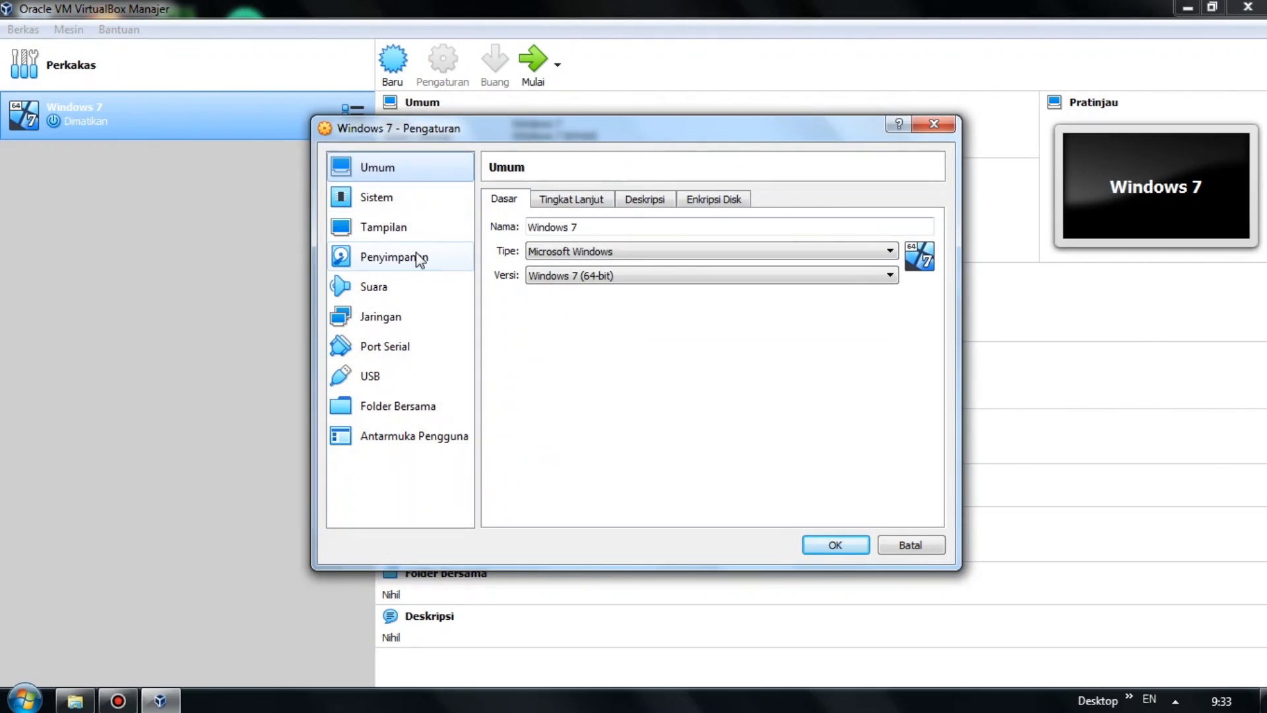
left_click(417, 259)
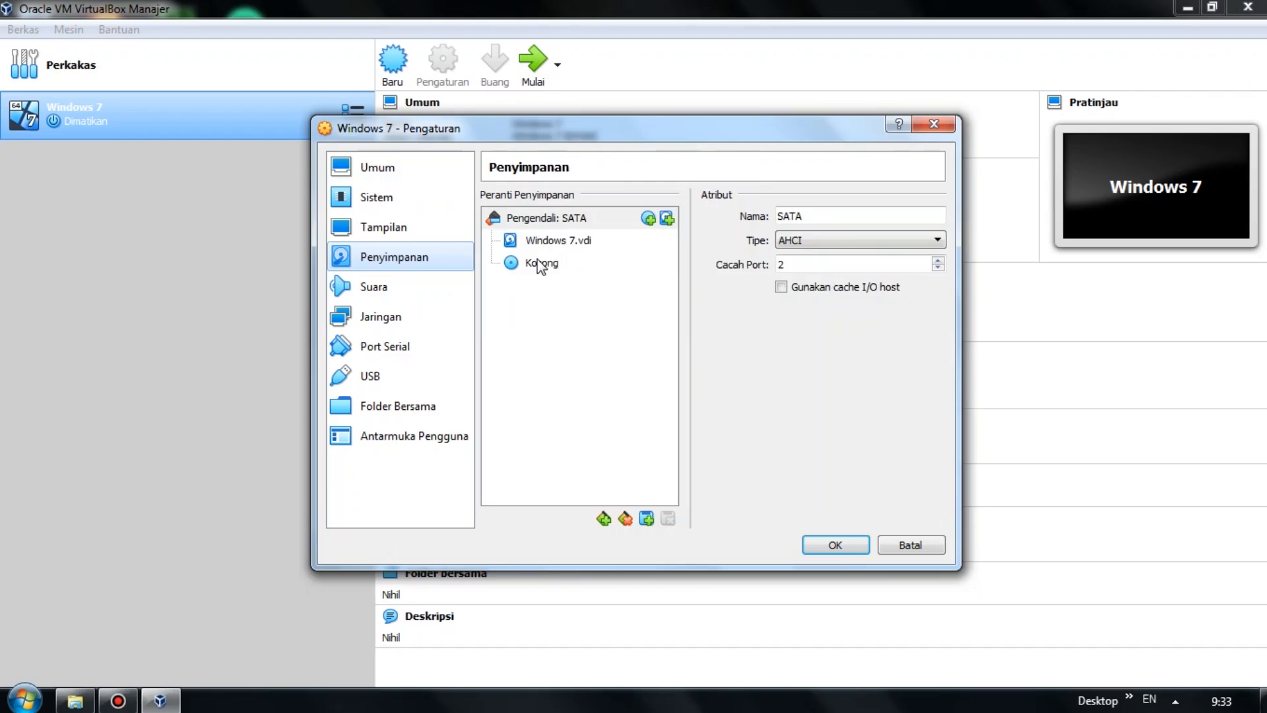
left_click(541, 264)
left_click(935, 216)
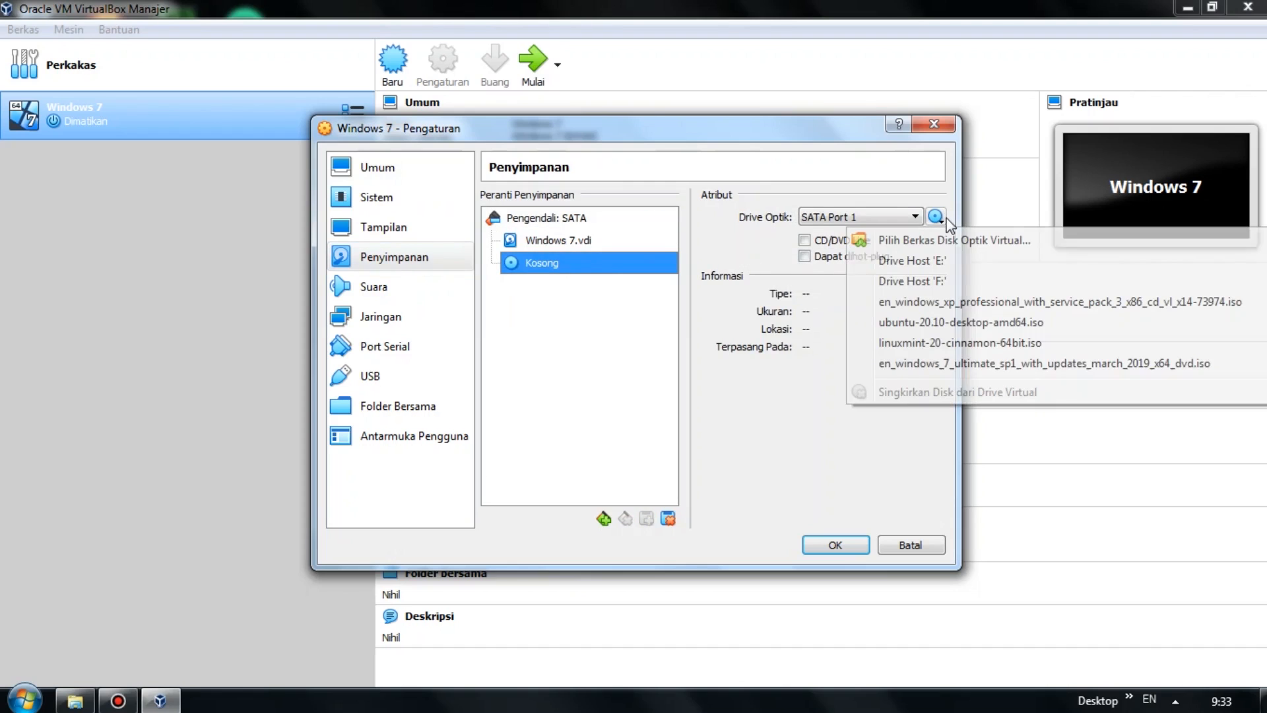
left_click(950, 241)
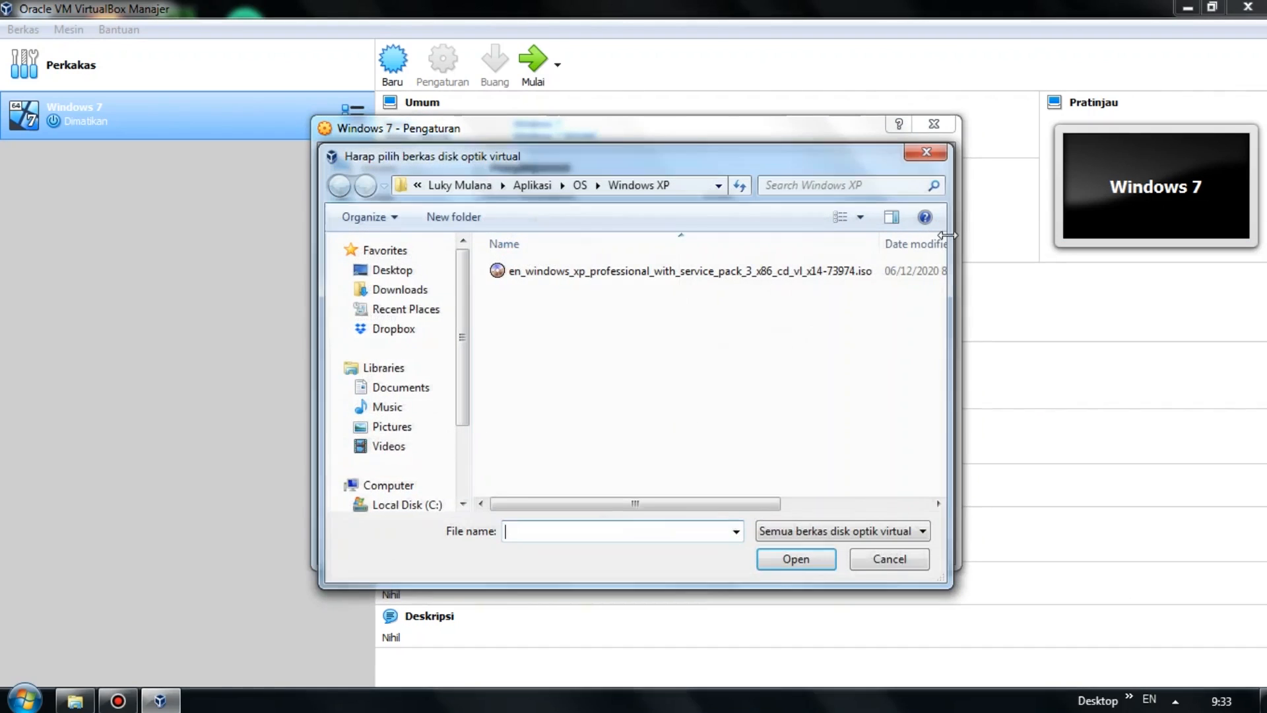
left_click(581, 185)
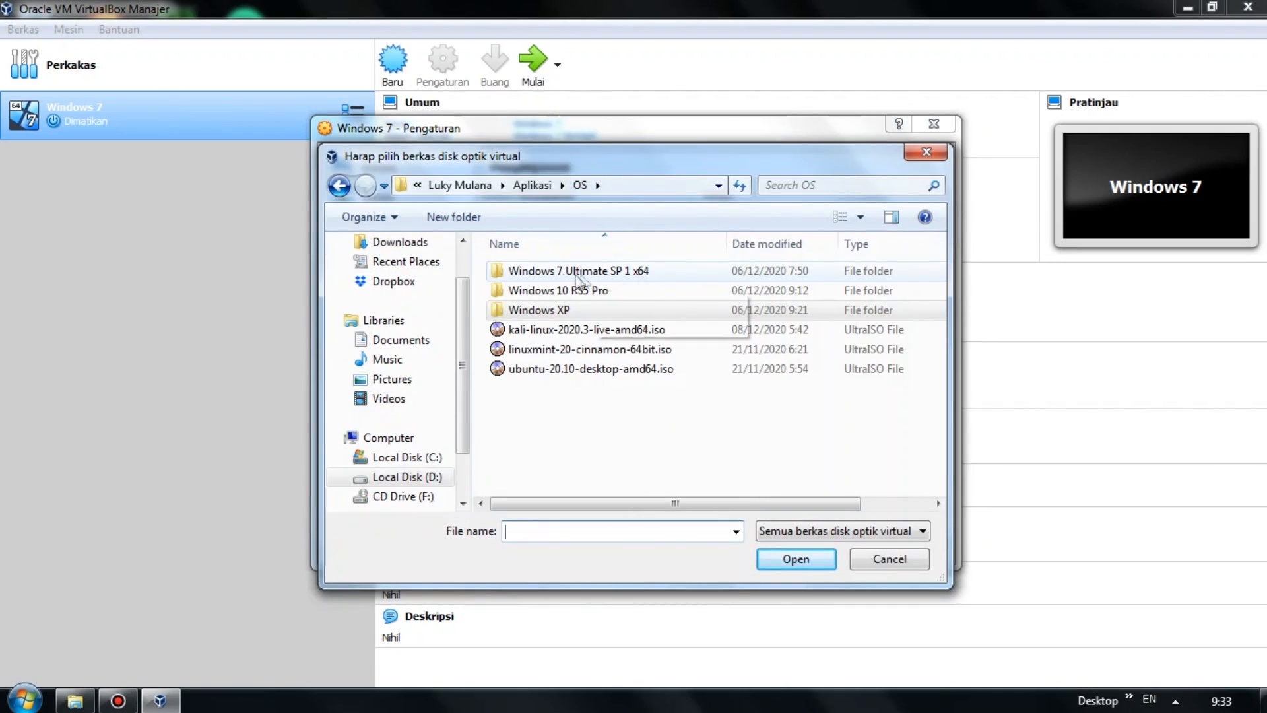
double_click(626, 274)
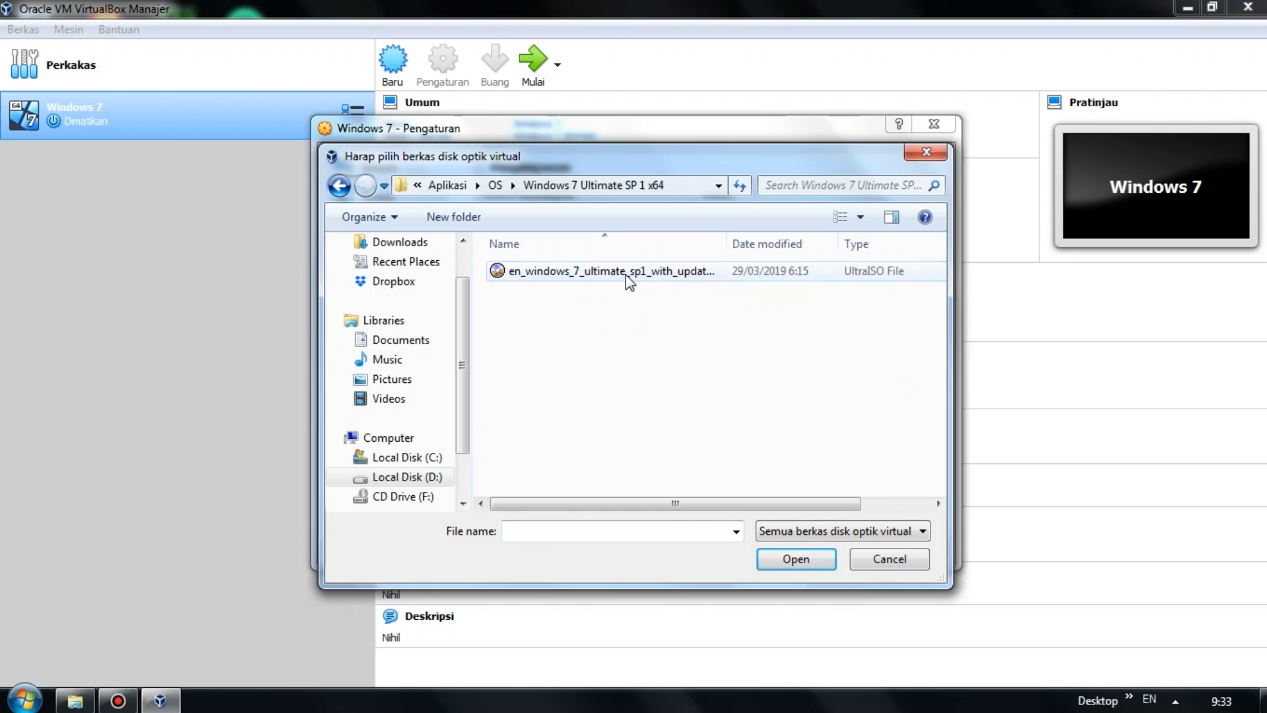
left_click(625, 274)
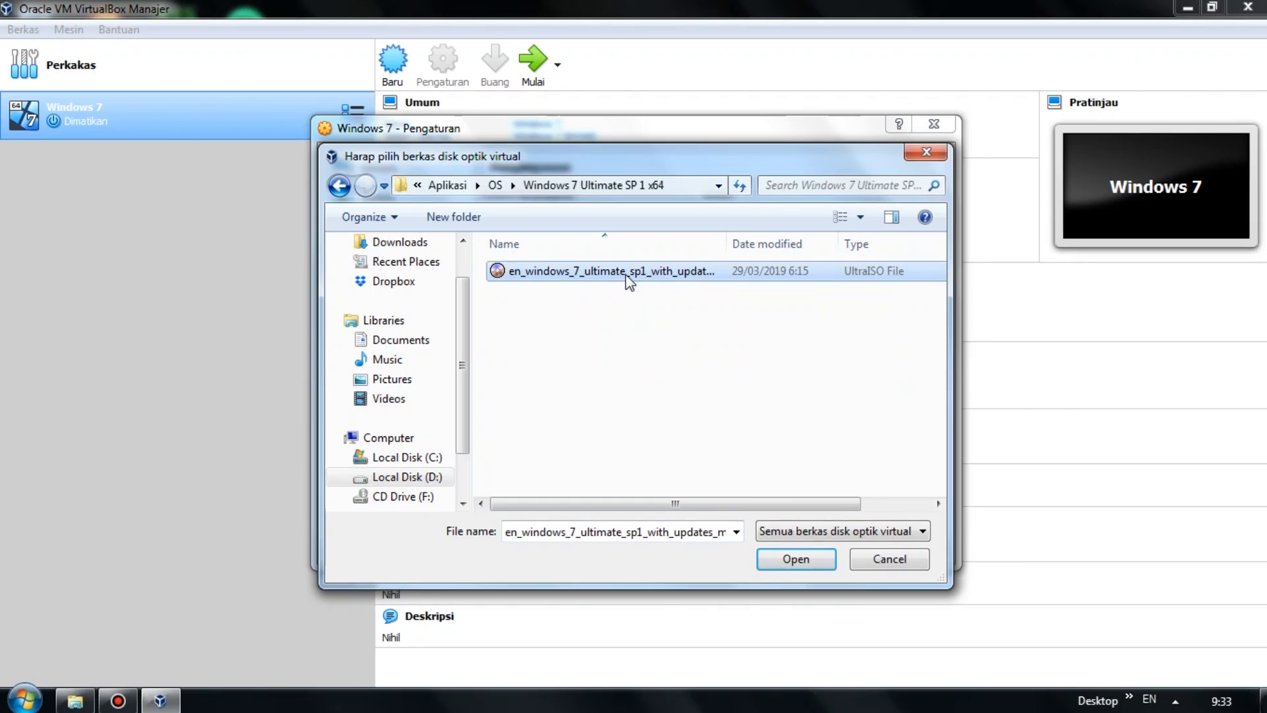
left_click(794, 559)
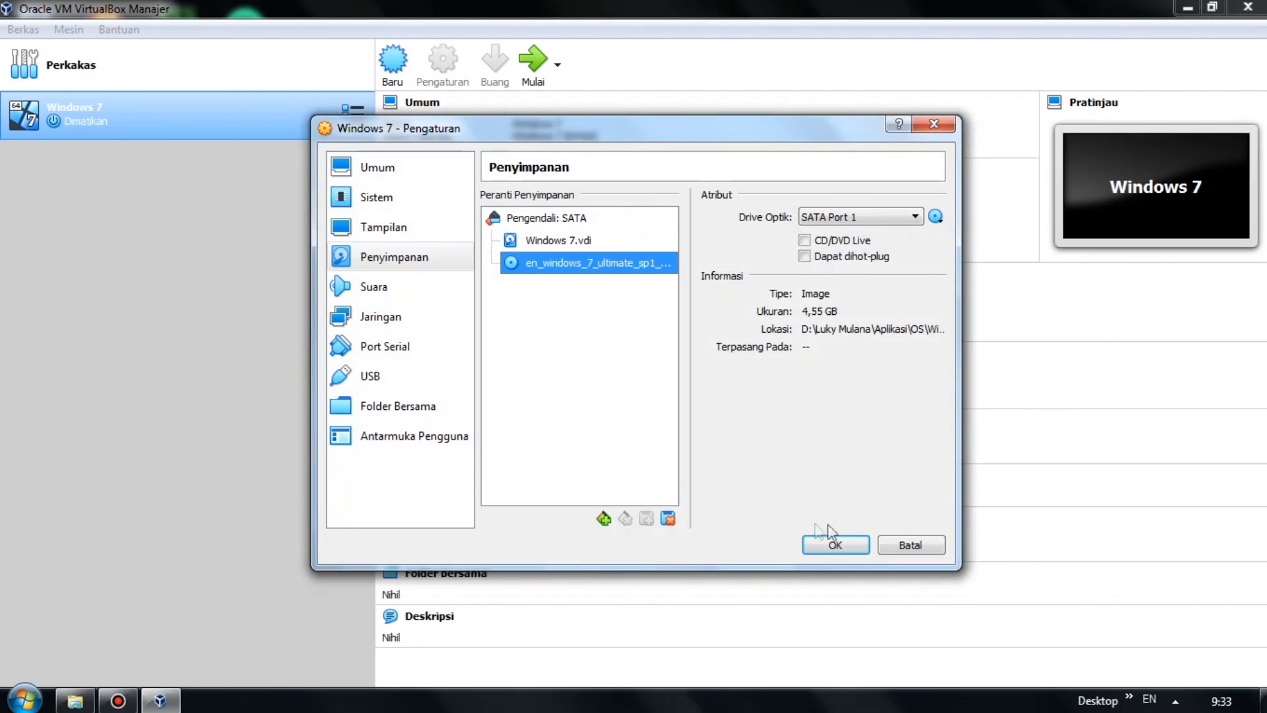
Move Optical to the top of the boot order, save the settings, and start the Windows 7 machine.
left_click(412, 201)
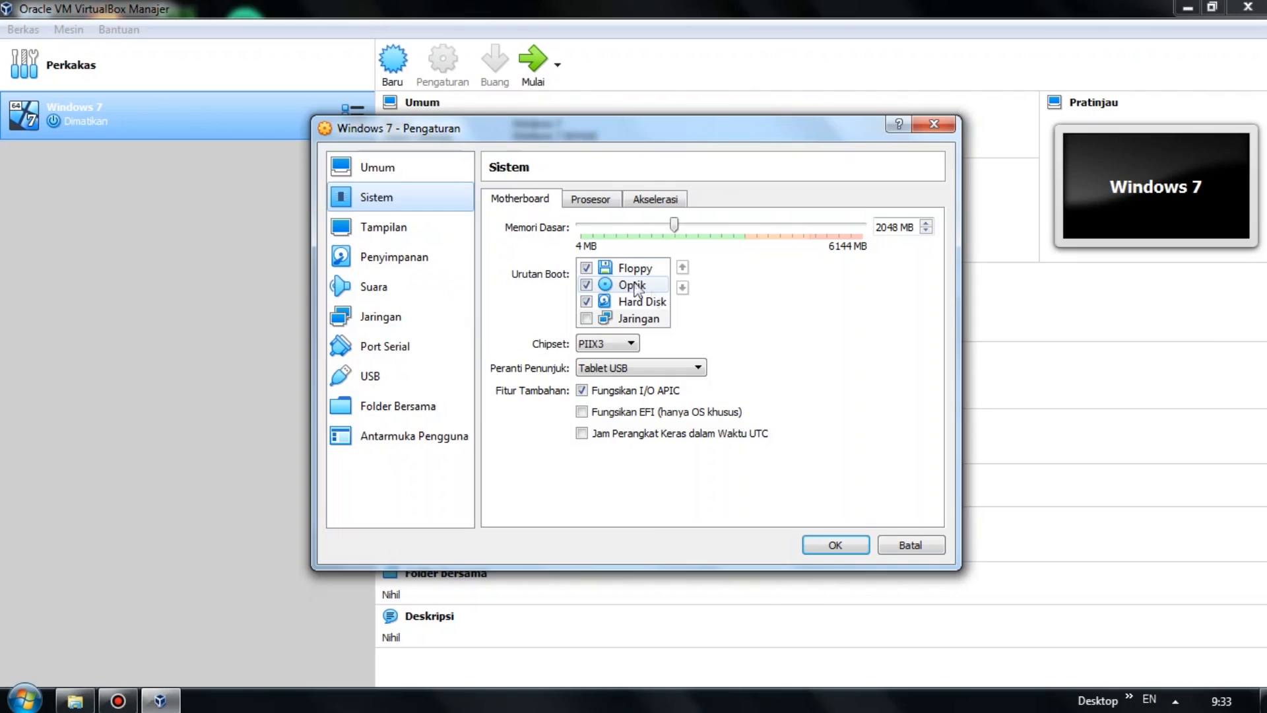
left_click(658, 287)
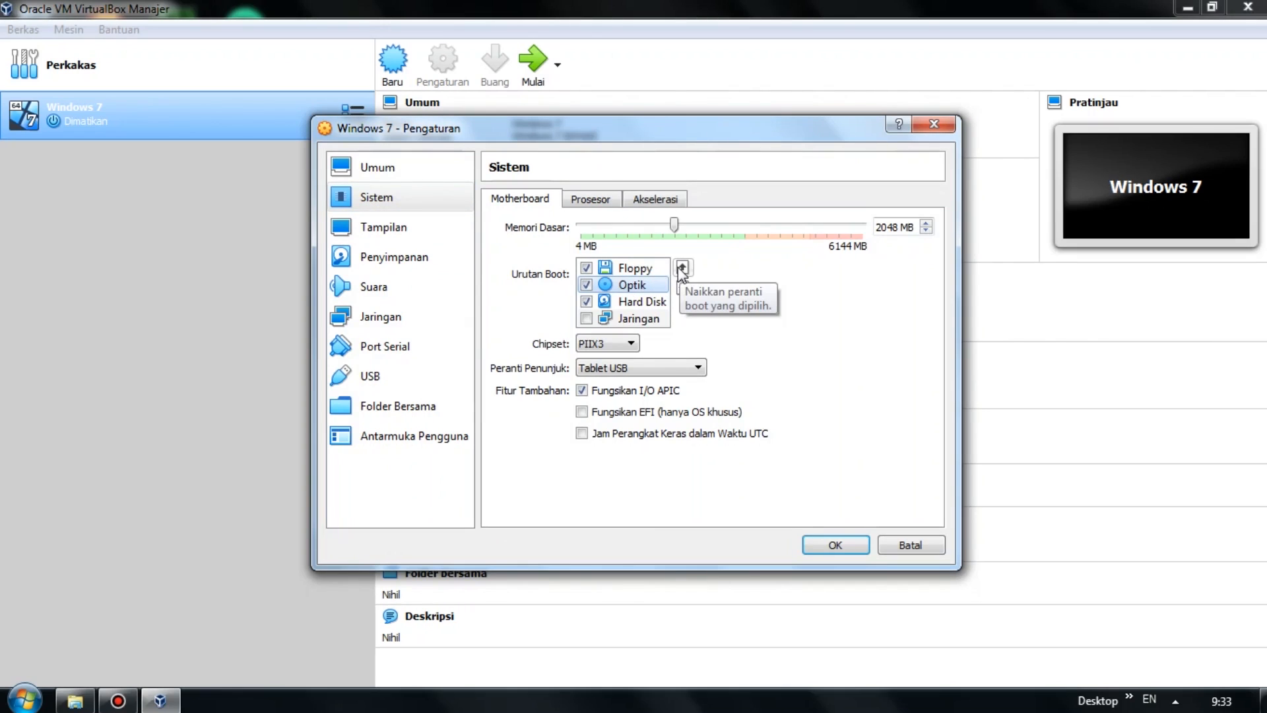
left_click(681, 268)
left_click(834, 545)
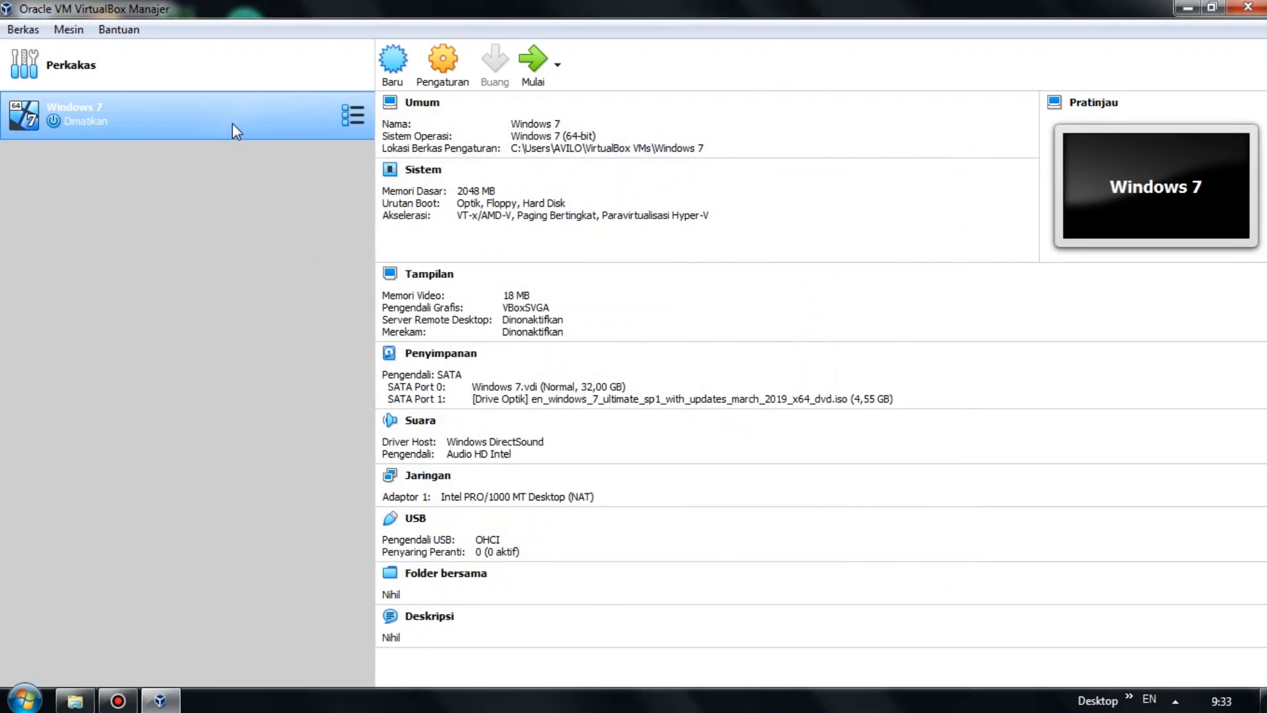
left_click(533, 66)
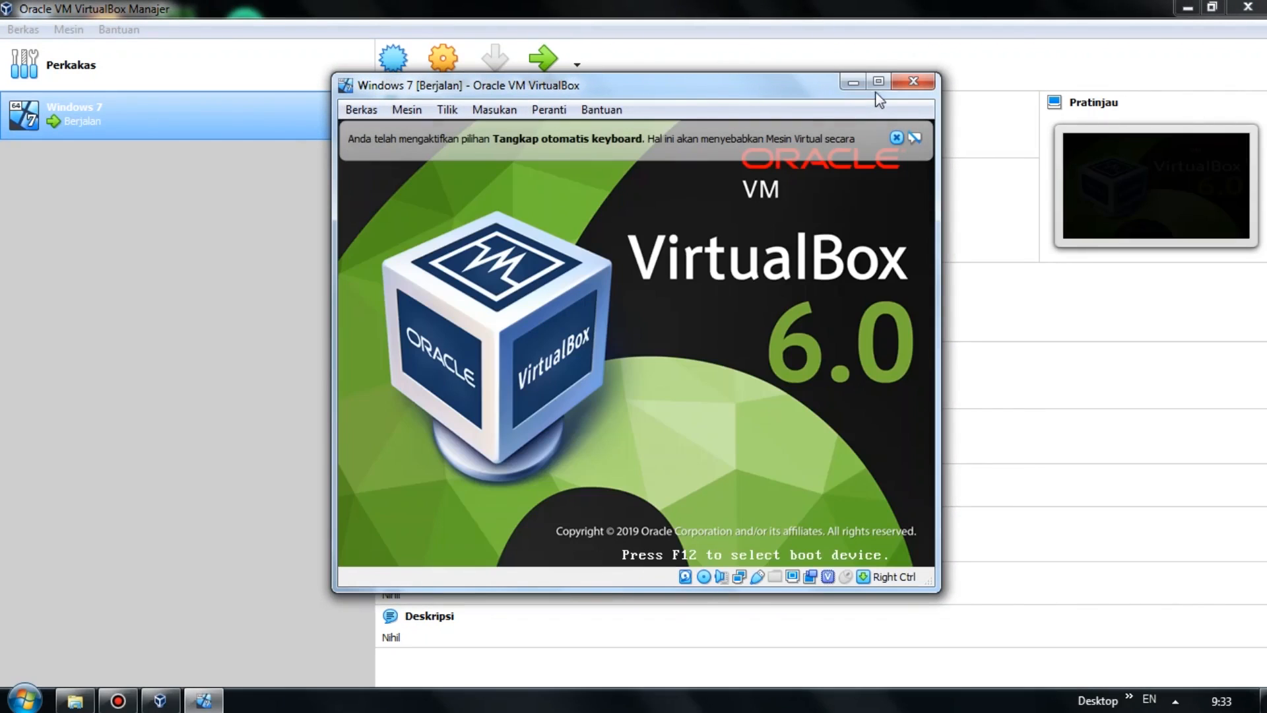
Maximize the Windows 7 VM window and dismiss the keyboard-capture and mouse-integration notices.
left_click(879, 82)
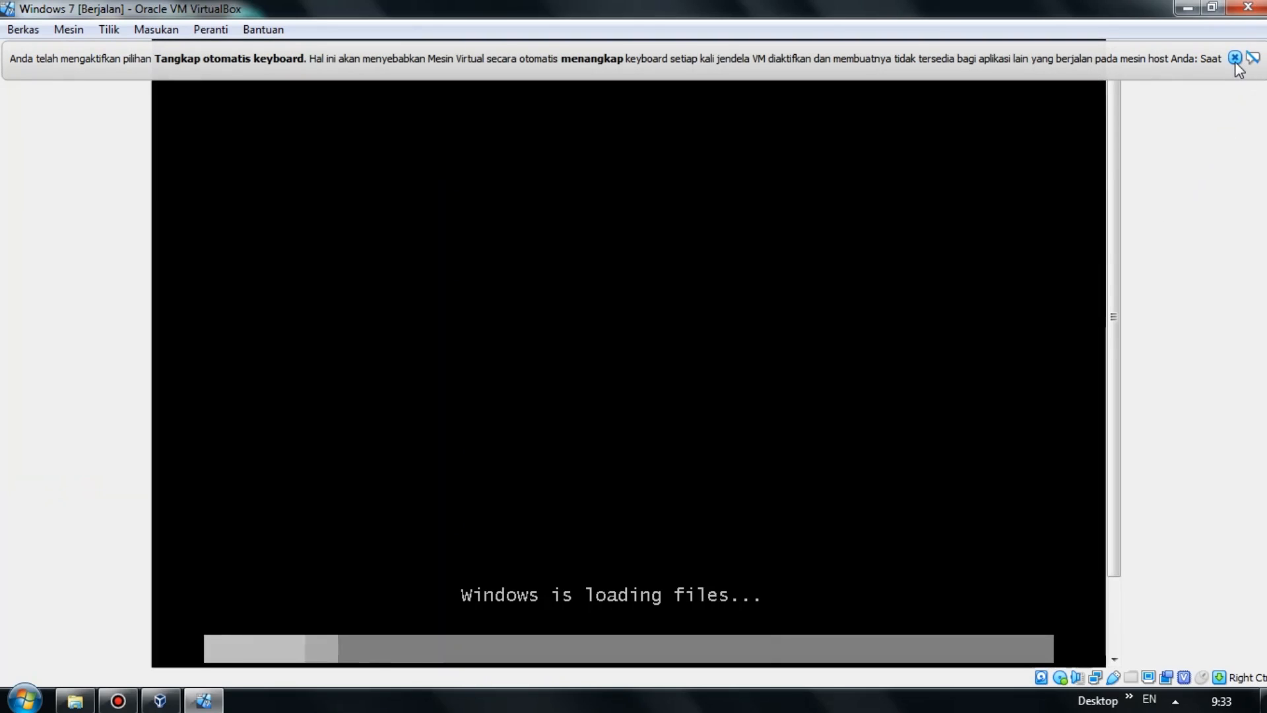
left_click(1235, 58)
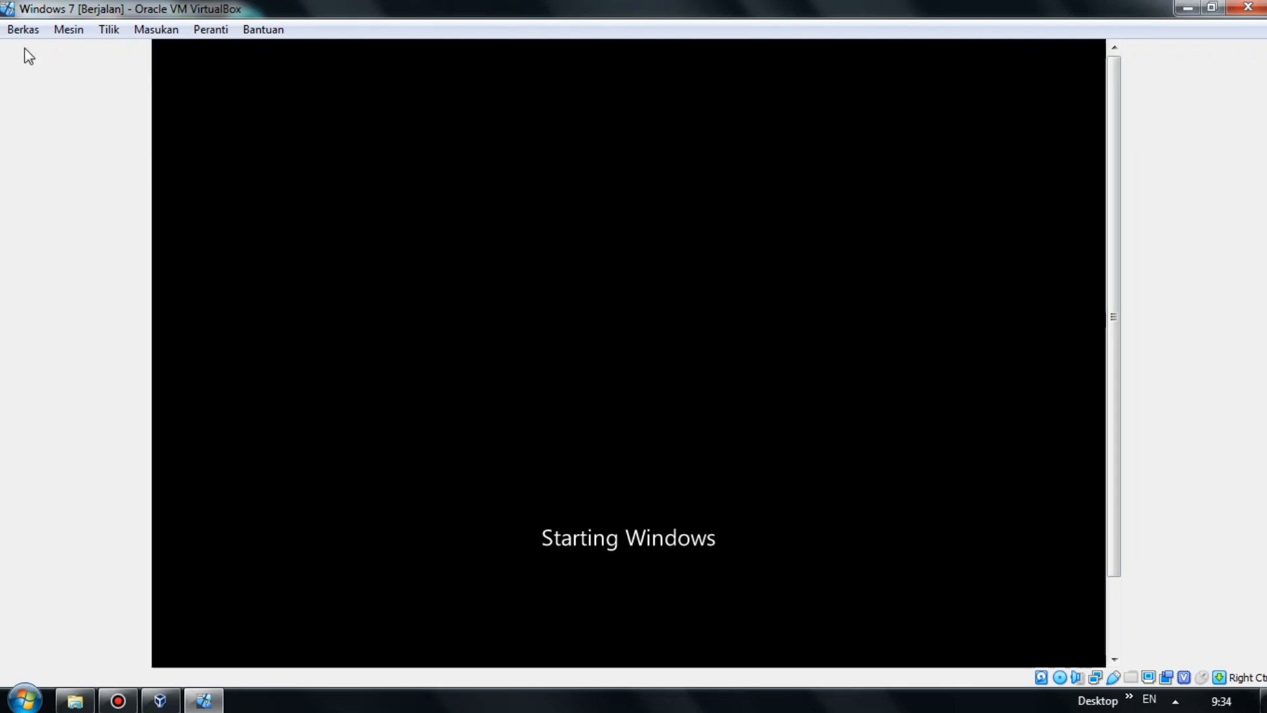
left_click(27, 31)
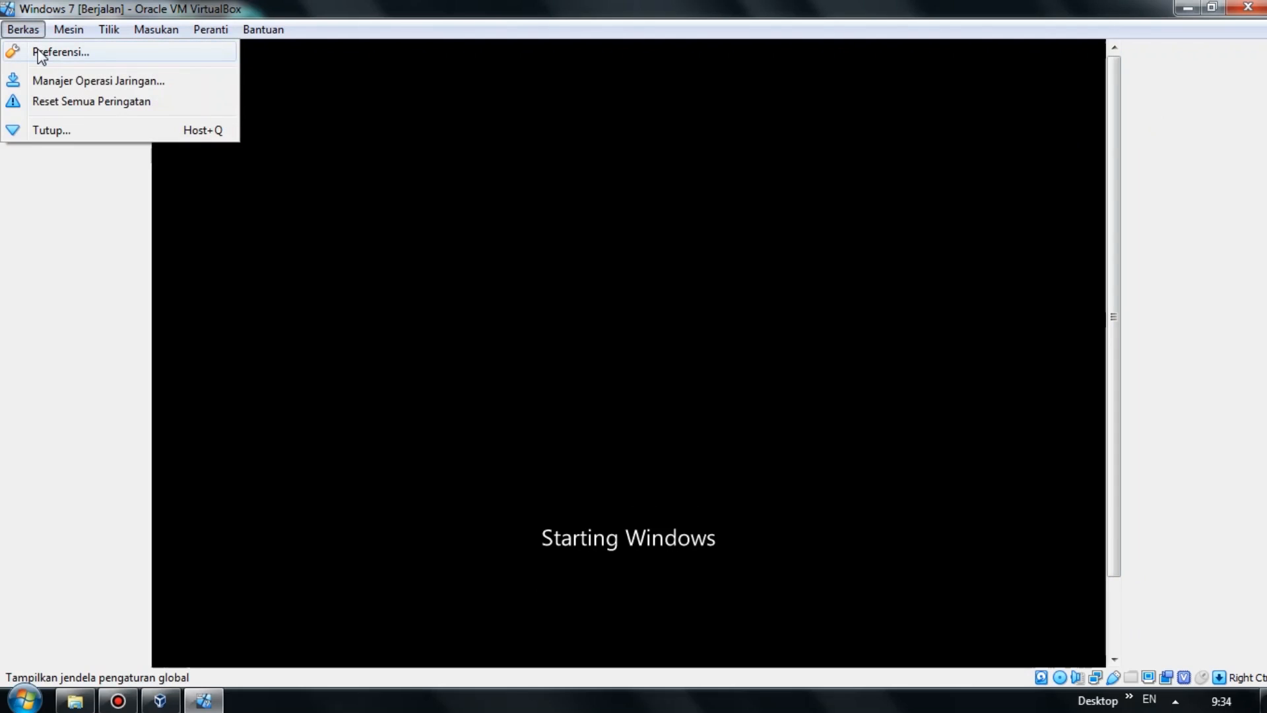
left_click(3, 213)
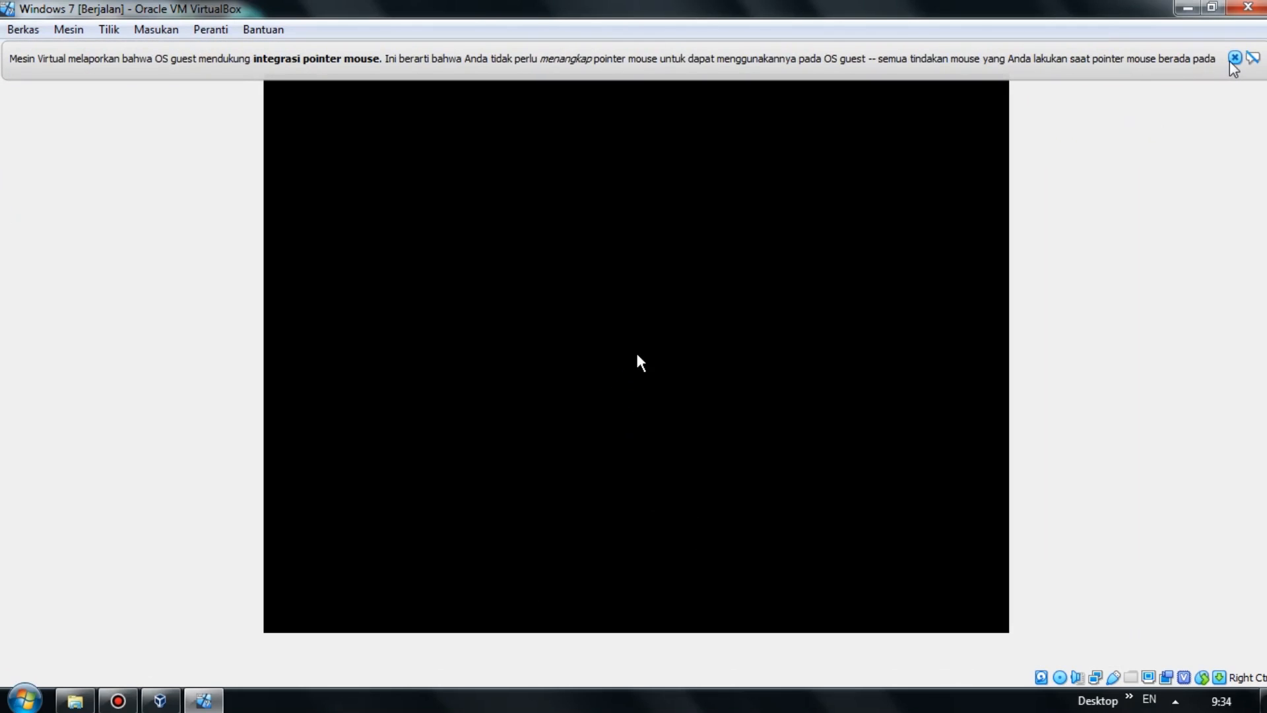
left_click(1233, 58)
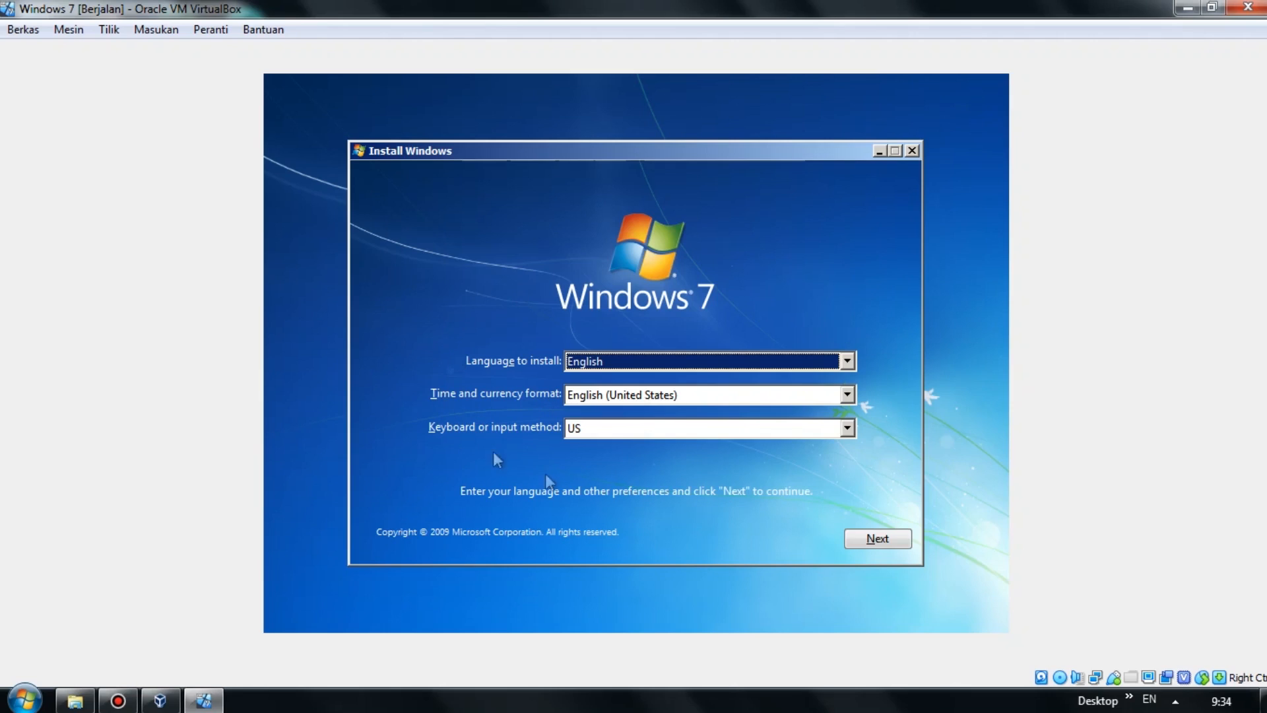
Keep English settings, choose Install now, accept the license terms, and pick Custom (advanced) installation.
left_click(871, 548)
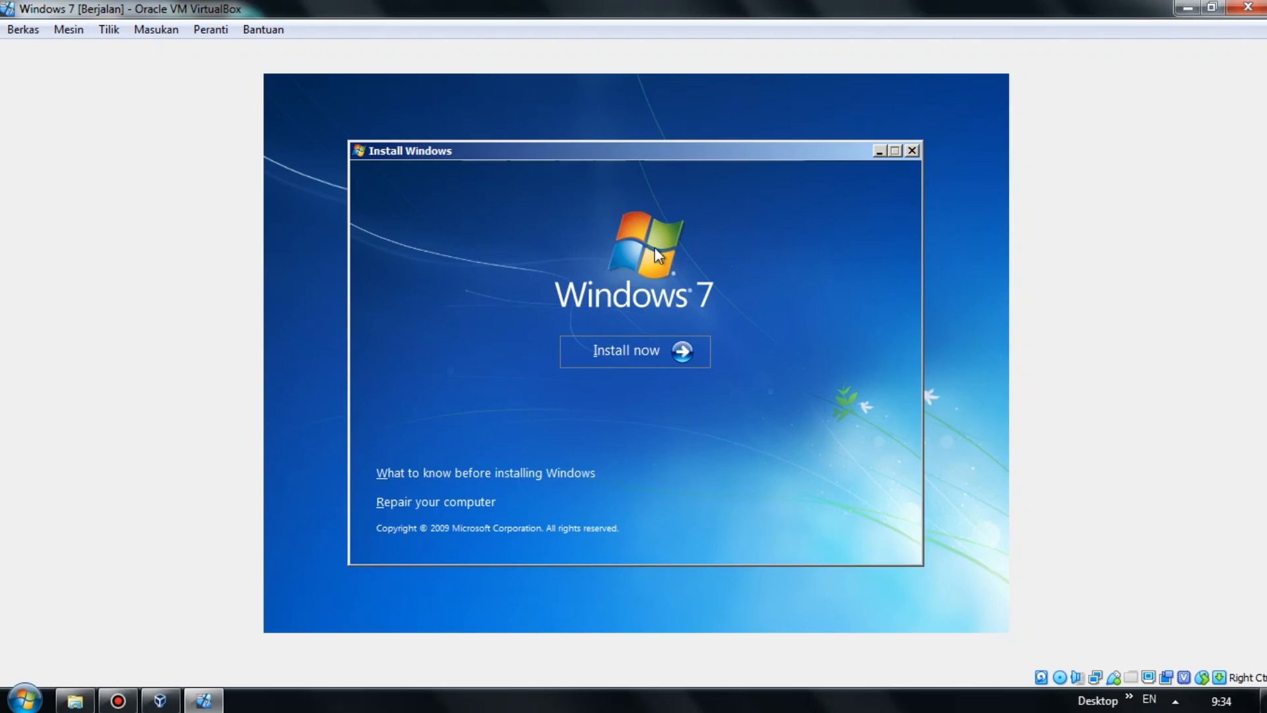
left_click(667, 354)
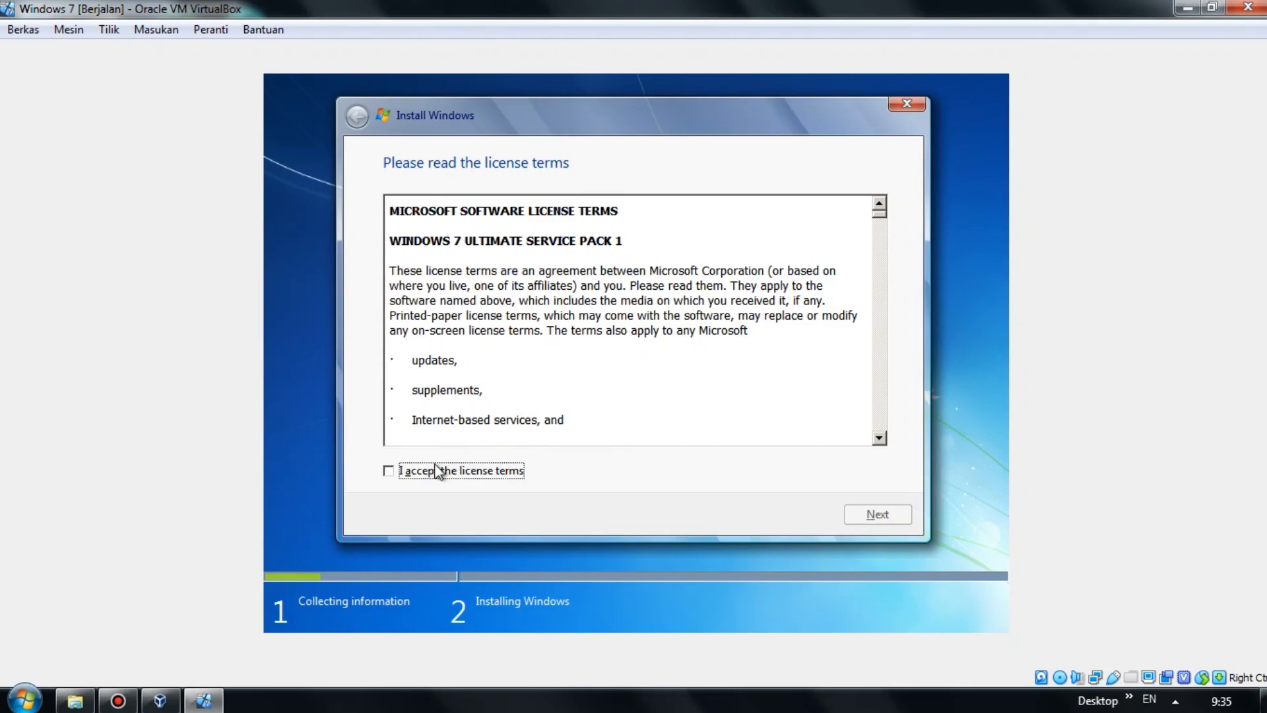
left_click(429, 473)
left_click(890, 515)
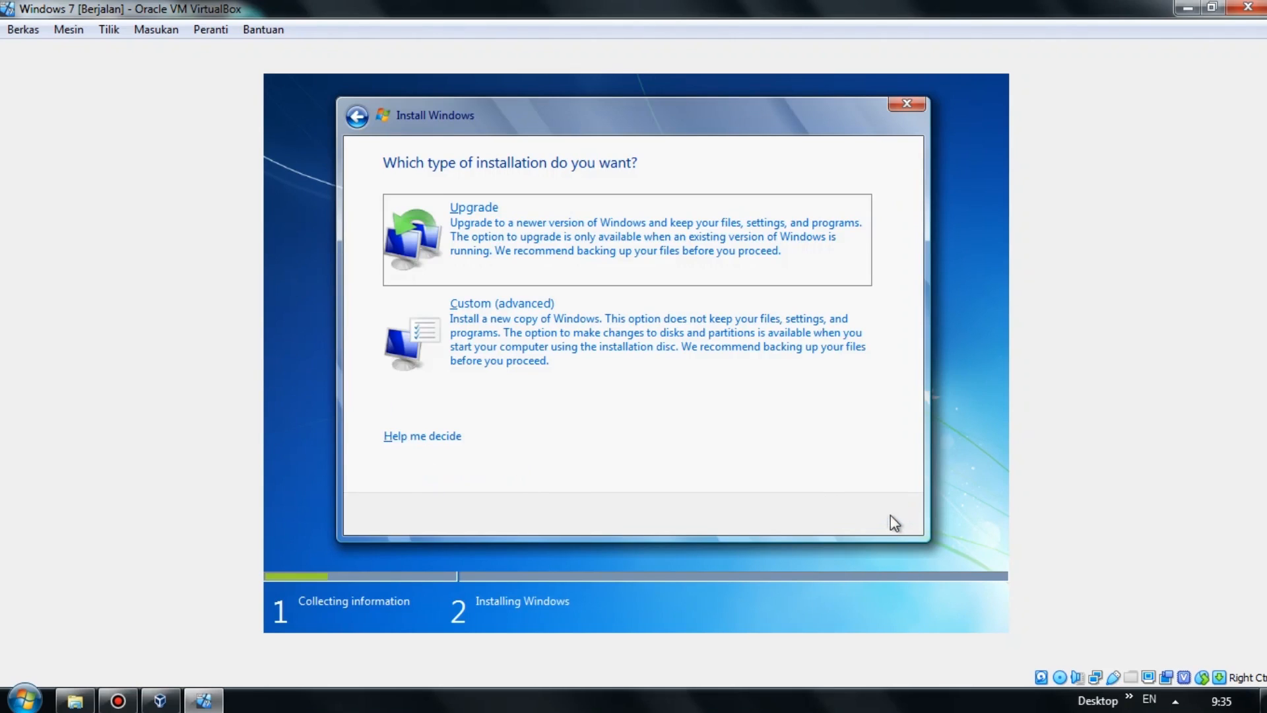
left_click(589, 354)
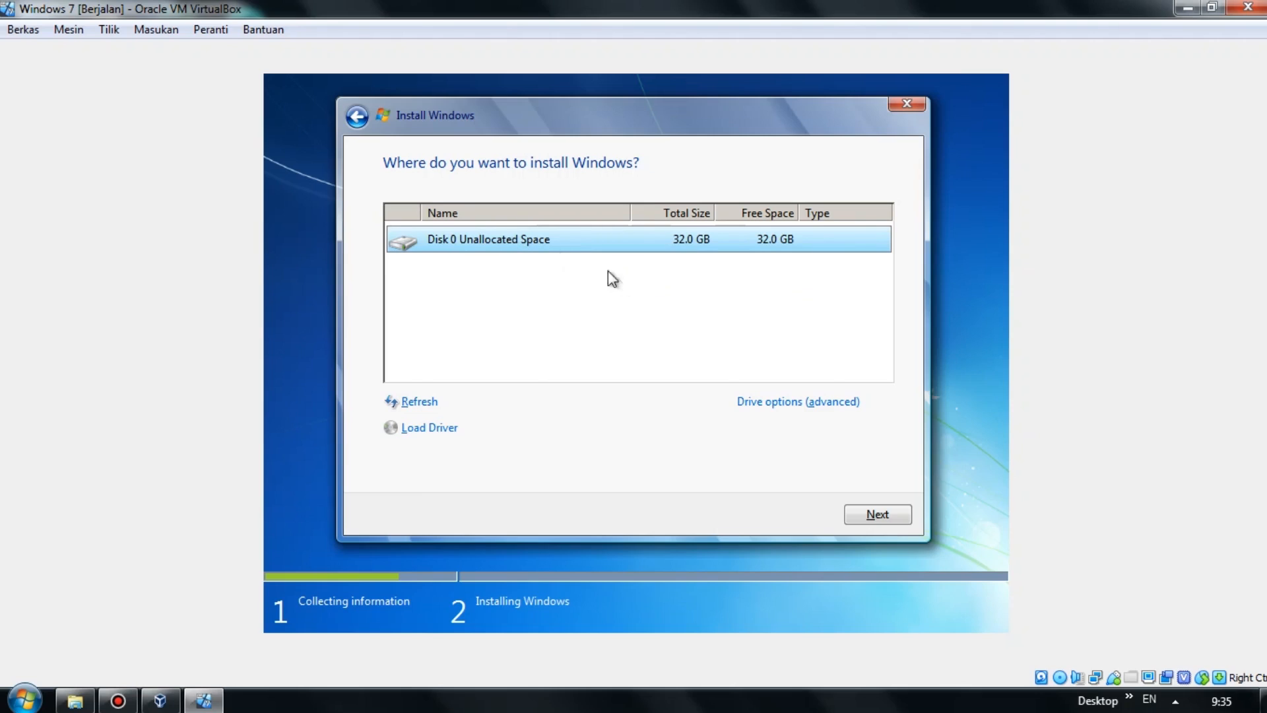
Create a 15000 MB partition on Disk 0 and accept the extra system partitions notice.
left_click(766, 416)
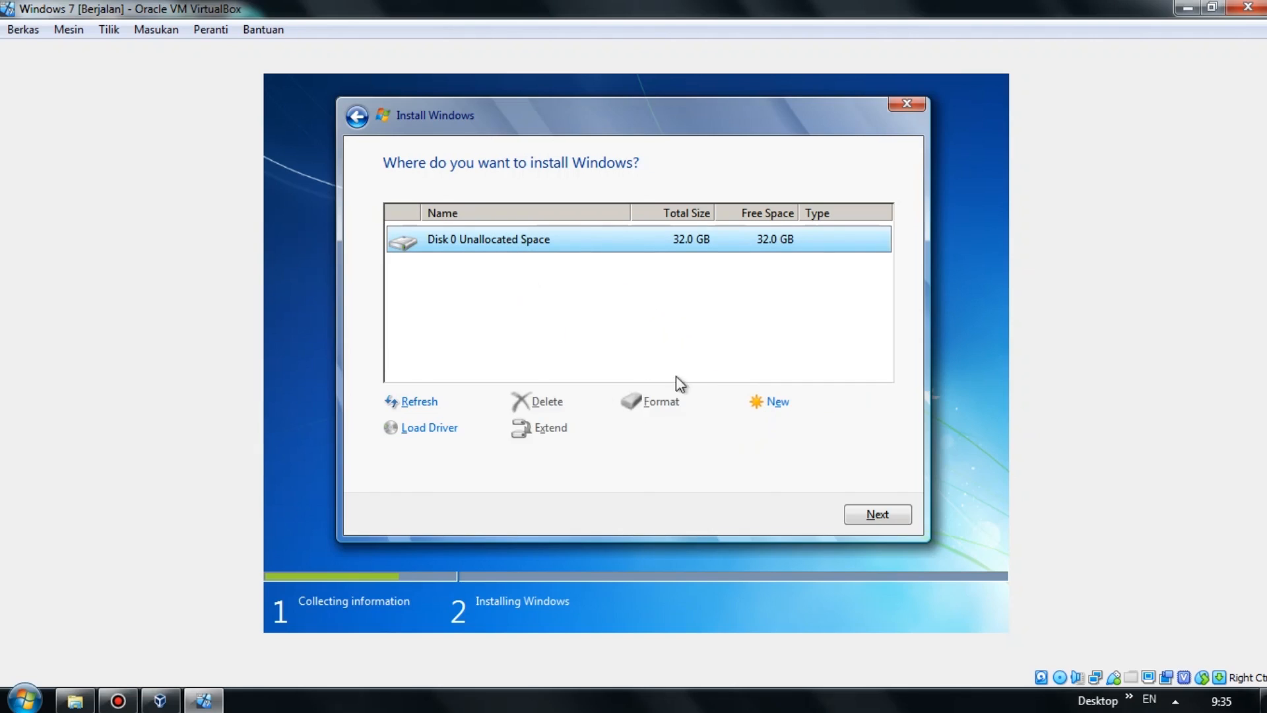
left_click(768, 408)
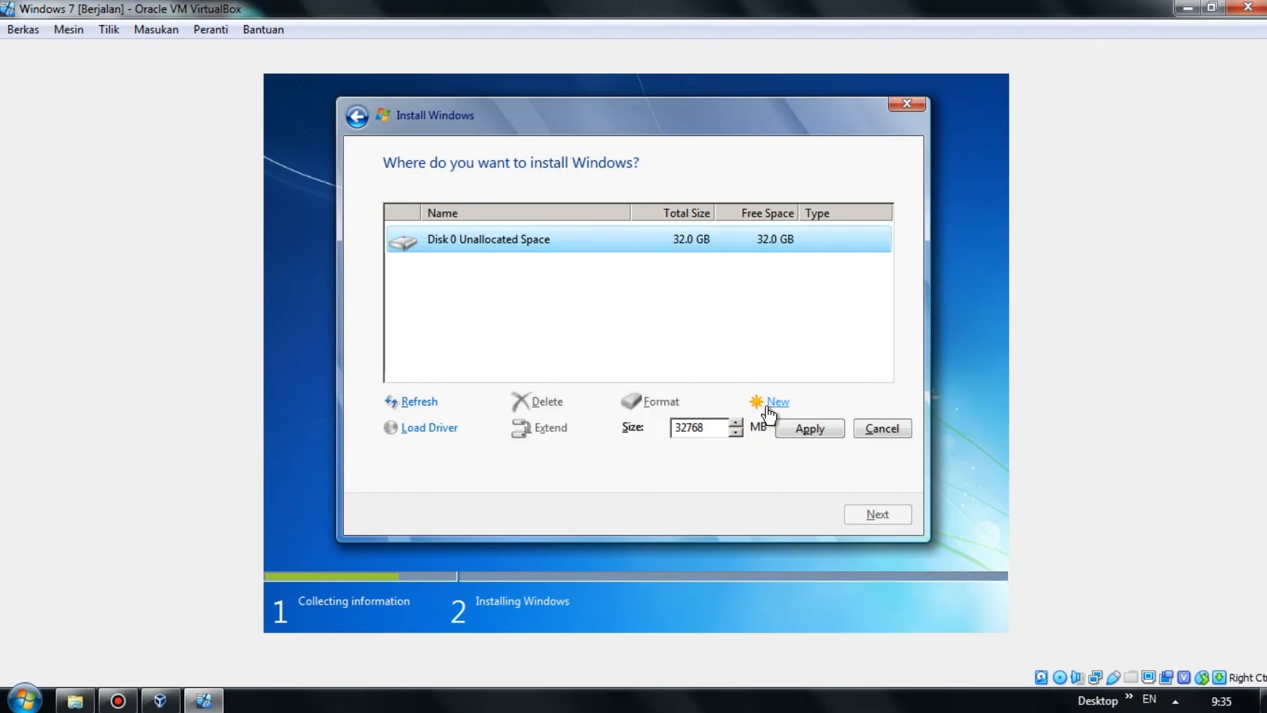
left_click_drag(713, 429, 669, 430)
type("15000")
left_click(805, 433)
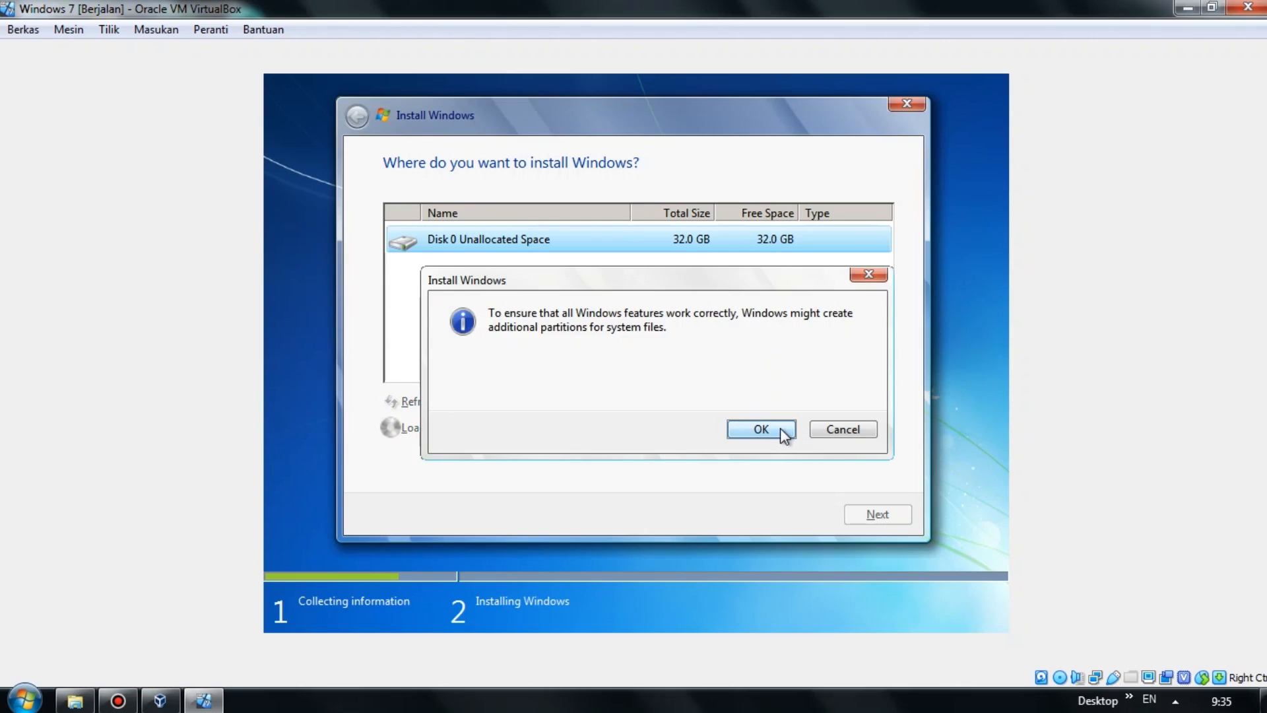
left_click(780, 428)
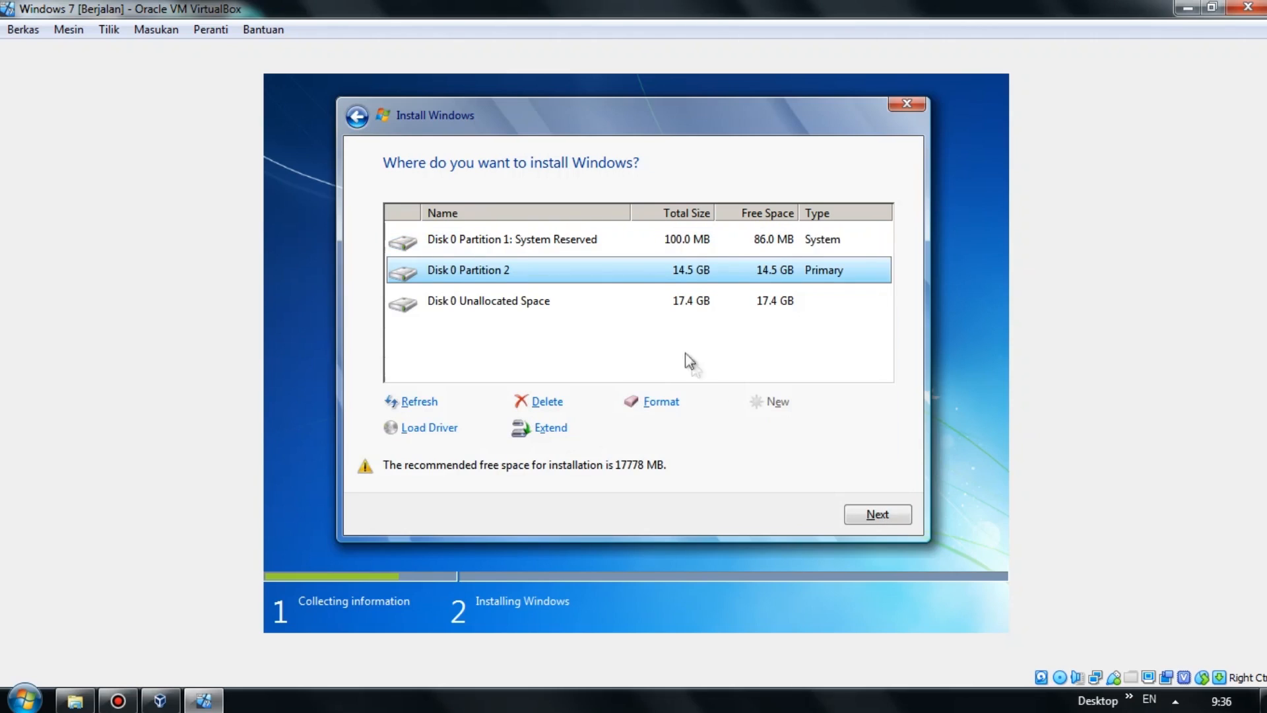
Turn the remaining 17767 MB of unallocated space into Partition 3.
left_click(496, 302)
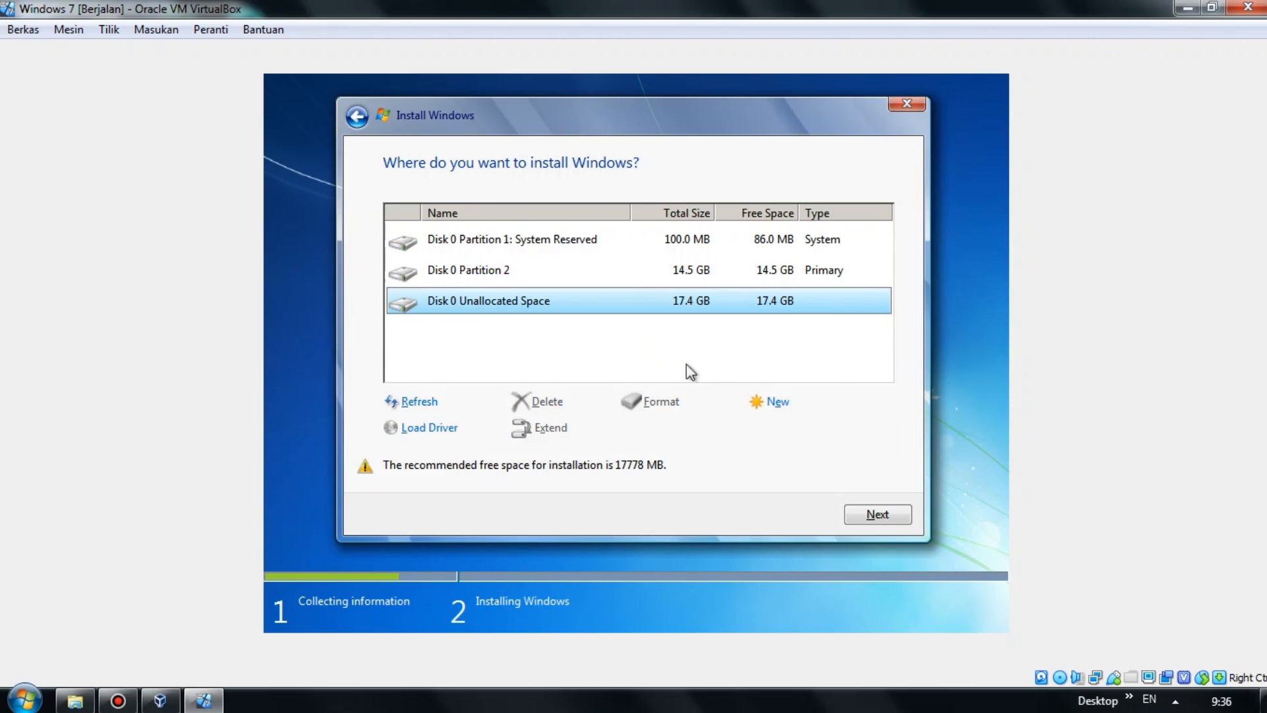
left_click(773, 402)
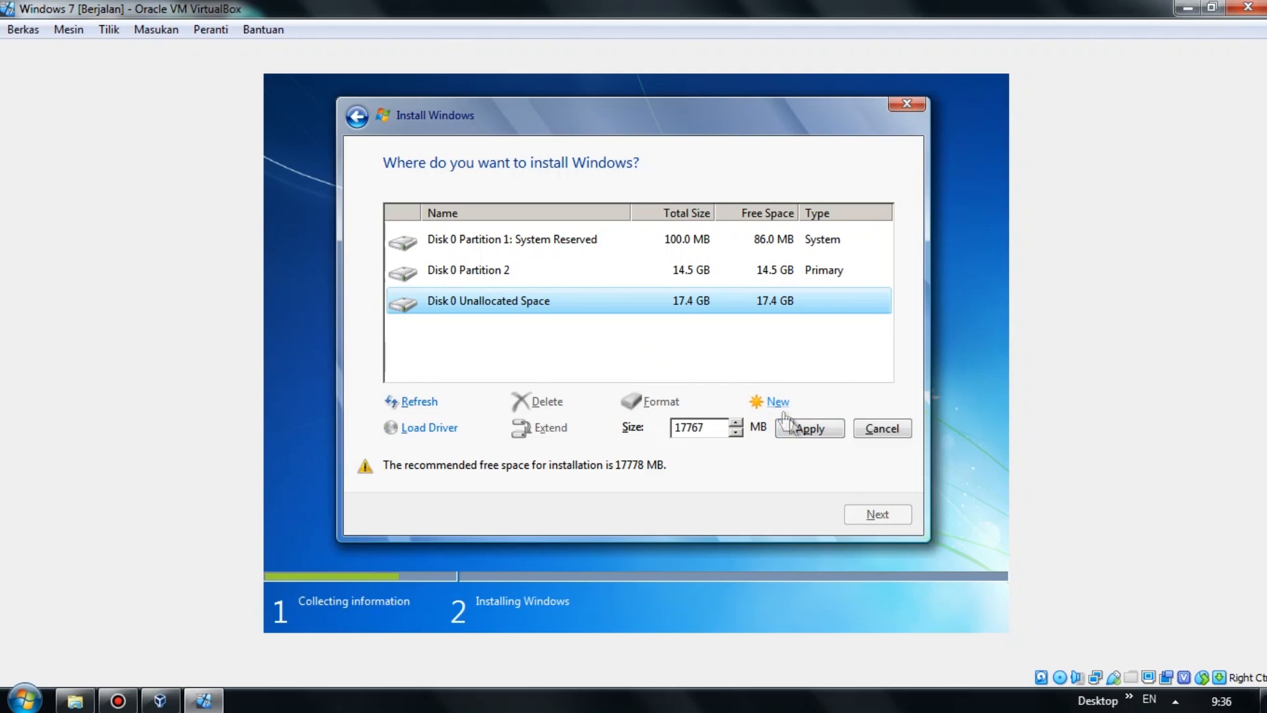
left_click(805, 430)
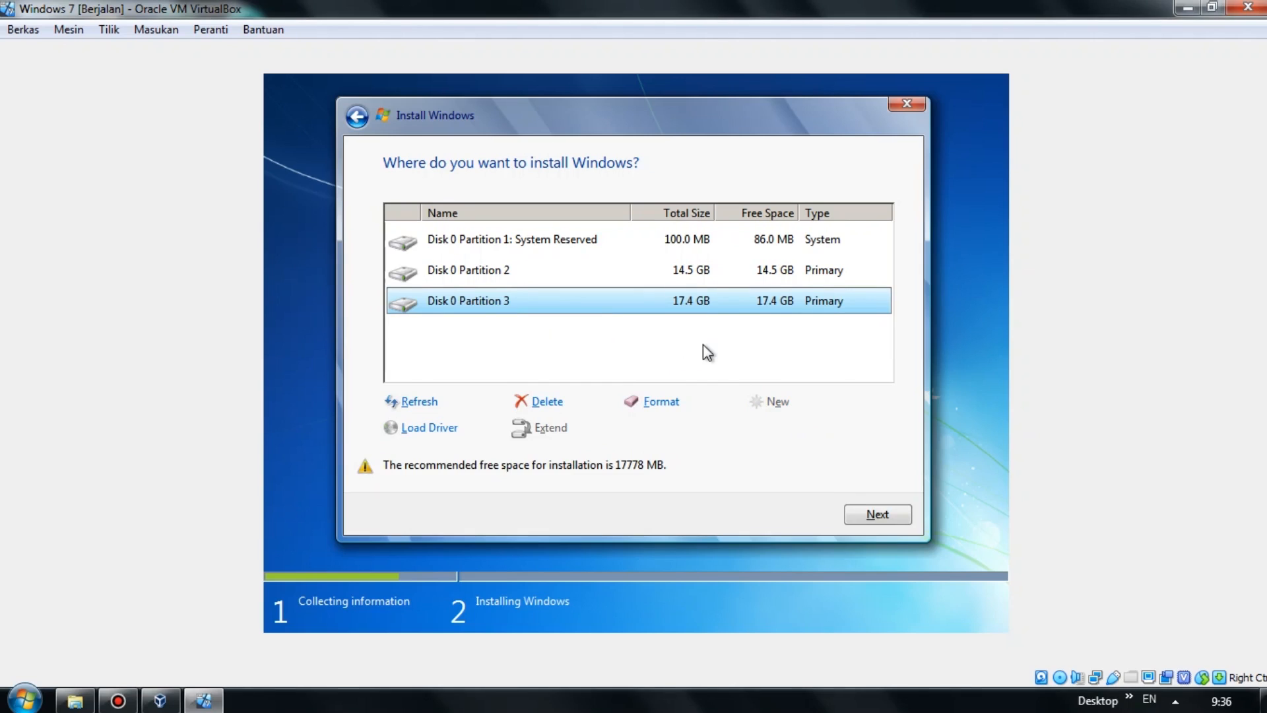
Select Disk 0 Partition 2 and start installing Windows 7 onto it.
key("Up")
key("Down")
key("Up")
key("Down")
key("Up")
key("Down")
key("Up")
key("Down")
key("Up")
key("Down")
key("Up")
key("Down")
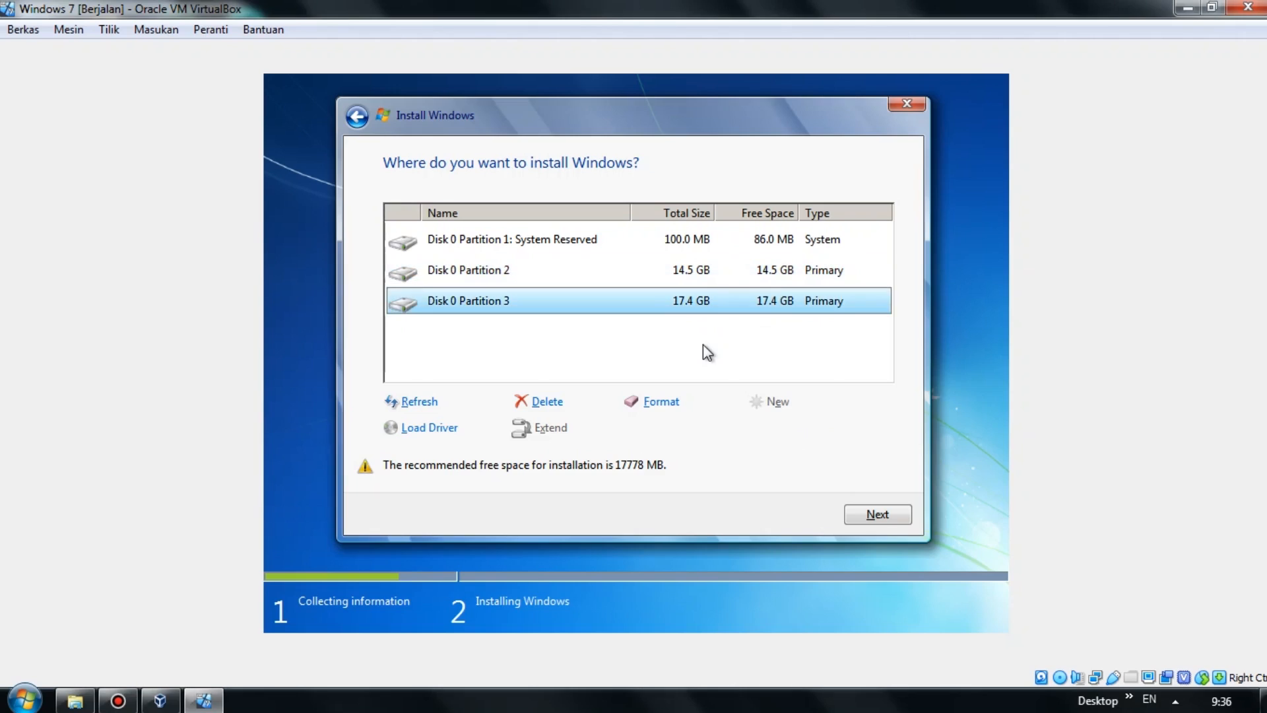
key("Up")
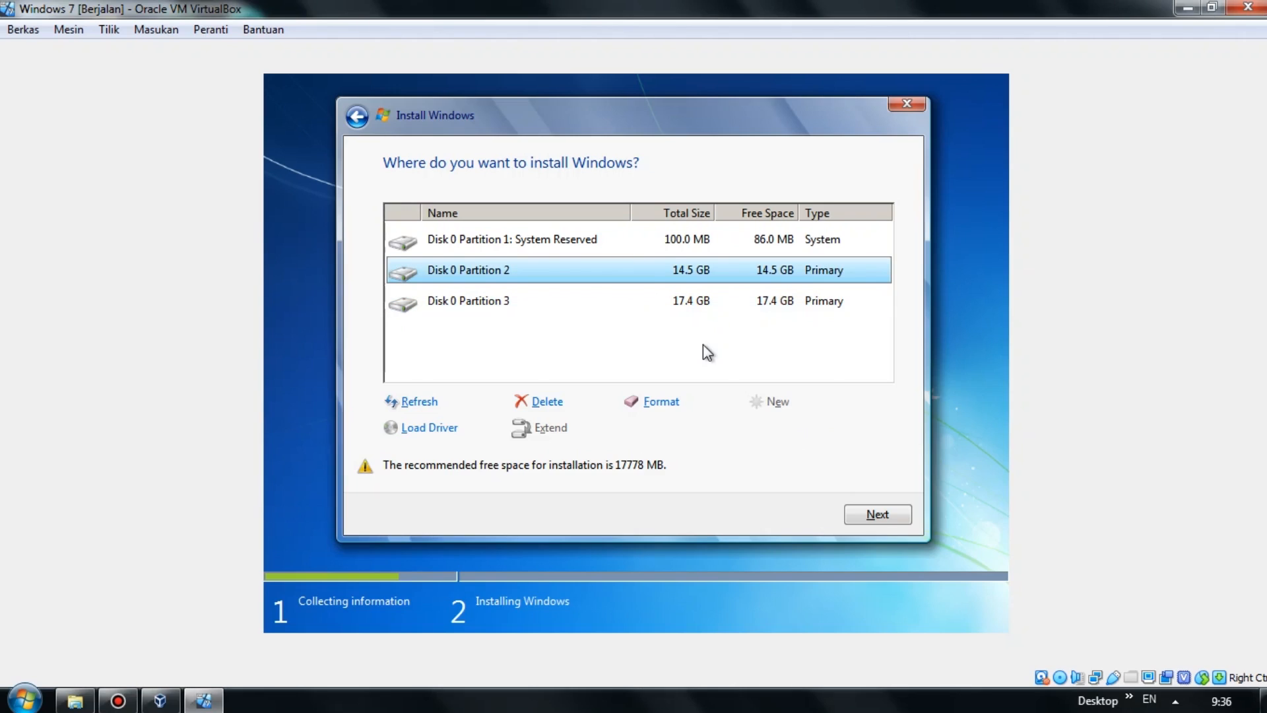
key("Up")
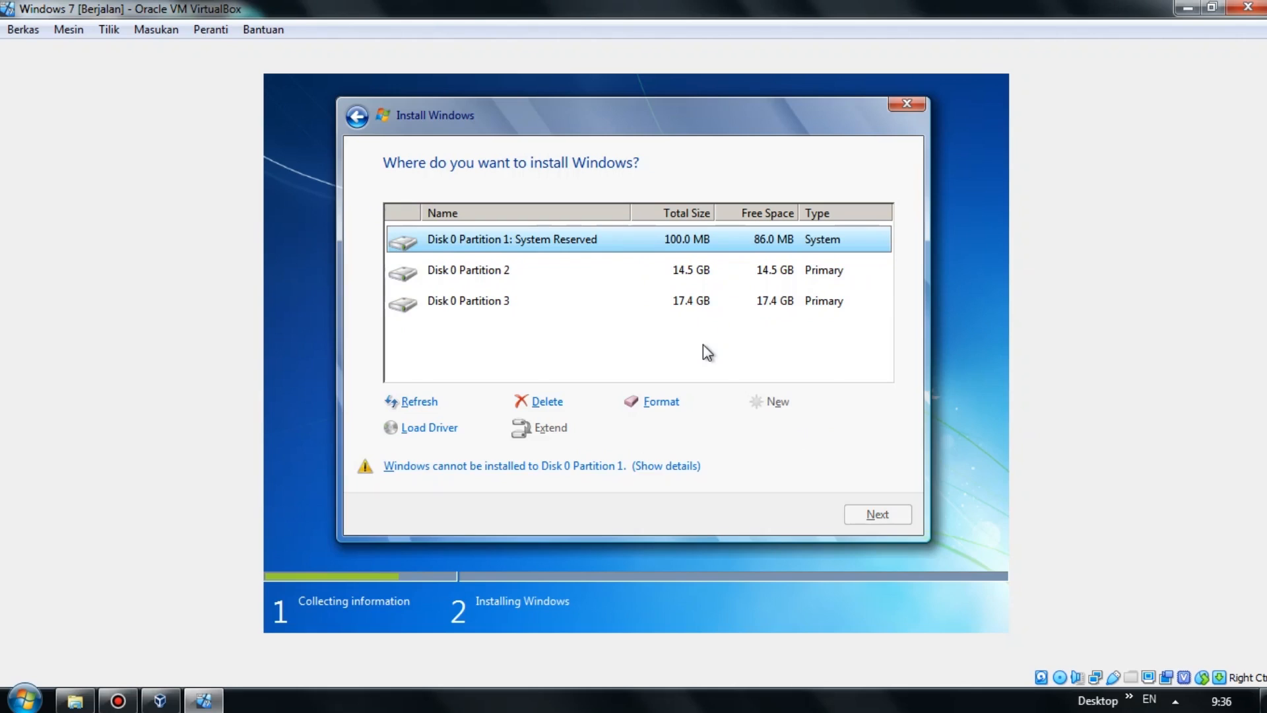
key("Down")
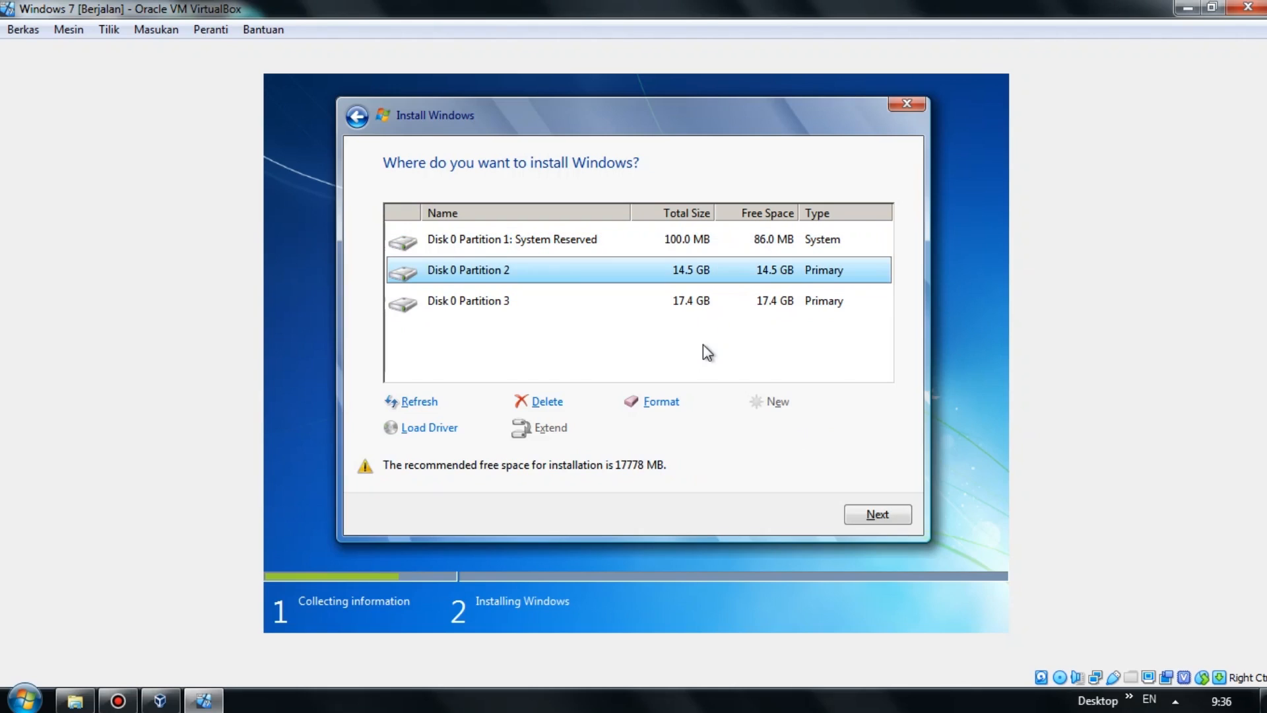
key("Down")
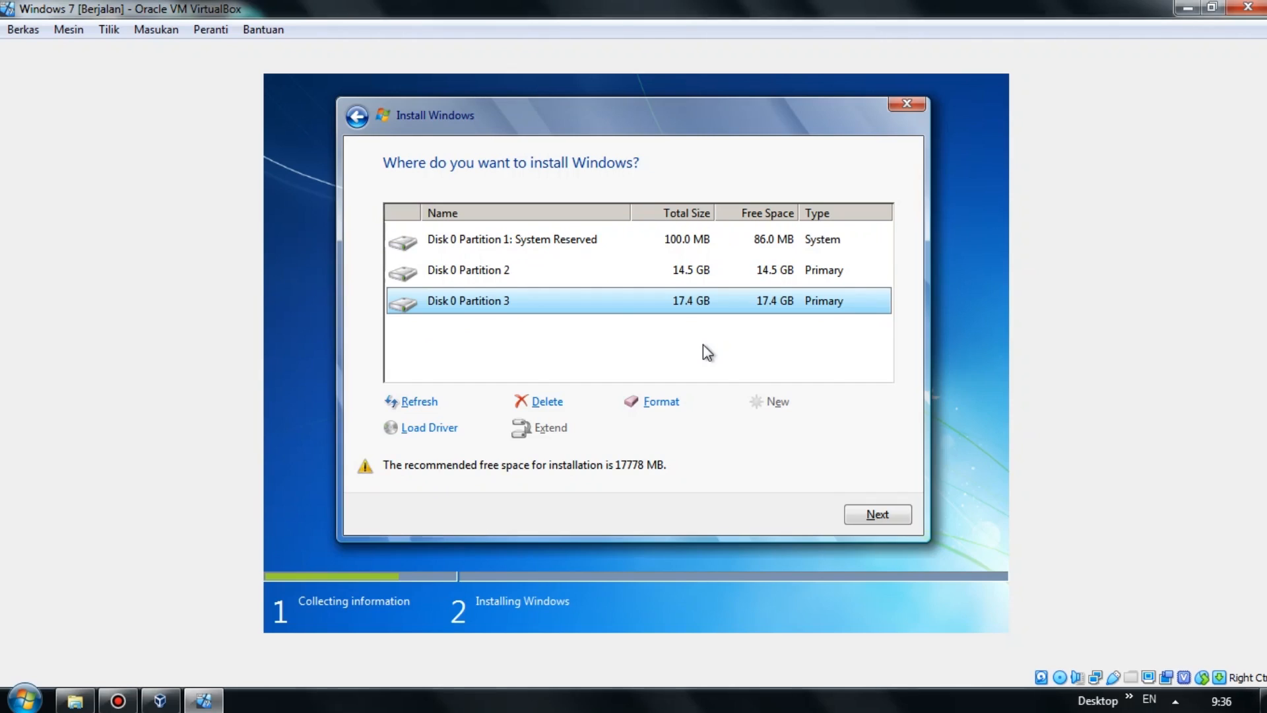
key("Up")
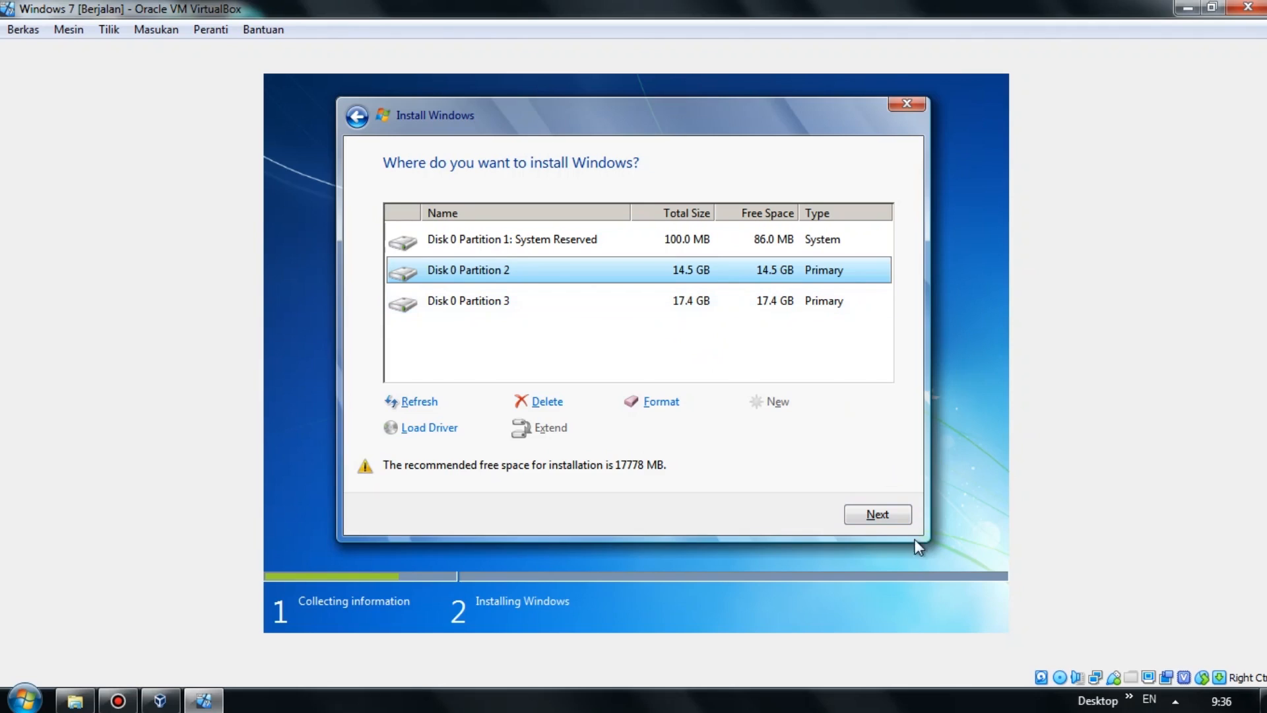
left_click(895, 523)
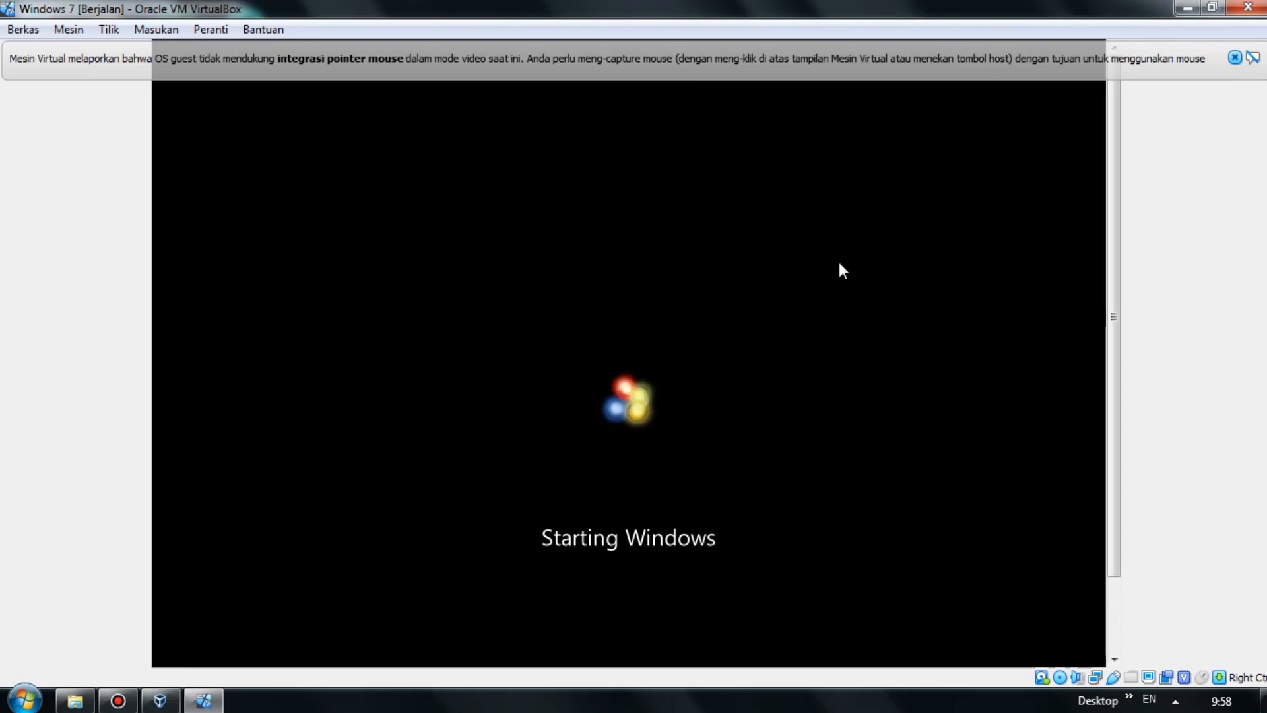
Dismiss the mouse-integration notice and eject the Windows 7 disc from the virtual optical drive.
left_click(1235, 58)
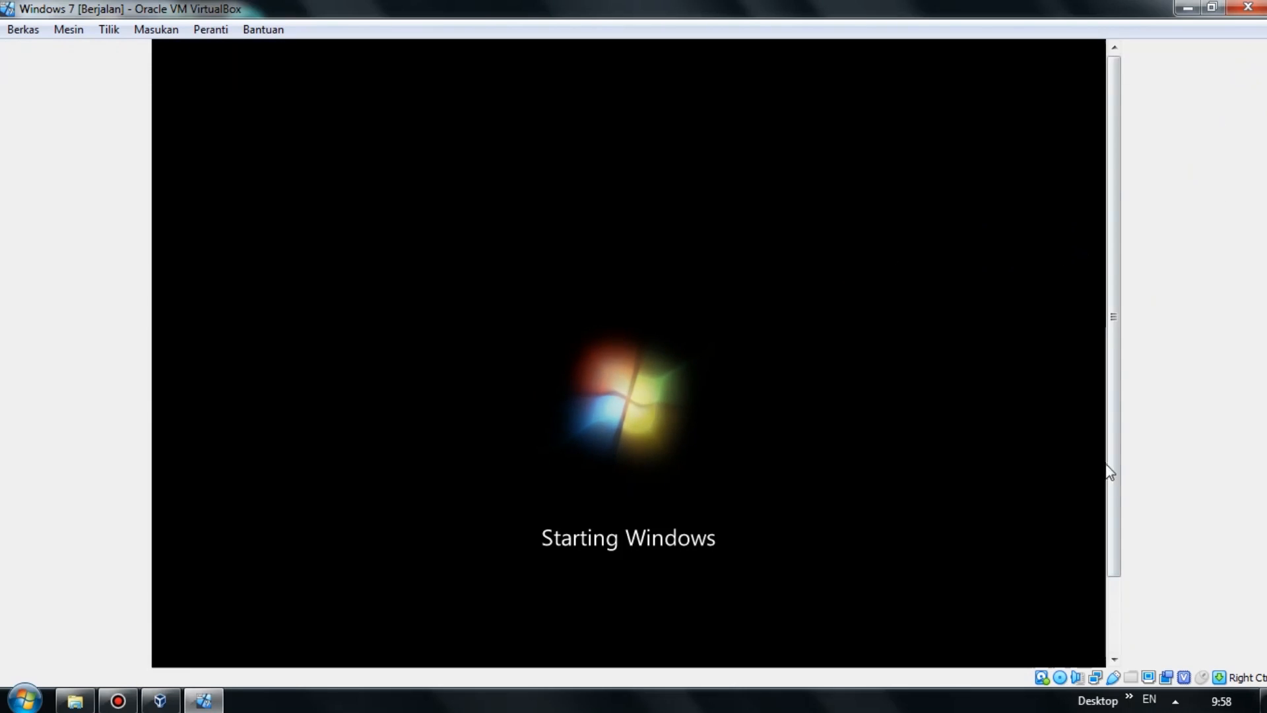
left_click(1058, 678)
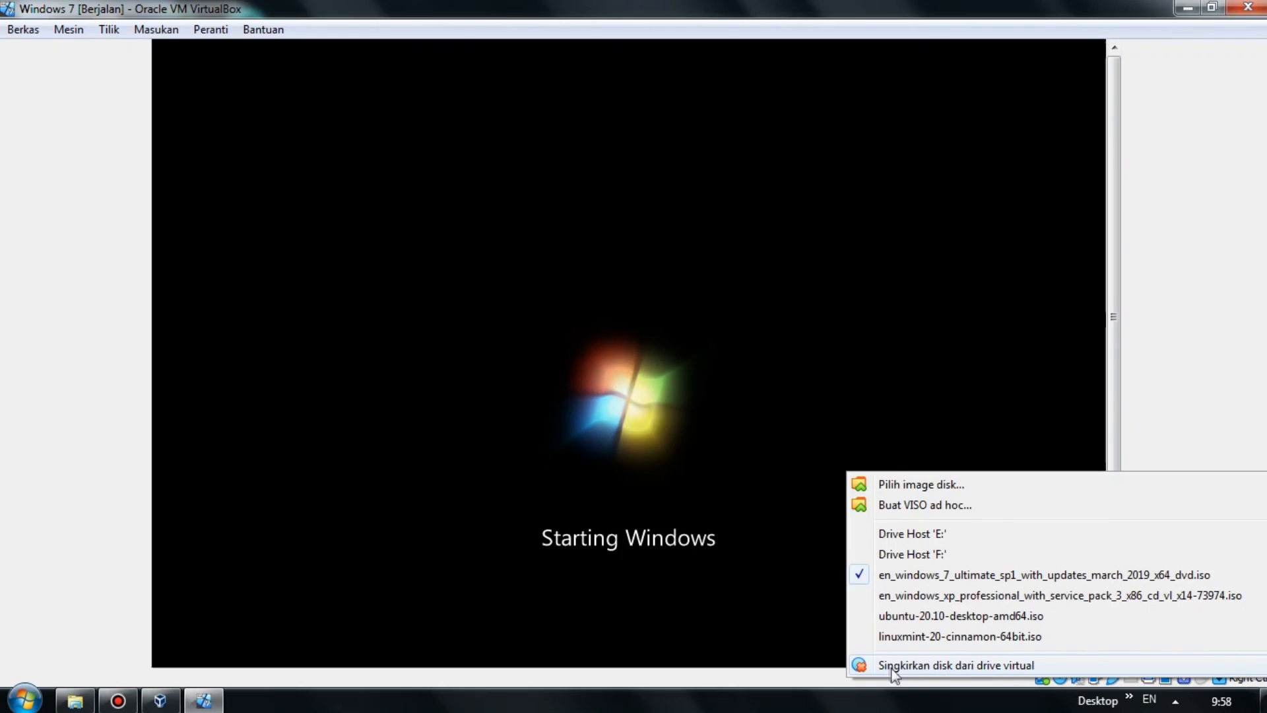
left_click(962, 666)
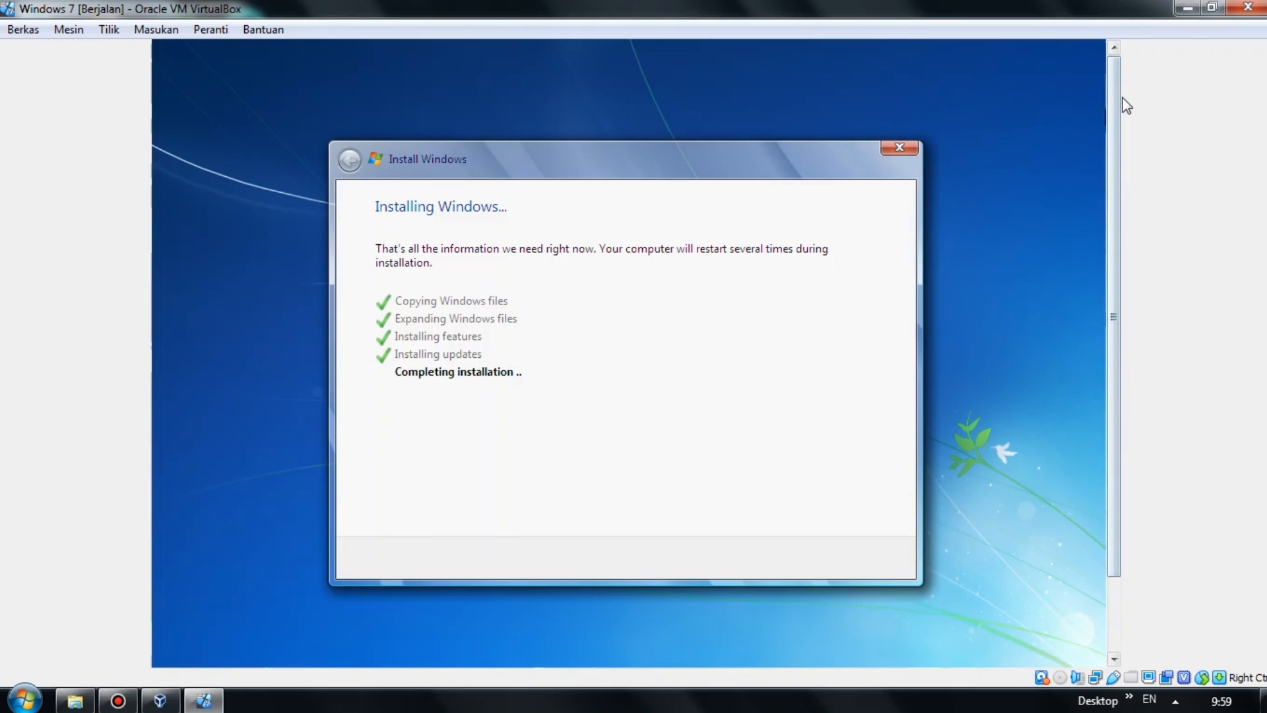
left_click_drag(1116, 122, 1124, 170)
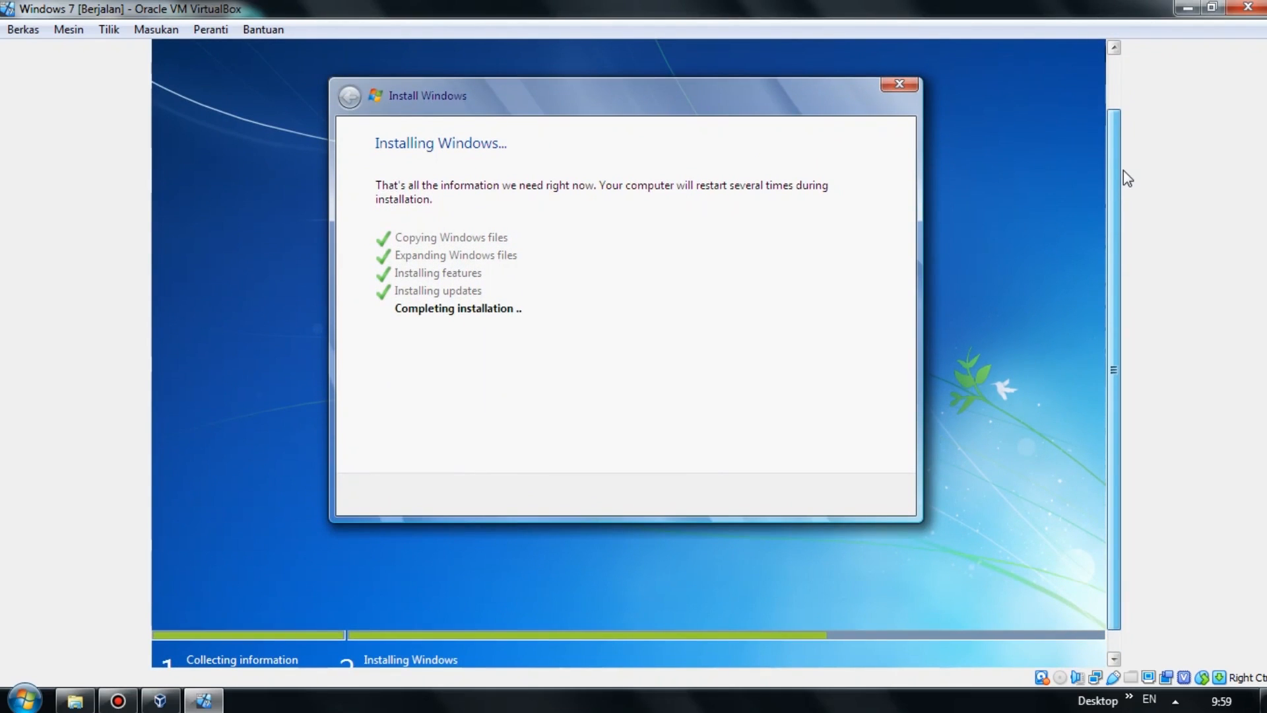
scroll(1127, 177, "down", 1)
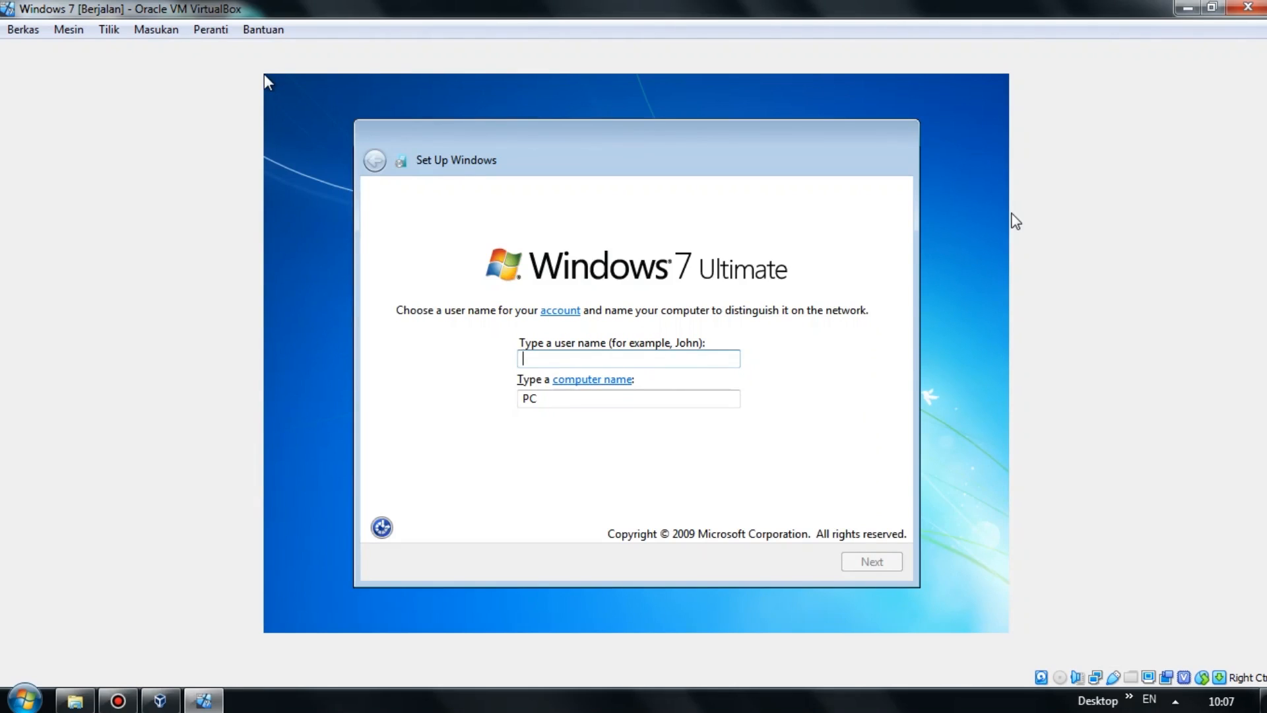
Enter a user name, skip the password and product key with auto-activation off, and choose Ask me later.
type("Luky")
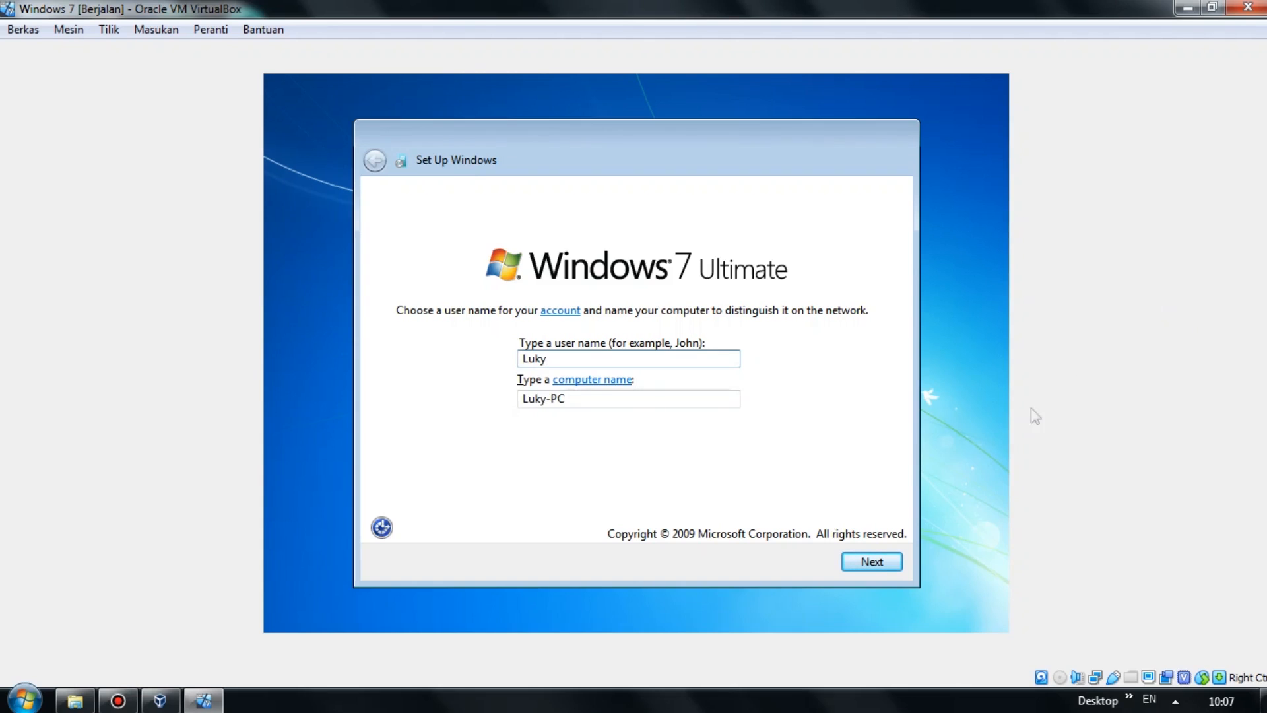
left_click(873, 562)
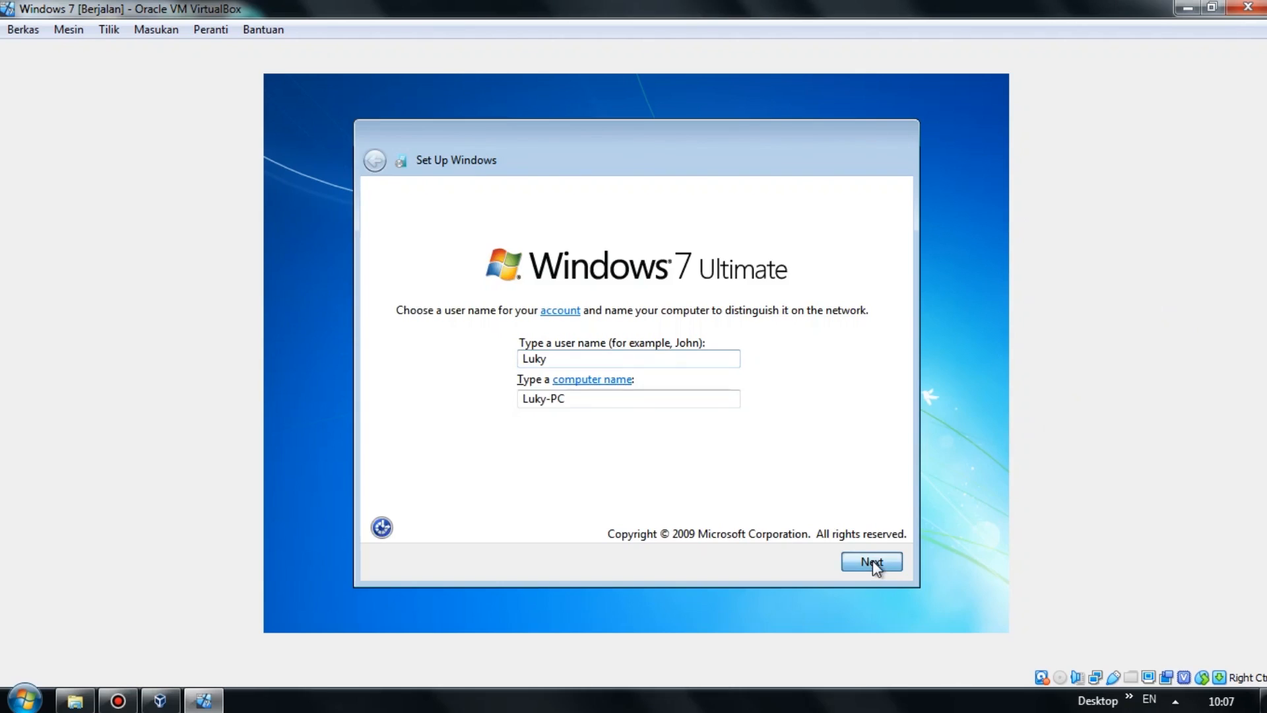
left_click(511, 300)
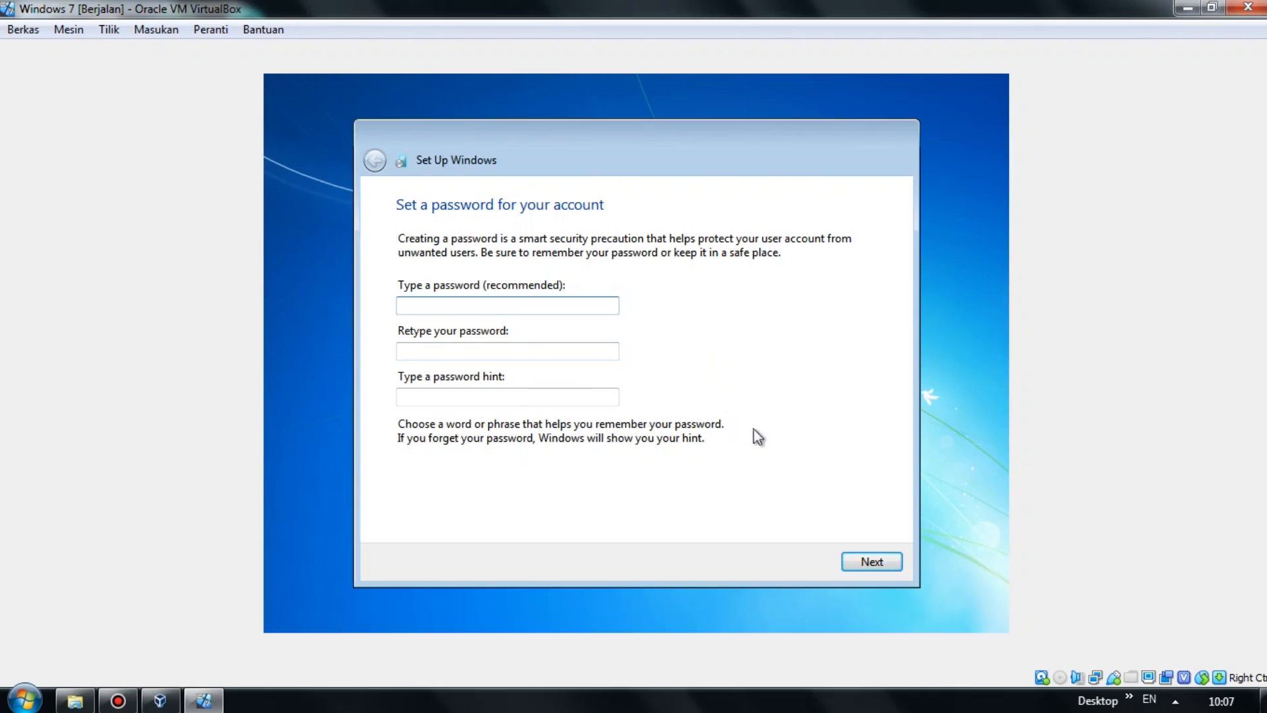
left_click(884, 561)
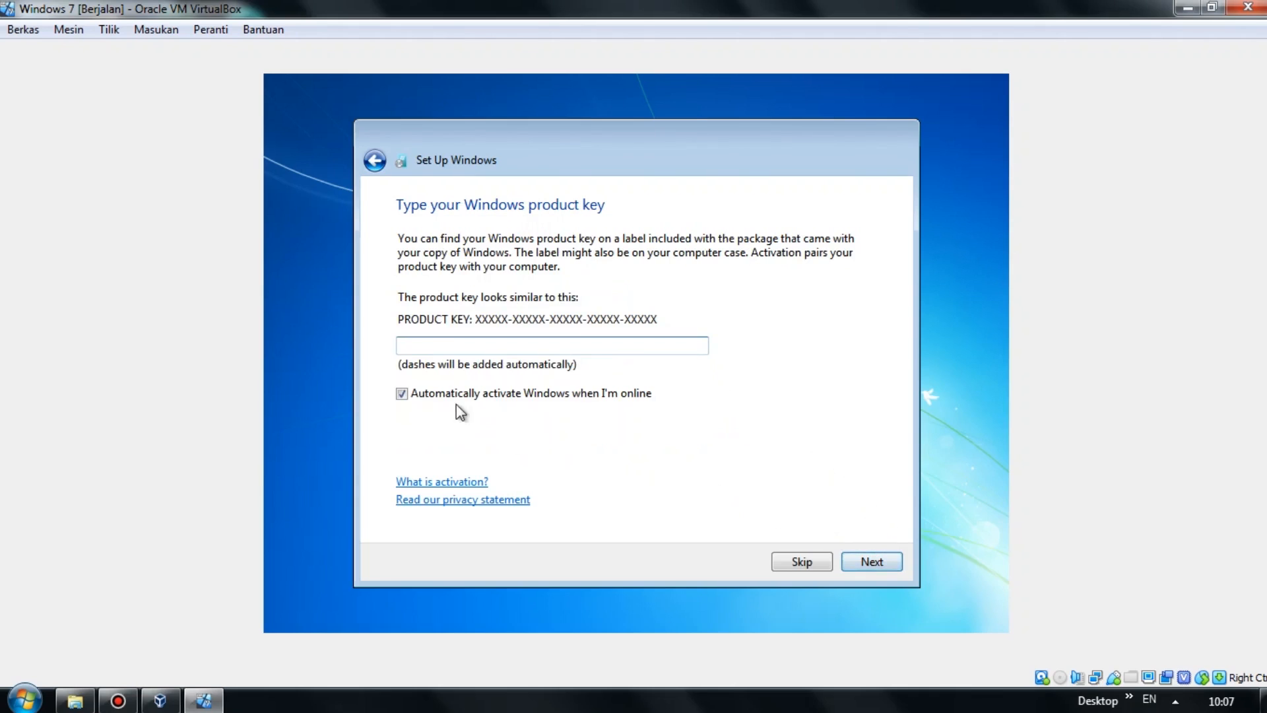
left_click(401, 394)
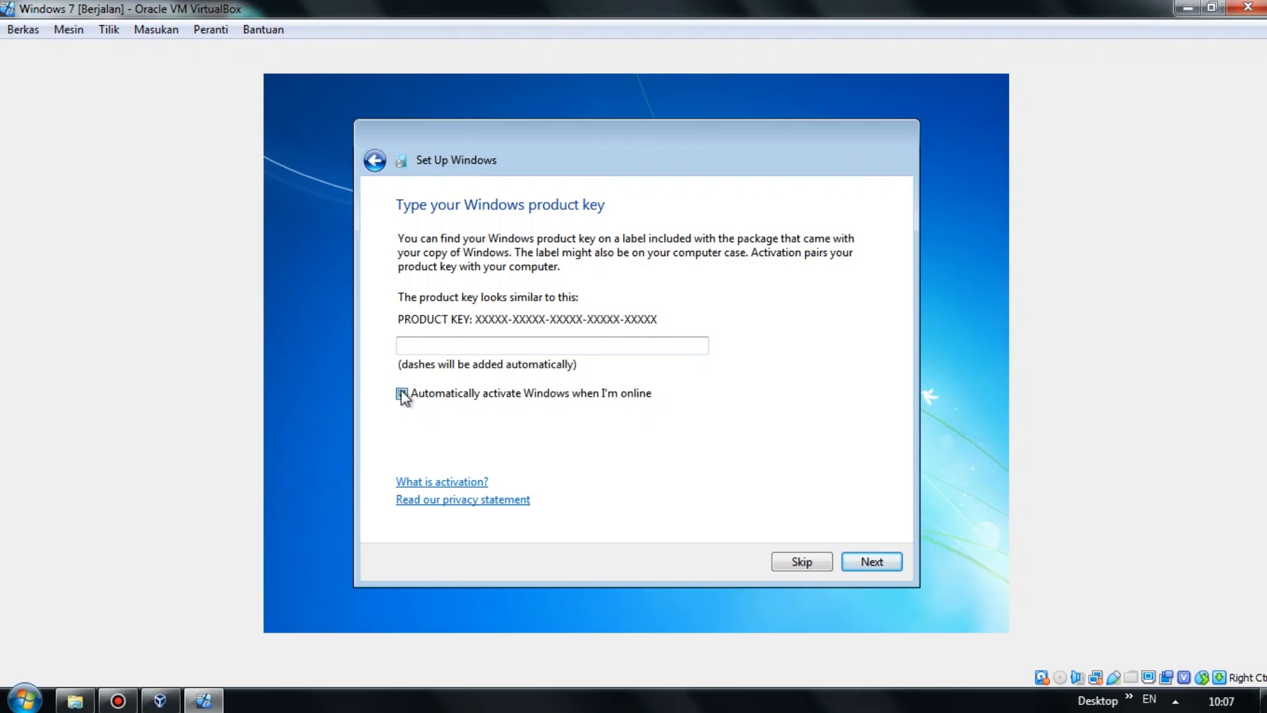
left_click(873, 561)
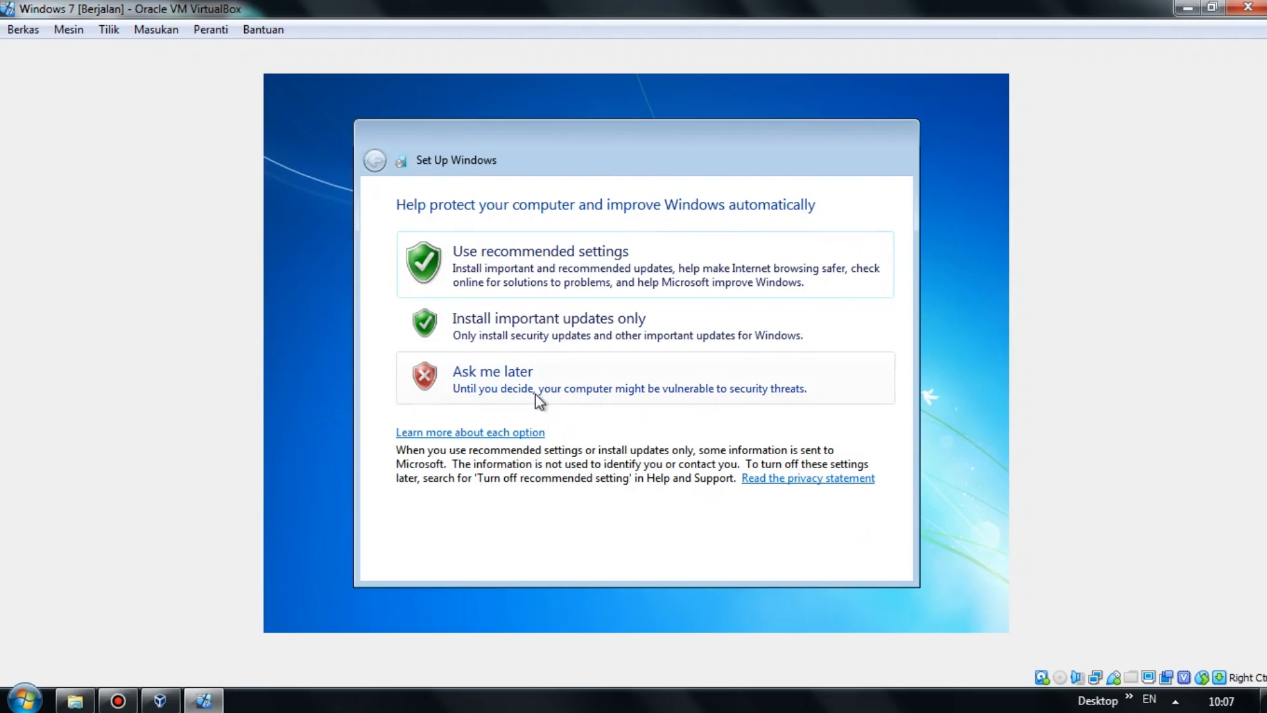
left_click(528, 392)
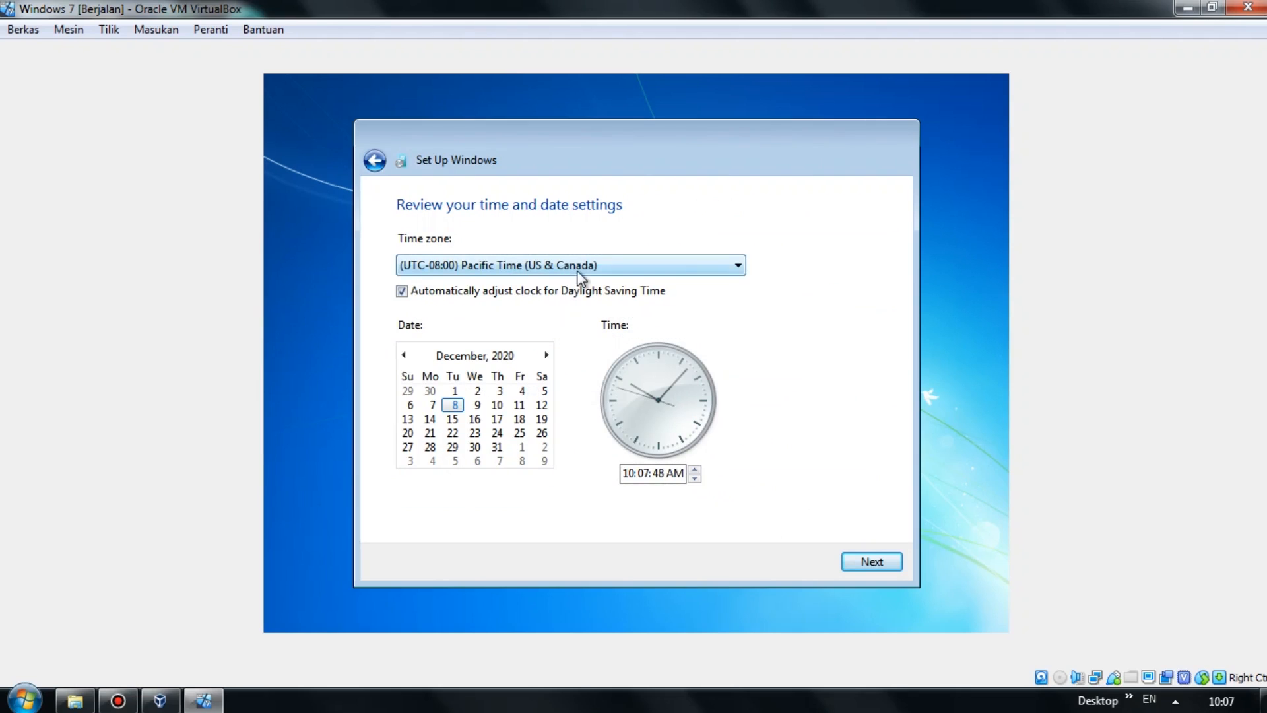
Set the time zone to (UTC+07:00) Bangkok, Hanoi, Jakarta and accept the date and time settings.
left_click(568, 270)
scroll(537, 231, "down", 13)
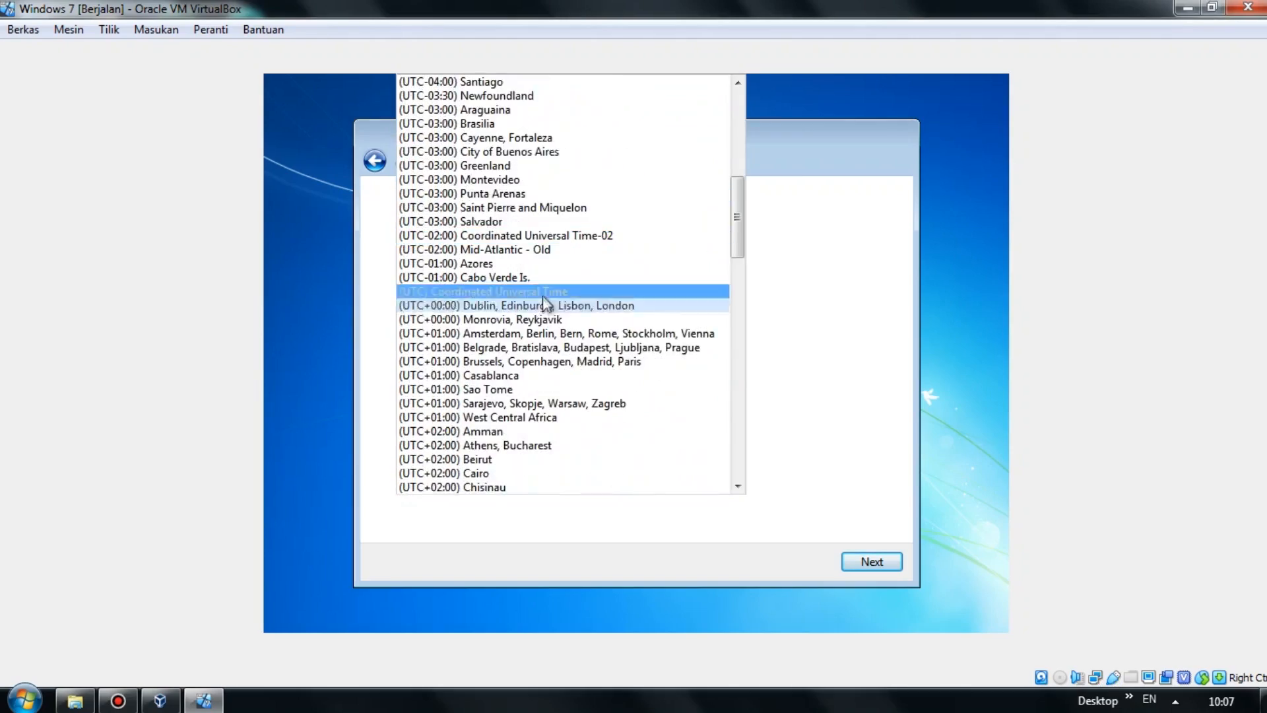
scroll(544, 337, "down", 20)
scroll(548, 337, "up", 9)
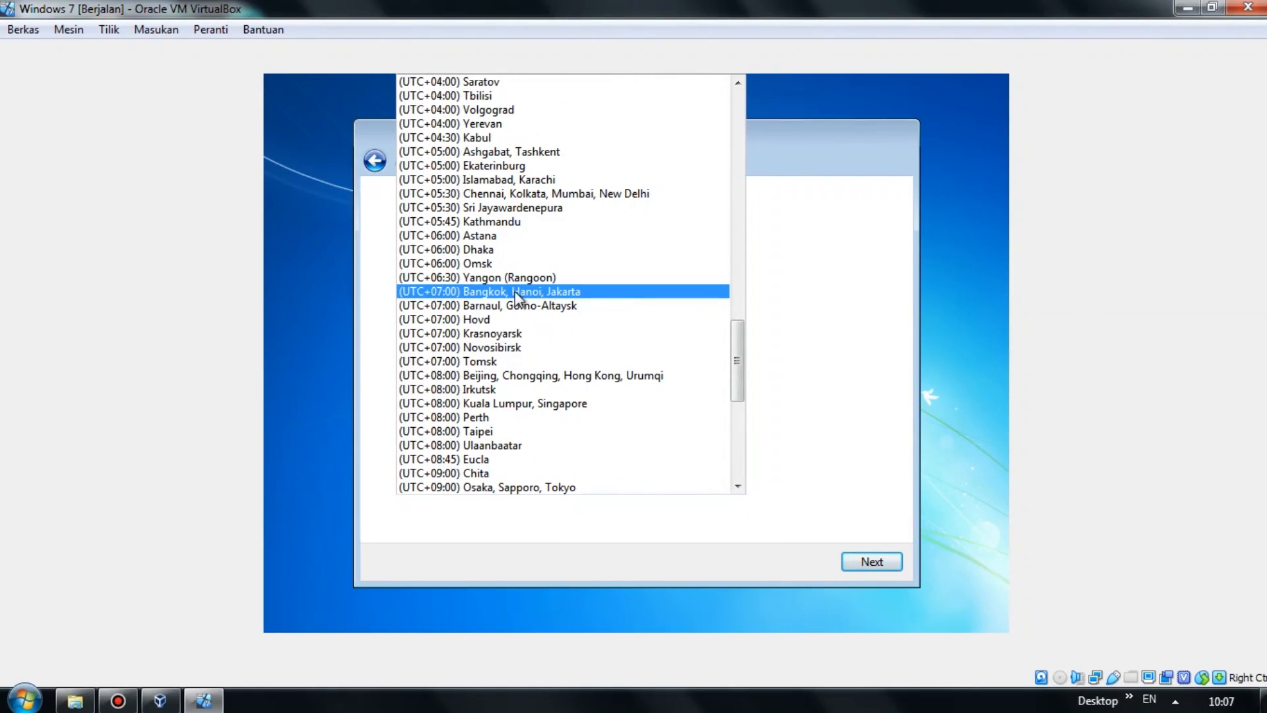
left_click(516, 299)
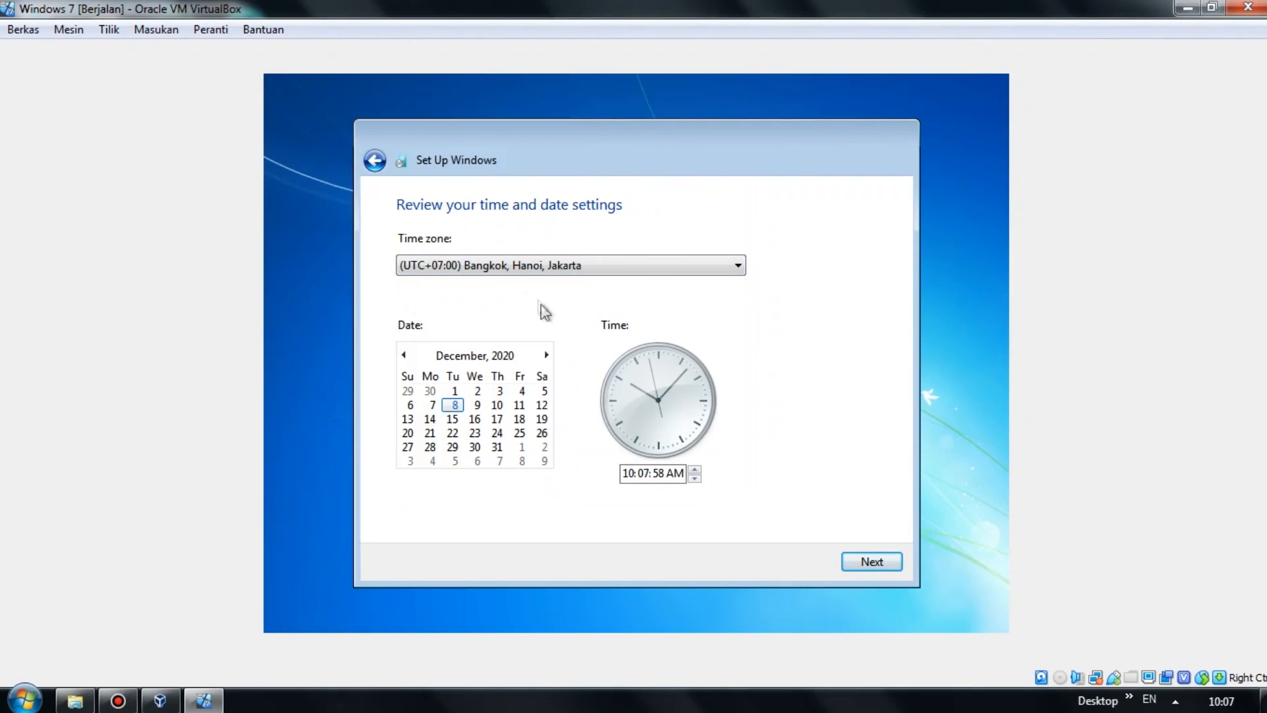
left_click(859, 565)
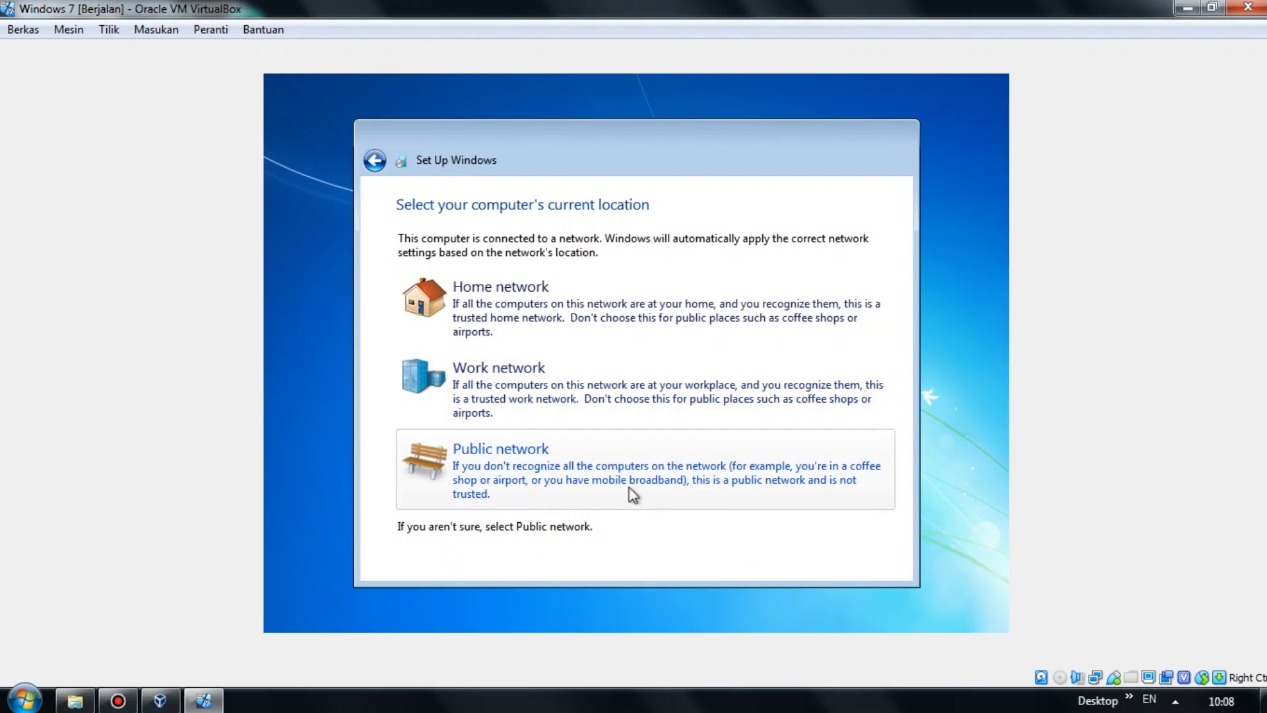
Set the network to Public, refresh the guest desktop, and open Computer > Local Disk (C:) in Explorer.
left_click(605, 483)
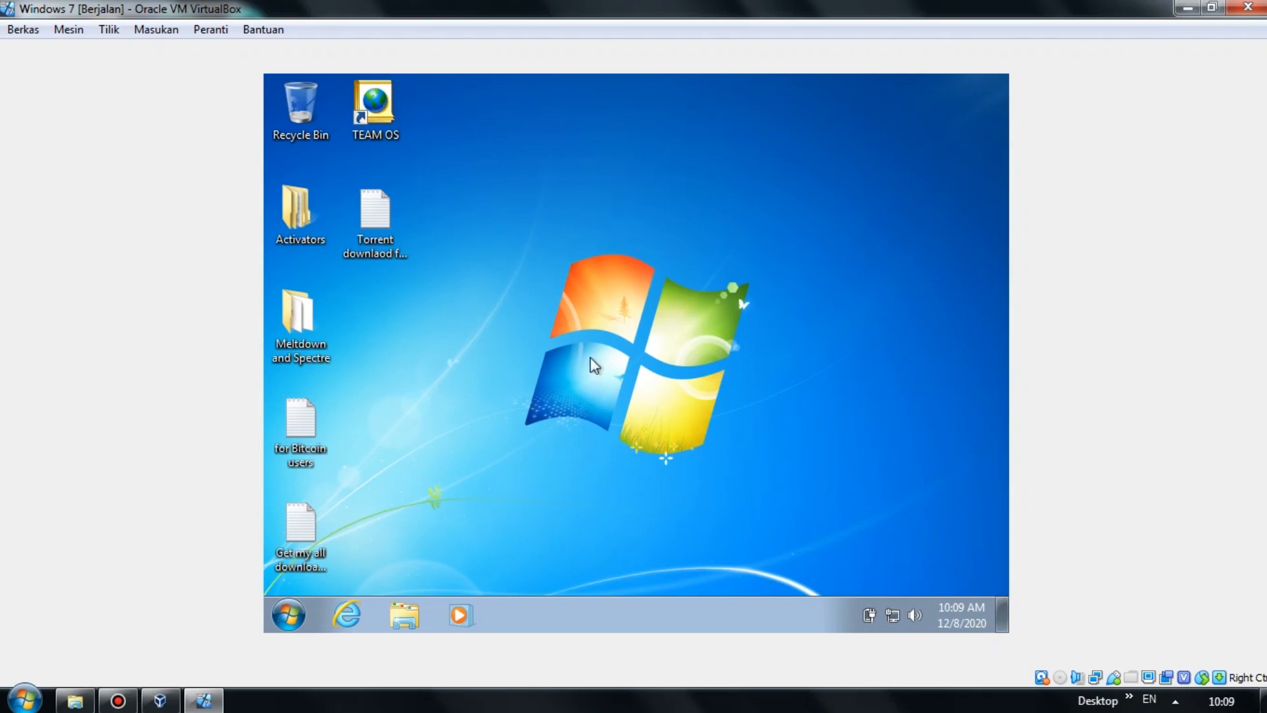
right_click(620, 276)
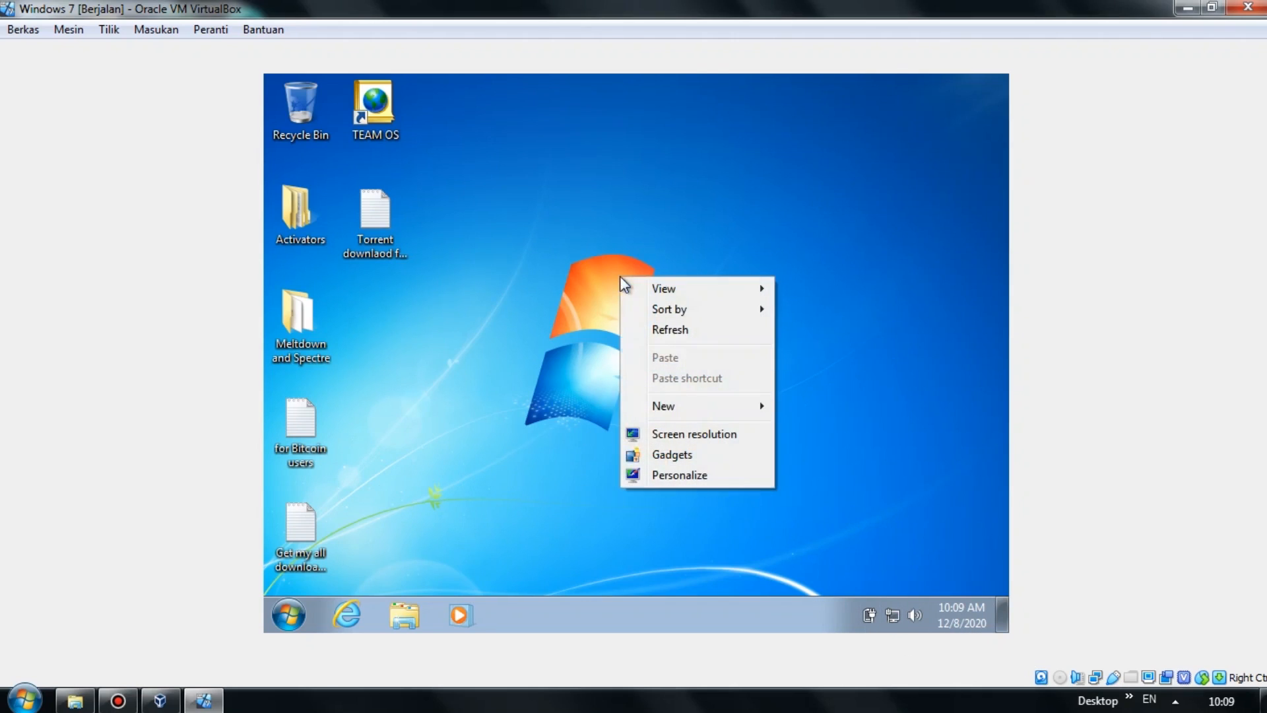
left_click(660, 330)
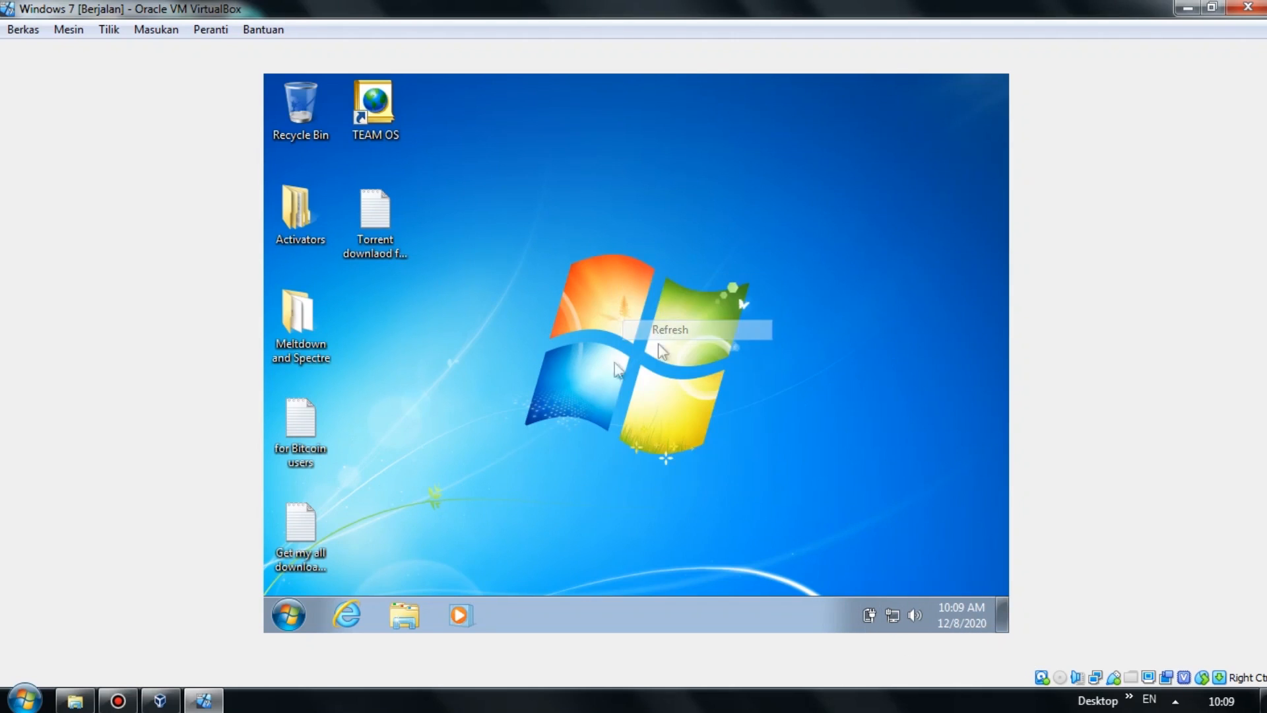
left_click(404, 615)
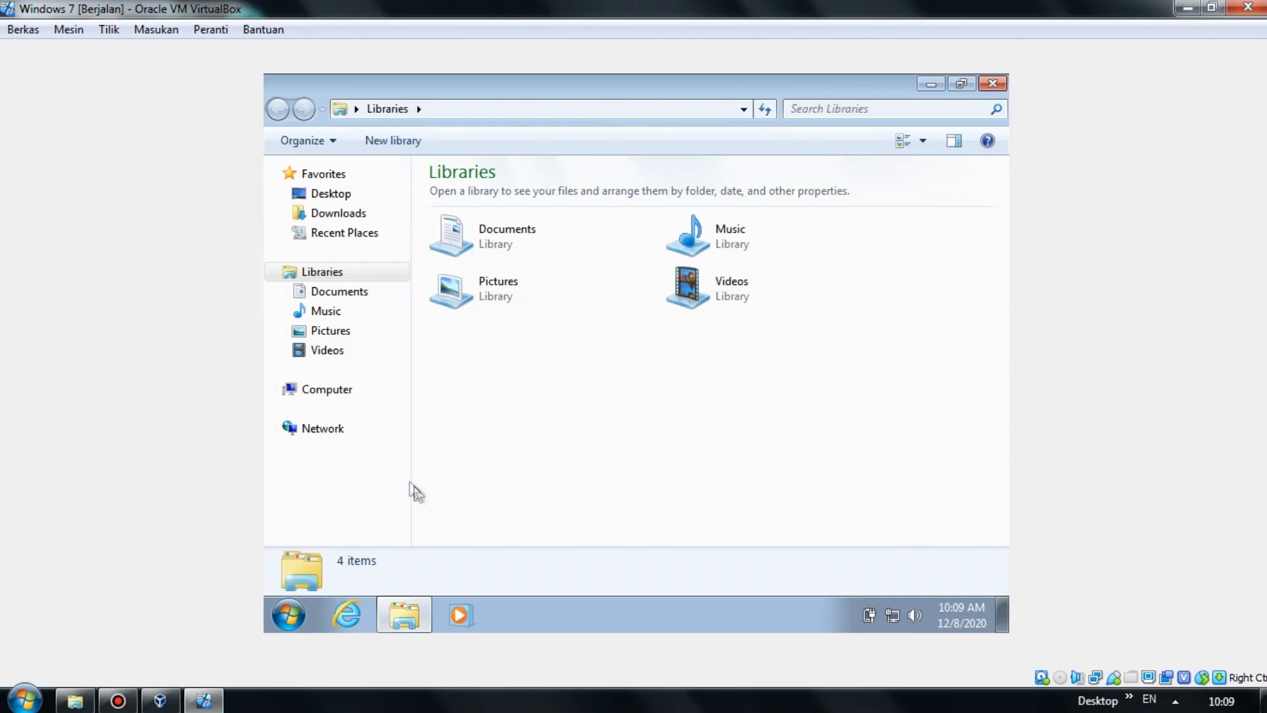
left_click(357, 403)
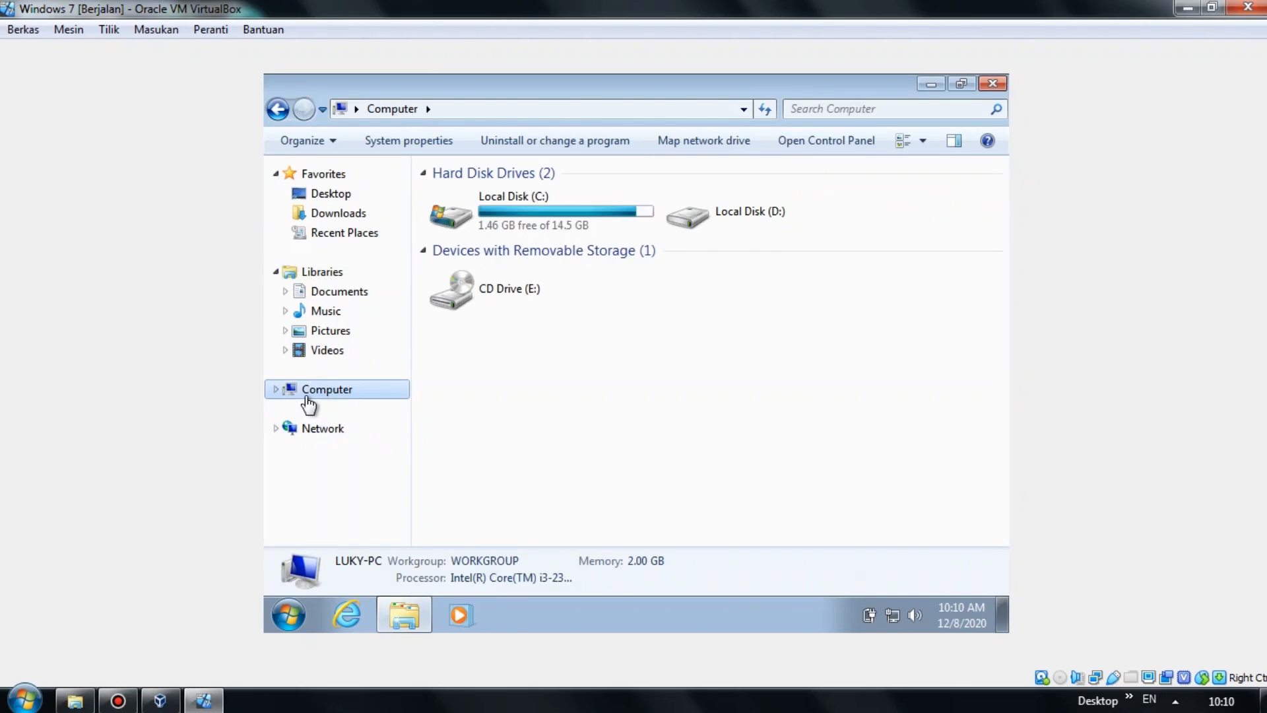
double_click(543, 215)
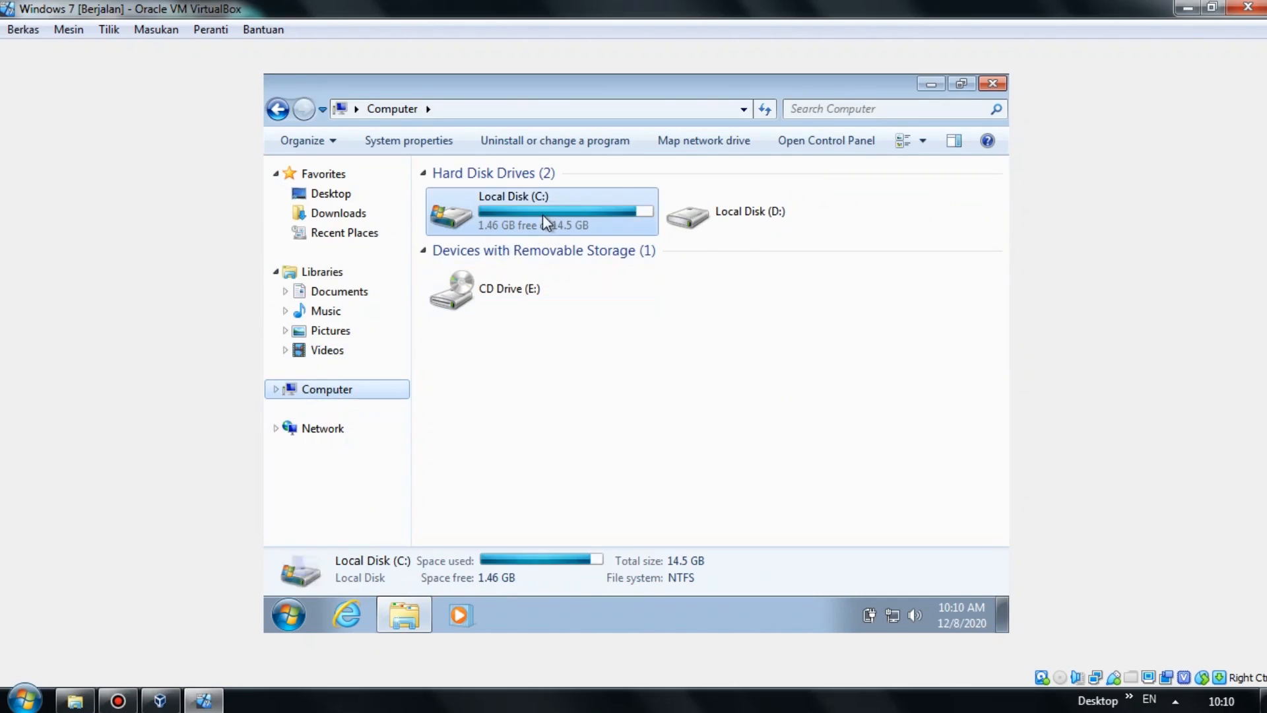
Quick-format Local Disk (D:) as NTFS and close the Format window.
left_click(277, 390)
left_click(350, 429)
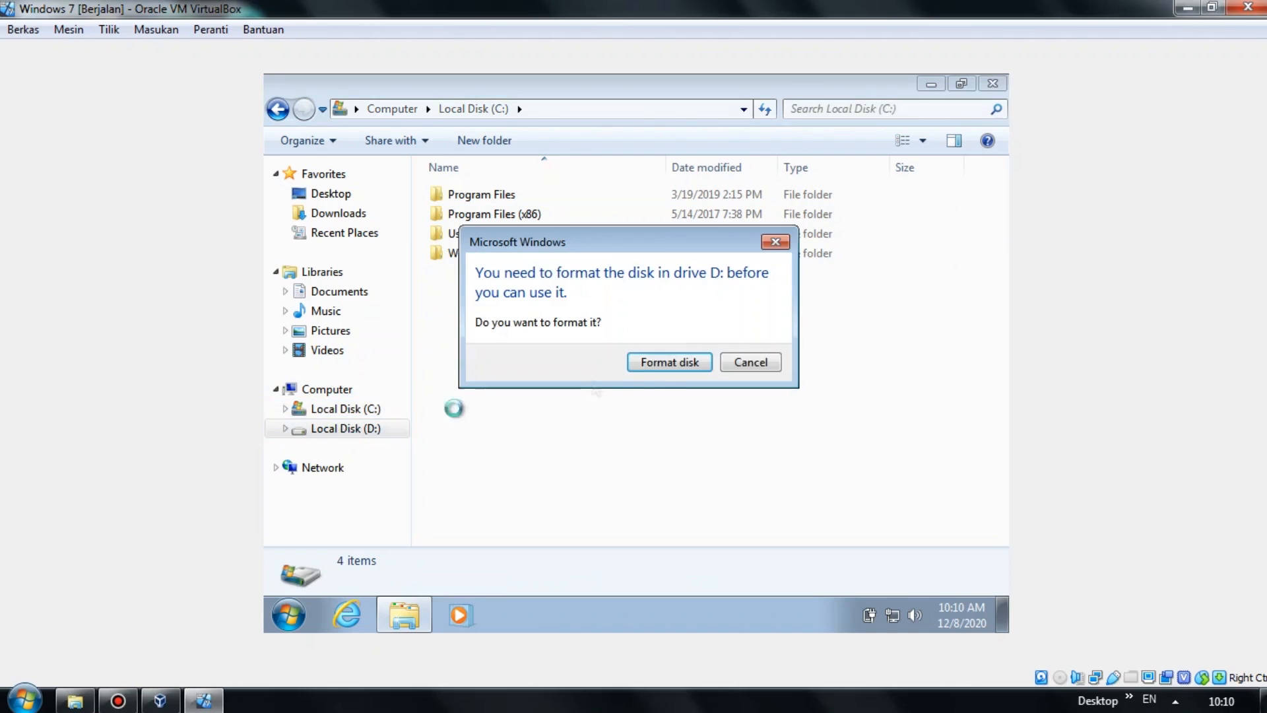
left_click(646, 361)
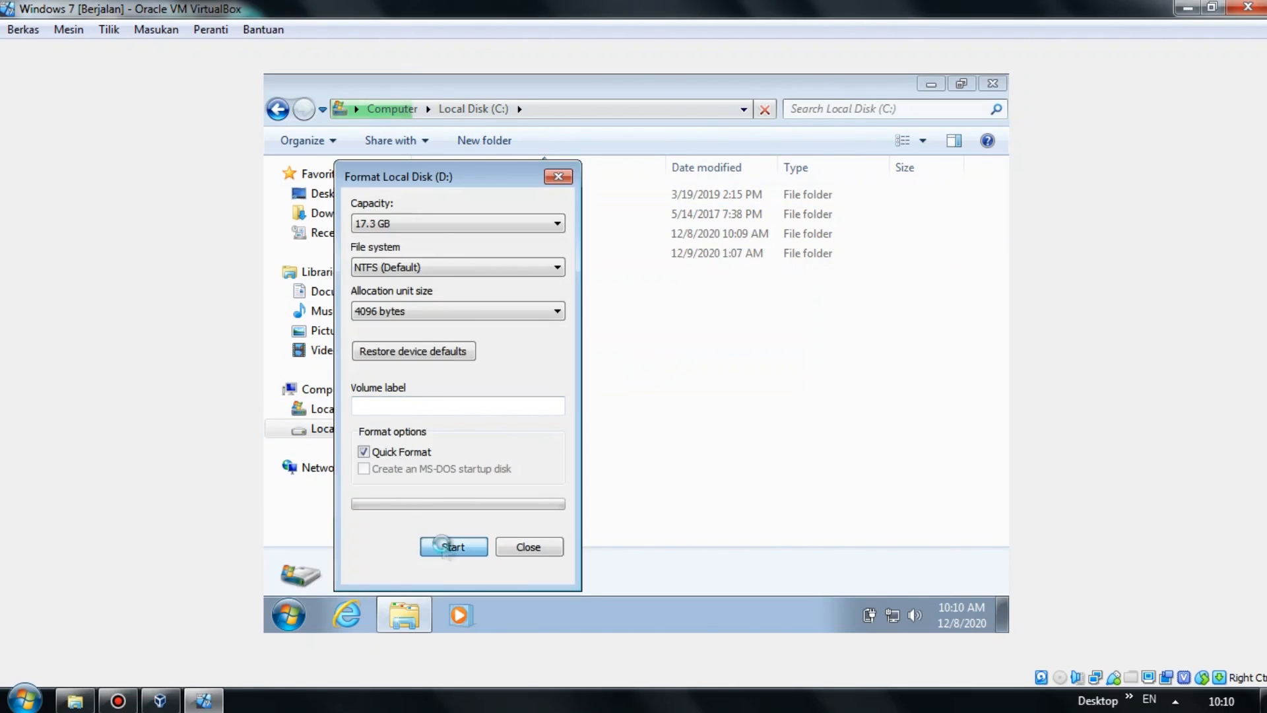
left_click(444, 545)
left_click(817, 346)
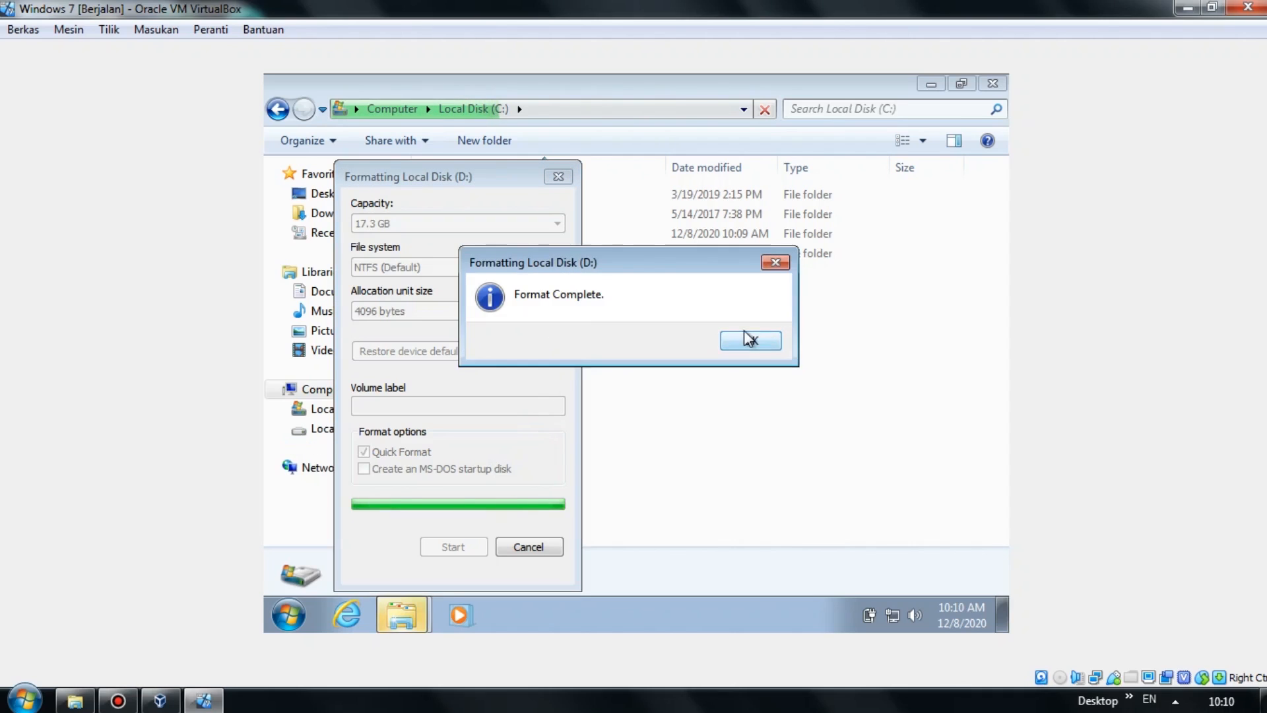
left_click(749, 340)
left_click(546, 546)
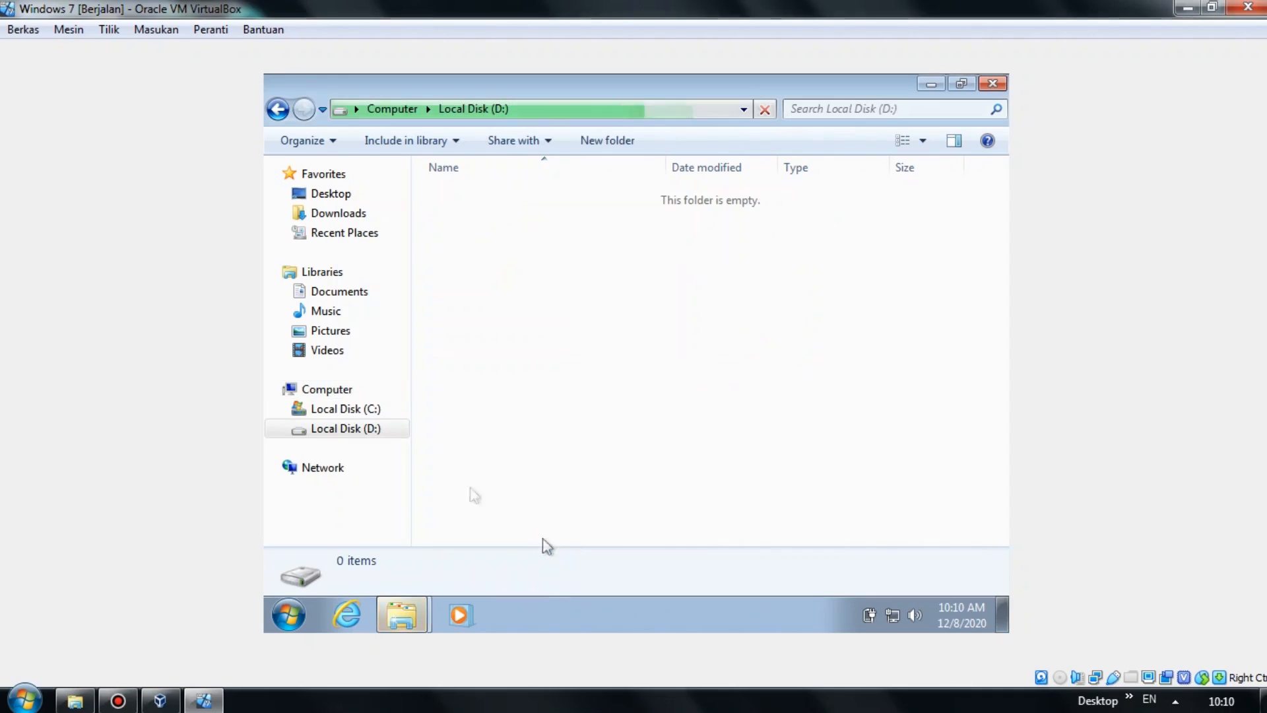
Close the AutoPlay prompt, browse the drives and libraries, close Explorer, and refresh the desktop.
left_click(370, 409)
left_click(367, 429)
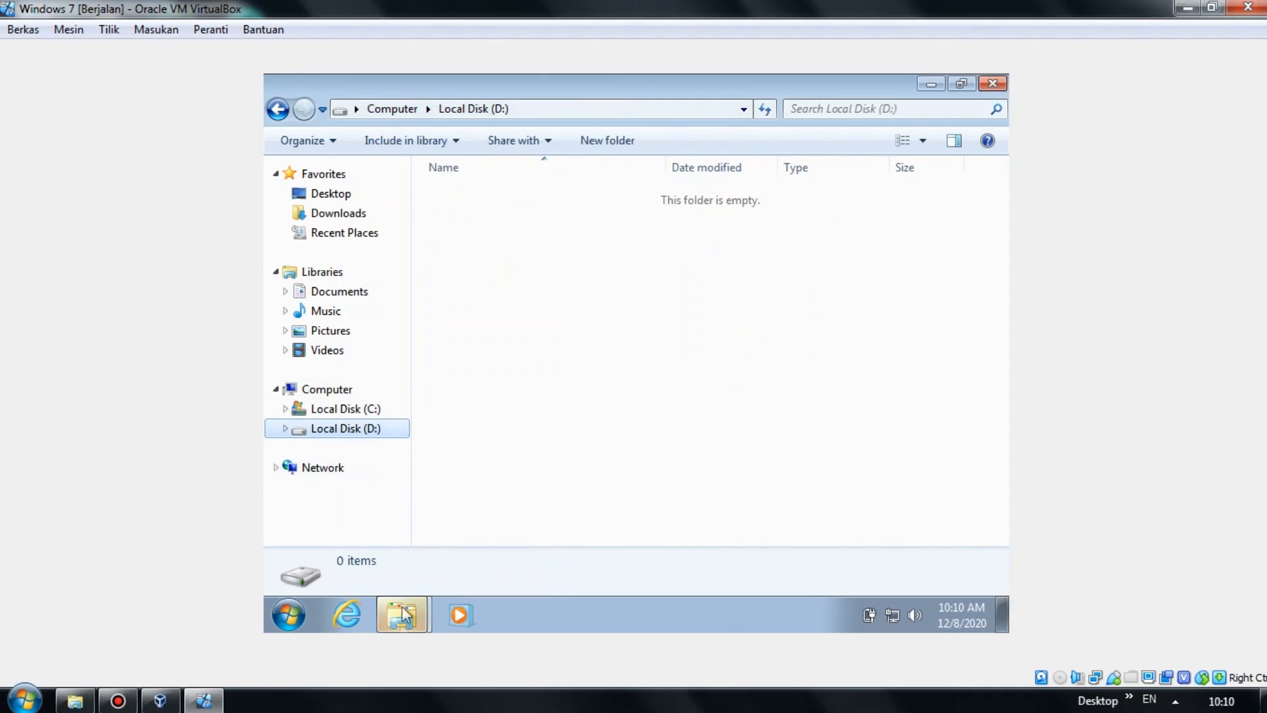
mouse_move(404, 601)
left_click(409, 576)
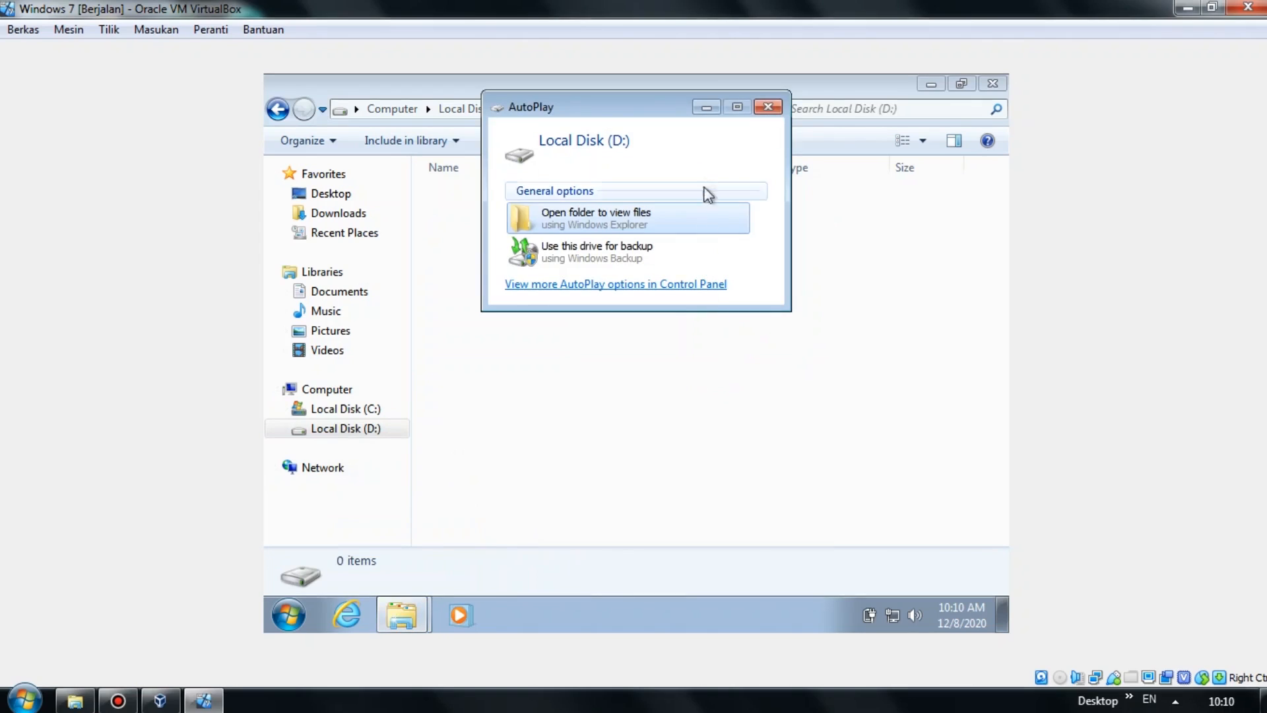
left_click(768, 107)
left_click(368, 411)
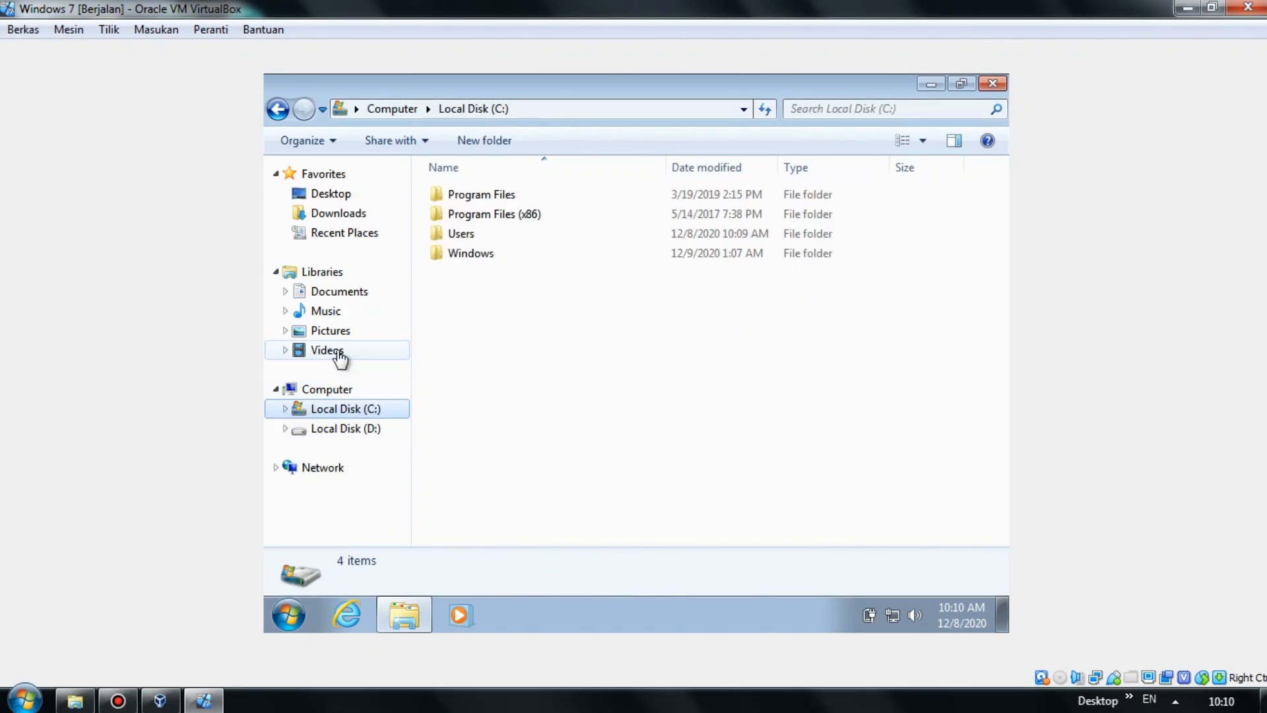
left_click(338, 350)
left_click(337, 330)
left_click(340, 311)
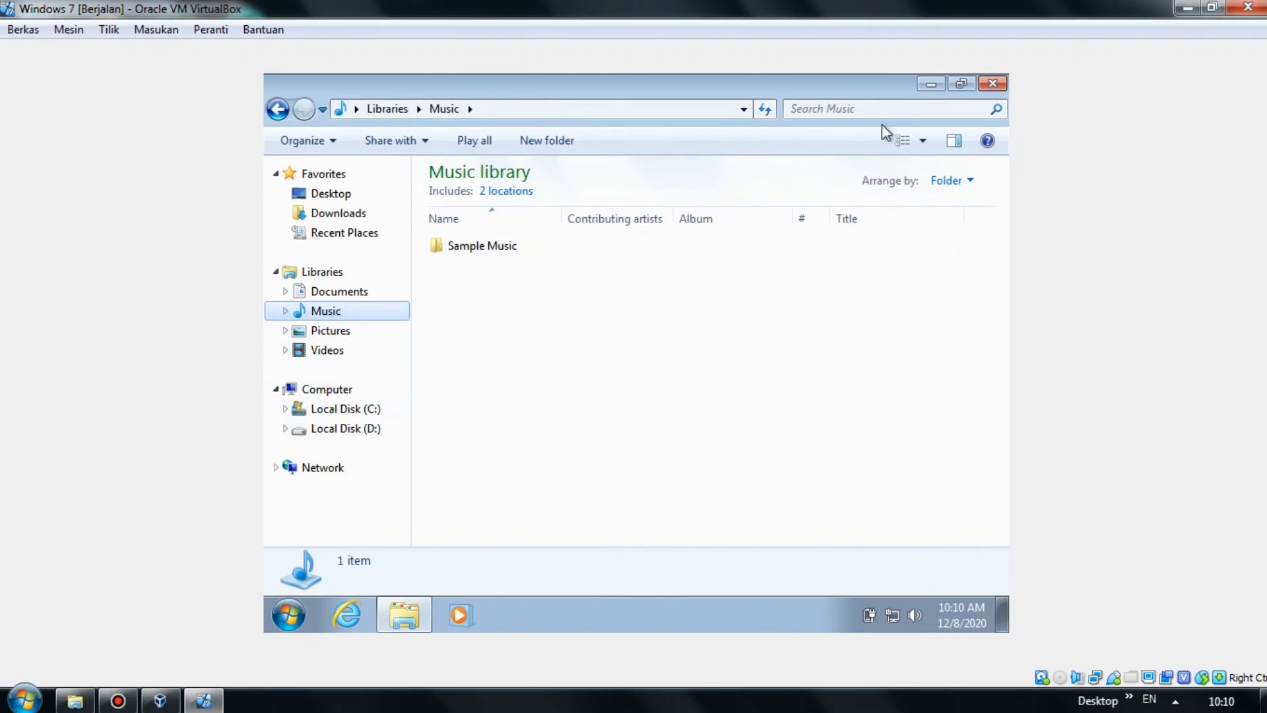
left_click(991, 83)
right_click(807, 145)
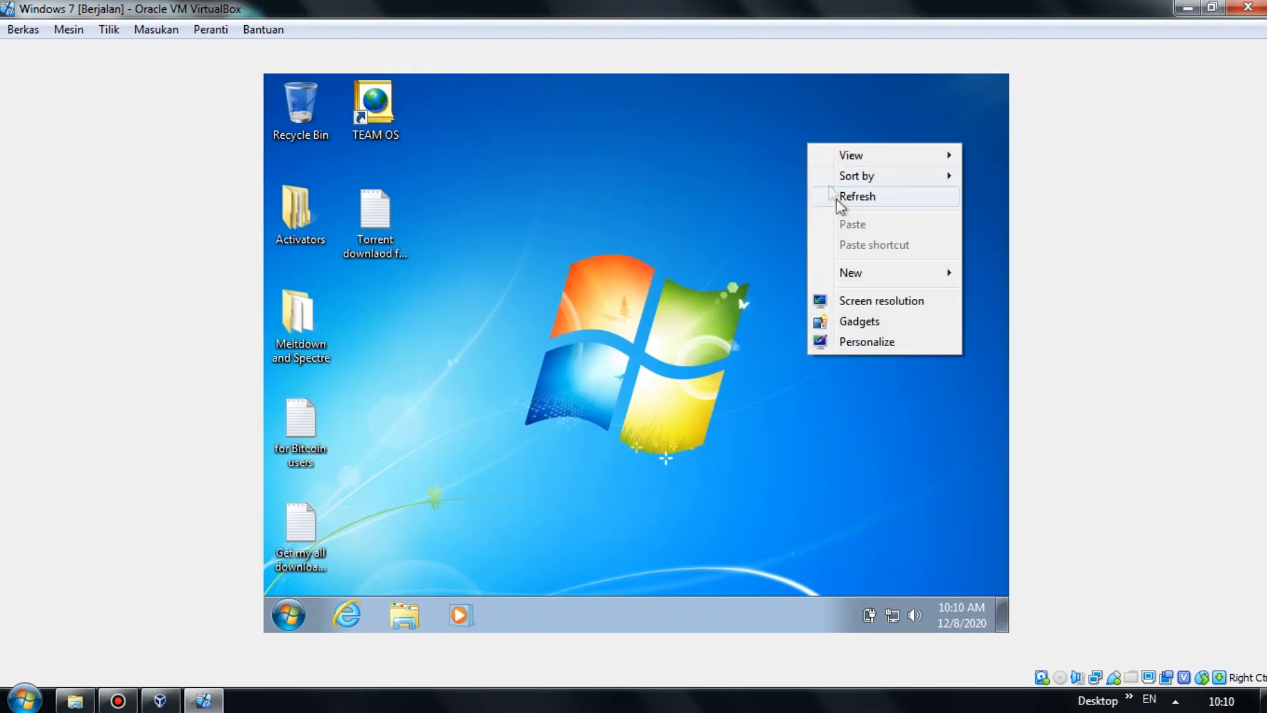
left_click(846, 202)
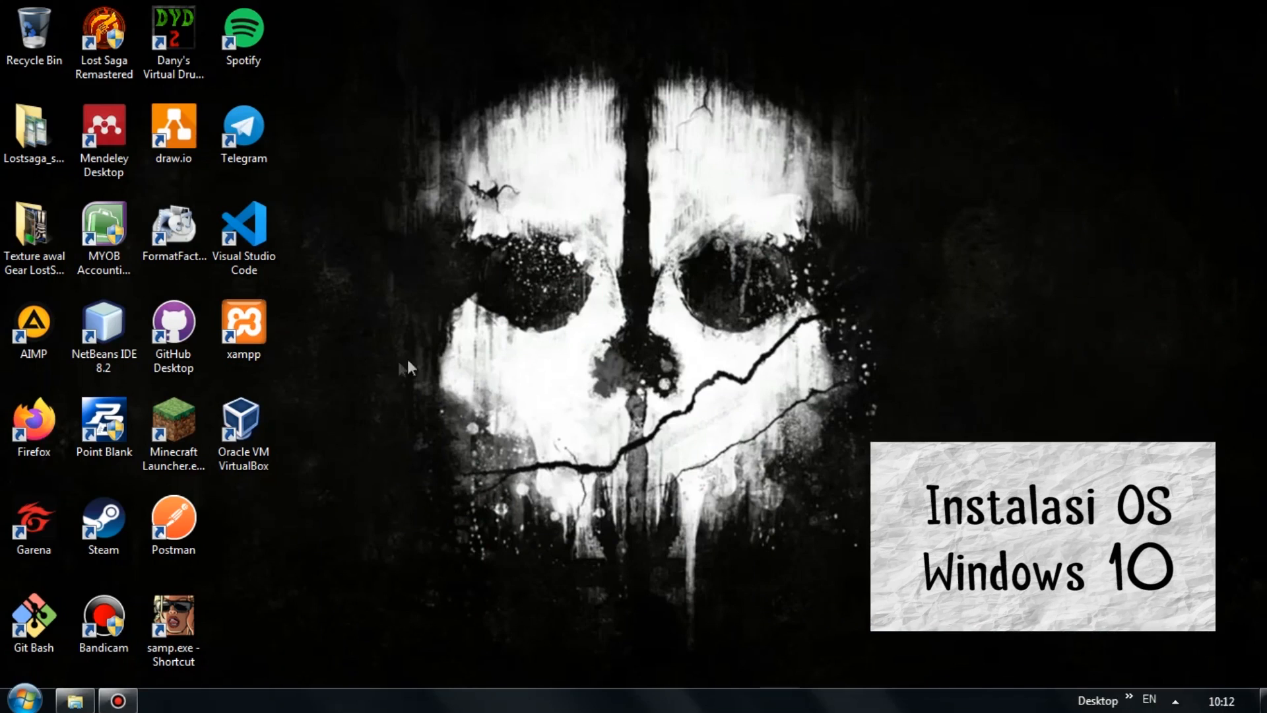
Launch Oracle VM VirtualBox from its desktop shortcut.
double_click(267, 461)
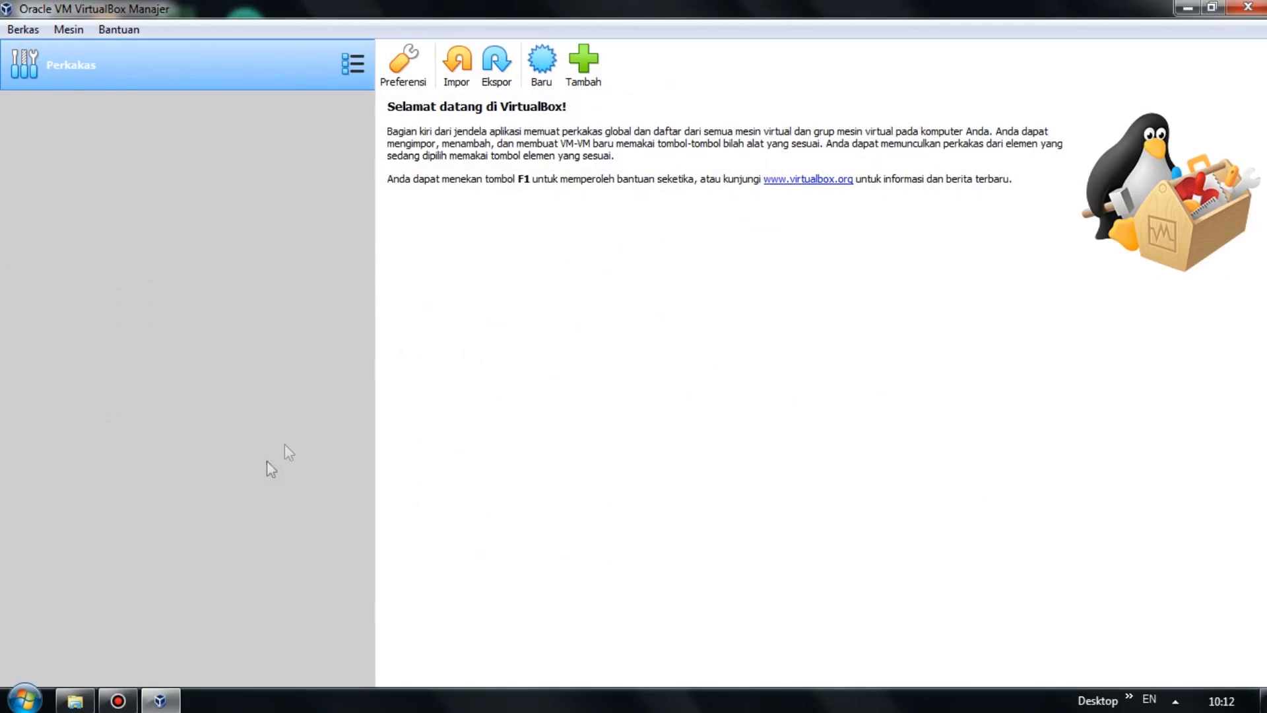
Start a new VM named 'Windows 10' with type Microsoft Windows, version Windows 10 (64-bit).
left_click(541, 79)
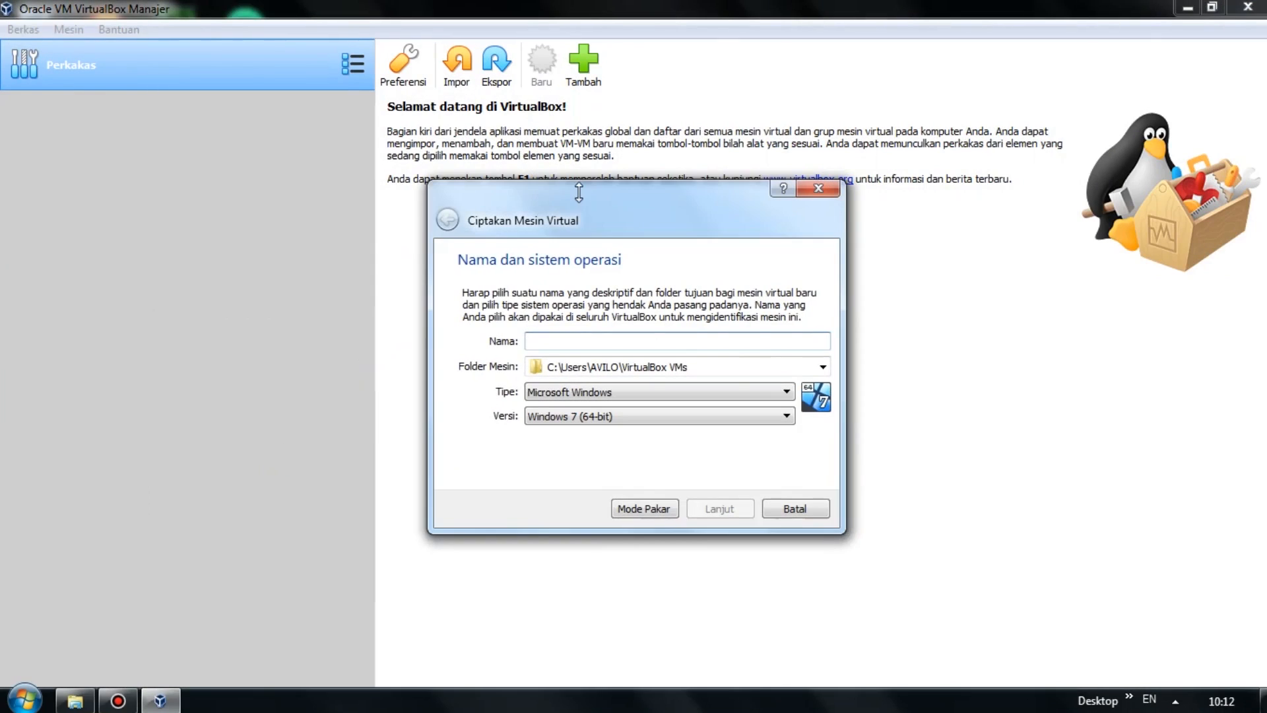
type("Win")
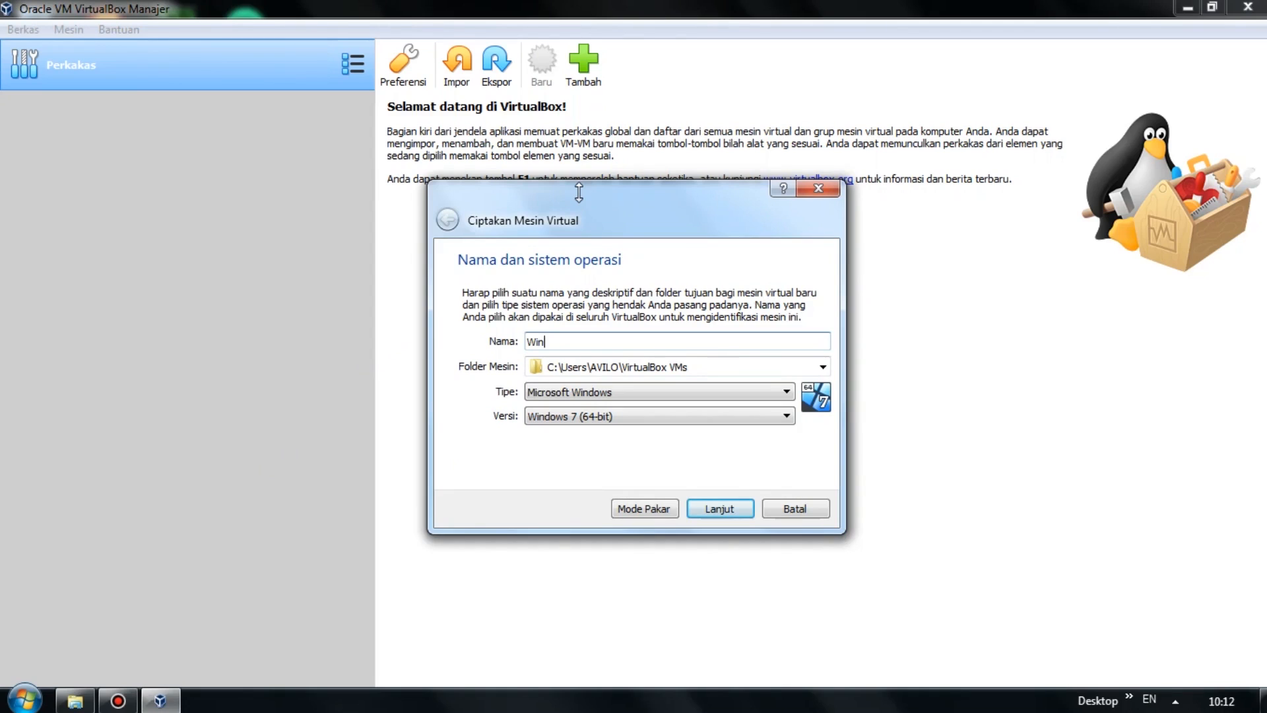
type("dows 10")
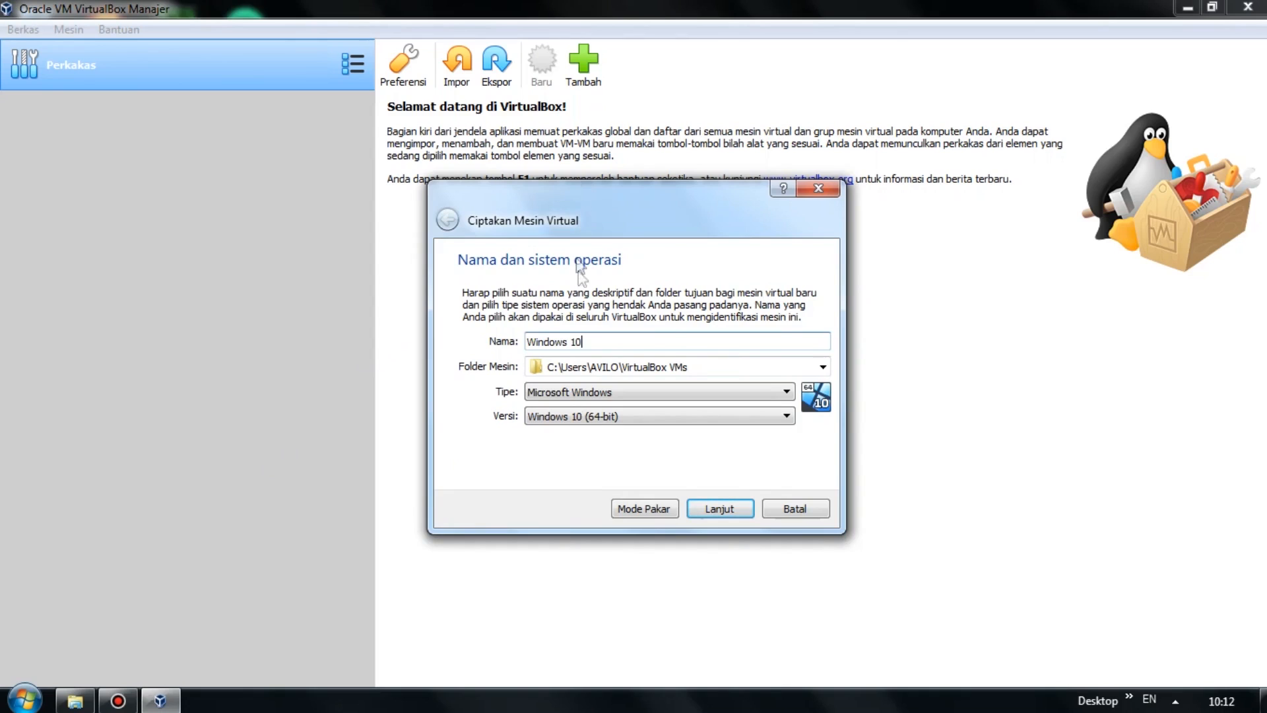
left_click(586, 392)
left_click(585, 388)
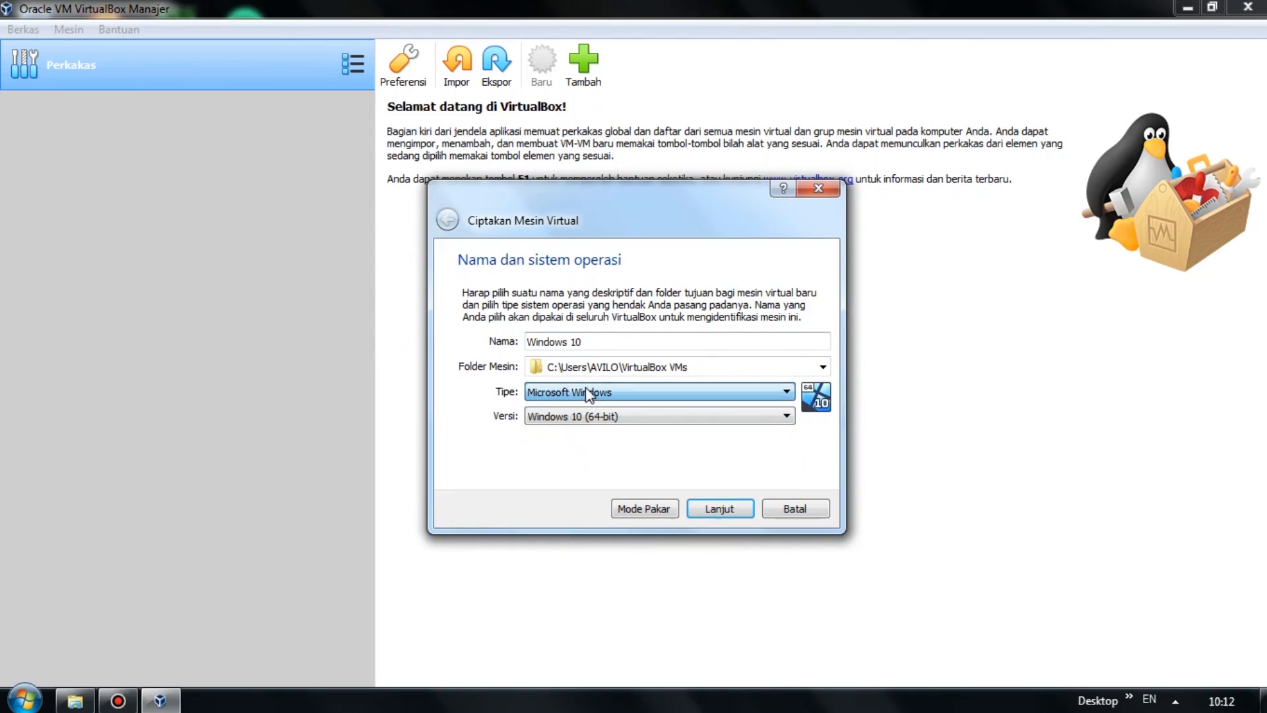
left_click(567, 417)
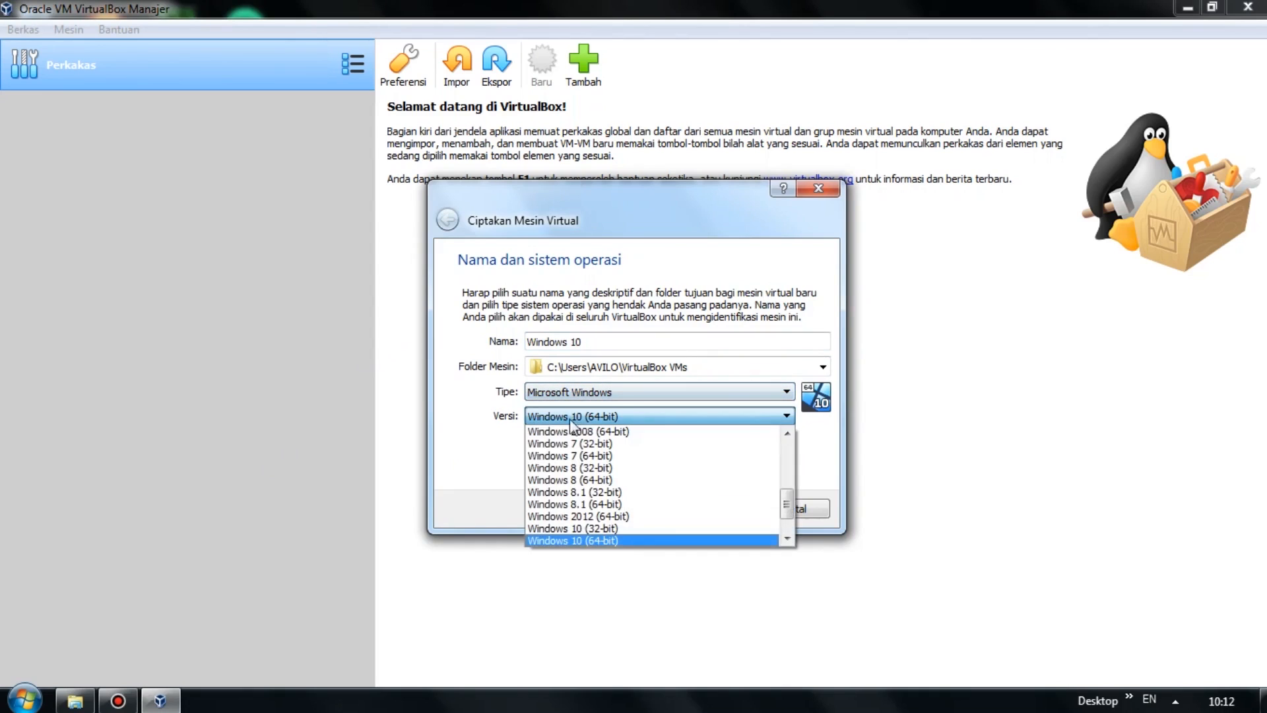
left_click(635, 543)
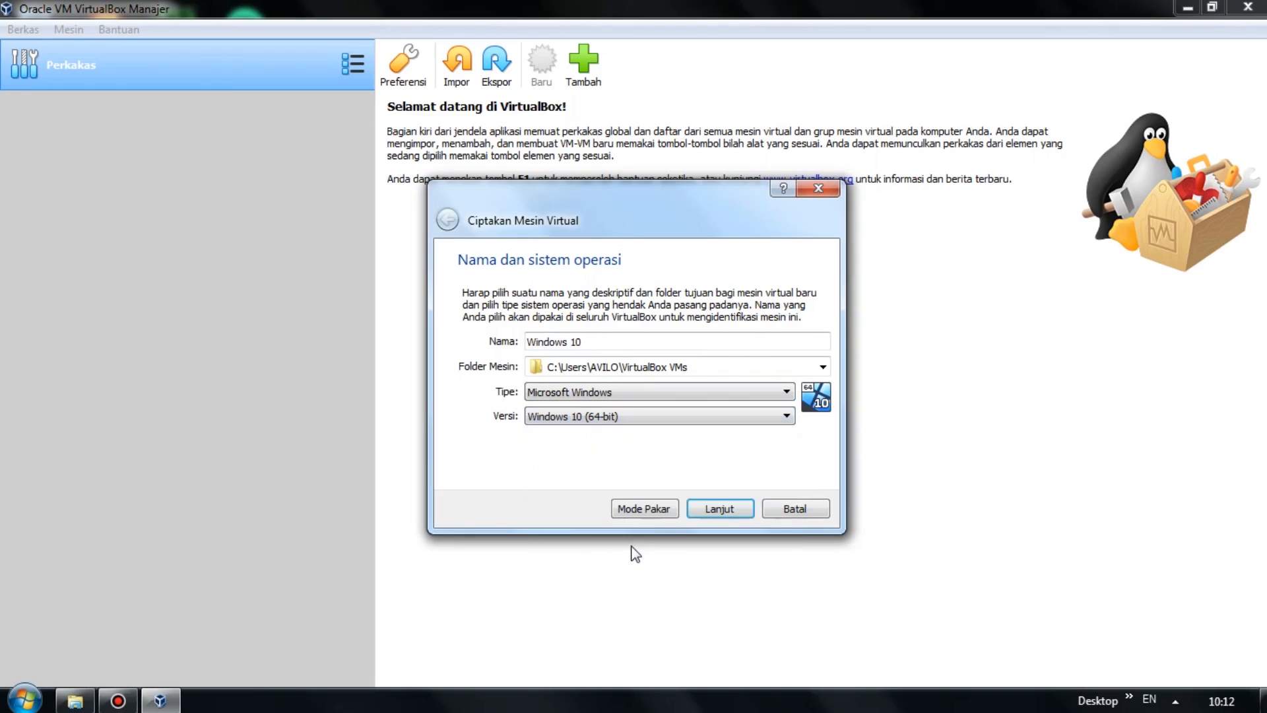
Keep 2048 MB memory and create a dynamically allocated 50 GB VDI disk.
left_click(730, 510)
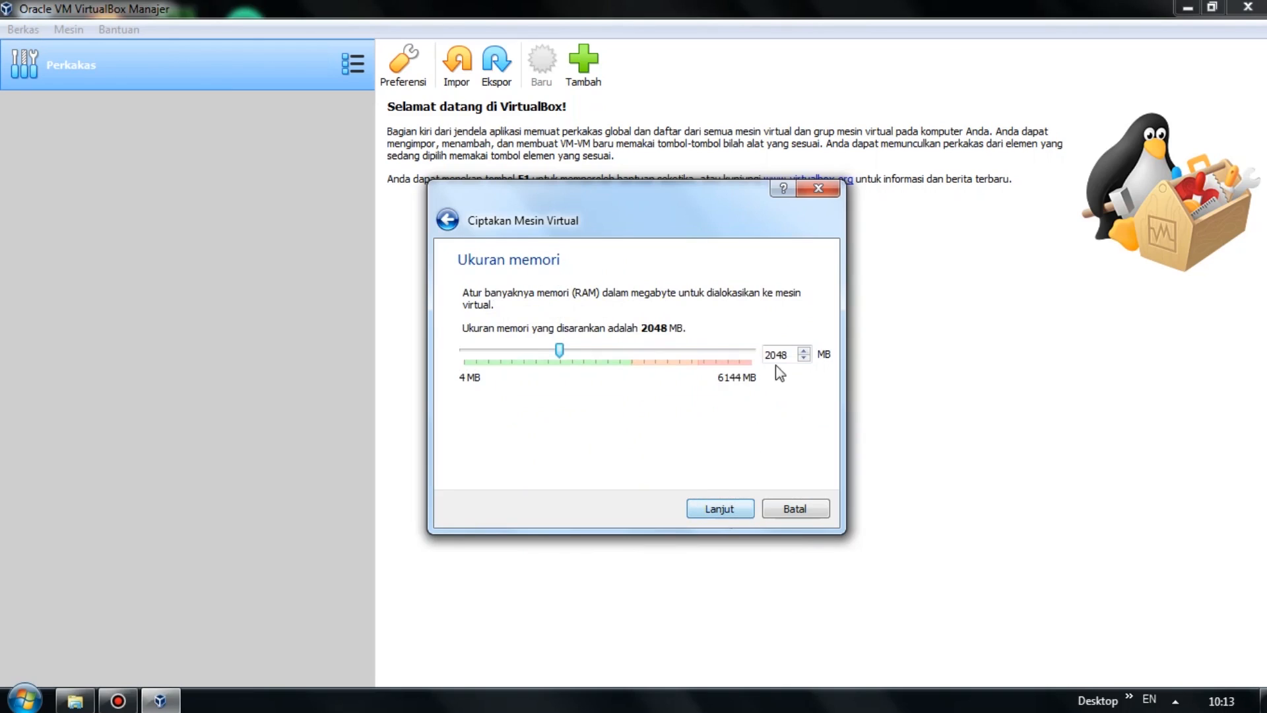
left_click(728, 513)
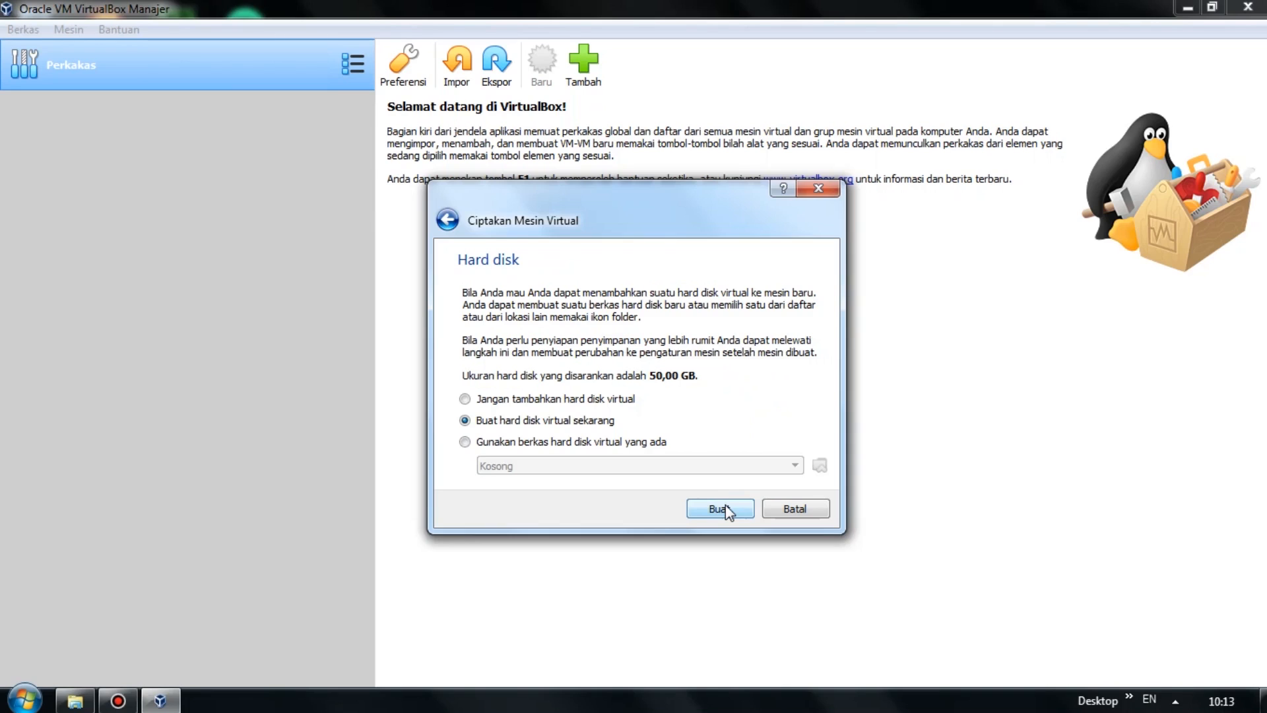
left_click(724, 509)
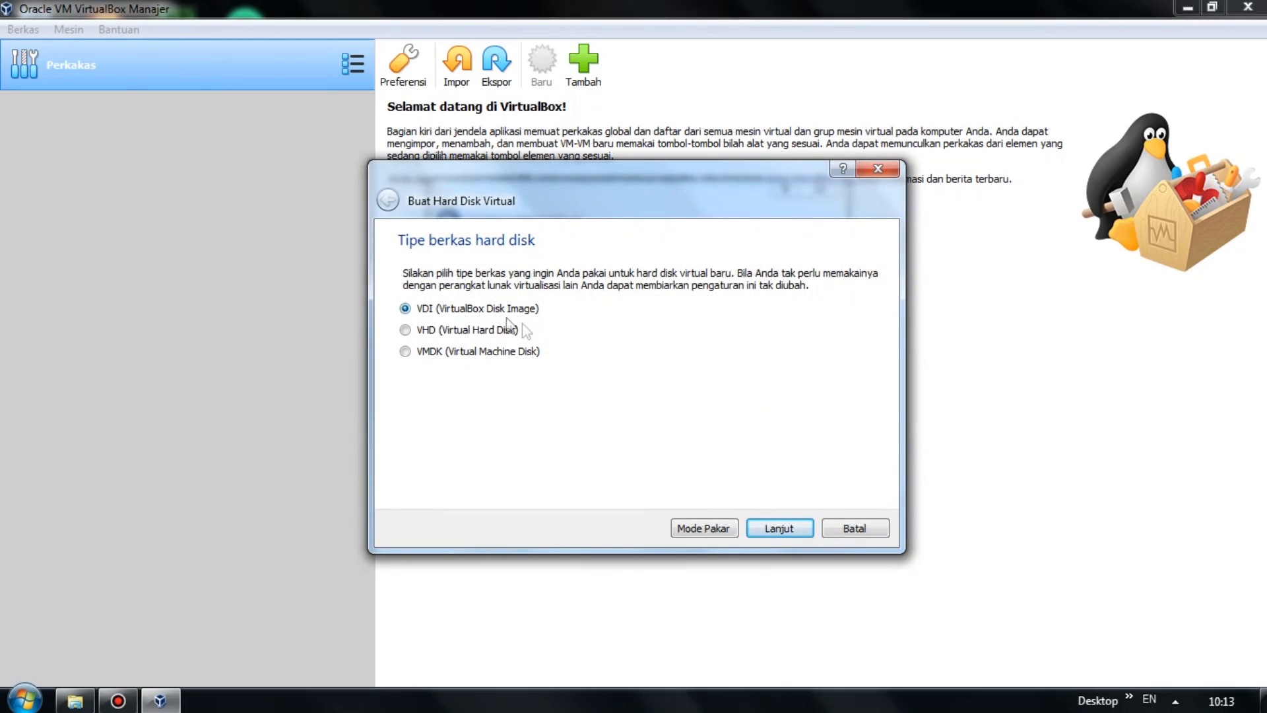
left_click(779, 530)
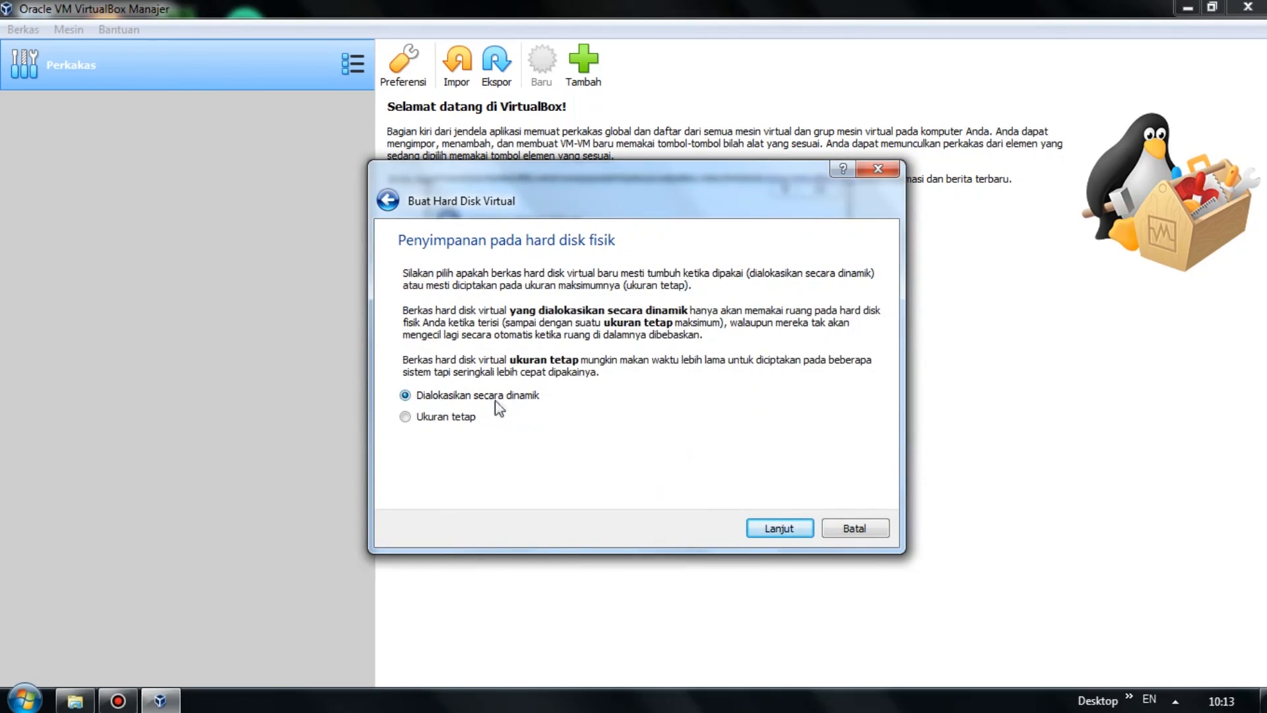
left_click(776, 531)
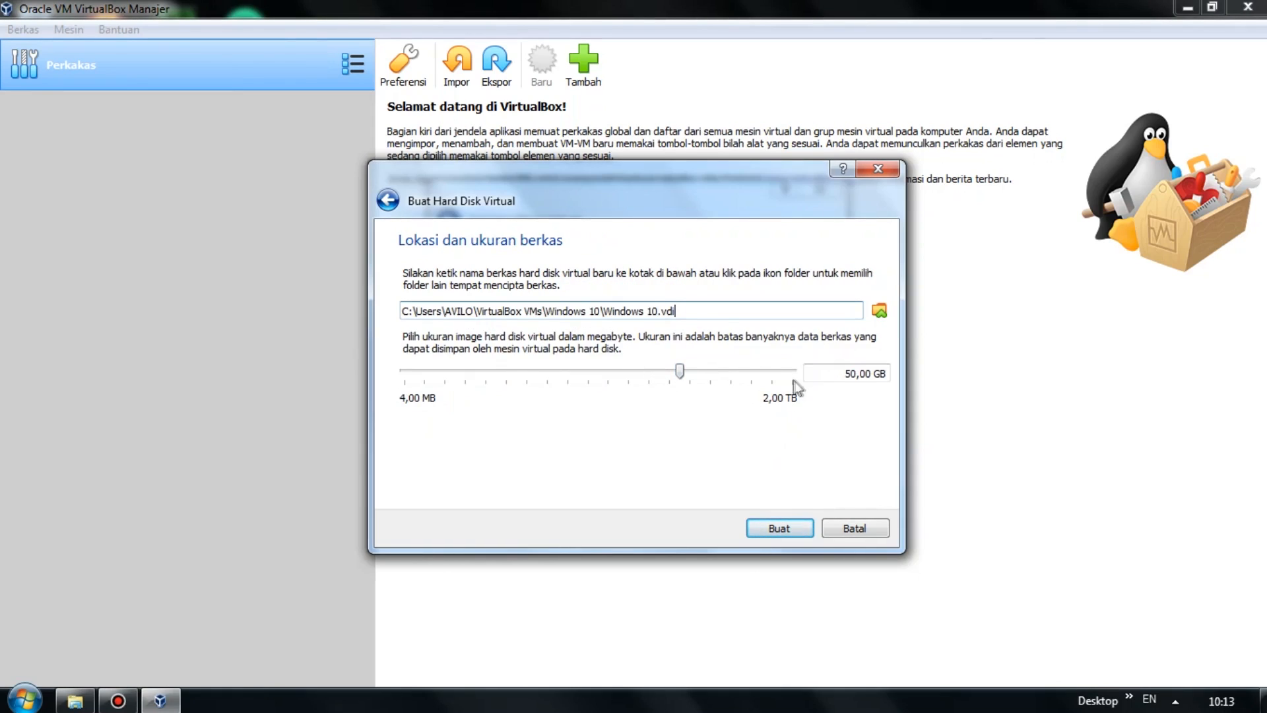
double_click(863, 376)
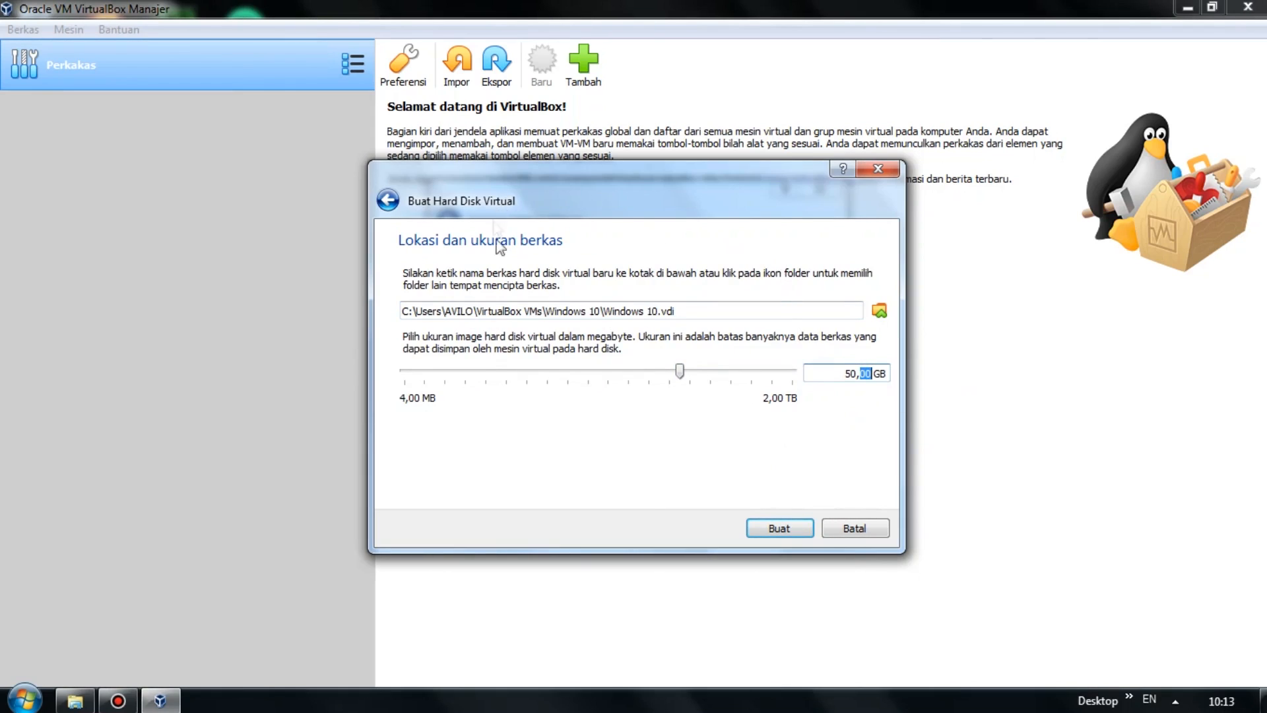
left_click(811, 373)
left_click(781, 529)
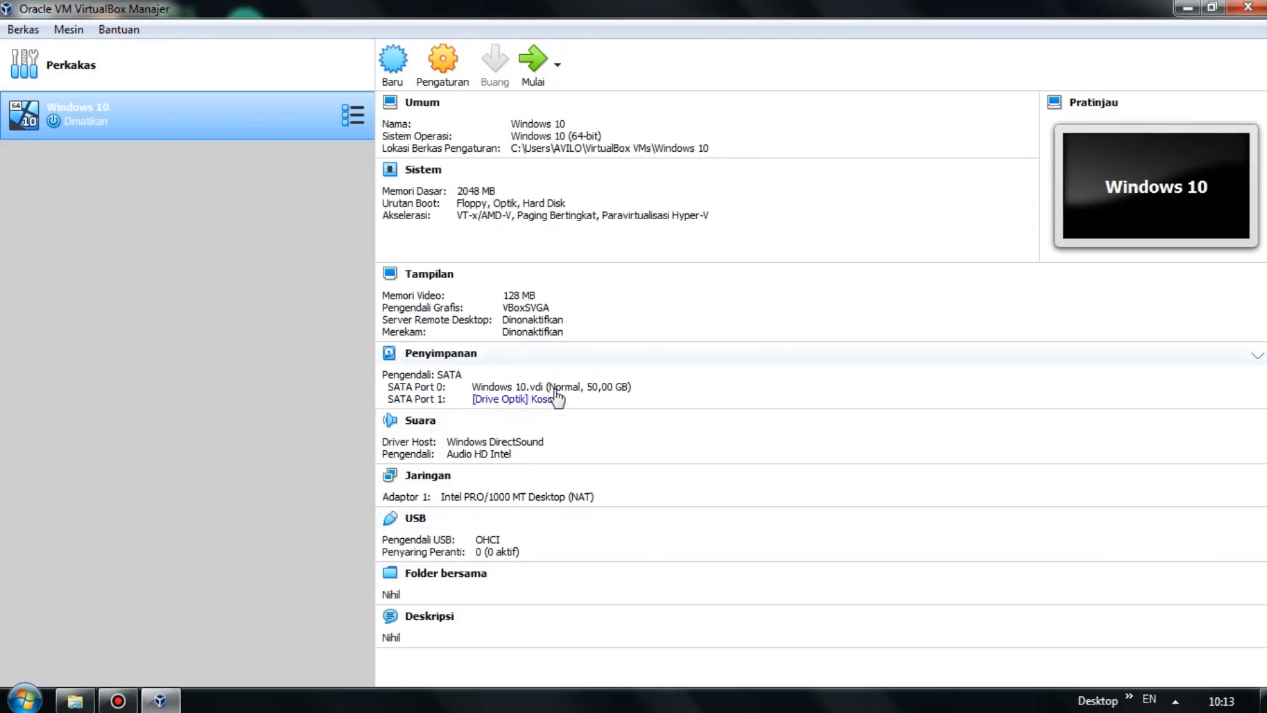
Attach the Windows 10 RS5 Pro ISO from the OS folder to the VM's empty optical drive.
right_click(244, 120)
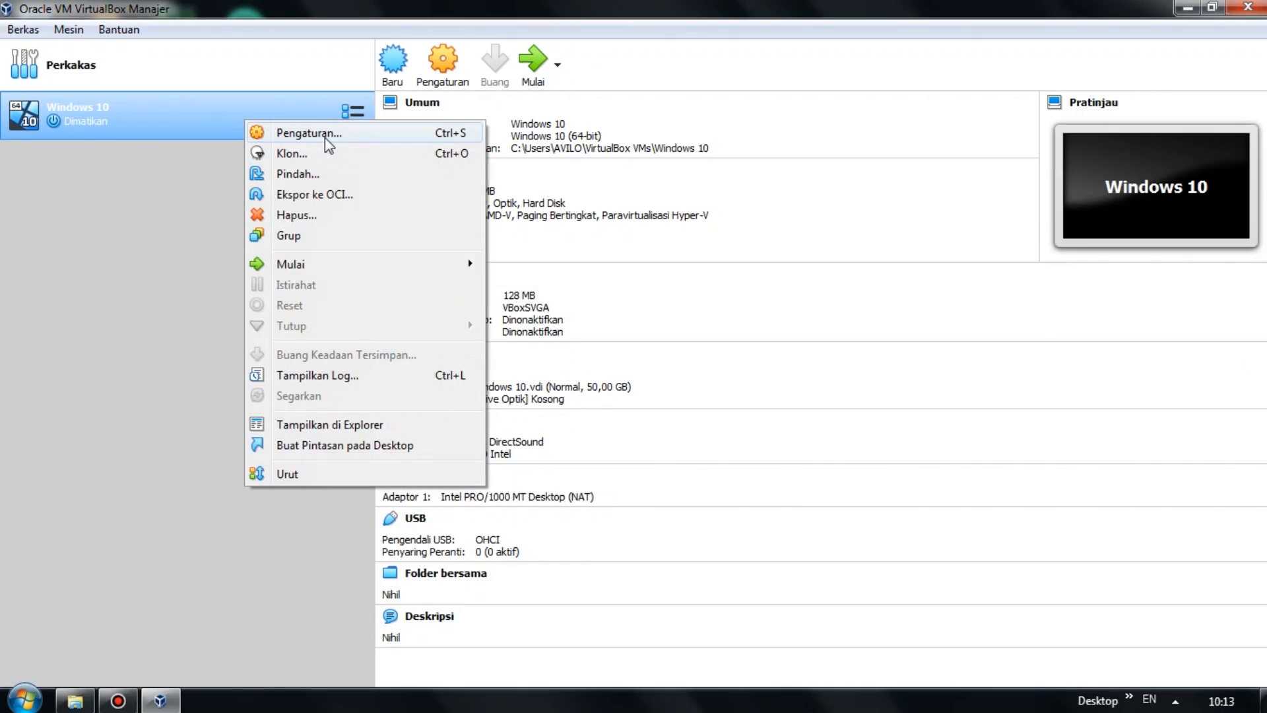
left_click(325, 139)
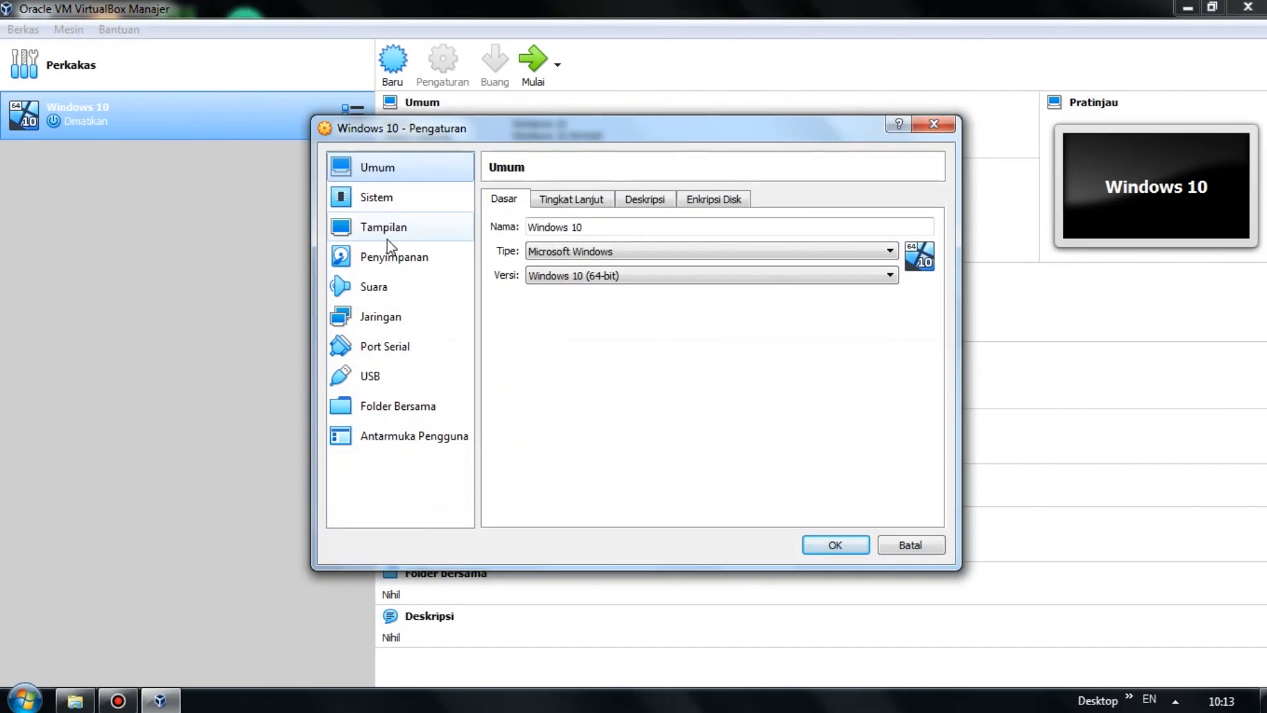
left_click(390, 257)
left_click(567, 264)
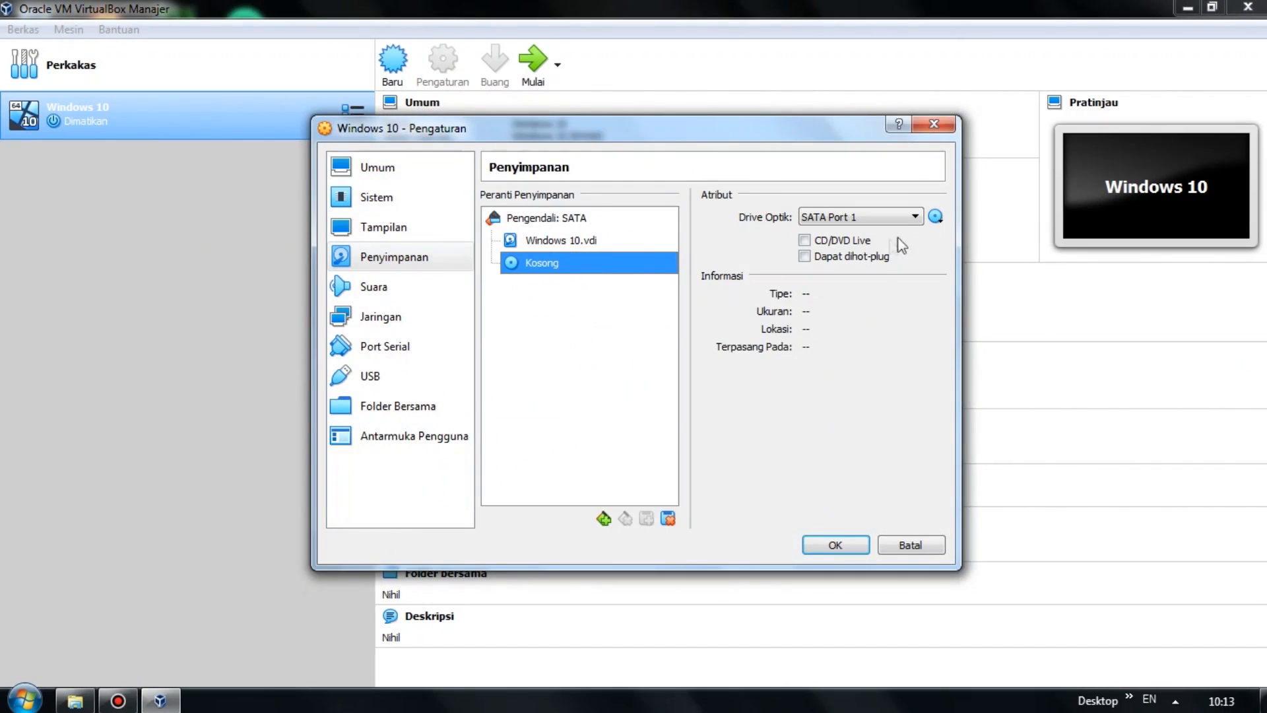
left_click(936, 216)
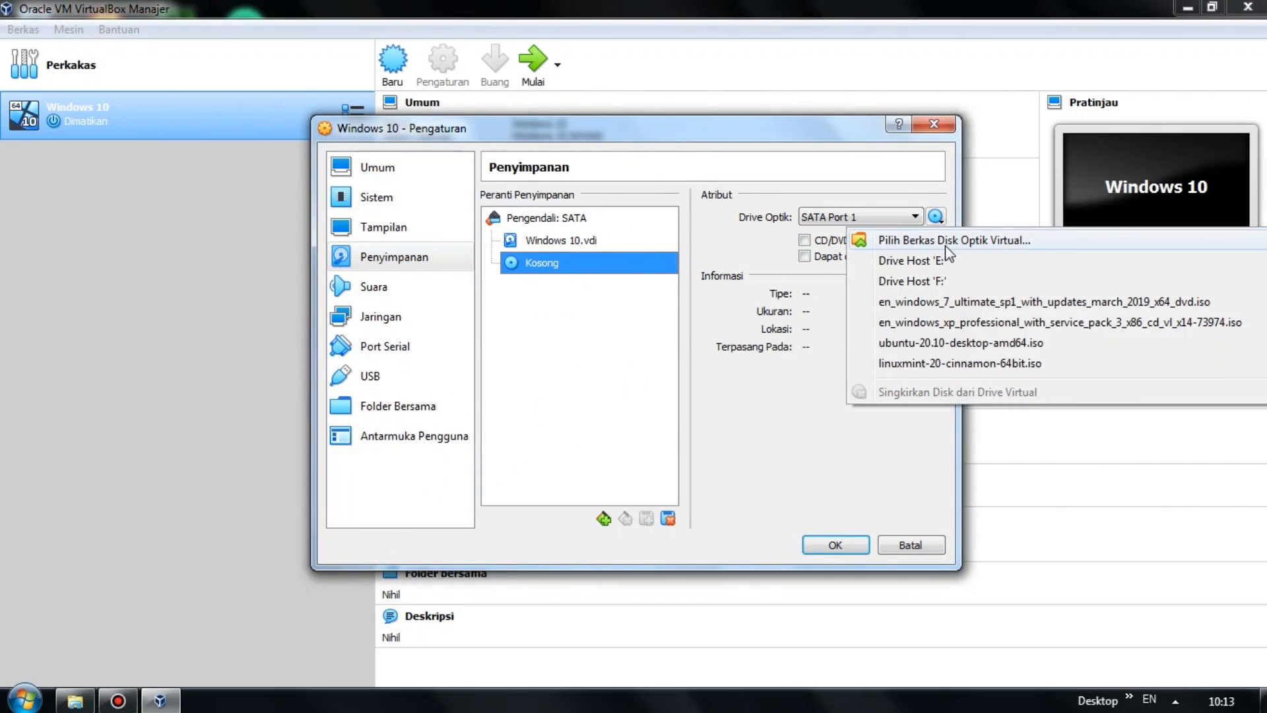
left_click(946, 246)
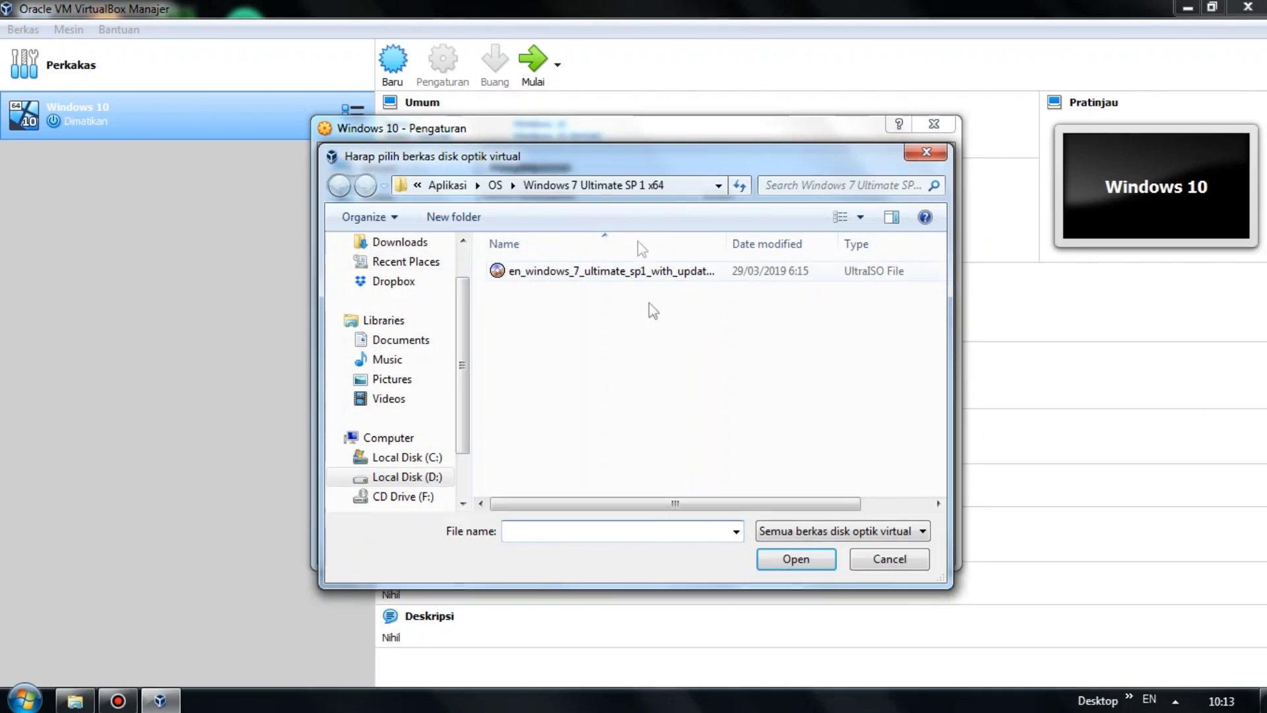
left_click(496, 186)
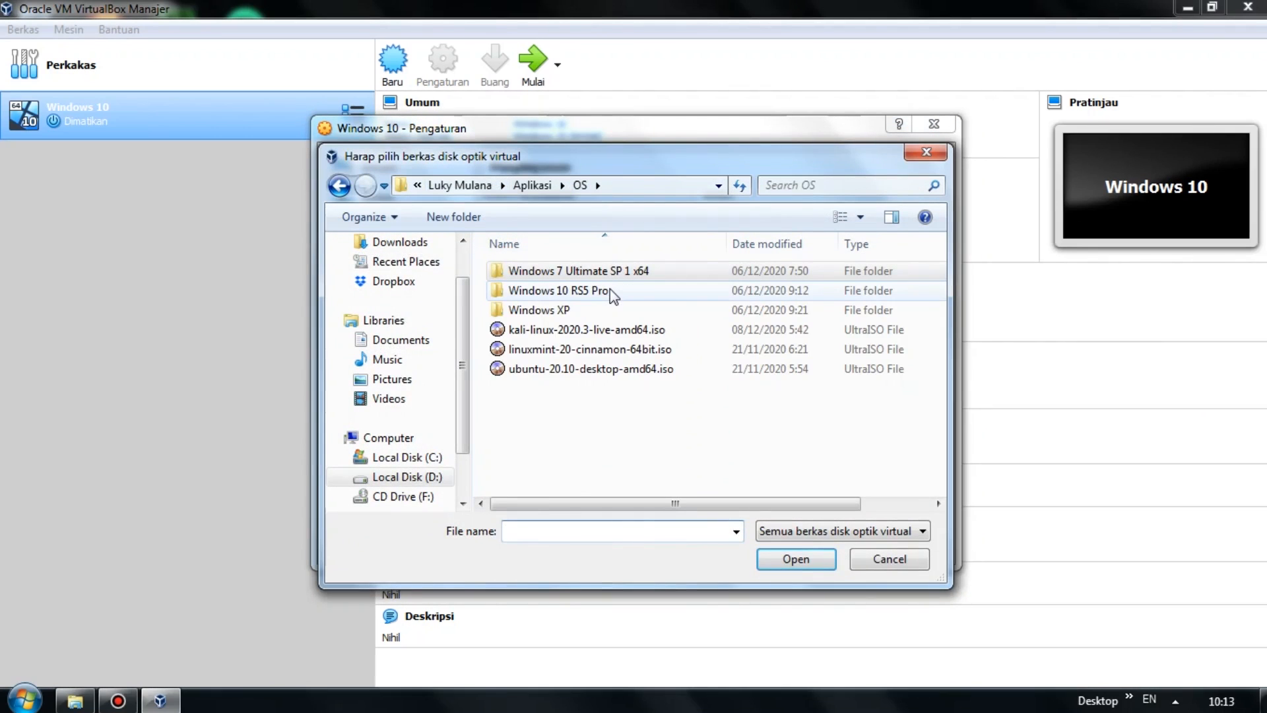
left_click(638, 301)
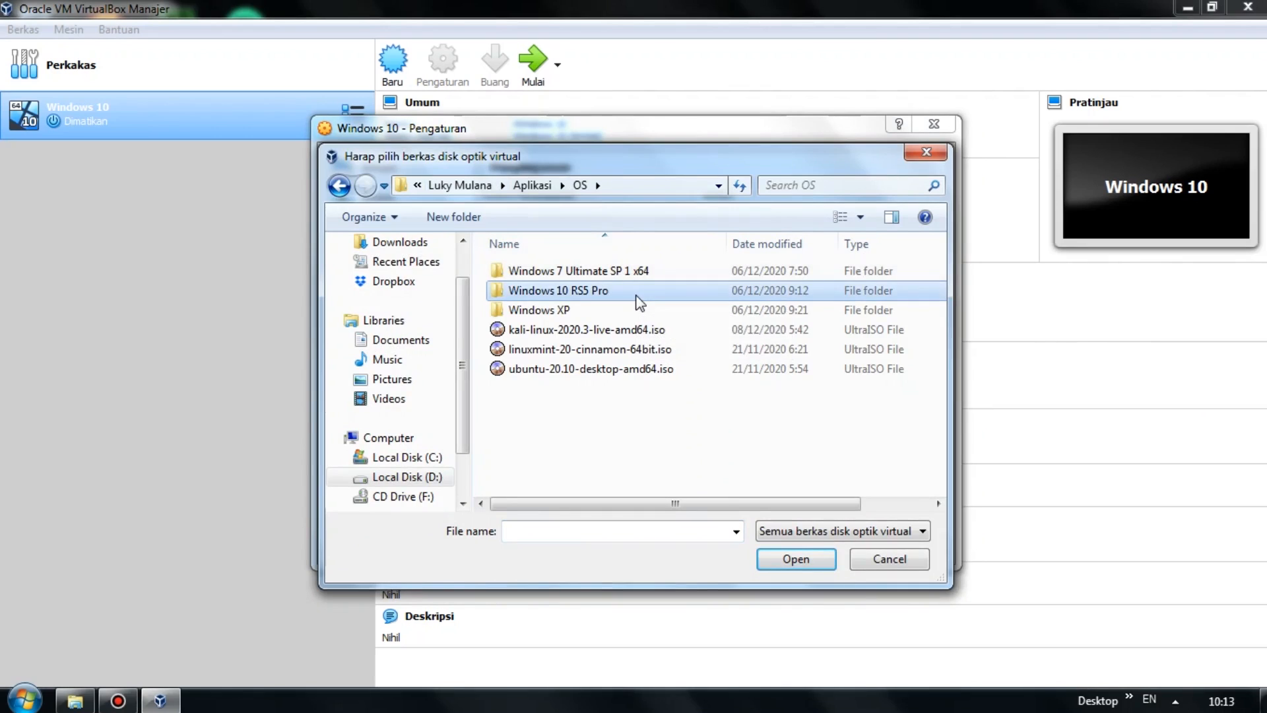
double_click(638, 302)
left_click(662, 276)
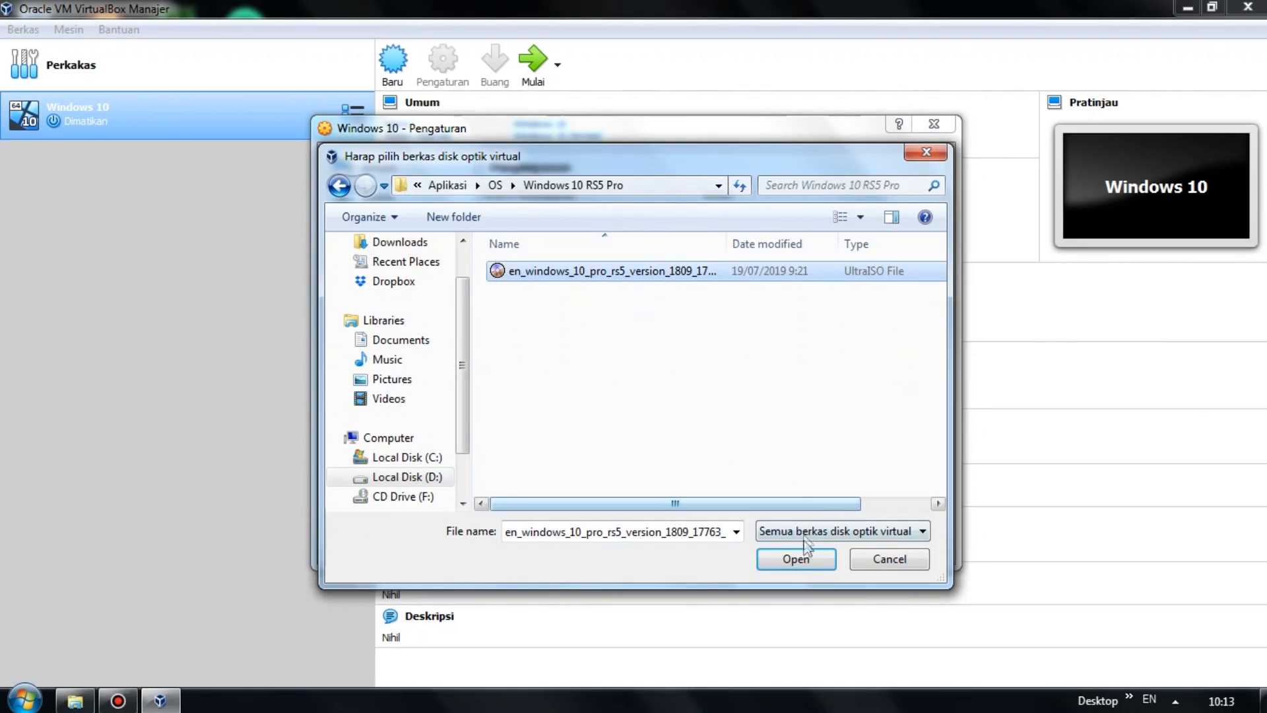
left_click(806, 560)
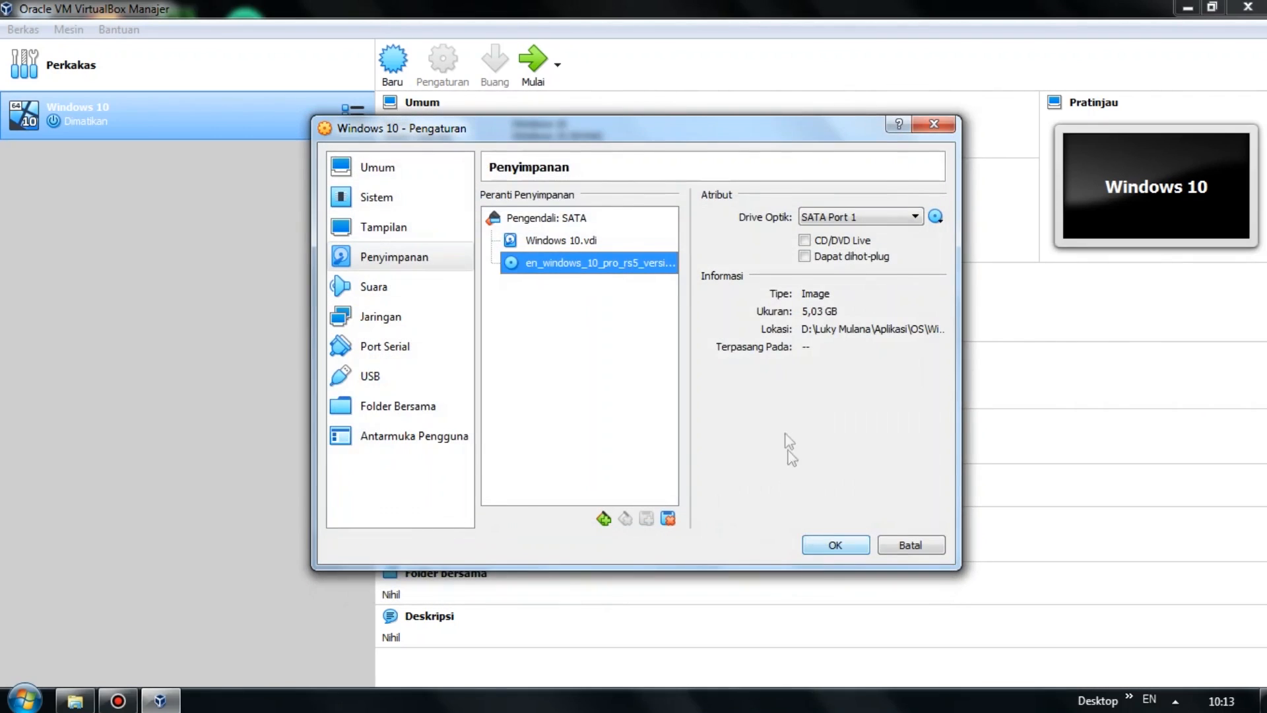
Move Optik to the top of the boot order in Sistem and save the settings.
left_click(397, 204)
left_click(632, 284)
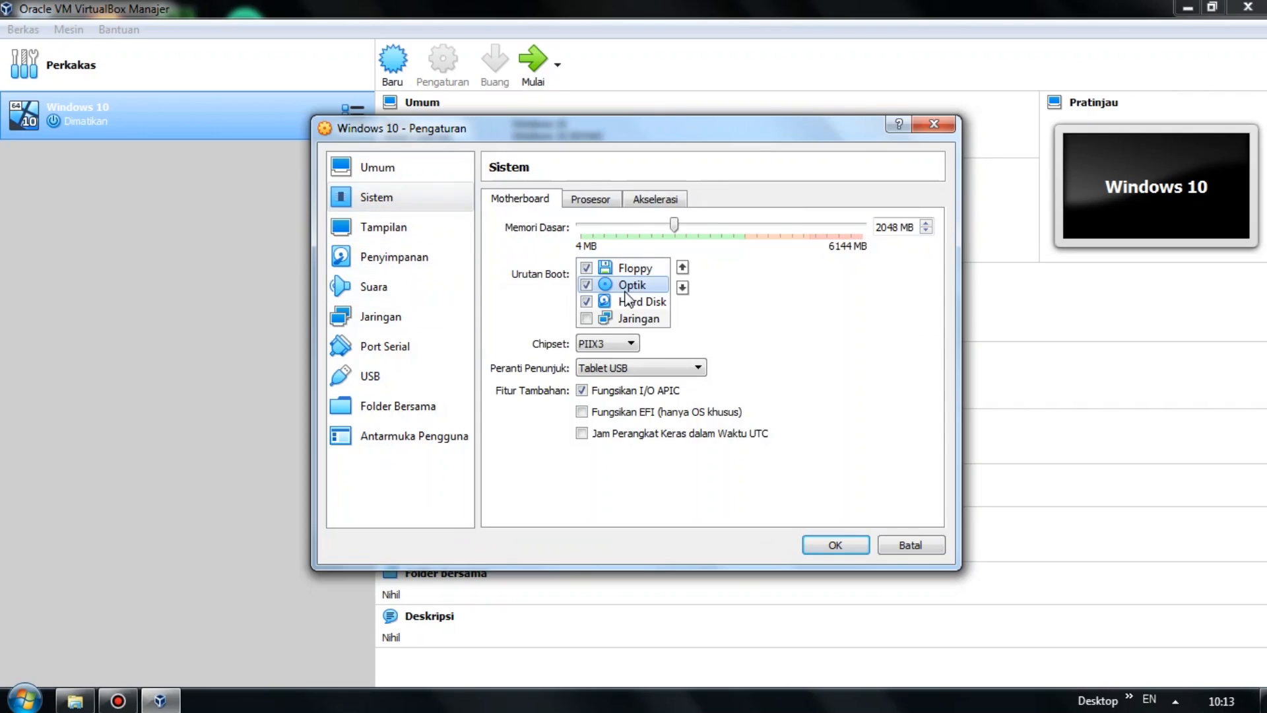
left_click(682, 269)
left_click(837, 545)
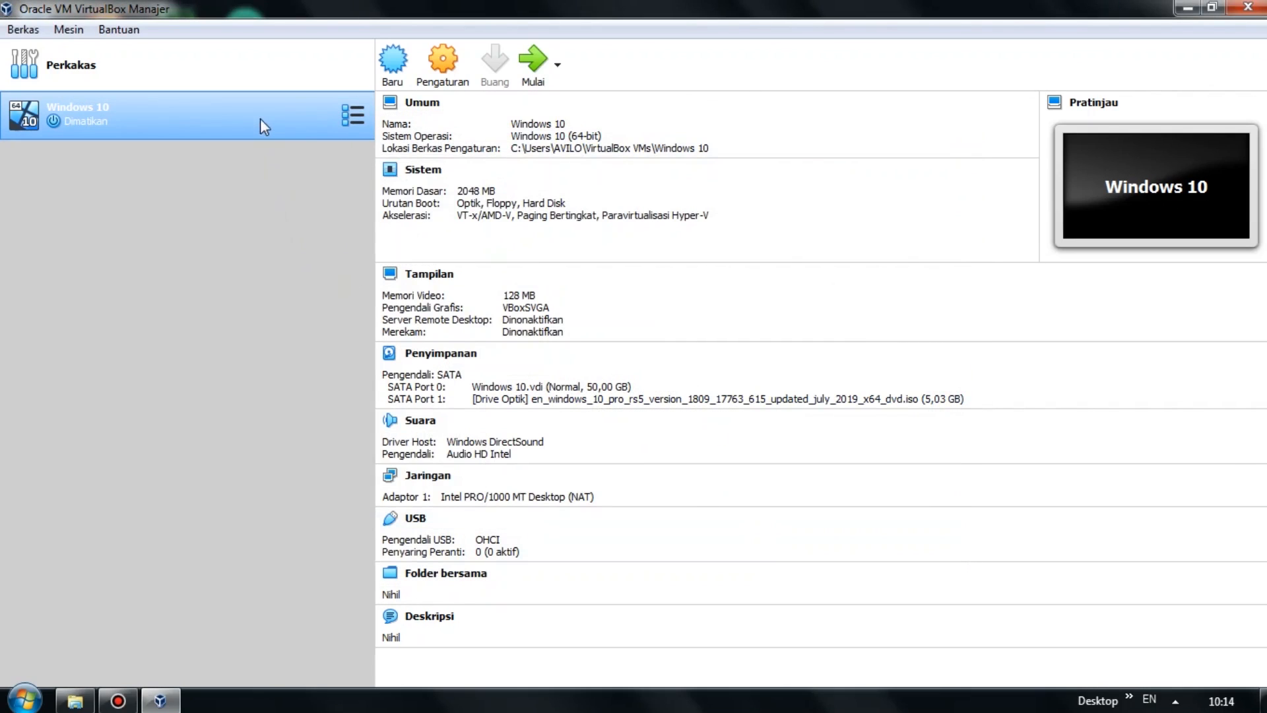
Start the Windows 10 VM maximized and accept Setup's default language and keyboard settings.
left_click(525, 78)
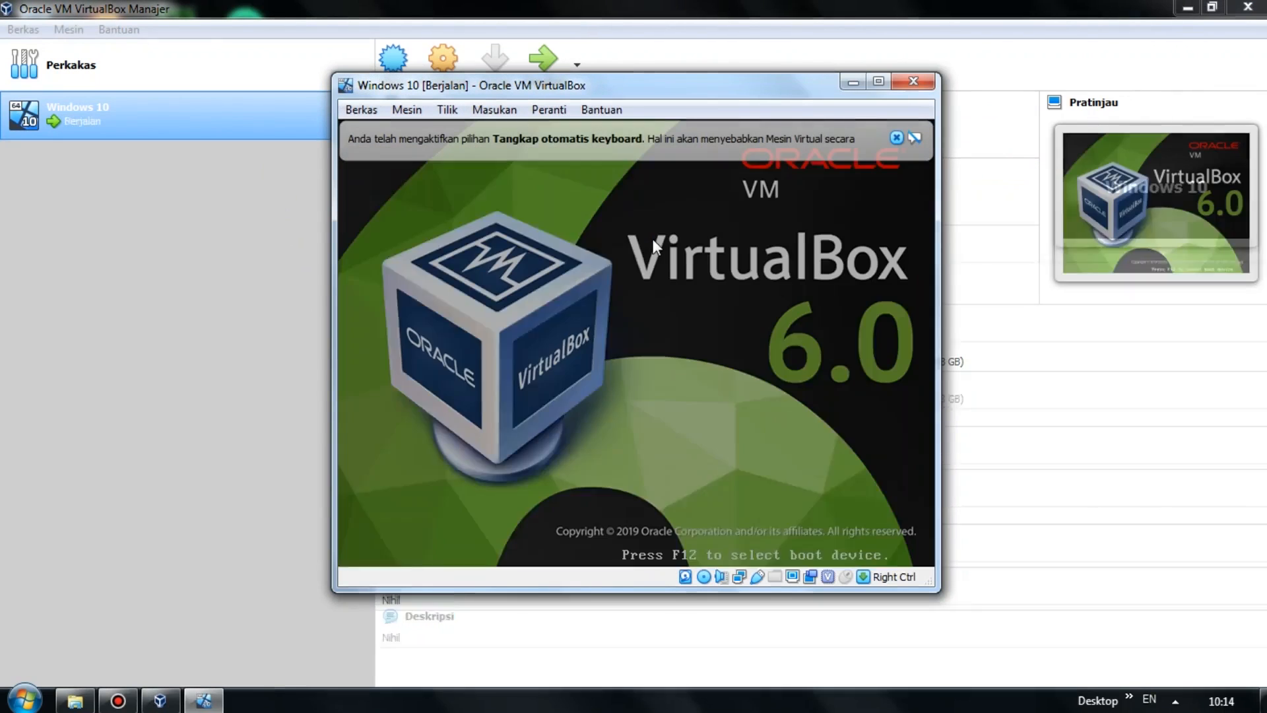
left_click(878, 80)
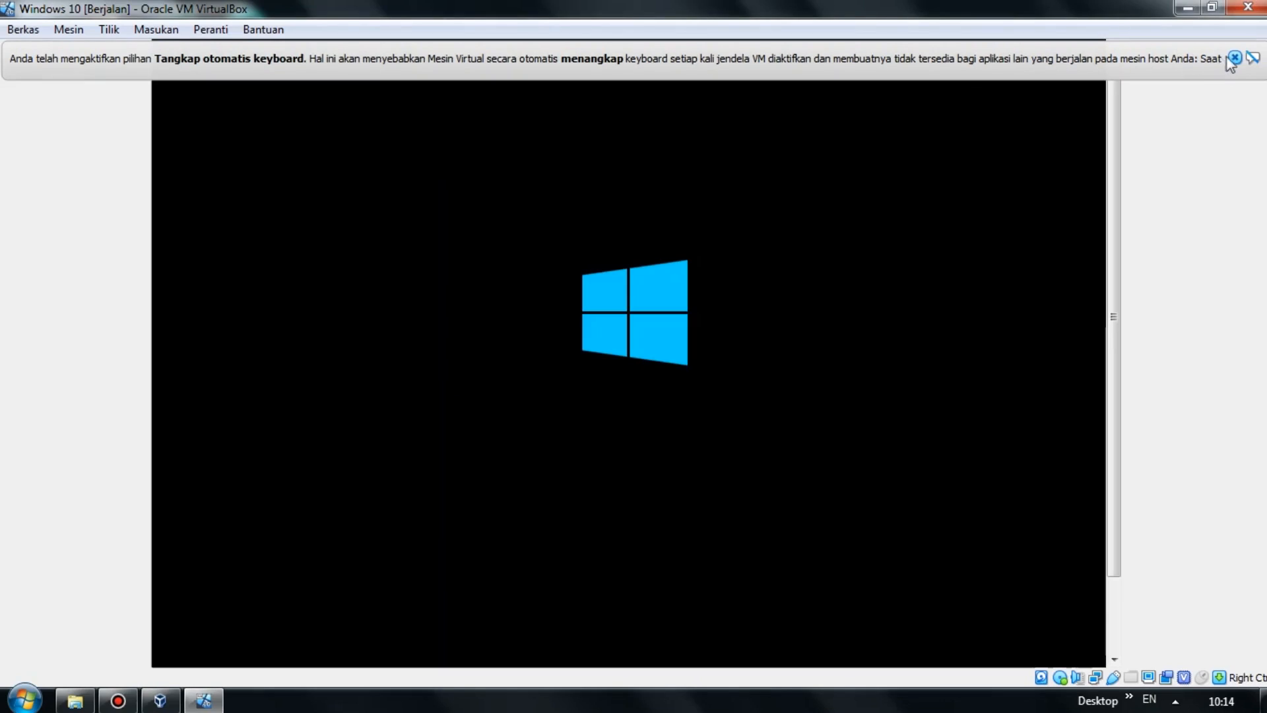
left_click(1234, 58)
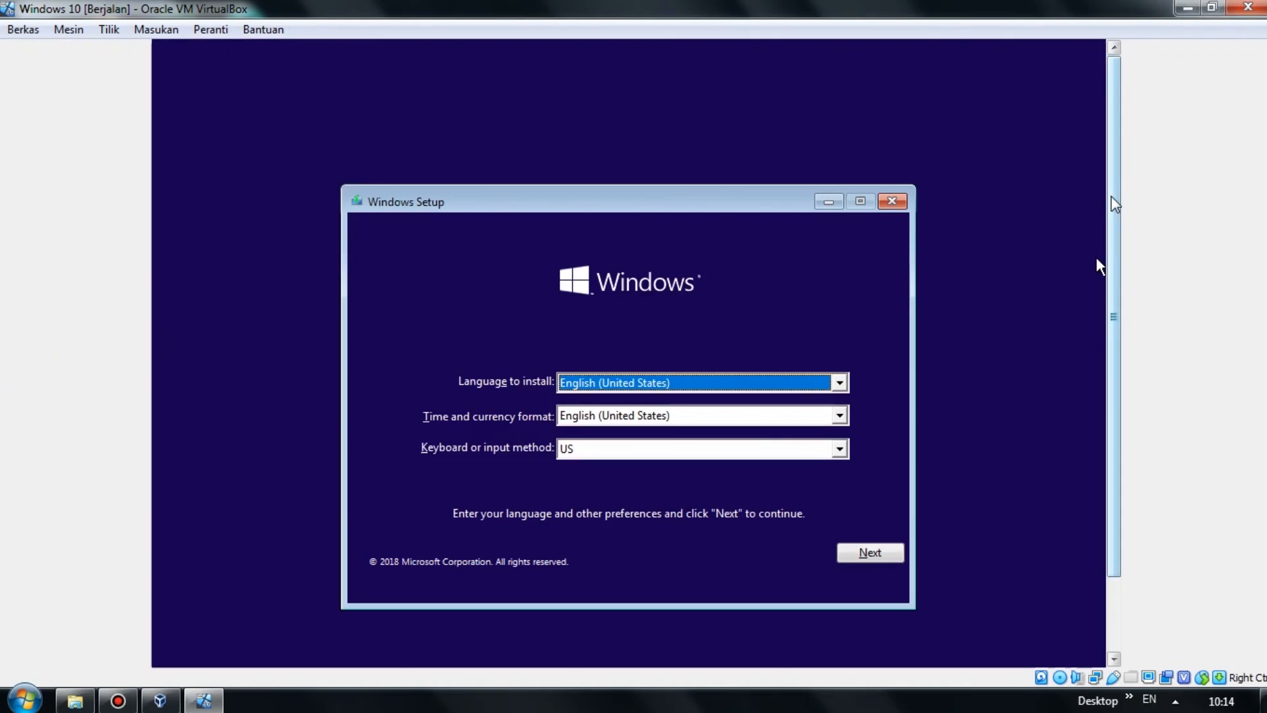
left_click_drag(1114, 205, 1115, 242)
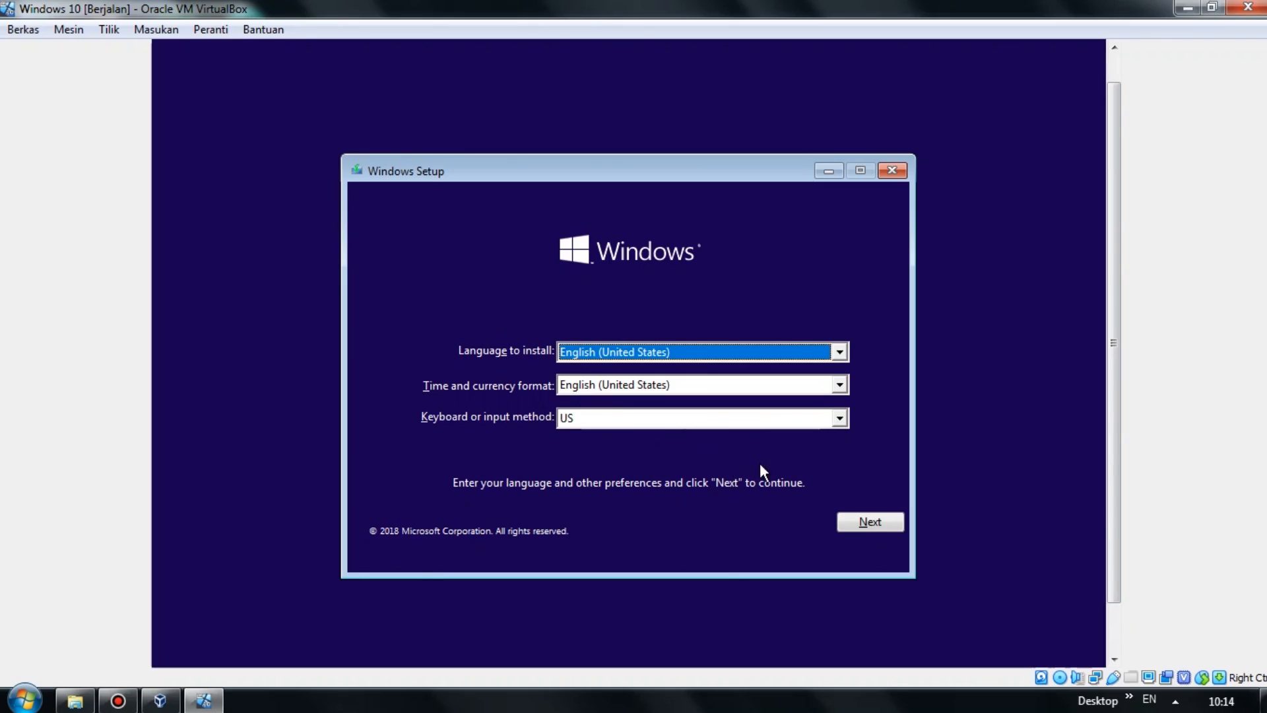
left_click(865, 524)
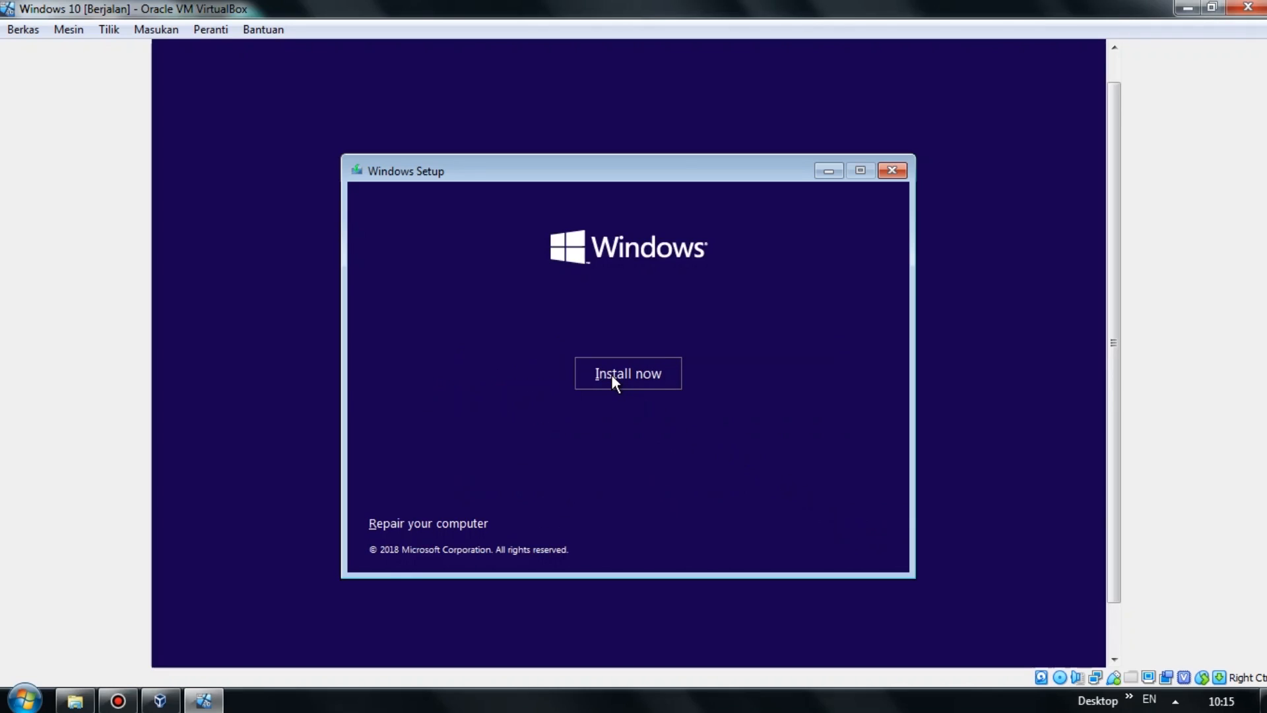
Choose Install now, accept the license terms, and pick Custom: Install Windows only (advanced).
left_click(611, 374)
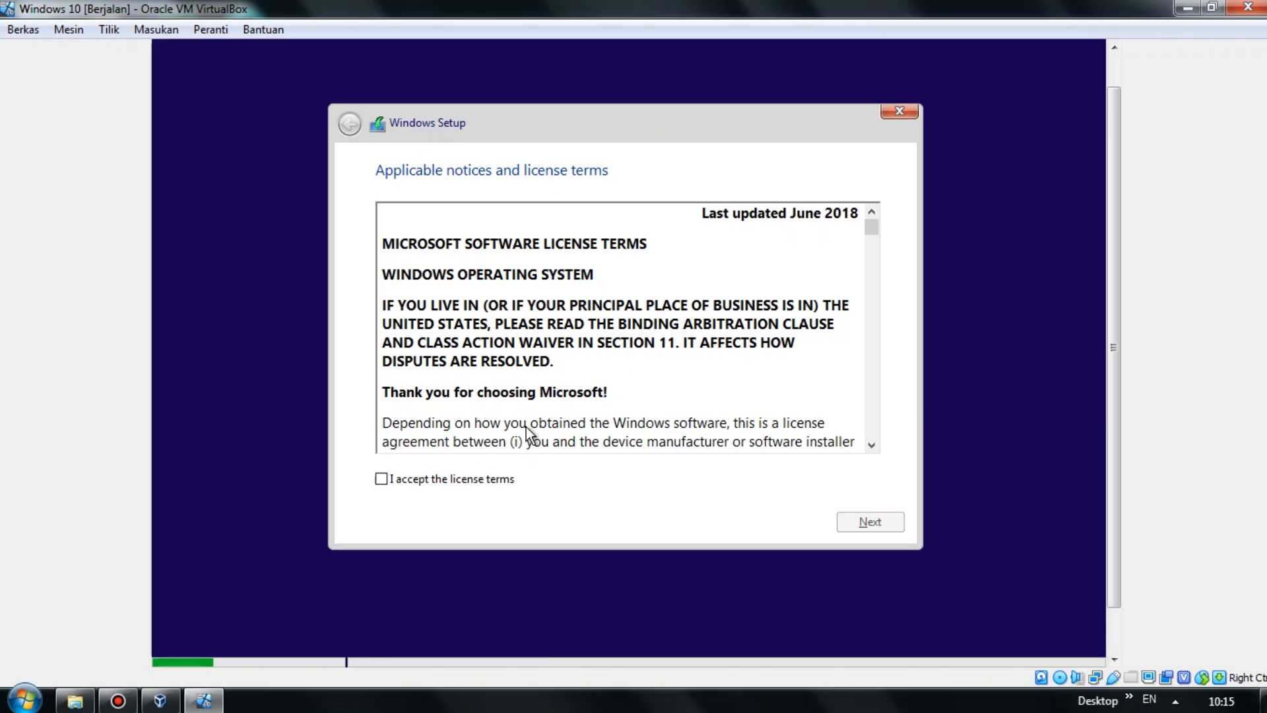
left_click(382, 479)
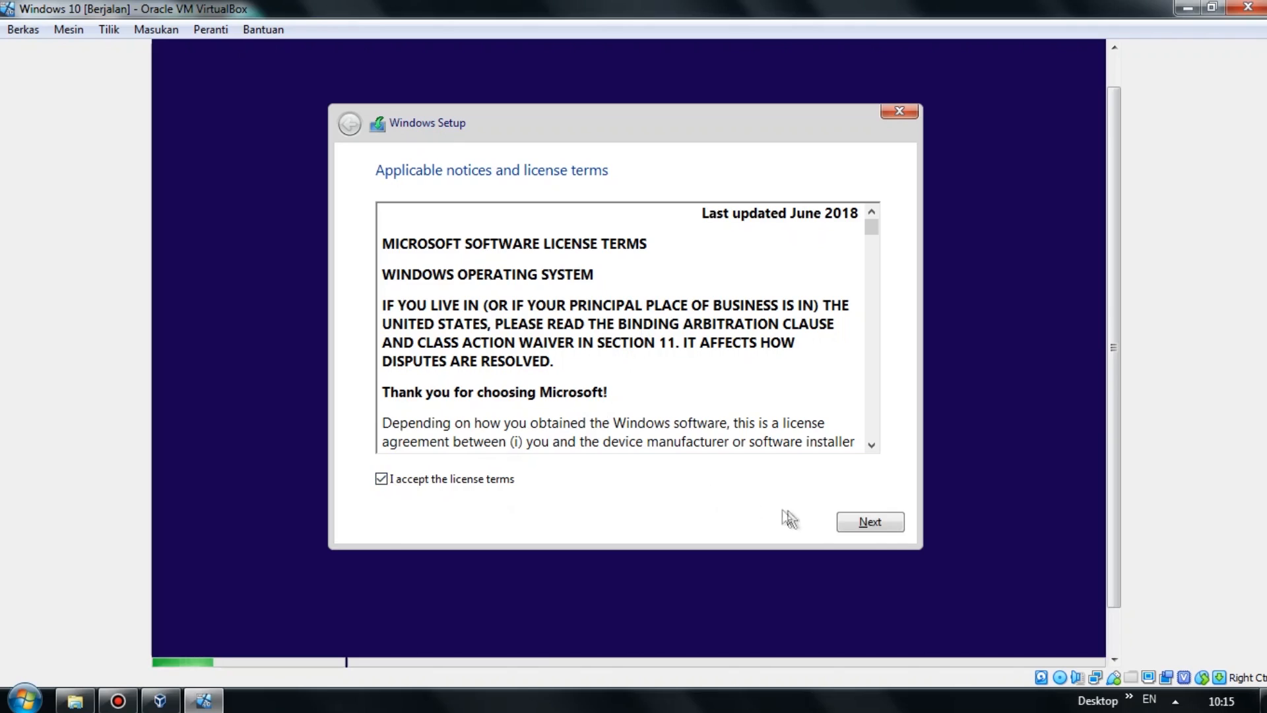
left_click(853, 533)
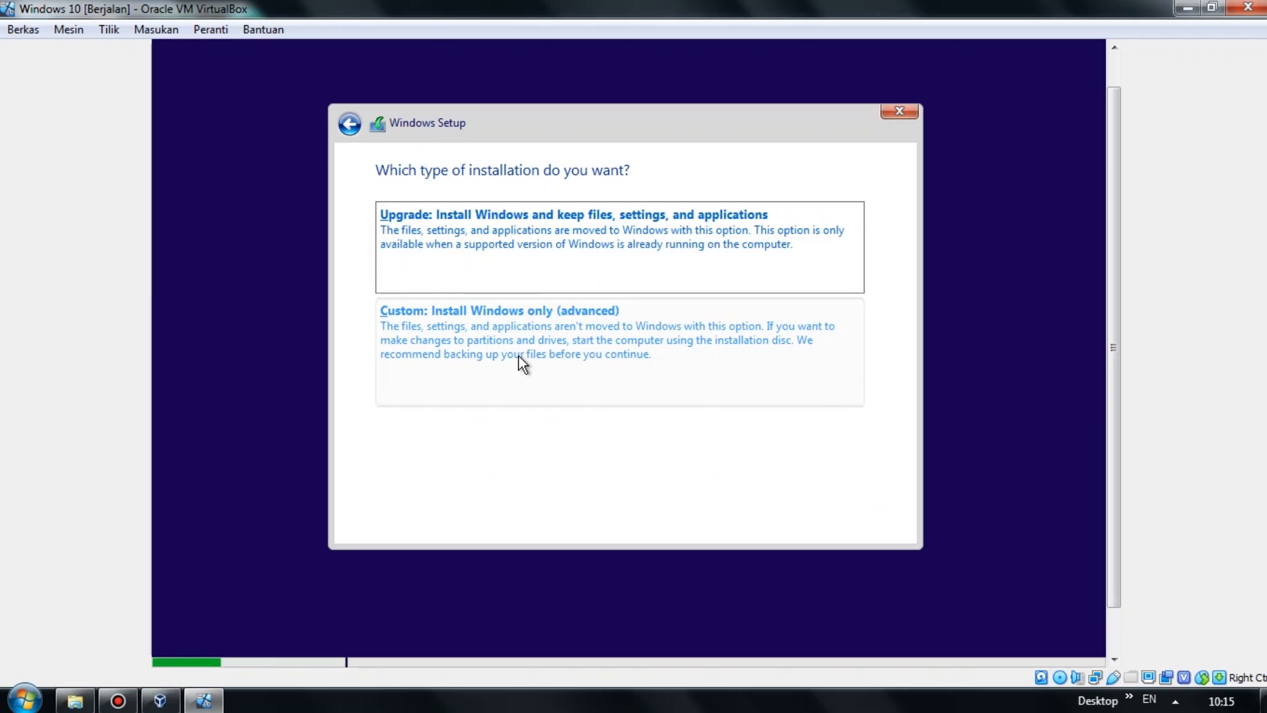
left_click(519, 362)
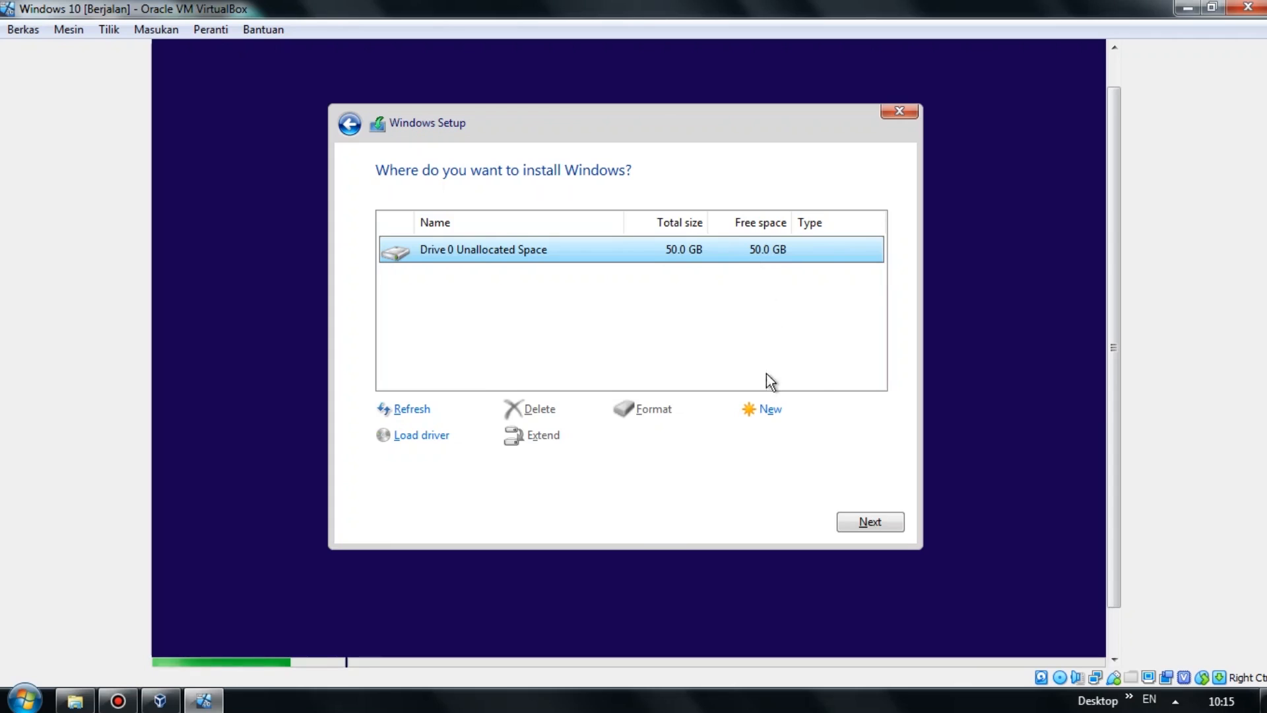
Create a 25000 MB partition, then a second partition from the remaining 26199 MB.
left_click(770, 410)
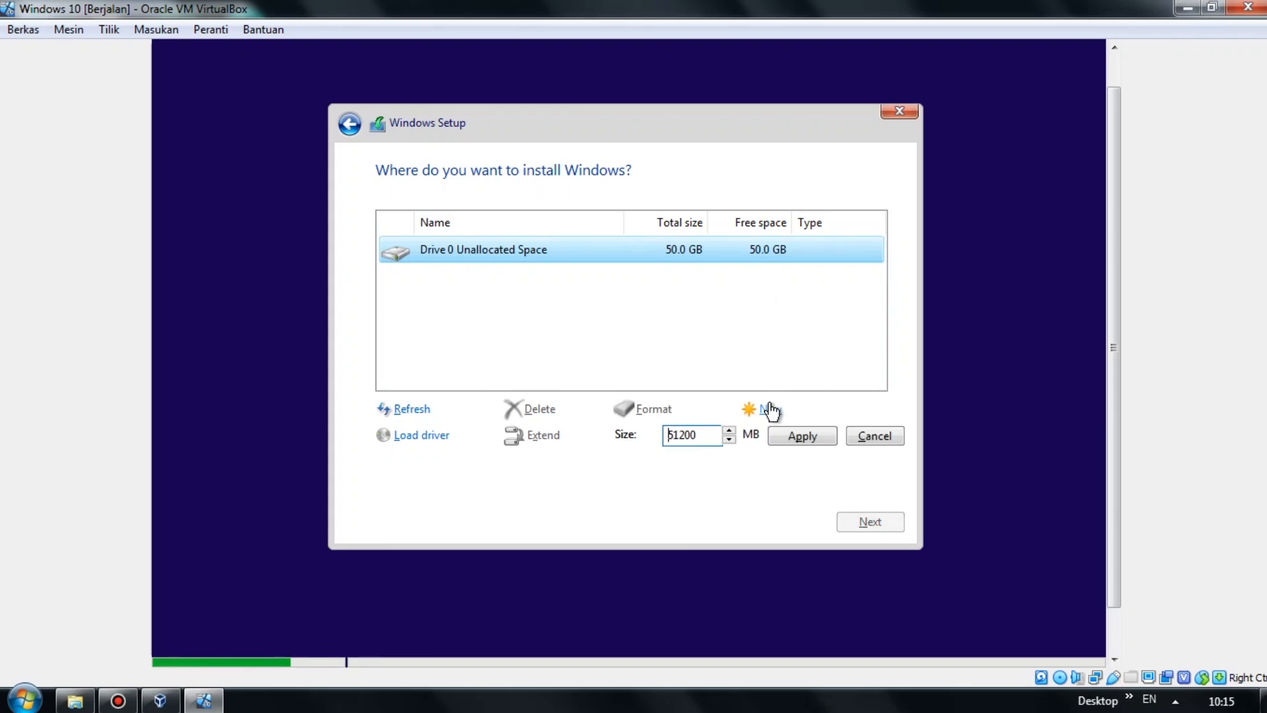
left_click_drag(704, 438, 642, 441)
type("2")
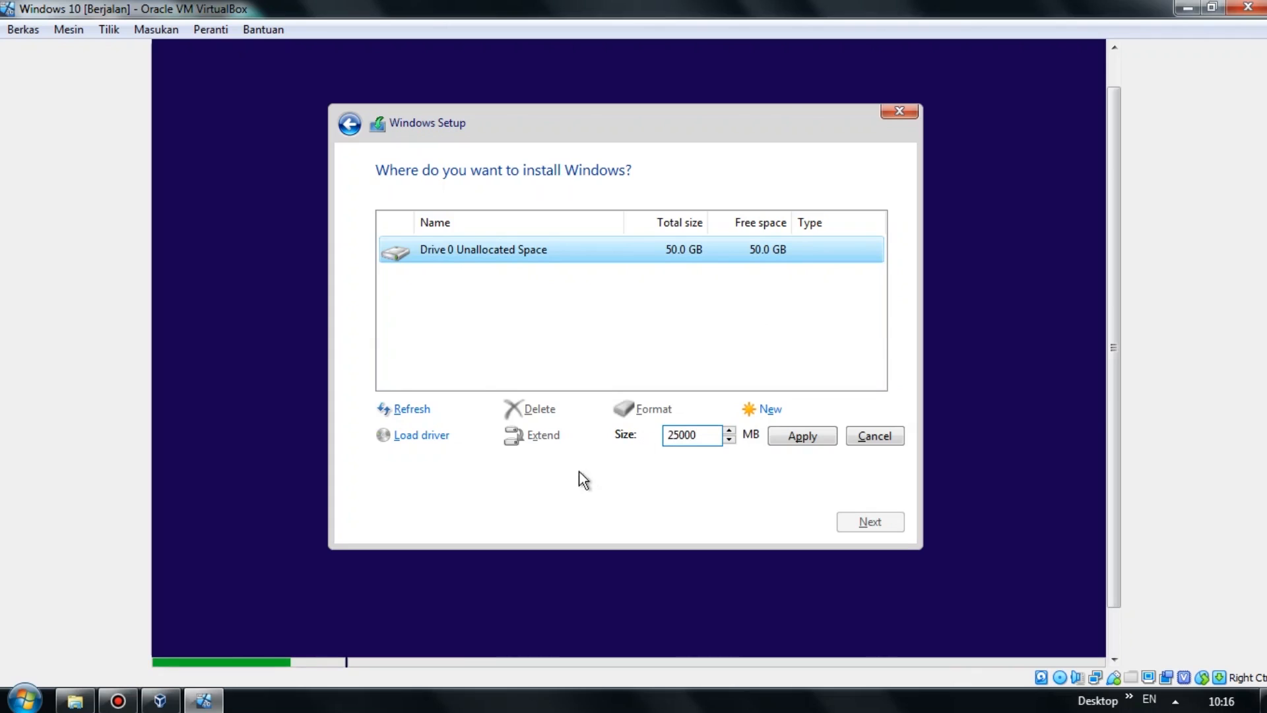
left_click(805, 437)
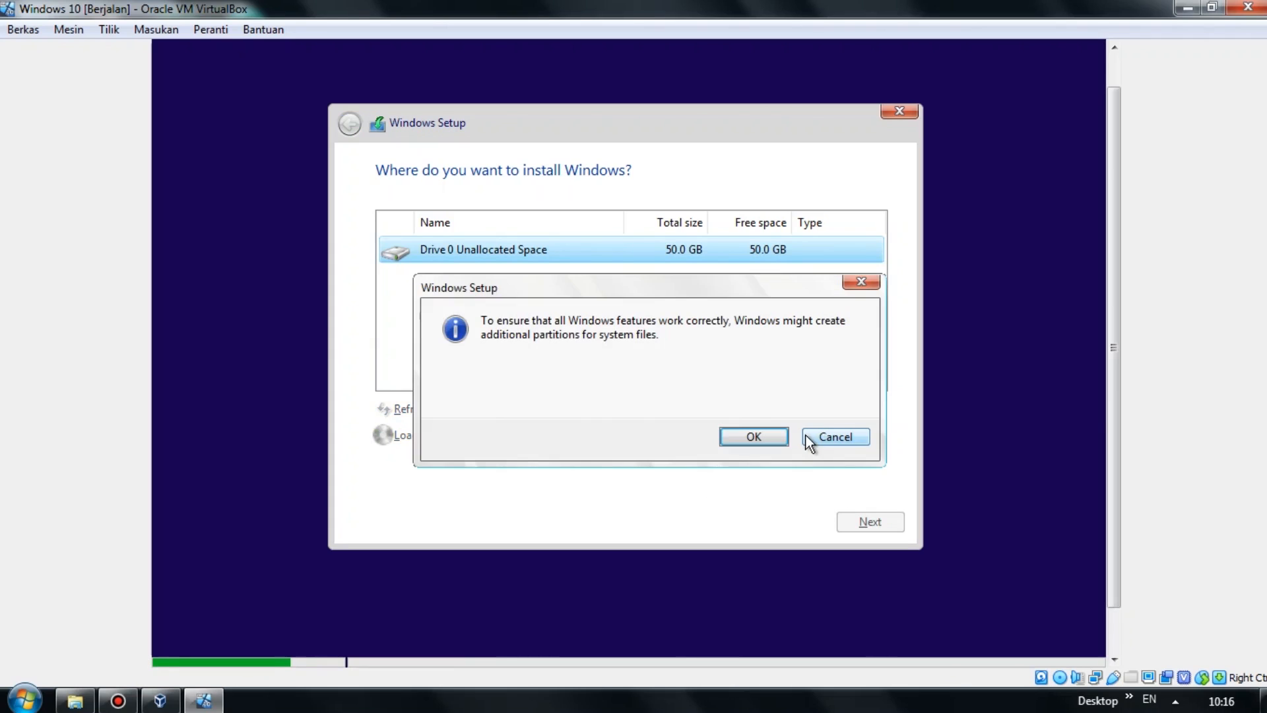
left_click(754, 437)
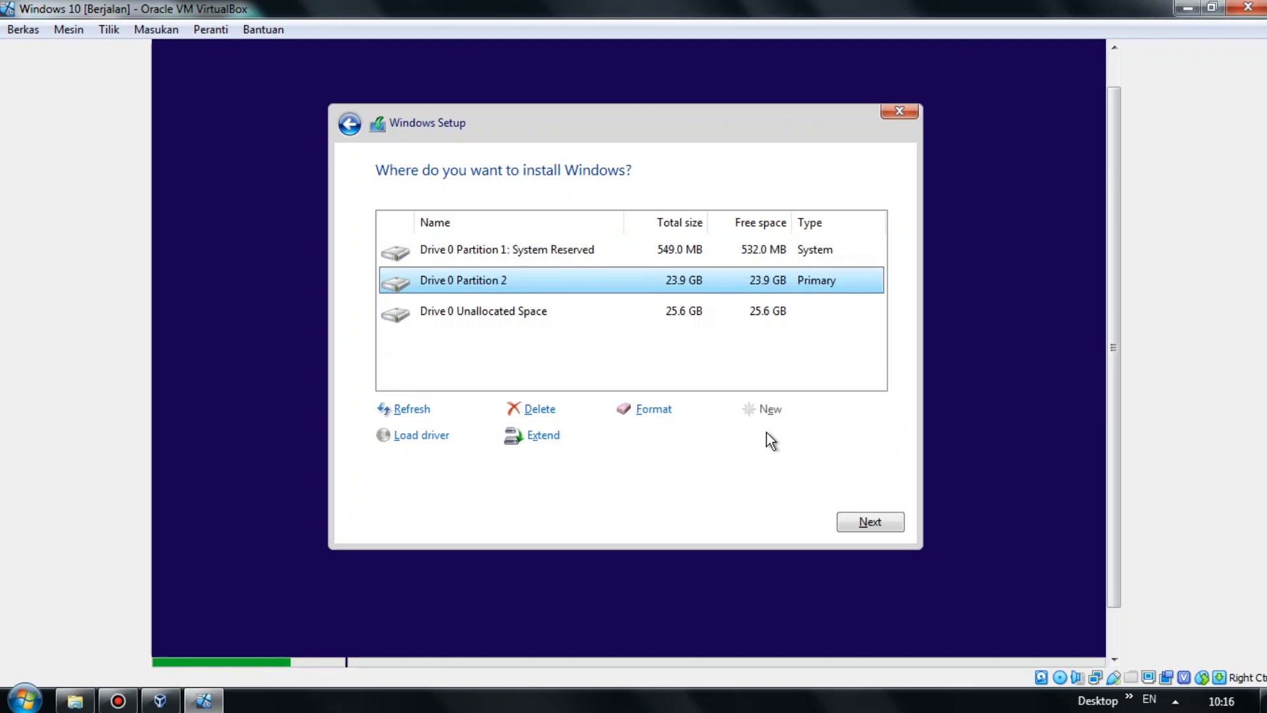
left_click(727, 317)
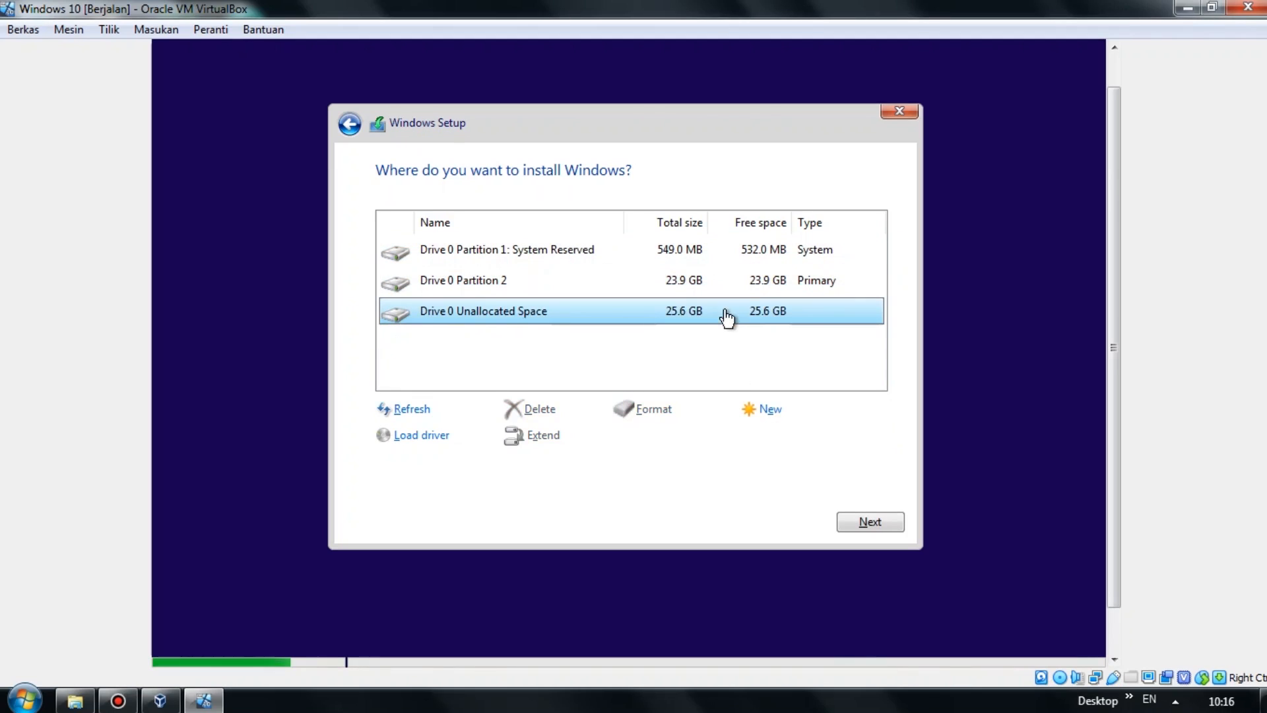
left_click(769, 411)
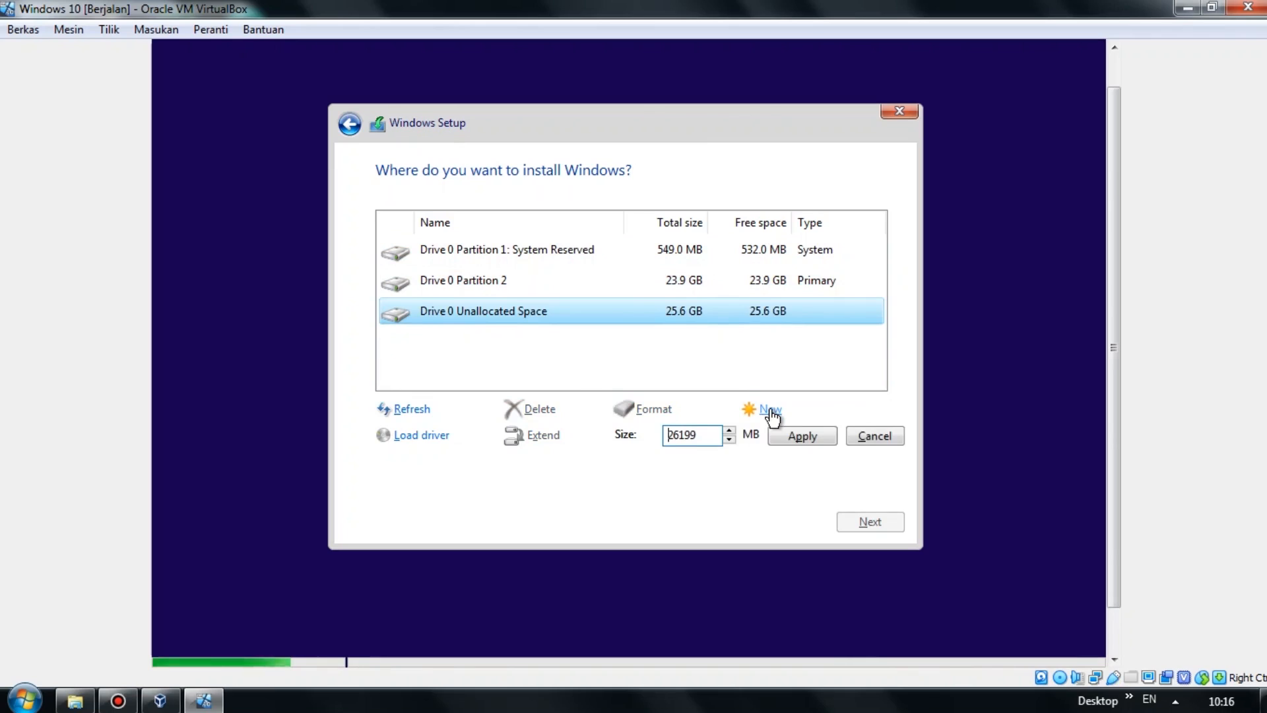
left_click(786, 441)
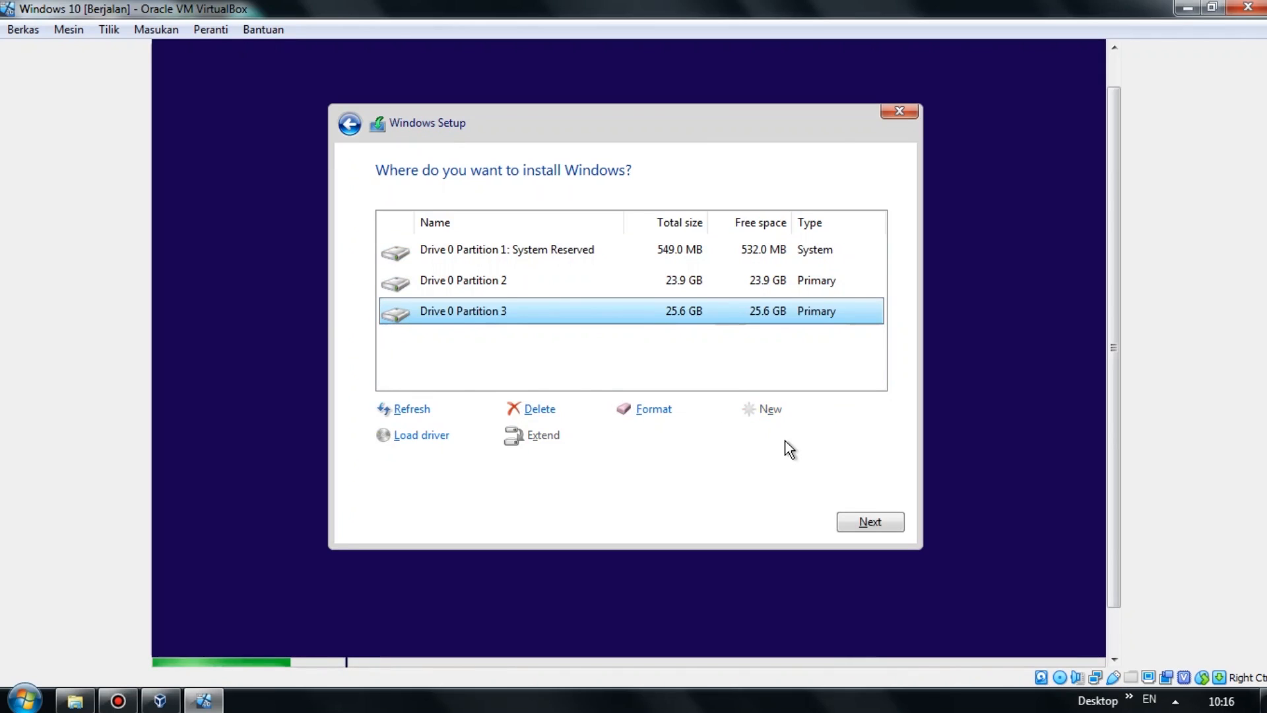
Select Drive 0 Partition 2 and start installing Windows on it.
key("Up")
key("Up")
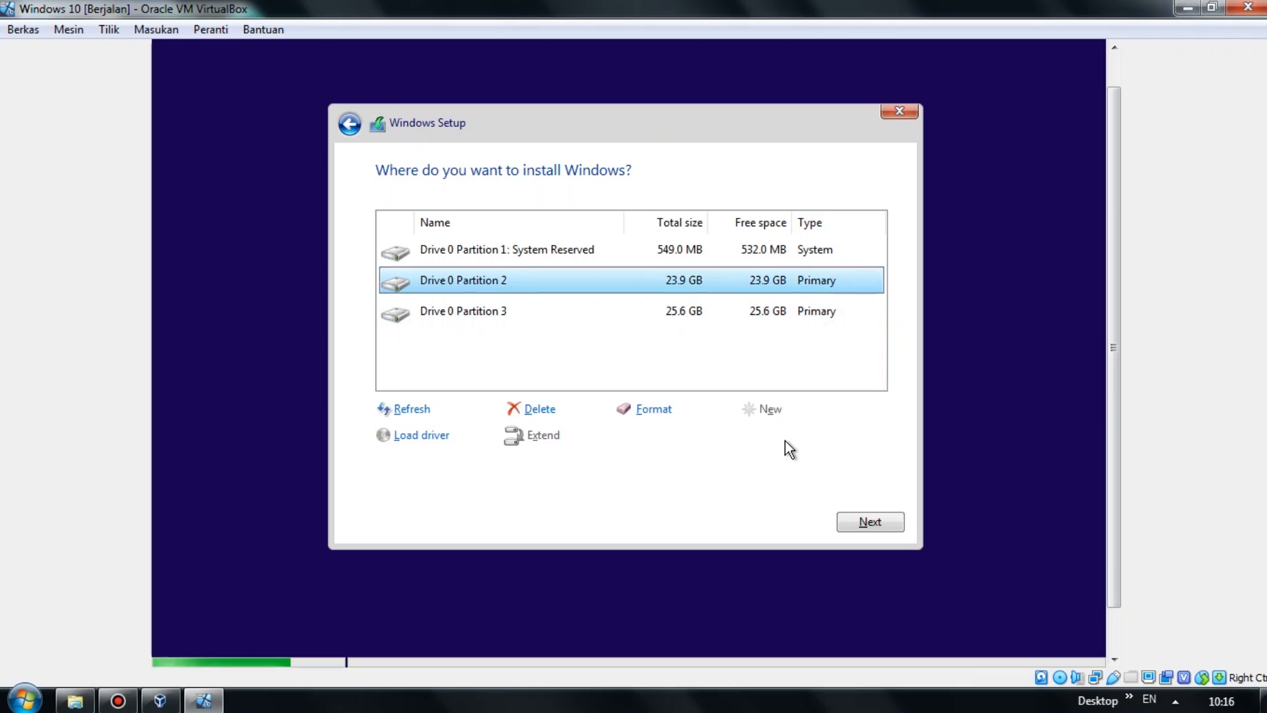
key("Down")
key("Up")
key("Down")
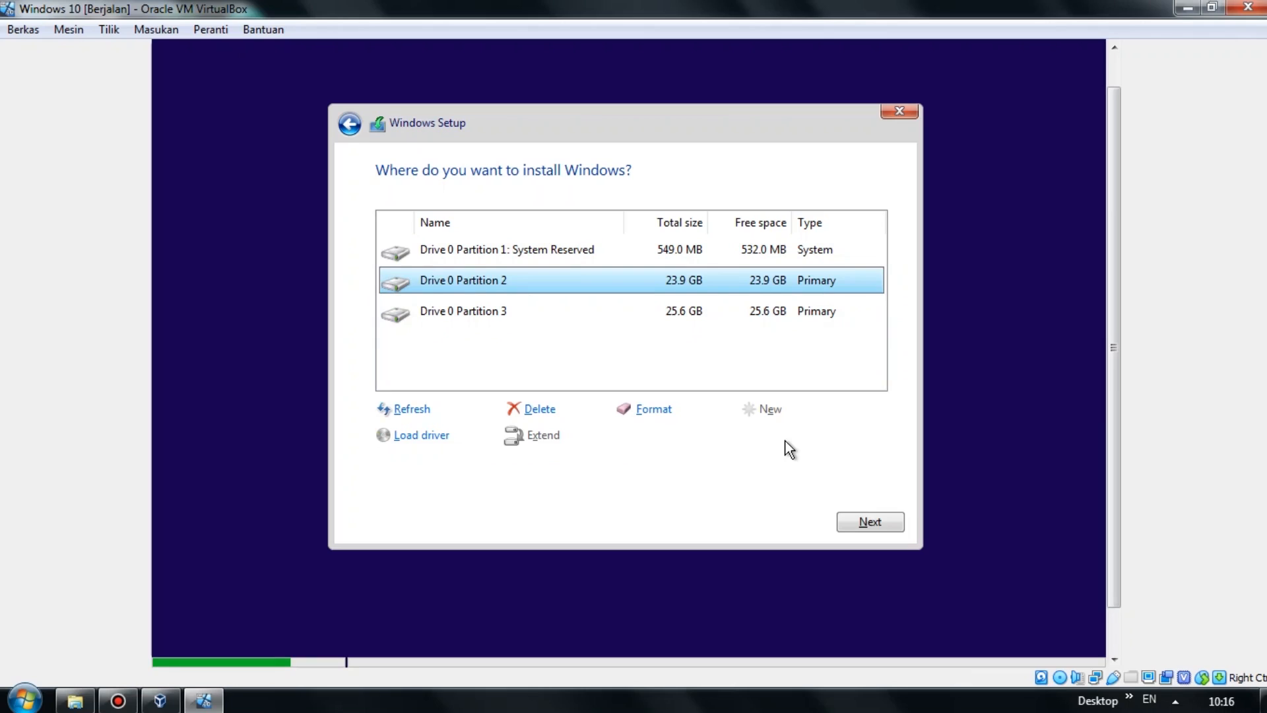
key("Up")
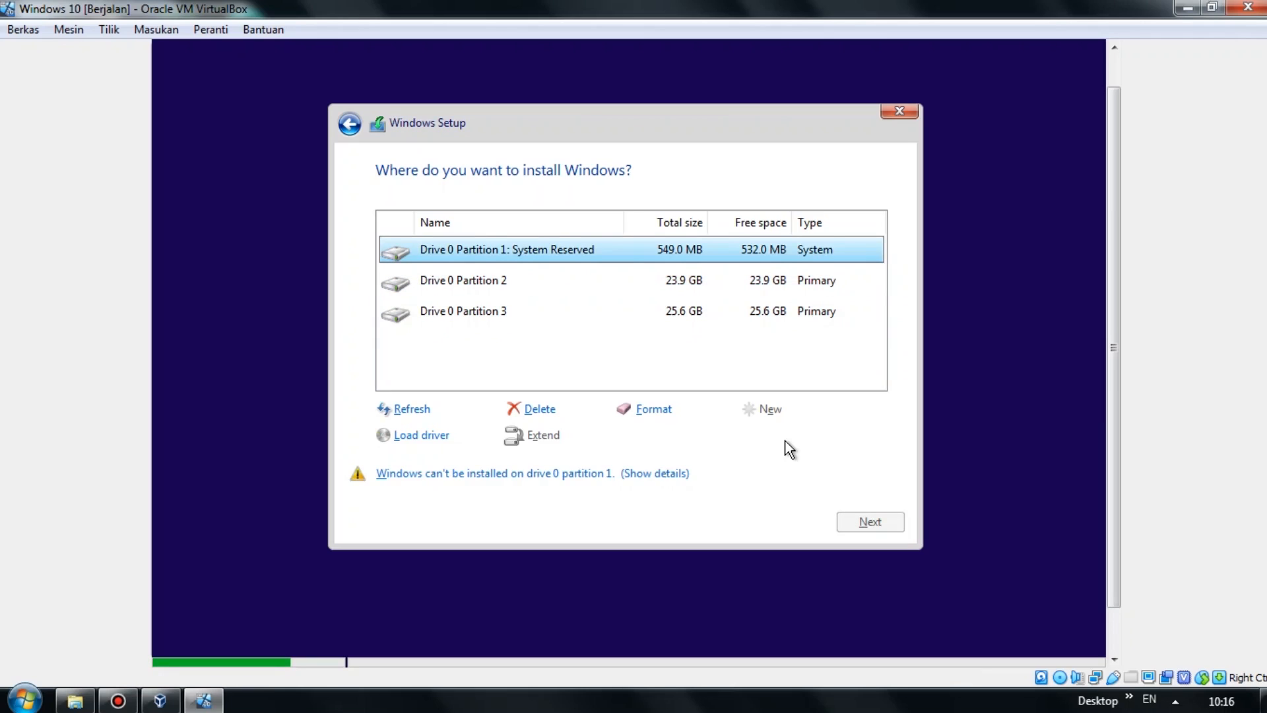
key("Down")
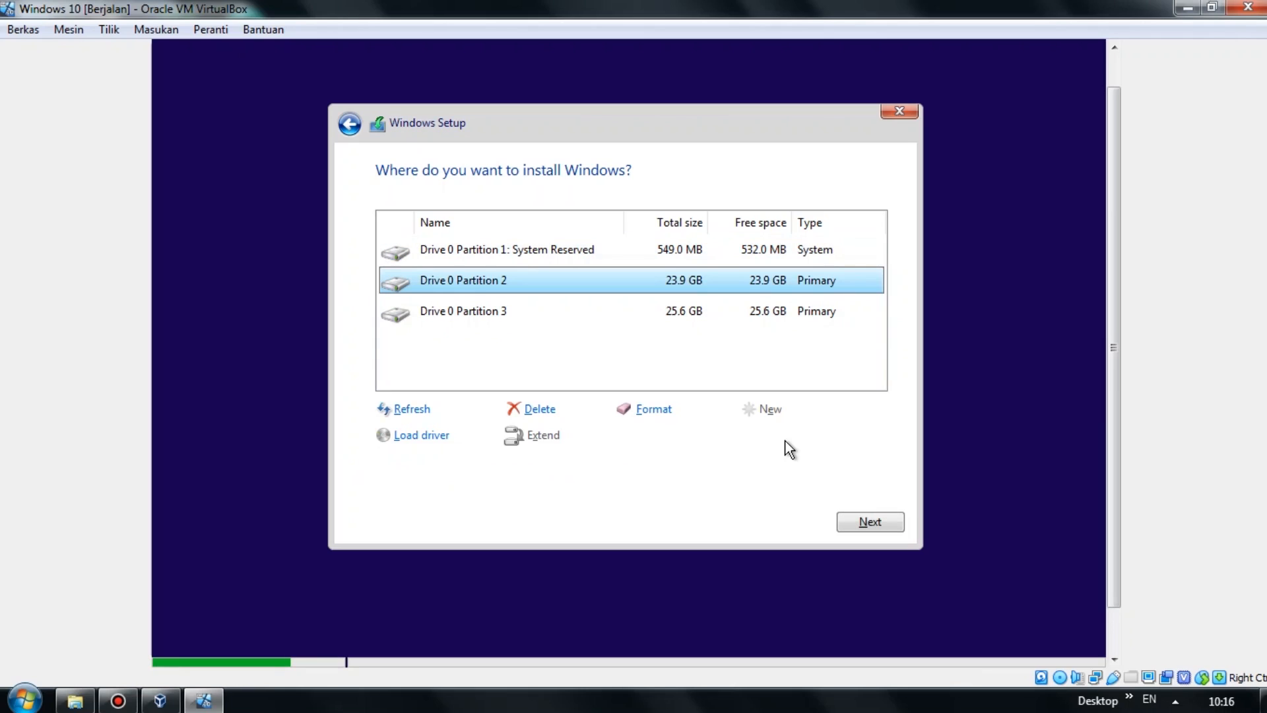
key("Down")
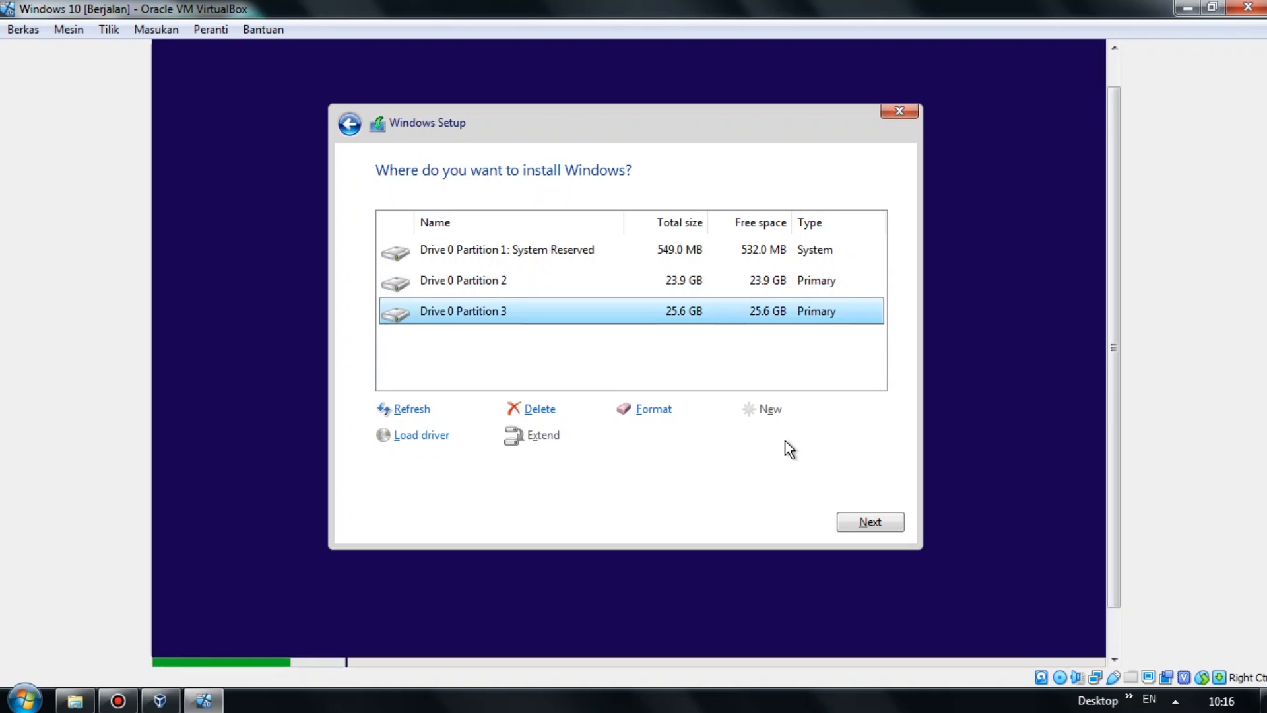
key("Up")
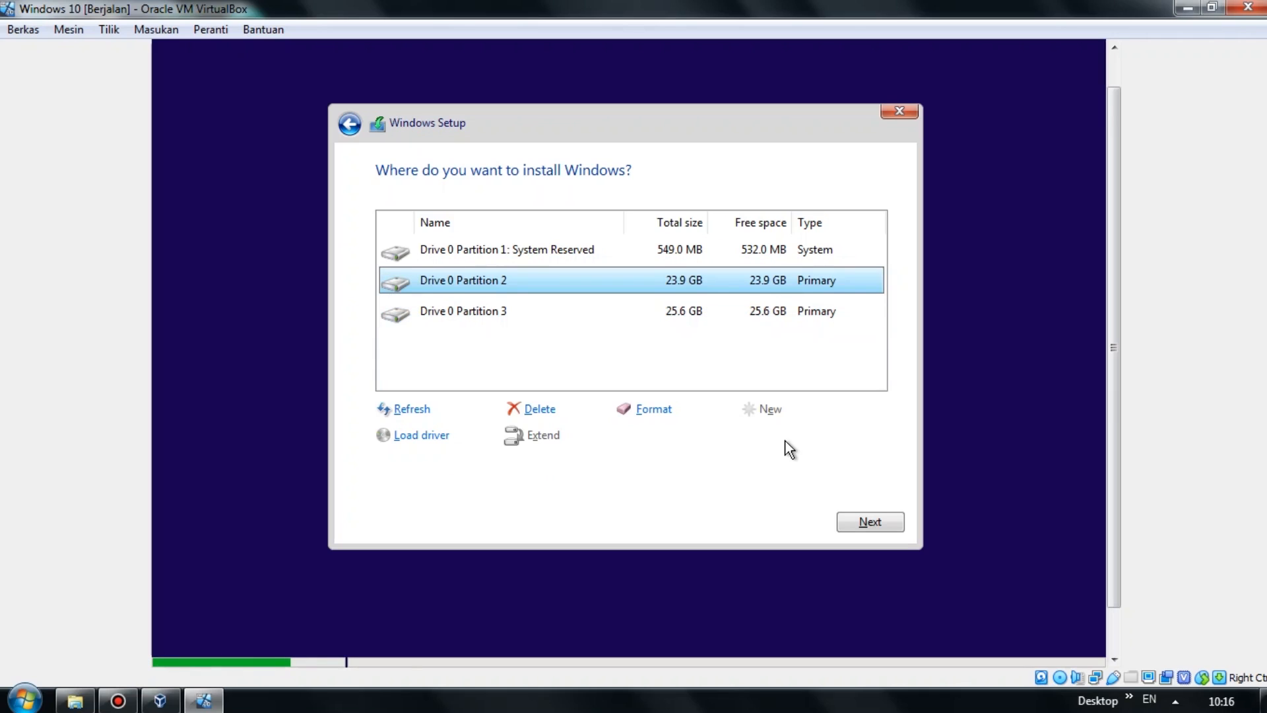
left_click(870, 522)
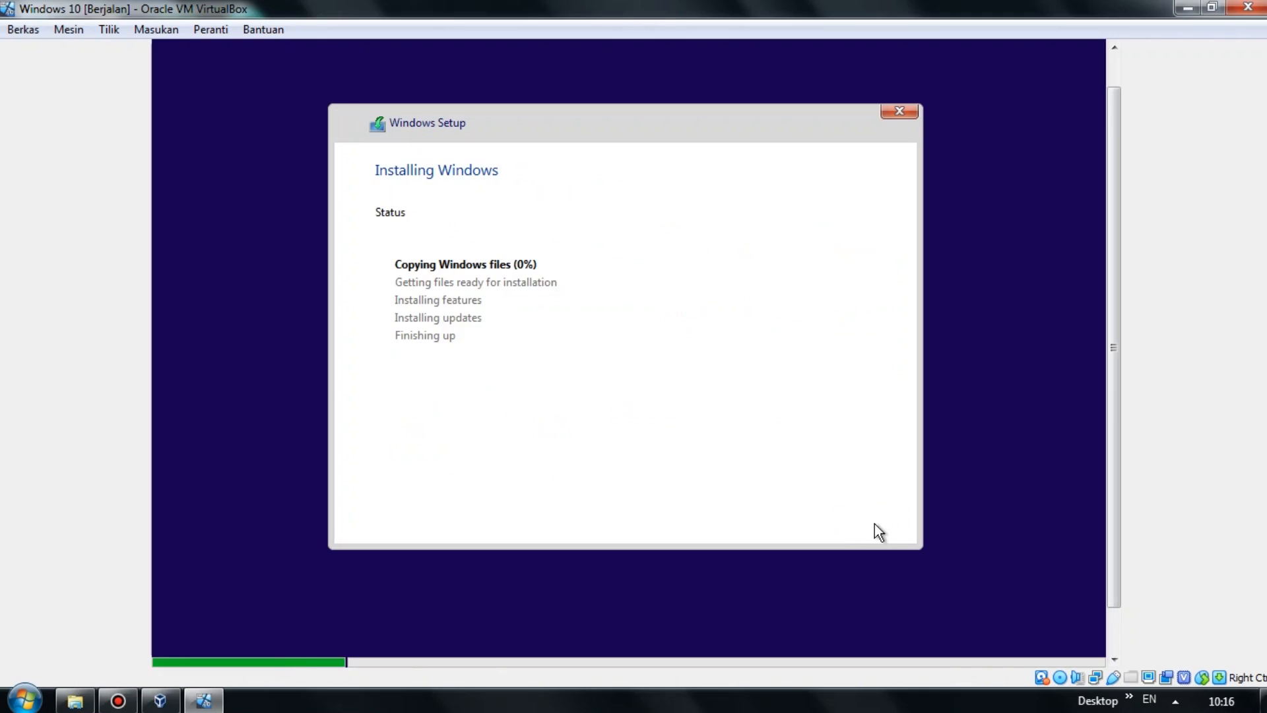
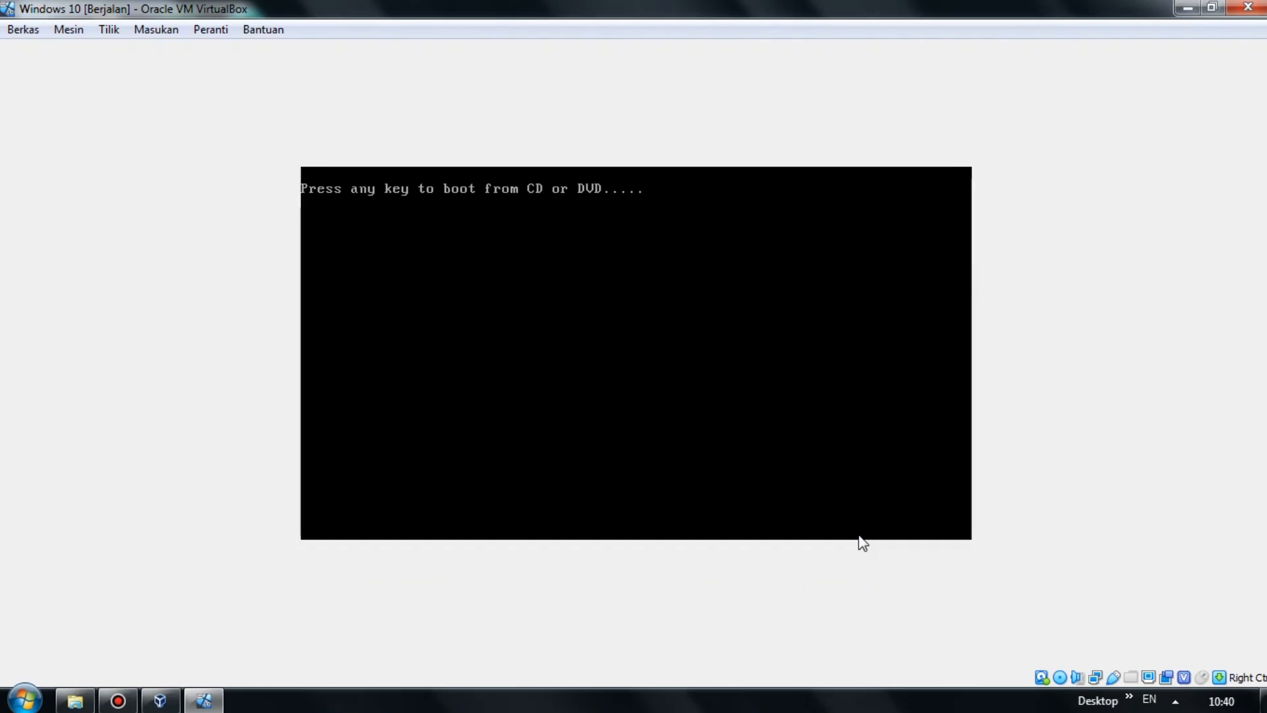
Press a key at the boot prompt to start Windows setup from the installation disc.
key("Return")
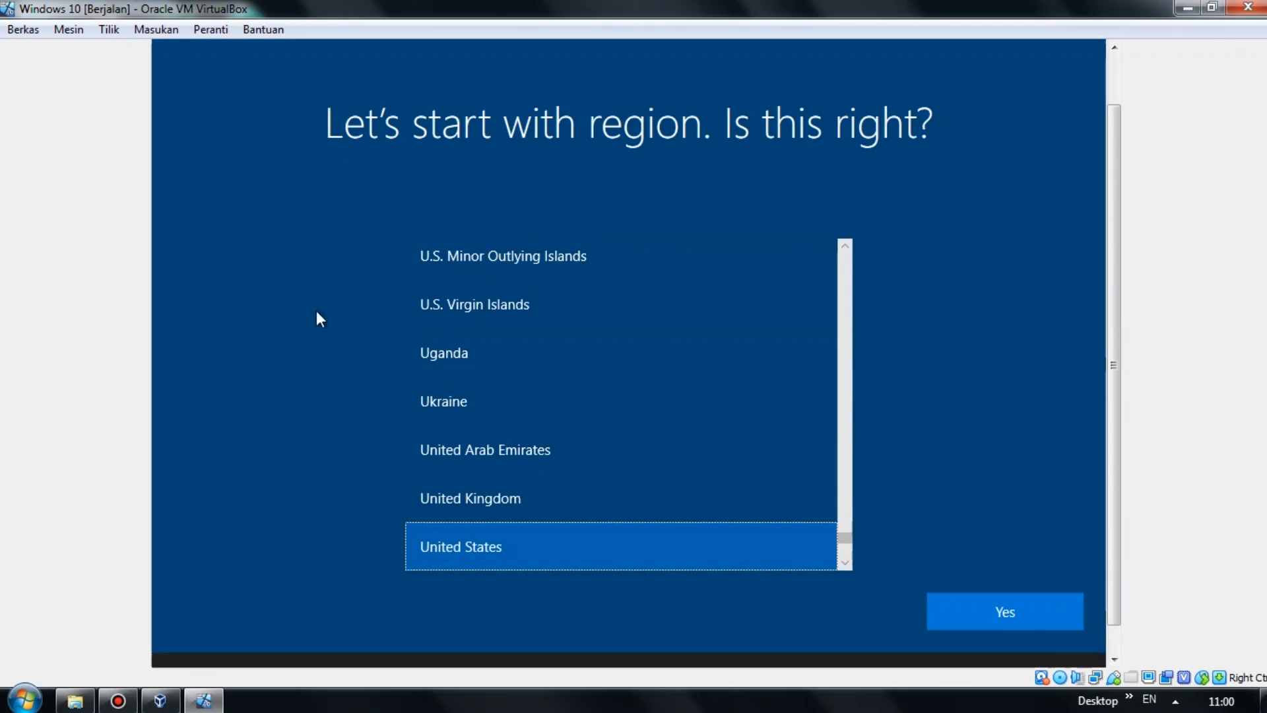
Choose United States as the region and US as the keyboard layout, with no second layout.
scroll(759, 508, "down", 2)
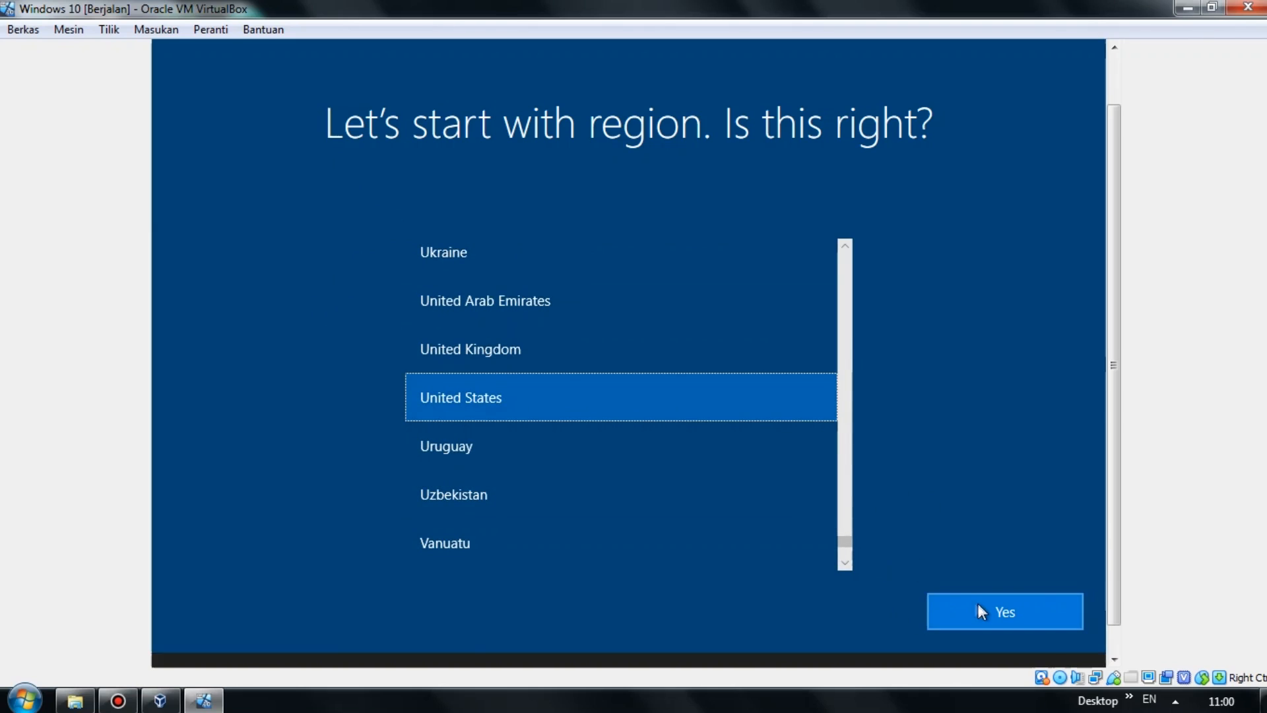
left_click(980, 608)
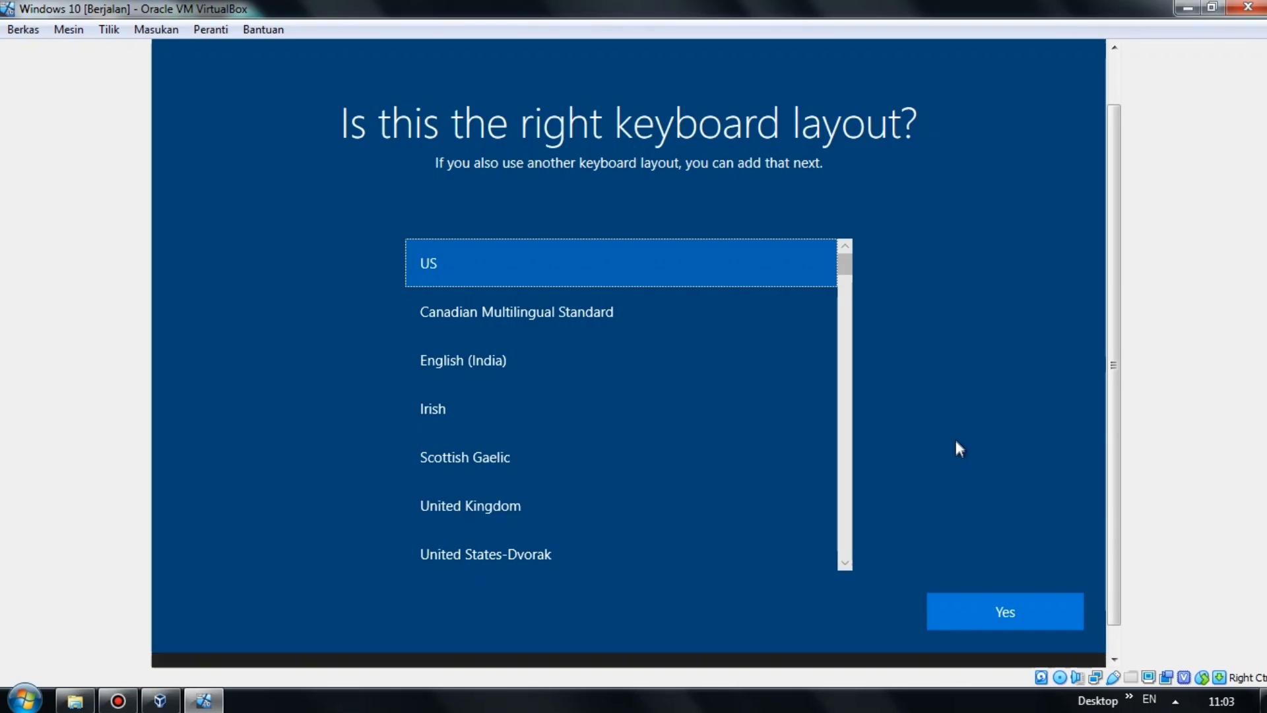
left_click(1015, 615)
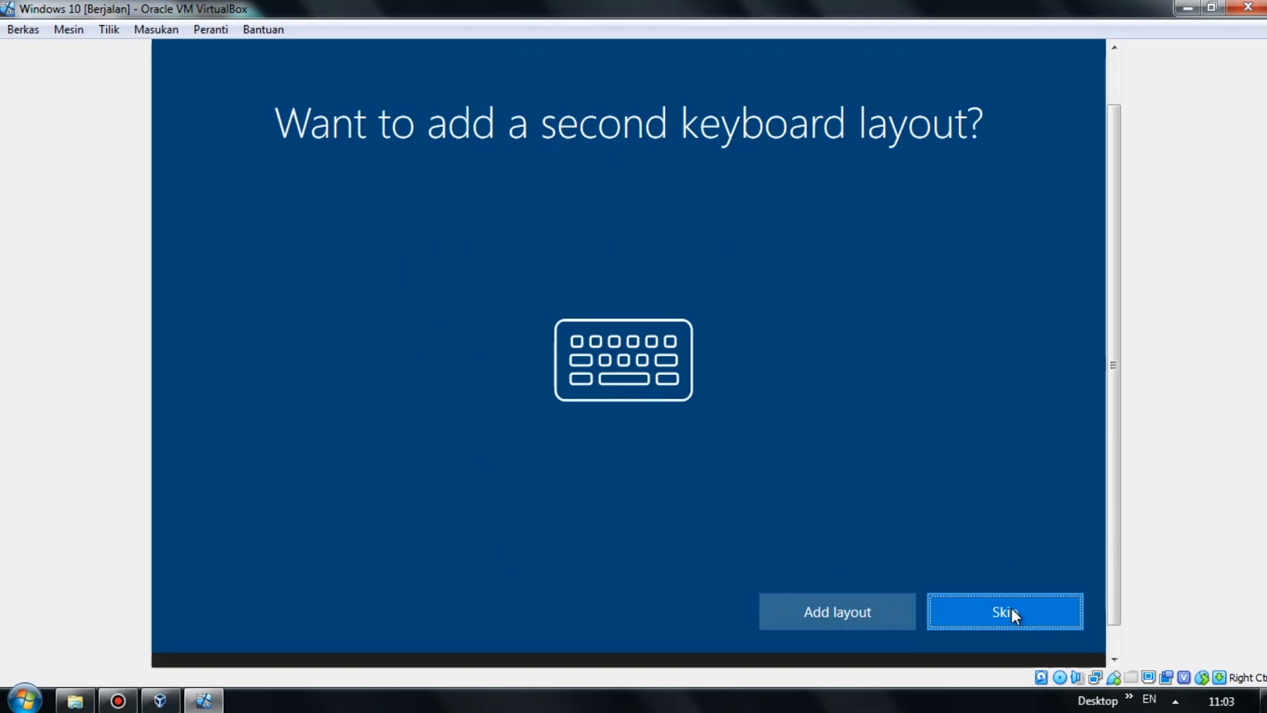
left_click(1011, 608)
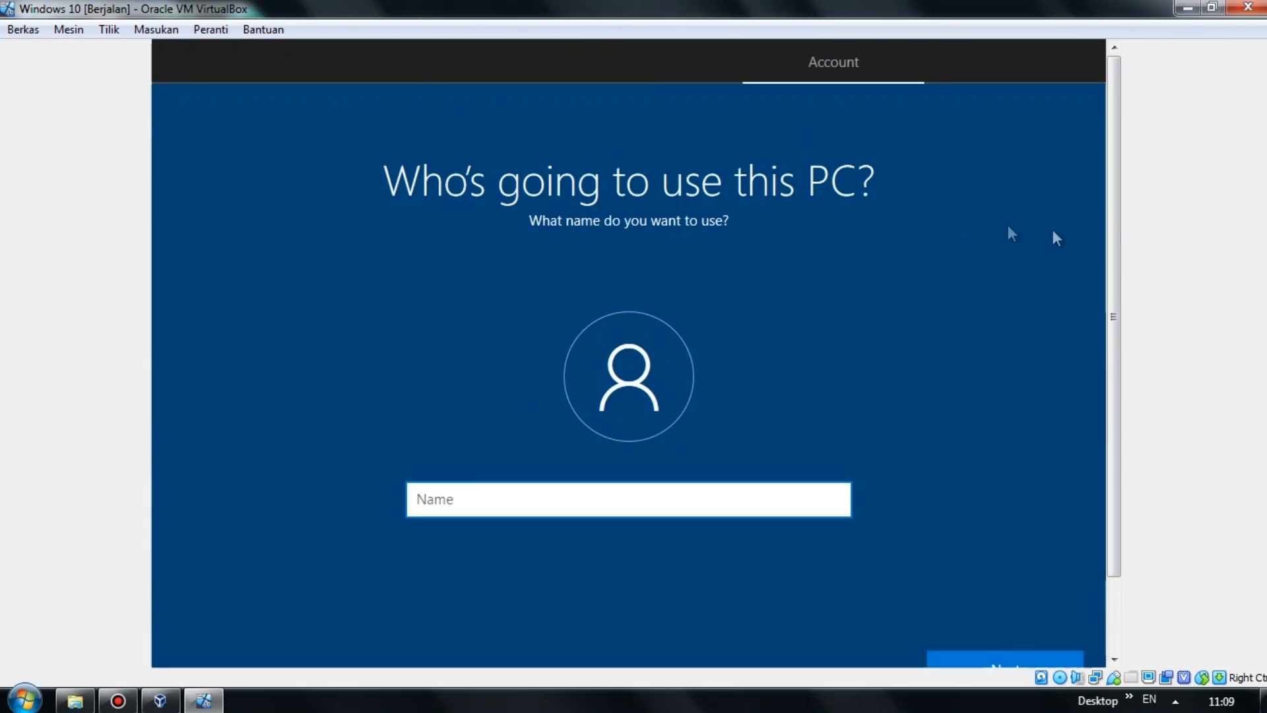
Name the local account with a user name and leave its password blank.
left_click_drag(1121, 224, 1124, 275)
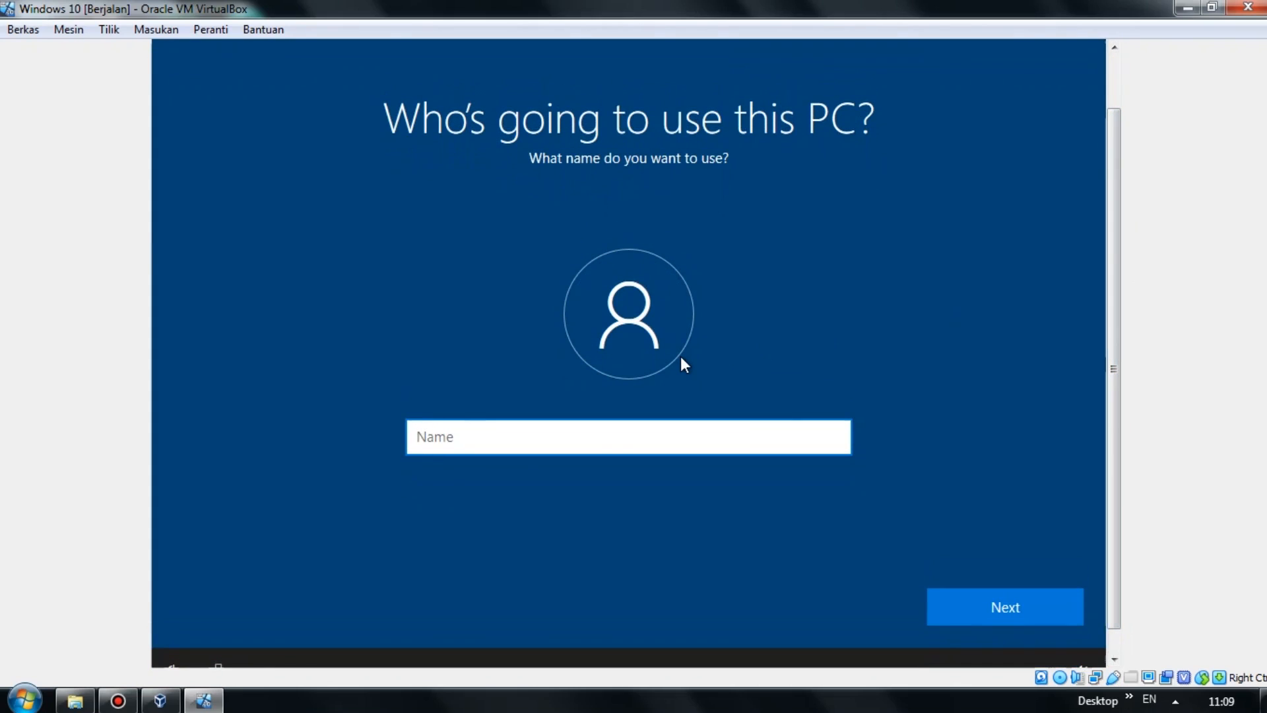
type("Luky")
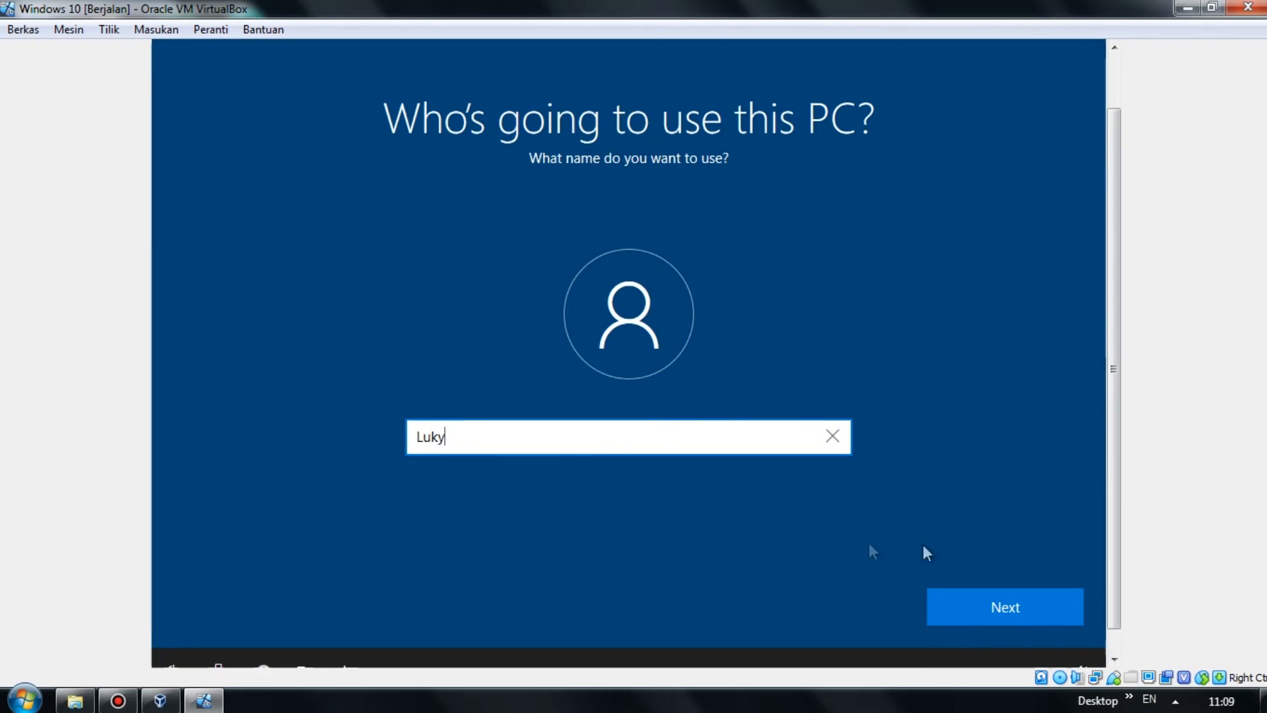
left_click(1032, 596)
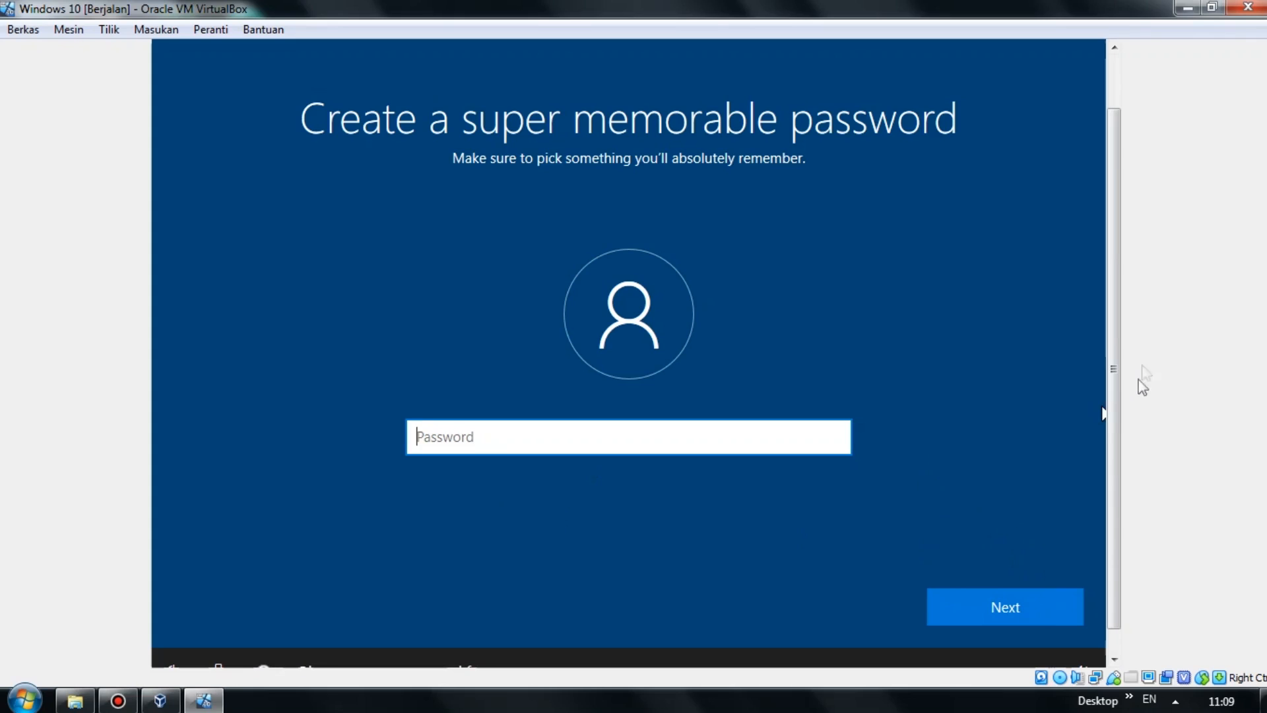
mouse_move(1118, 333)
left_mouse_down()
mouse_move(1116, 298)
mouse_move(1117, 331)
left_mouse_up()
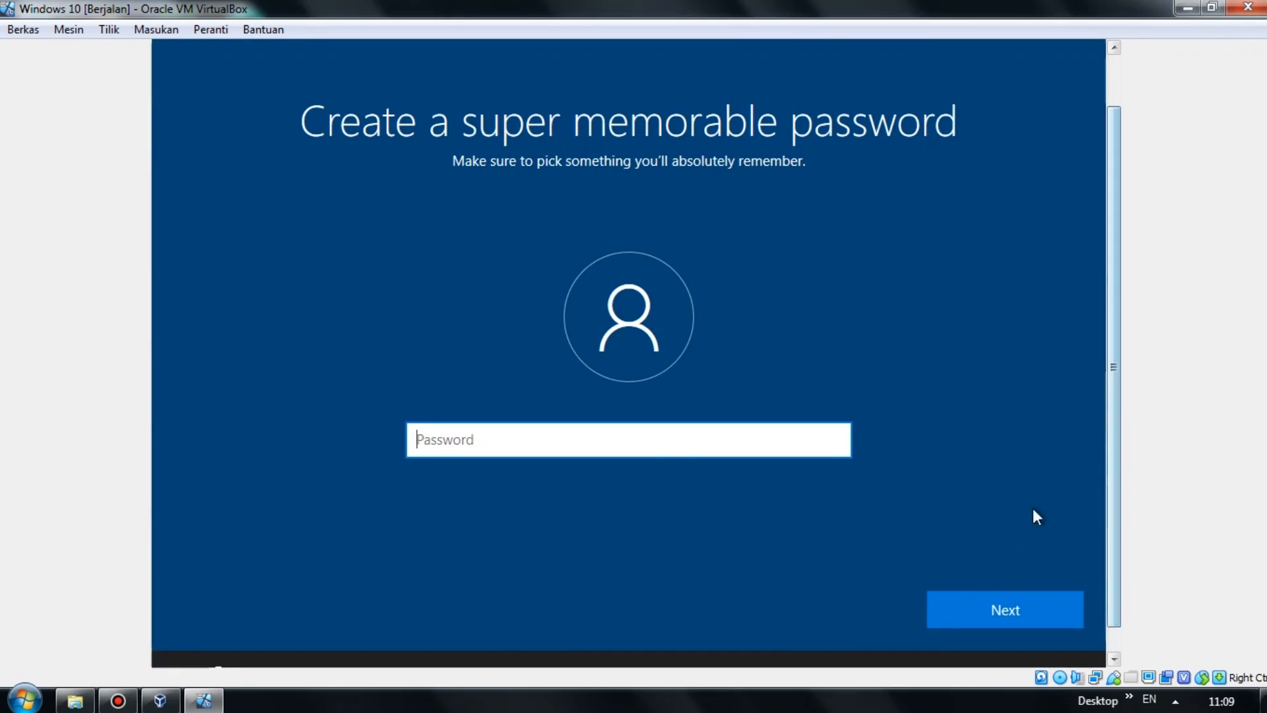
left_click(990, 606)
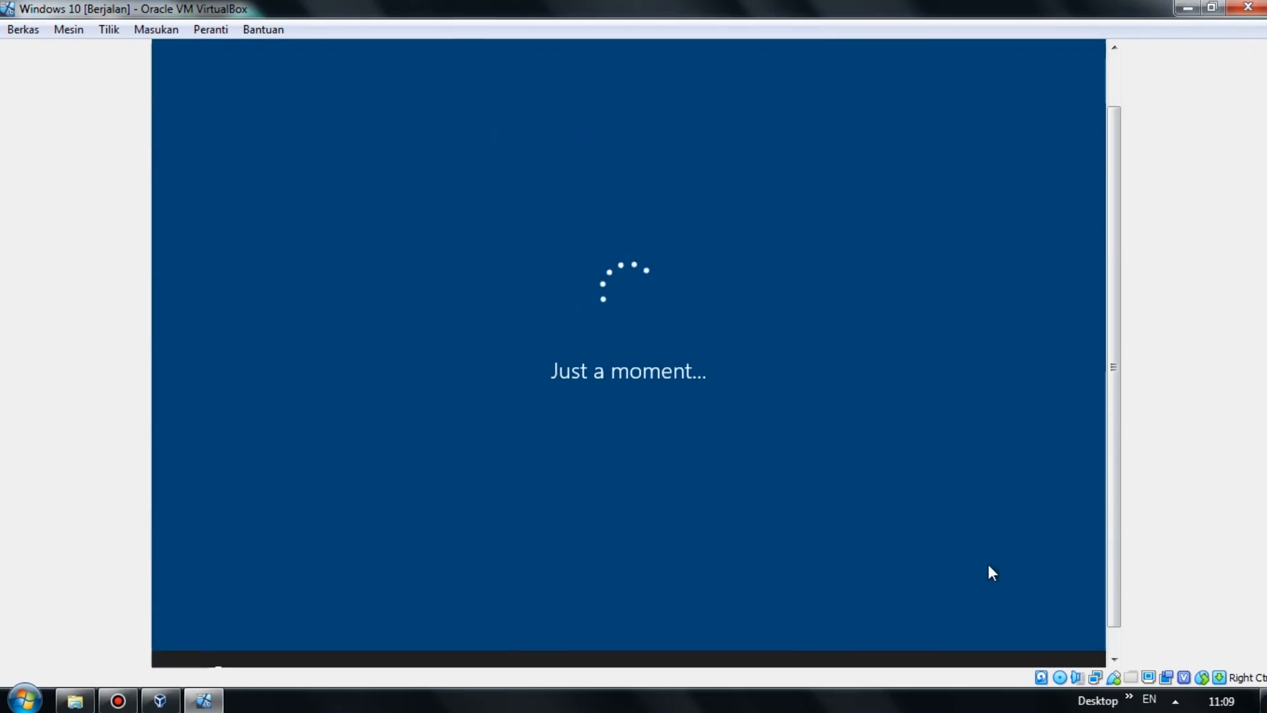
mouse_move(1113, 287)
left_mouse_down()
mouse_move(1110, 229)
mouse_move(1110, 299)
left_mouse_up()
mouse_move(1110, 239)
left_mouse_down()
mouse_move(1123, 113)
mouse_move(1108, 215)
mouse_move(1113, 165)
mouse_move(1122, 241)
left_mouse_up()
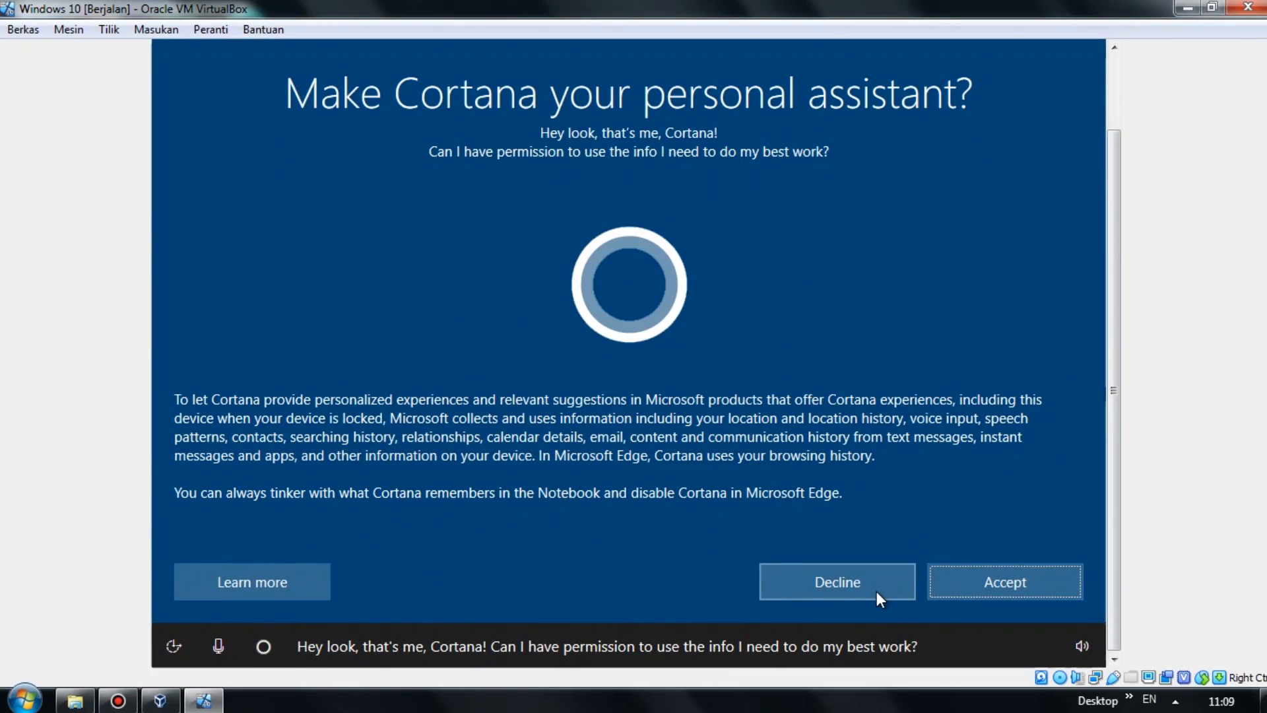
Decline Cortana and answer Yes to sharing activity history.
left_click(821, 584)
left_click_drag(1115, 386, 1113, 260)
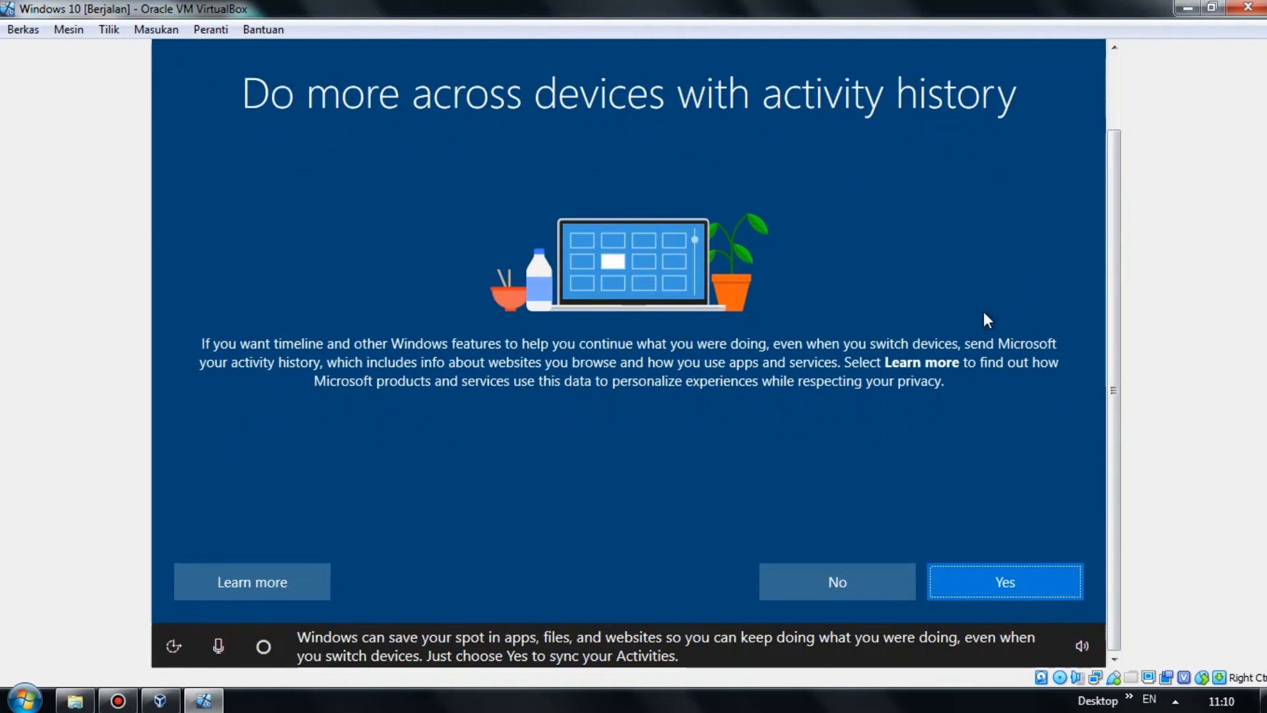
left_click(994, 580)
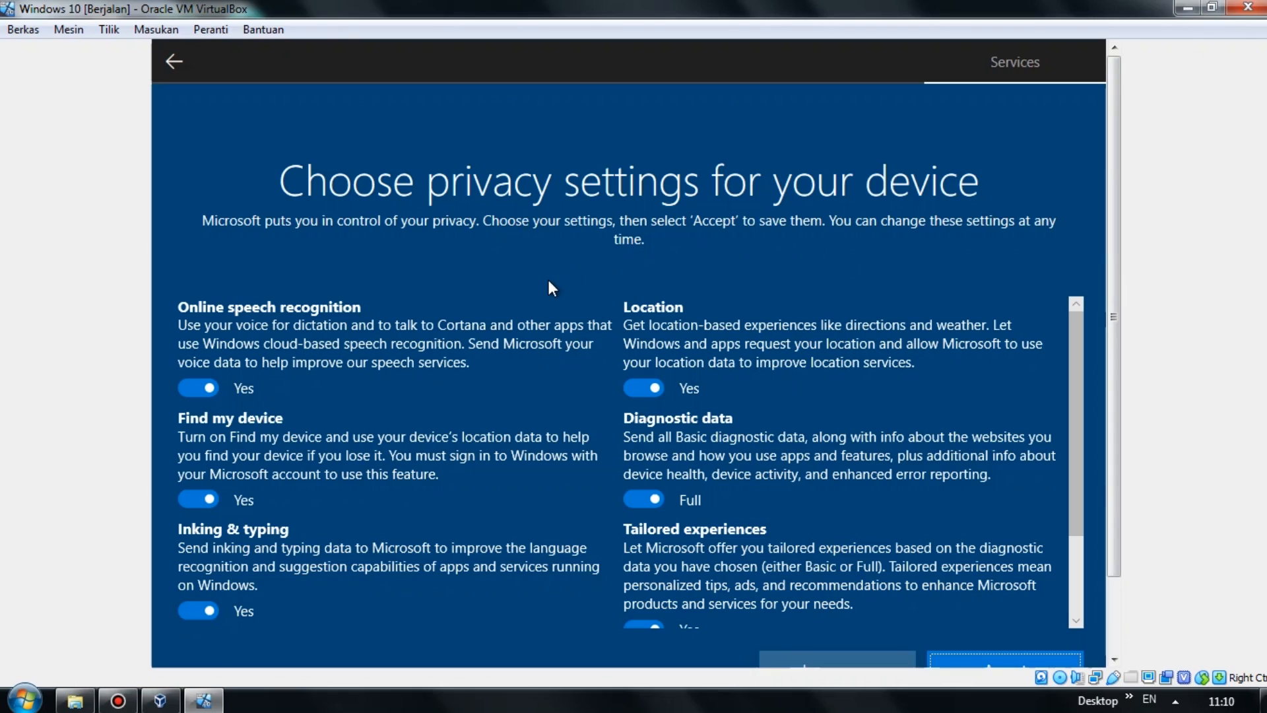
Set speech recognition, location, Find my device, advertising ID and tailored experiences to No, then accept.
mouse_move(1078, 361)
left_mouse_down()
mouse_move(1075, 484)
mouse_move(1069, 417)
mouse_move(1086, 341)
left_mouse_up()
left_click(200, 387)
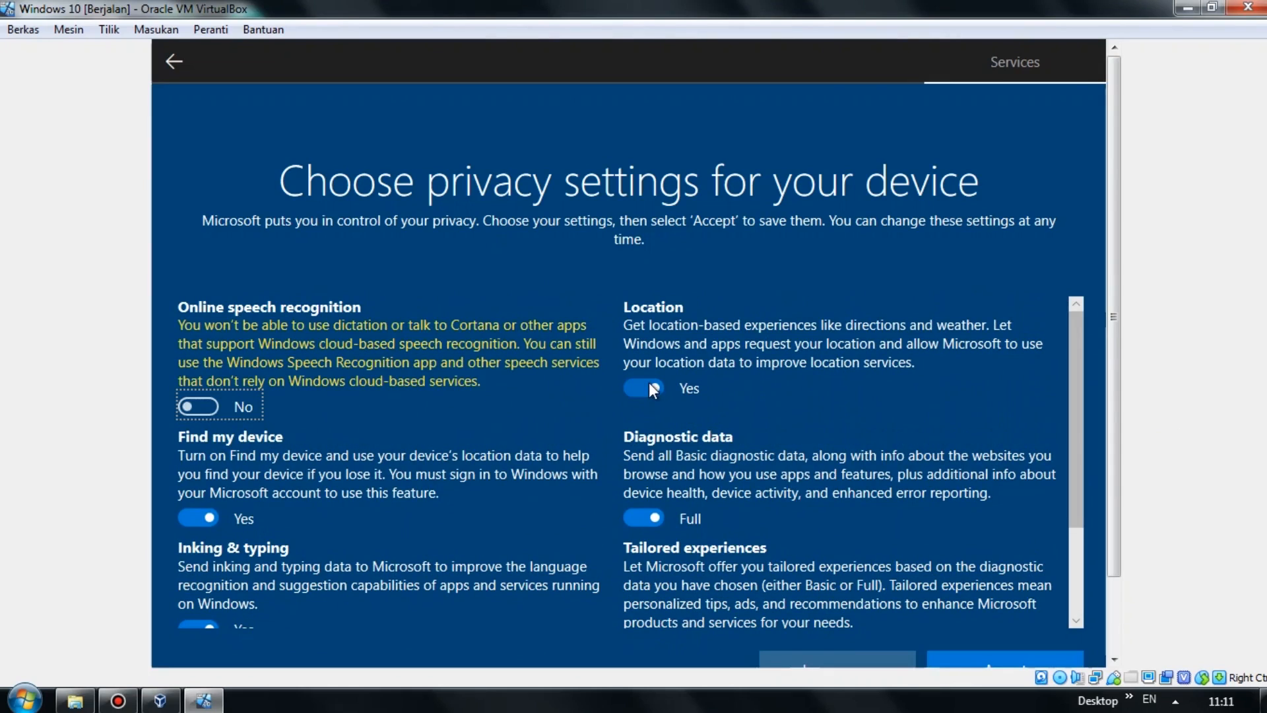
left_click(650, 388)
scroll(711, 443, "down", 1)
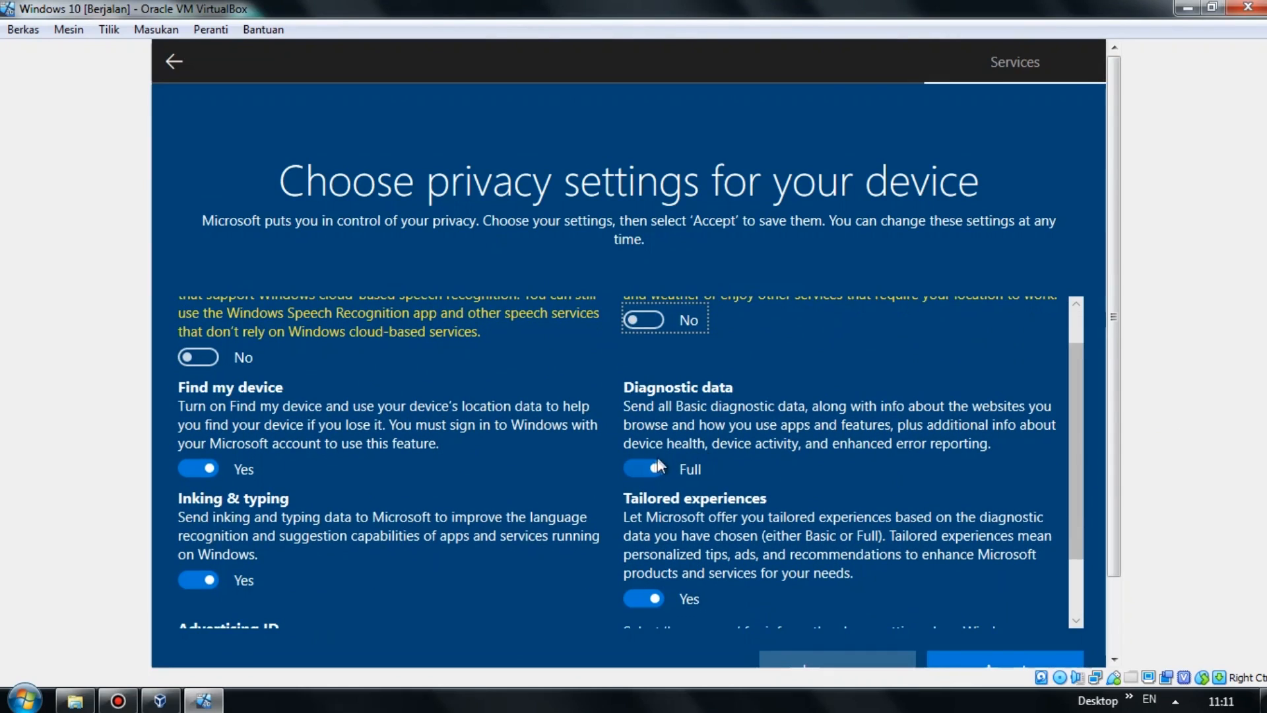
left_click(200, 463)
scroll(211, 470, "down", 1)
scroll(212, 526, "down", 1)
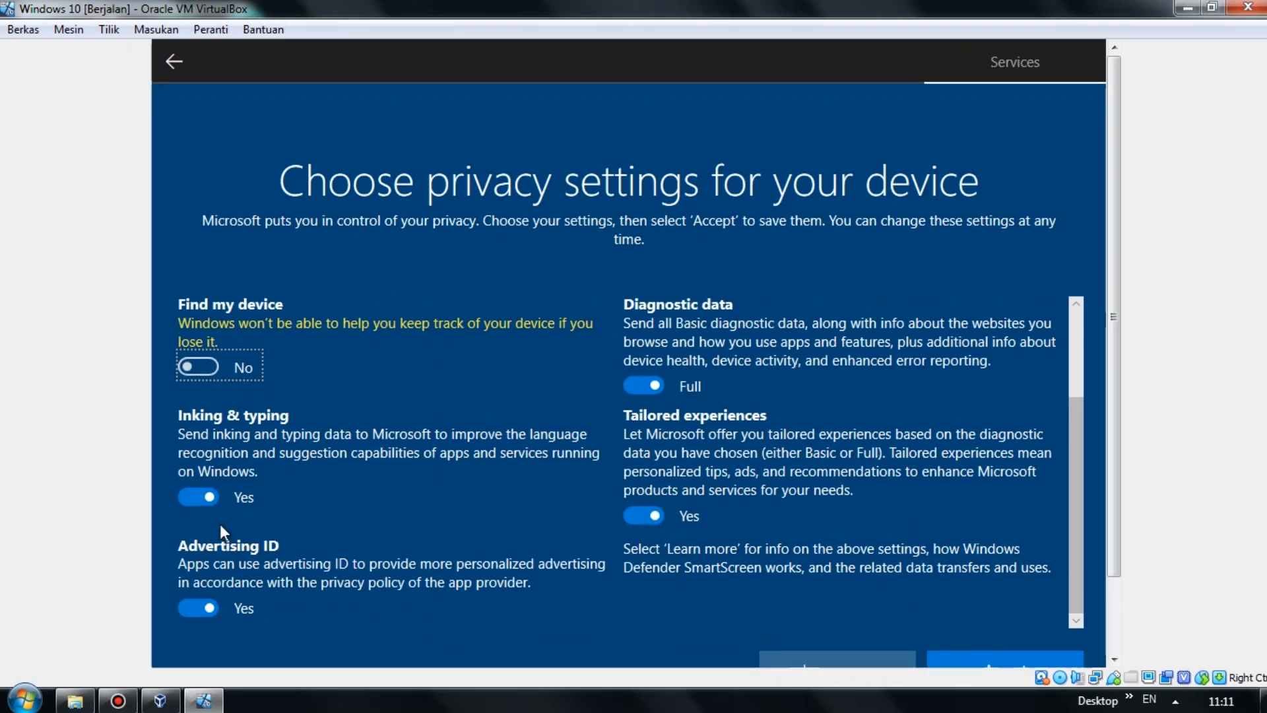
left_click(200, 609)
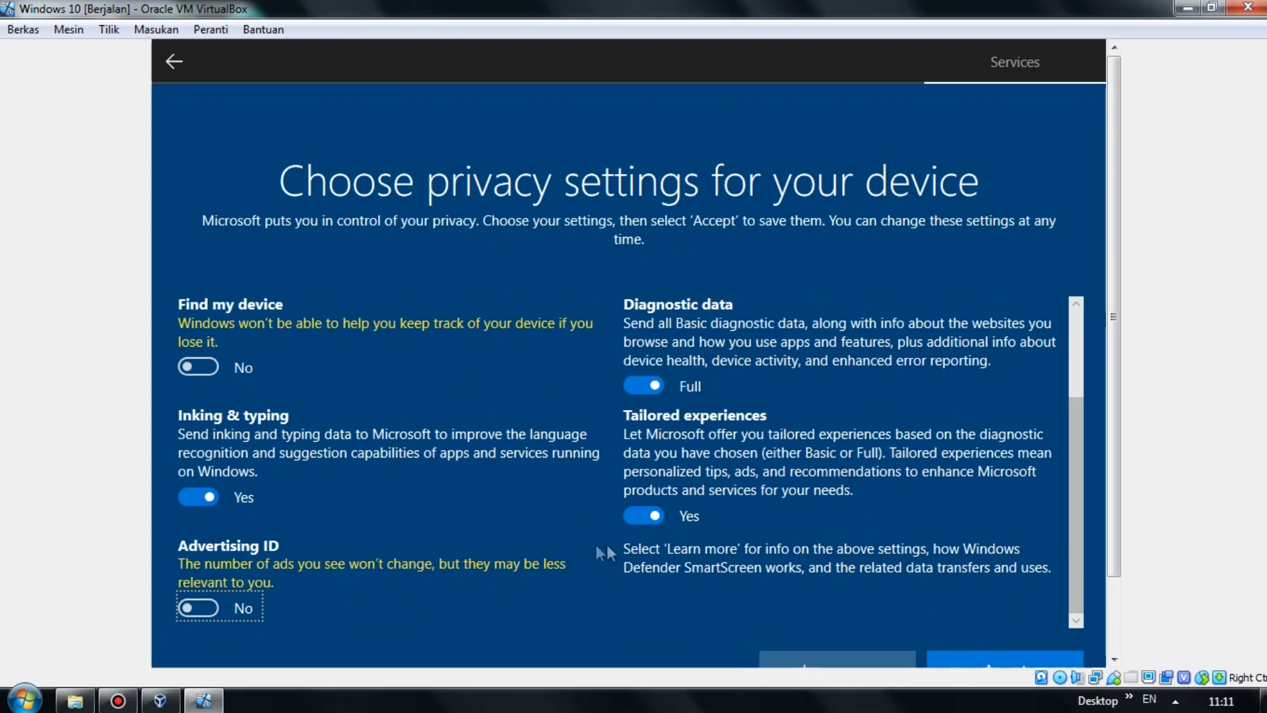
left_click(649, 520)
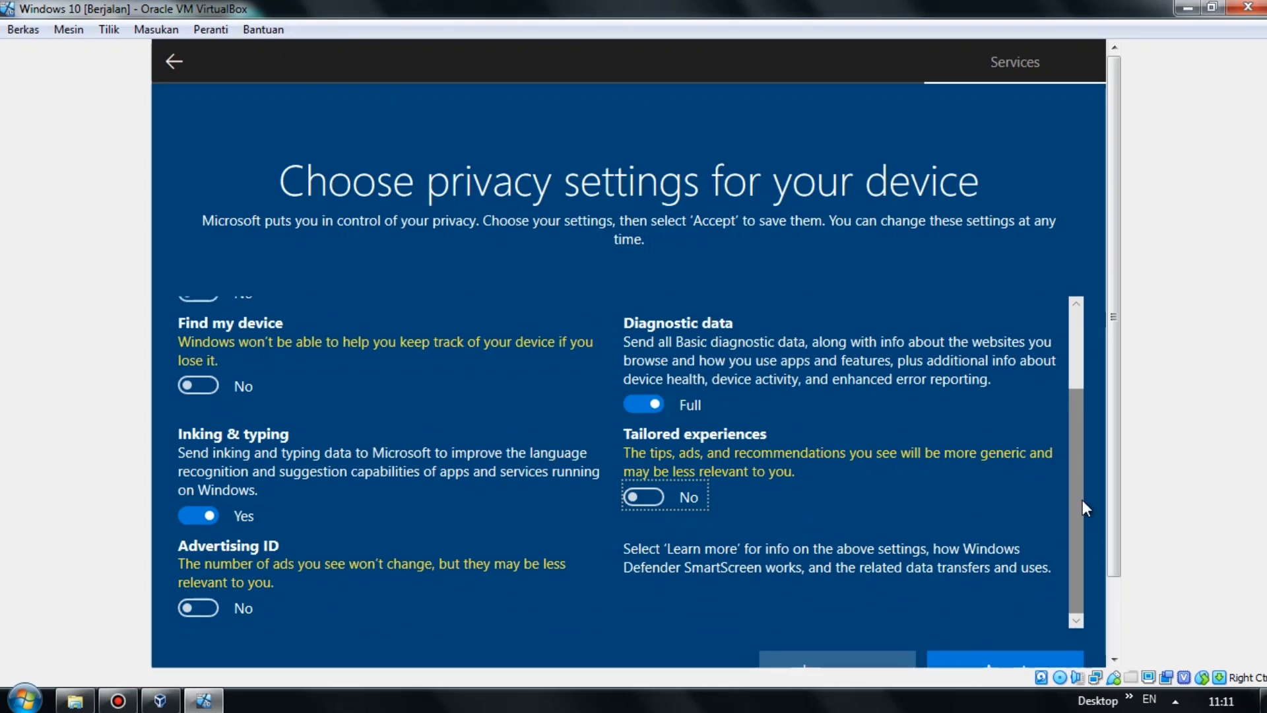
left_click_drag(1113, 458, 1121, 552)
left_click(1024, 581)
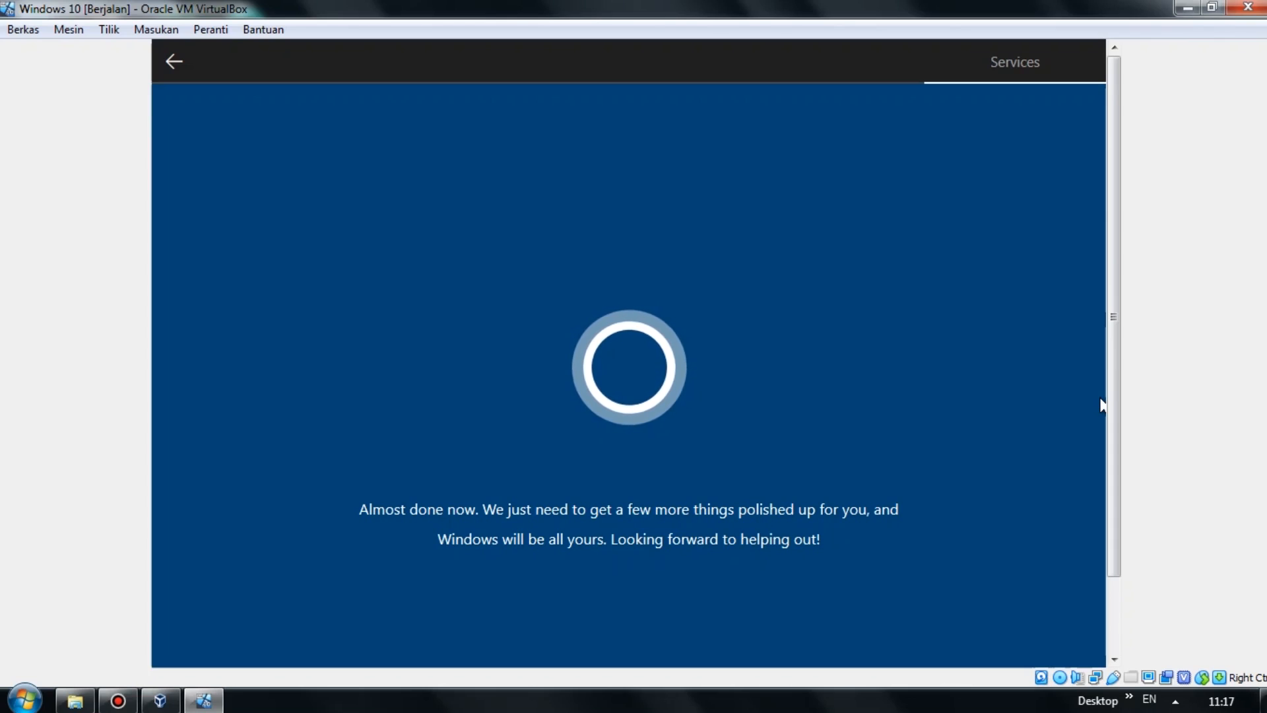
Accept the privacy settings again and wait for the Windows 10 desktop to load.
left_click_drag(1116, 373, 1097, 341)
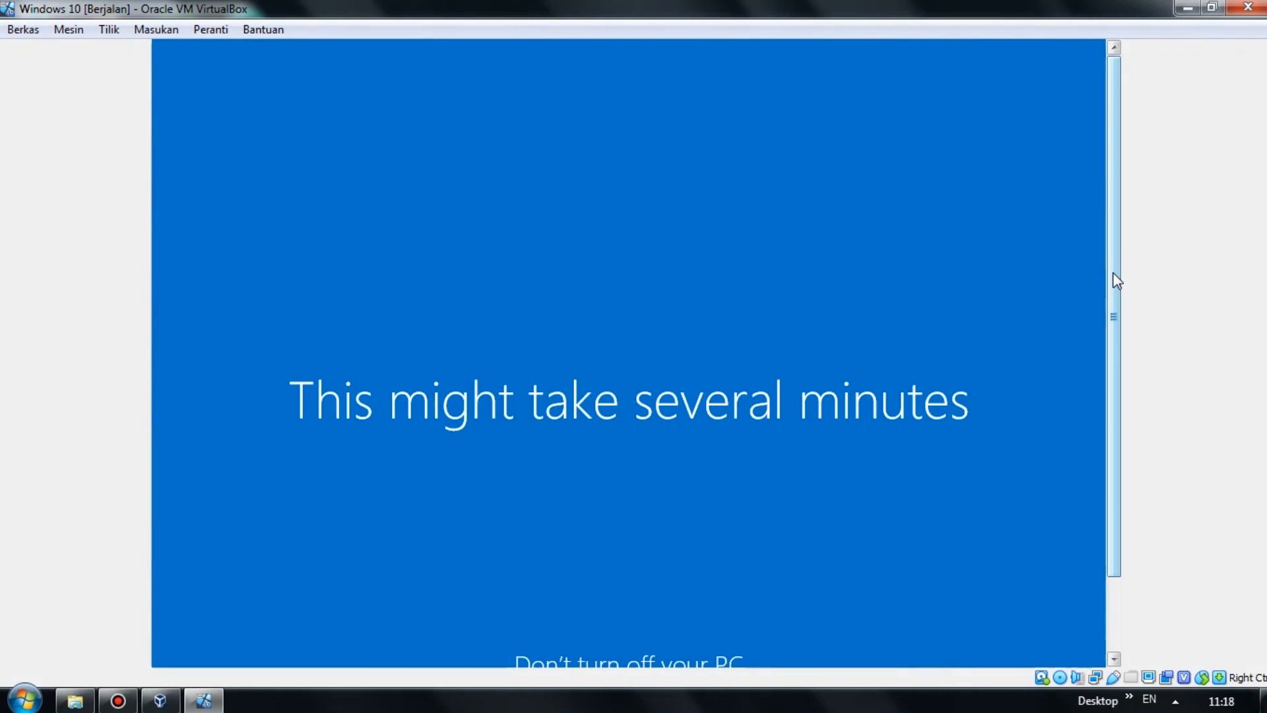
left_click_drag(1116, 280, 1116, 328)
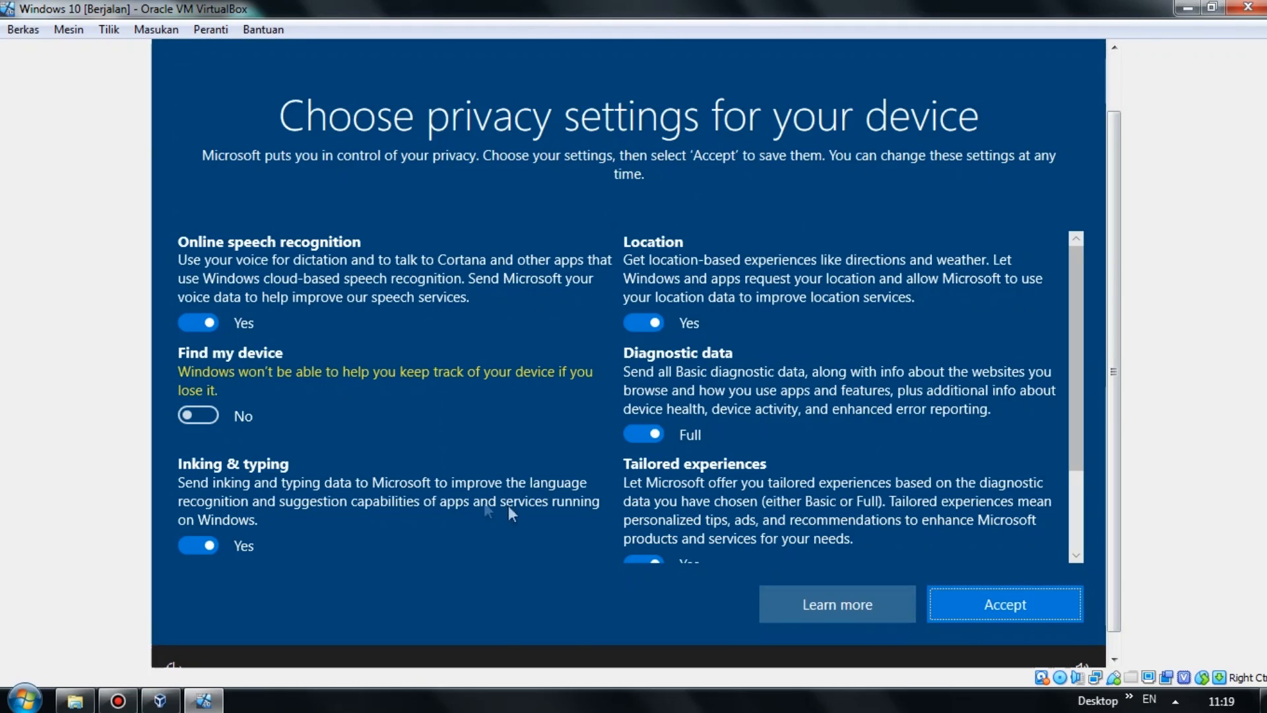
scroll(1007, 541, "down", 2)
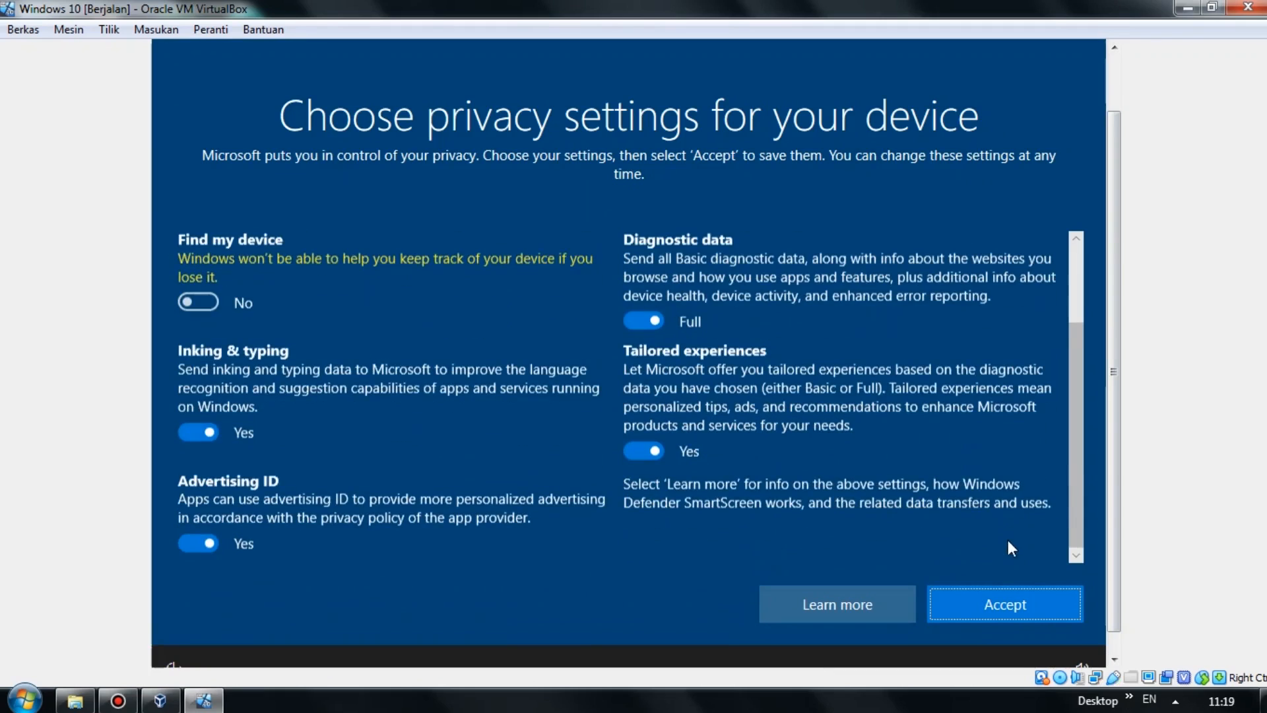
left_click(1011, 599)
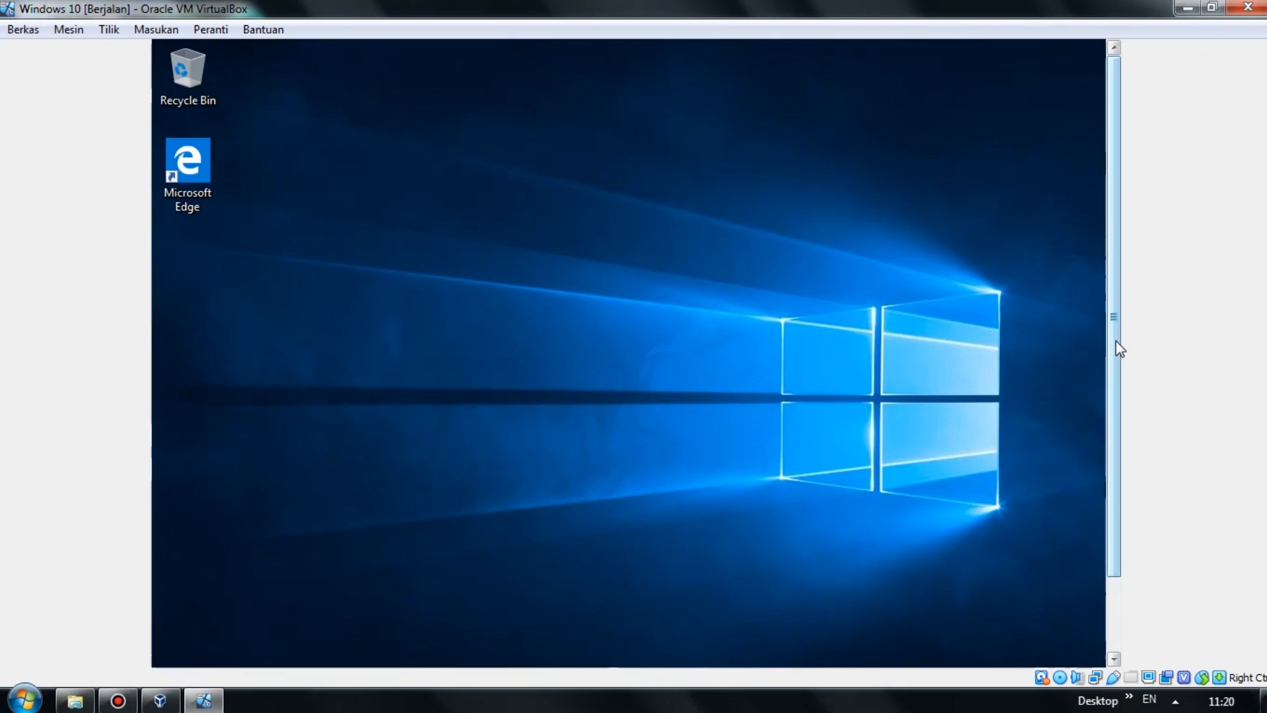
Refresh the Windows desktop from its right-click menu.
left_click_drag(1114, 341, 1114, 415)
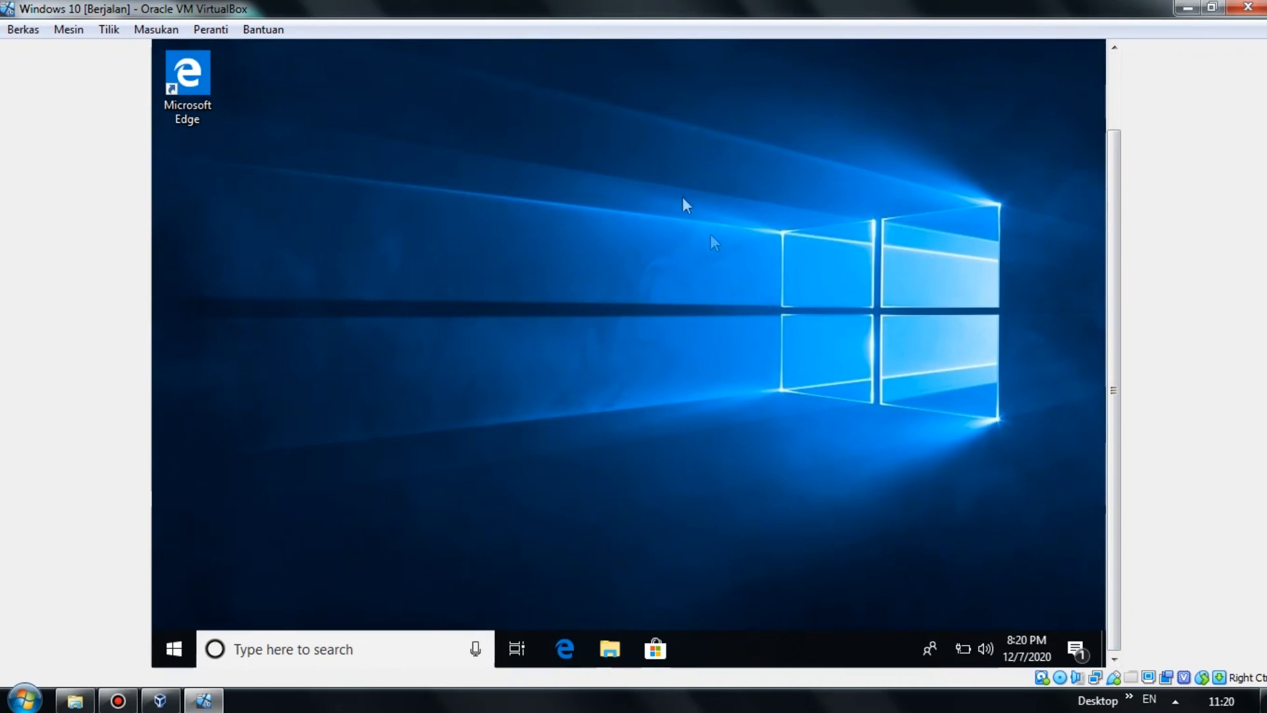
left_click(653, 647)
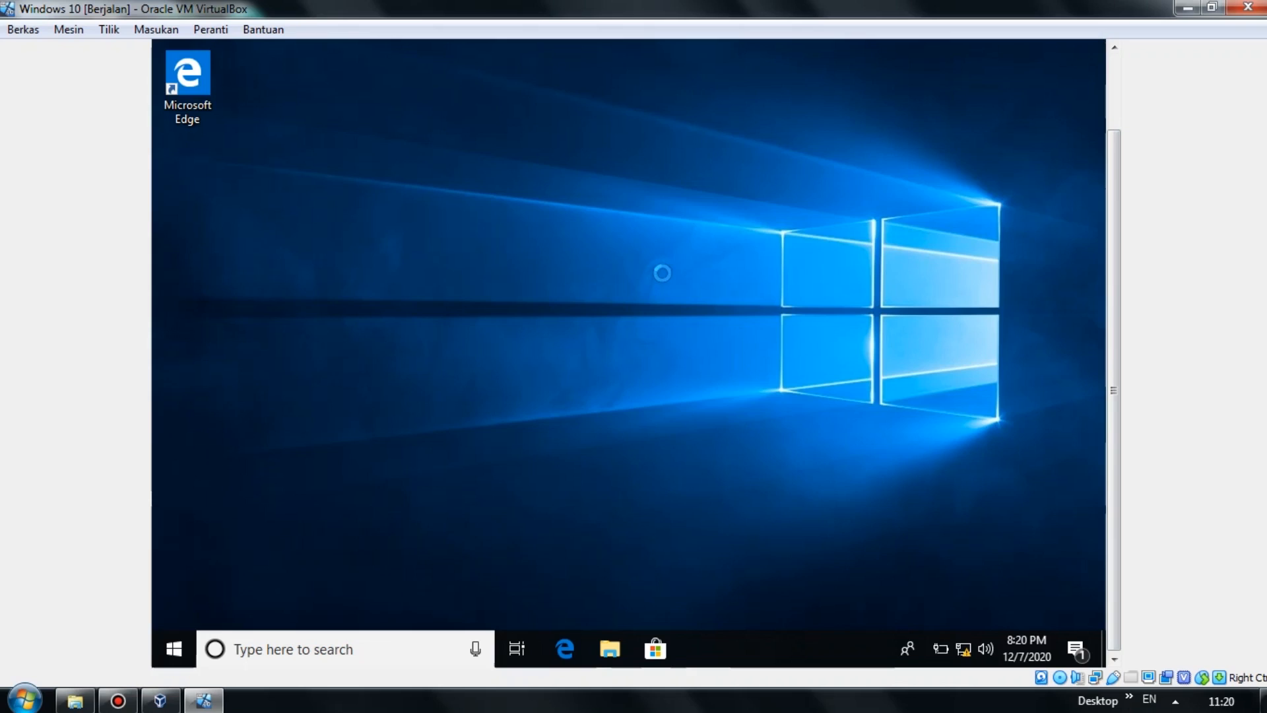
right_click(647, 152)
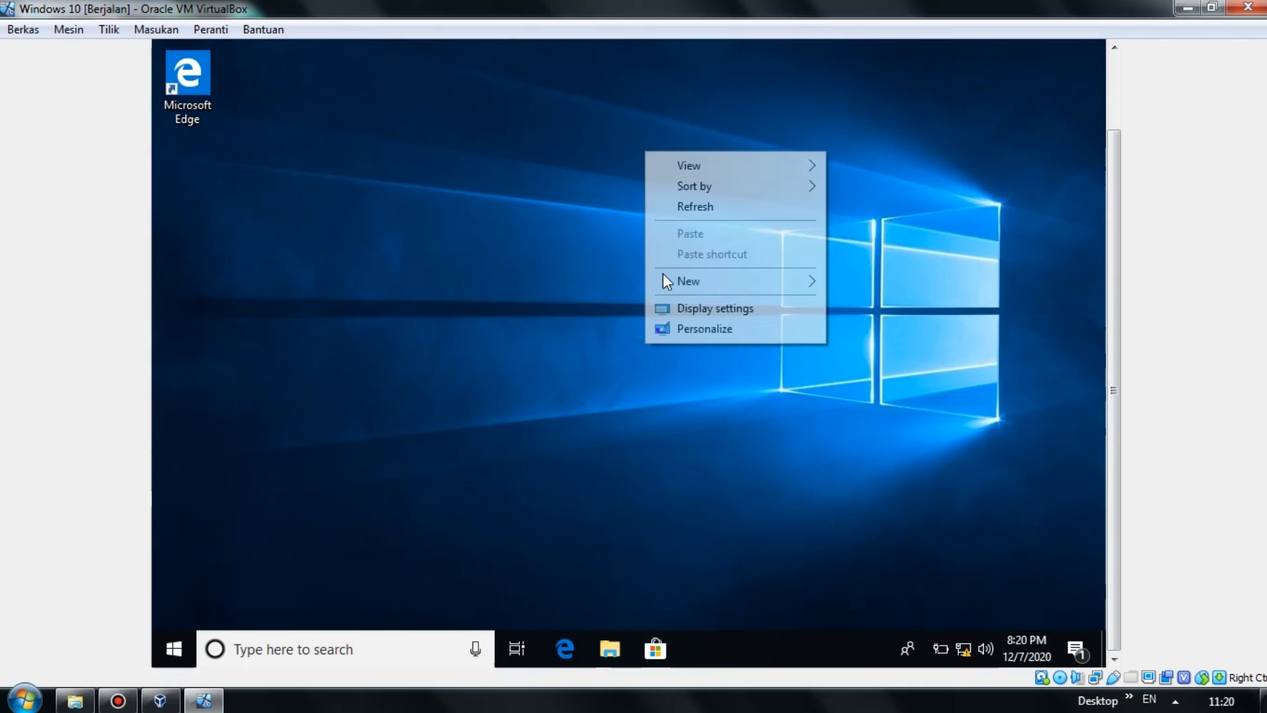
left_click(663, 202)
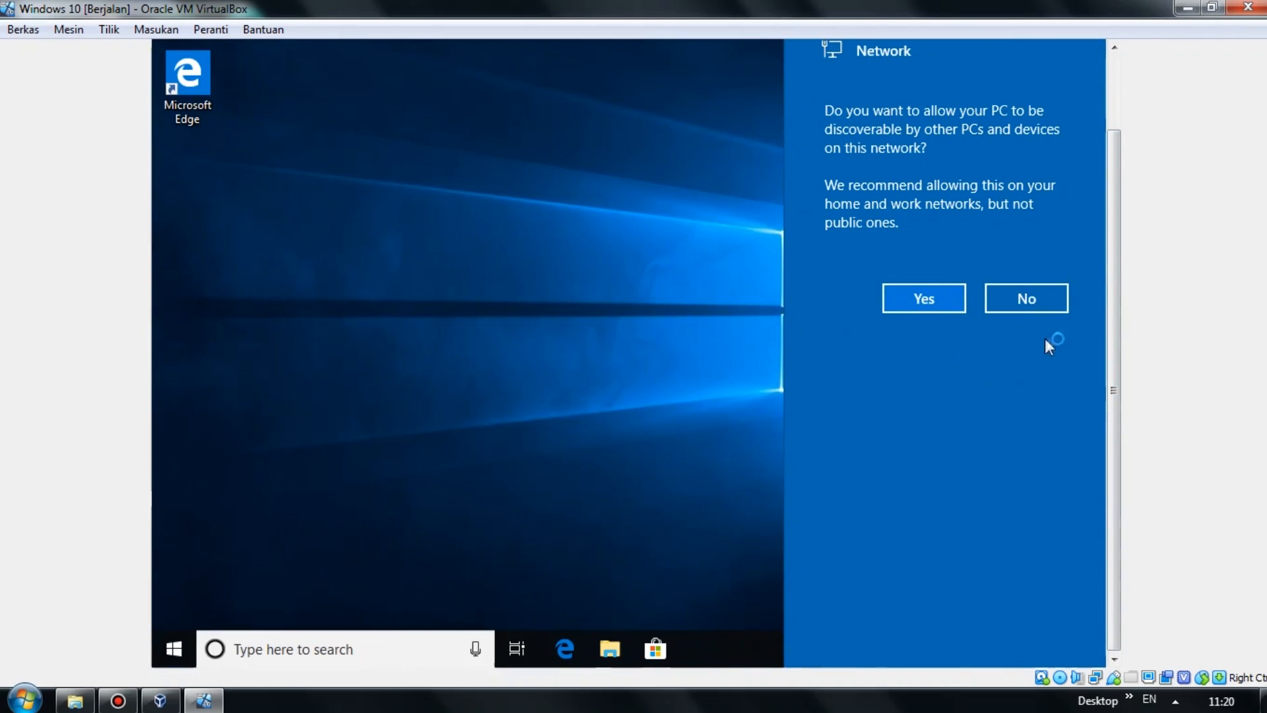
Keep the PC undiscoverable on the network and open File Explorer.
left_click(1049, 311)
left_click_drag(1119, 310, 1120, 215)
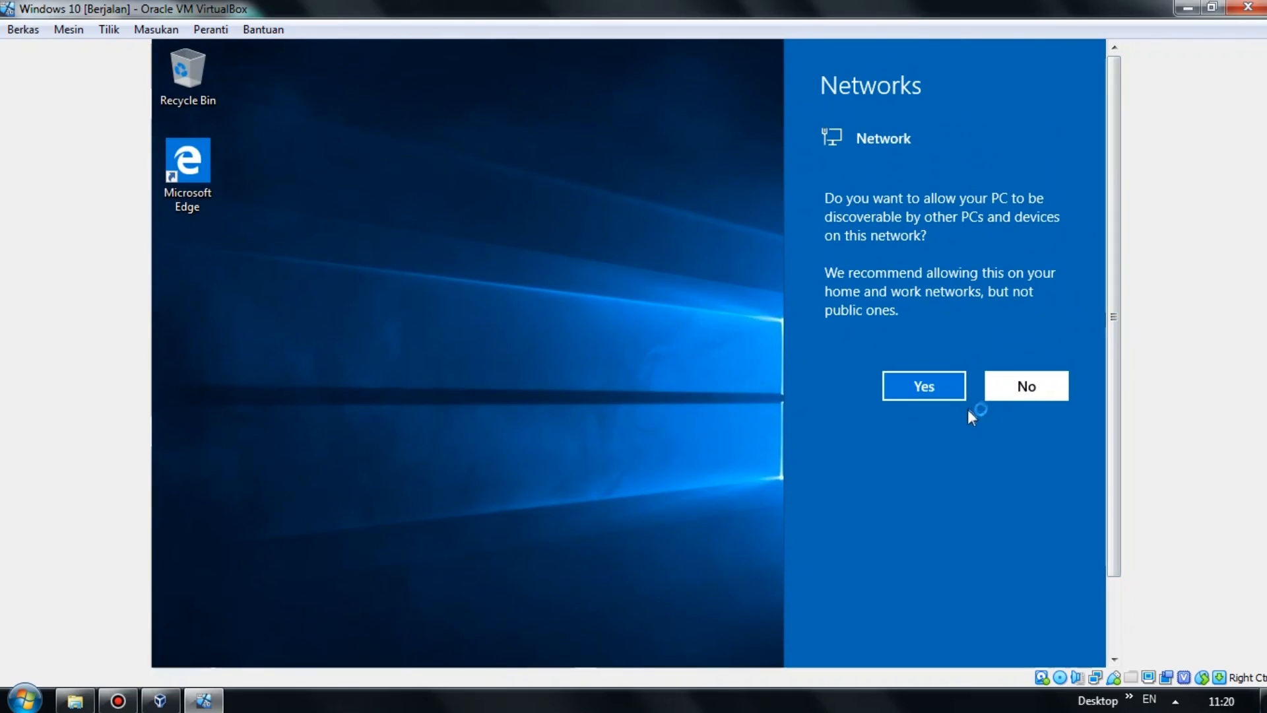
left_click_drag(1120, 319, 1109, 405)
left_click(617, 648)
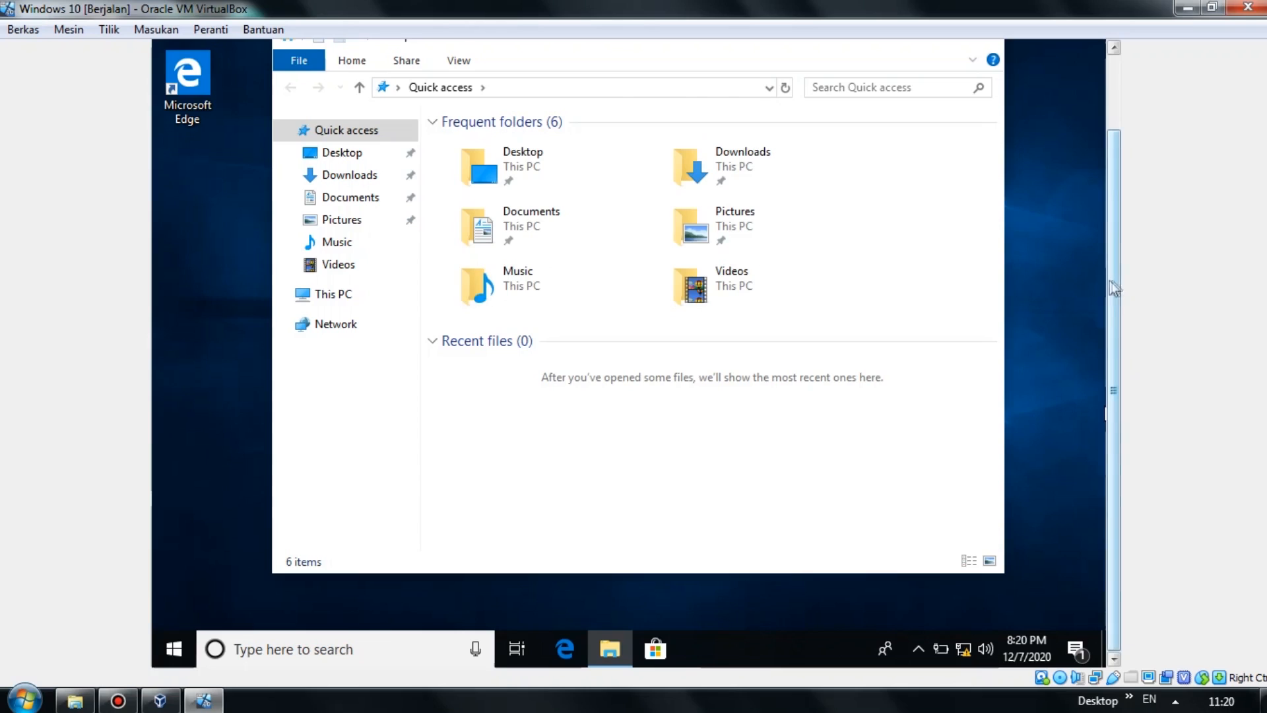
Format Local Disk (D:) from This PC with the default NTFS settings.
left_click(363, 294)
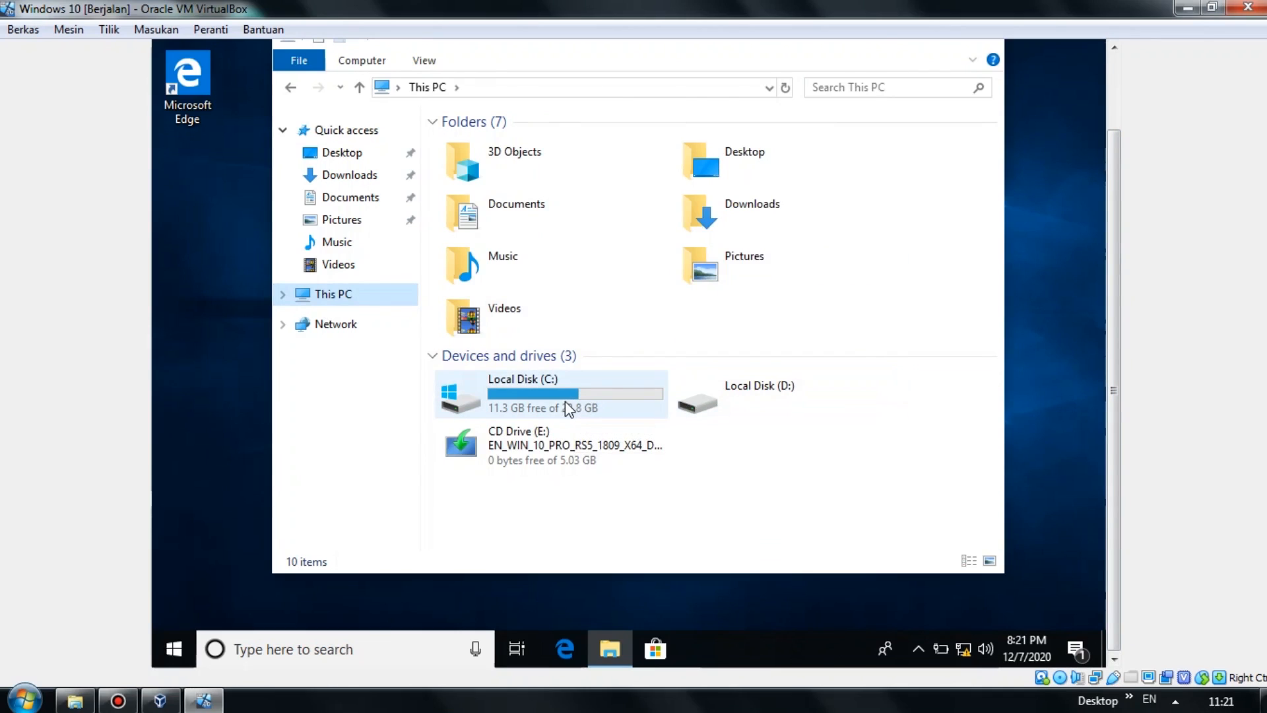
left_click(755, 410)
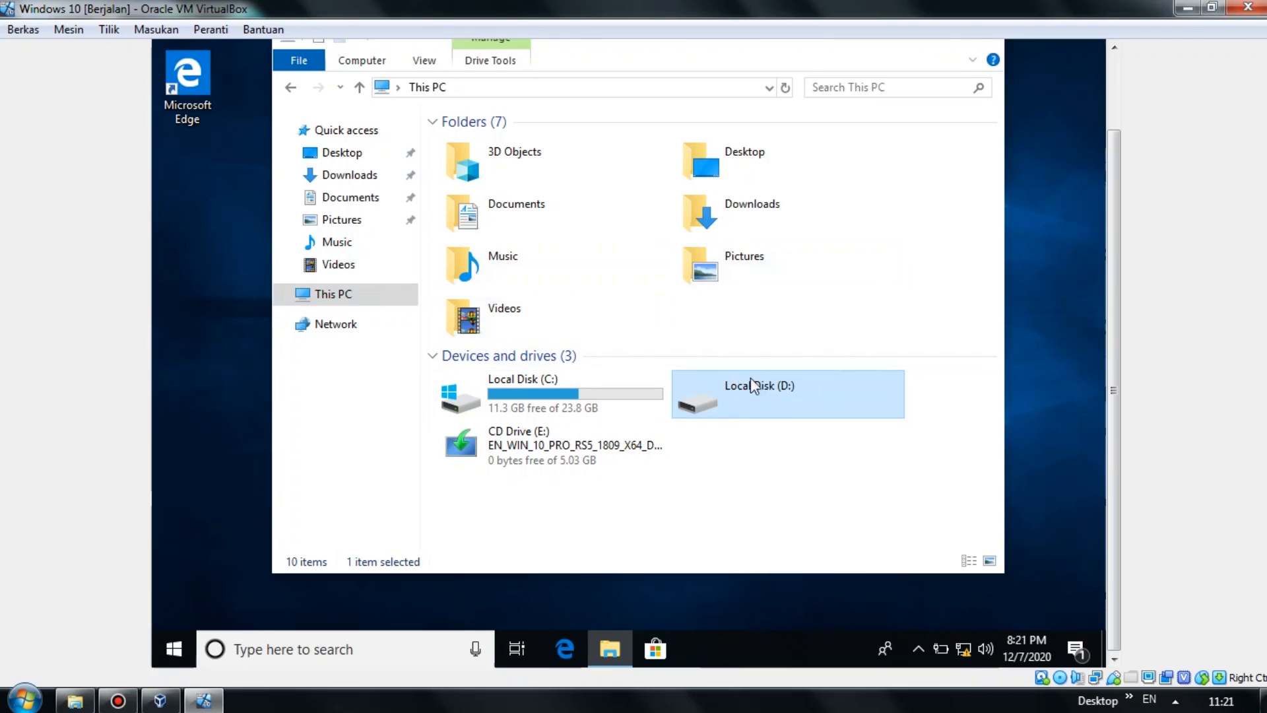
double_click(687, 399)
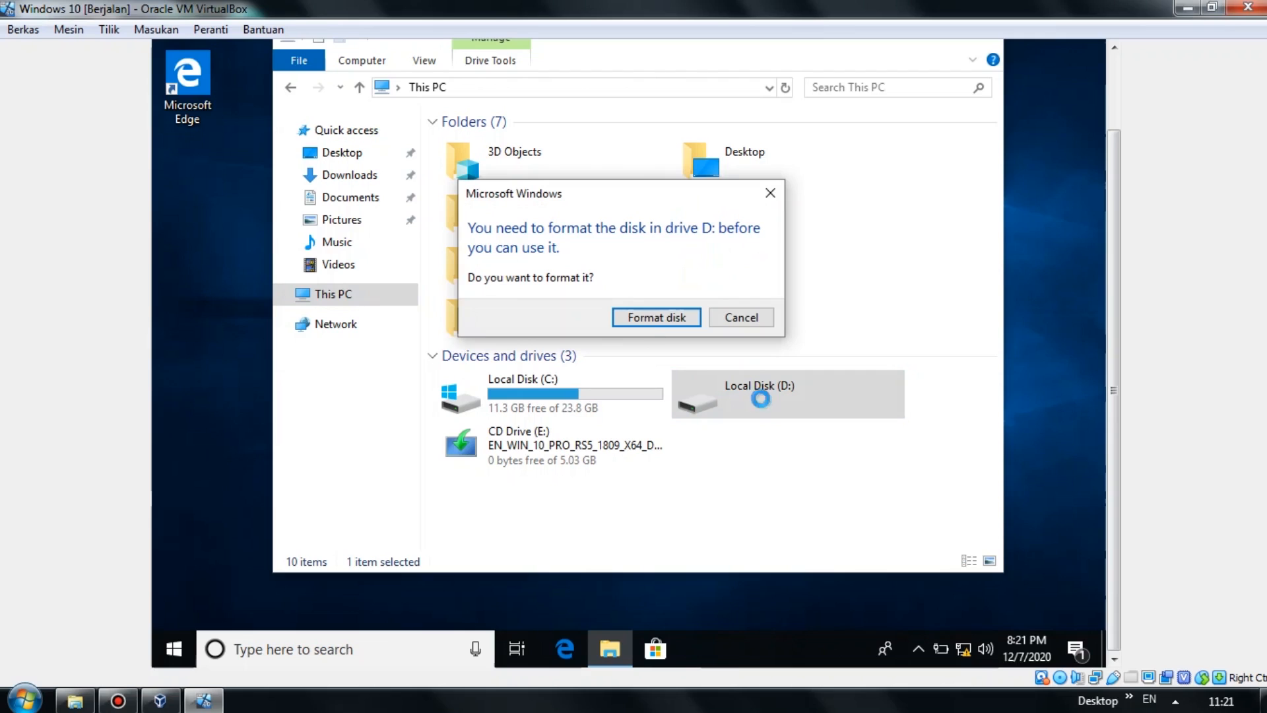
left_click(619, 310)
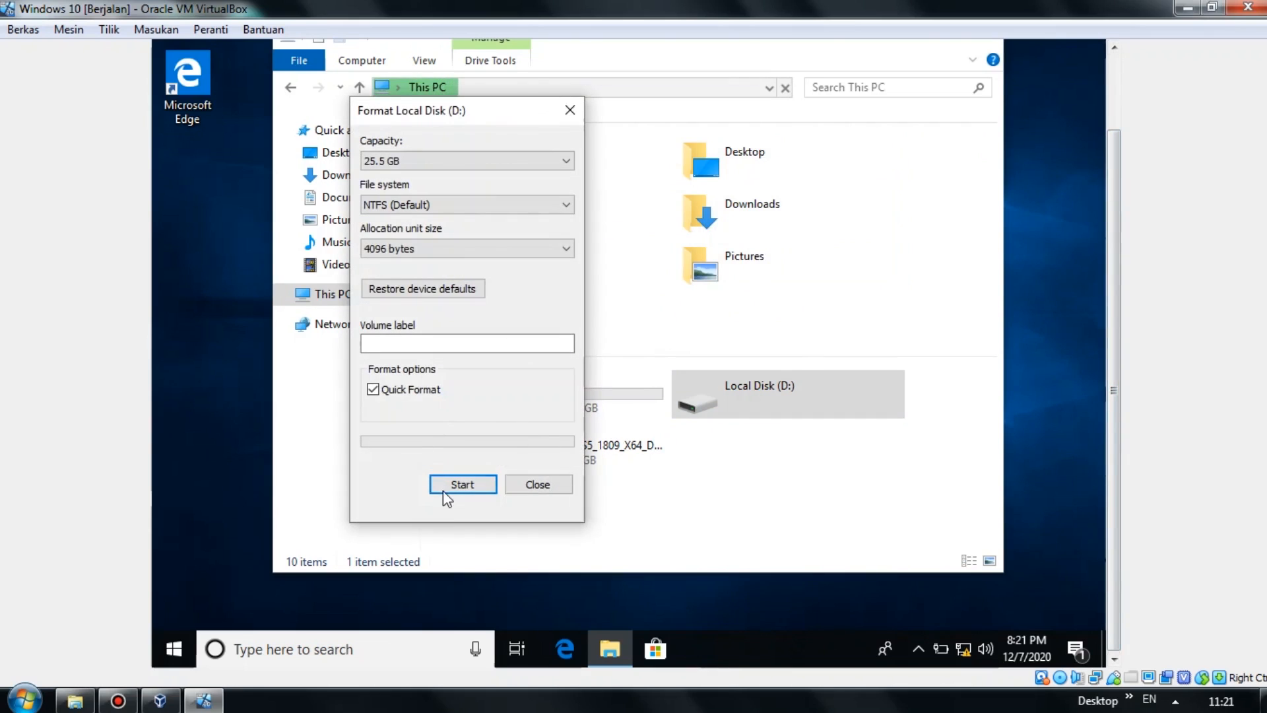
left_click(455, 487)
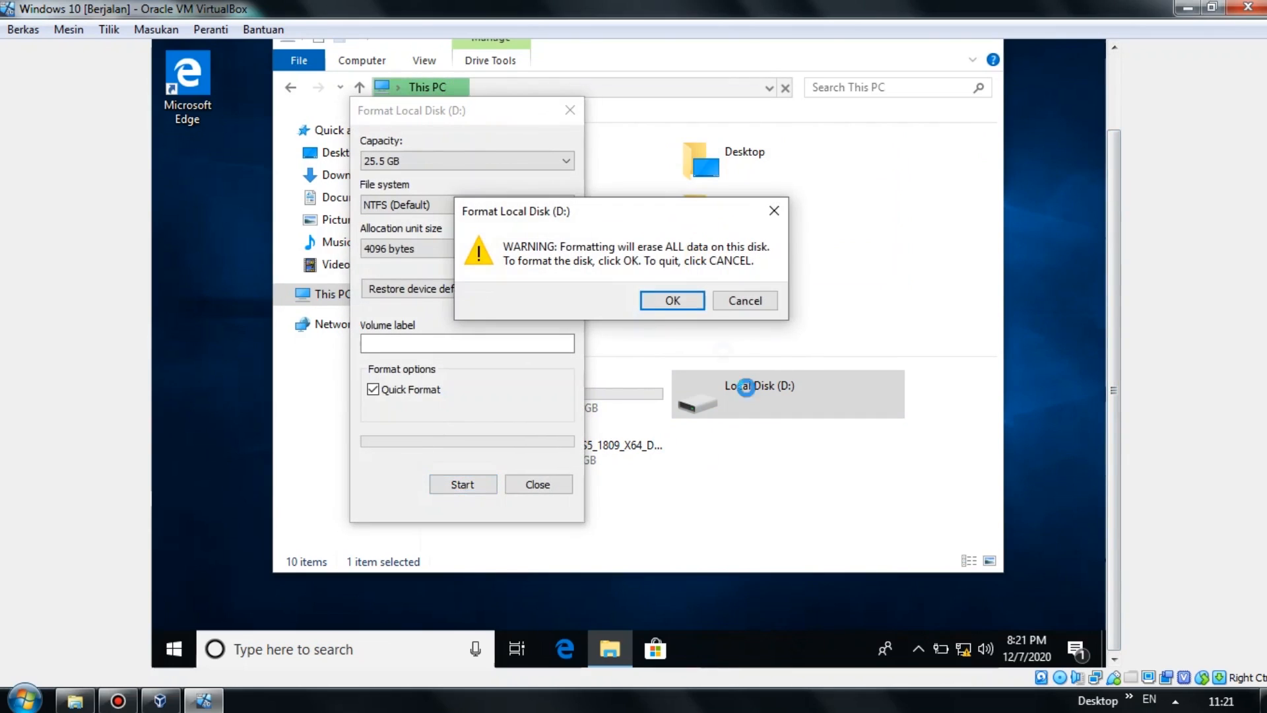
left_click(678, 292)
mouse_move(1114, 322)
left_mouse_down()
mouse_move(1125, 268)
mouse_move(1111, 346)
left_mouse_up()
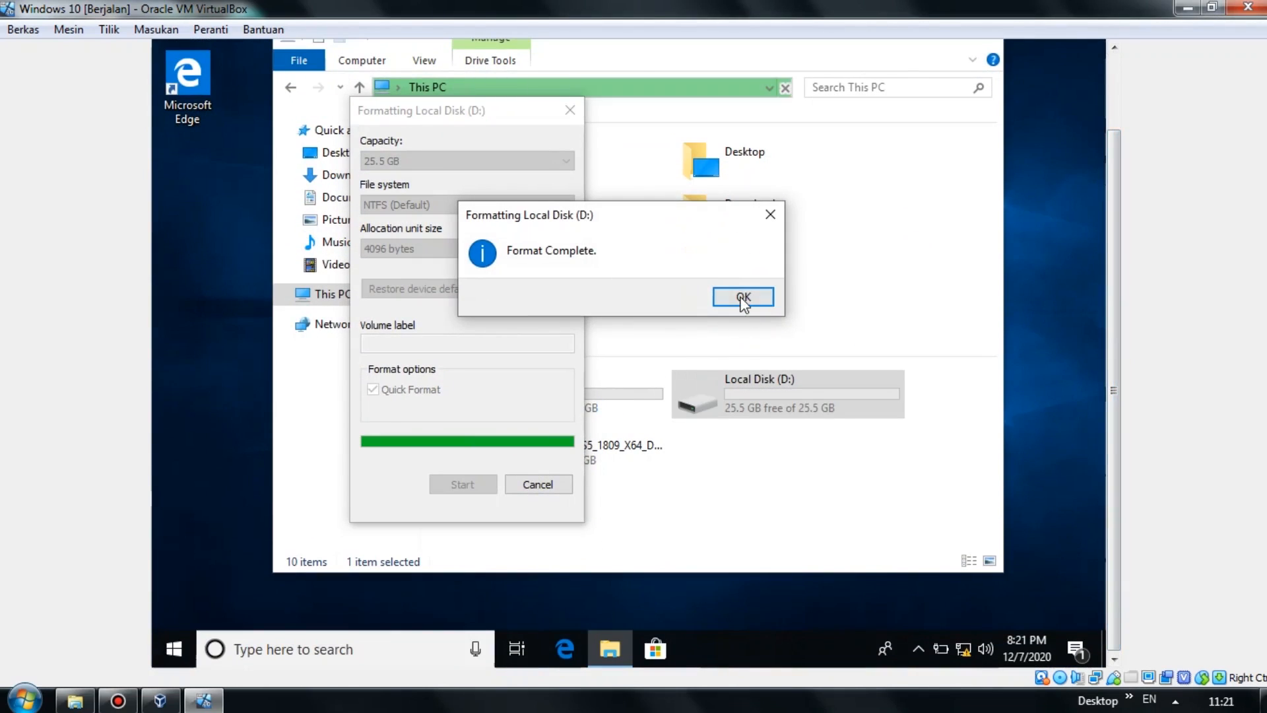
left_click(743, 297)
Reopen Local Disk (D:) to confirm it is empty, then close Explorer.
left_click(570, 112)
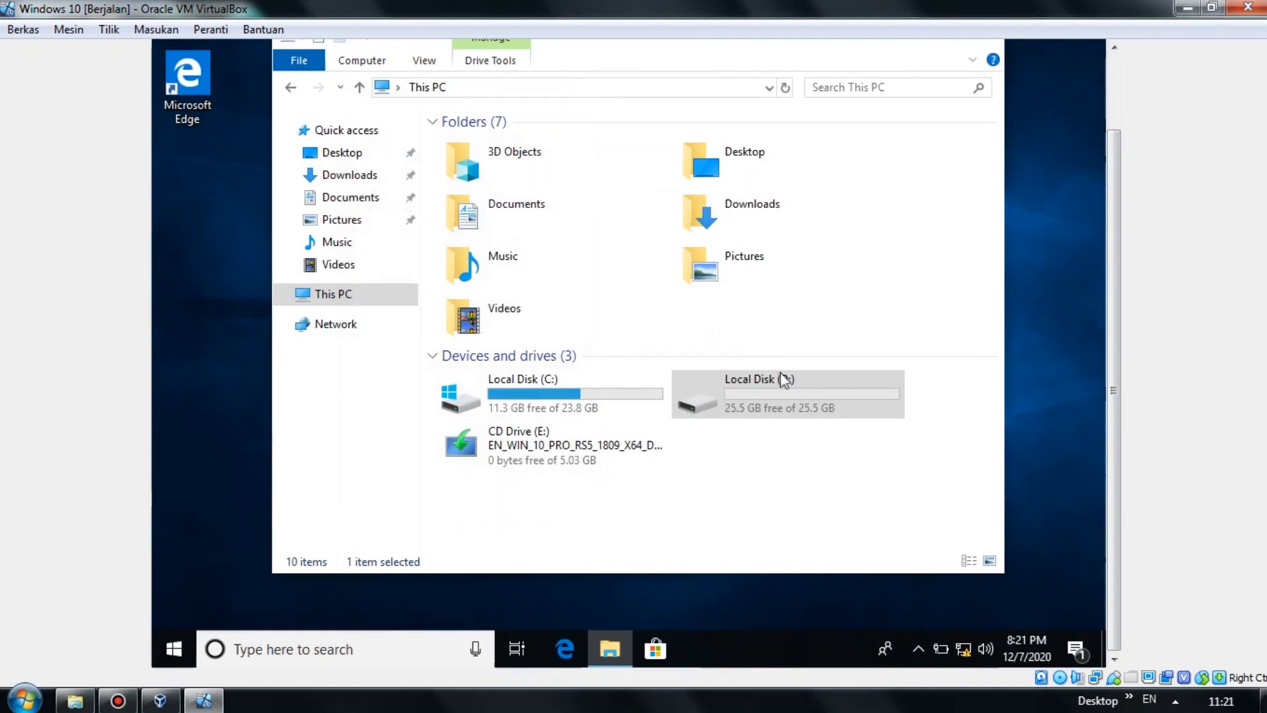
left_click(796, 390)
double_click(796, 391)
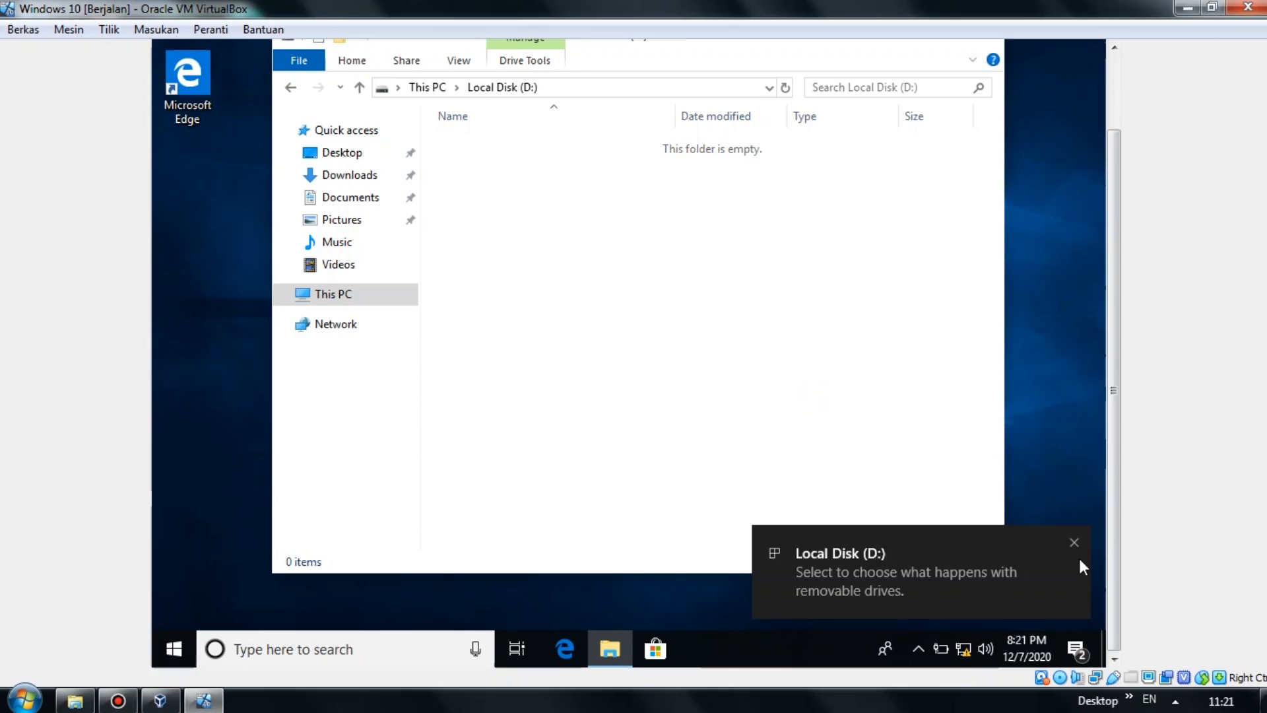
left_click(1076, 540)
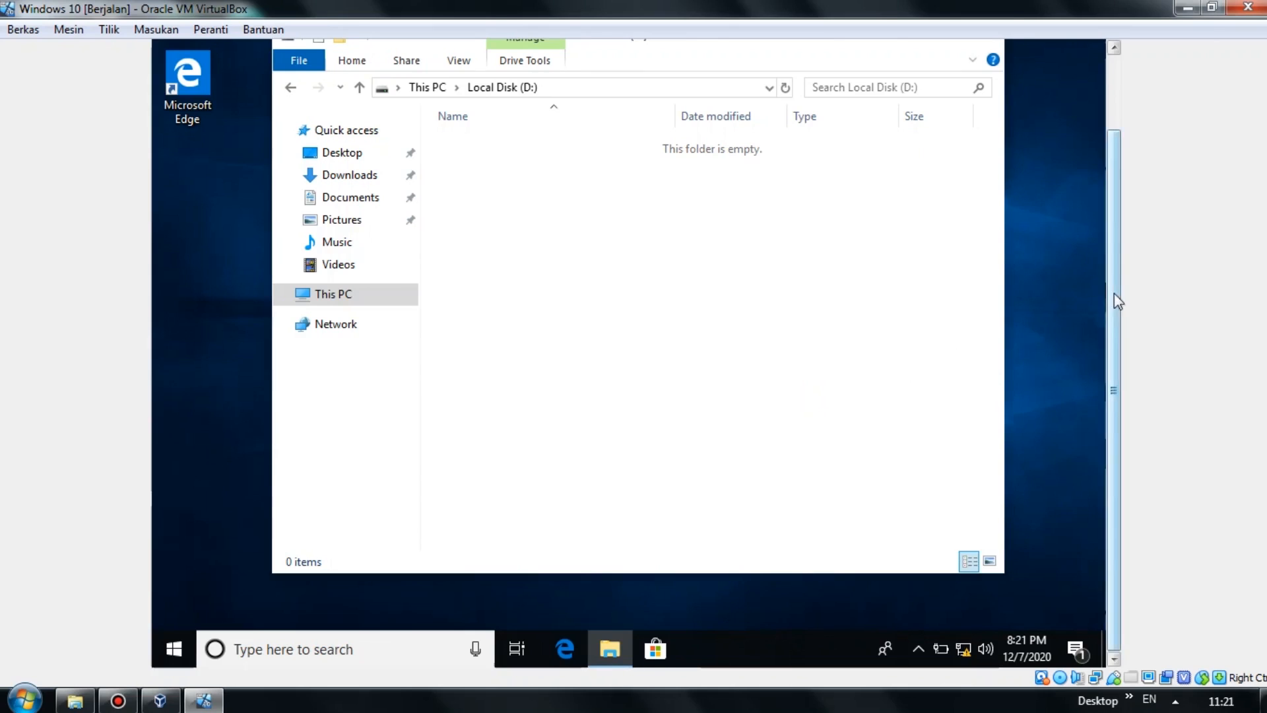
left_click_drag(1115, 294, 1127, 251)
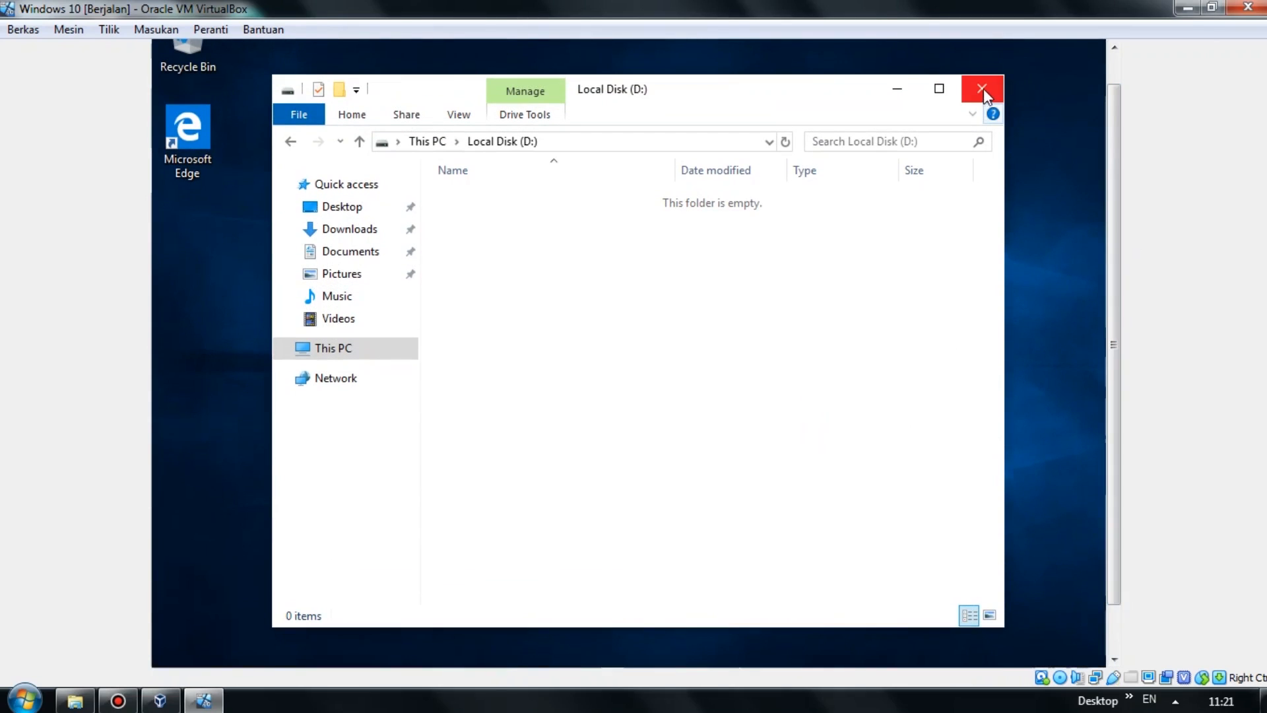
left_click(986, 99)
left_click_drag(1112, 164, 1123, 264)
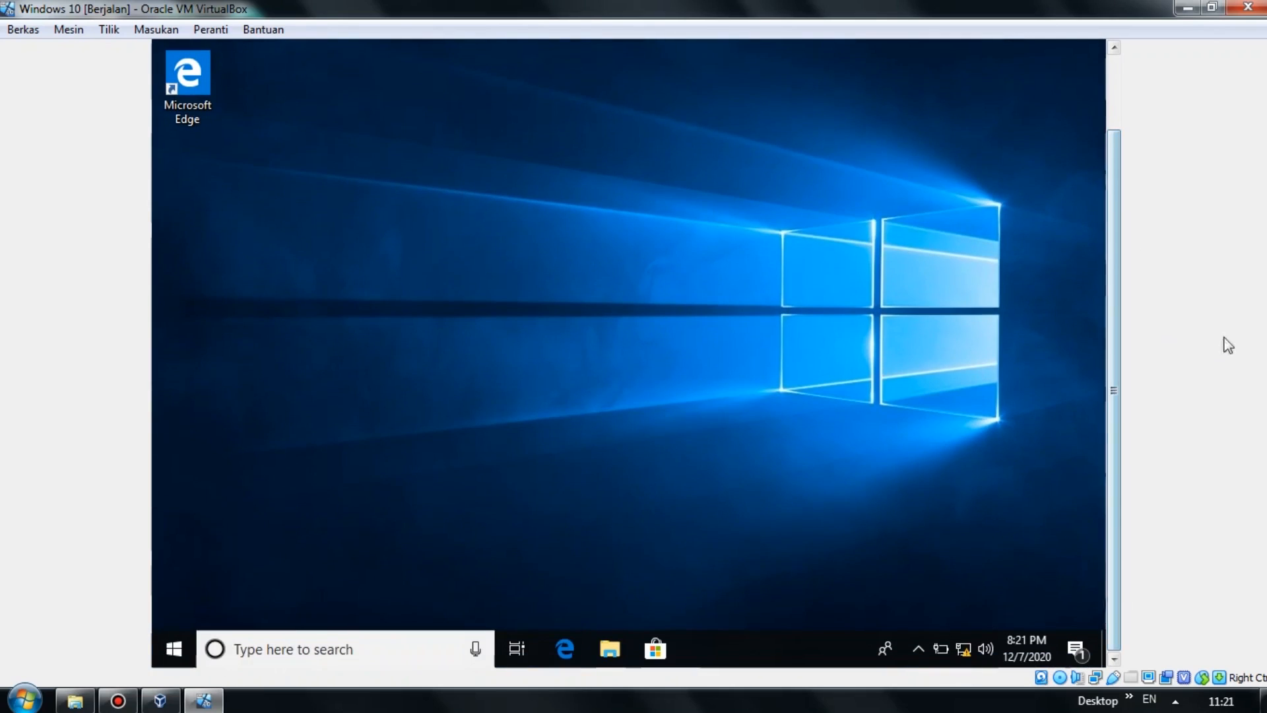
Eject the Windows installation disc from the VM's virtual optical drive.
right_click(1059, 678)
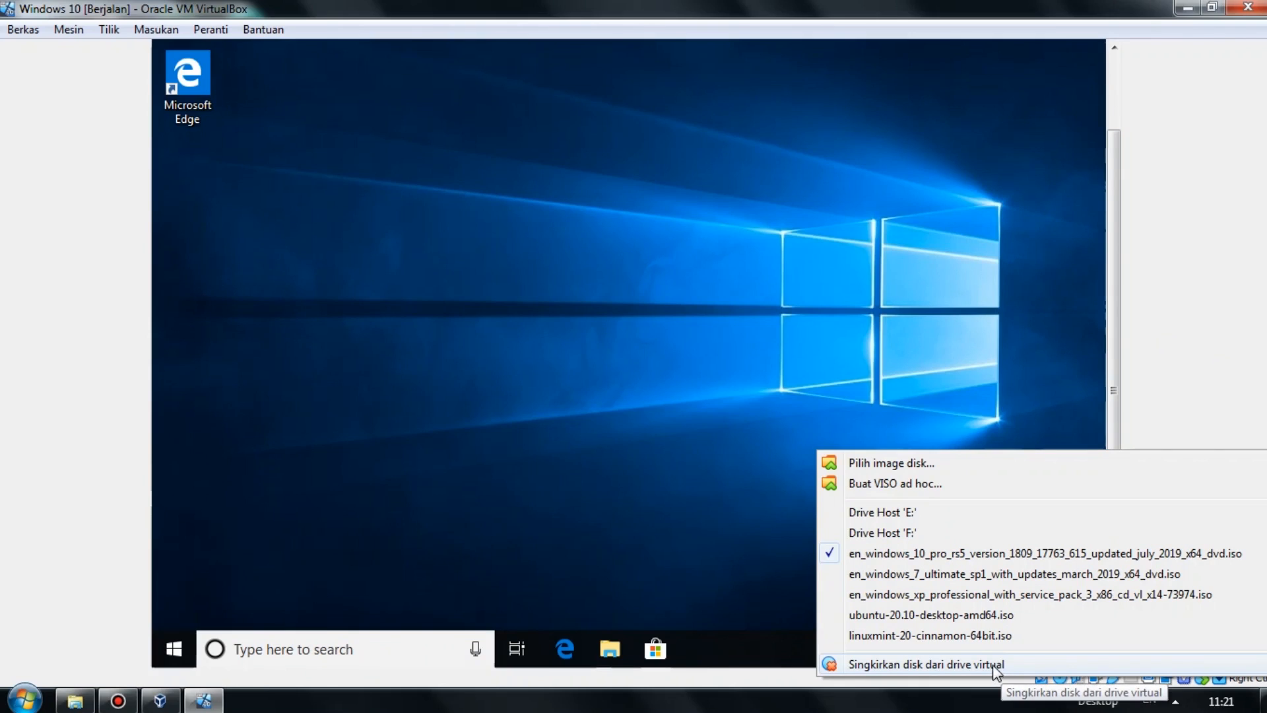
left_click(995, 667)
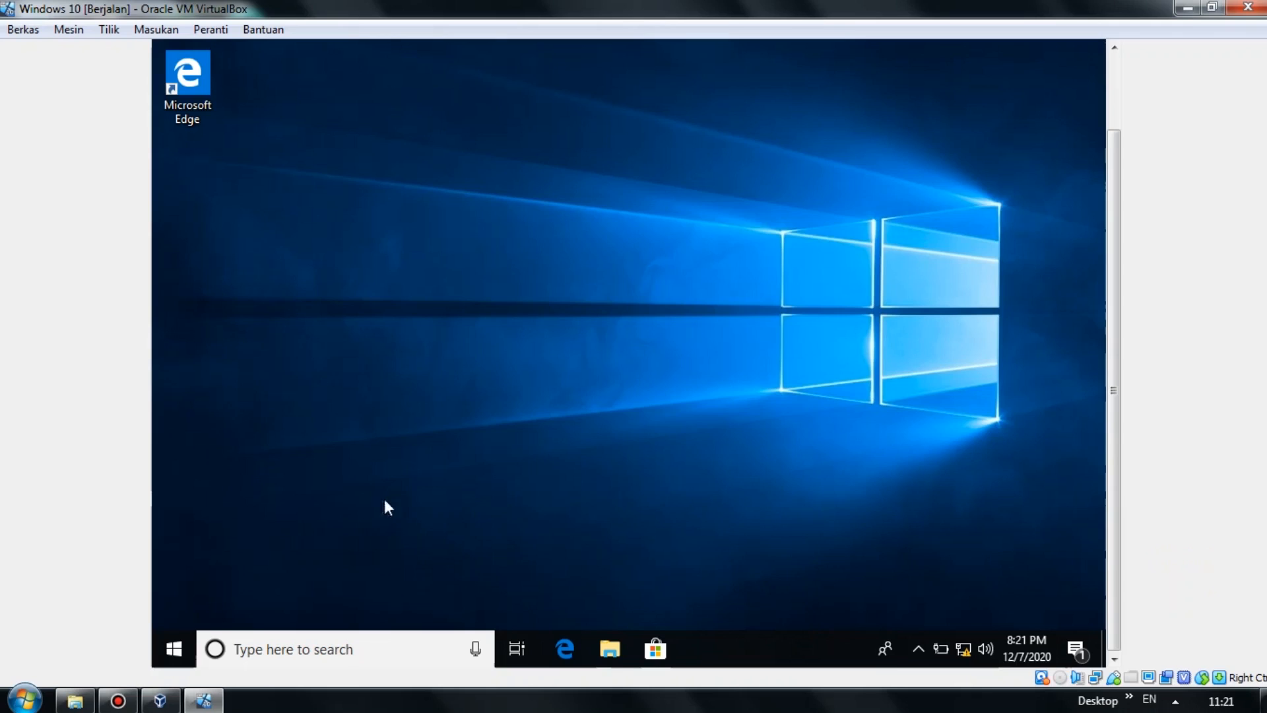
left_click_drag(1114, 314, 1133, 248)
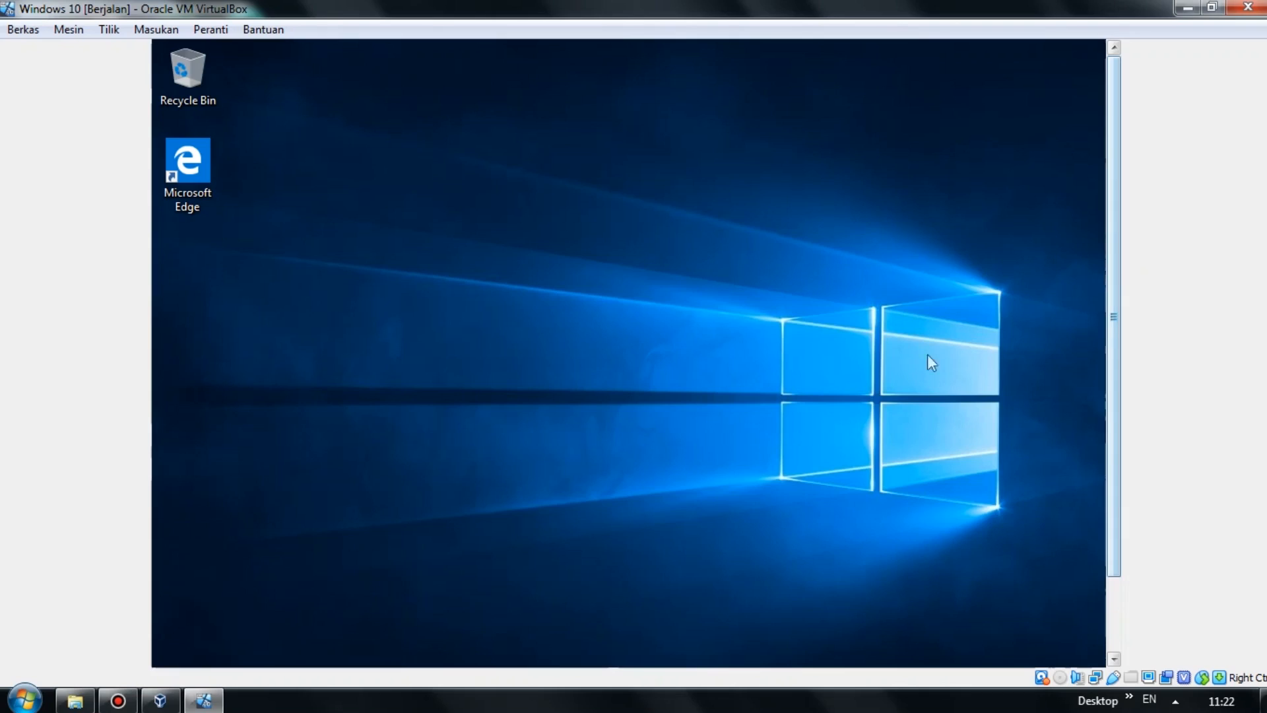
left_click_drag(1115, 312, 1114, 387)
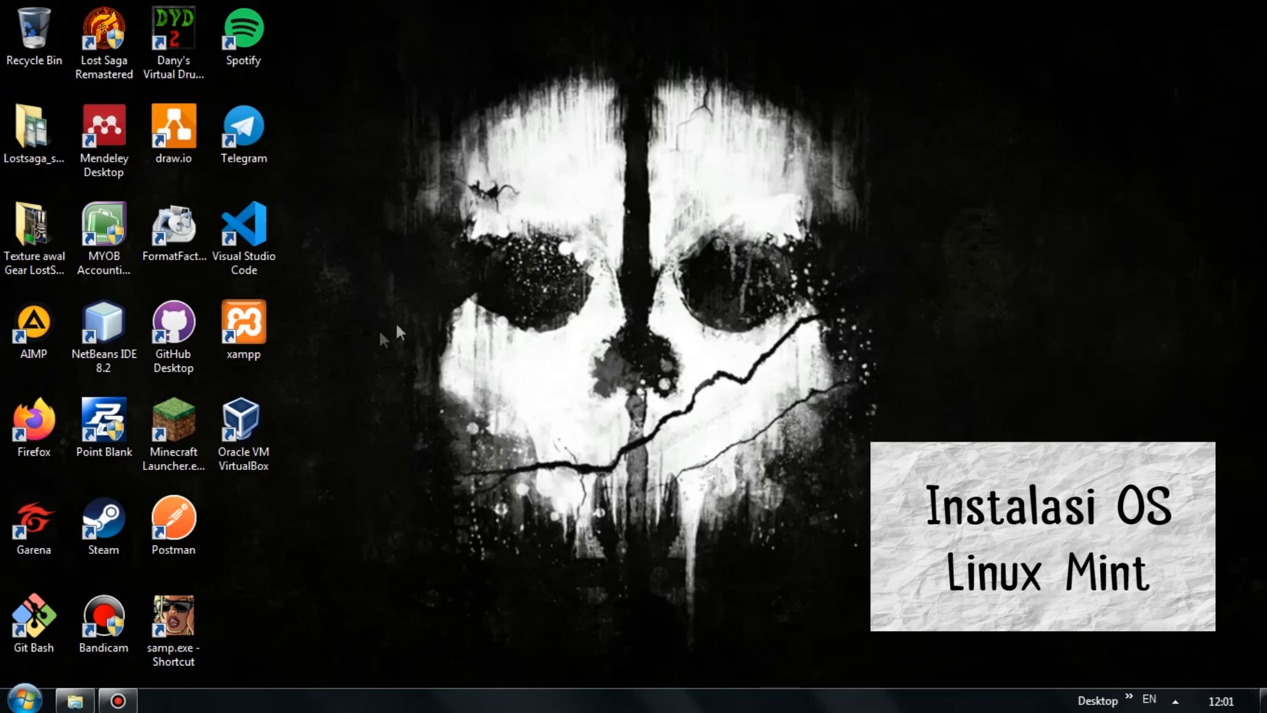
Launch the VirtualBox Manager from the host desktop shortcut.
left_click(263, 427)
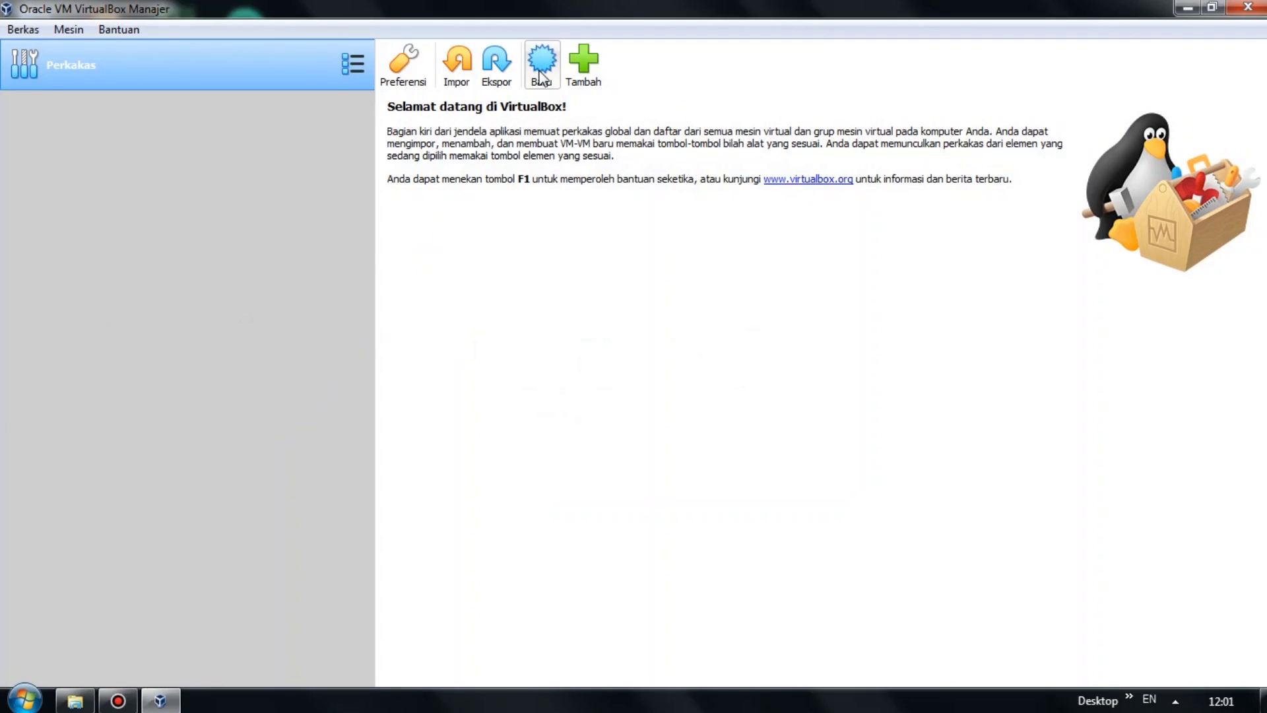
Start a new VM named Linux Mint, keeping type Linux and version Ubuntu (64-bit).
left_click(540, 74)
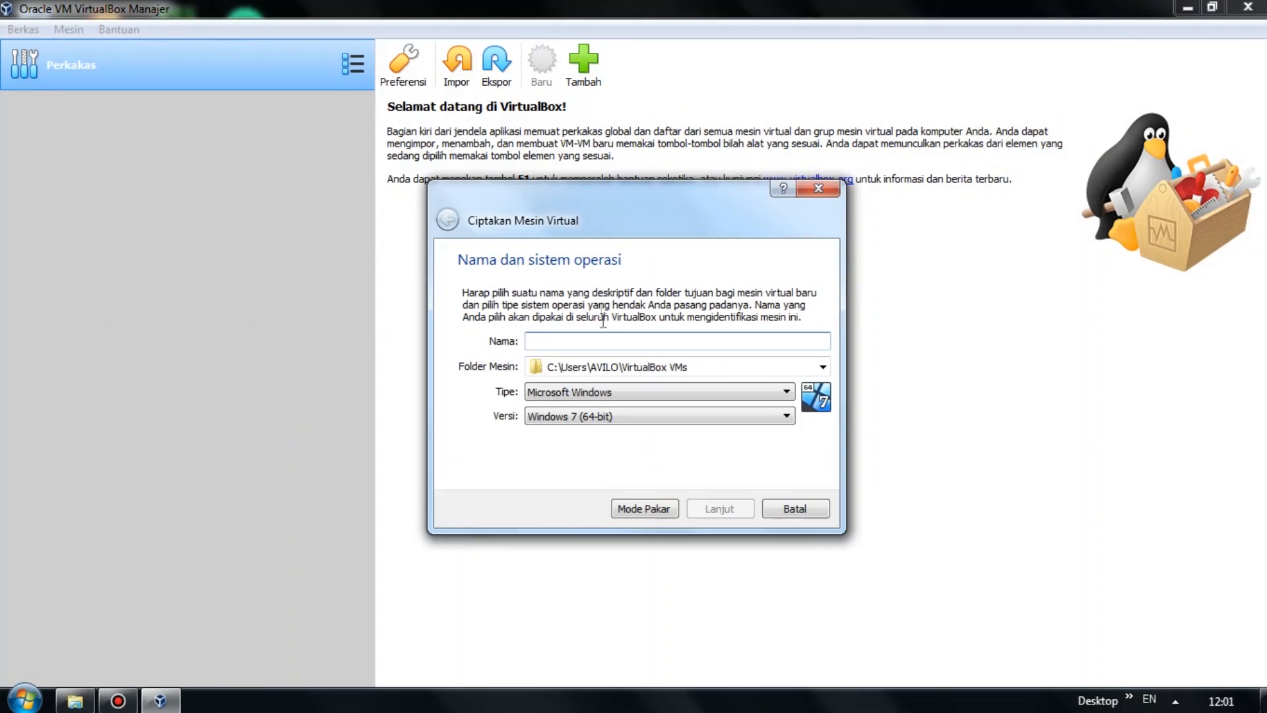
type("Linux")
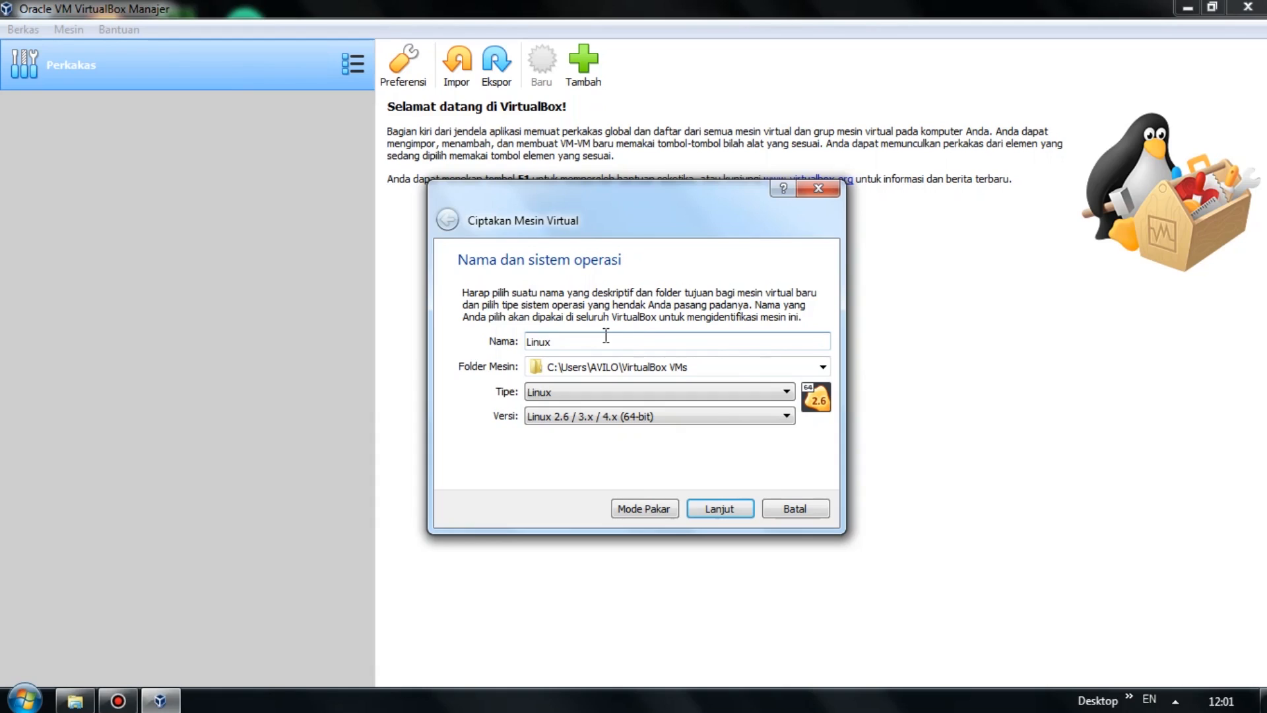
type("Mint")
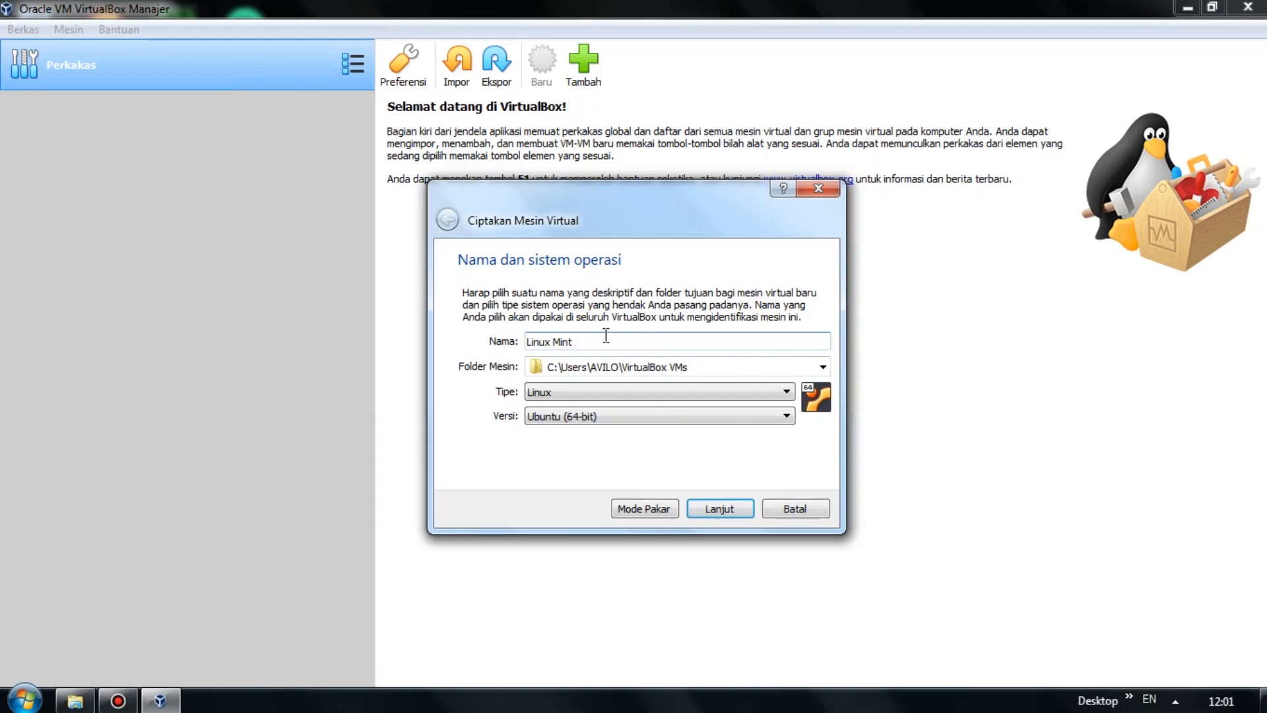
left_click(535, 398)
left_click(559, 418)
left_click(559, 416)
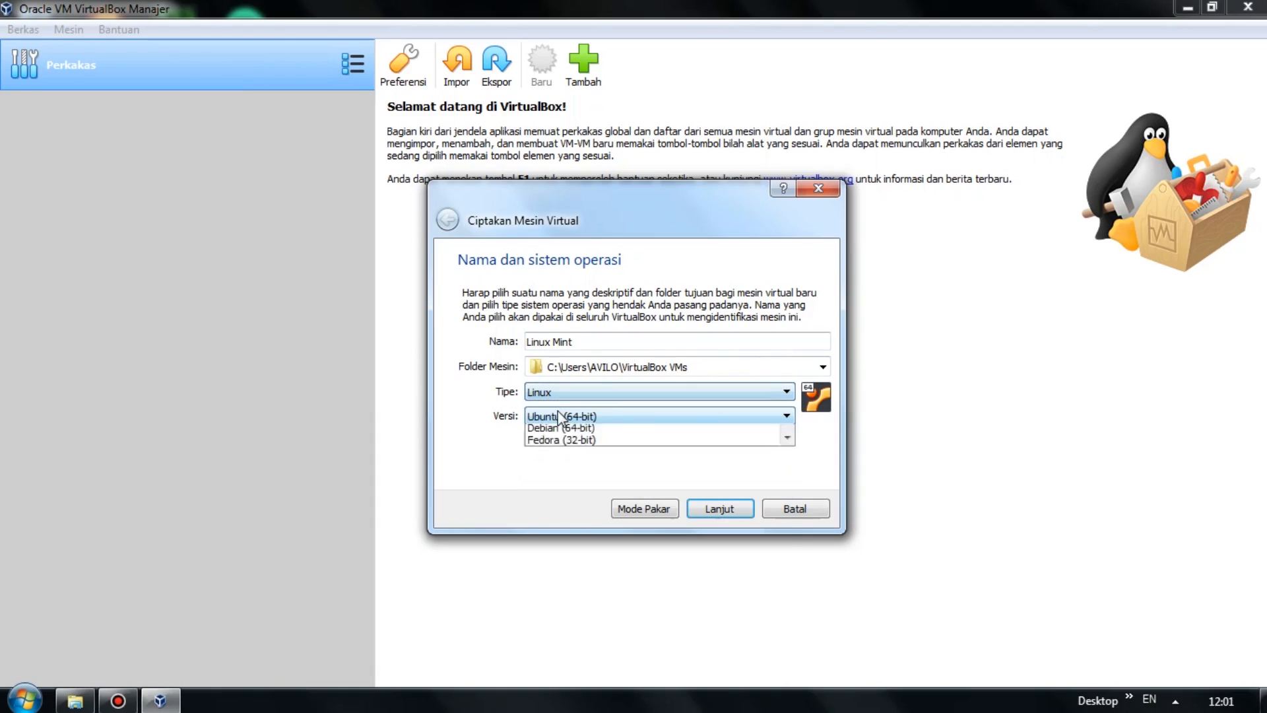
left_click(560, 417)
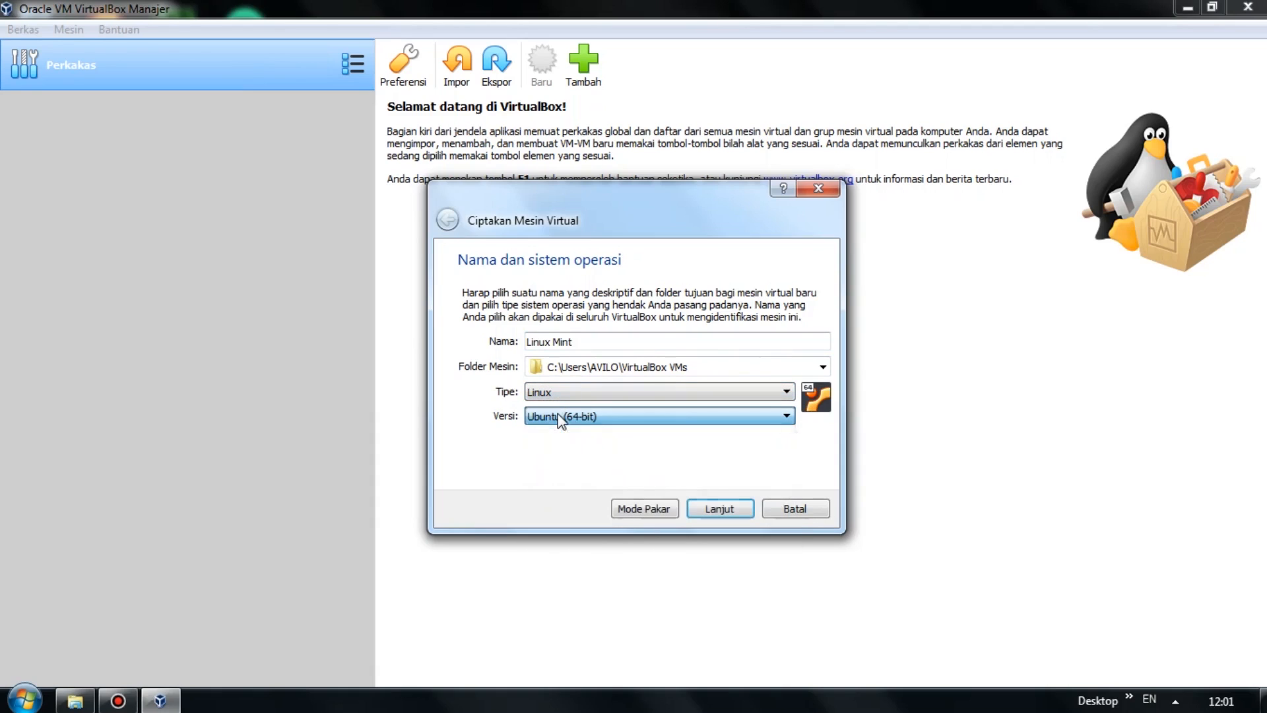
Give the VM 2048 MB of memory and choose to create a virtual hard disk now.
left_click(710, 510)
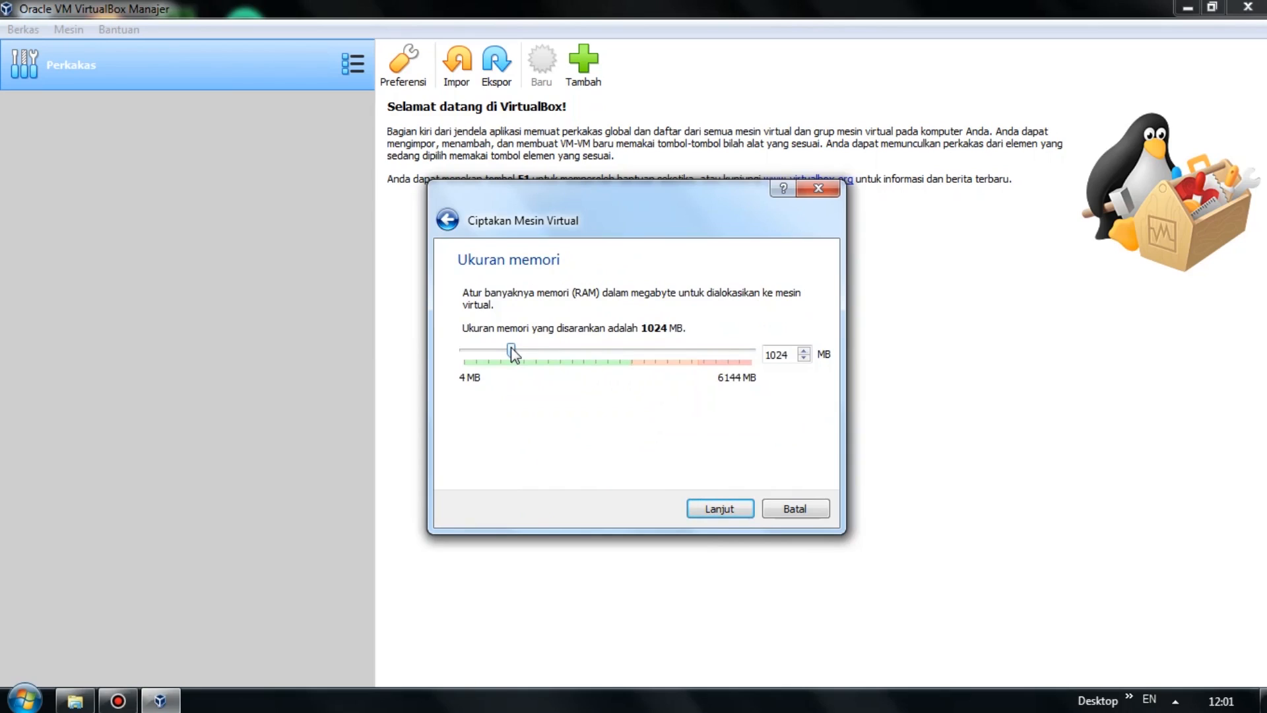
left_click_drag(535, 352, 562, 355)
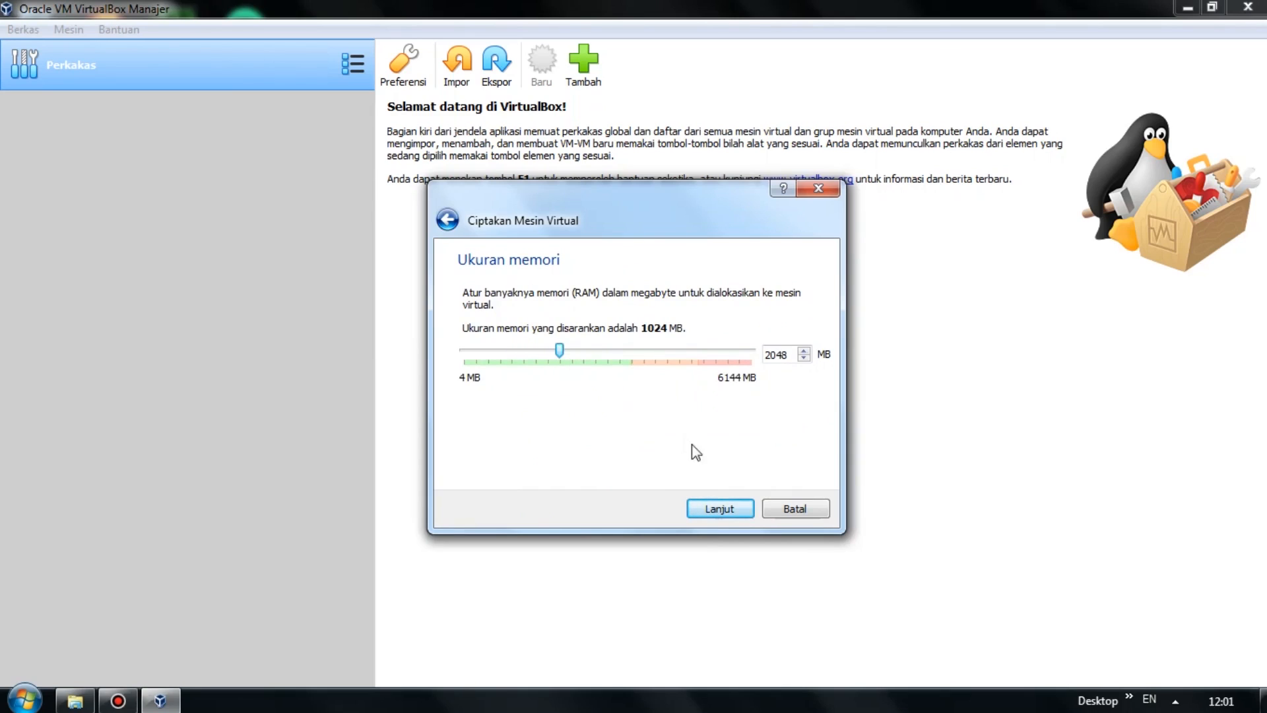
left_click(731, 511)
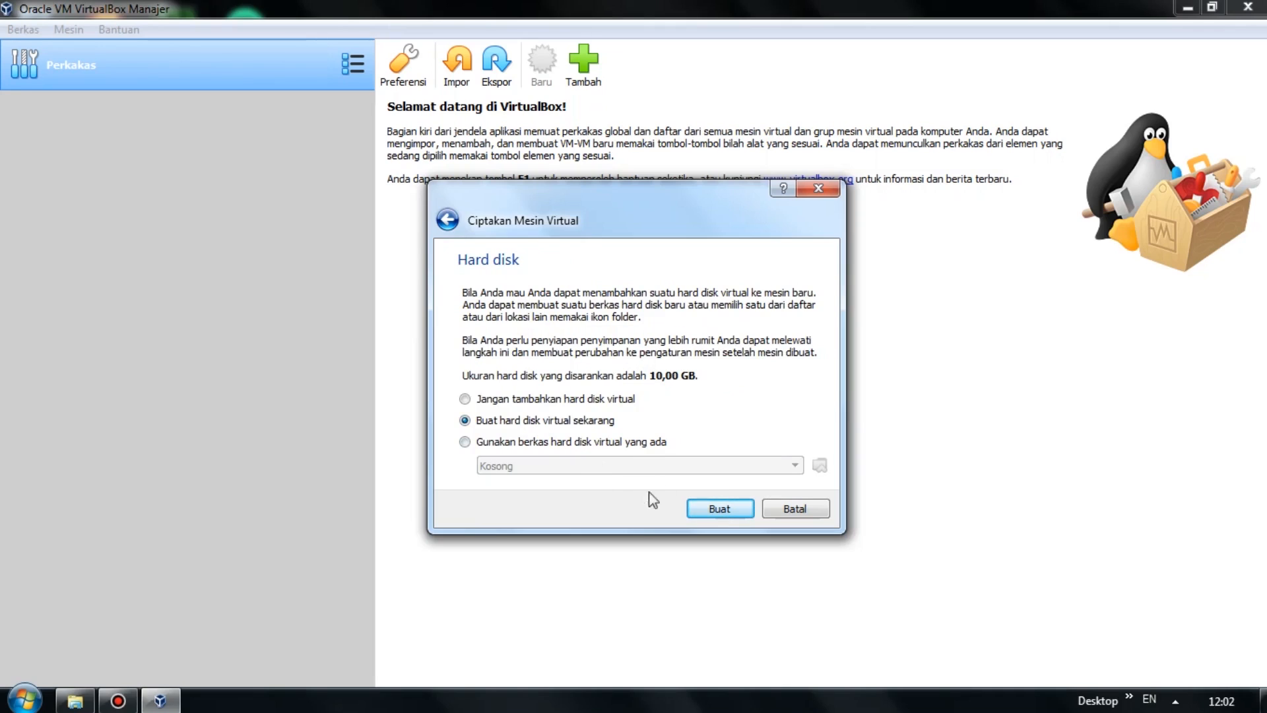
left_click(699, 508)
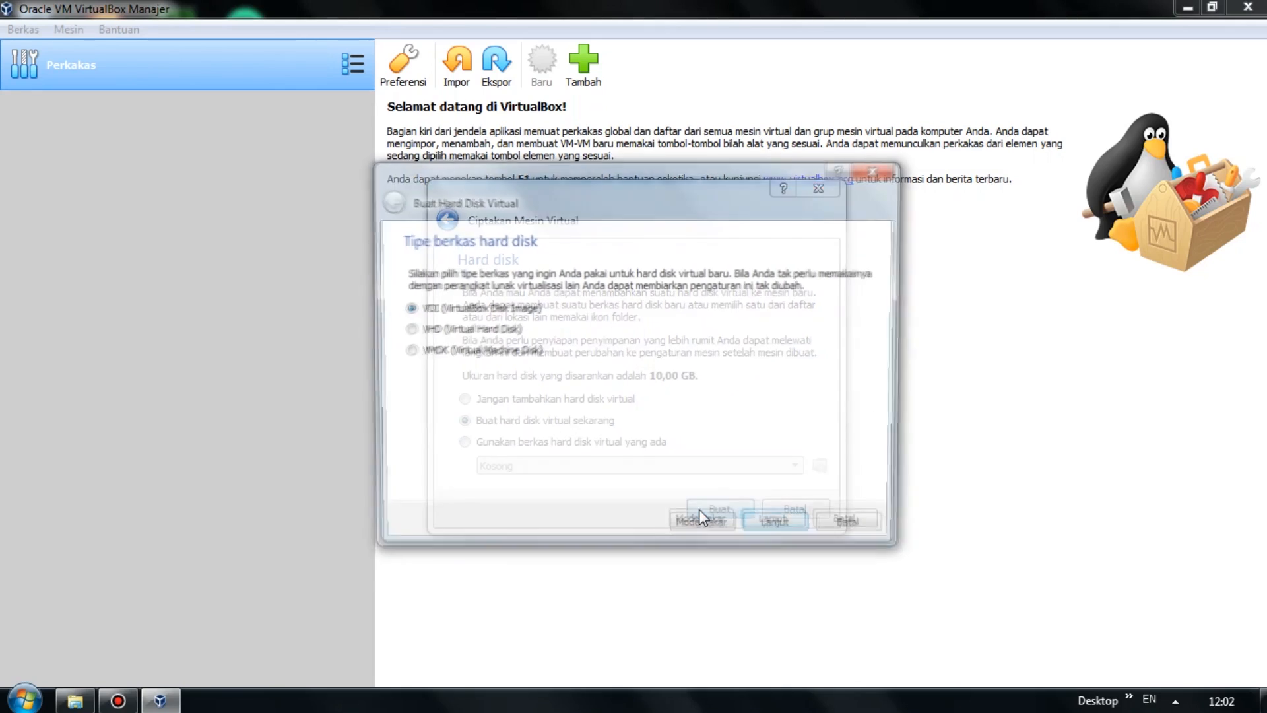
Create a dynamically allocated VDI disk of 20,00 GB to finish the Linux Mint VM.
left_click(771, 530)
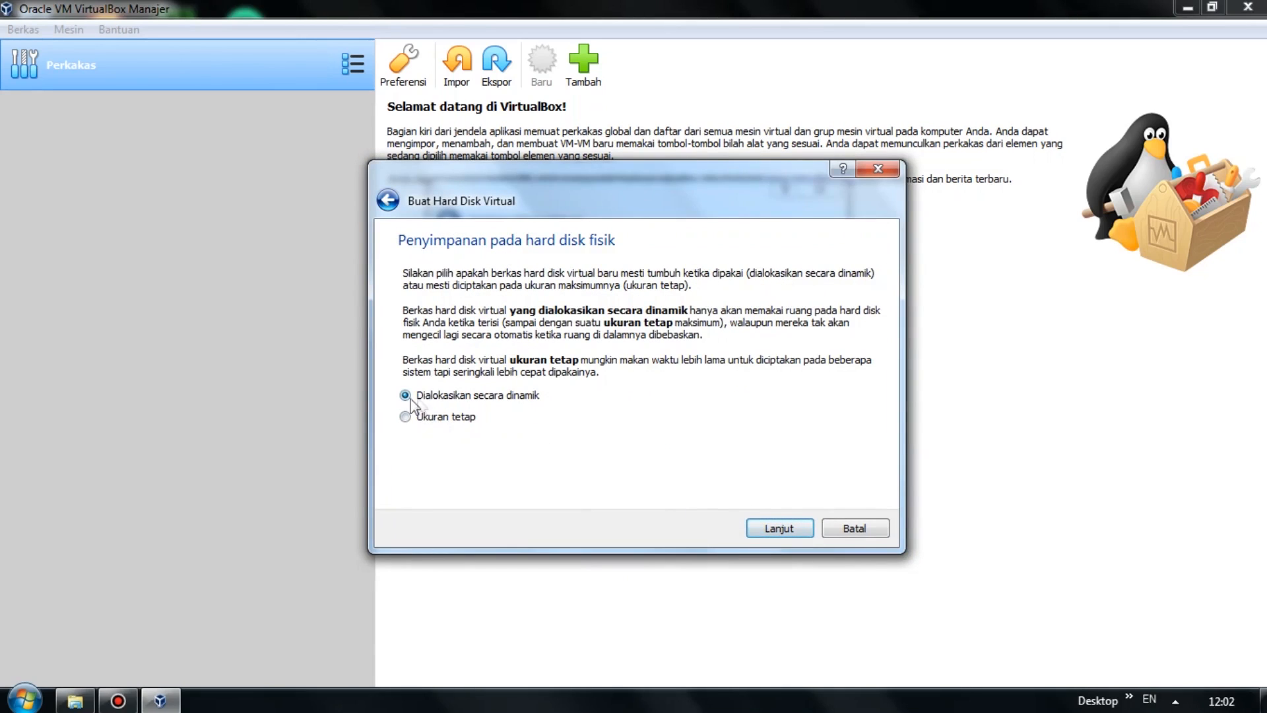
left_click(779, 530)
left_click(849, 374)
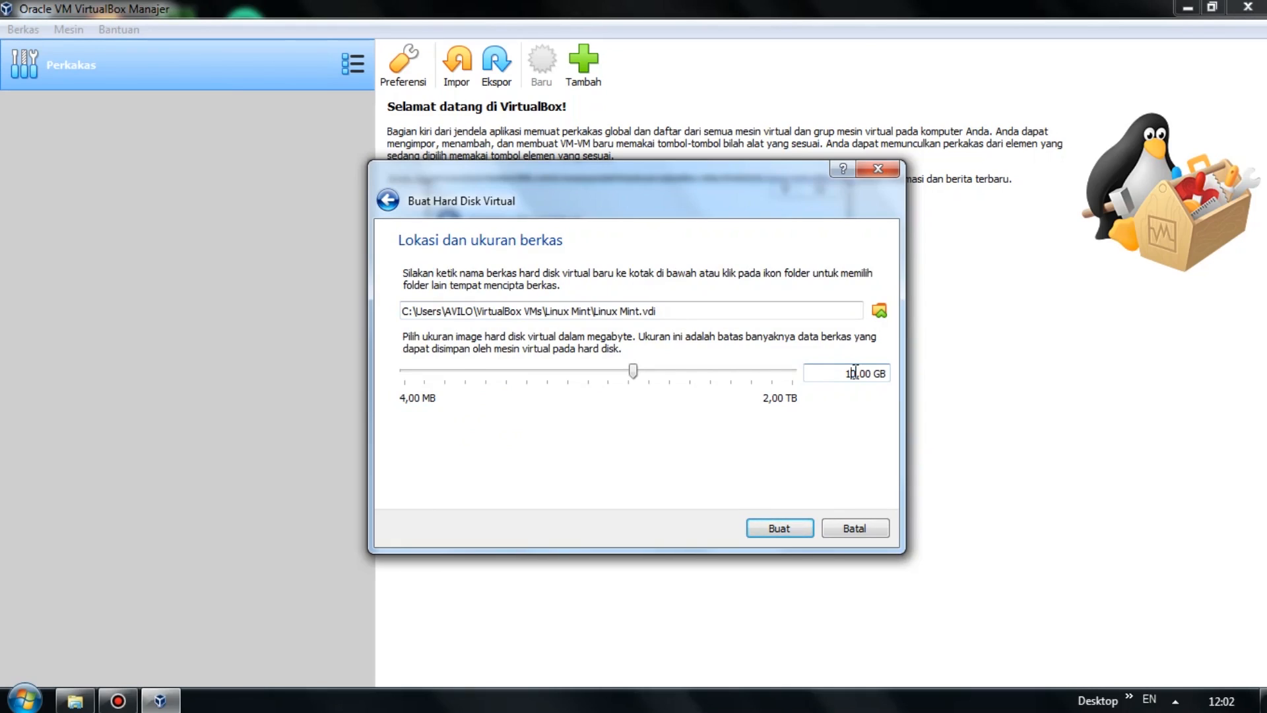
key("BackSpace")
type("2")
left_click(768, 532)
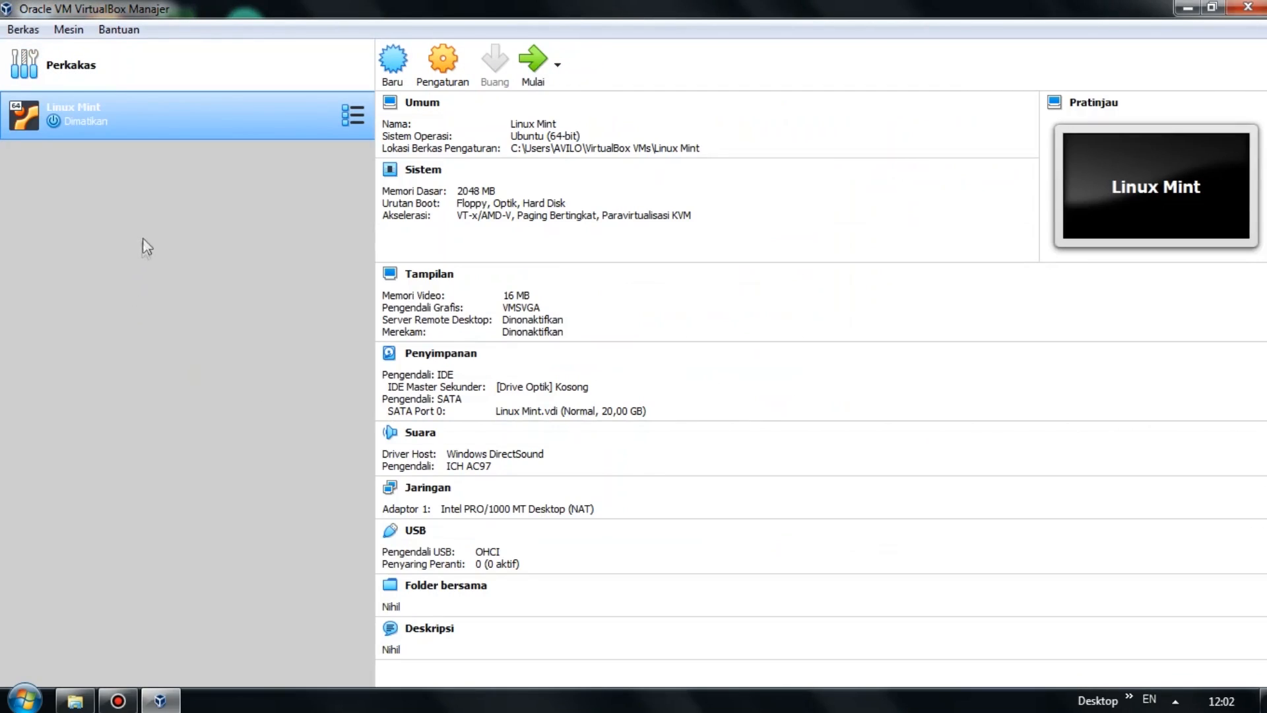
Insert linuxmint-20-cinnamon-64bit.iso into the Linux Mint VM's empty optical drive.
right_click(287, 119)
left_click(330, 131)
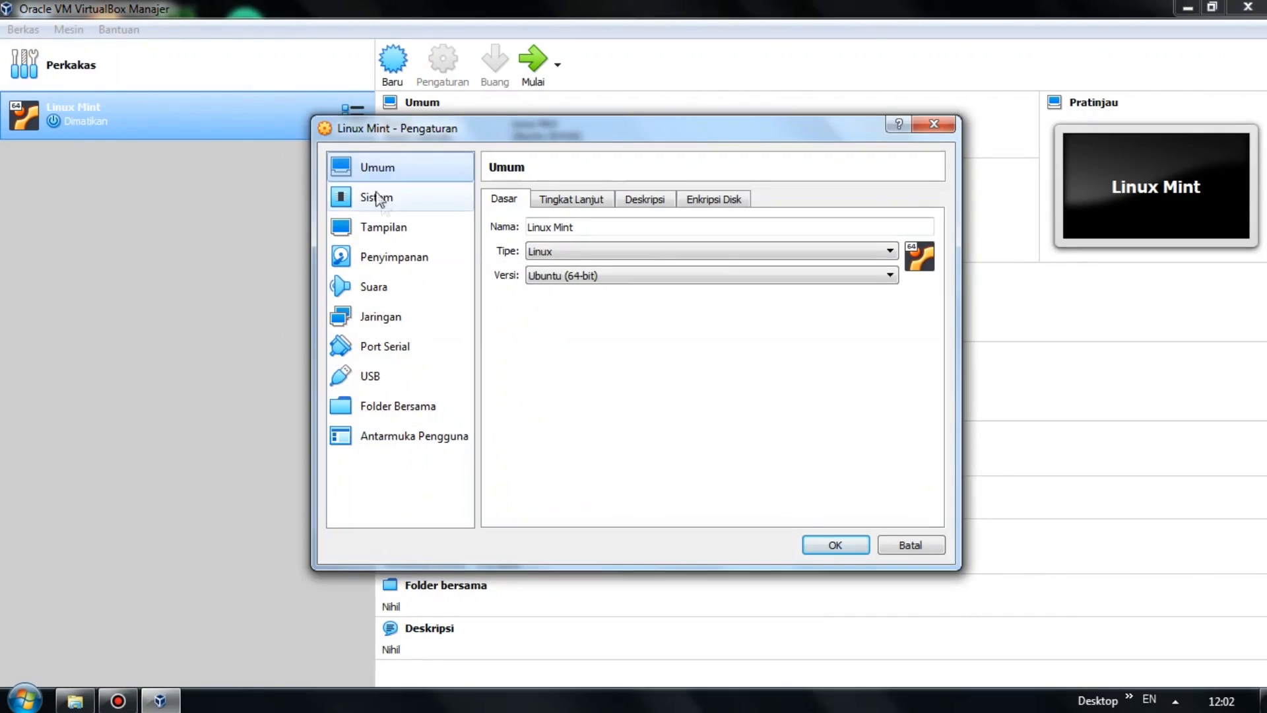
left_click(413, 258)
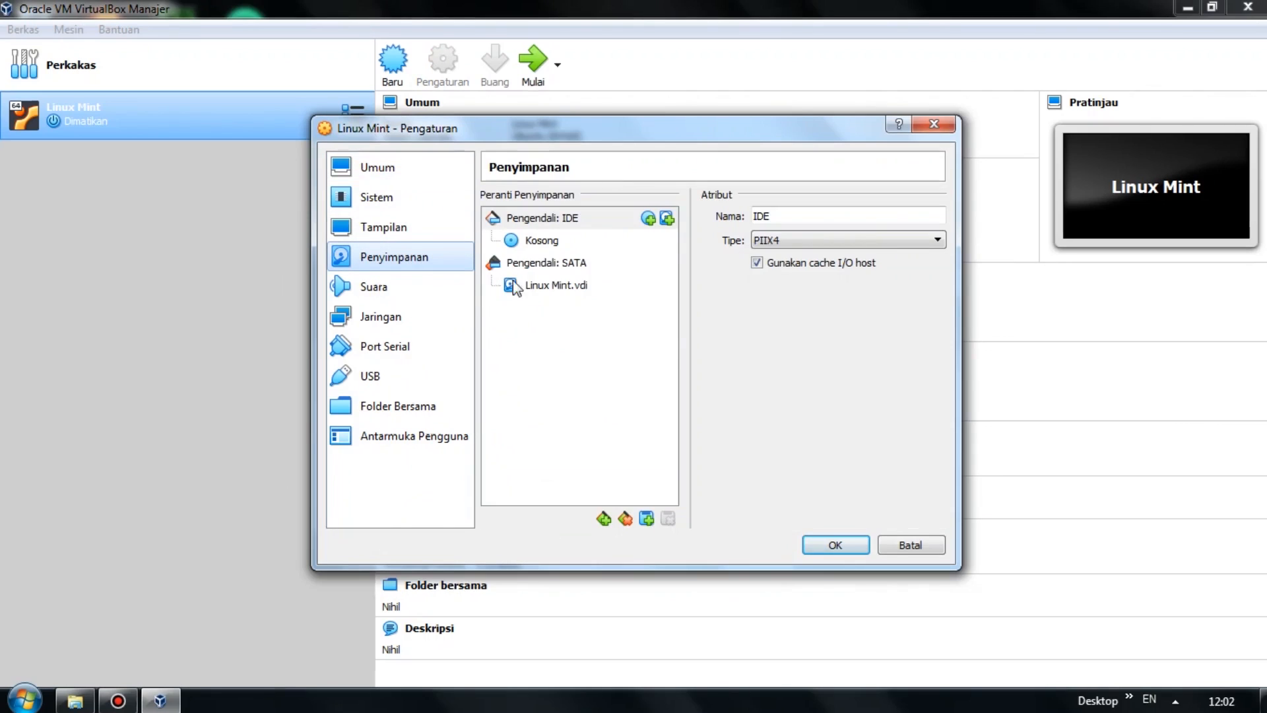
left_click(553, 250)
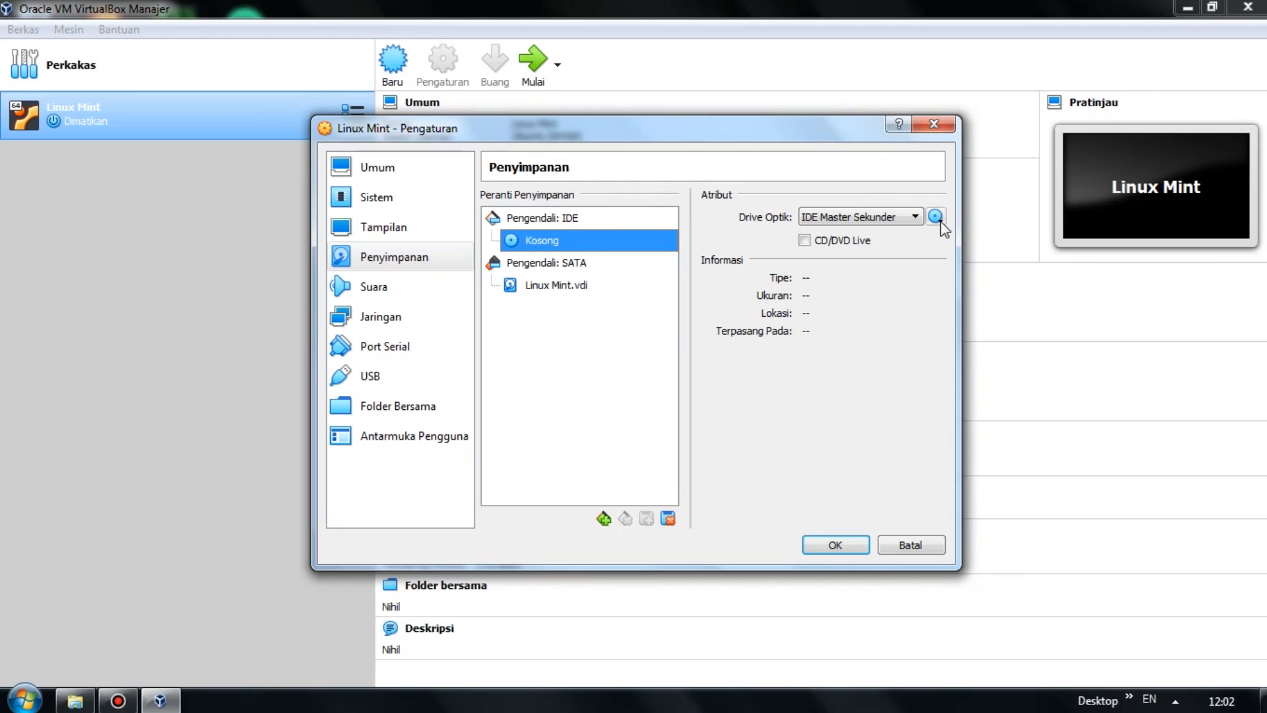
left_click(936, 218)
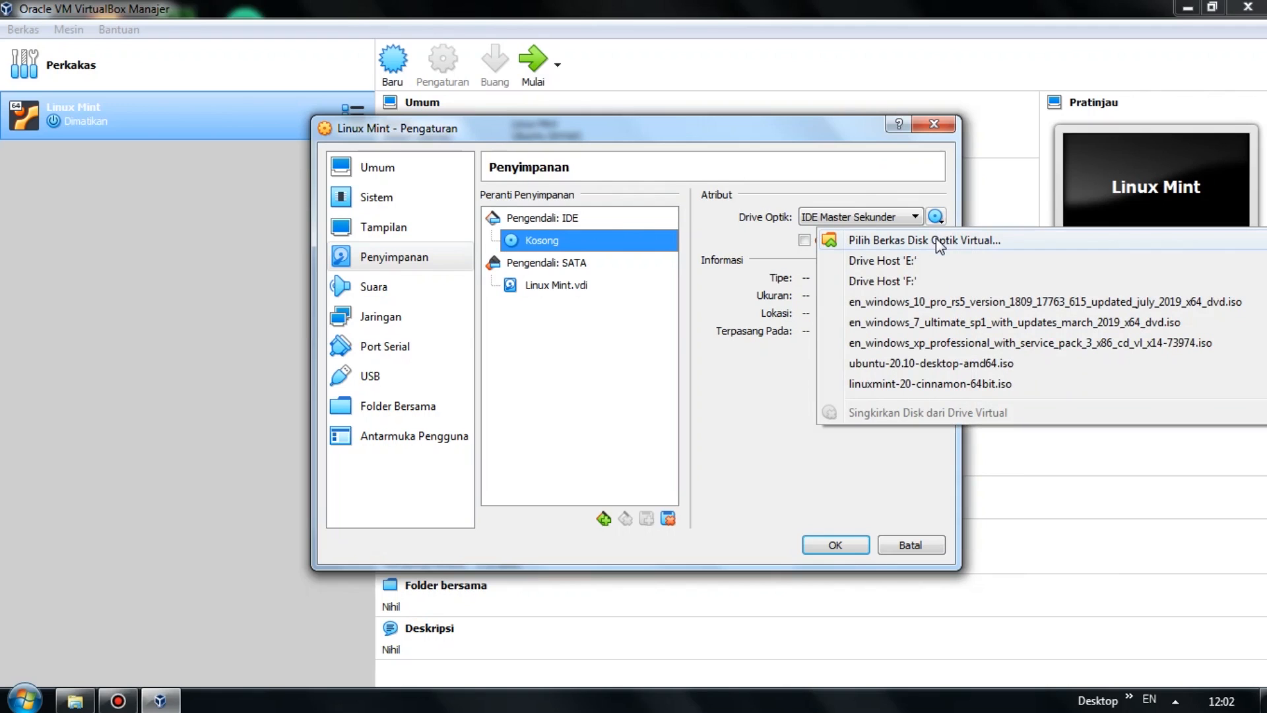
left_click(936, 240)
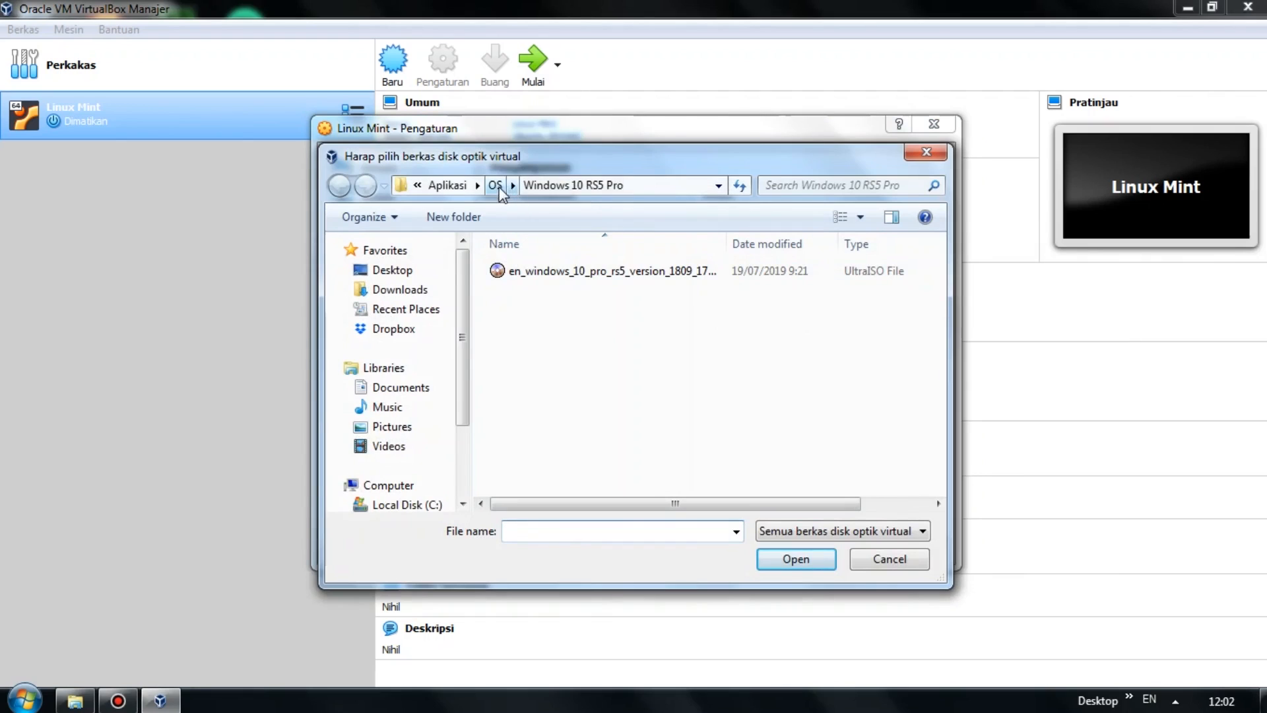
left_click(495, 185)
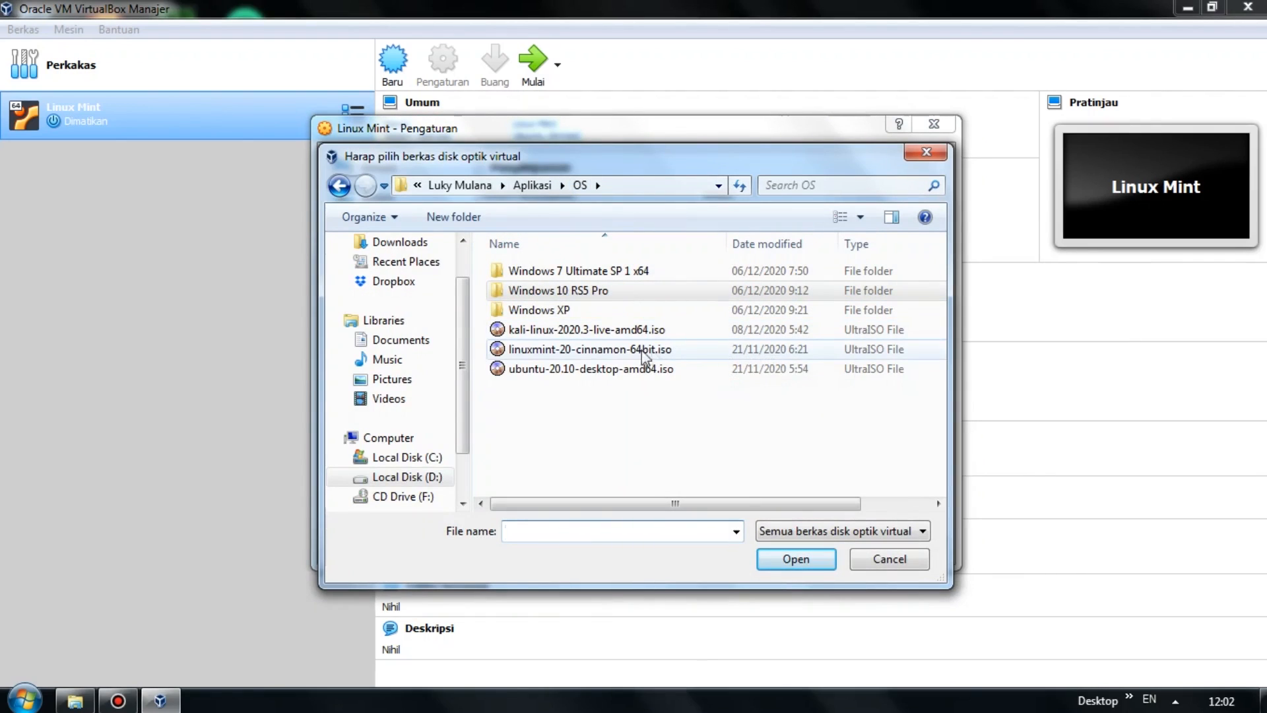
left_click(571, 352)
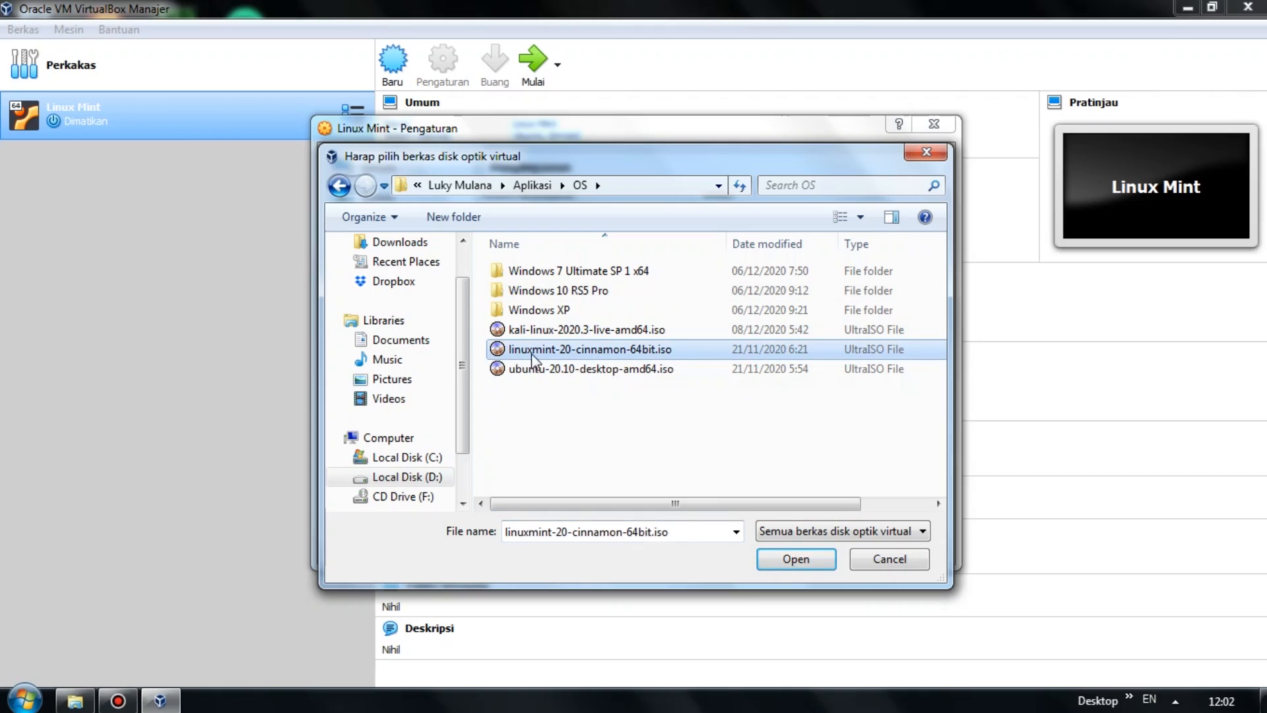
left_click(775, 560)
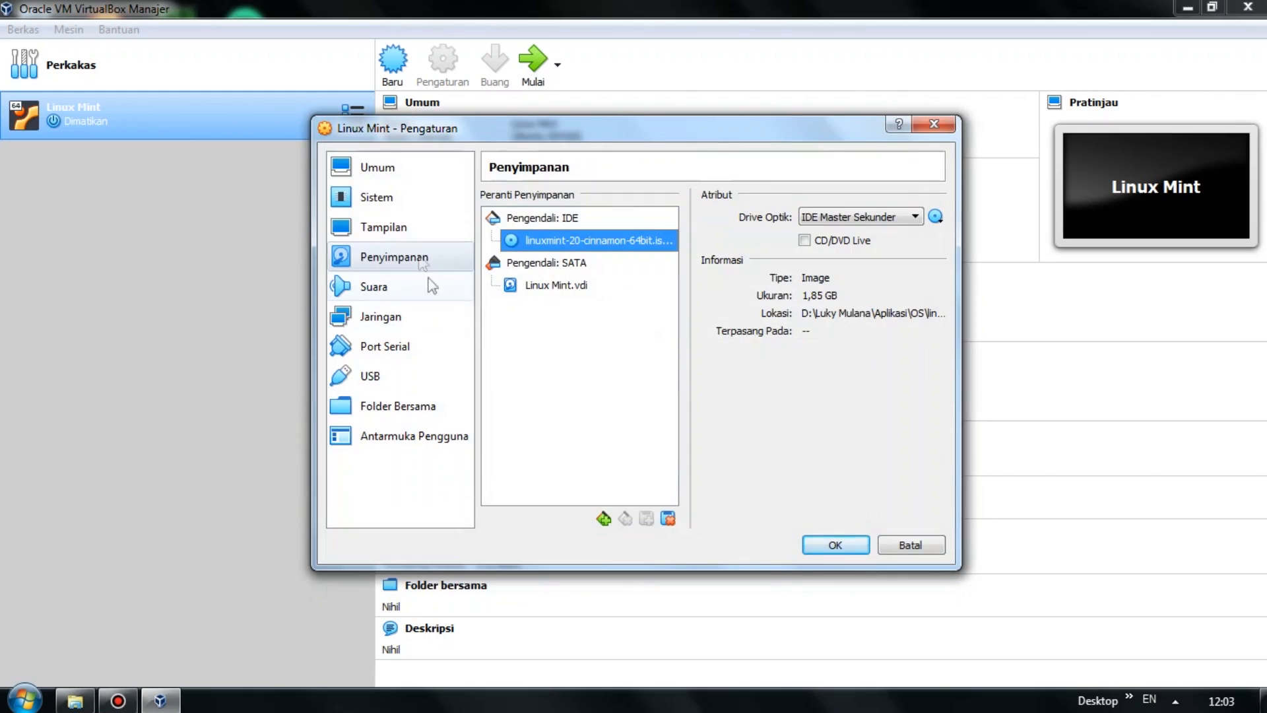
Move Optik to the top of the boot order and save the settings.
left_click(427, 200)
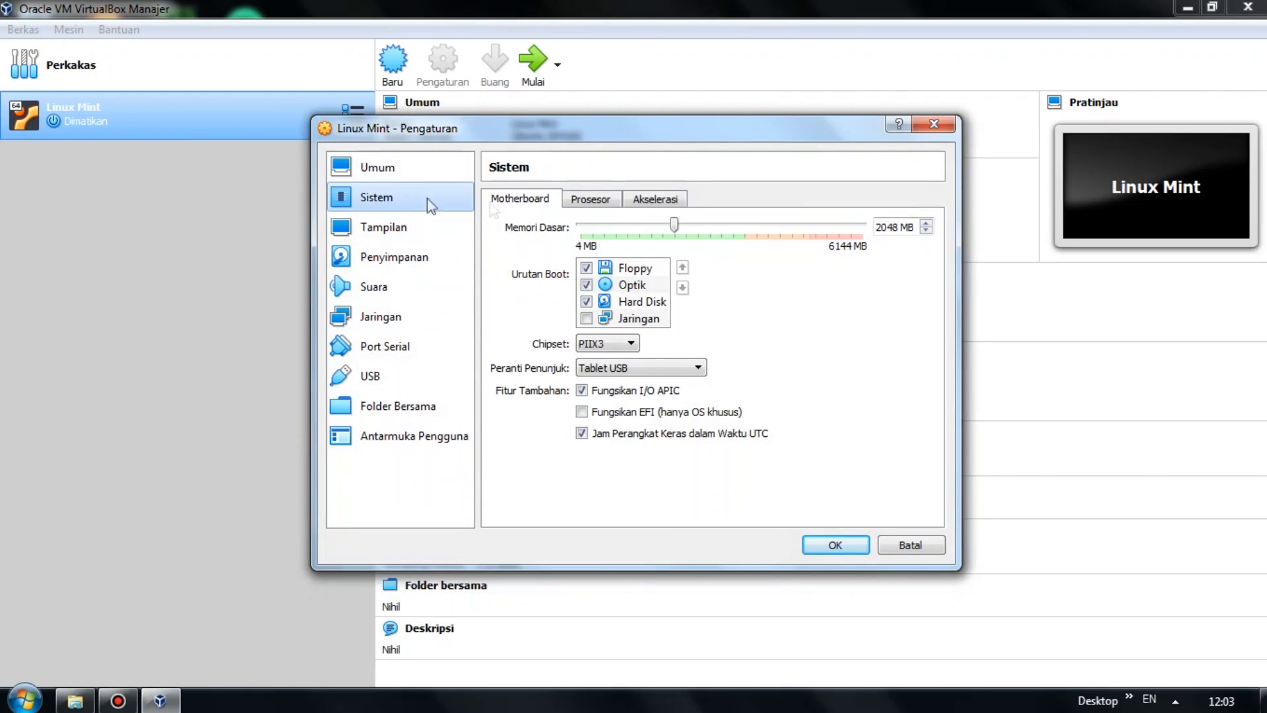
left_click(641, 288)
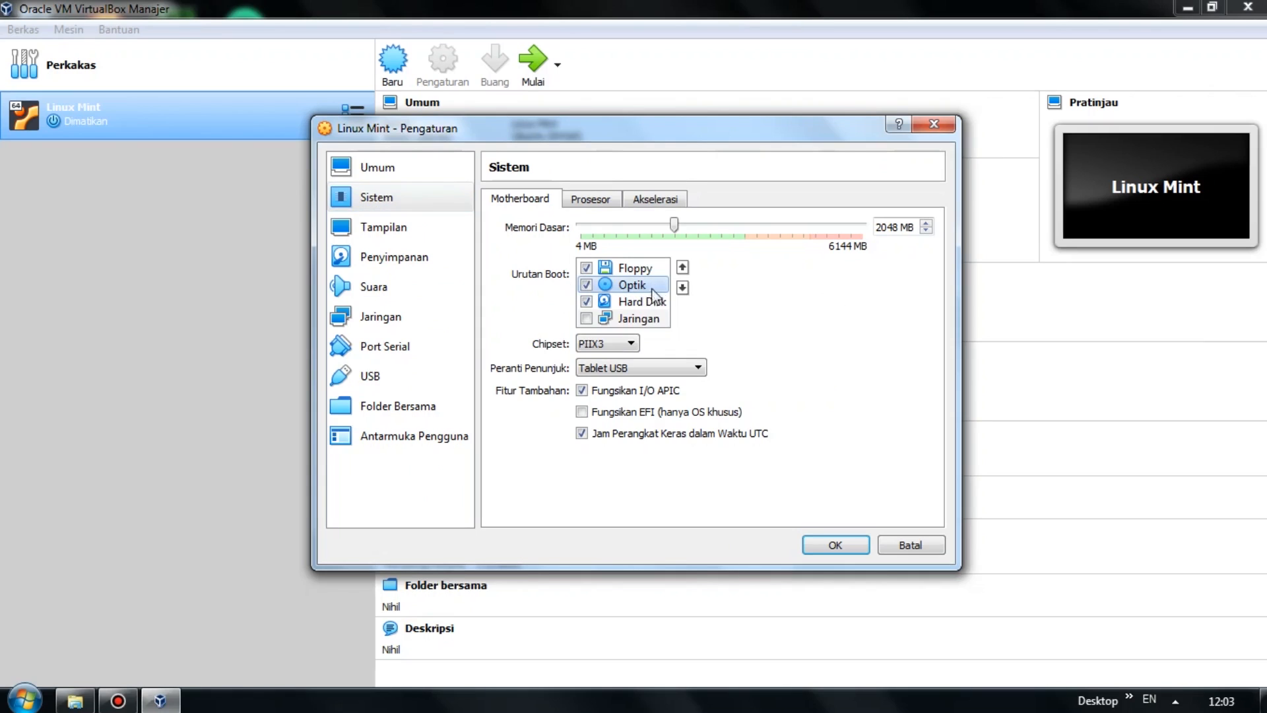
left_click(682, 268)
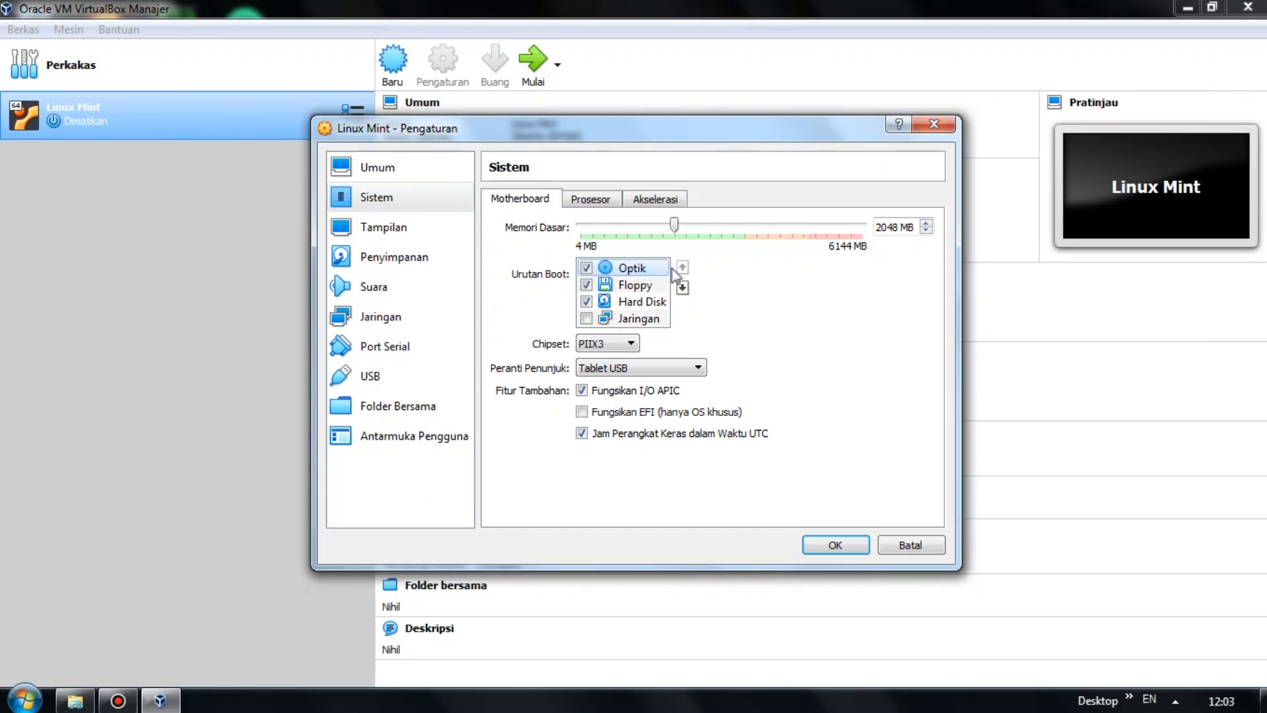
left_click(835, 546)
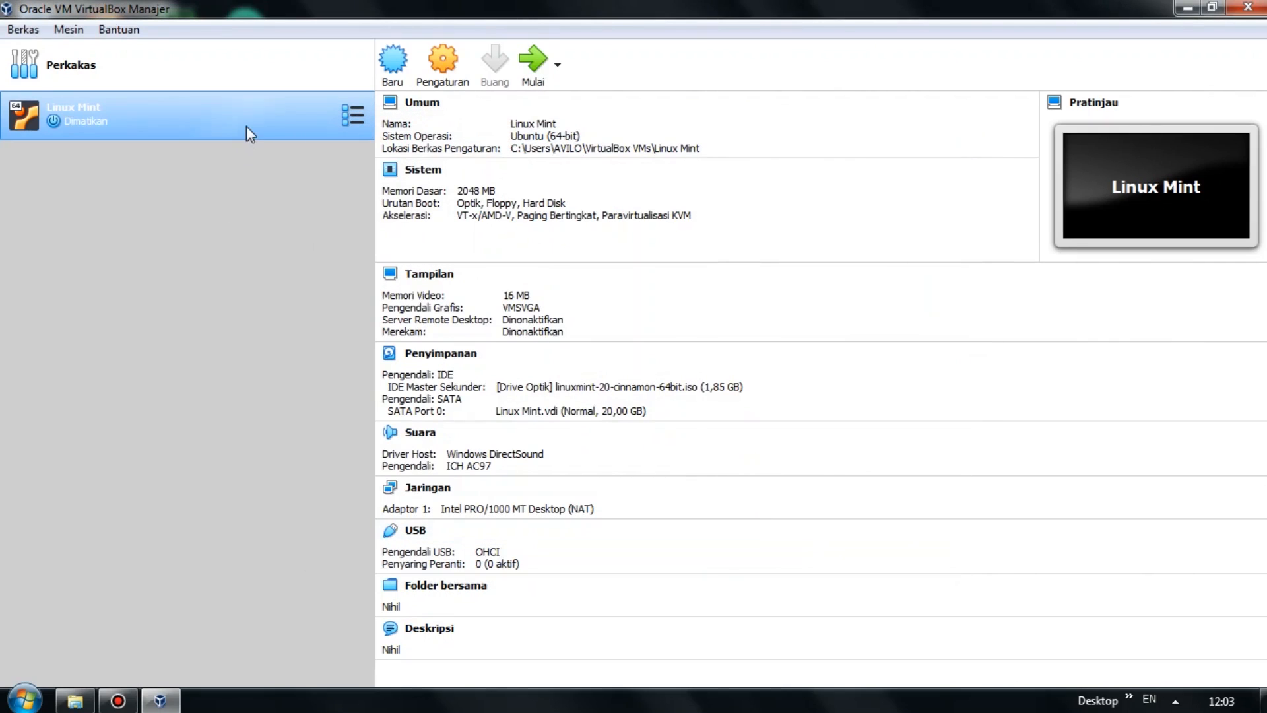
Start the Linux Mint VM maximized and boot the Start Linux Mint menu entry.
left_click(528, 72)
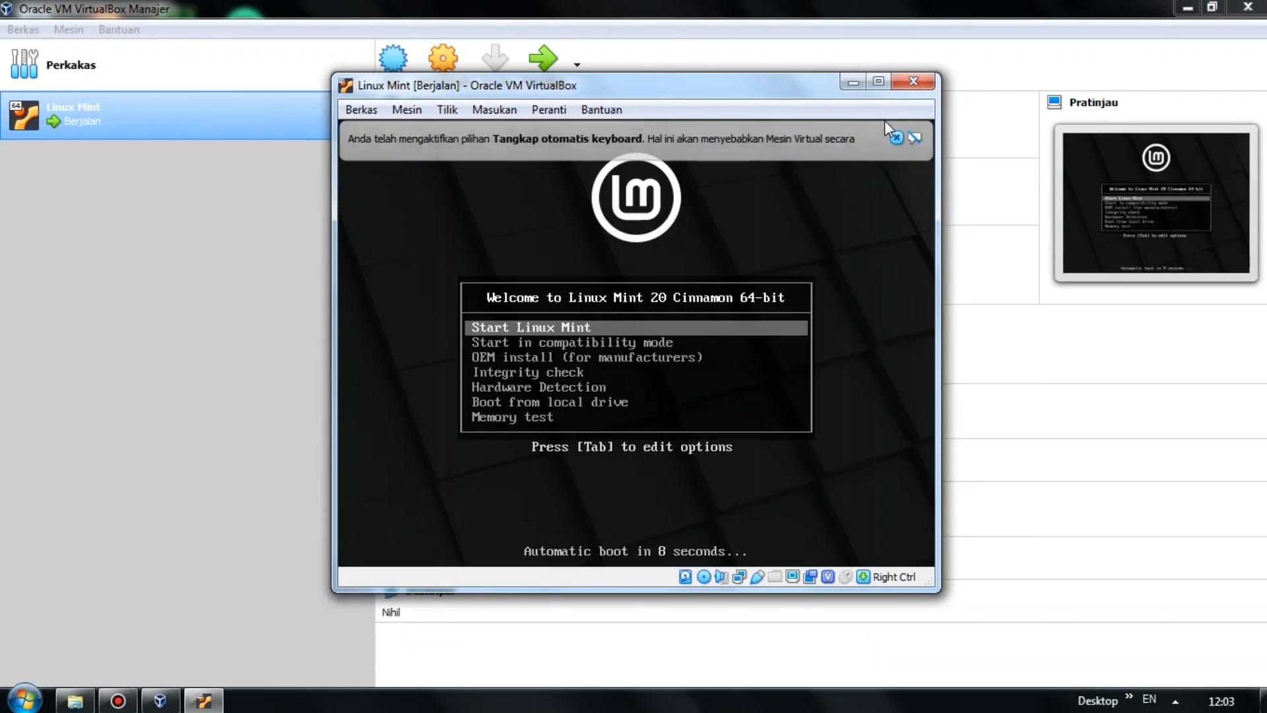
left_click(879, 81)
key("Down")
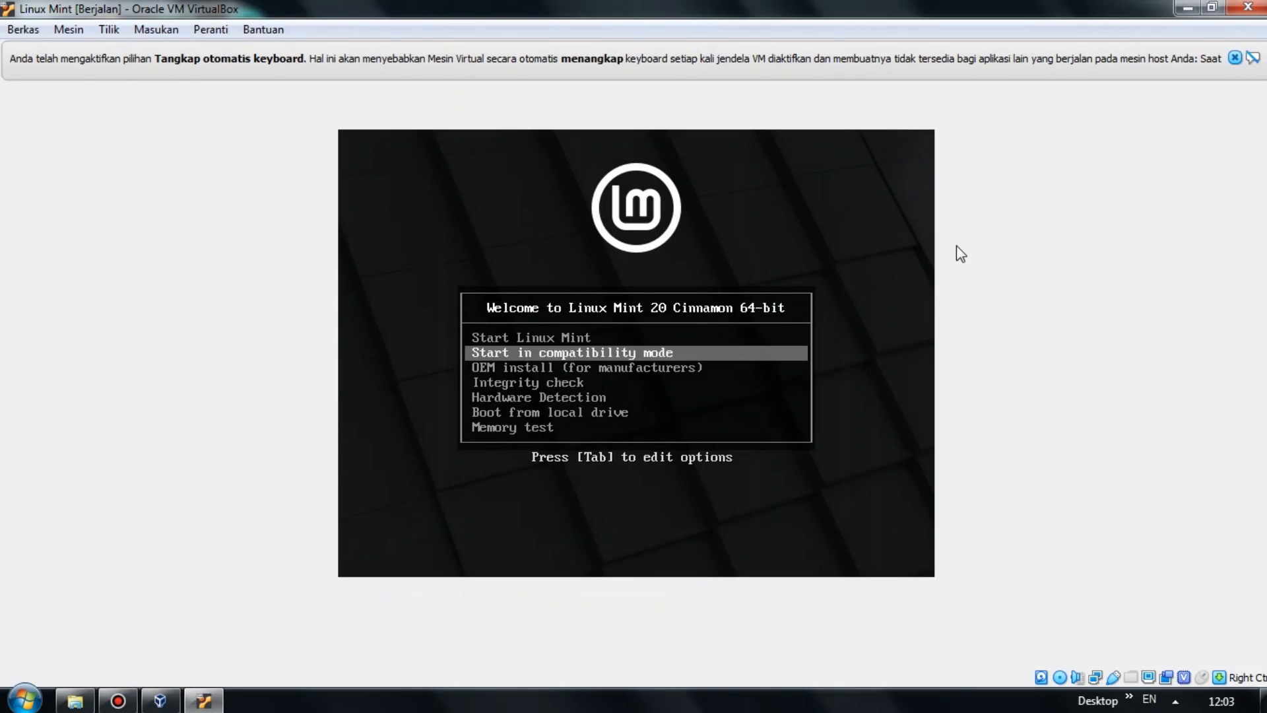
key("Down")
key("Up")
key("Up")
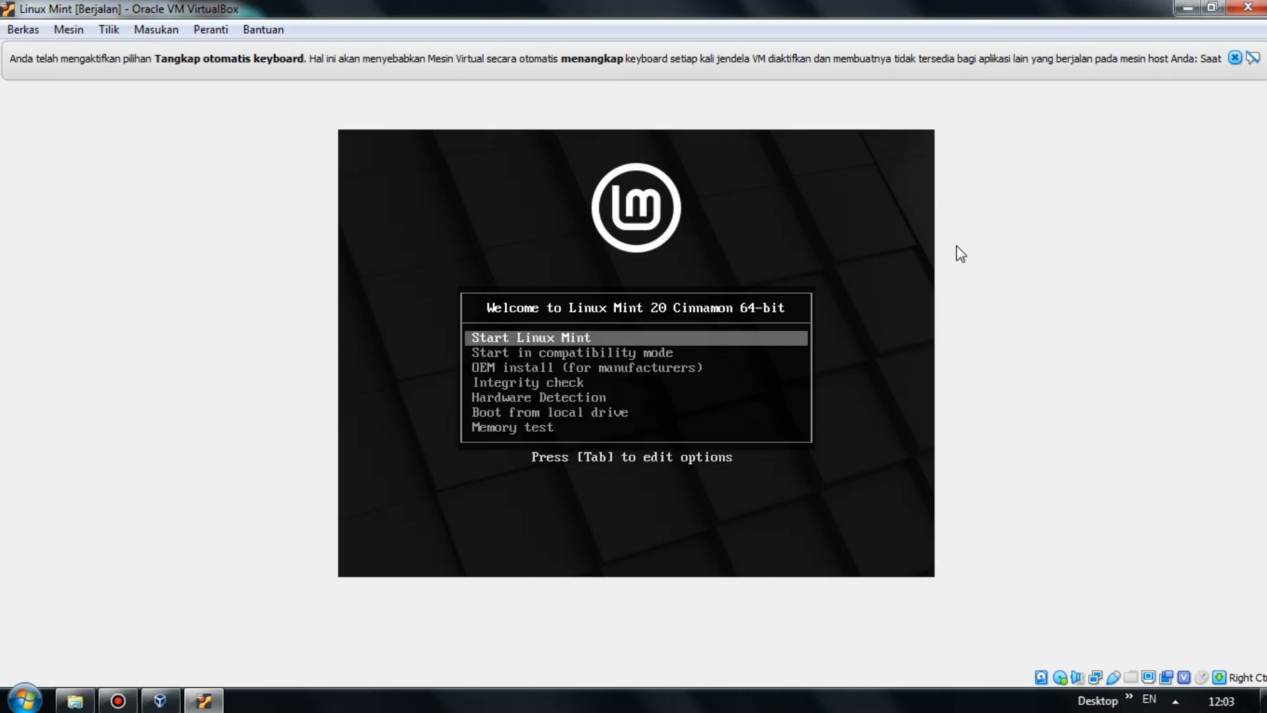
key("Return")
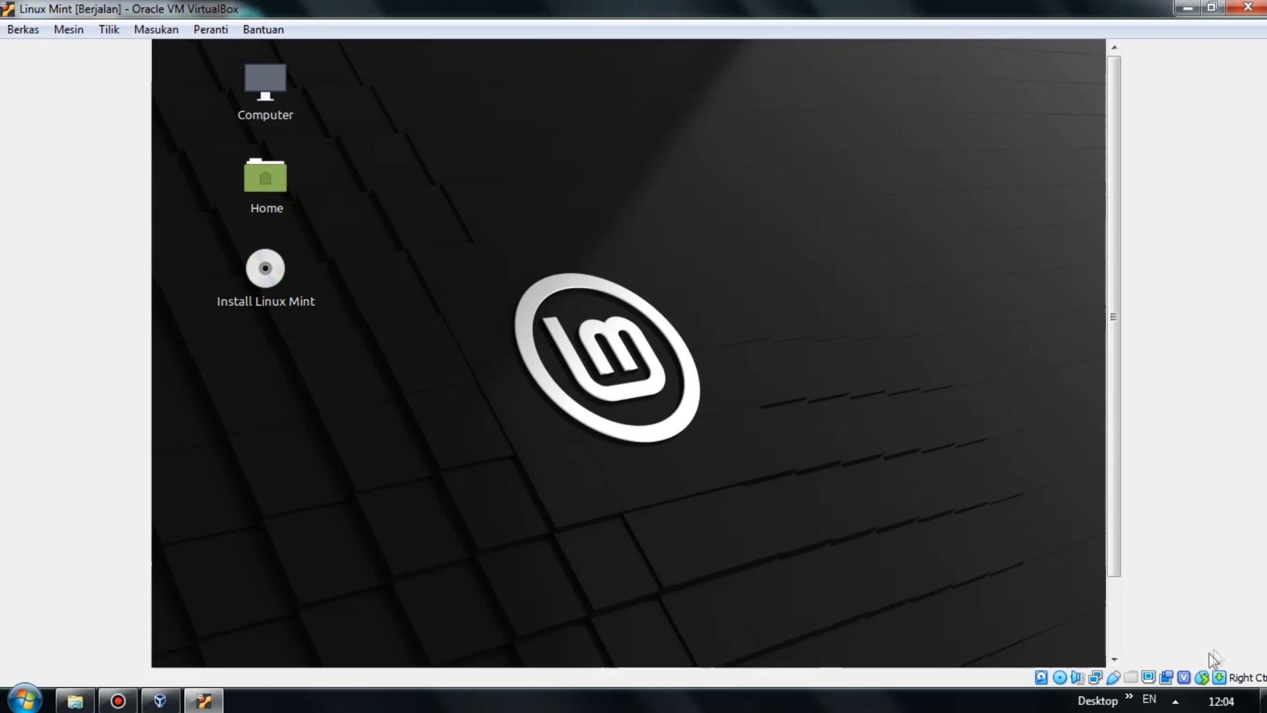
left_click_drag(1118, 144, 1120, 336)
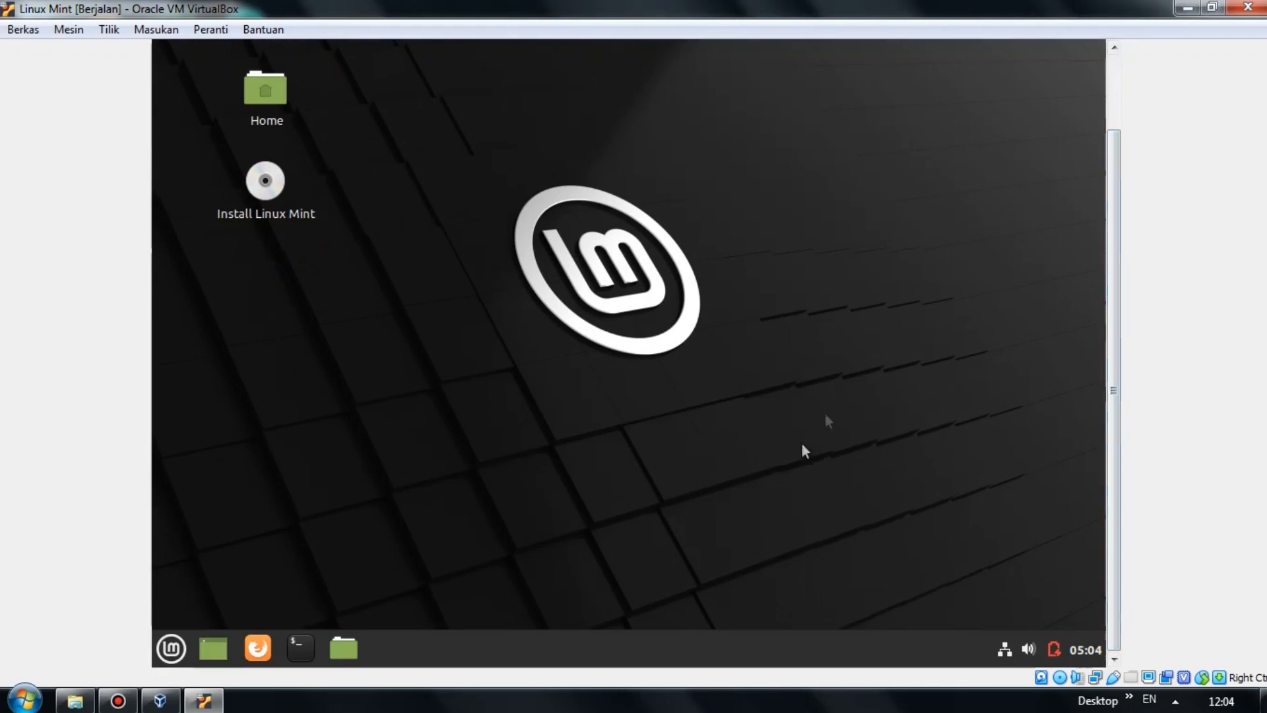
left_click_drag(1114, 235, 1100, 133)
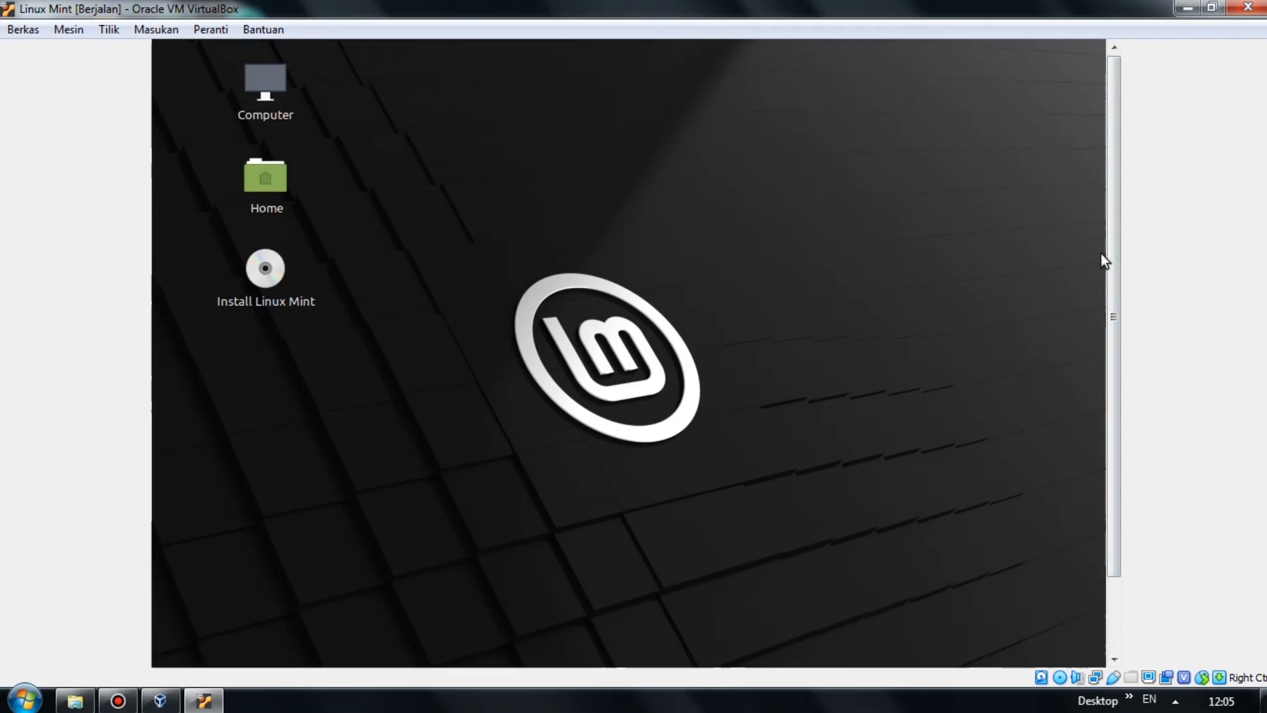
mouse_move(1107, 240)
left_mouse_down()
mouse_move(1102, 322)
mouse_move(1122, 240)
left_mouse_up()
Launch the Linux Mint installer, accepting English language and English (US) keyboard layout.
double_click(275, 271)
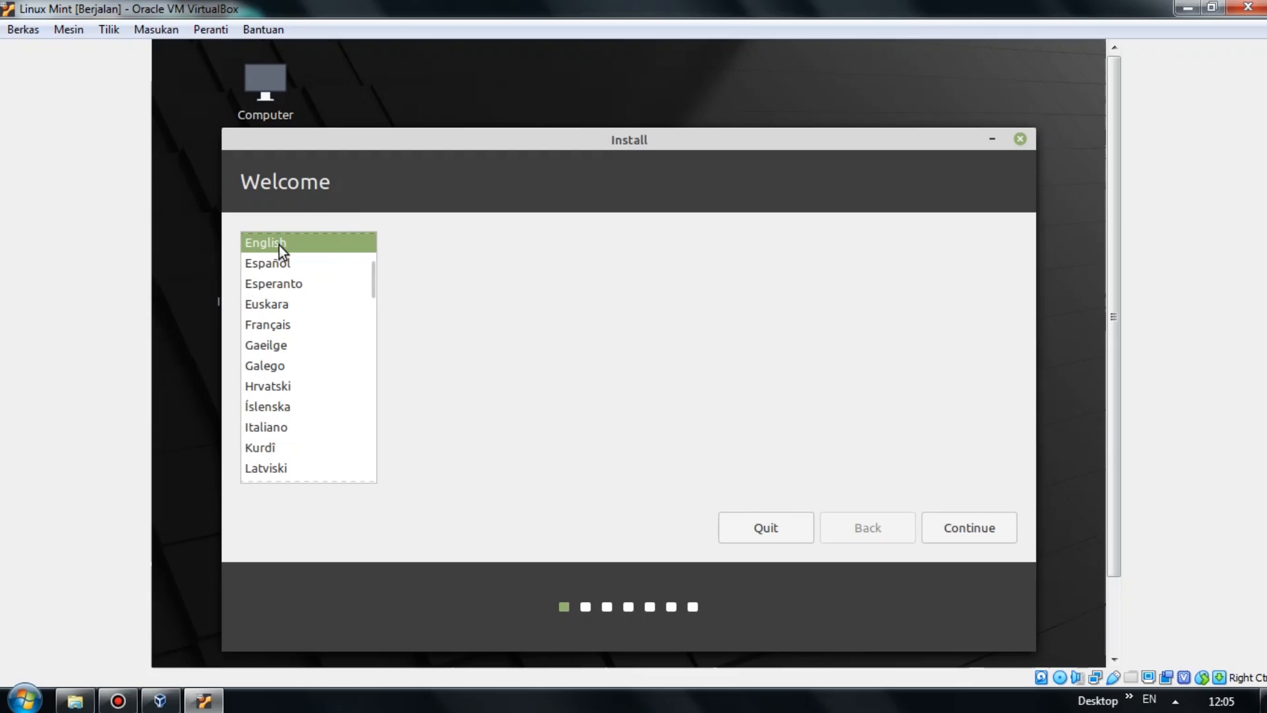
left_click(960, 525)
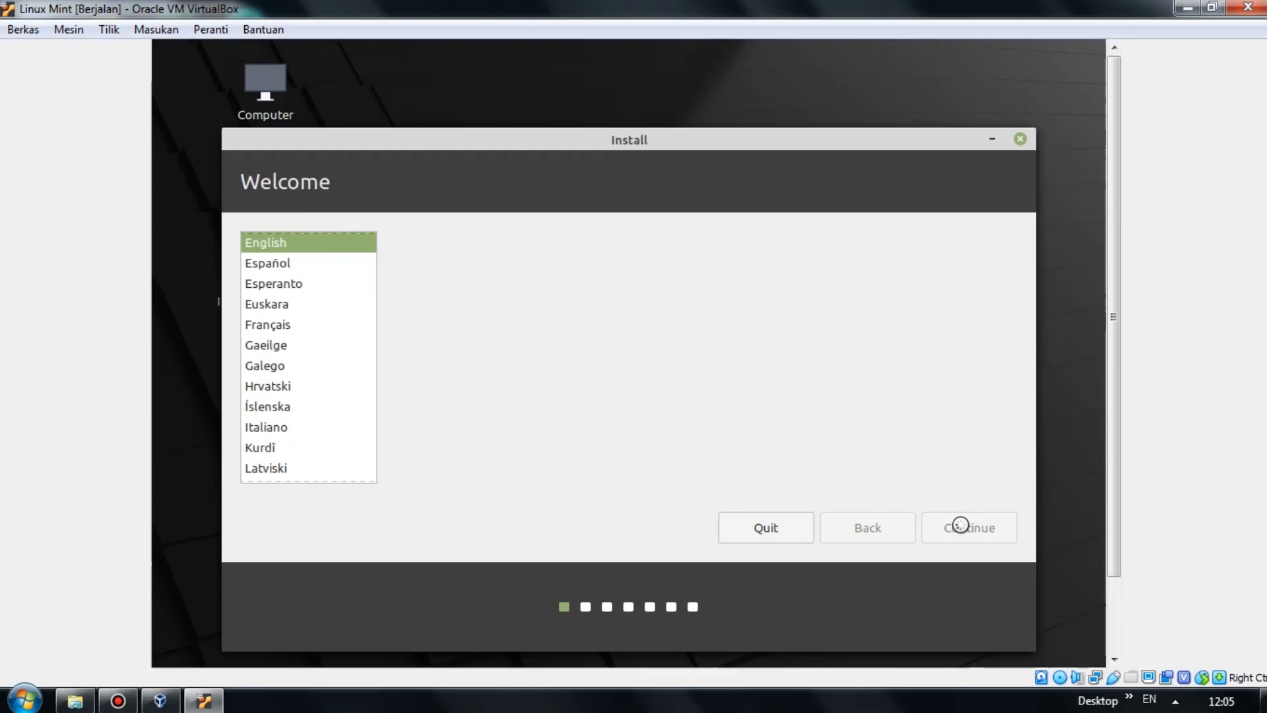
mouse_move(1116, 435)
left_mouse_down()
mouse_move(1117, 521)
mouse_move(1135, 422)
left_mouse_up()
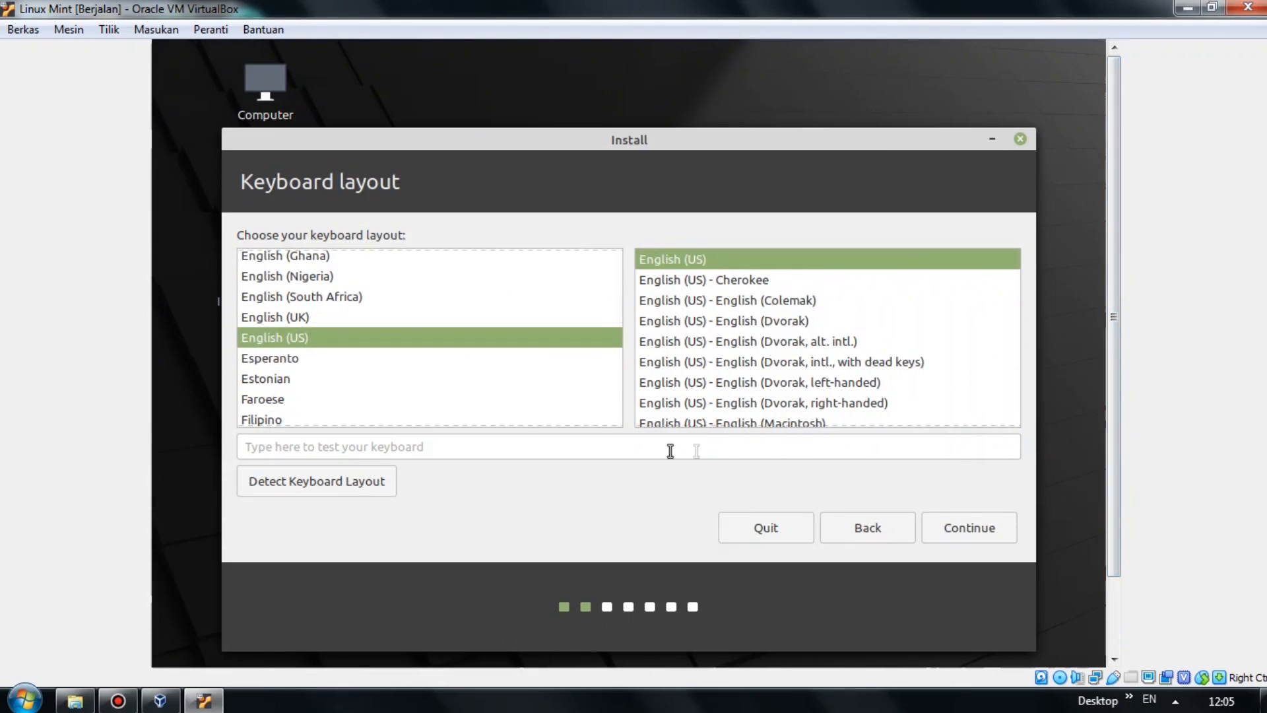
left_click(978, 533)
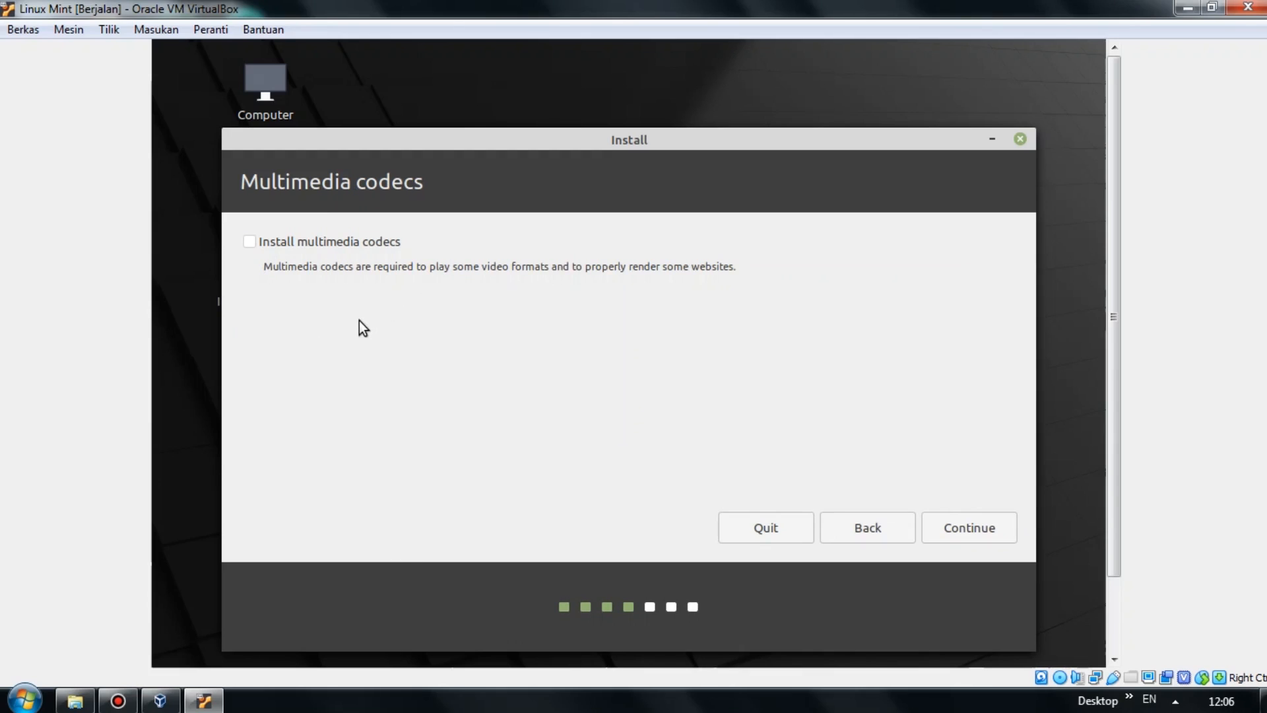
Include multimedia codecs, erase the disk with Install Now, and confirm the partition changes.
left_click(253, 244)
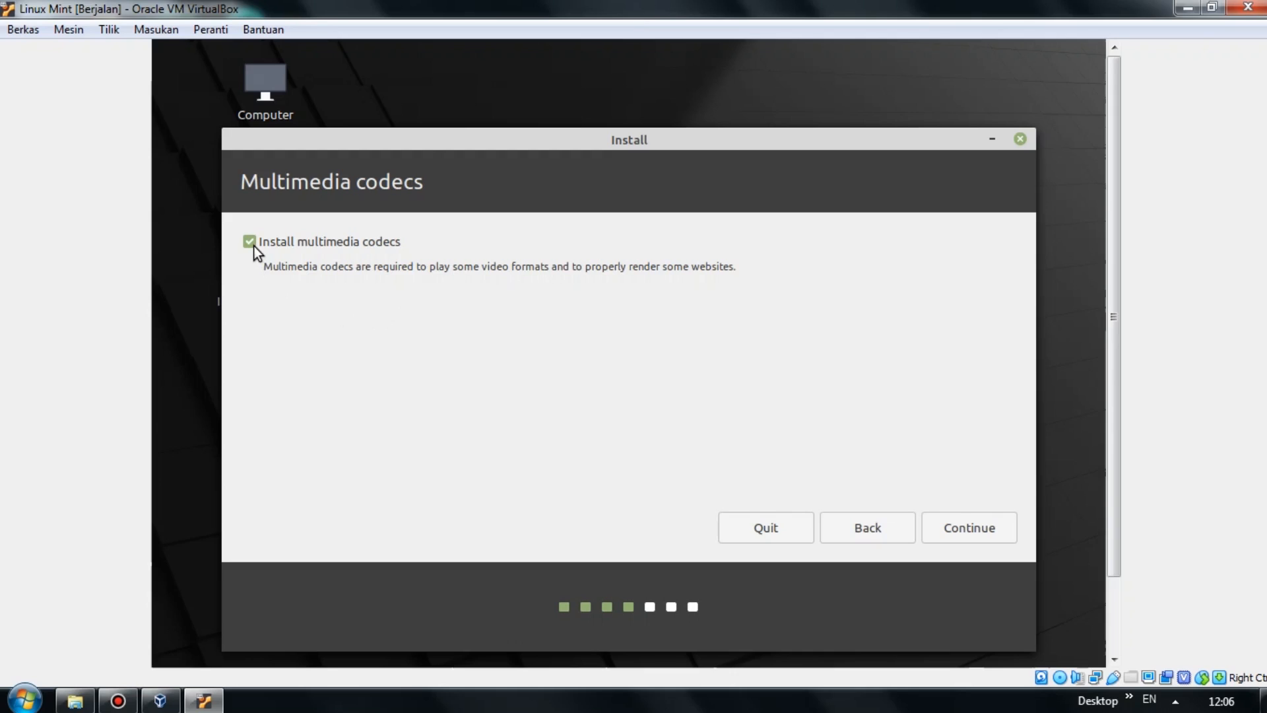
left_click(991, 530)
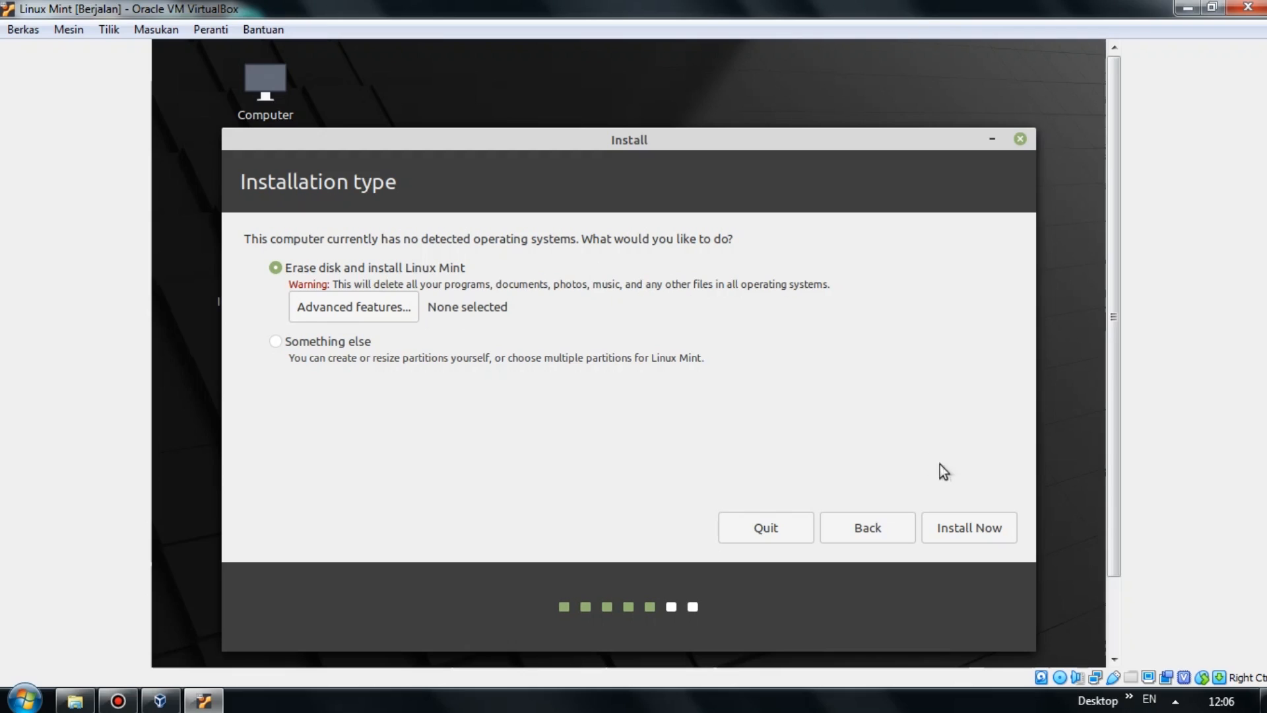
left_click(969, 533)
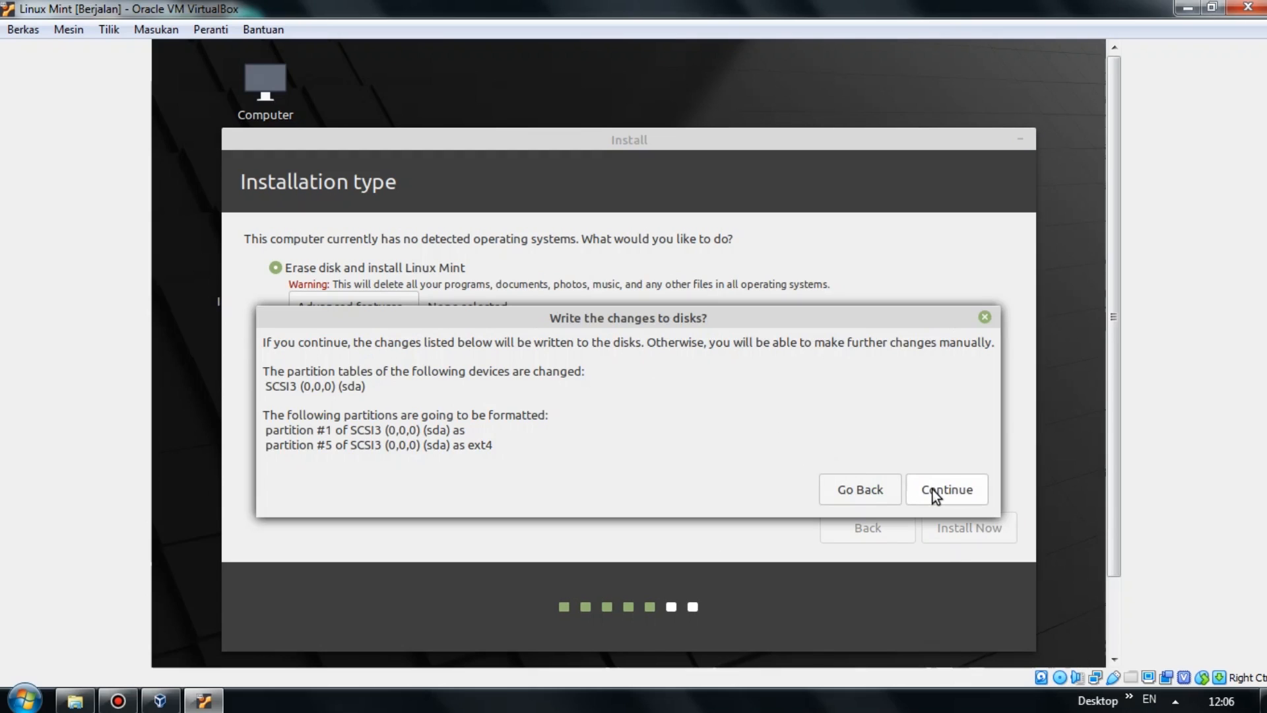
left_click(933, 489)
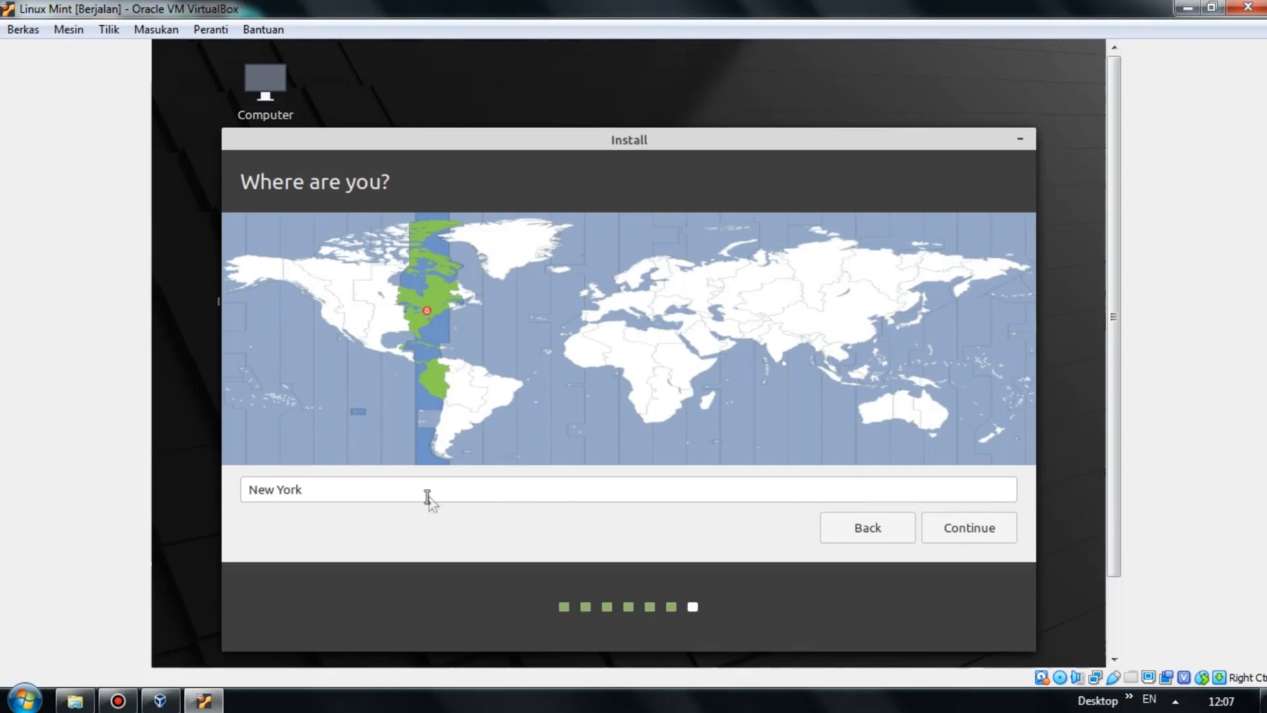
Set the installer location to Jakarta instead of New York.
key("BackSpace")
key("BackSpace")
key("BackSpace")
key("BackSpace")
key("BackSpace")
key("BackSpace")
key("BackSpace")
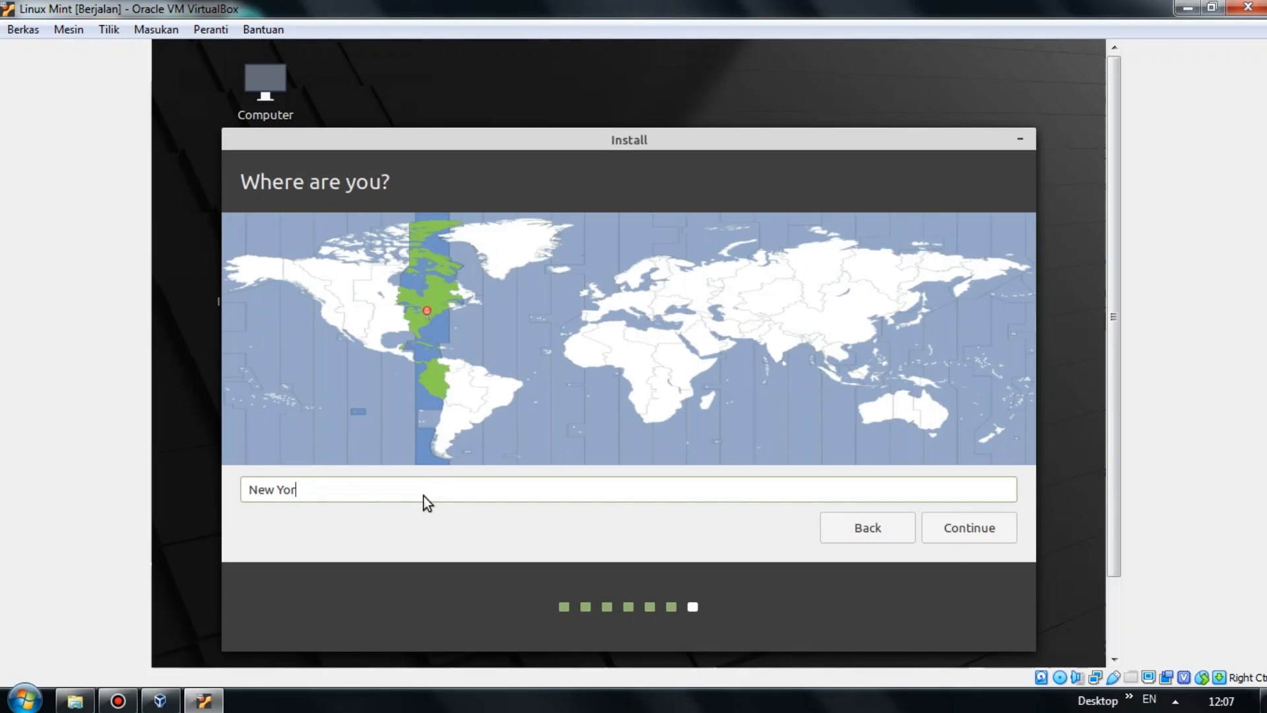
key("BackSpace")
type("Jakarta")
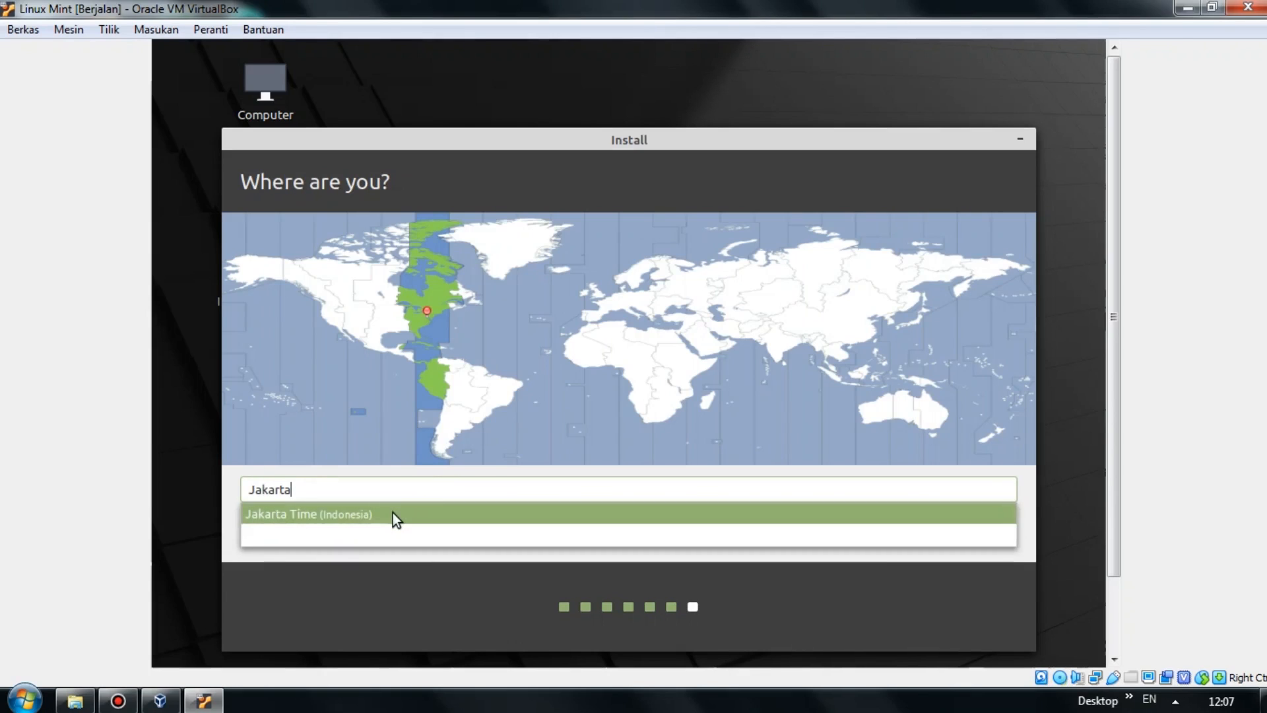
left_click(393, 514)
left_click(849, 601)
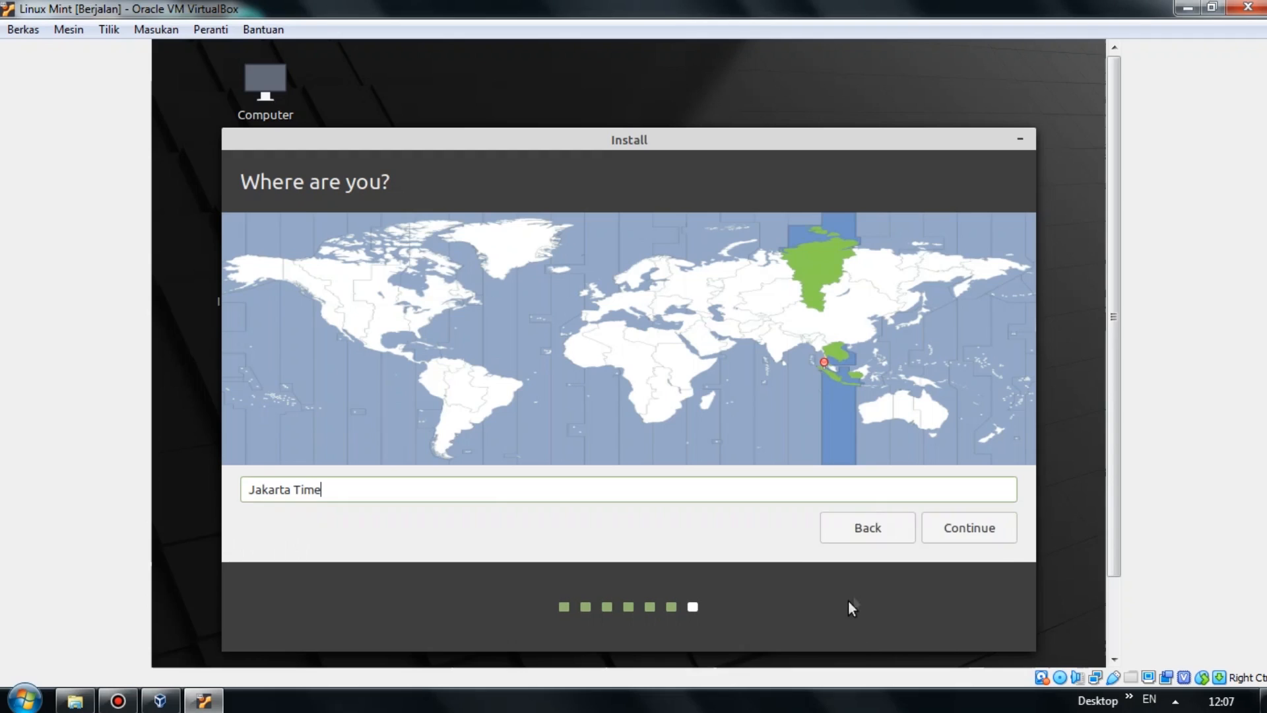
left_click(960, 534)
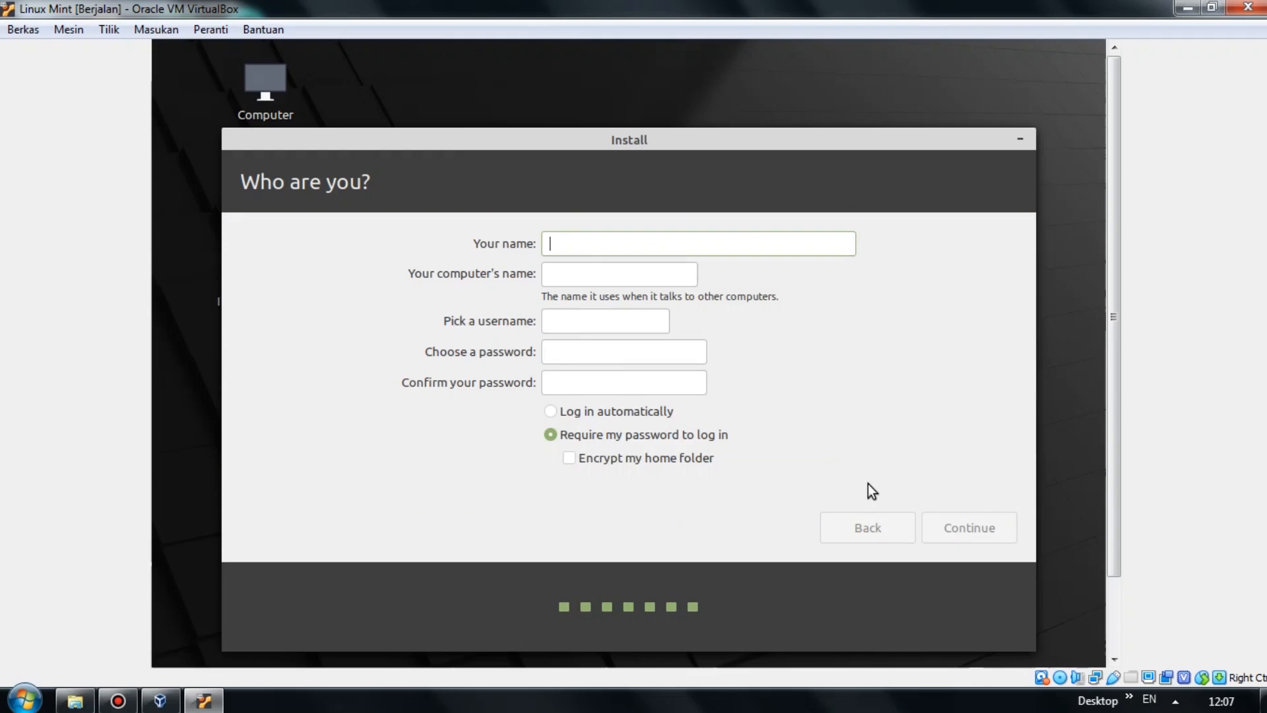
Enter the user name and password twice, enable automatic login, and start installing with the log shown.
type("Luky")
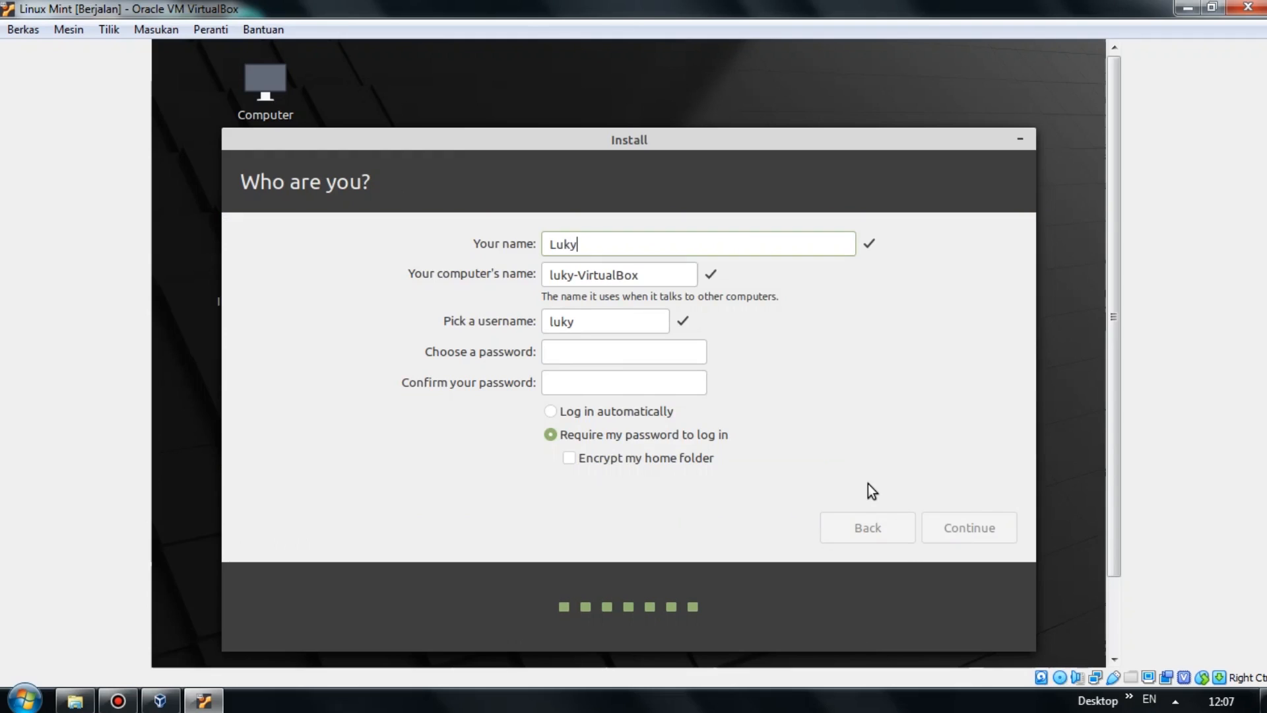
left_click(603, 356)
type("12345678")
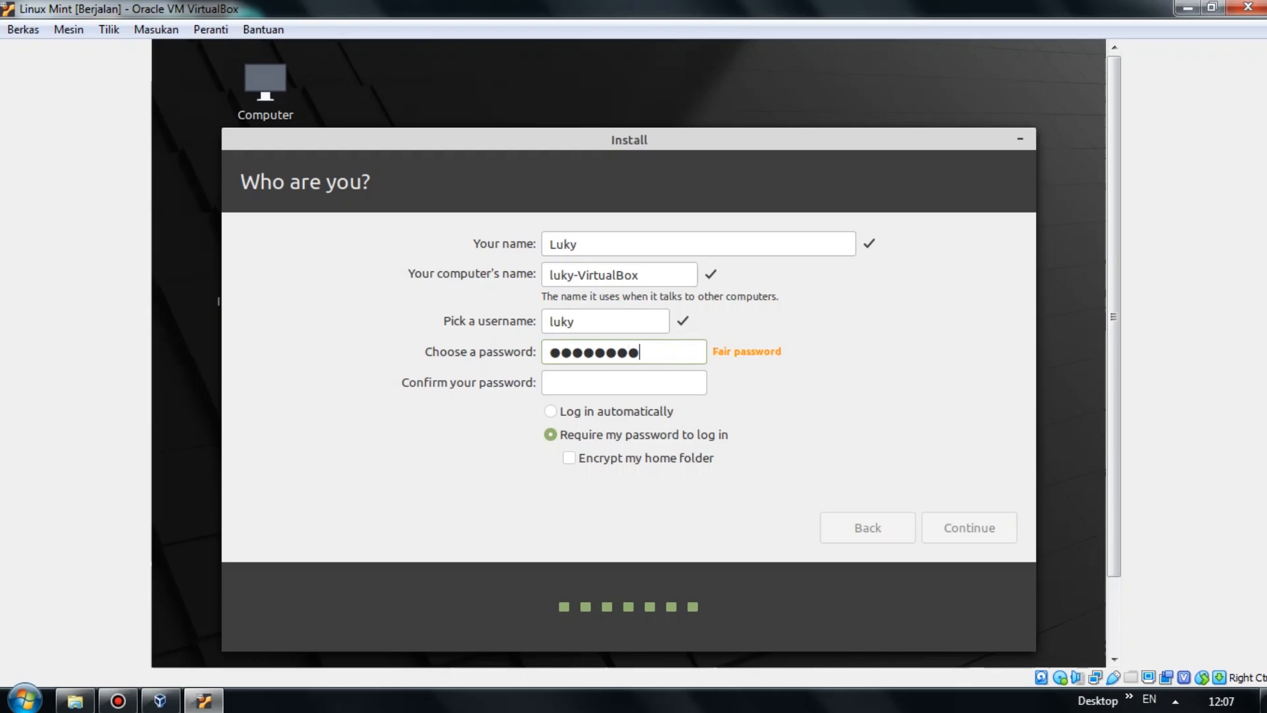
left_click(561, 386)
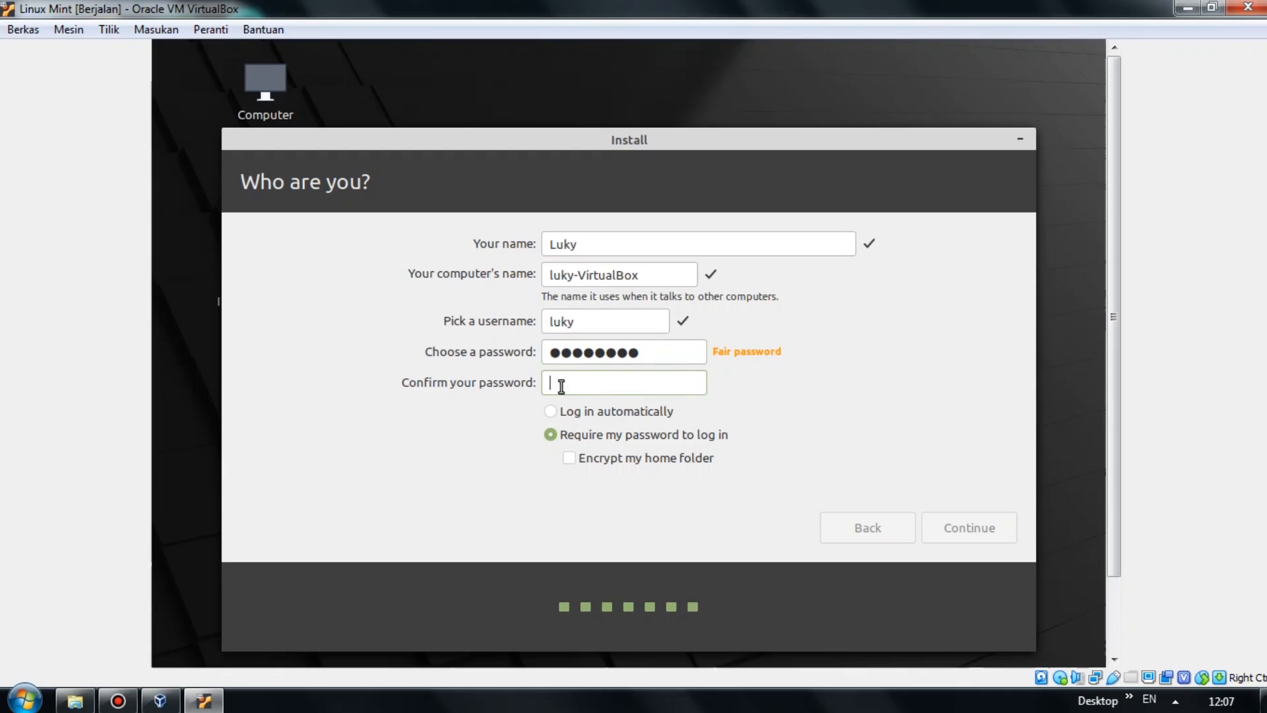
type("12345678")
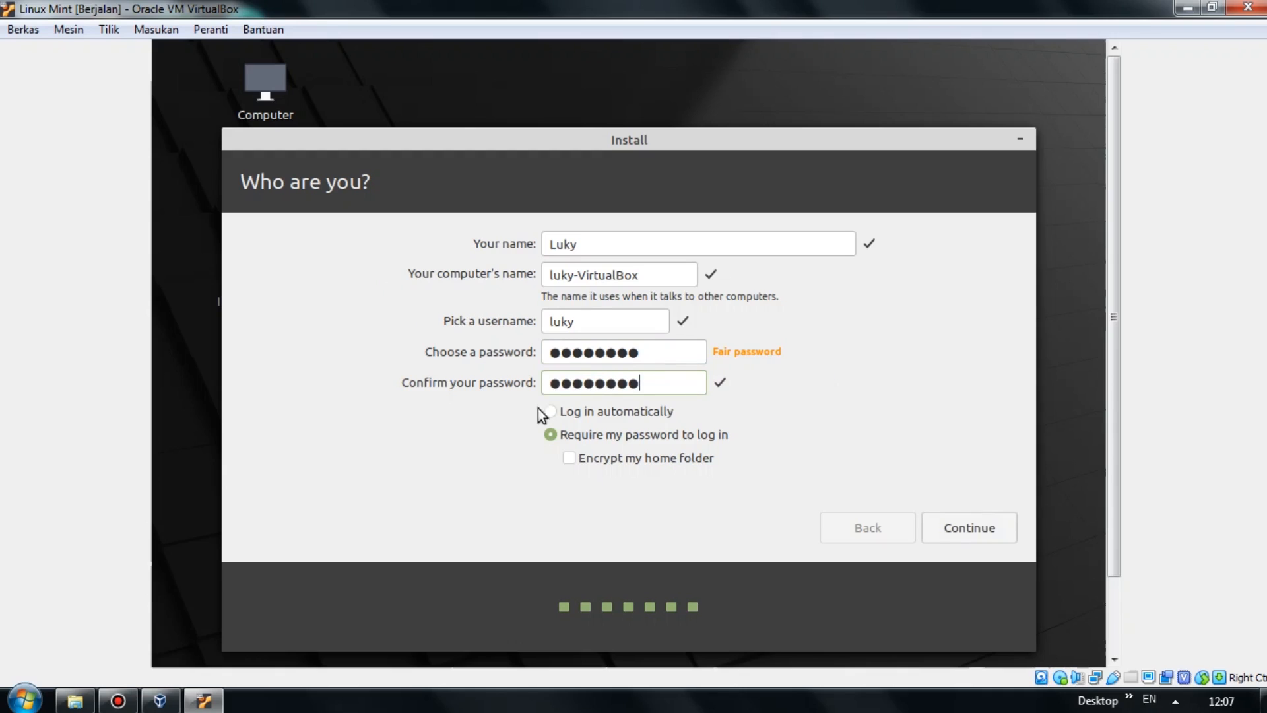
left_click(550, 414)
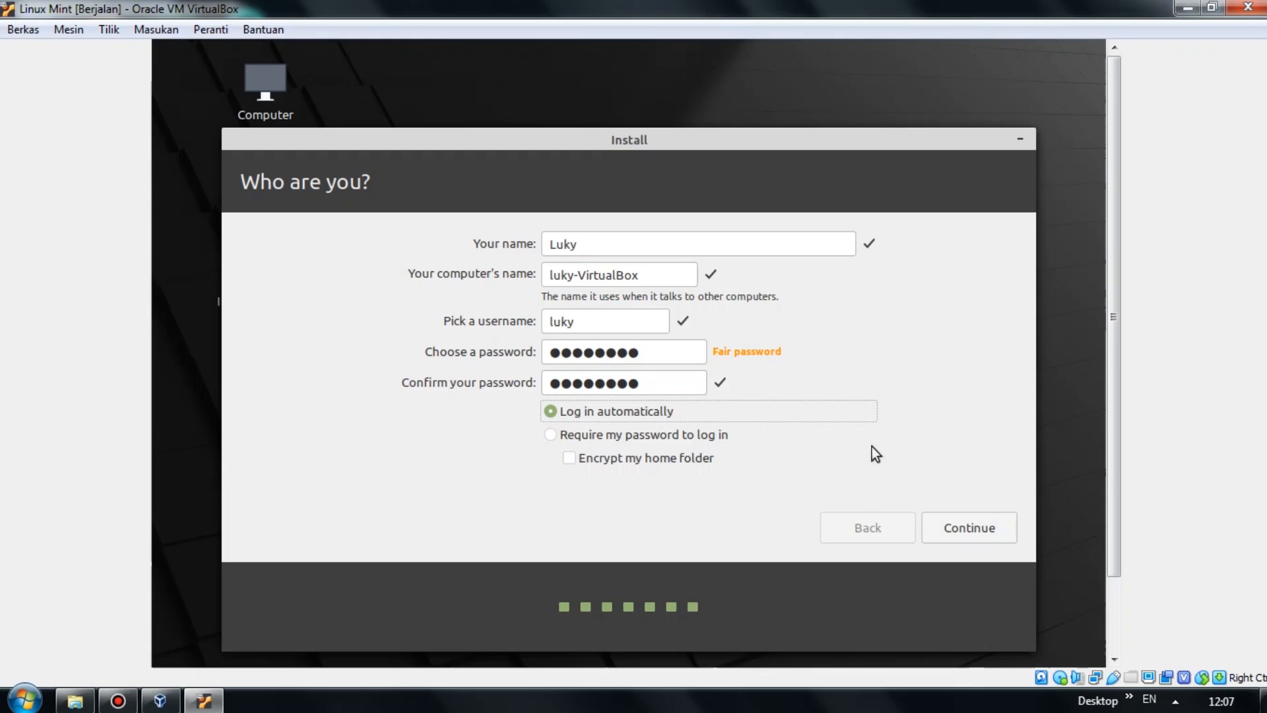
left_click(970, 530)
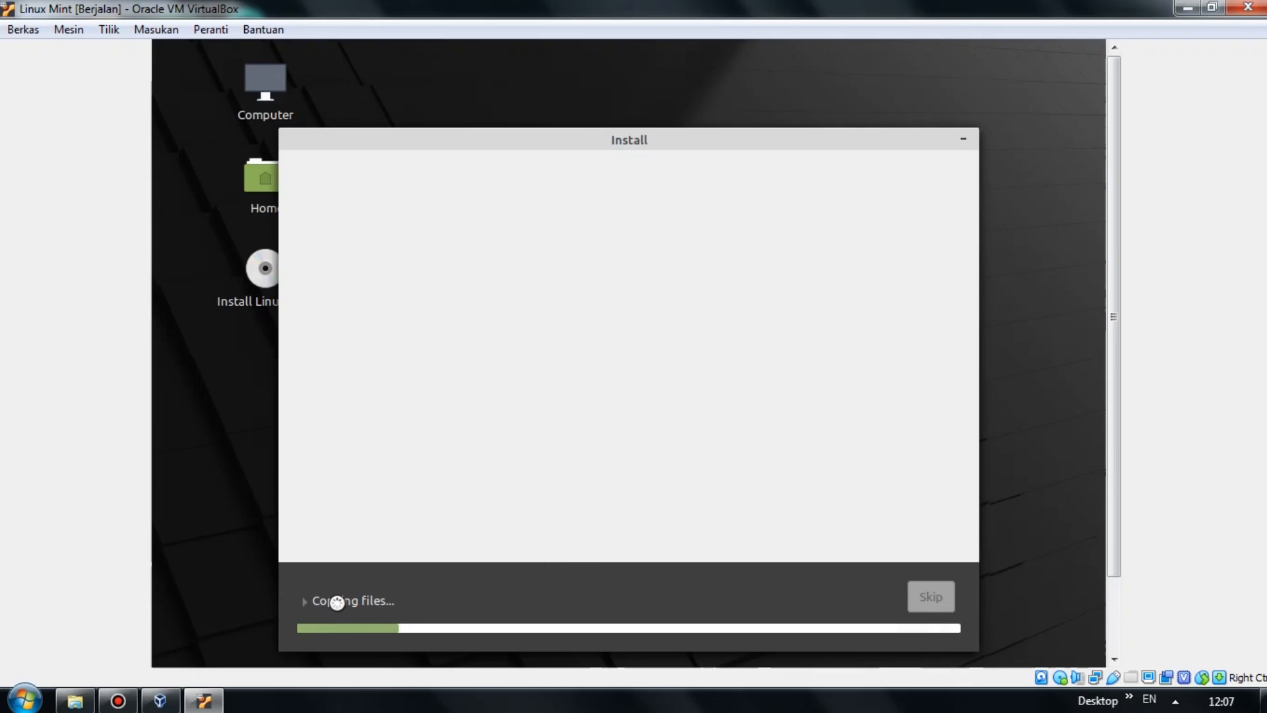
left_click(302, 602)
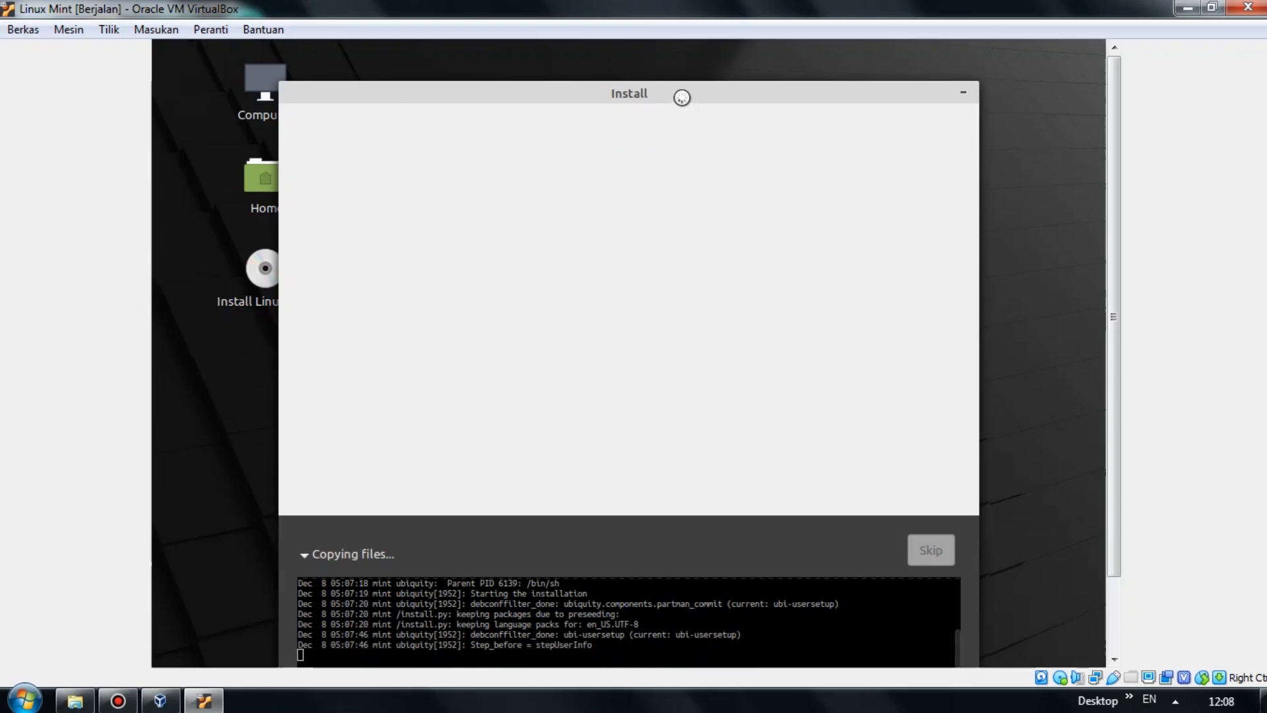
Wait for installation to complete, restart the VM, and bring the Mint panel into view.
left_click_drag(683, 84, 687, 54)
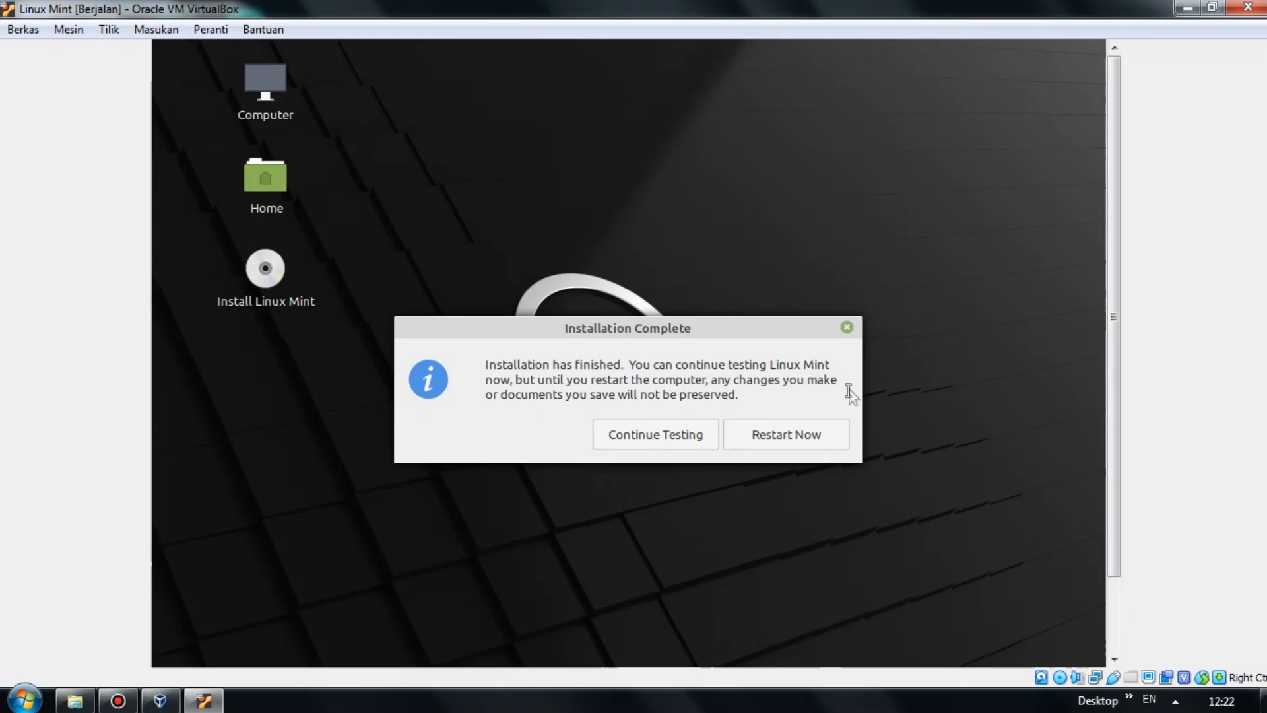
left_click(798, 436)
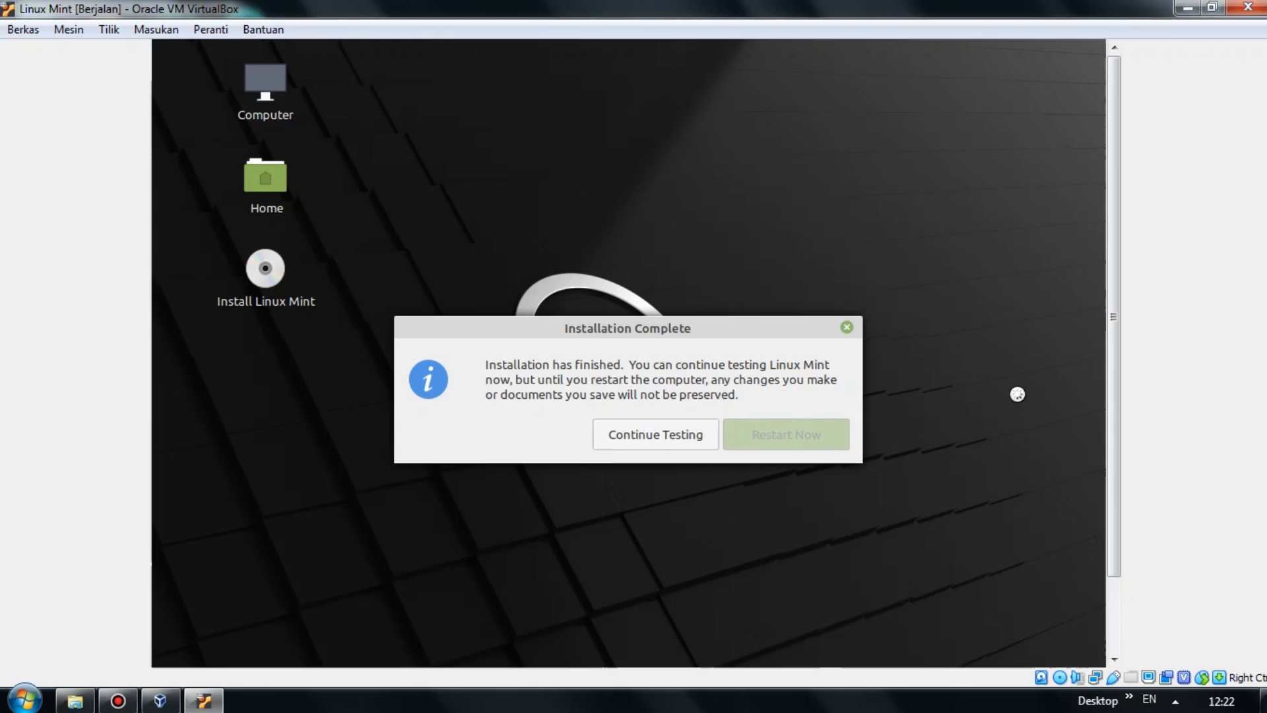
left_click_drag(1114, 320, 1122, 408)
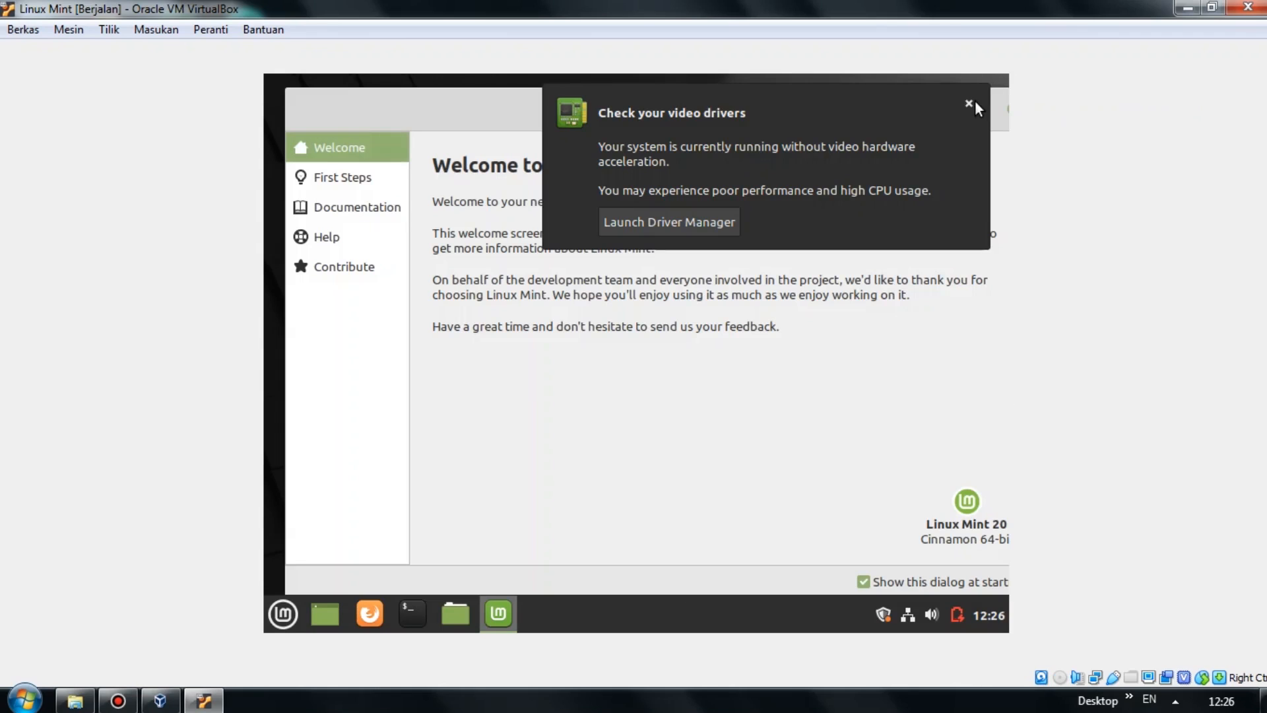
Dismiss the video drivers notification and close the Welcome window.
left_click(974, 104)
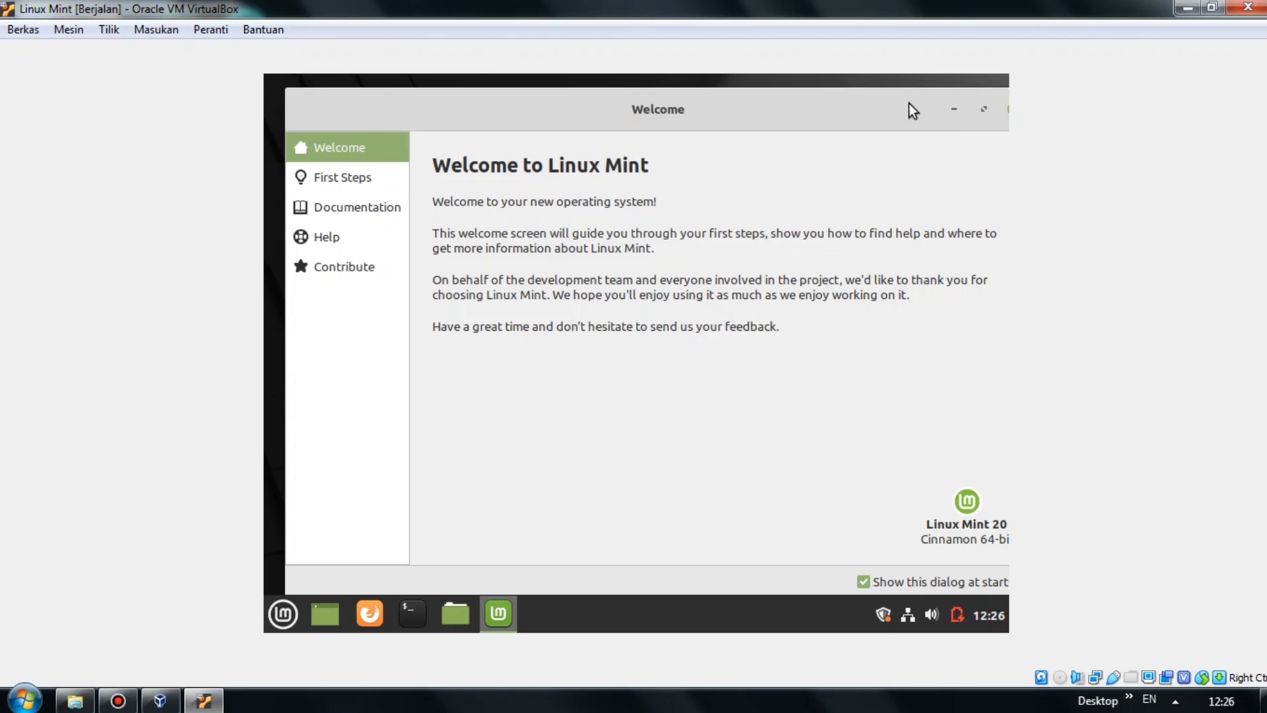
left_click_drag(906, 105, 895, 107)
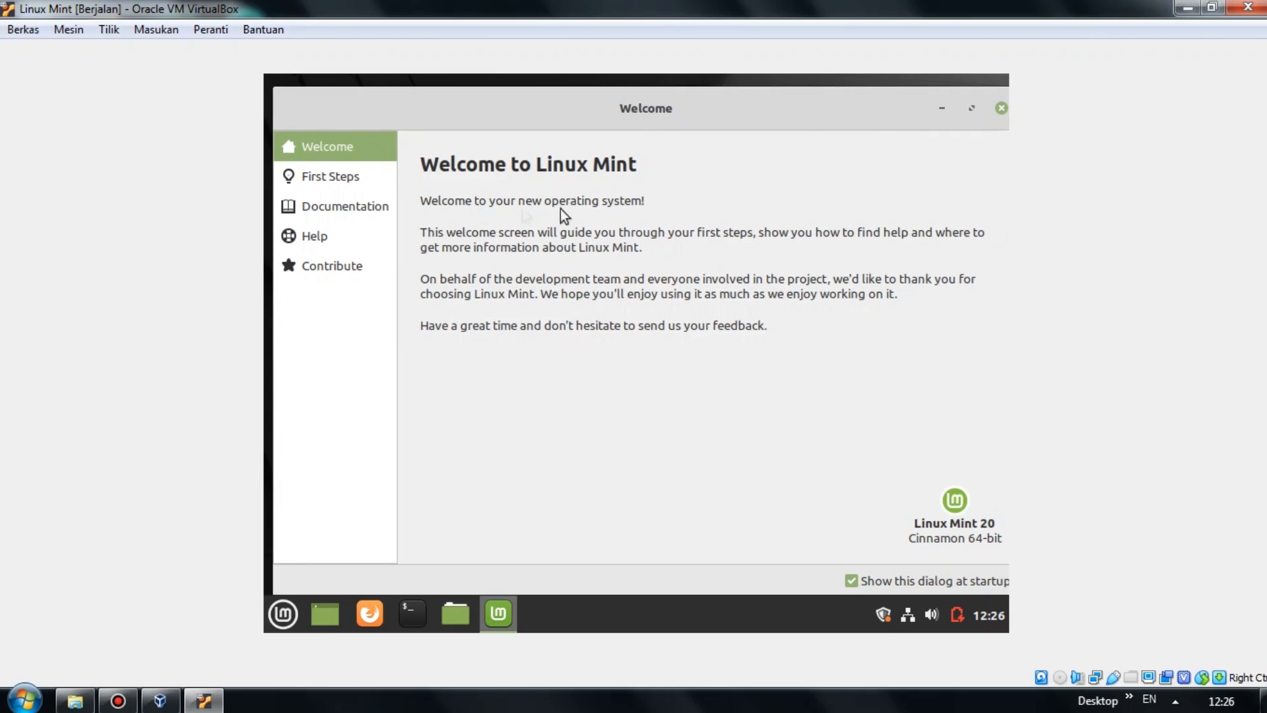
left_click(1001, 109)
Create an empty Untitled Document on the desktop, then open and close the Home folder.
right_click(743, 122)
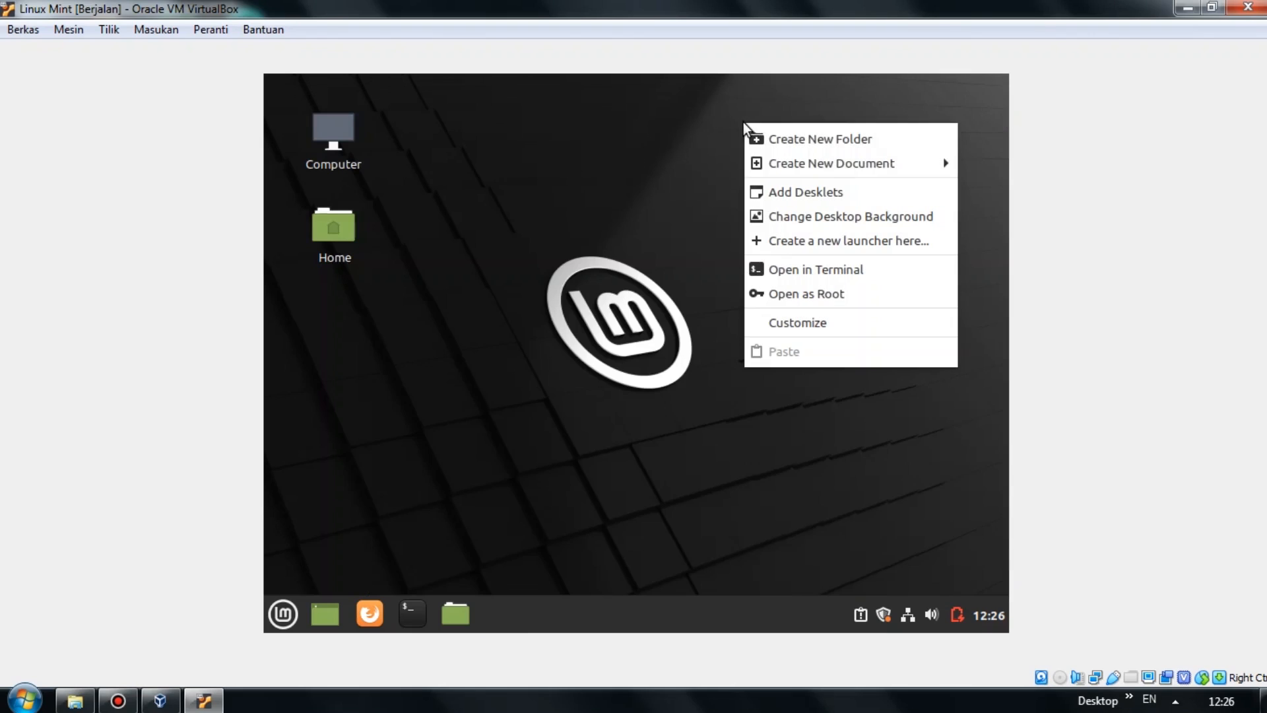
mouse_move(772, 163)
left_click(651, 190)
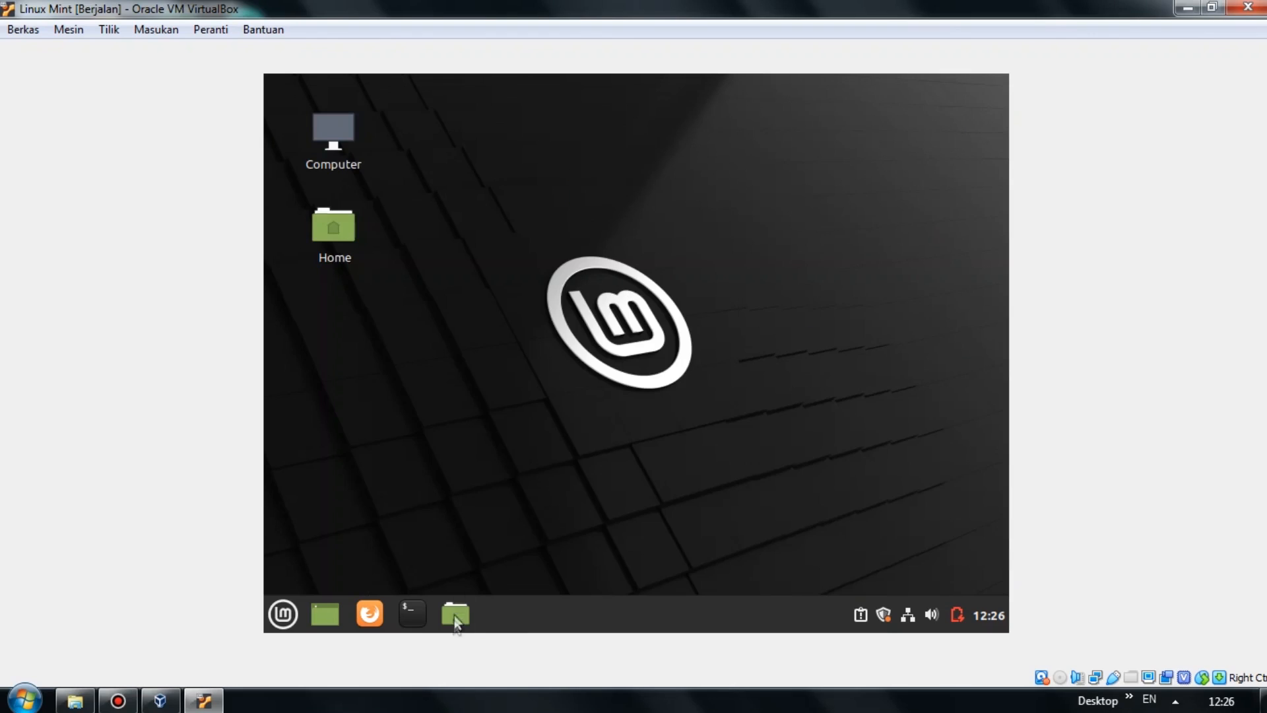
left_click(422, 321)
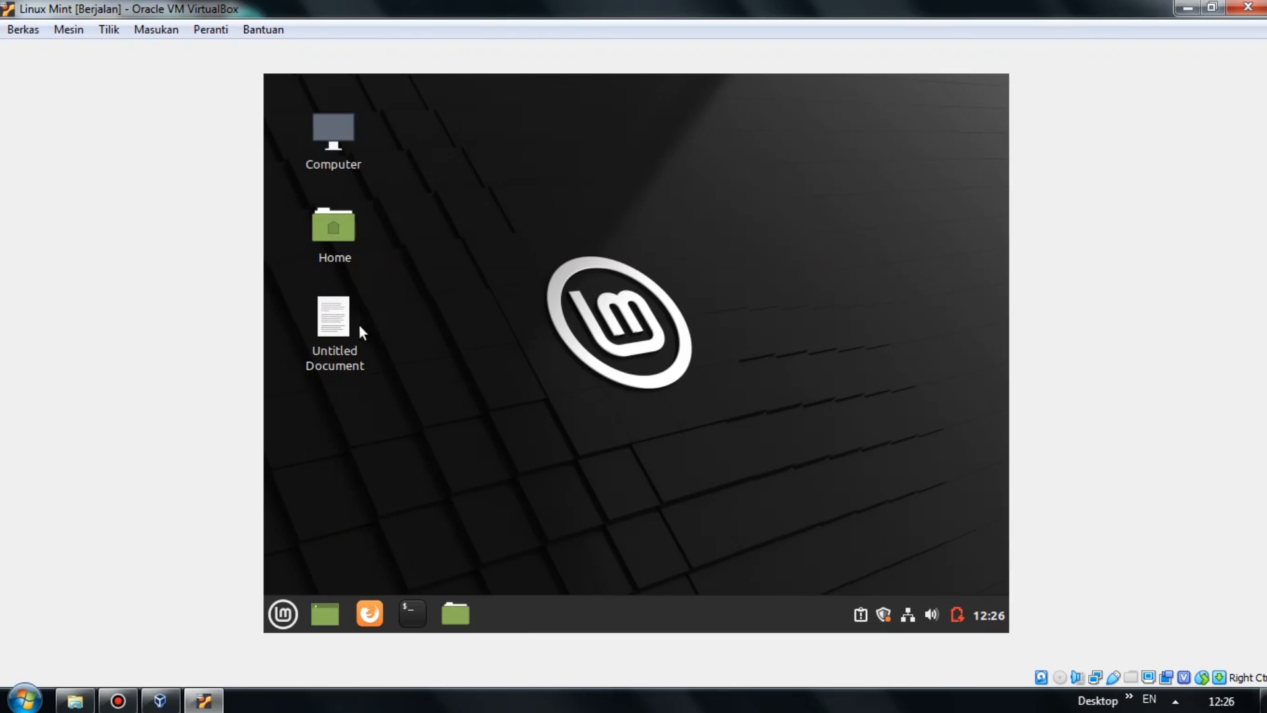
left_click(457, 615)
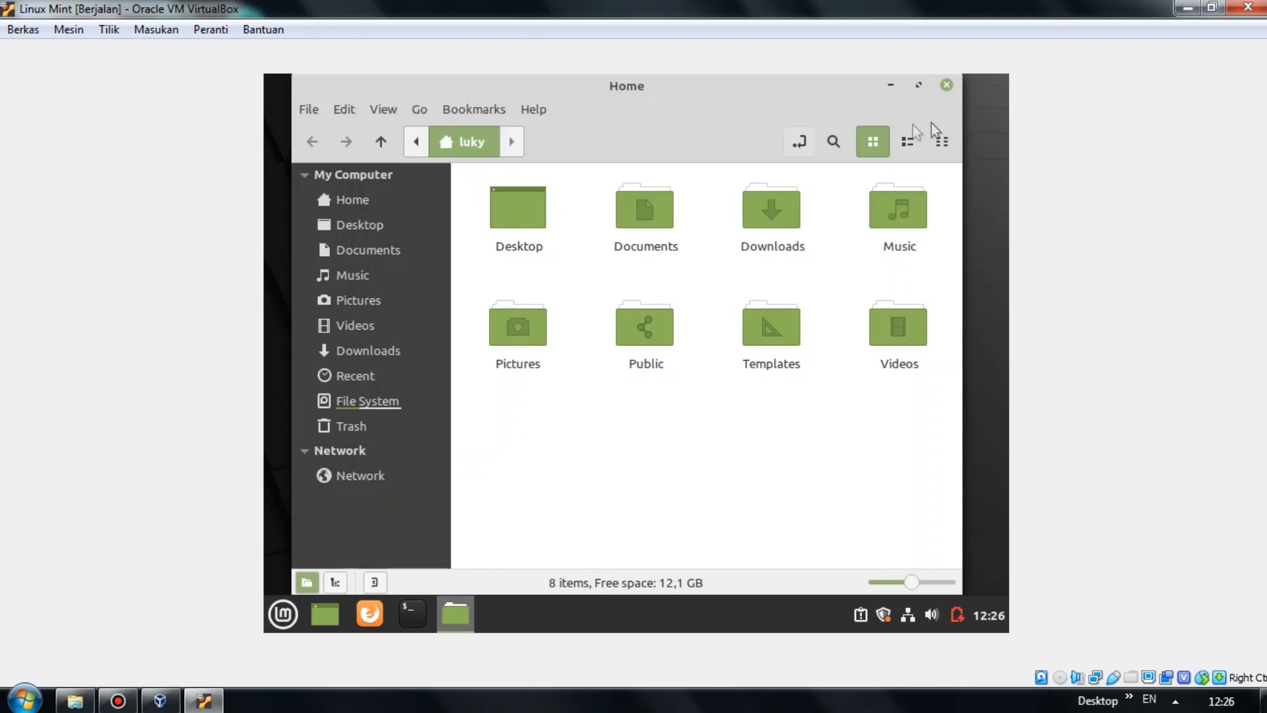
left_click(946, 85)
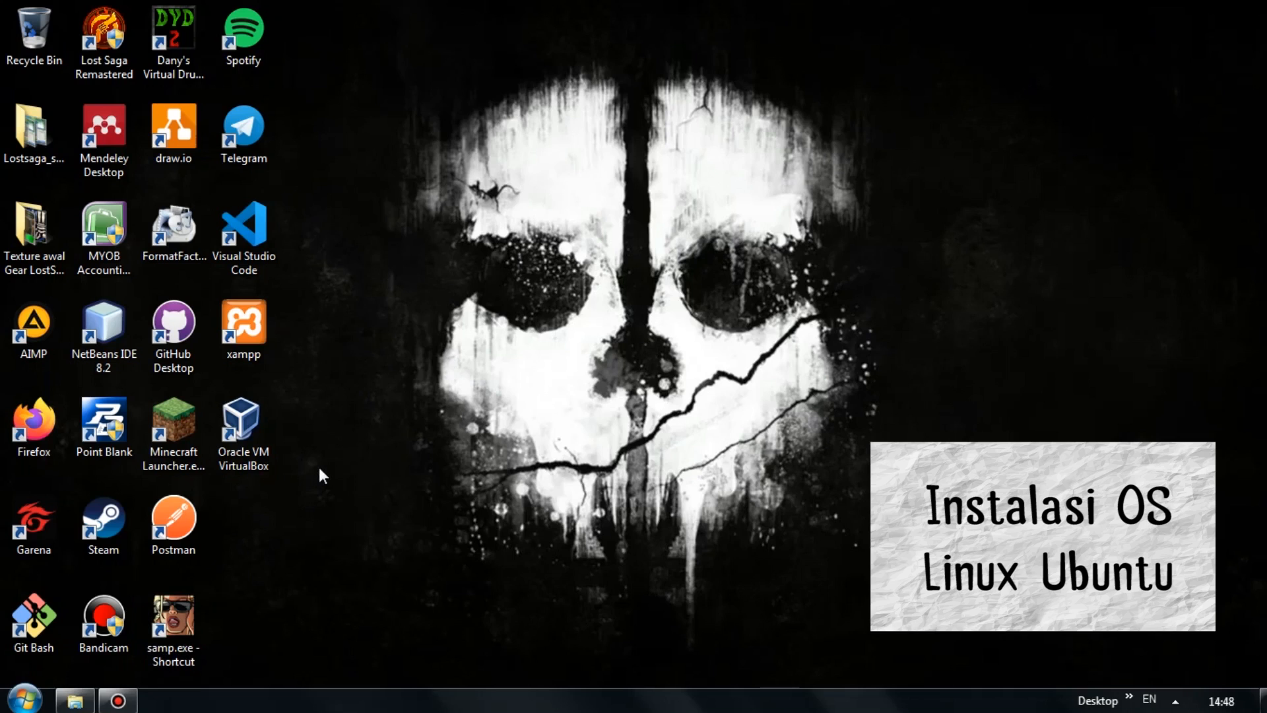
Launch VirtualBox Manager and start a new VM named Linux Ubuntu, Linux / Ubuntu (64-bit).
double_click(267, 428)
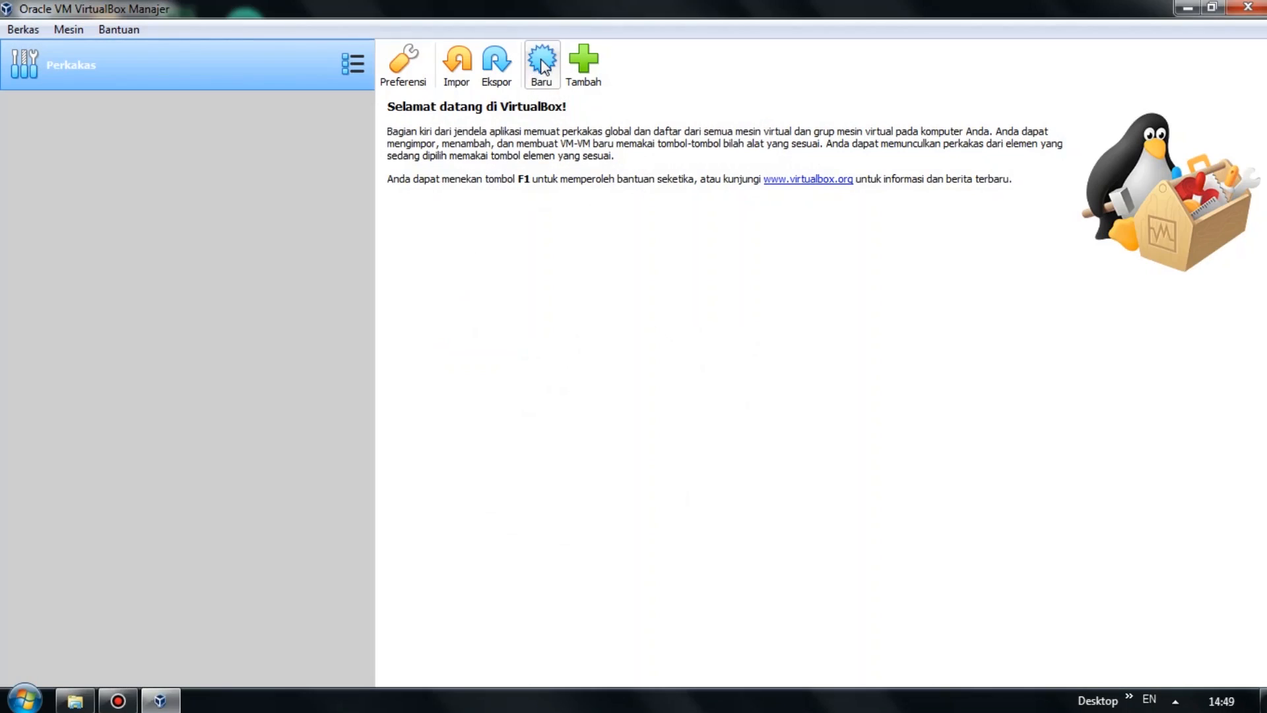
left_click(541, 62)
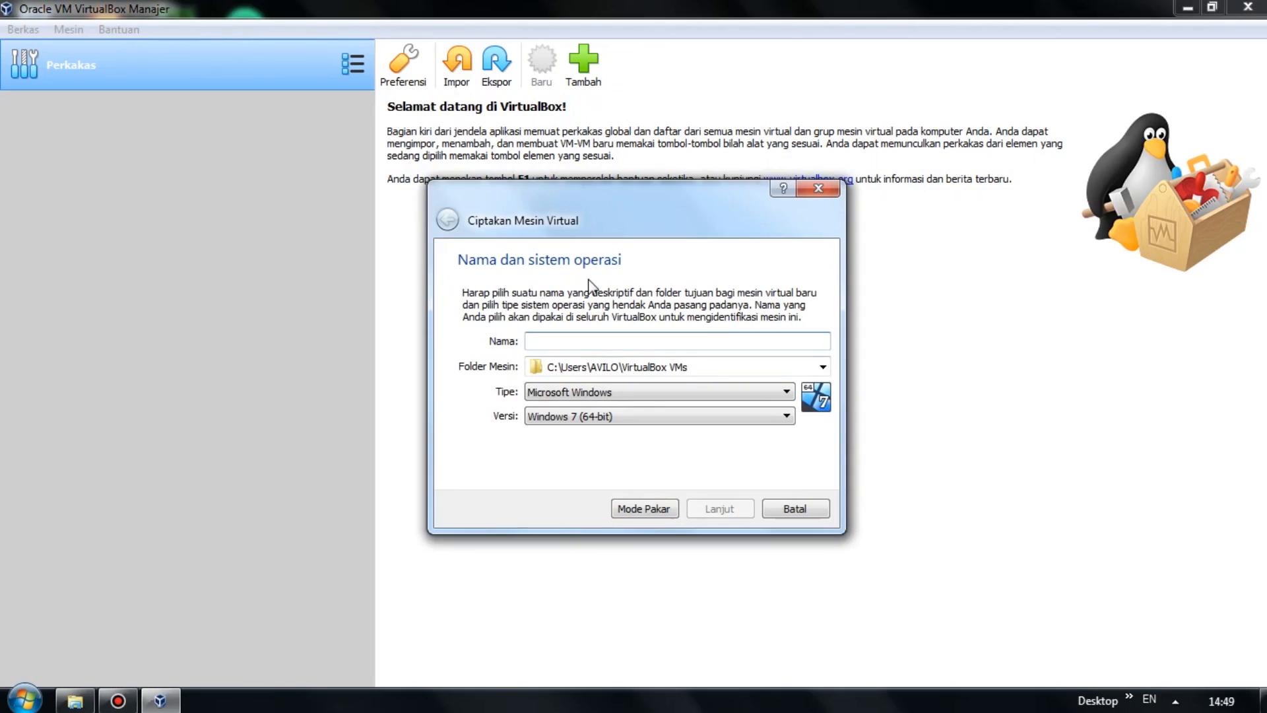
type("L")
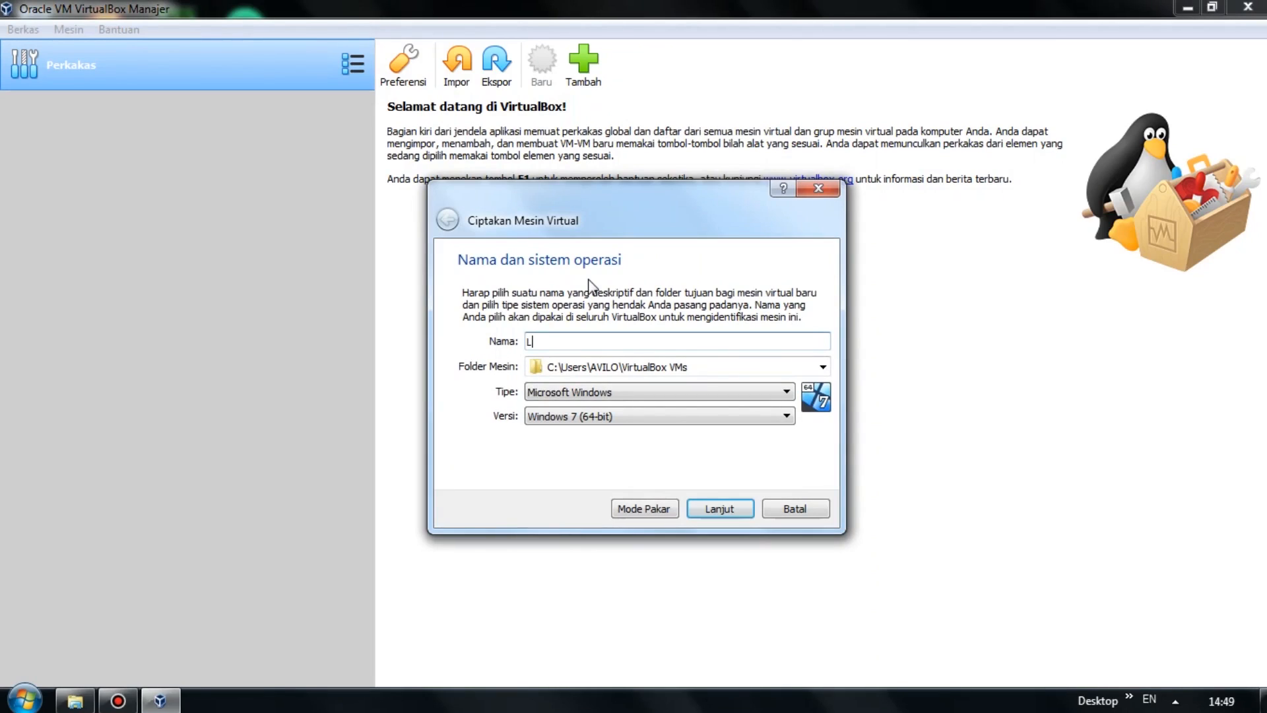
type("inux Ubuntu")
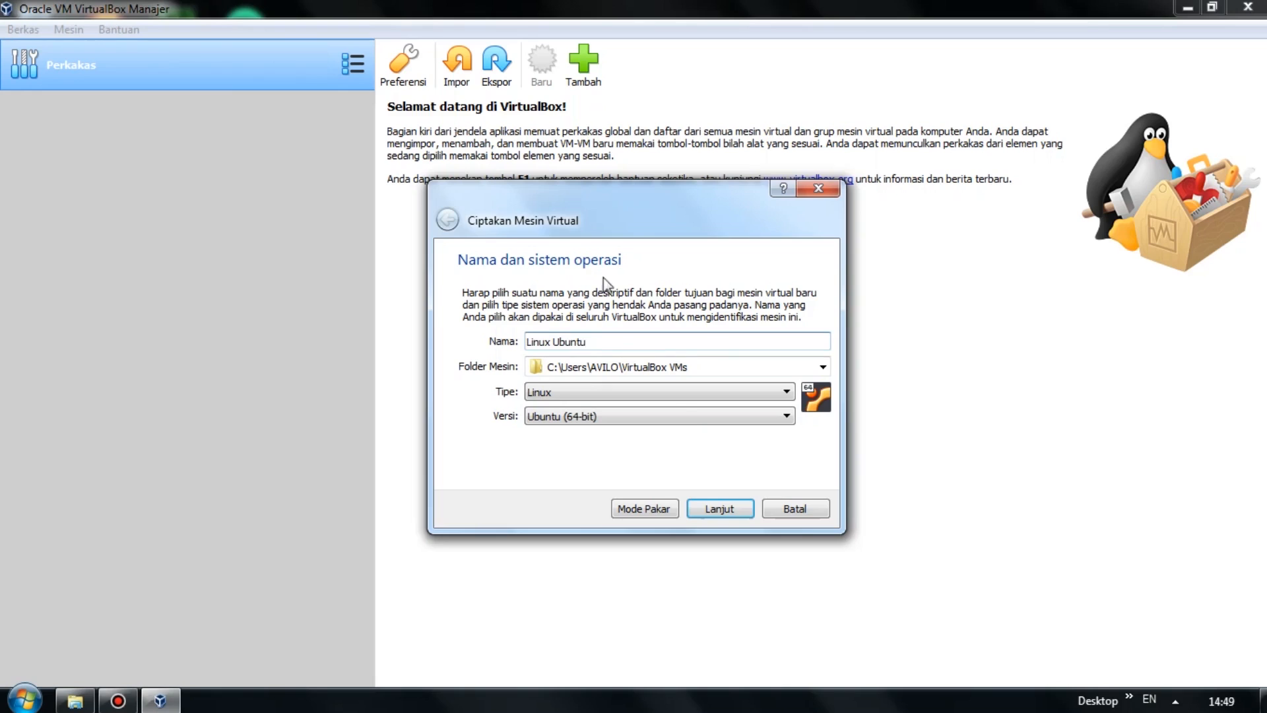
left_click(597, 392)
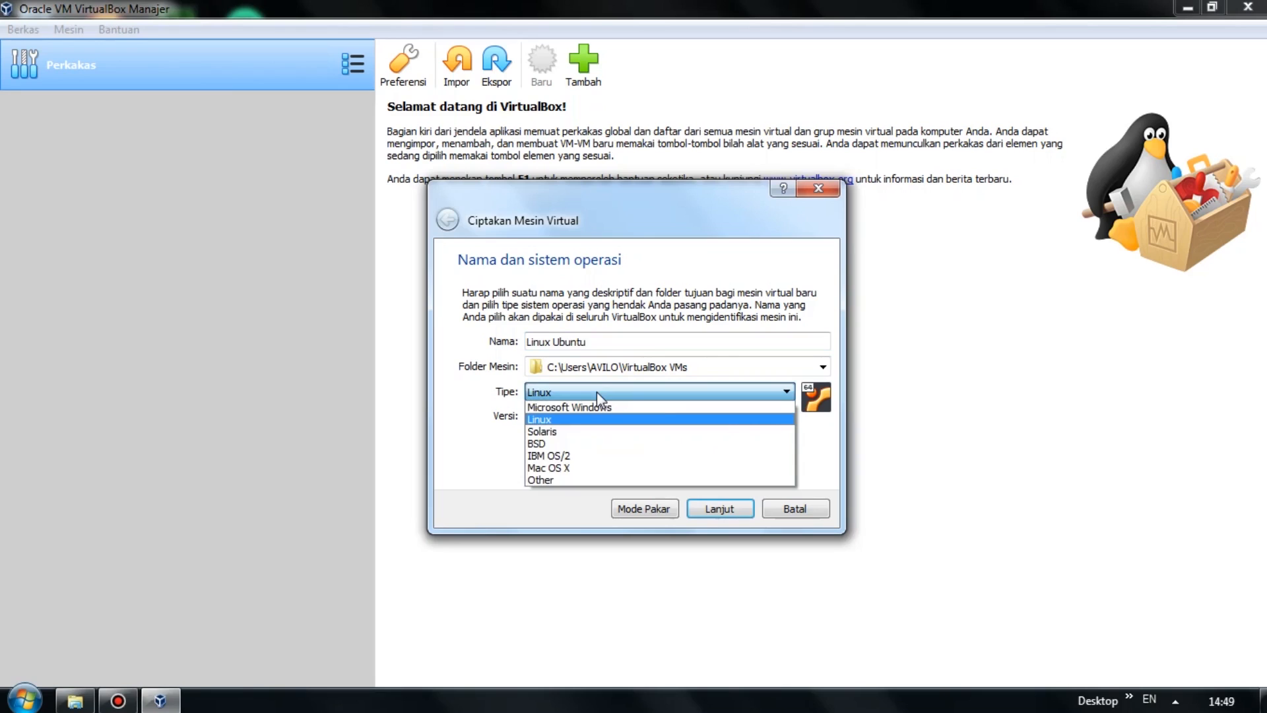
left_click(596, 391)
left_click(605, 417)
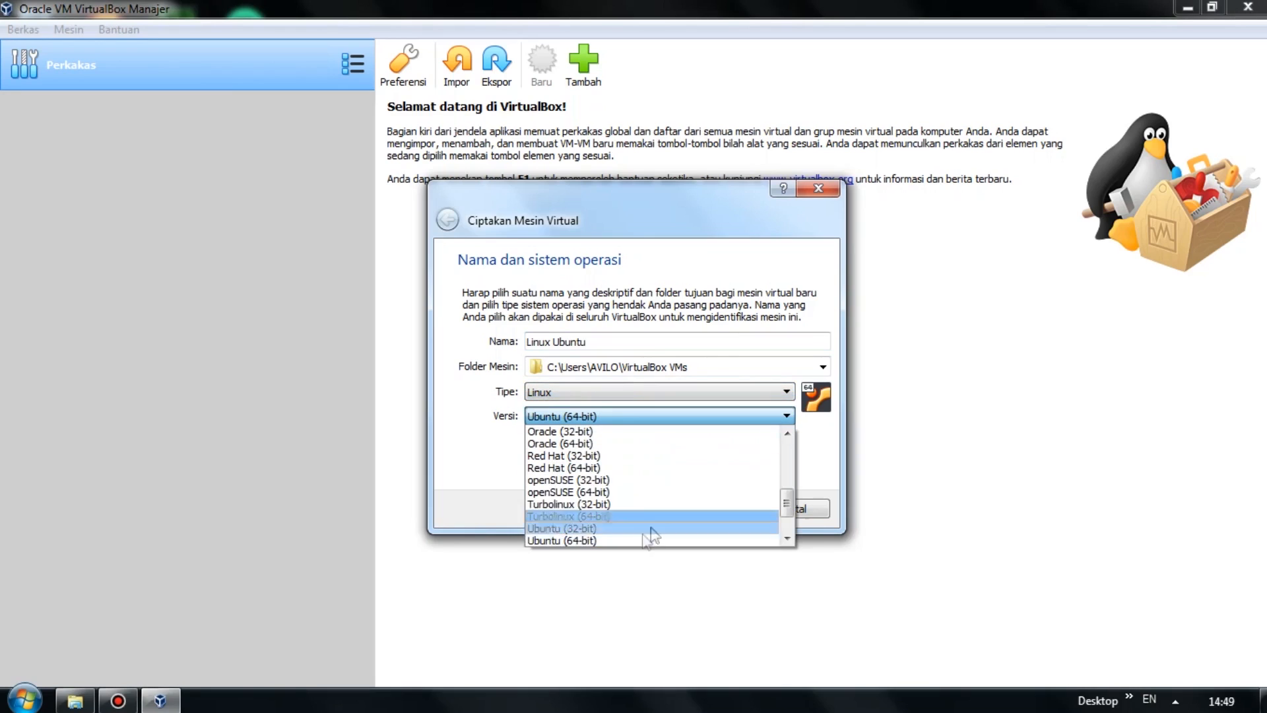
left_click(562, 541)
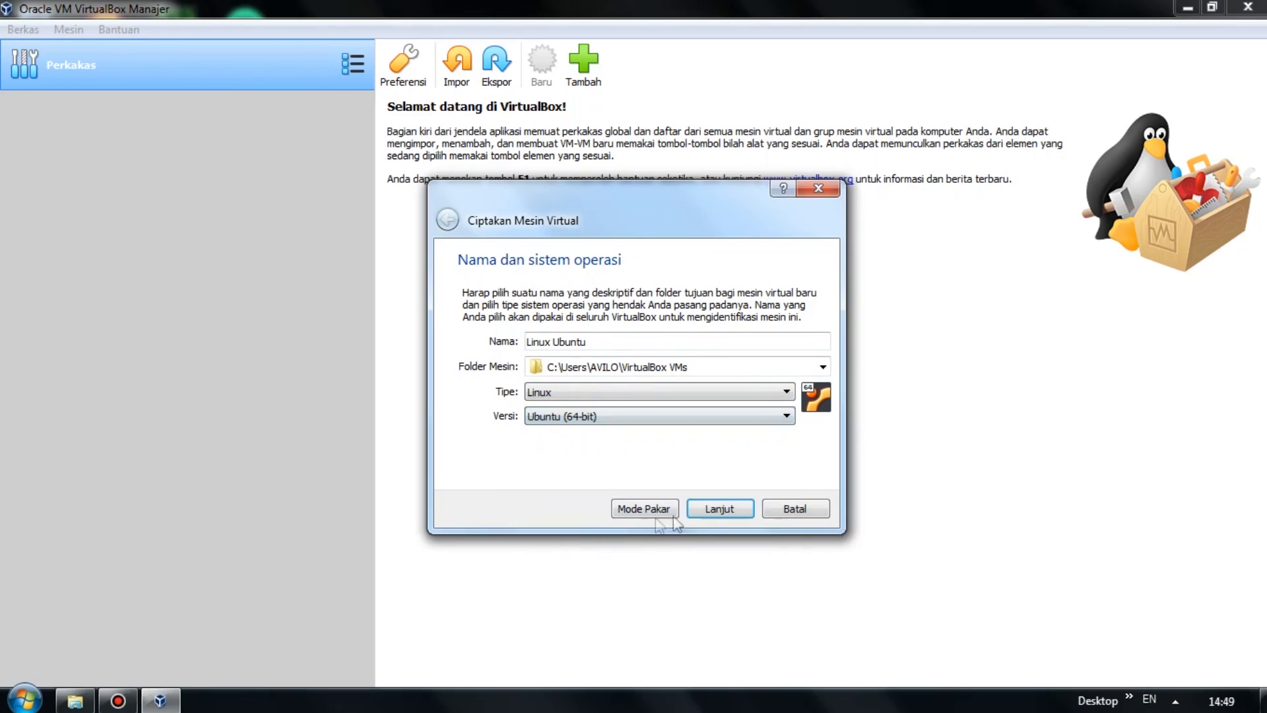
left_click(718, 509)
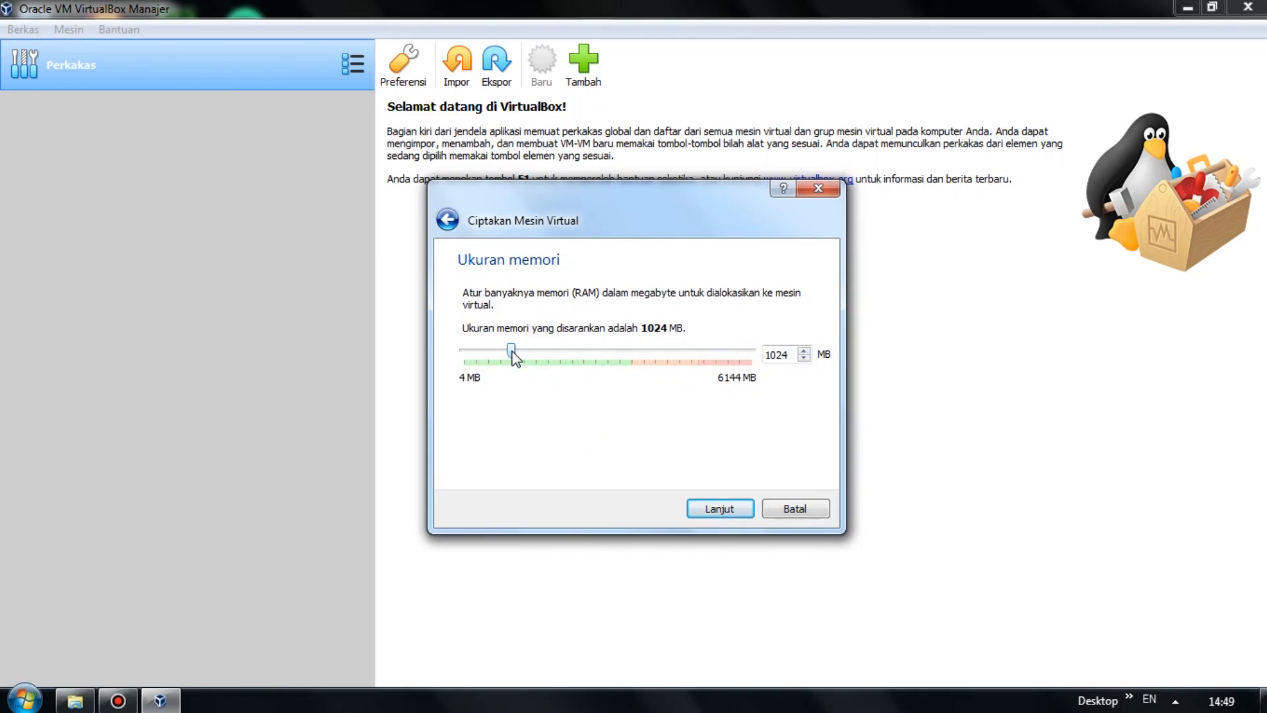
Raise the VM memory to 2048 MB and choose to create a virtual hard disk now.
left_click_drag(513, 353, 558, 362)
left_click(721, 509)
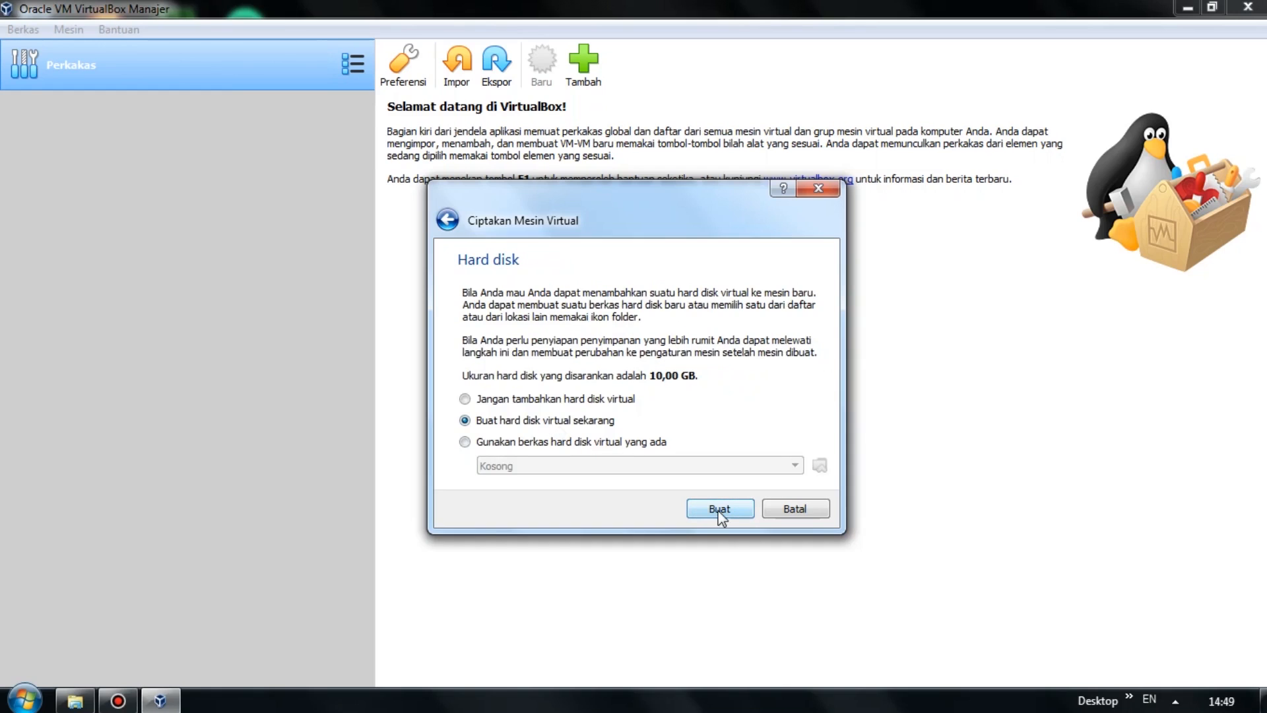
left_click(720, 514)
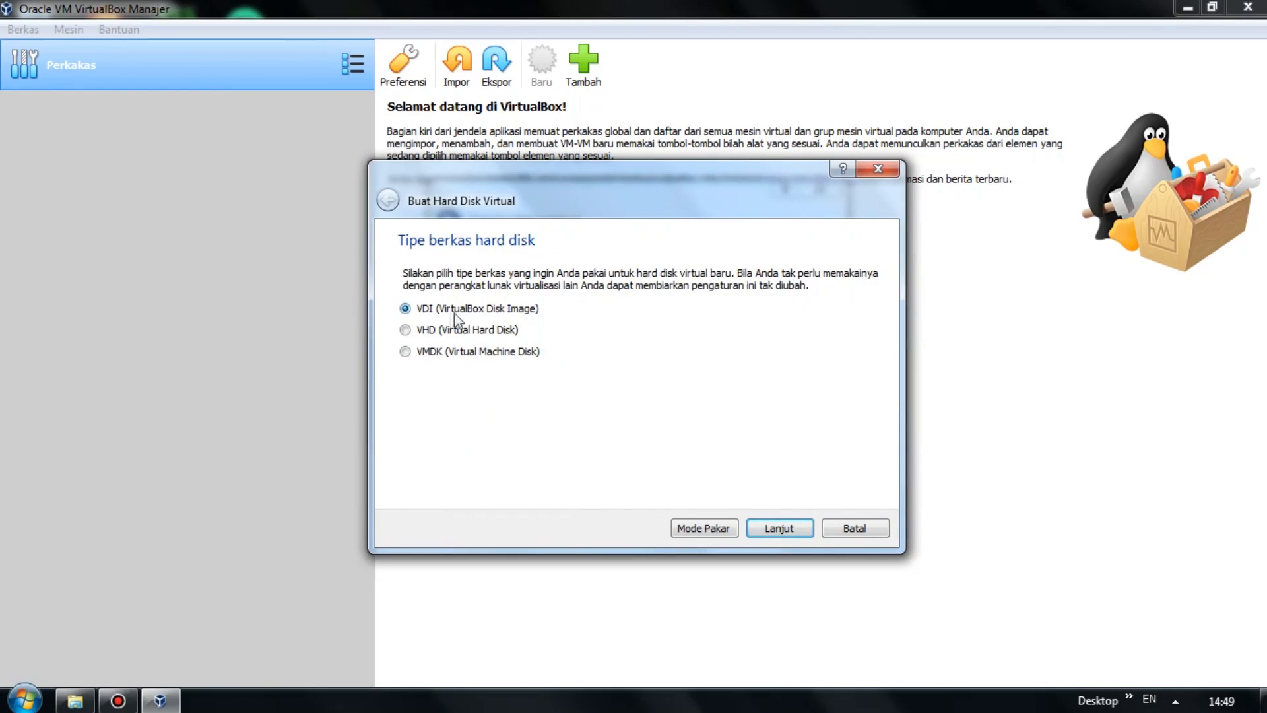
Create a dynamically allocated 20,00 GB VDI disk to finish the Linux Ubuntu VM.
left_click(779, 528)
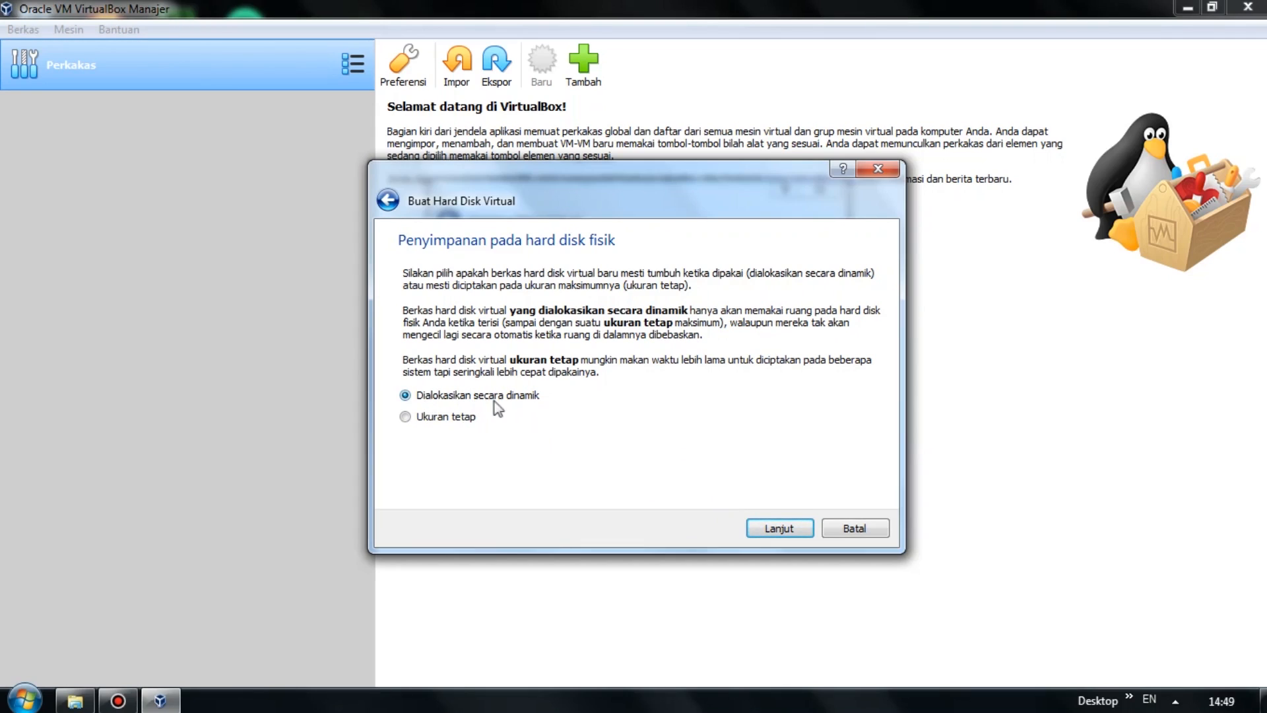
left_click(783, 532)
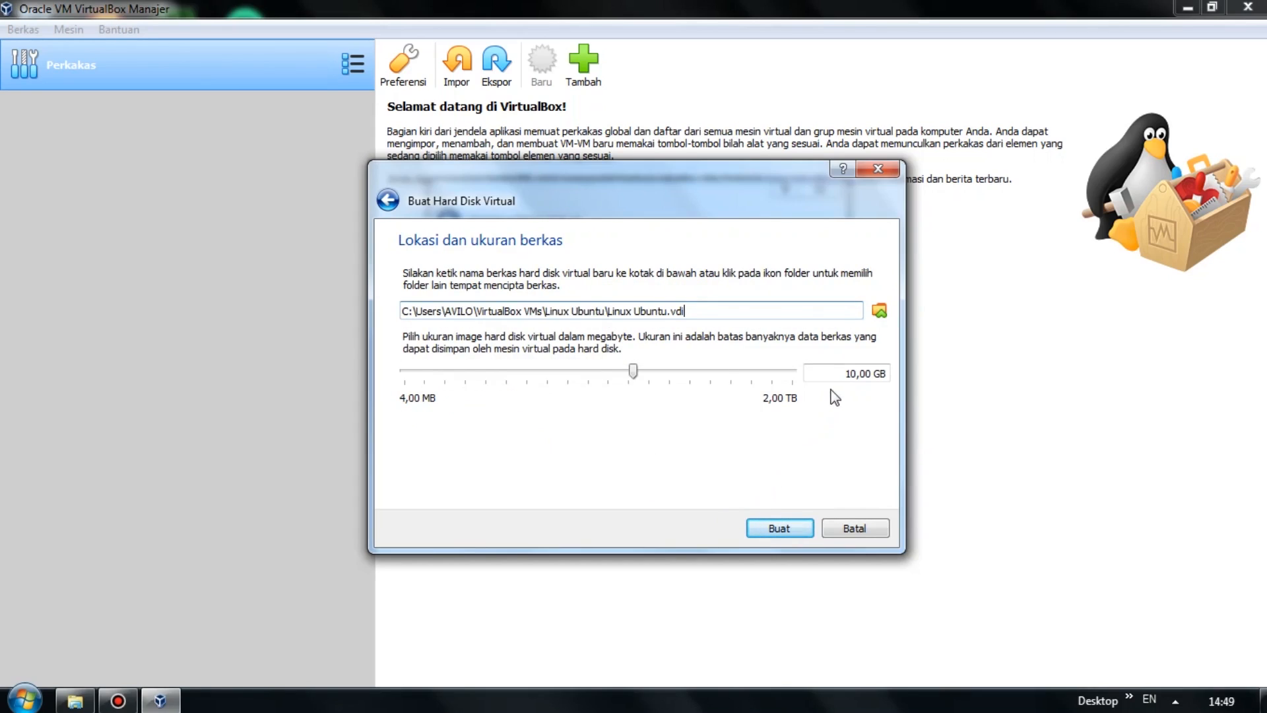
left_click_drag(846, 374, 854, 372)
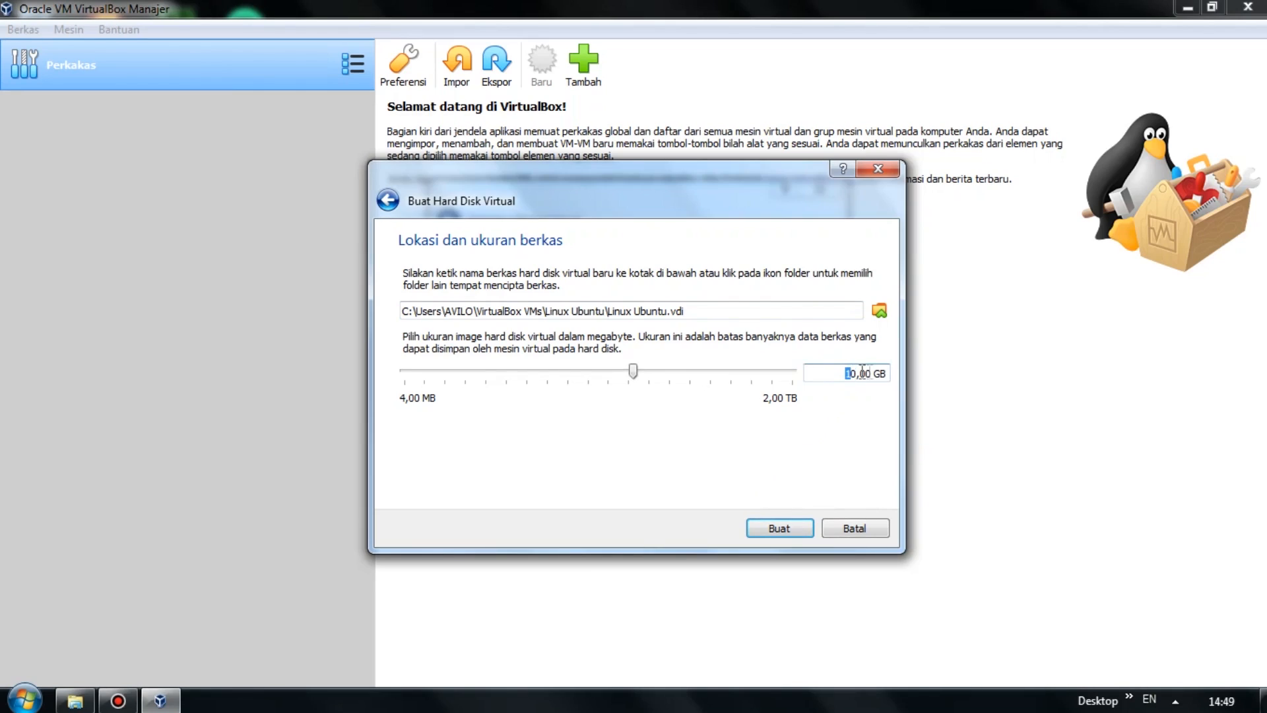
type("2")
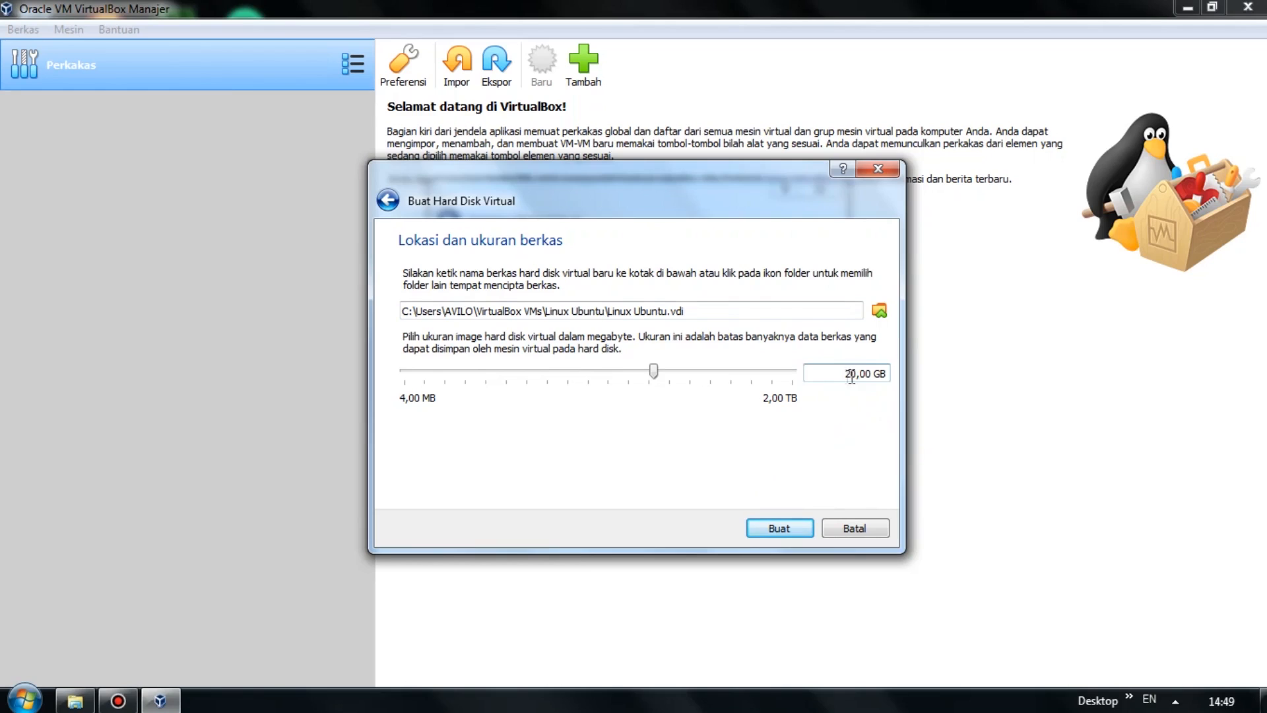
left_click(786, 530)
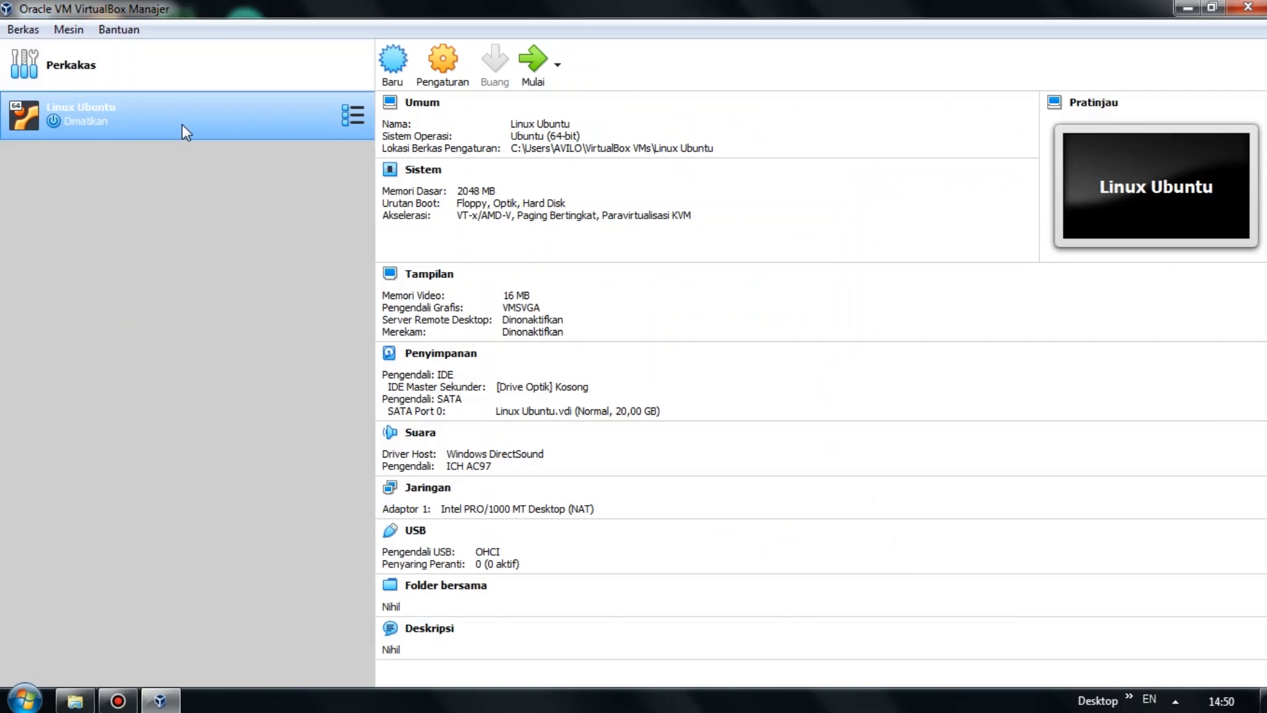
Attach ubuntu-20.10-desktop-amd64.iso to the Linux Ubuntu VM's empty optical drive in Storage settings.
right_click(276, 132)
key("Escape")
key("ctrl+s")
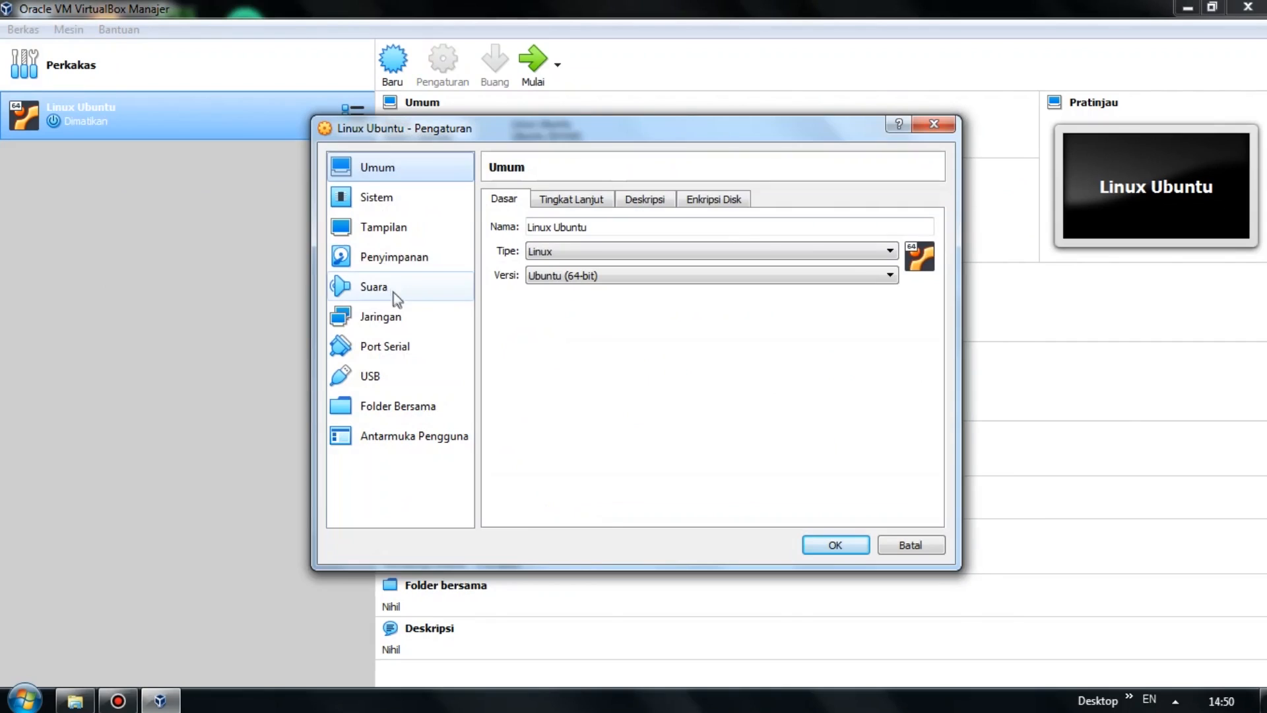
left_click(414, 267)
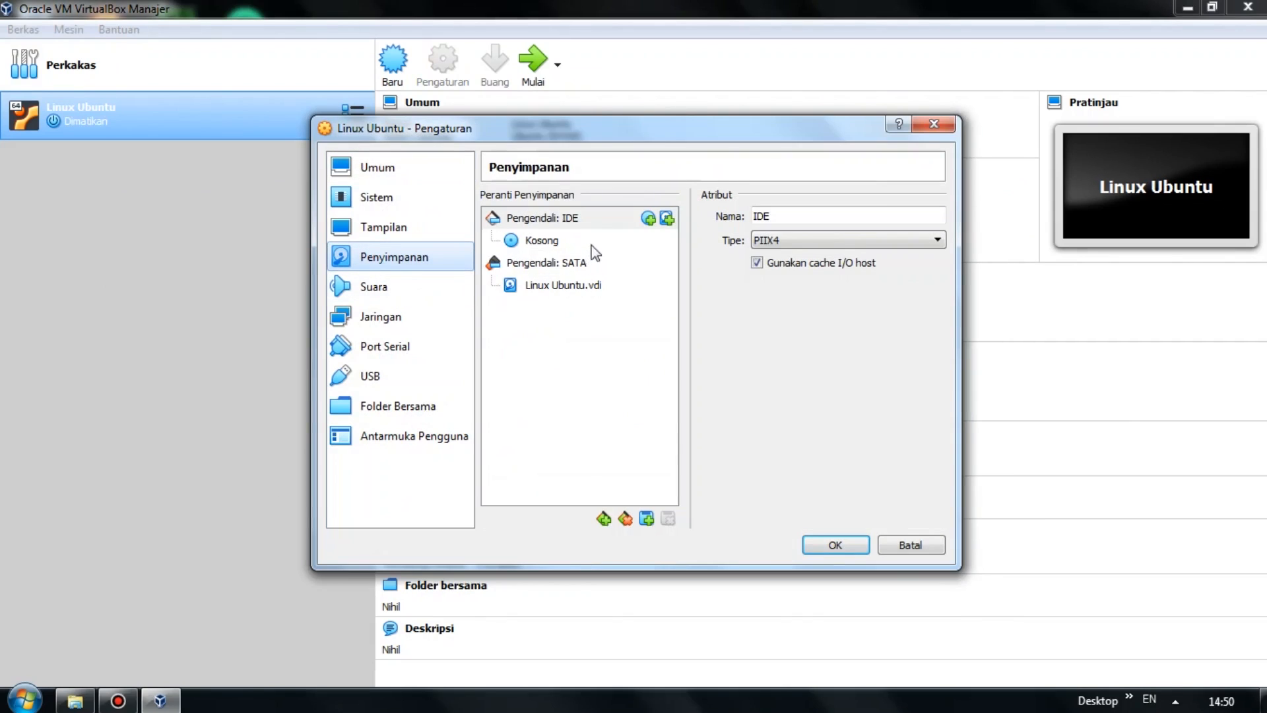
left_click(548, 242)
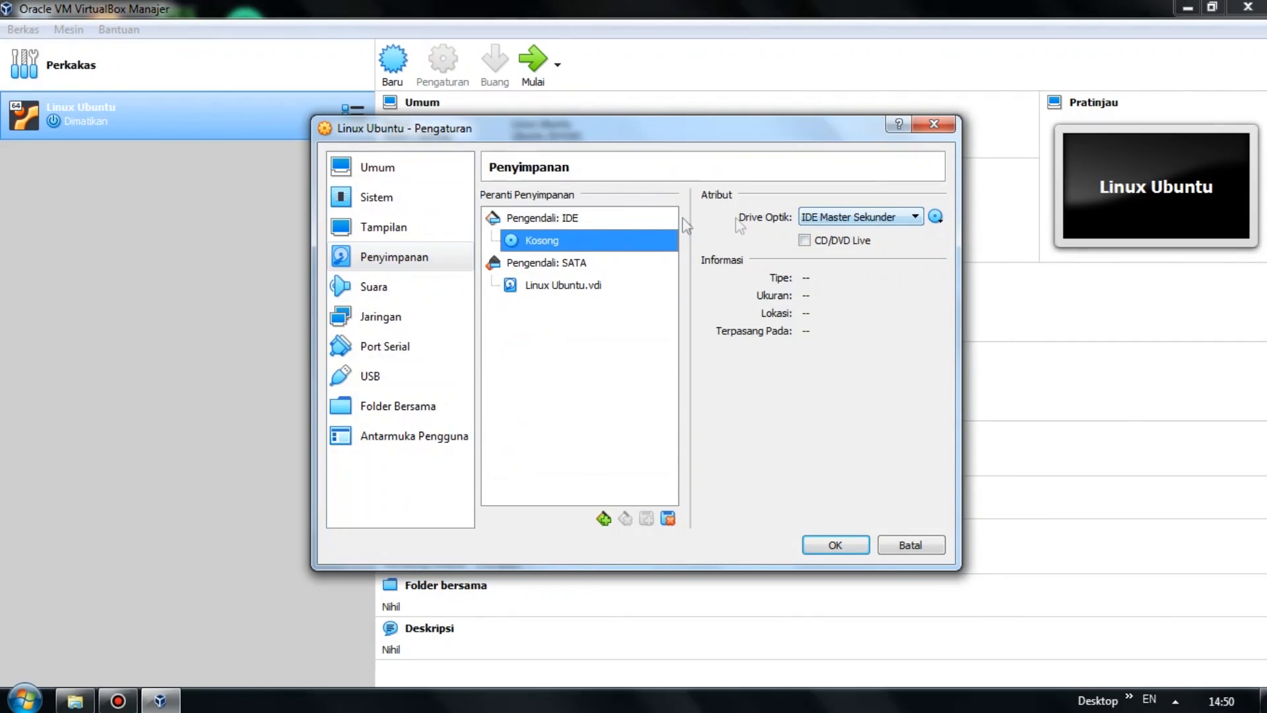
left_click(938, 221)
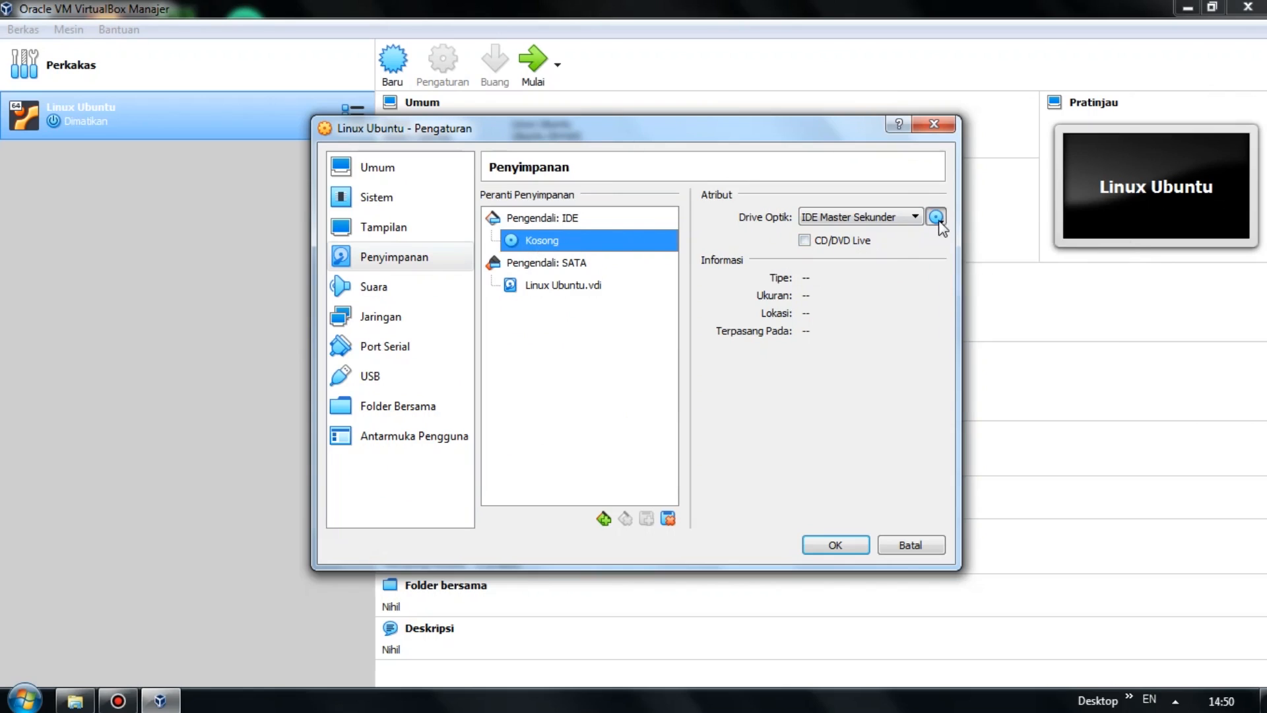
left_click(924, 240)
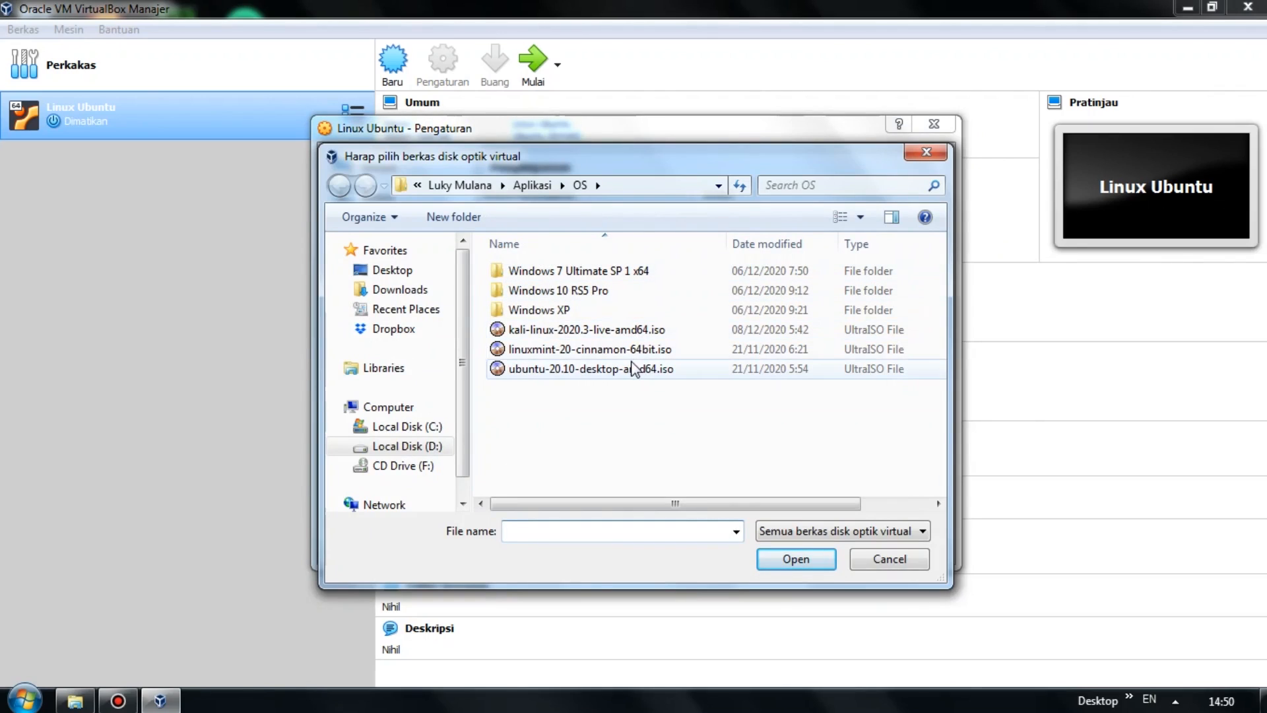
left_click(668, 373)
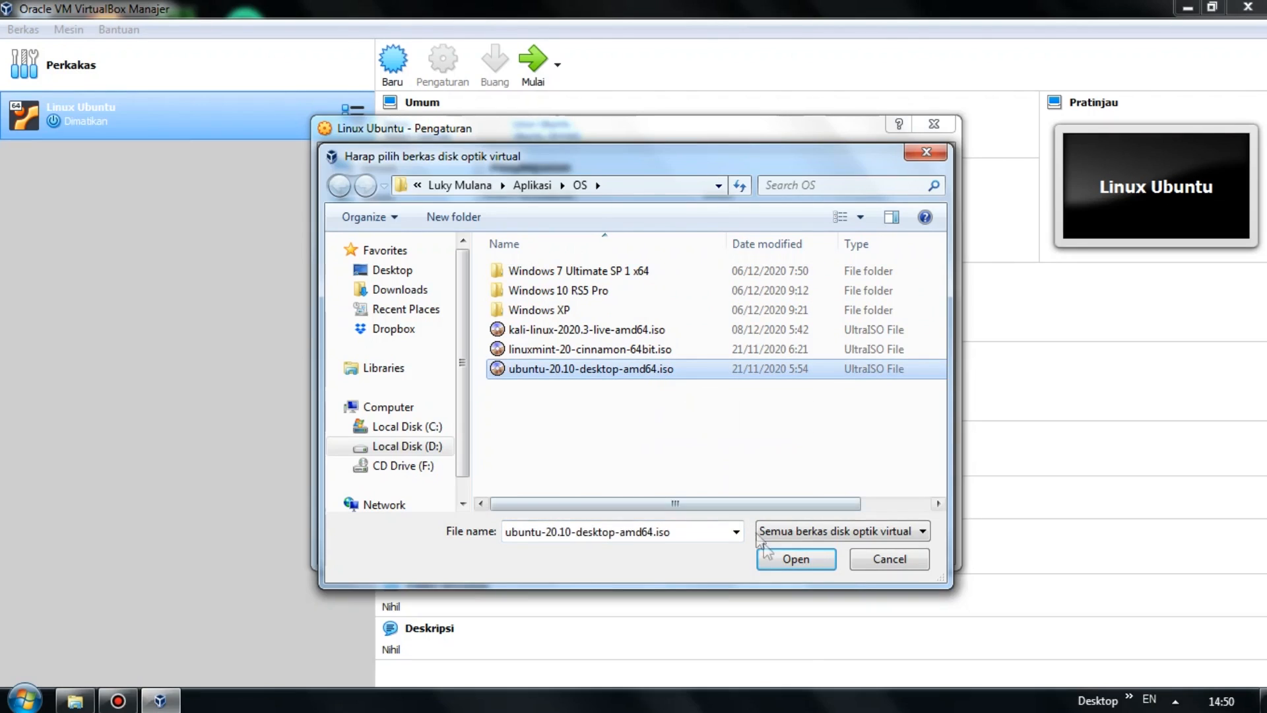
left_click(789, 562)
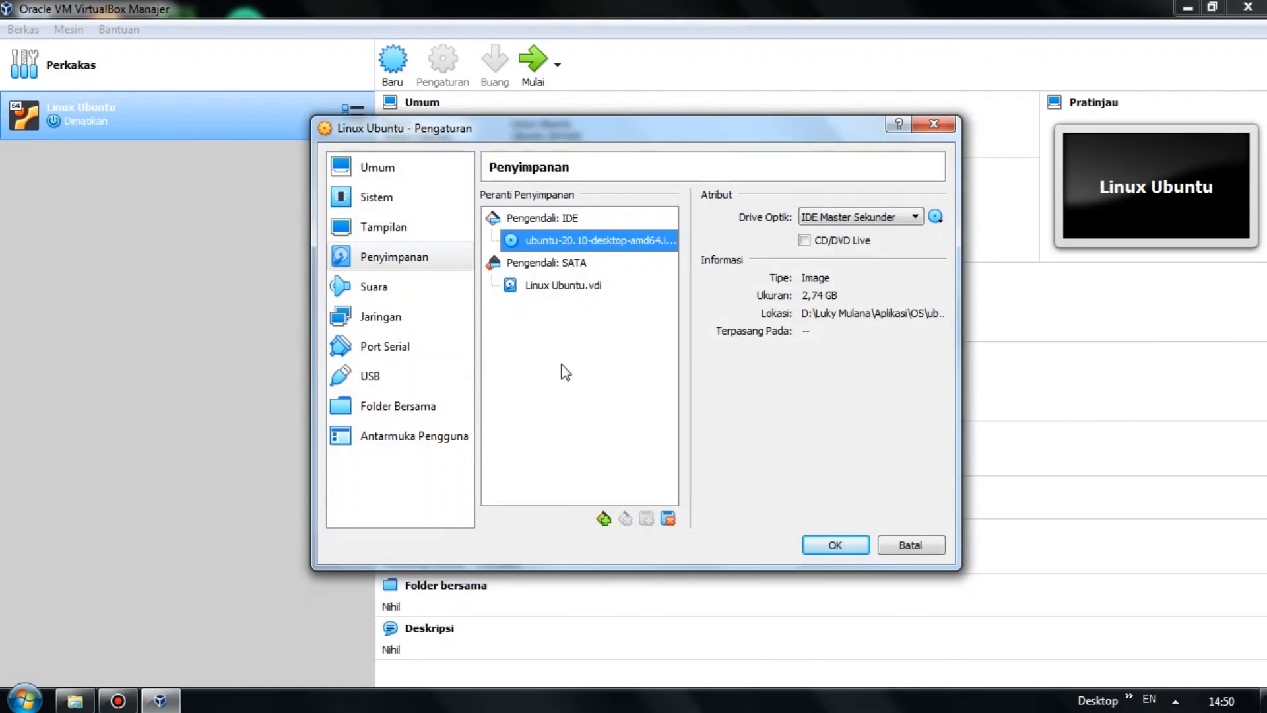
Move Optical above Floppy in the boot order, save the settings, and start the VM.
left_click(426, 209)
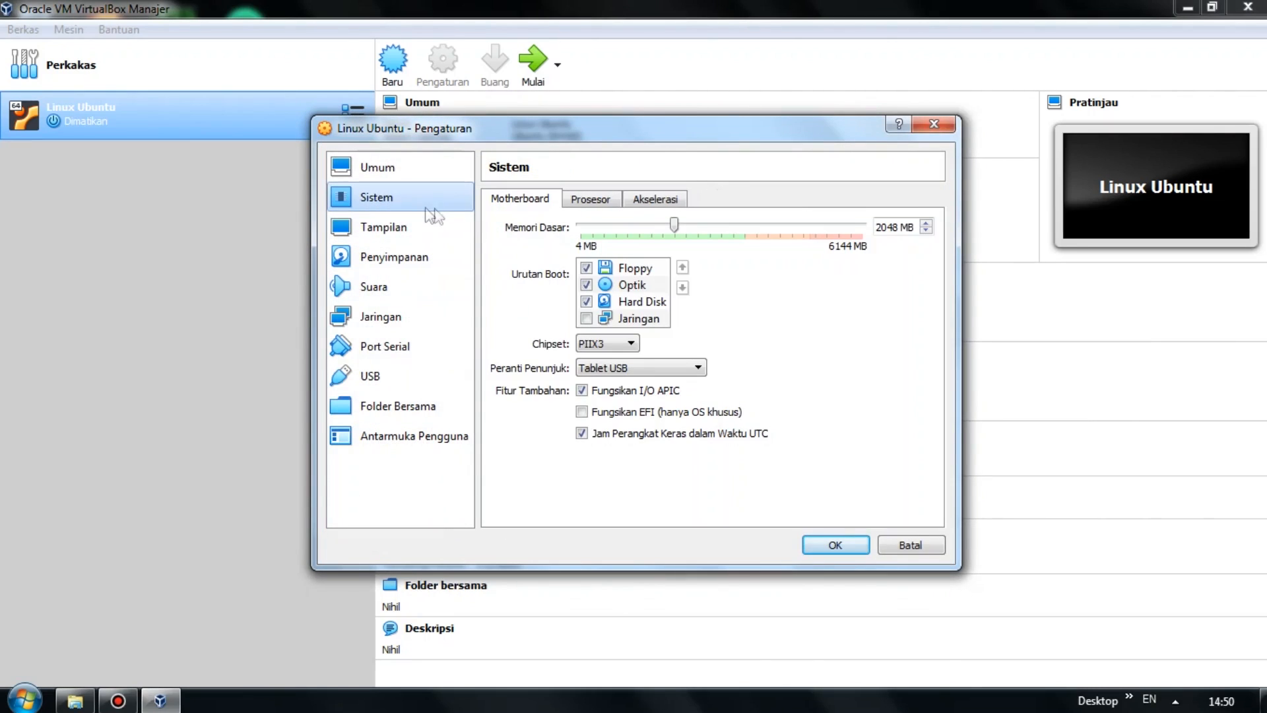
left_click(636, 286)
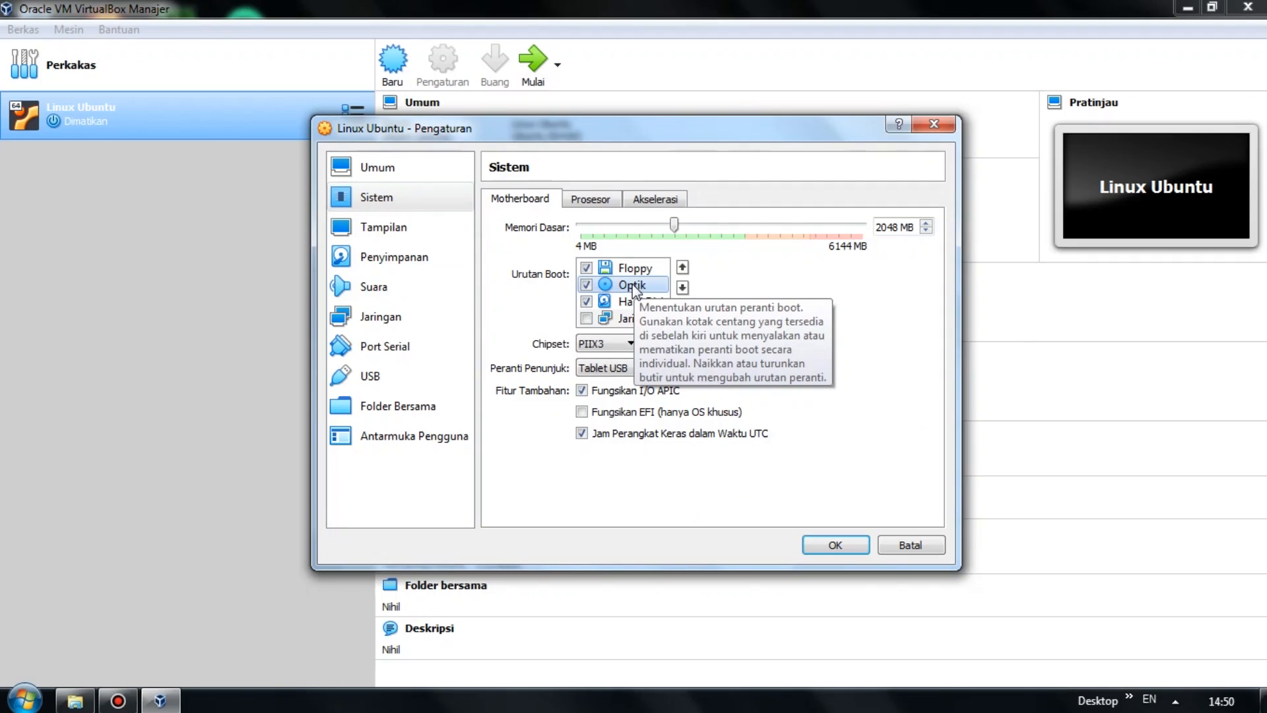
left_click(684, 267)
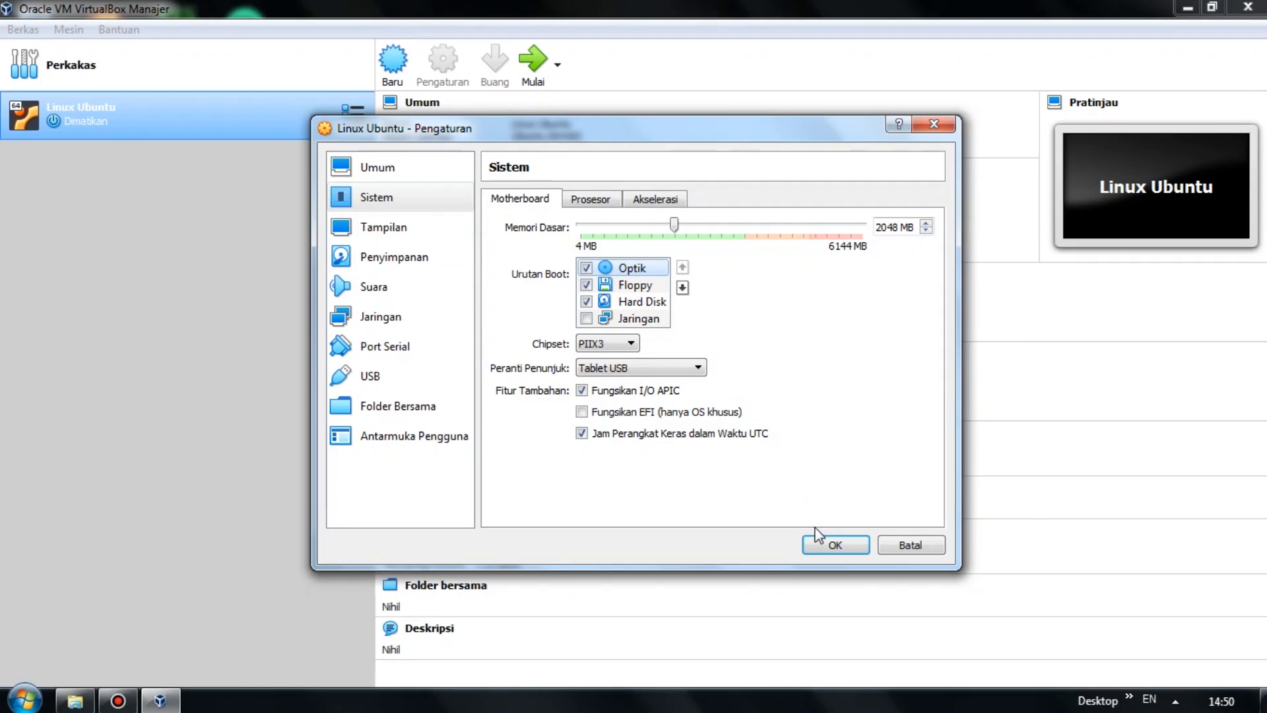
left_click(835, 544)
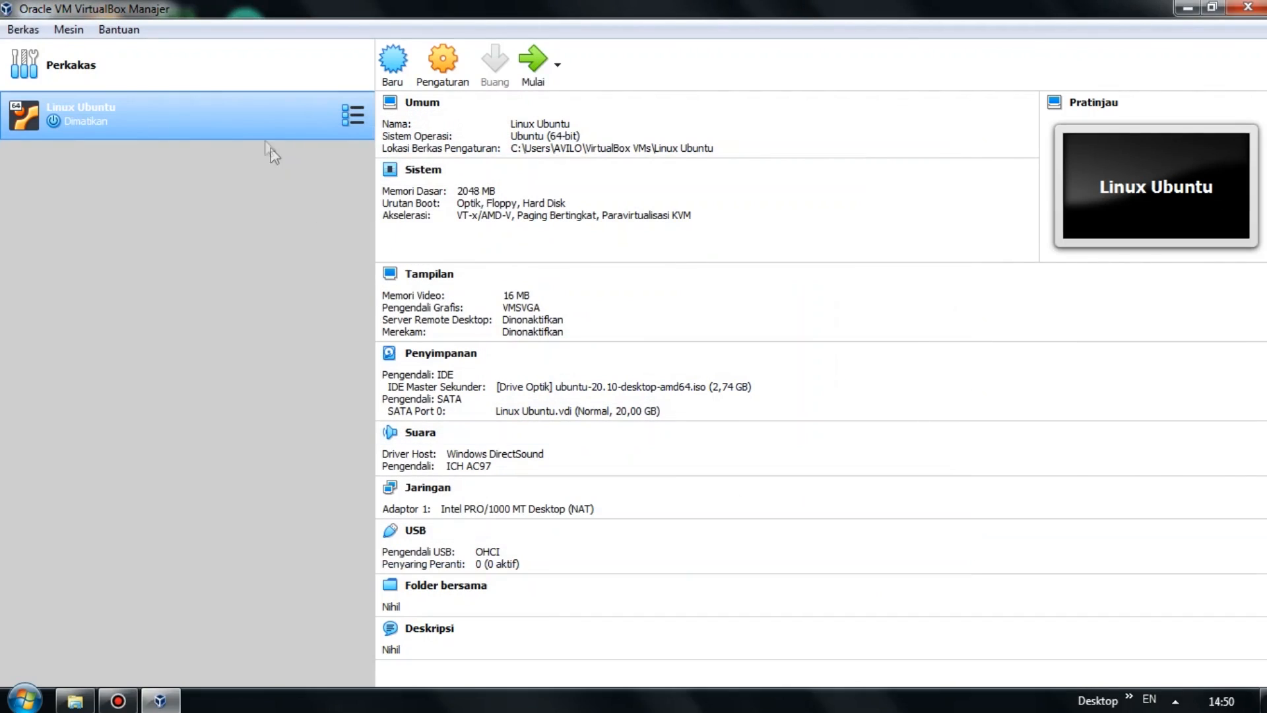
left_click(534, 75)
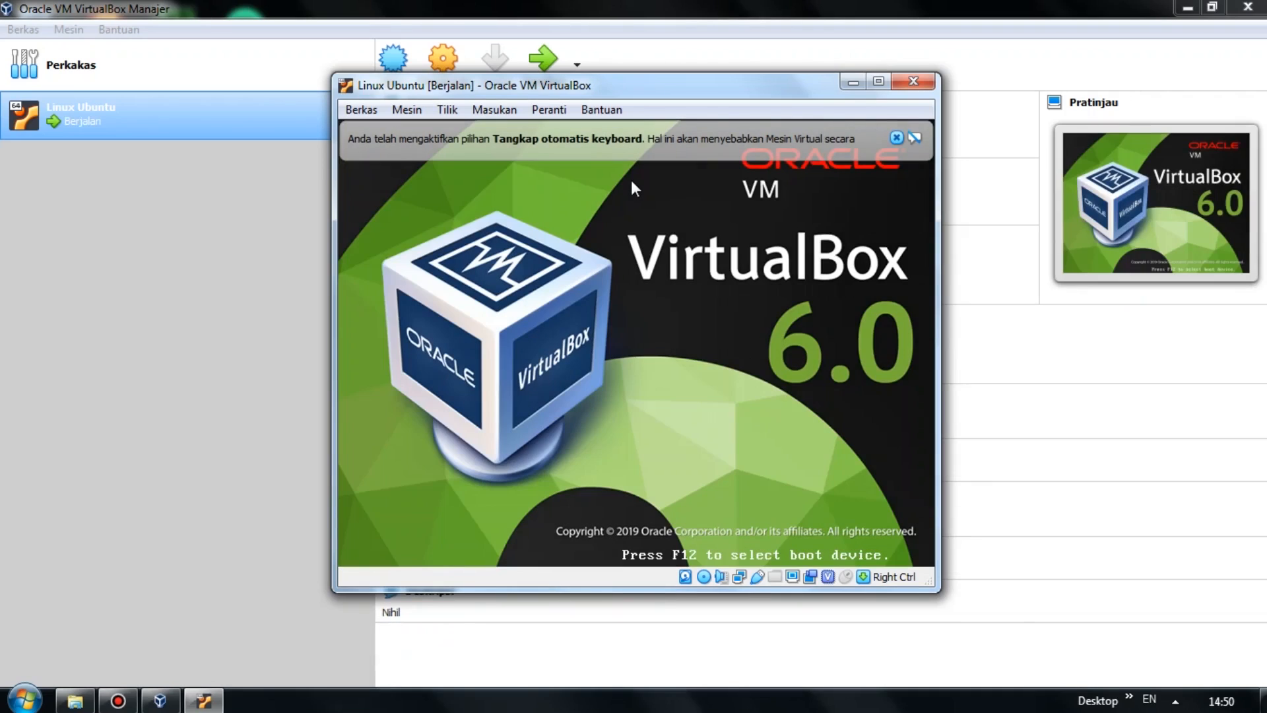
Maximize the VM window, dismiss the keyboard notice, and boot the Ubuntu GRUB entry.
left_click(880, 82)
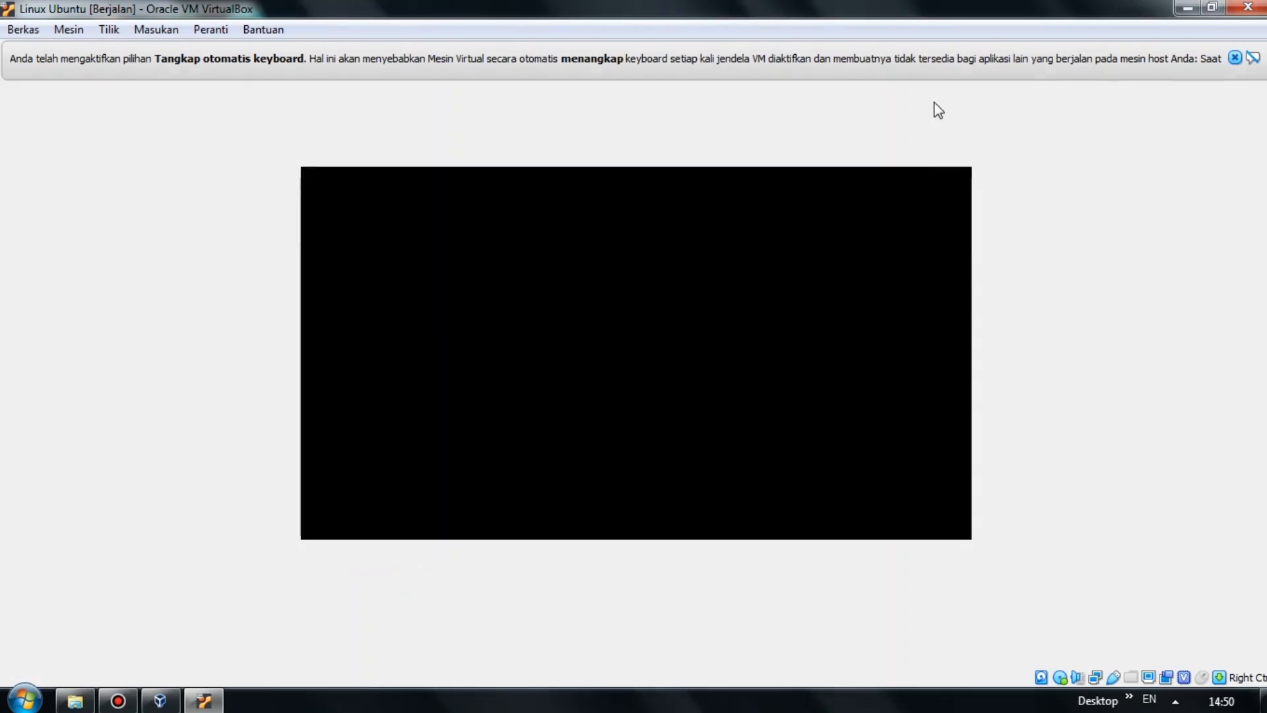
left_click(1234, 58)
key("Down")
key("Up")
key("Down")
key("Down")
key("Down")
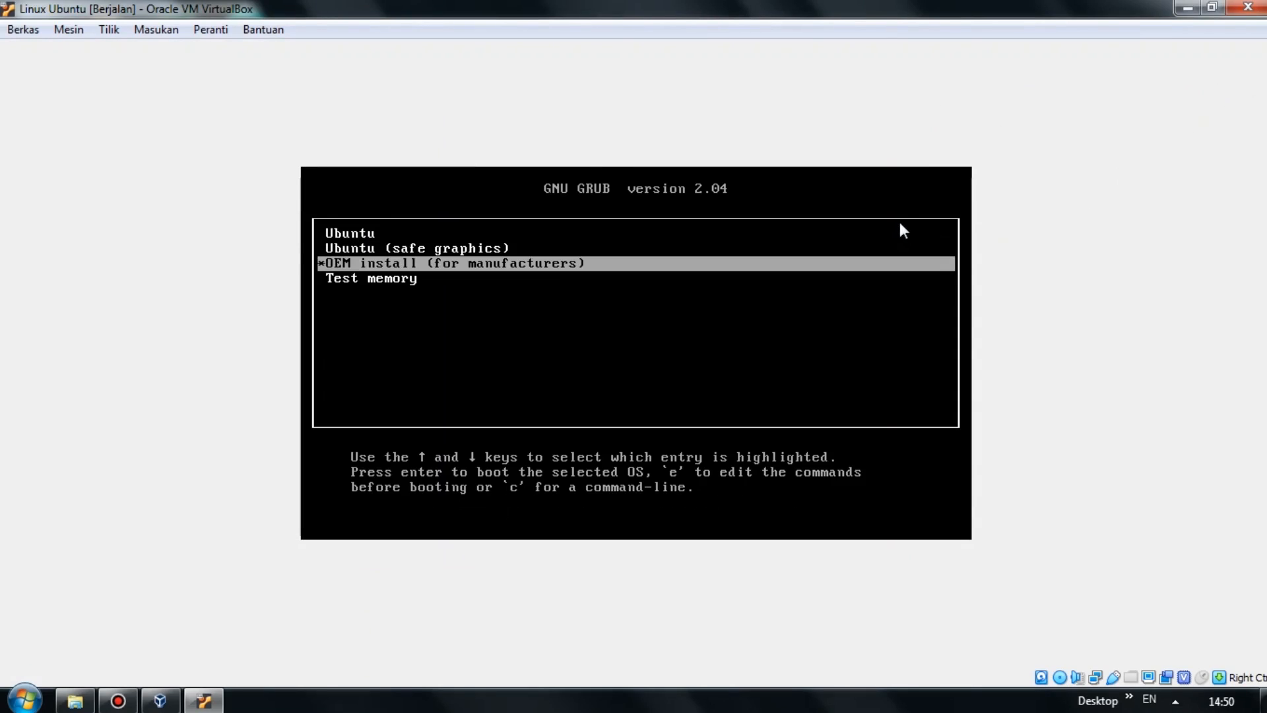
key("Up")
key("Up")
key("Up")
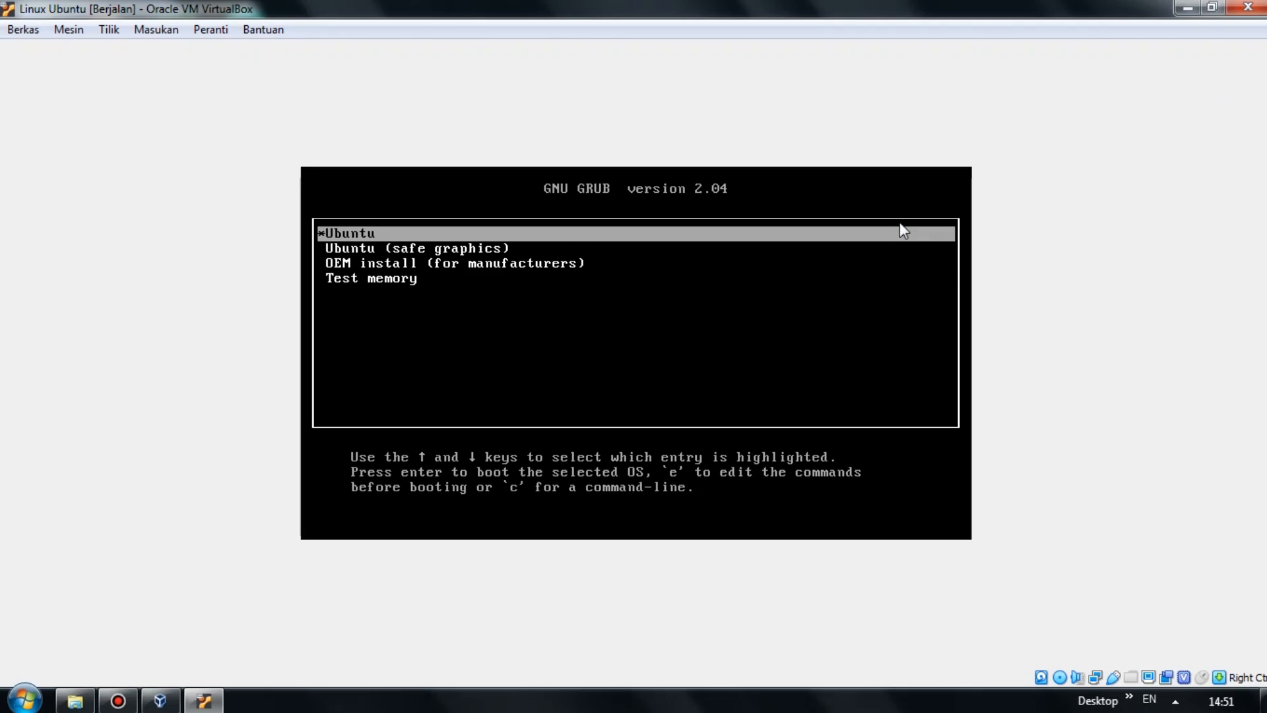
key("Return")
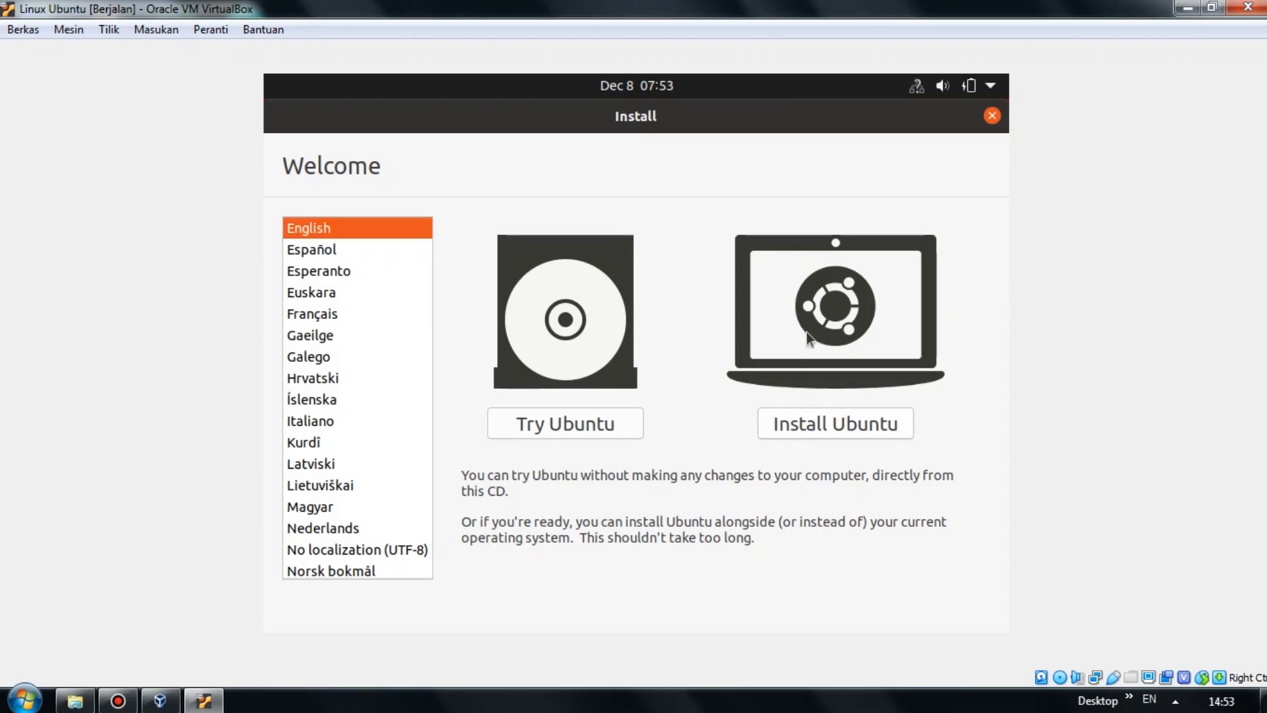
Choose Install Ubuntu and keep the English (US) keyboard layout.
left_click(841, 425)
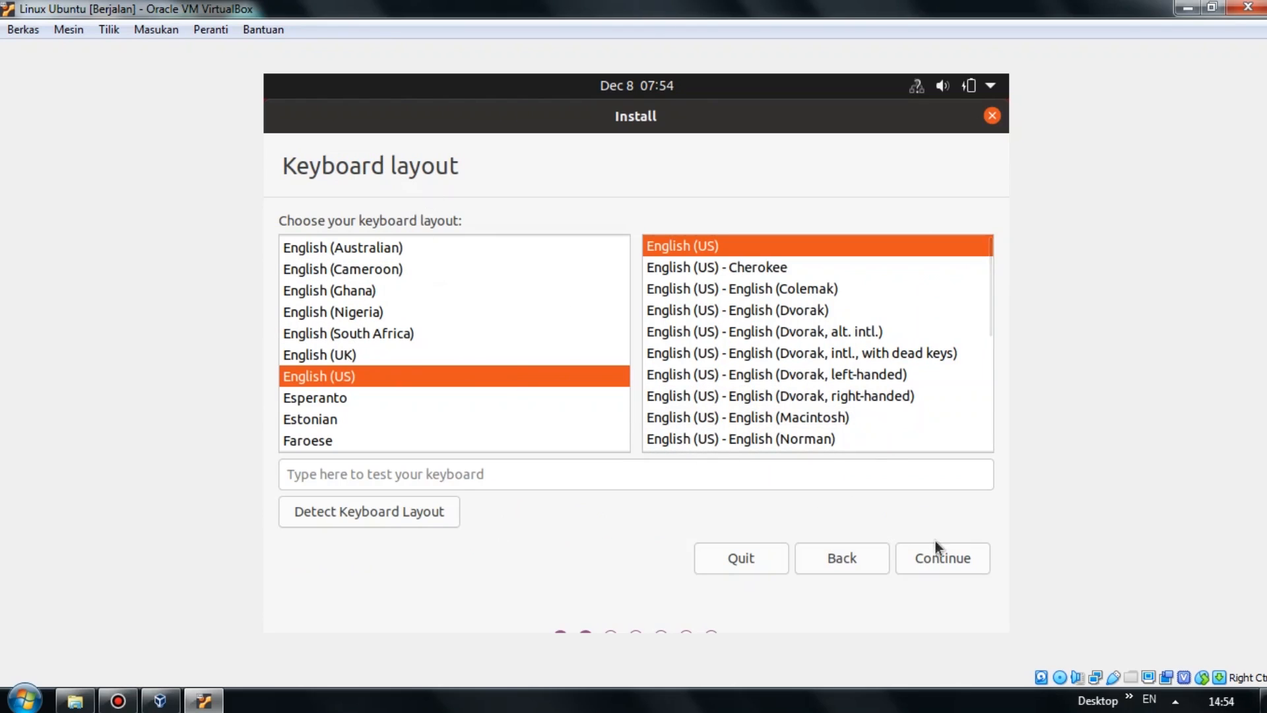
left_click(940, 557)
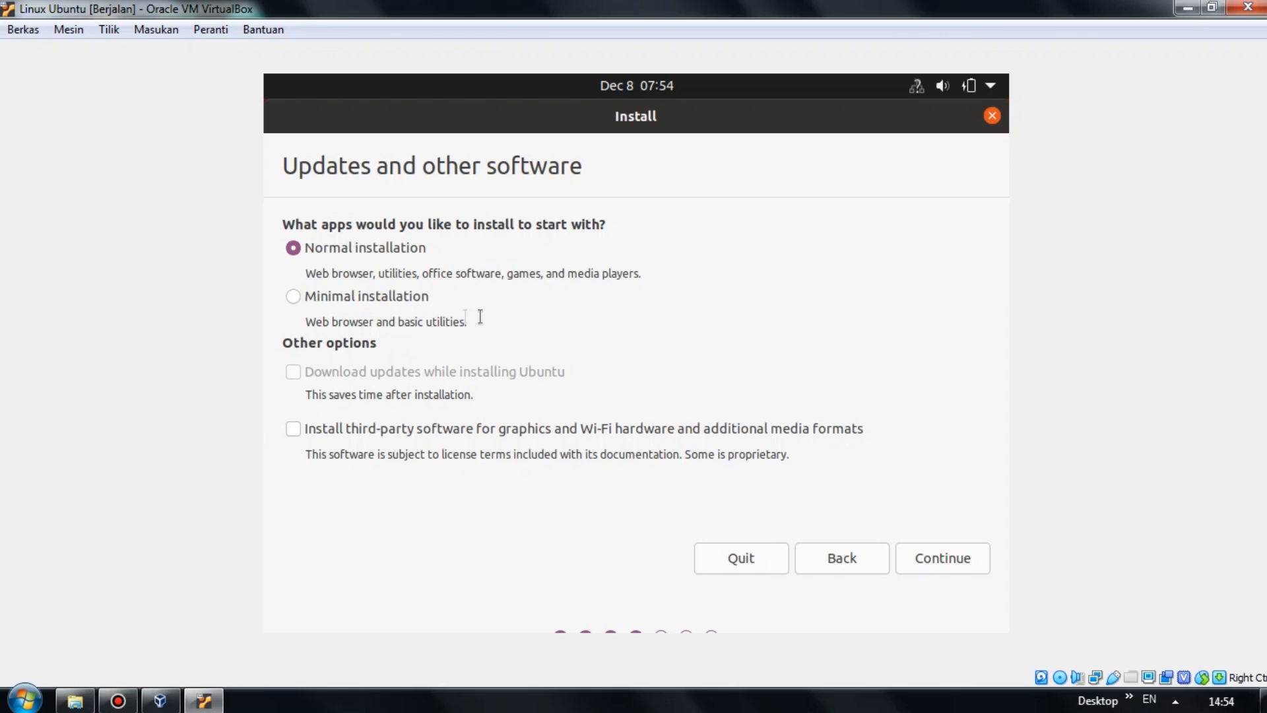
Pick Minimal installation, keep Erase disk and install Ubuntu, and confirm writing changes to disk.
left_click(293, 295)
left_click(301, 249)
left_click(294, 296)
left_click(955, 557)
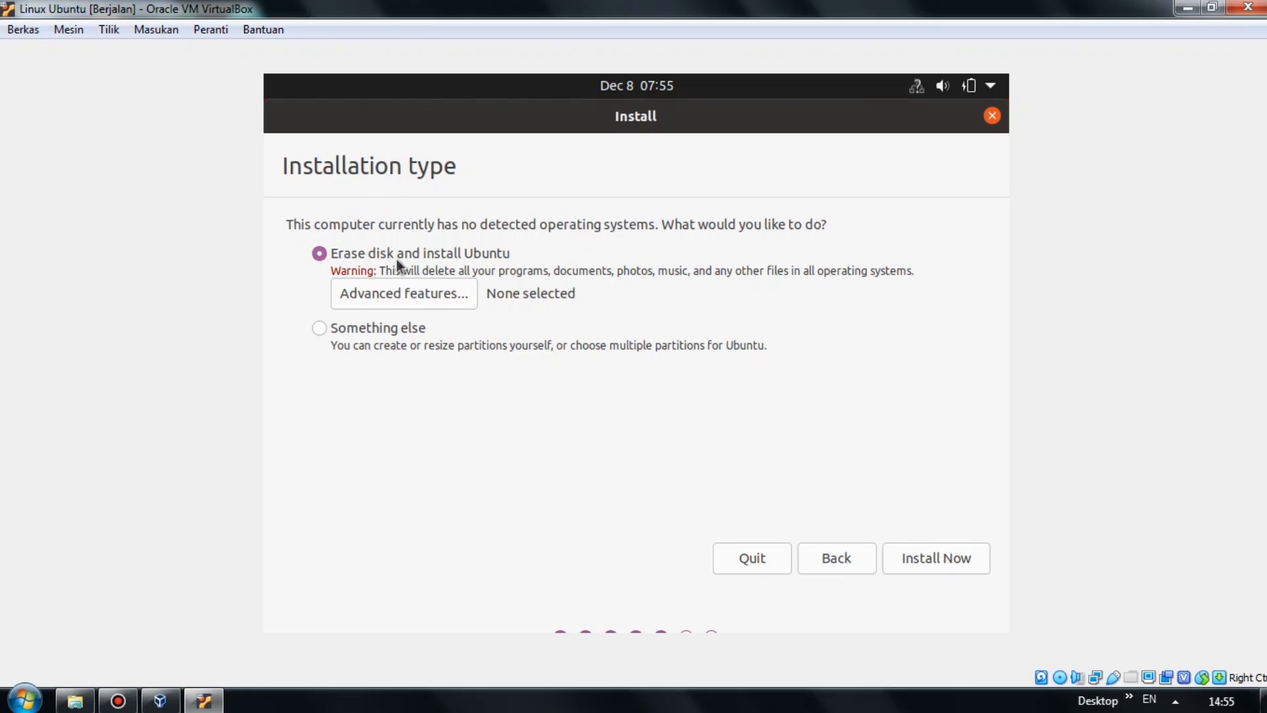
left_click(969, 558)
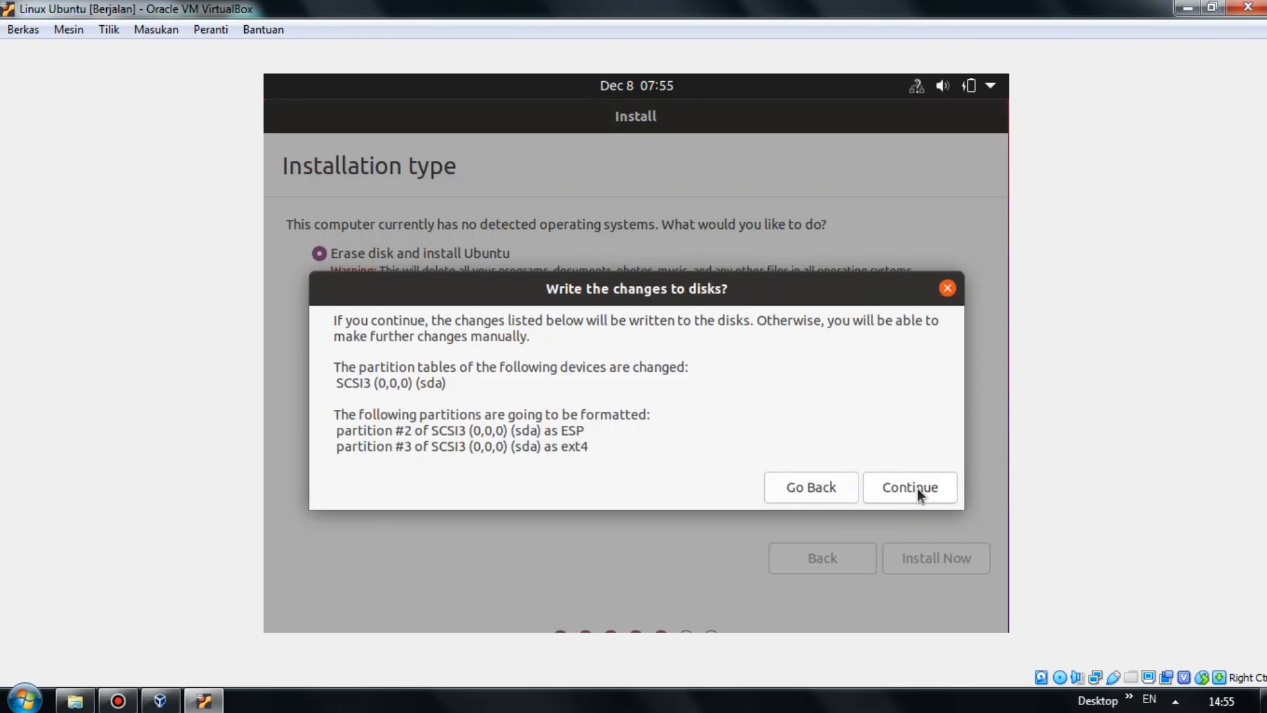
left_click(917, 489)
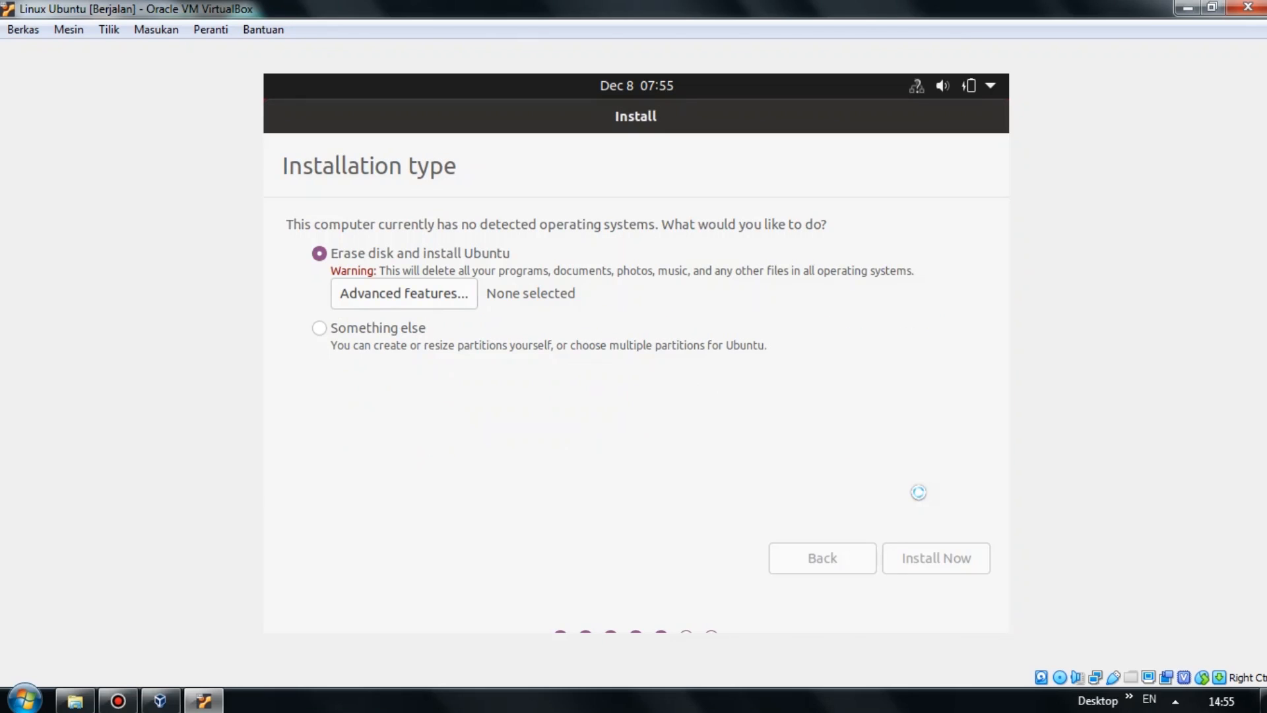
Set the installer's location to Jakarta time and continue.
left_click(672, 528)
left_click_drag(350, 516, 280, 517)
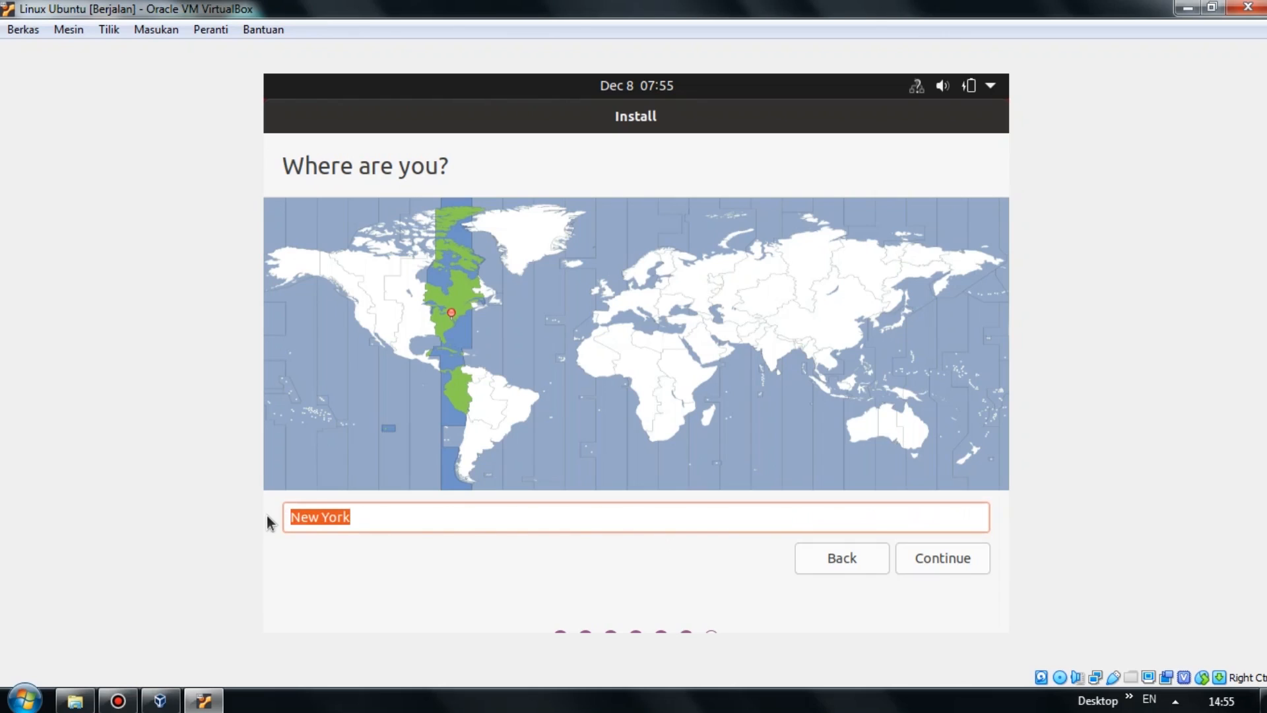
type("Jakarta")
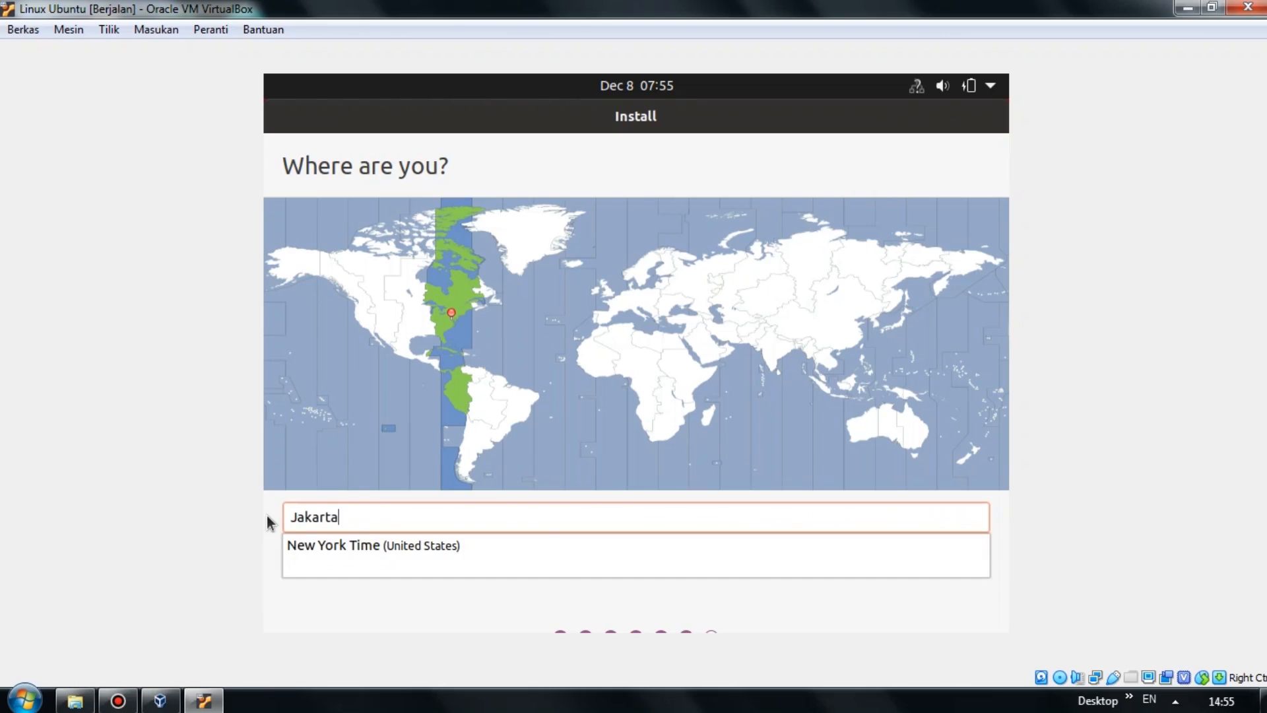
left_click(345, 546)
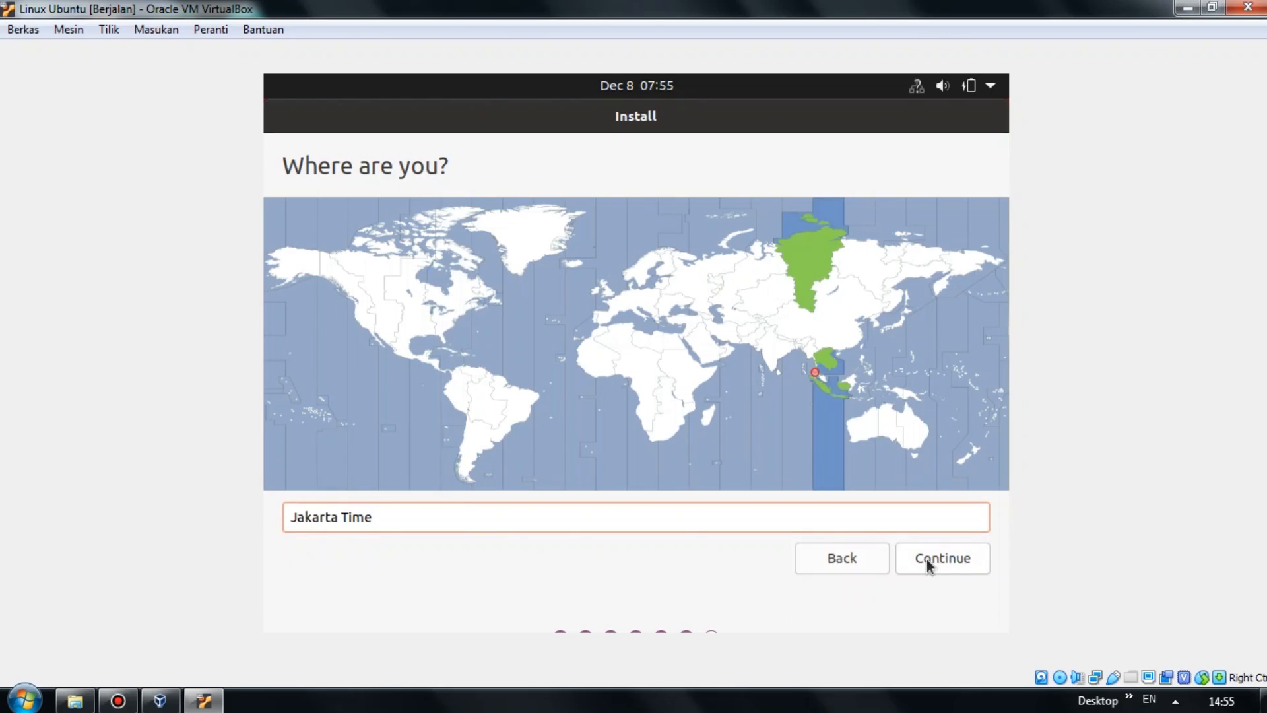
left_click(927, 560)
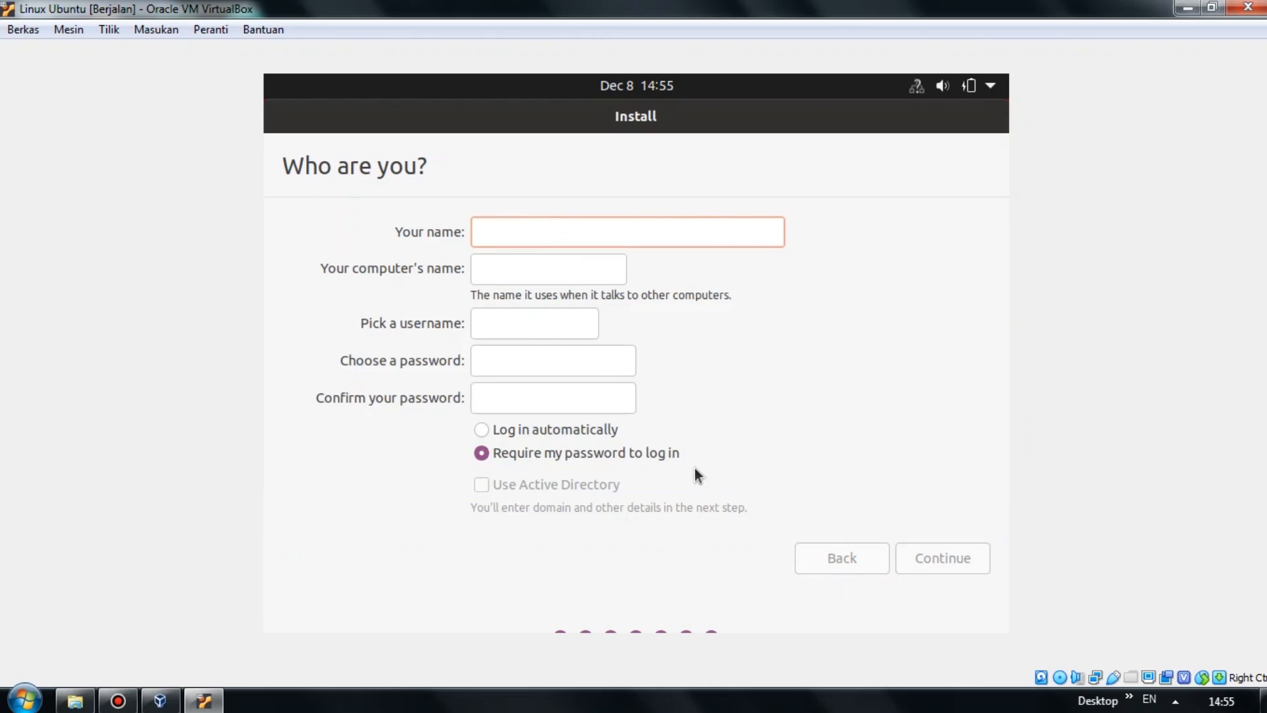
Enter the user's name and account password, enable automatic login, and submit the details.
type("Luky")
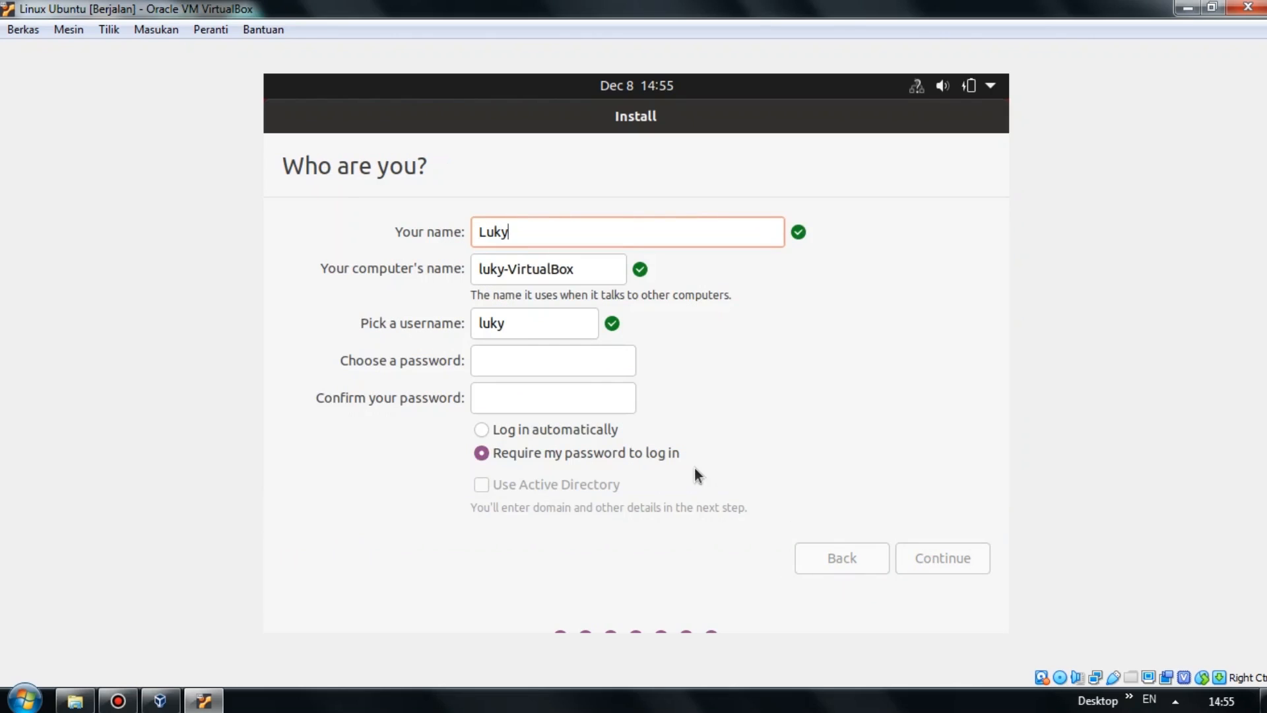
left_click(508, 322)
left_click(501, 359)
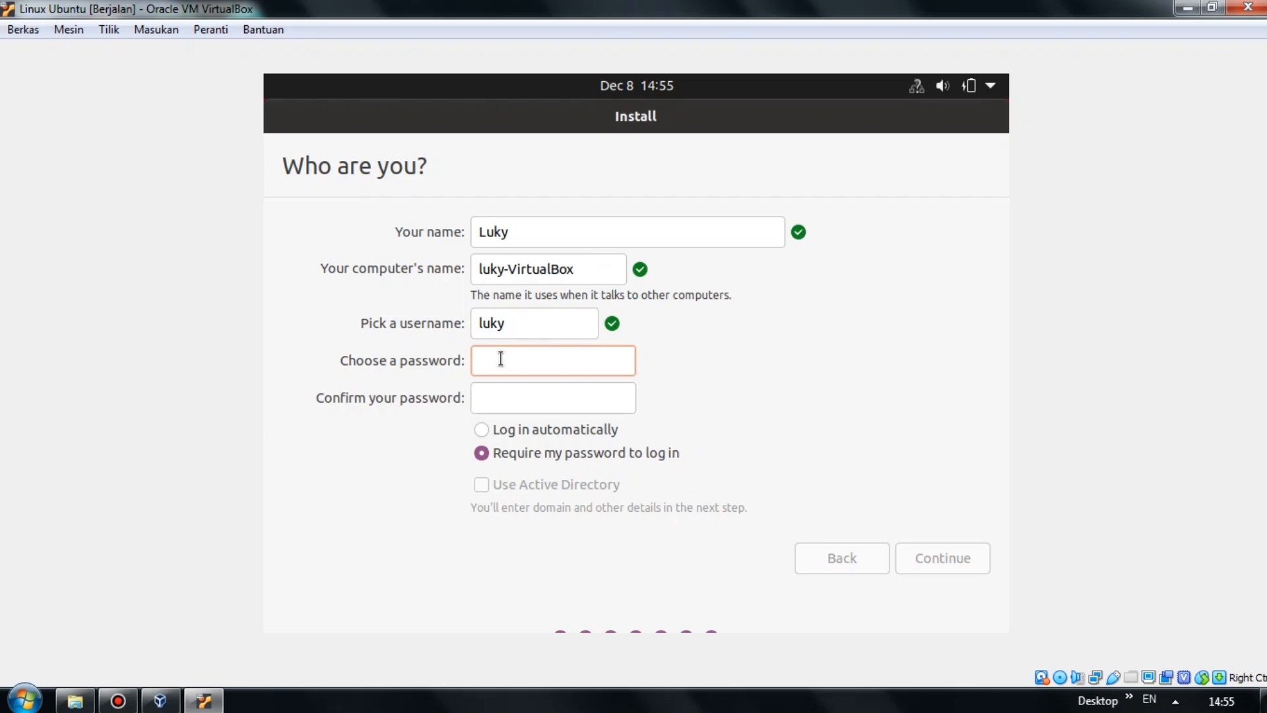
type("12345678")
key("Tab")
type("123456")
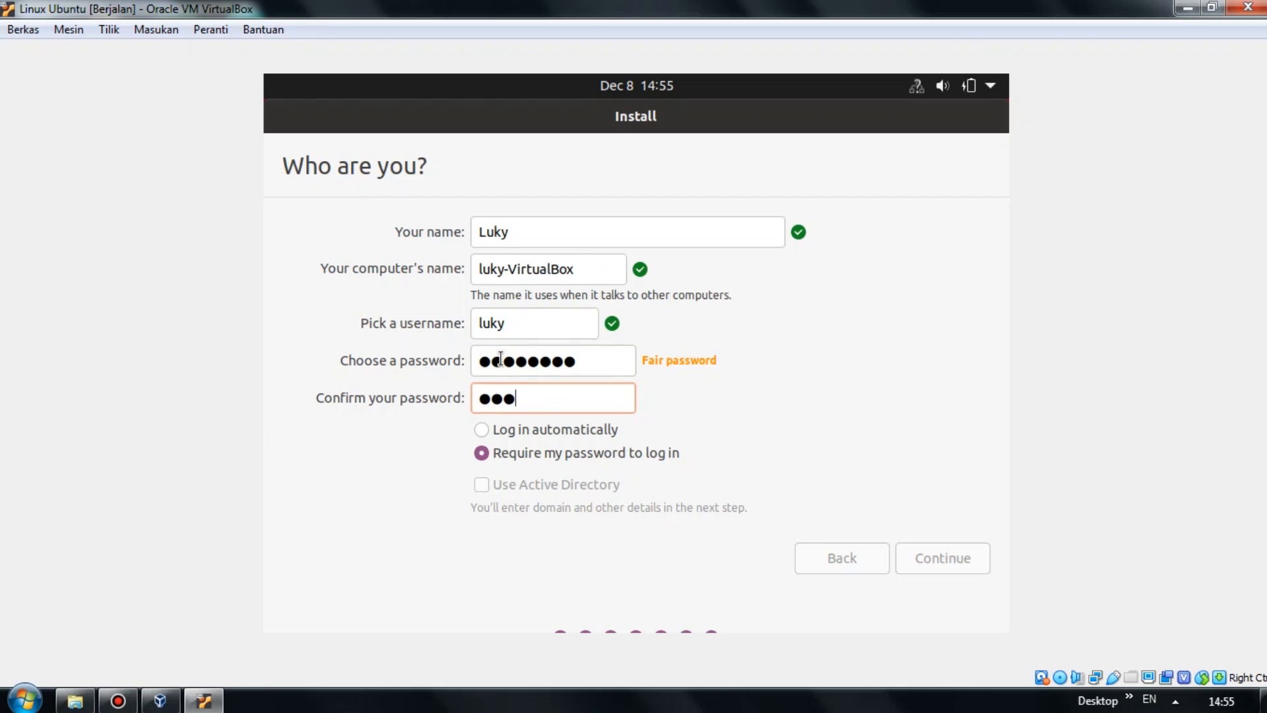
type("78")
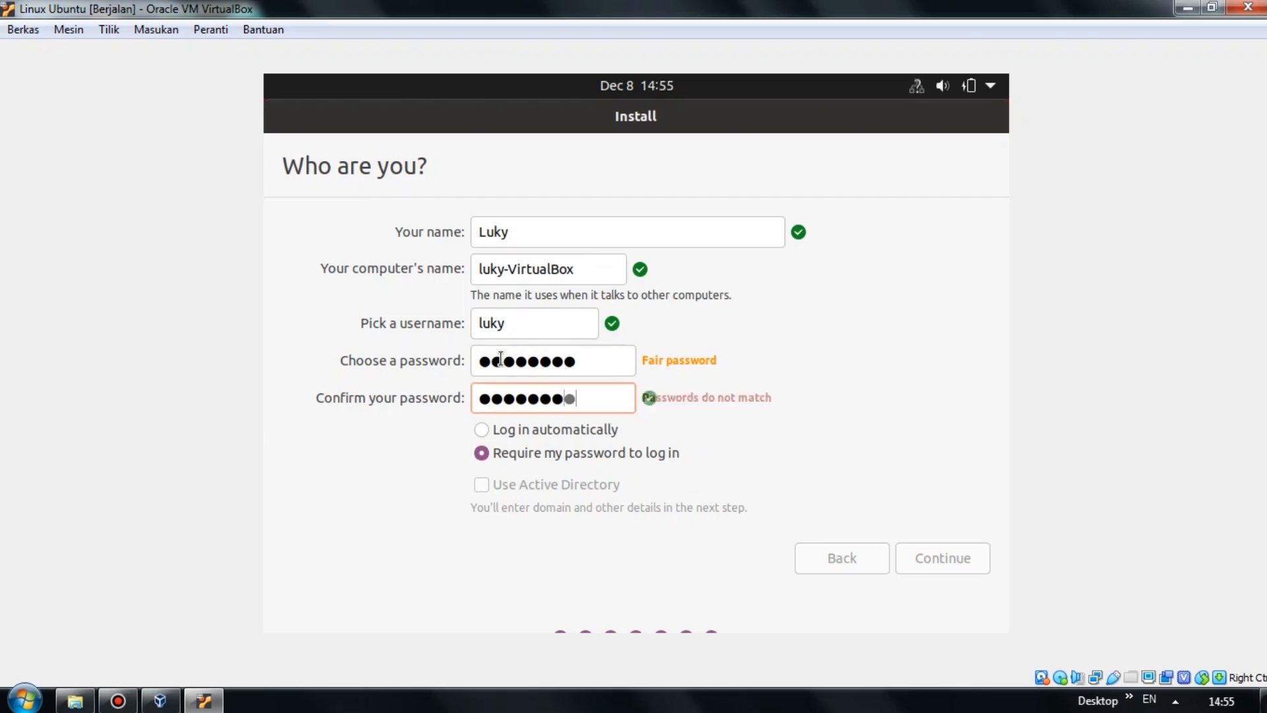
left_click(486, 430)
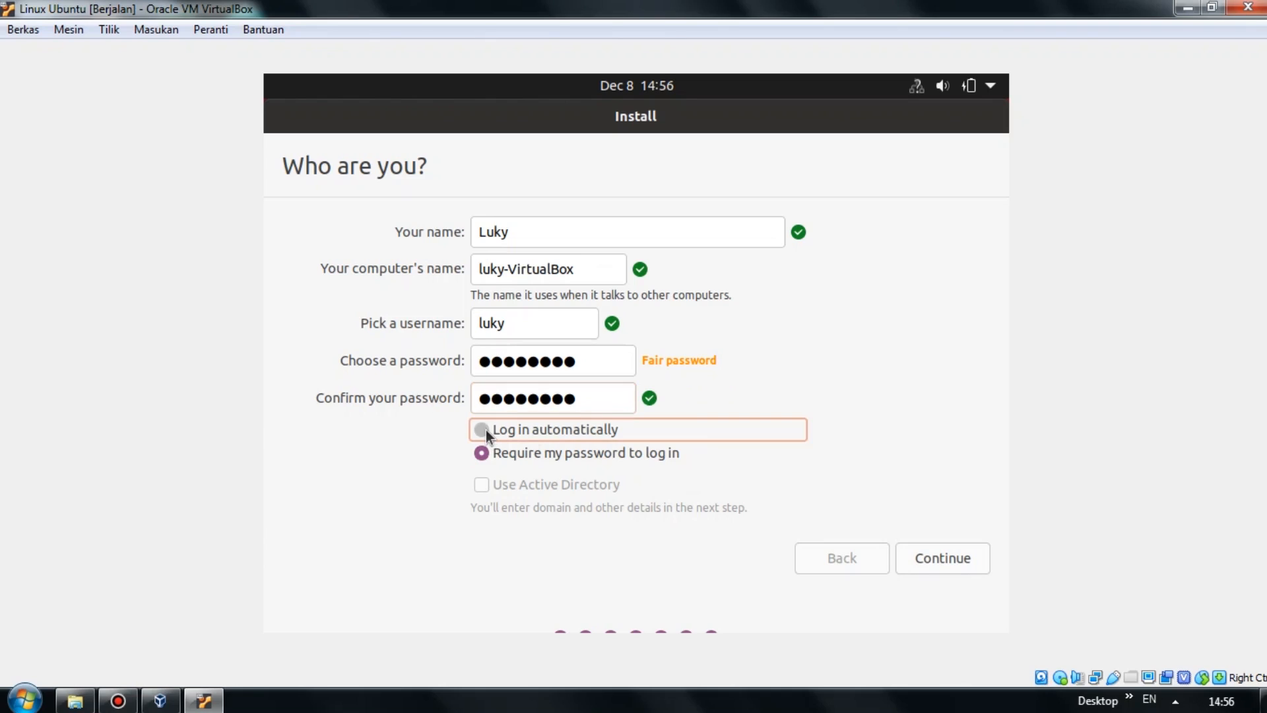
left_click(956, 565)
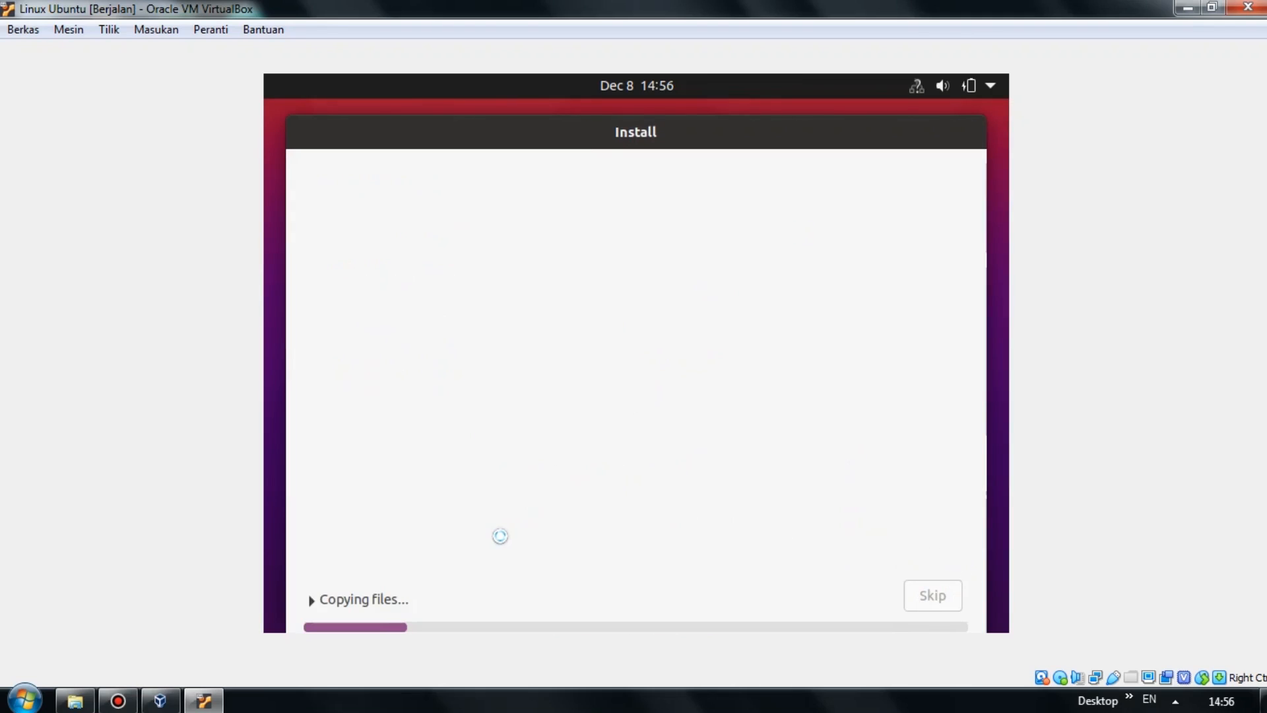
Show detailed file-copying progress, then restart the guest once installation completes.
left_click(352, 599)
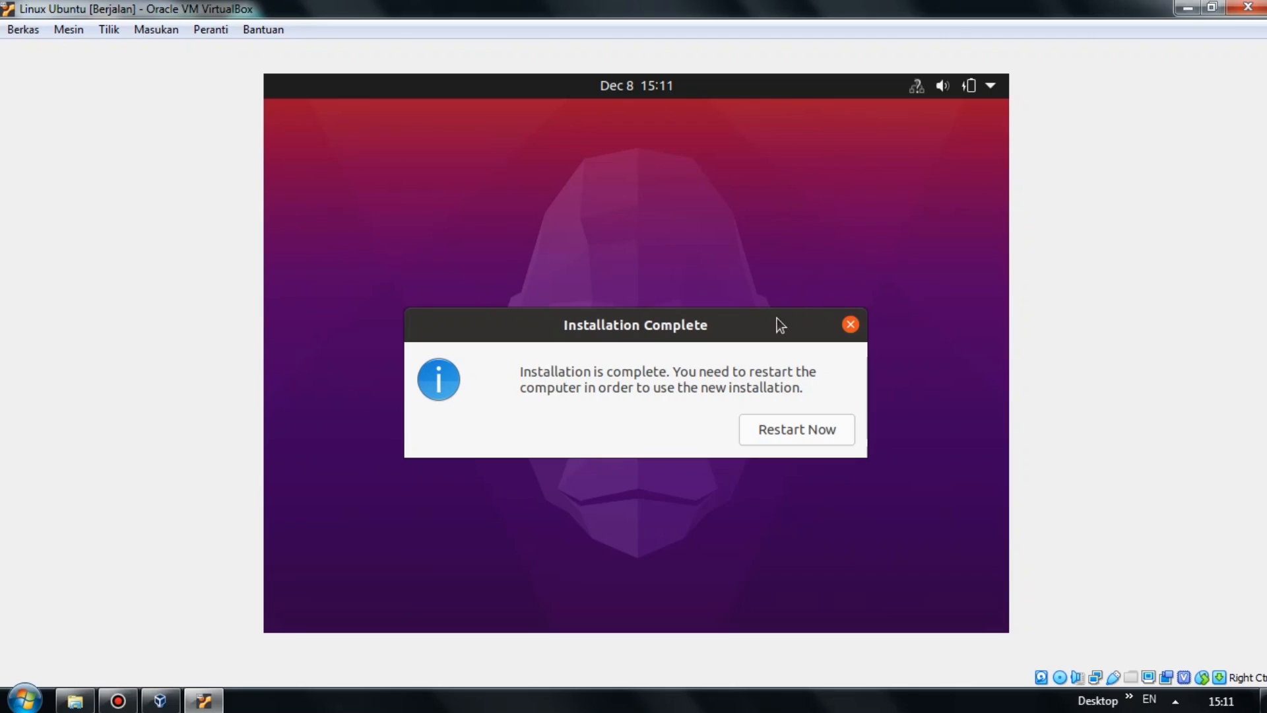
left_click(823, 432)
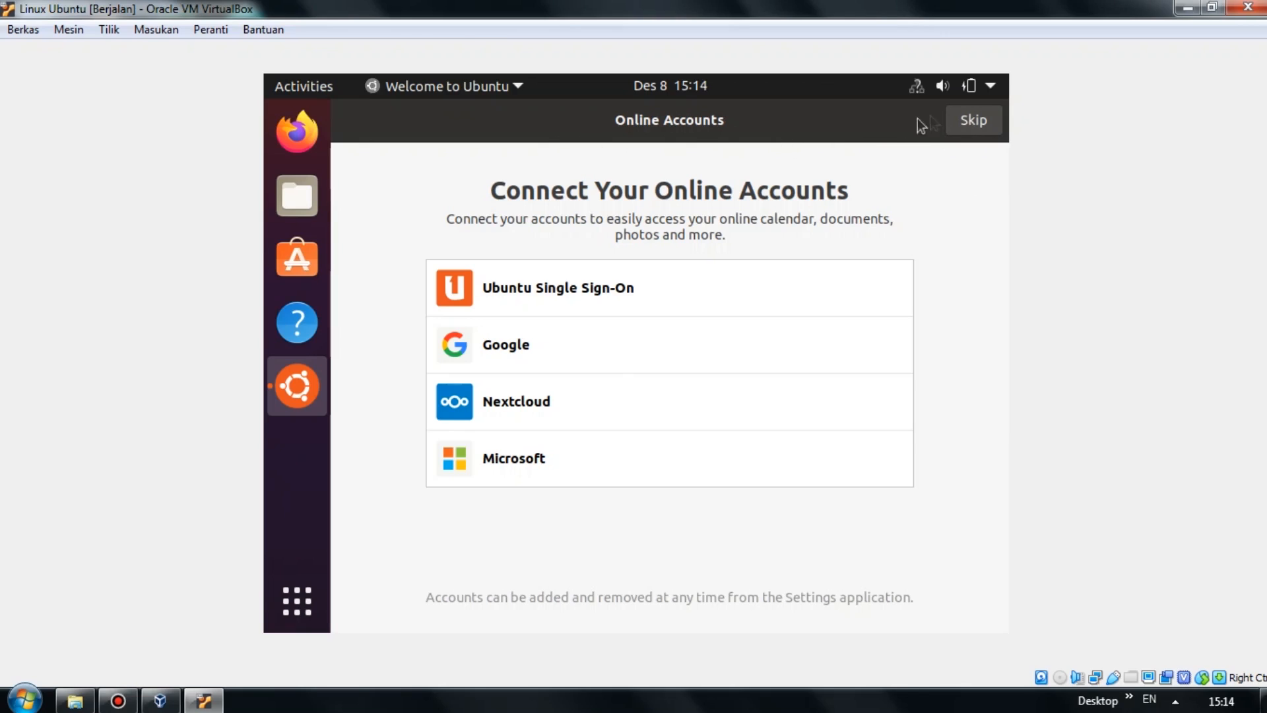
Skip online accounts, decline sending system info, and switch Location Services off.
left_click(965, 123)
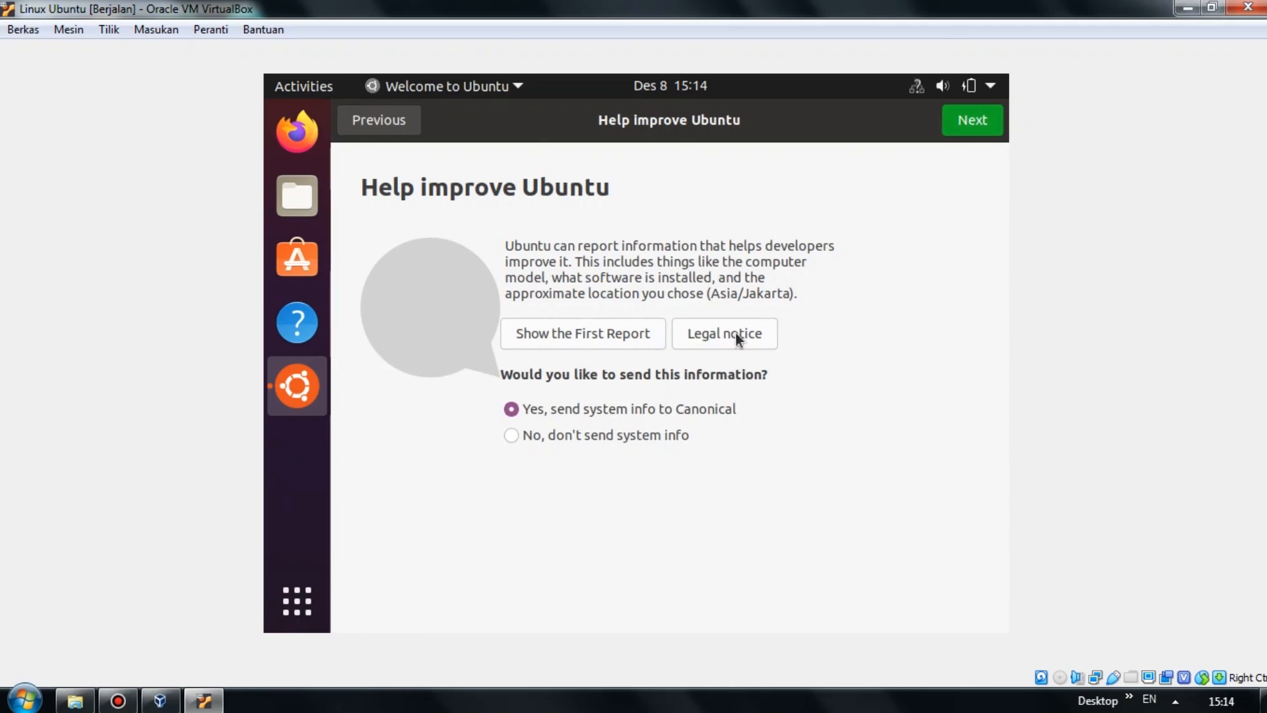
left_click(655, 436)
left_click(972, 129)
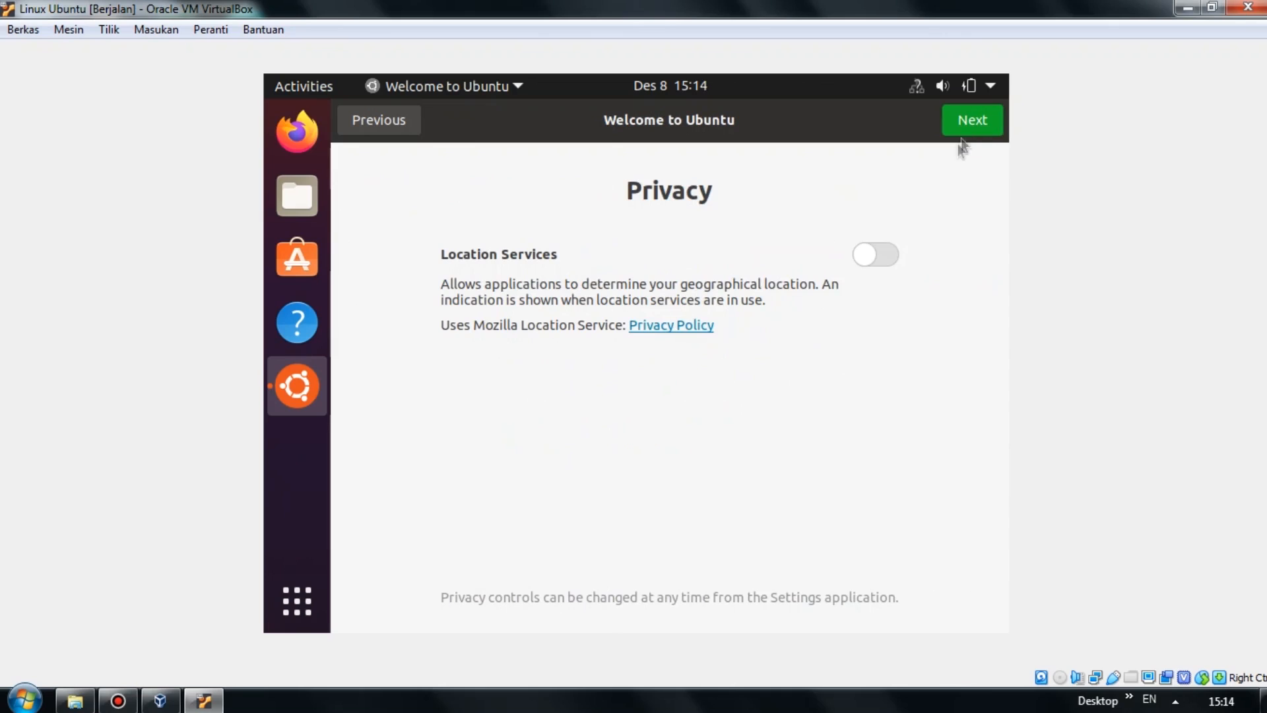
left_click(885, 255)
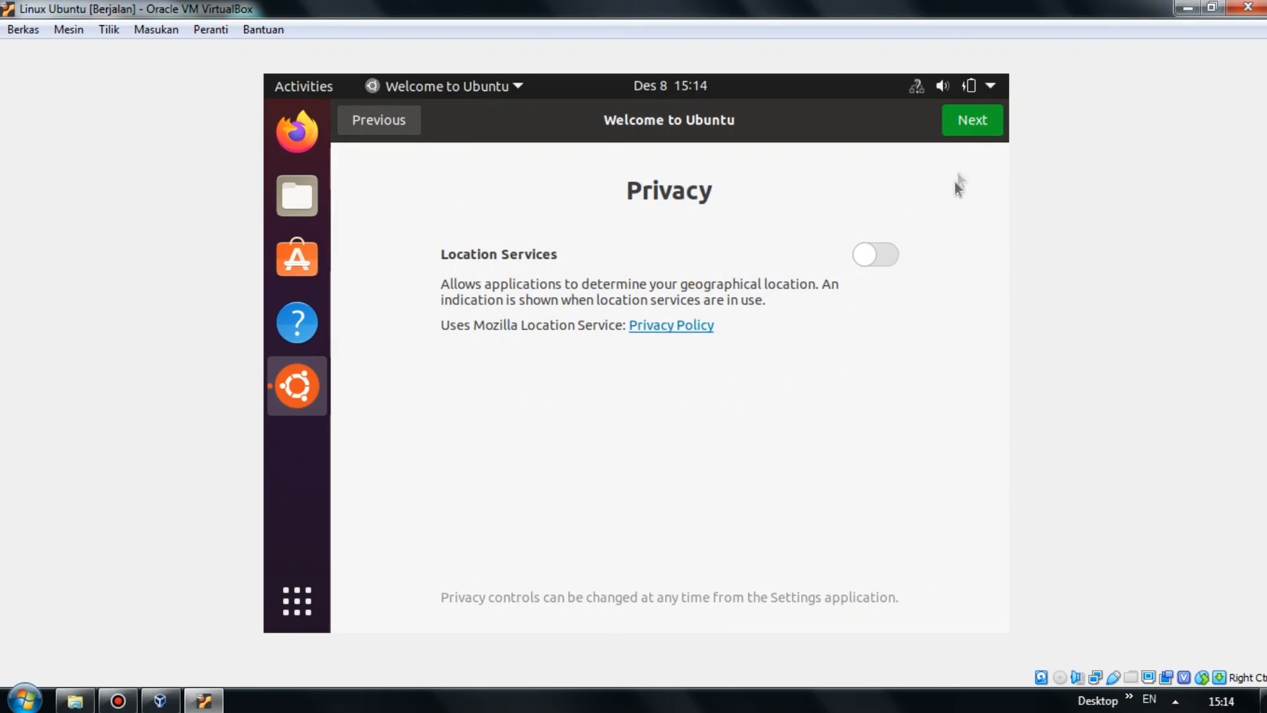
left_click(967, 127)
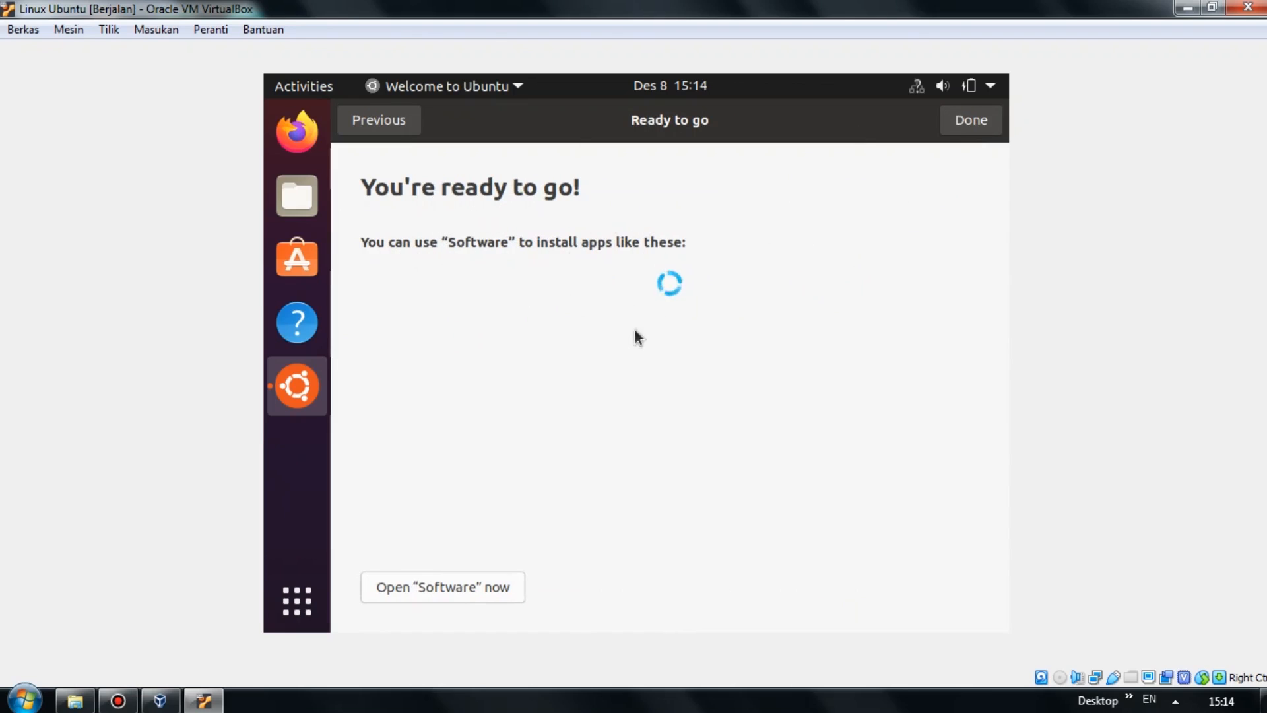
Finish the Ubuntu welcome setup and dismiss the desktop context menu.
left_click(983, 129)
right_click(598, 251)
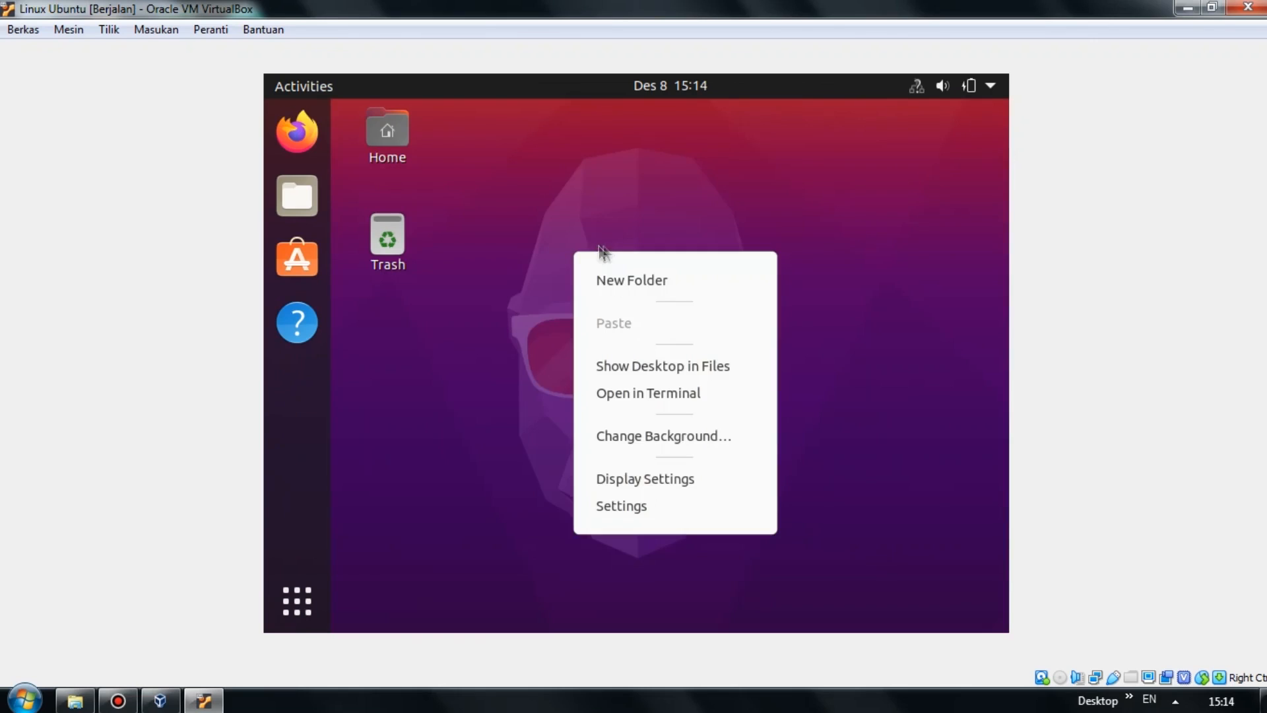
left_click(778, 219)
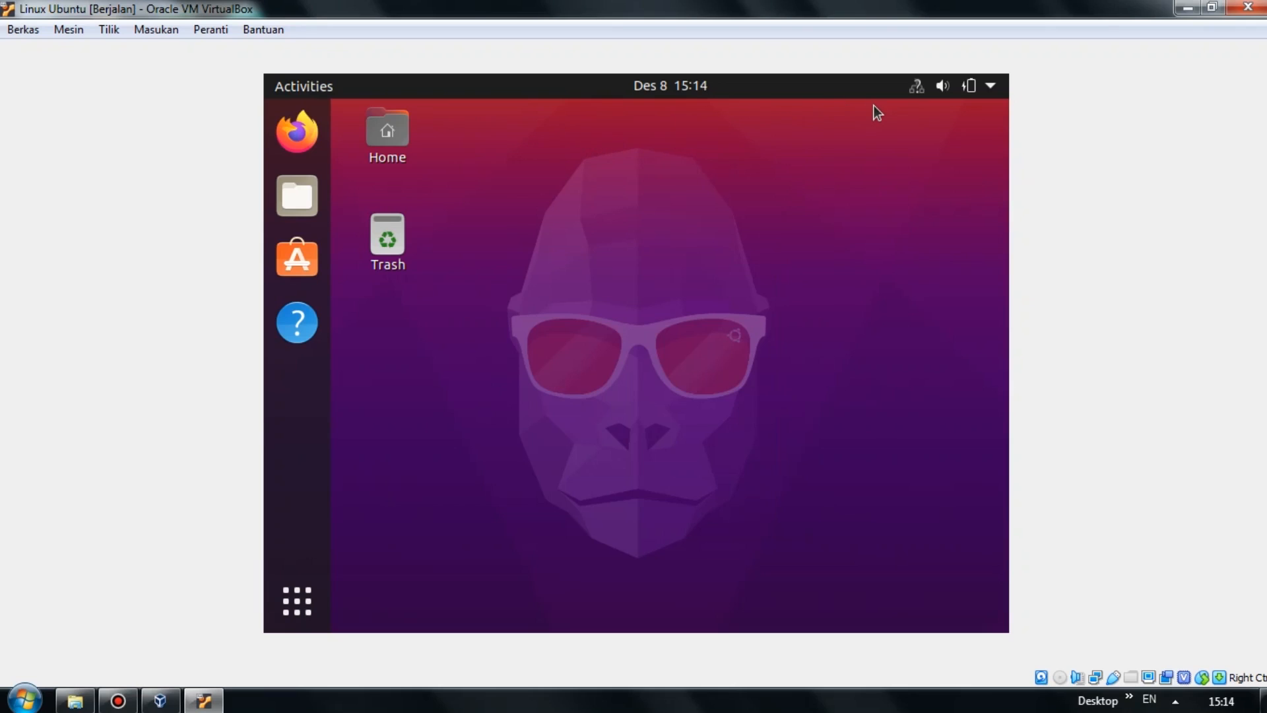
Open Home, browse Documents, Downloads, Music and Pictures, then close the Files window.
left_click(390, 145)
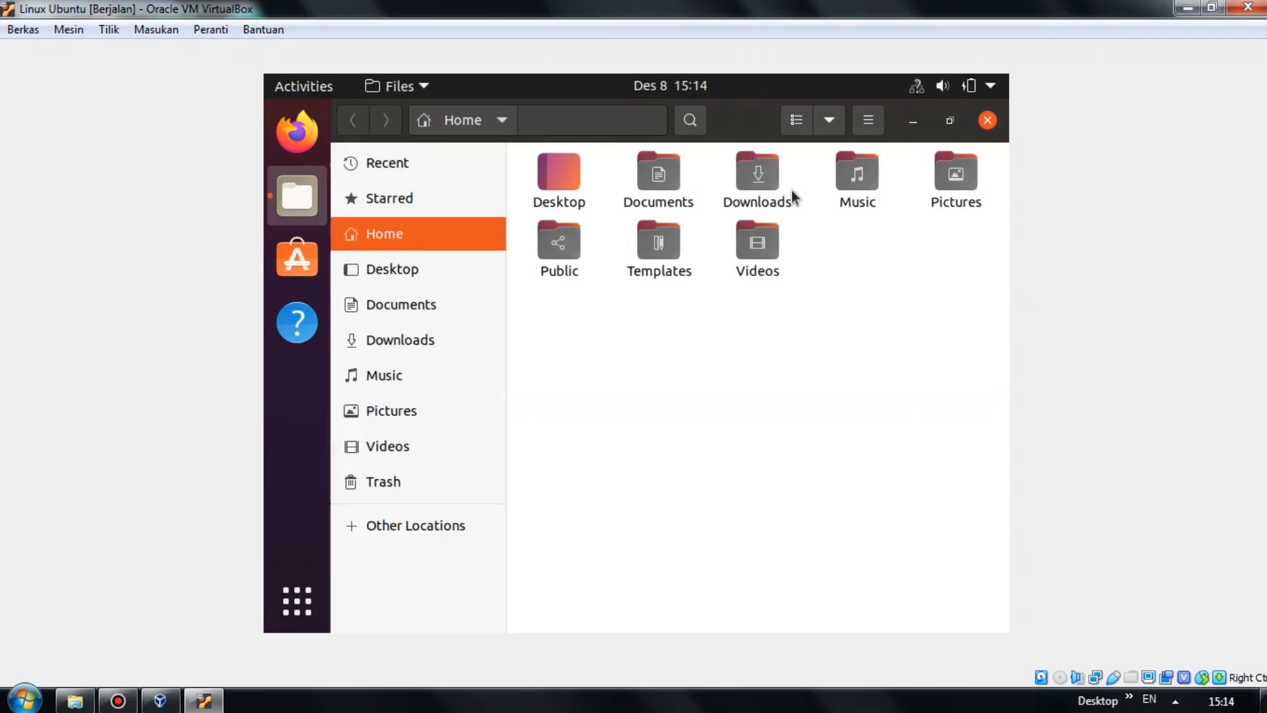
left_click(640, 188)
double_click(640, 188)
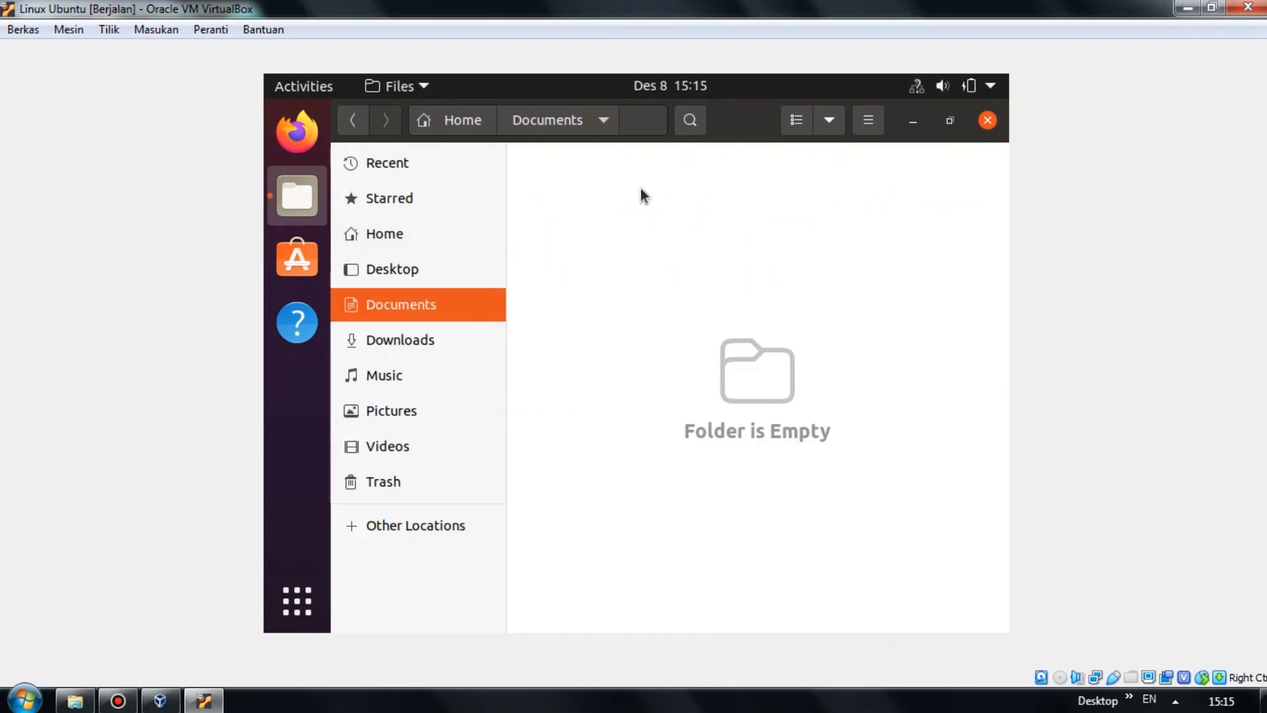
left_click(437, 340)
left_click(434, 381)
left_click(423, 401)
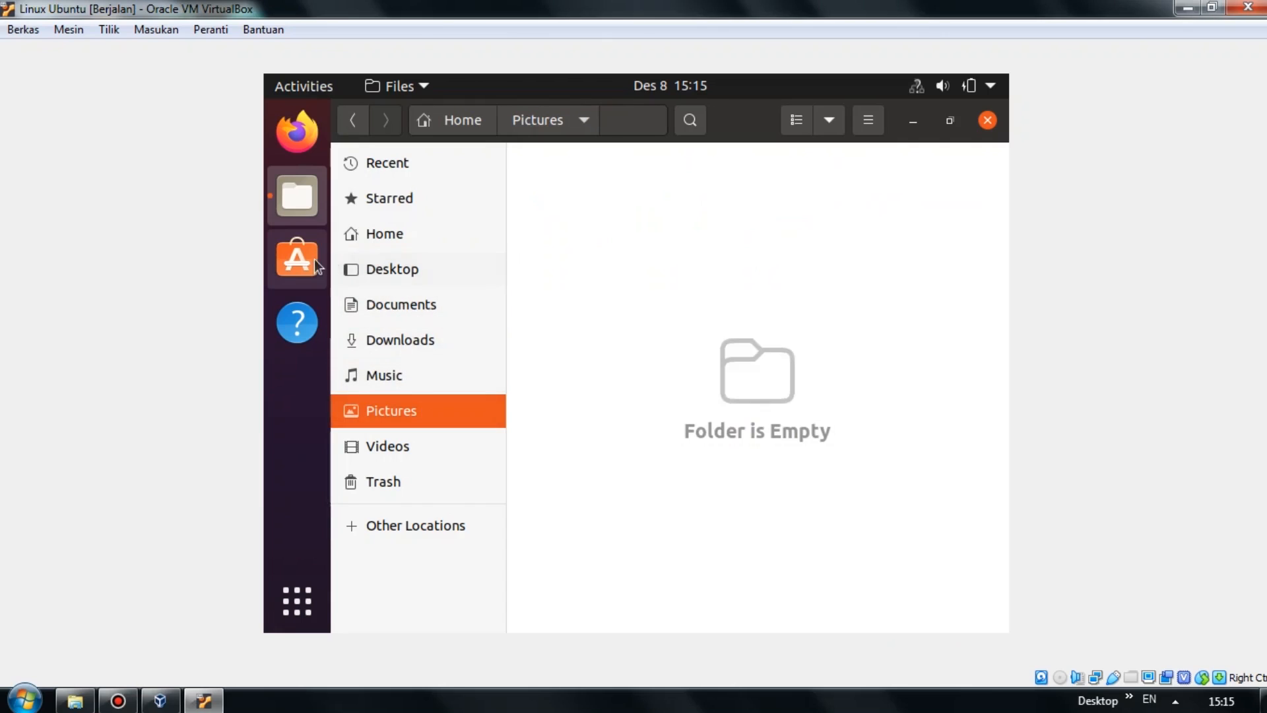
left_click(987, 120)
left_click(756, 243)
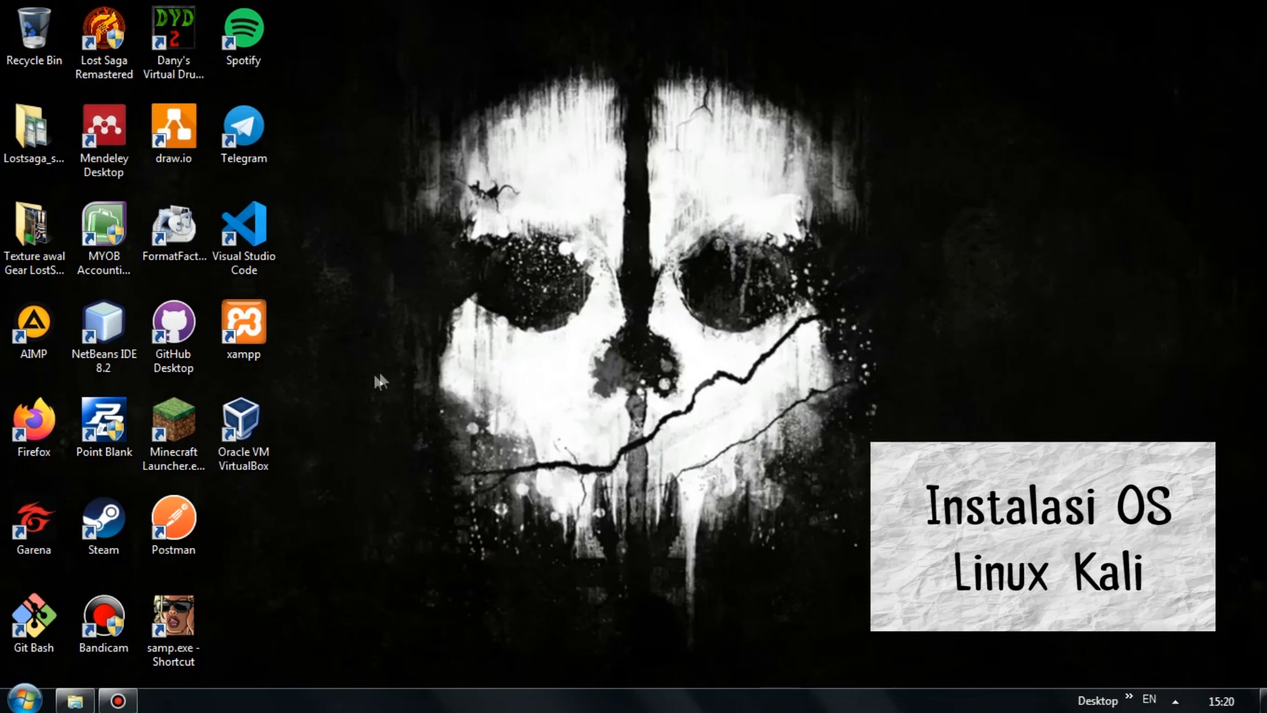
Launch VirtualBox and start a new VM named 'Linux Kali', Linux 2.6 / 3.x / 4.x (64-bit).
double_click(262, 439)
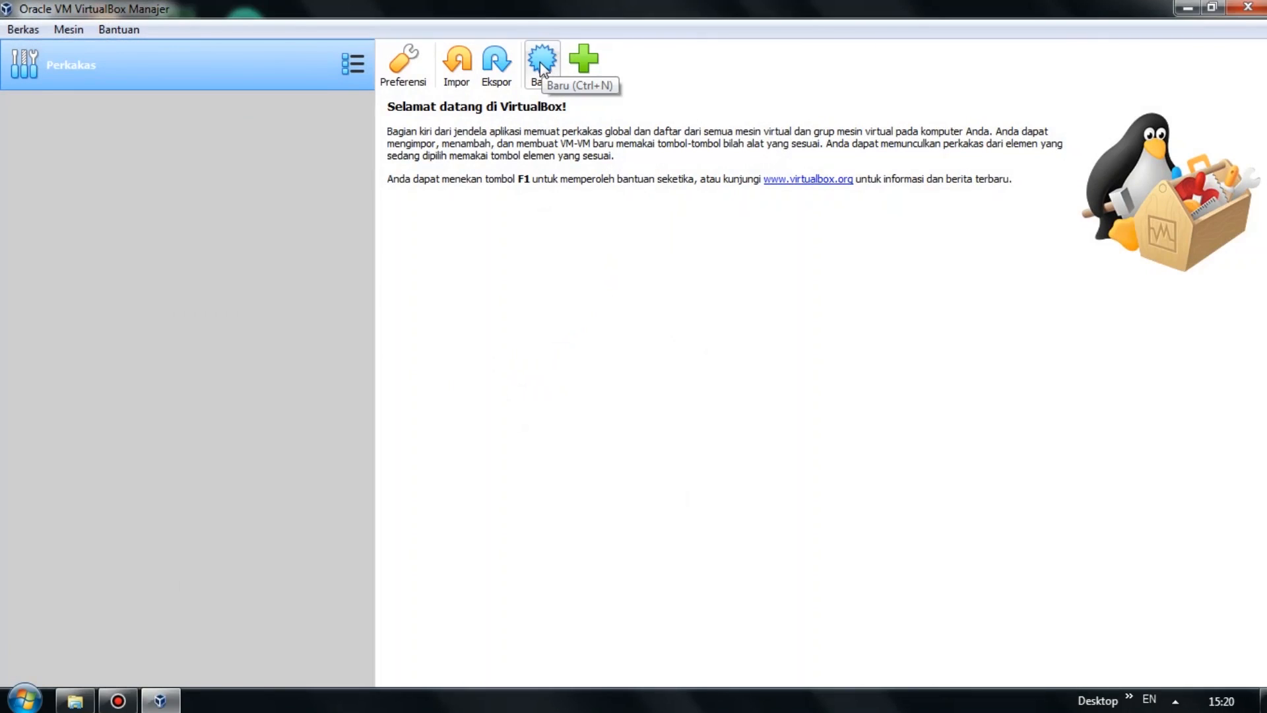
left_click(540, 62)
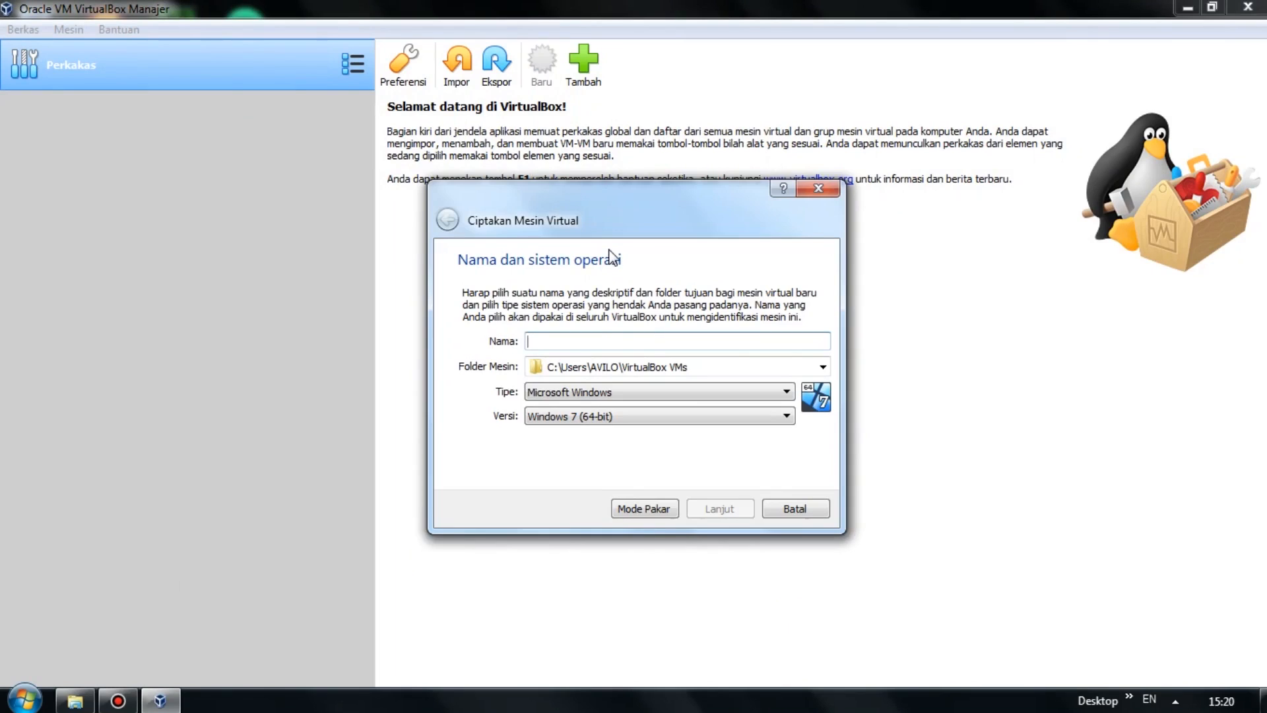
type("Li")
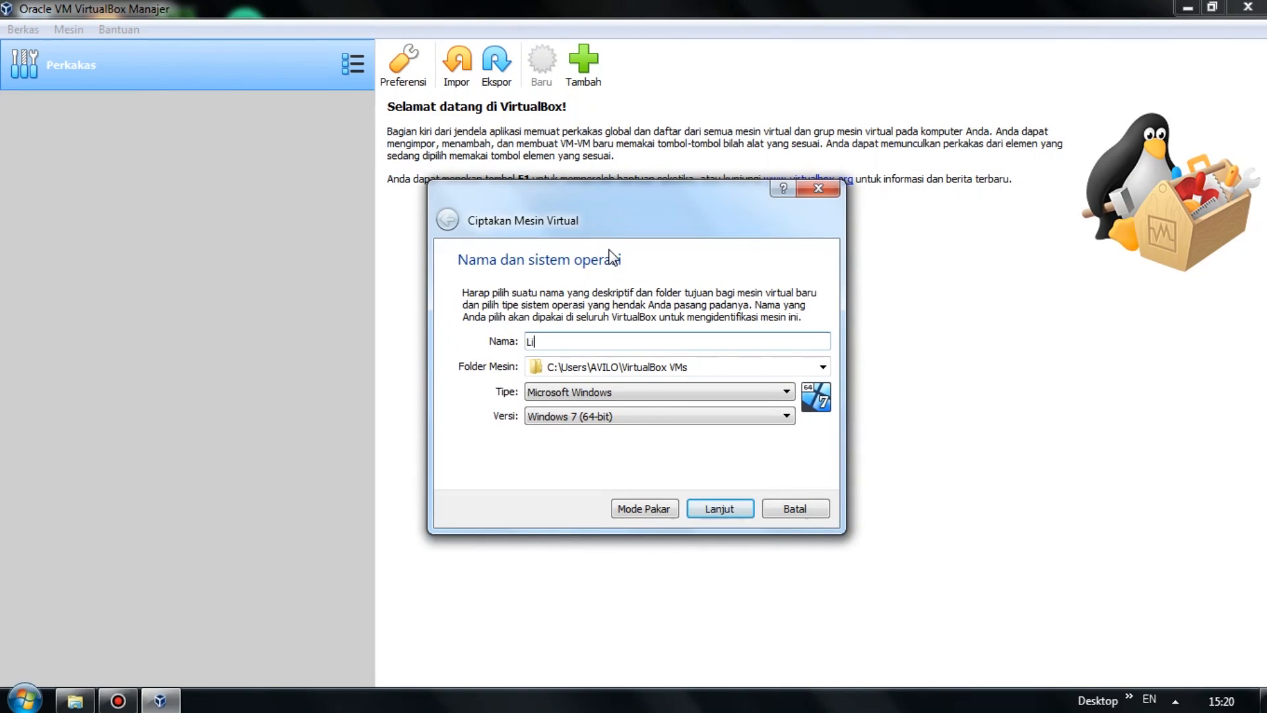
type("nux Kali")
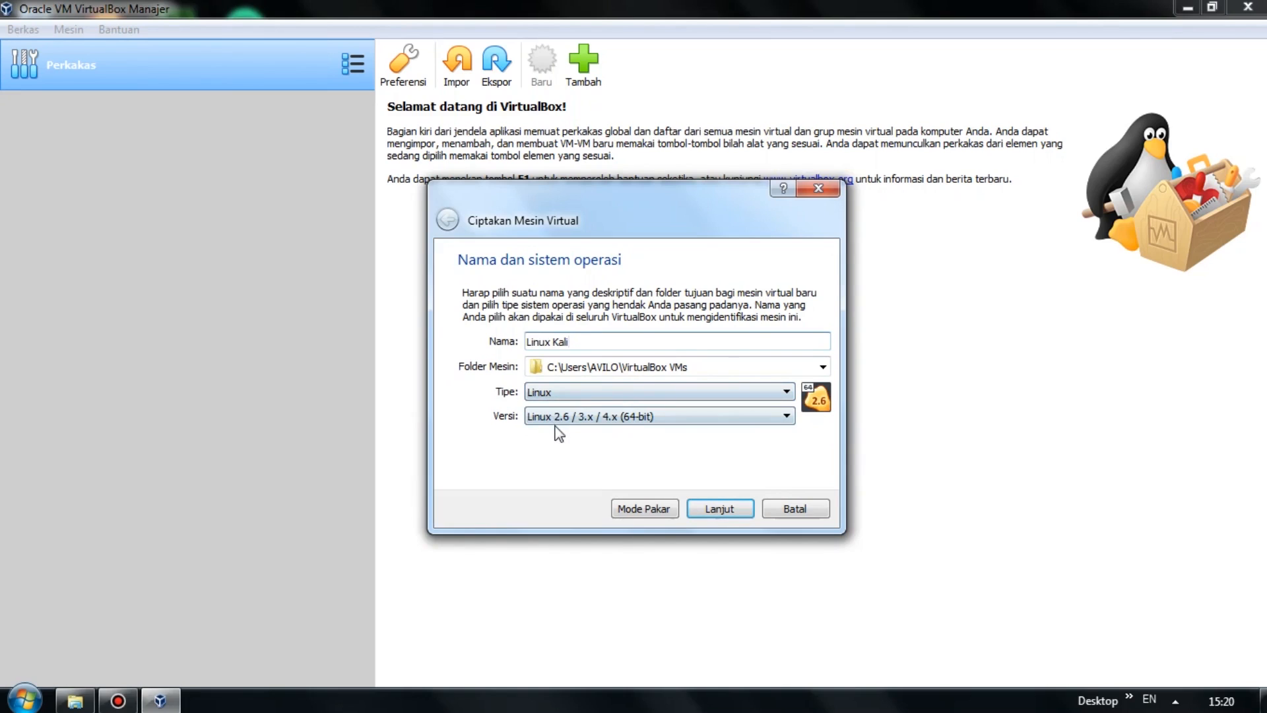
left_click(619, 422)
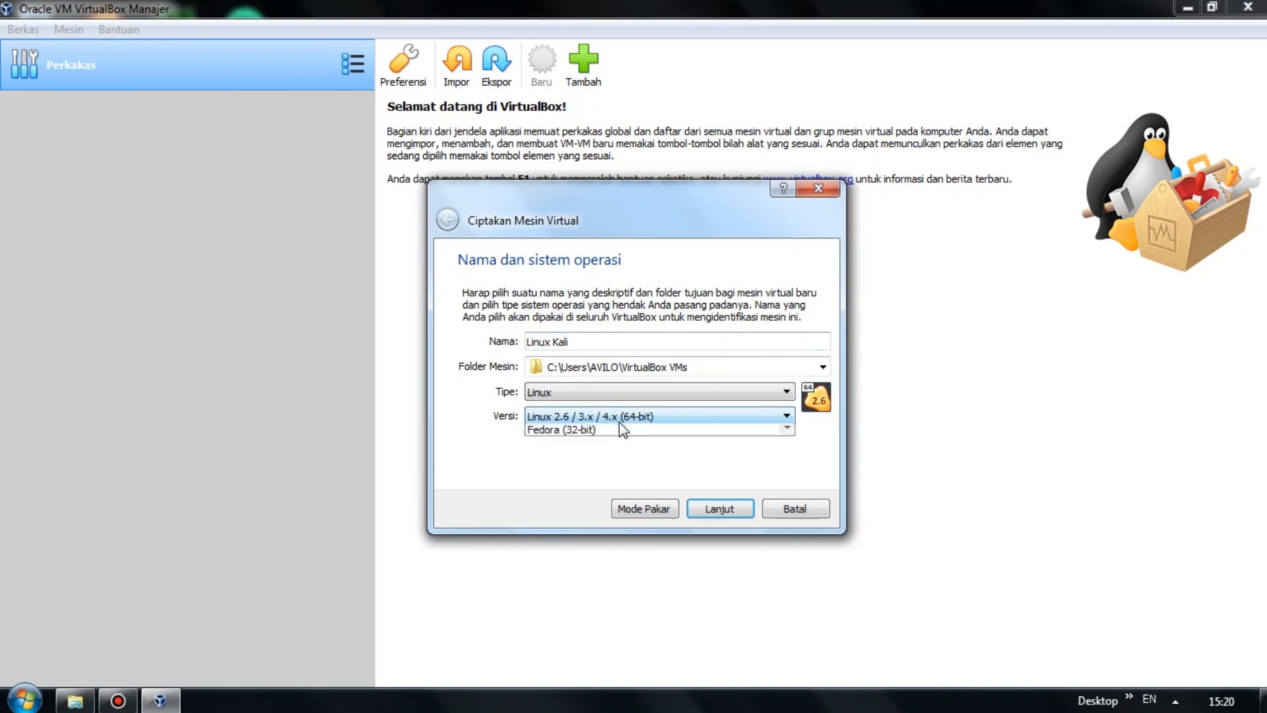
left_click(619, 422)
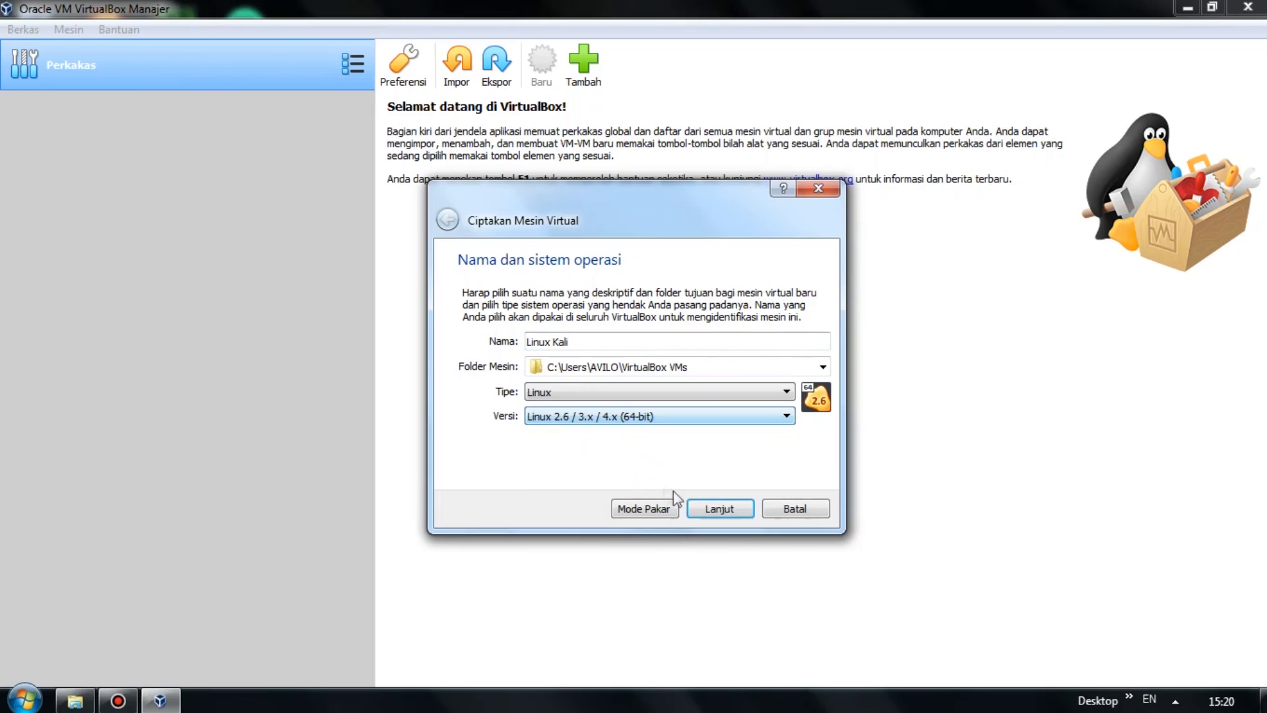
left_click(726, 510)
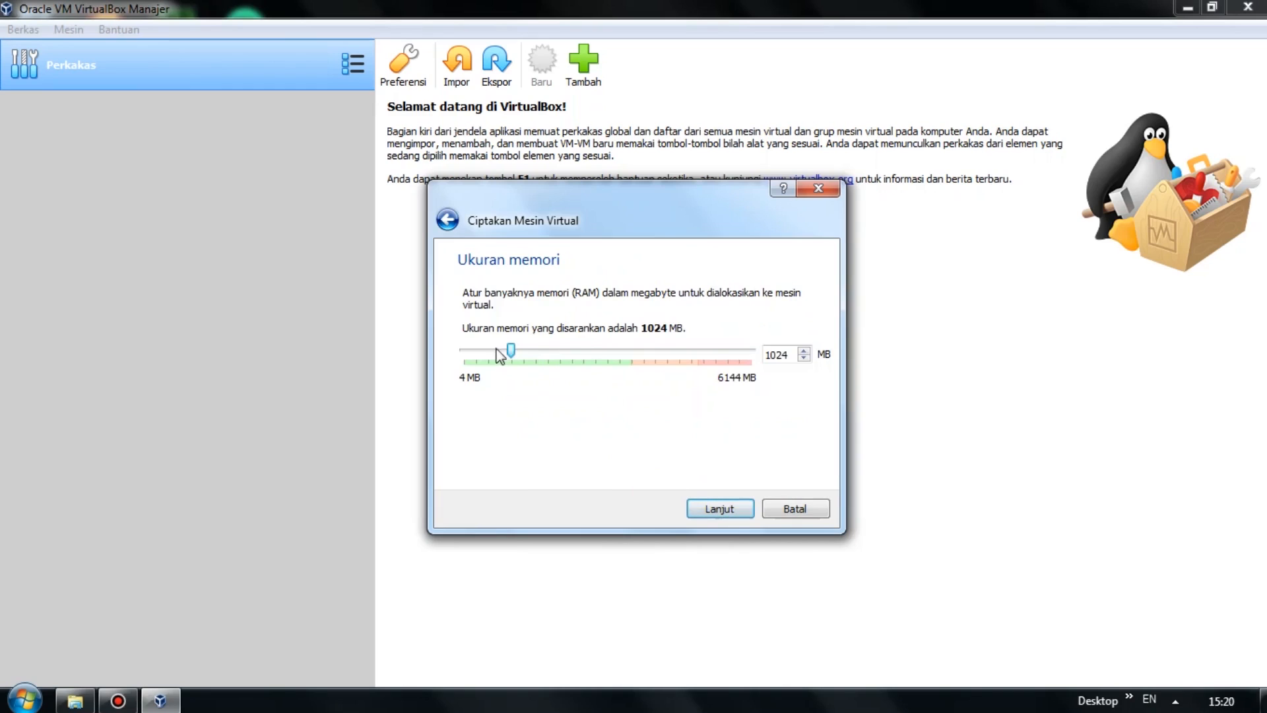
Raise the memory to 2048 MB and choose to create a new virtual hard disk.
left_click_drag(512, 354, 560, 350)
left_click(716, 518)
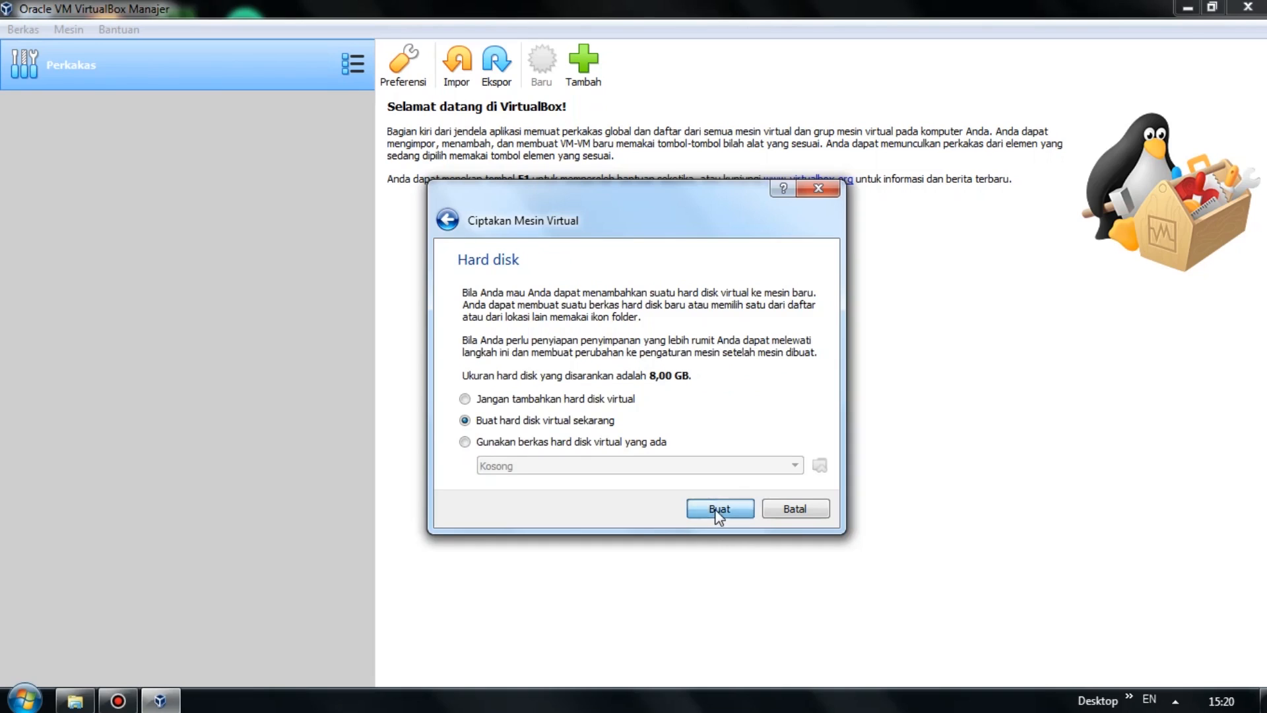
left_click(714, 509)
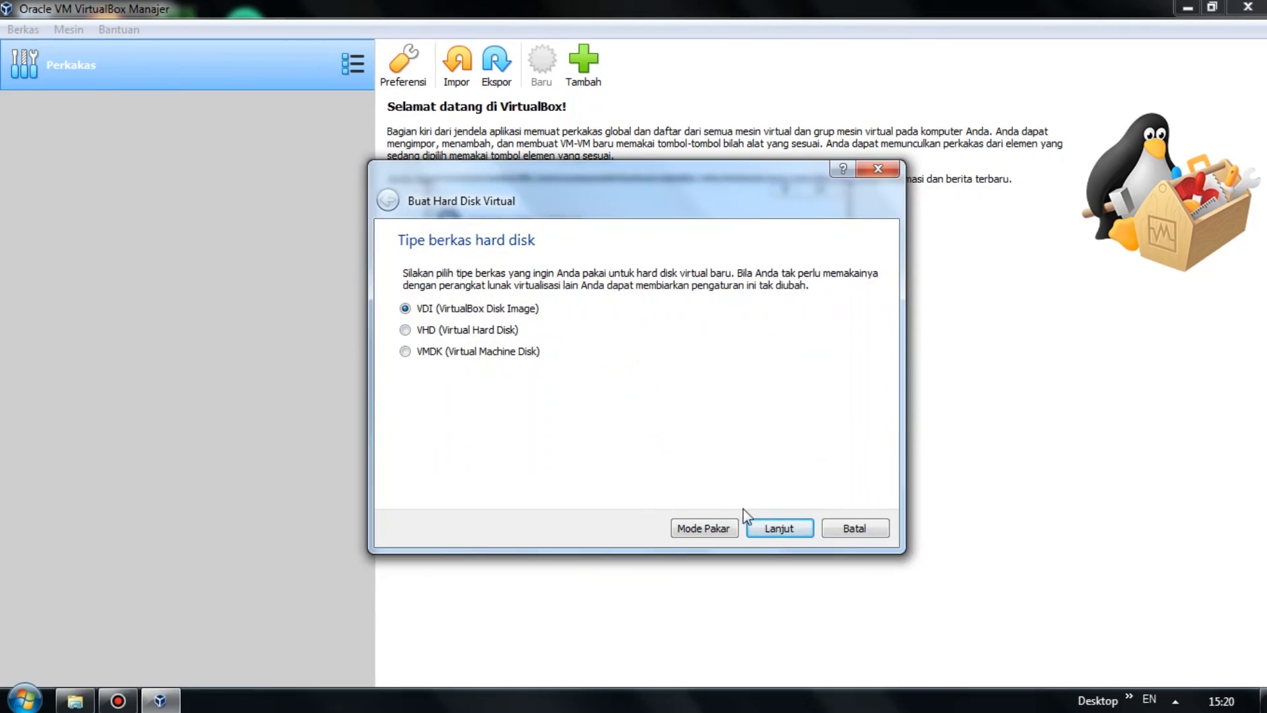
Create a dynamically allocated 20 GB VDI disk for the Linux Kali VM.
left_click(781, 532)
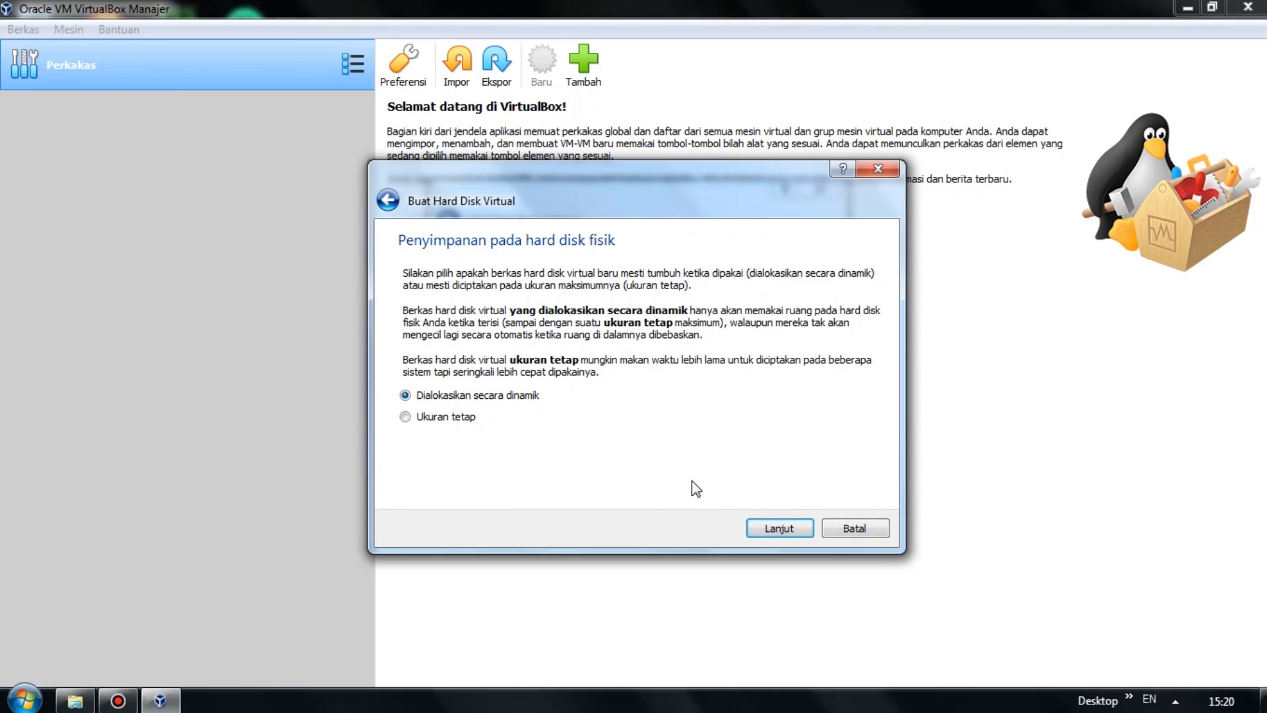
left_click(781, 528)
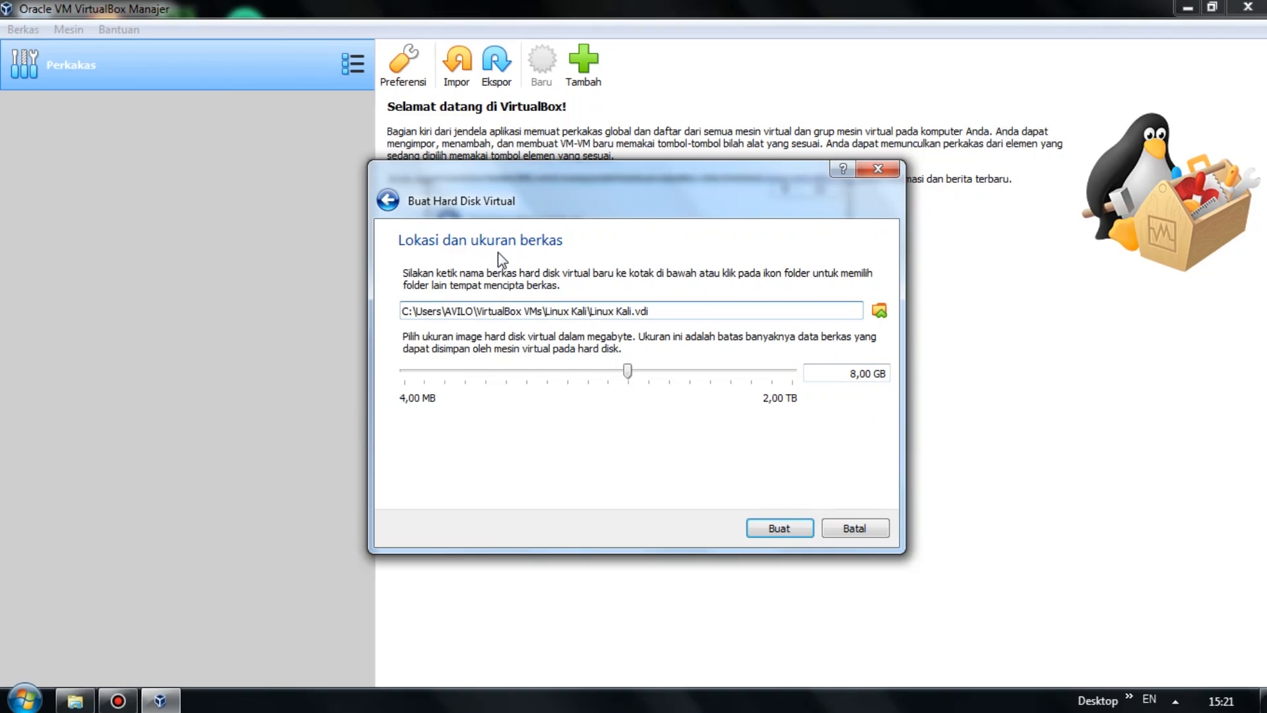
left_click(851, 374)
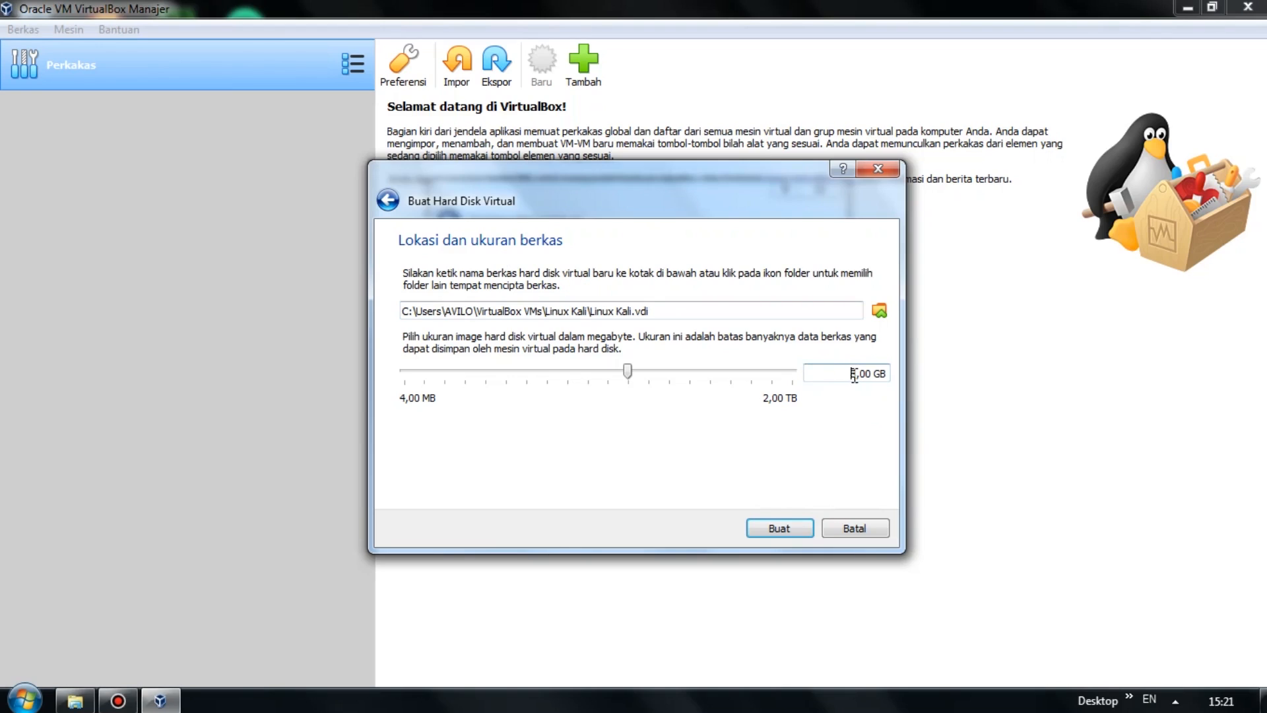
left_click_drag(857, 374, 836, 371)
type("20")
left_click(784, 528)
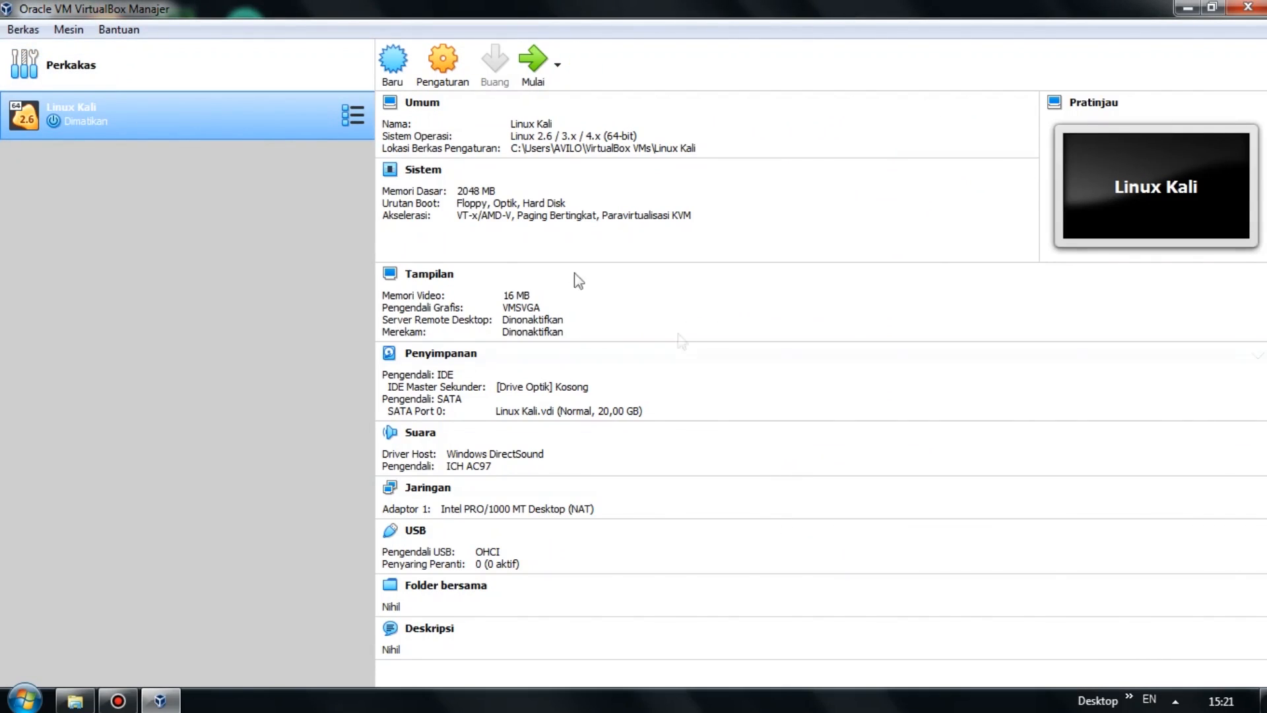
Mount kali-linux-2020.3-live-amd64.iso in the Linux Kali VM's empty optical drive.
right_click(228, 124)
left_click(282, 137)
left_click(407, 259)
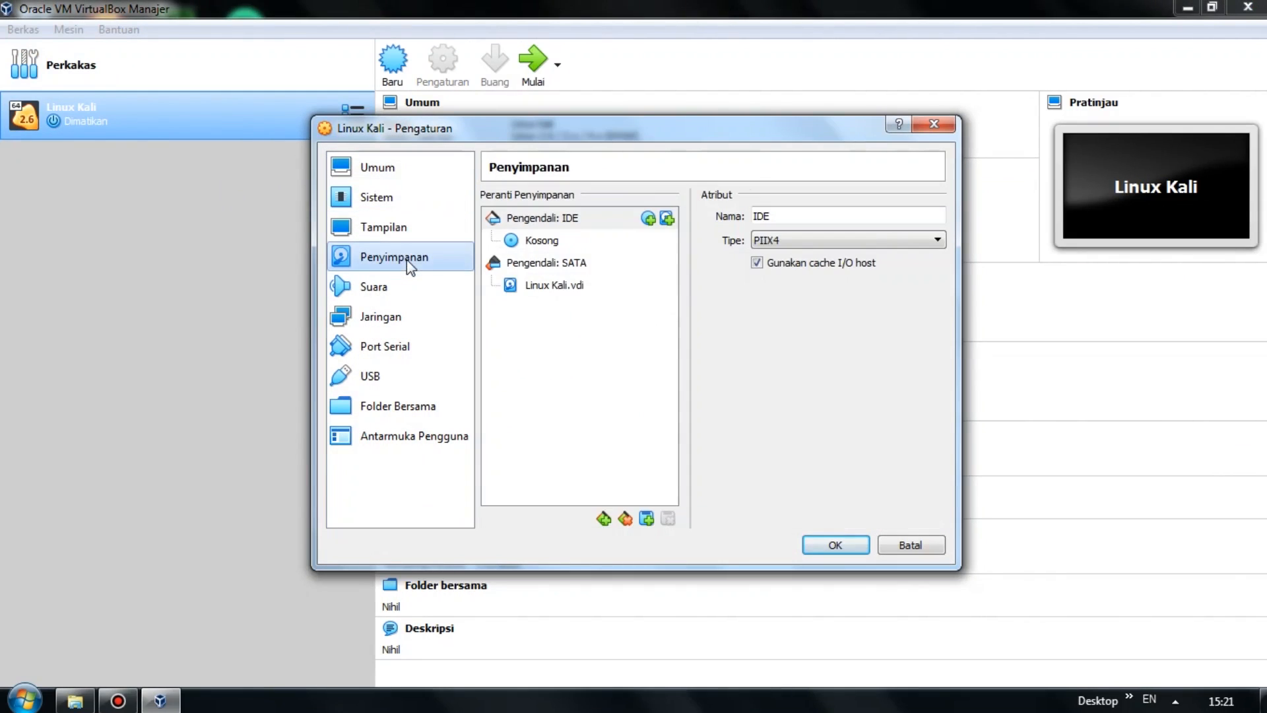
left_click(538, 242)
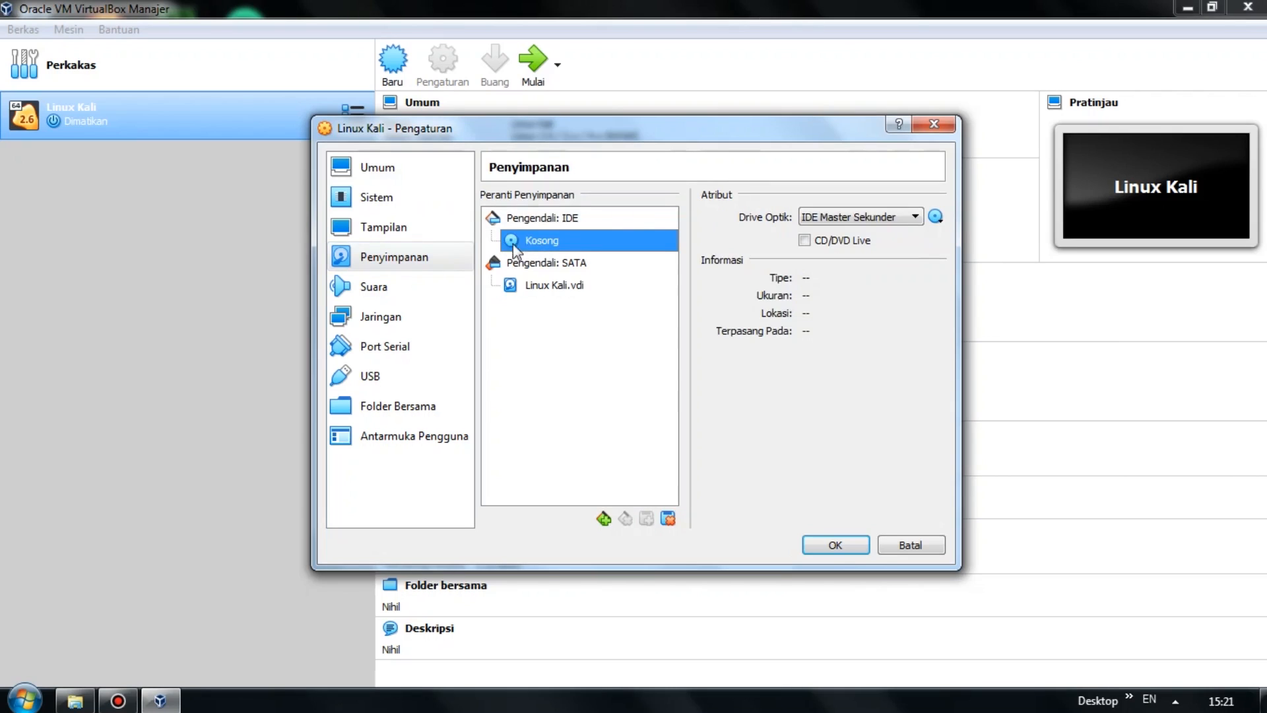
left_click(936, 224)
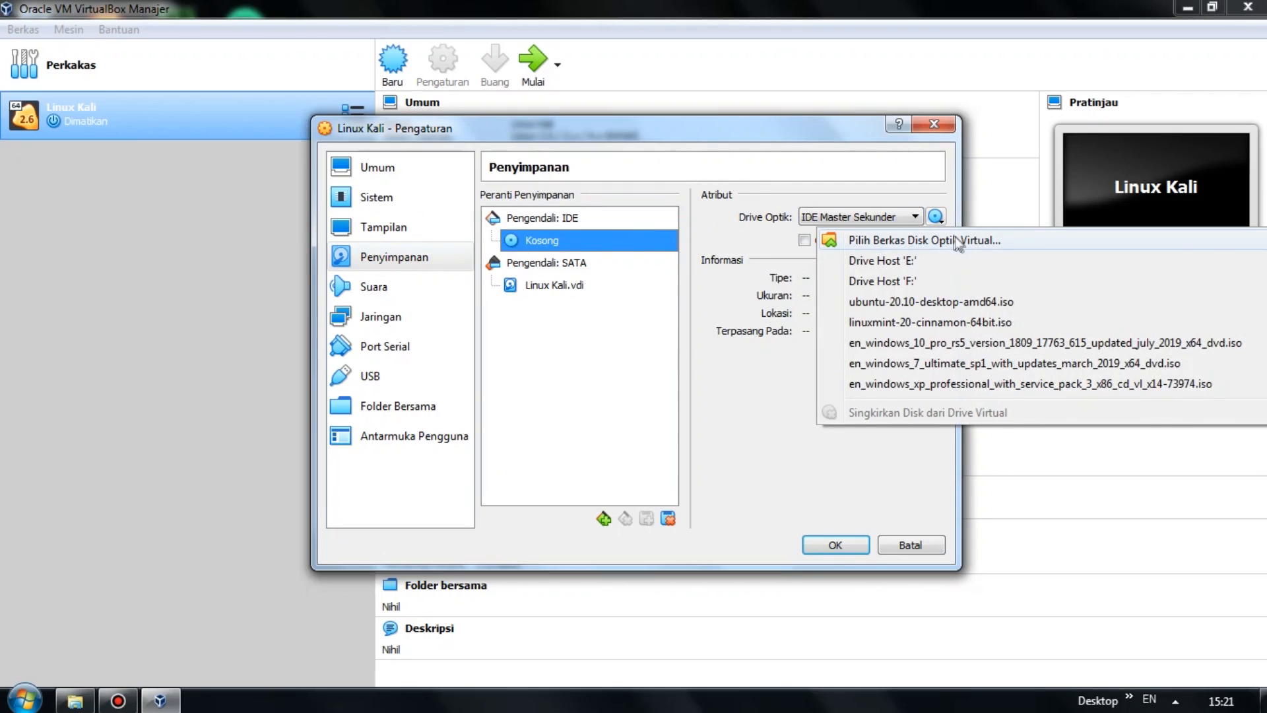
left_click(959, 242)
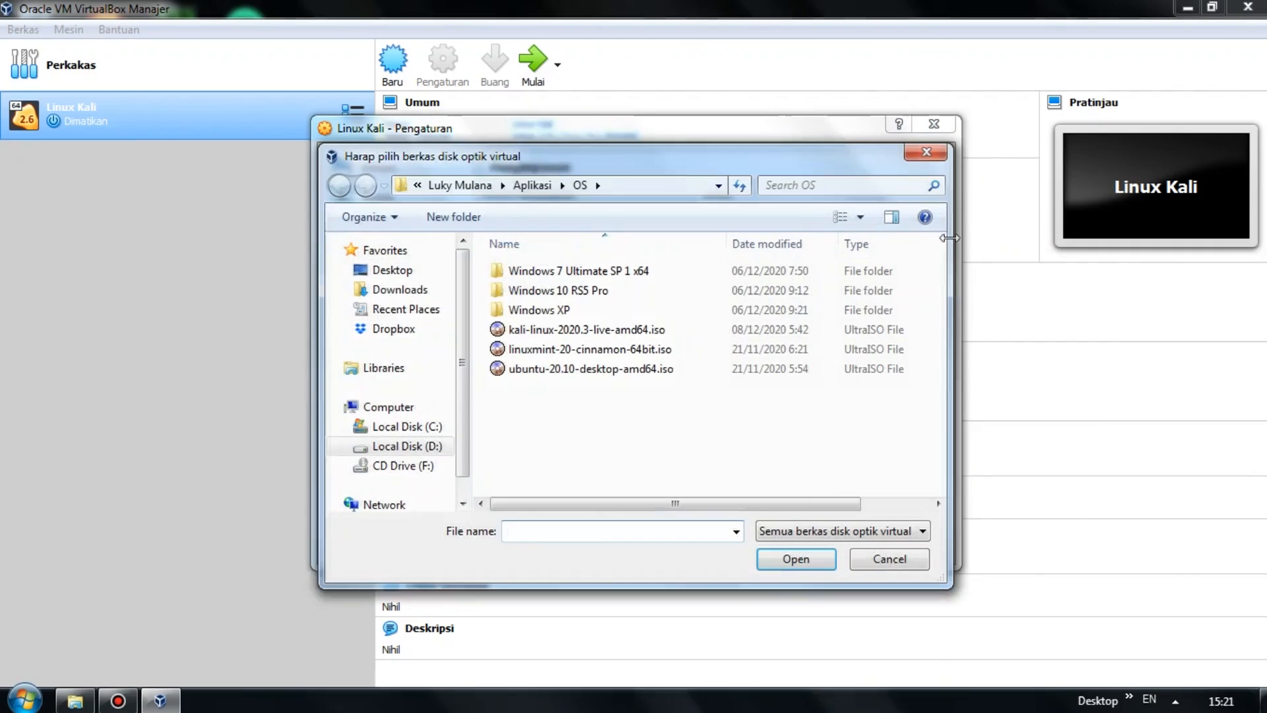
left_click(653, 327)
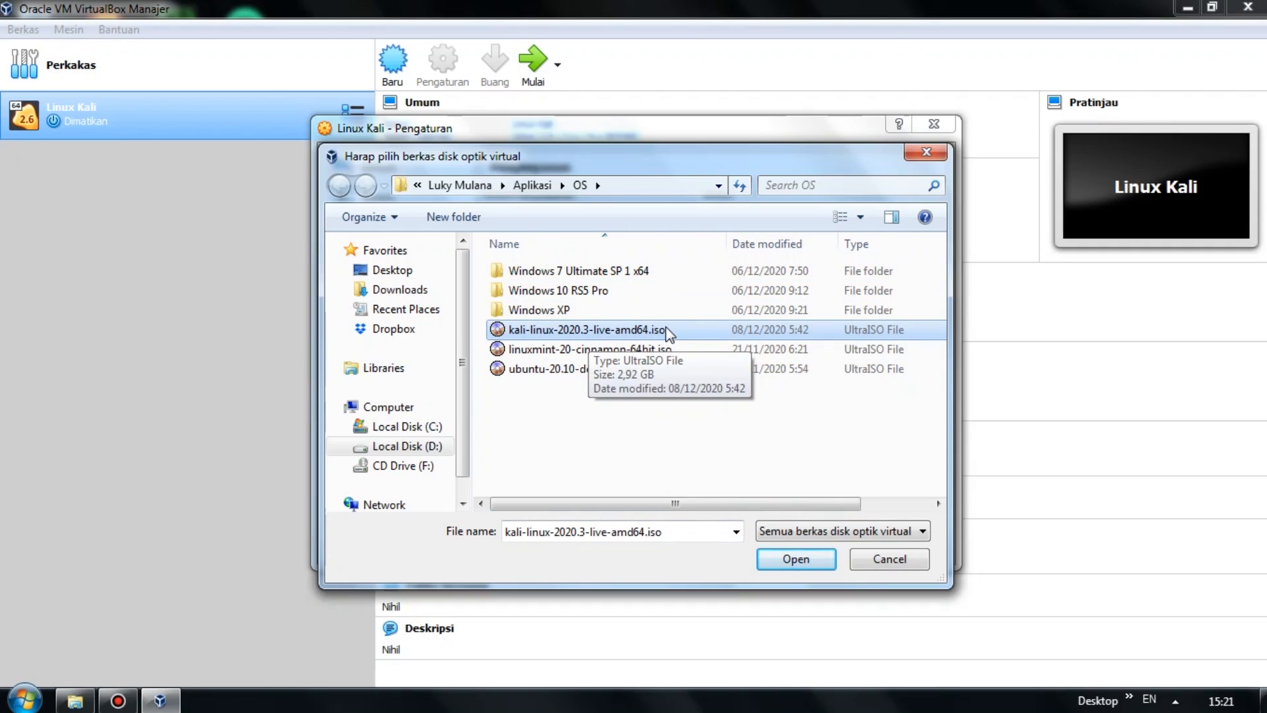
left_click(792, 558)
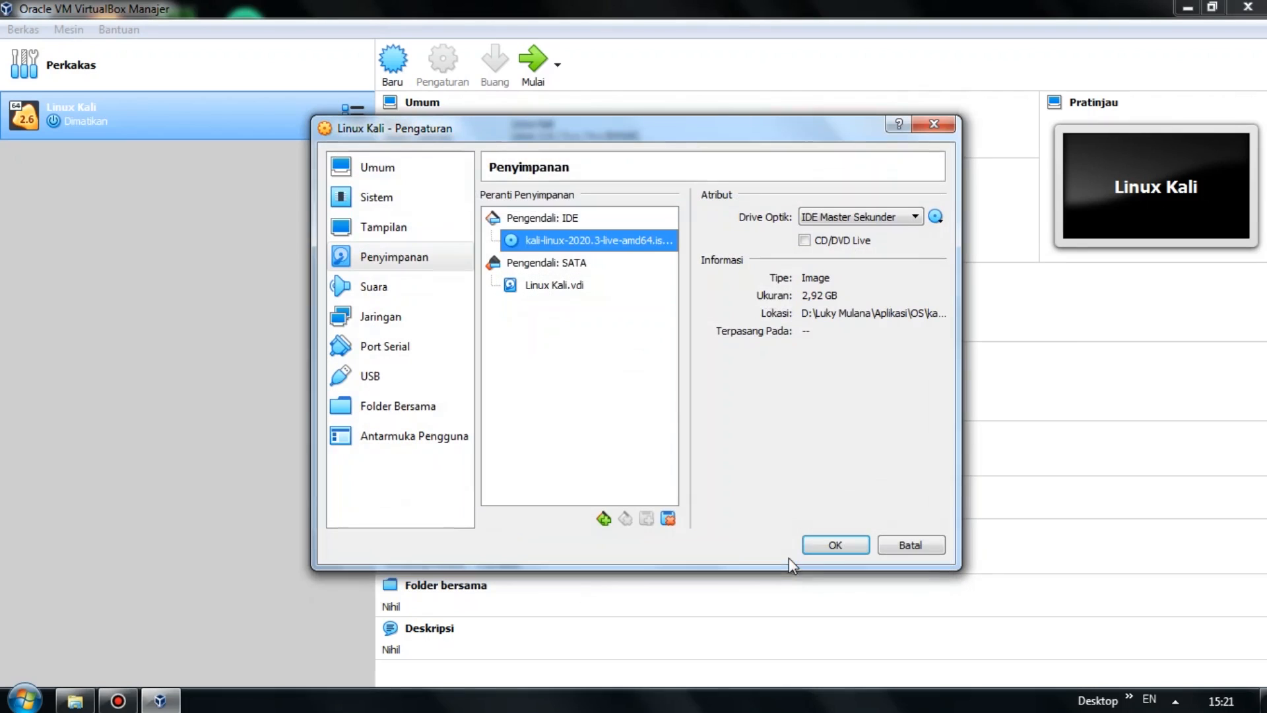
Move Optical to the top of the boot order, enable PAE/NX, and save the settings.
left_click(418, 208)
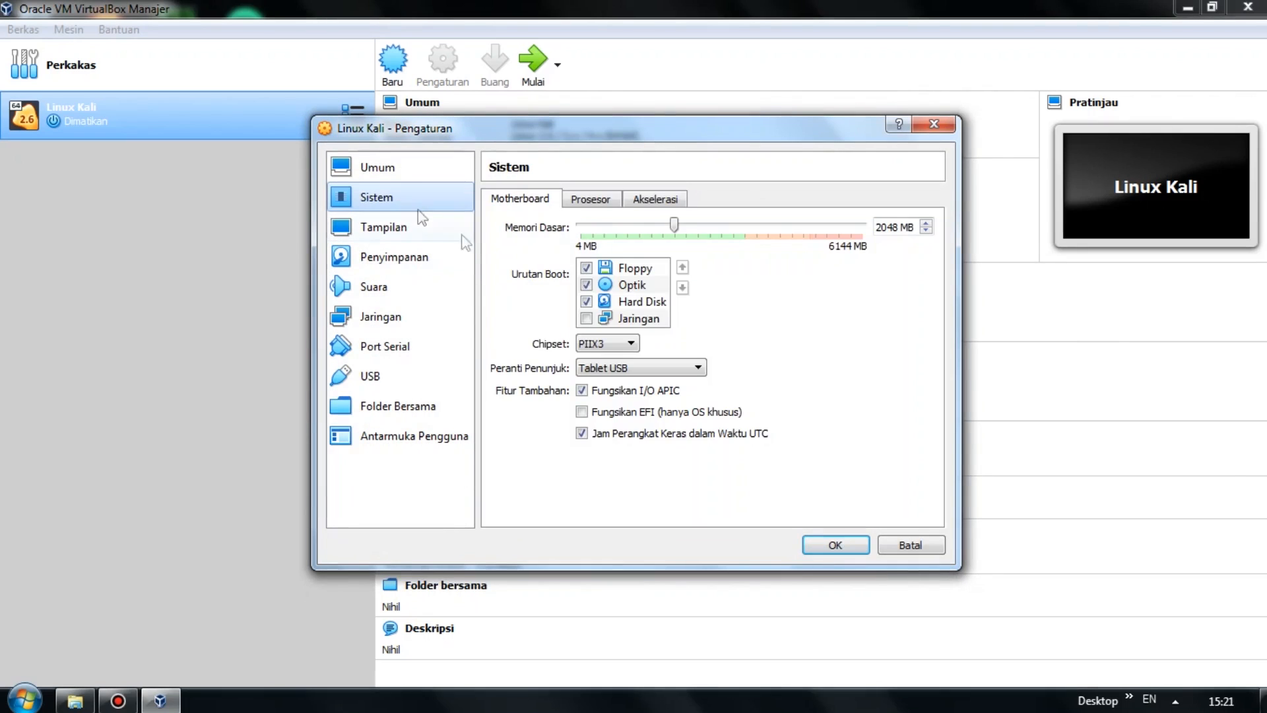
left_click(633, 285)
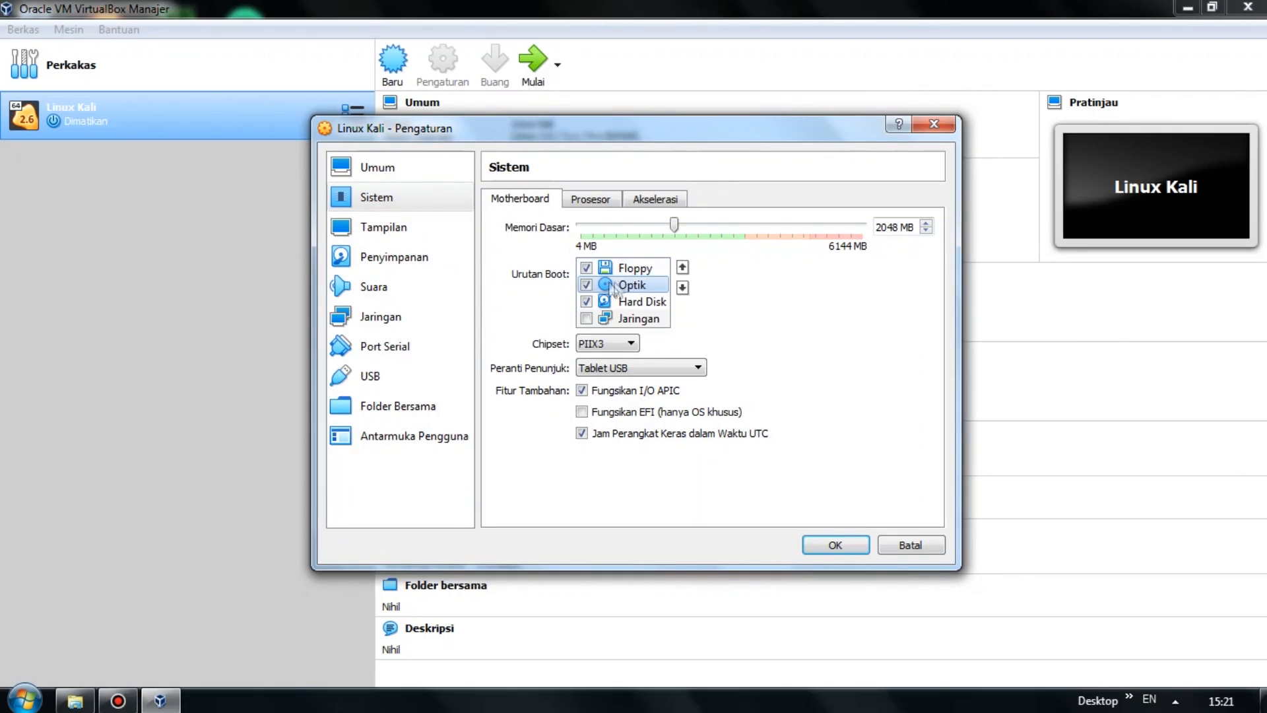
left_click(682, 271)
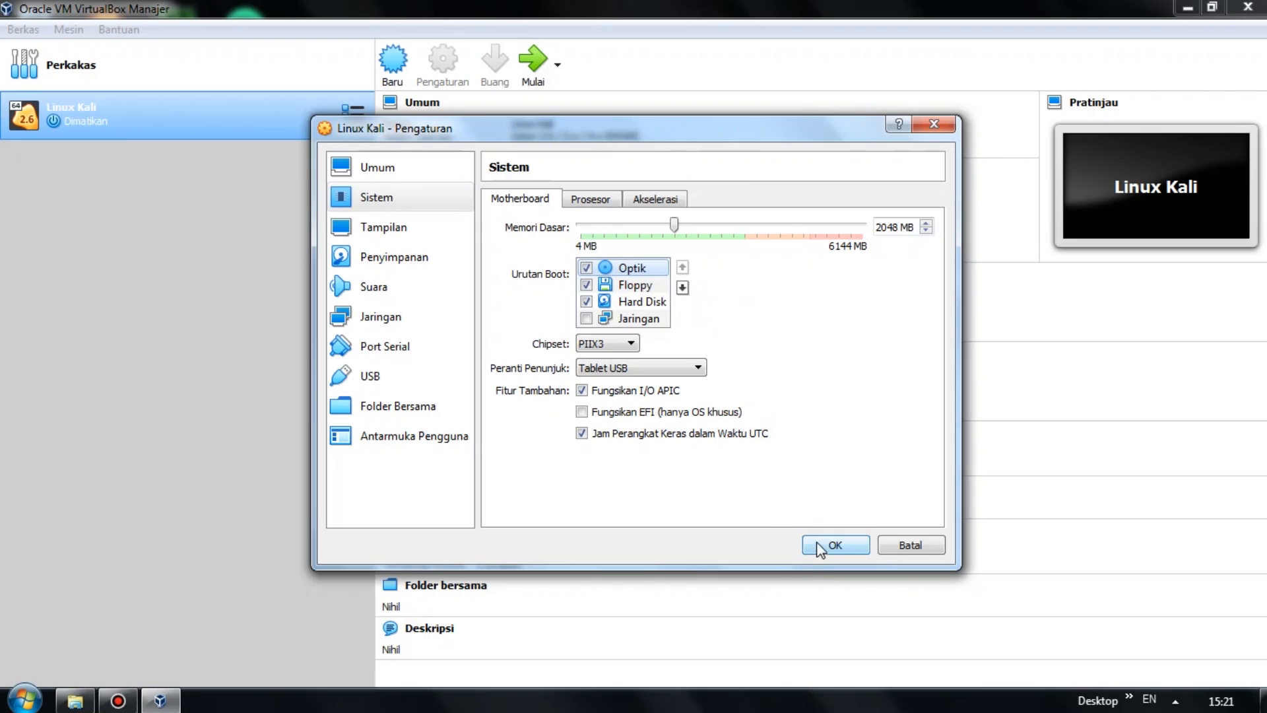
left_click(597, 205)
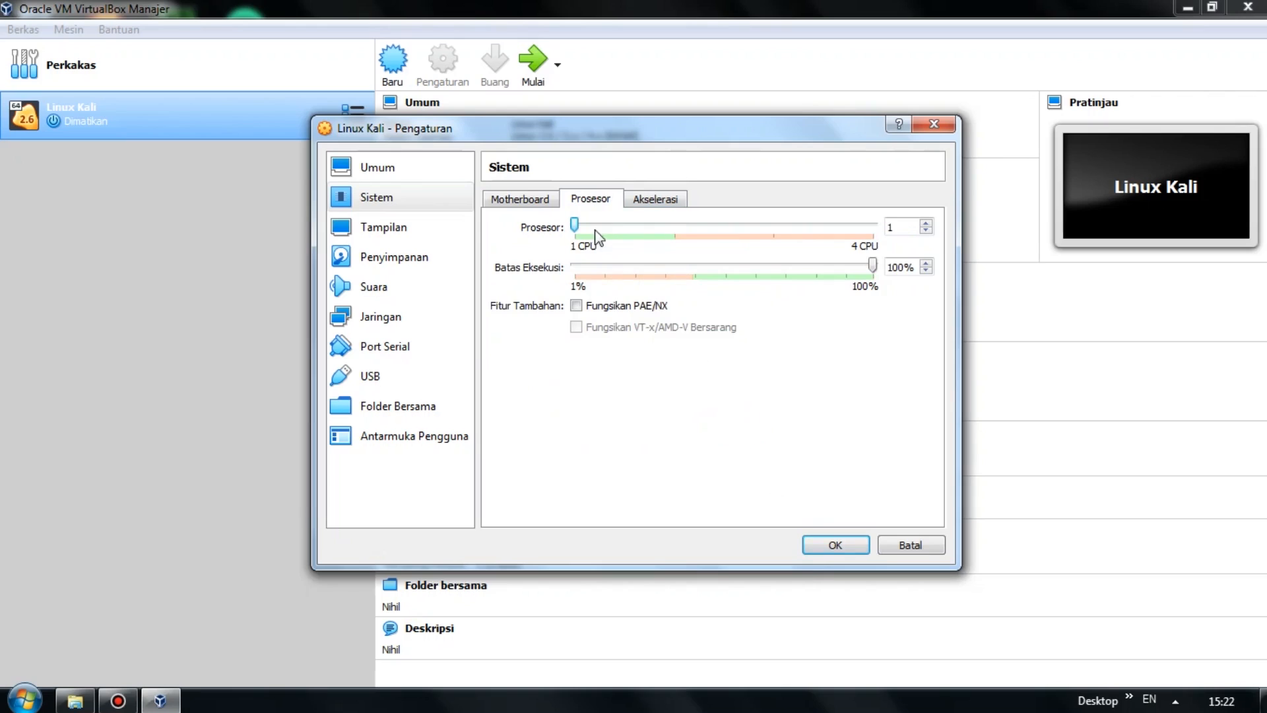
left_click(577, 306)
left_click(539, 200)
left_click(835, 544)
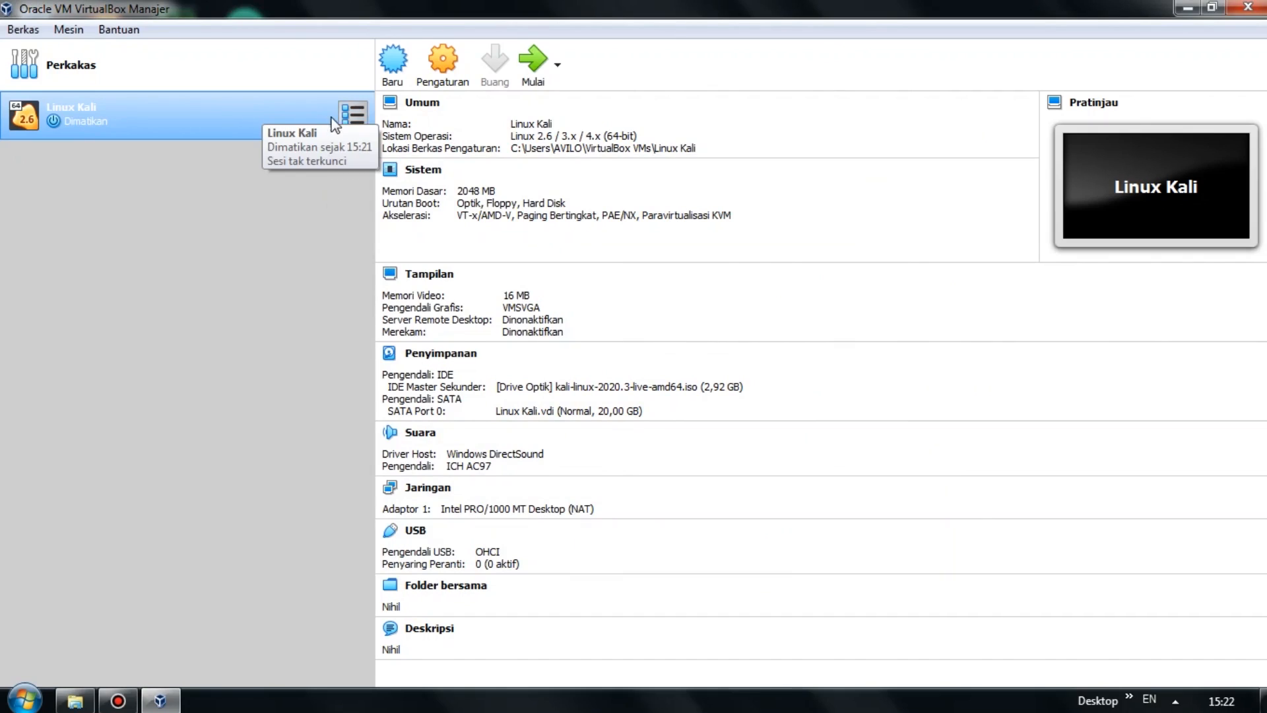
Launch the selected Linux Kali VM with the toolbar Start (Mulai) button.
left_click(541, 67)
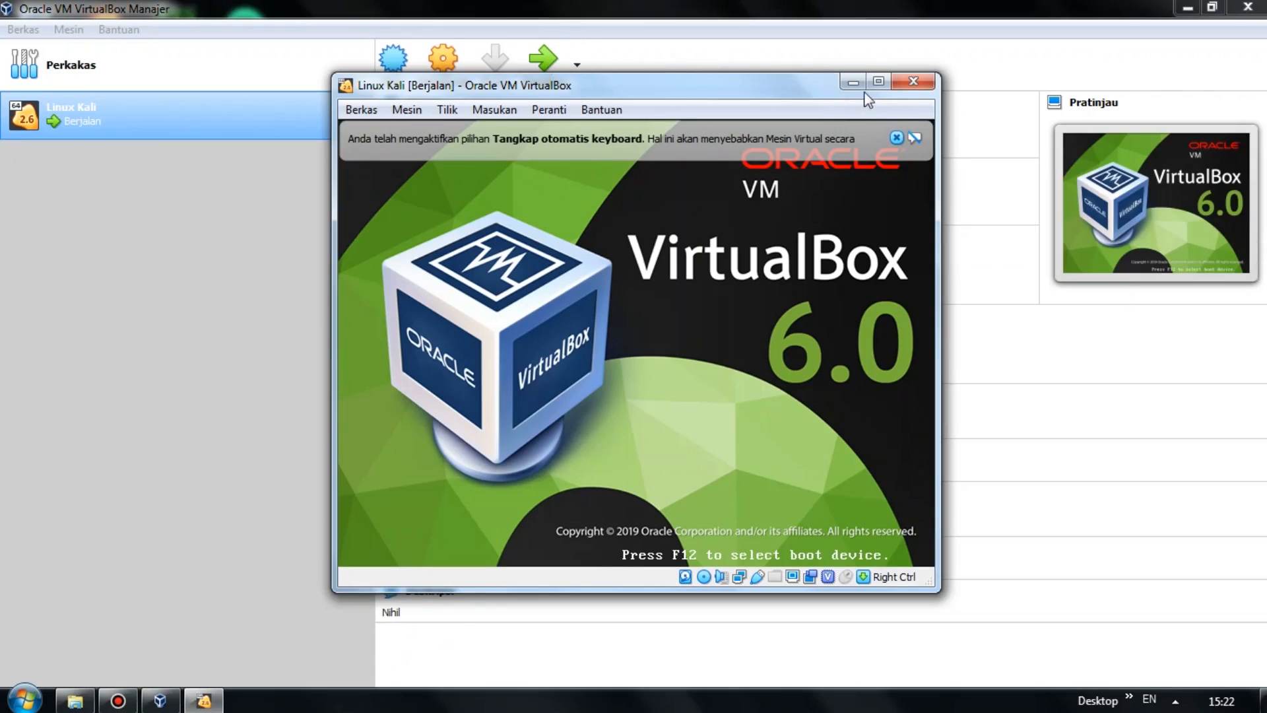
Maximize the running Kali VM window and dismiss the keyboard-capture notice.
left_click(878, 80)
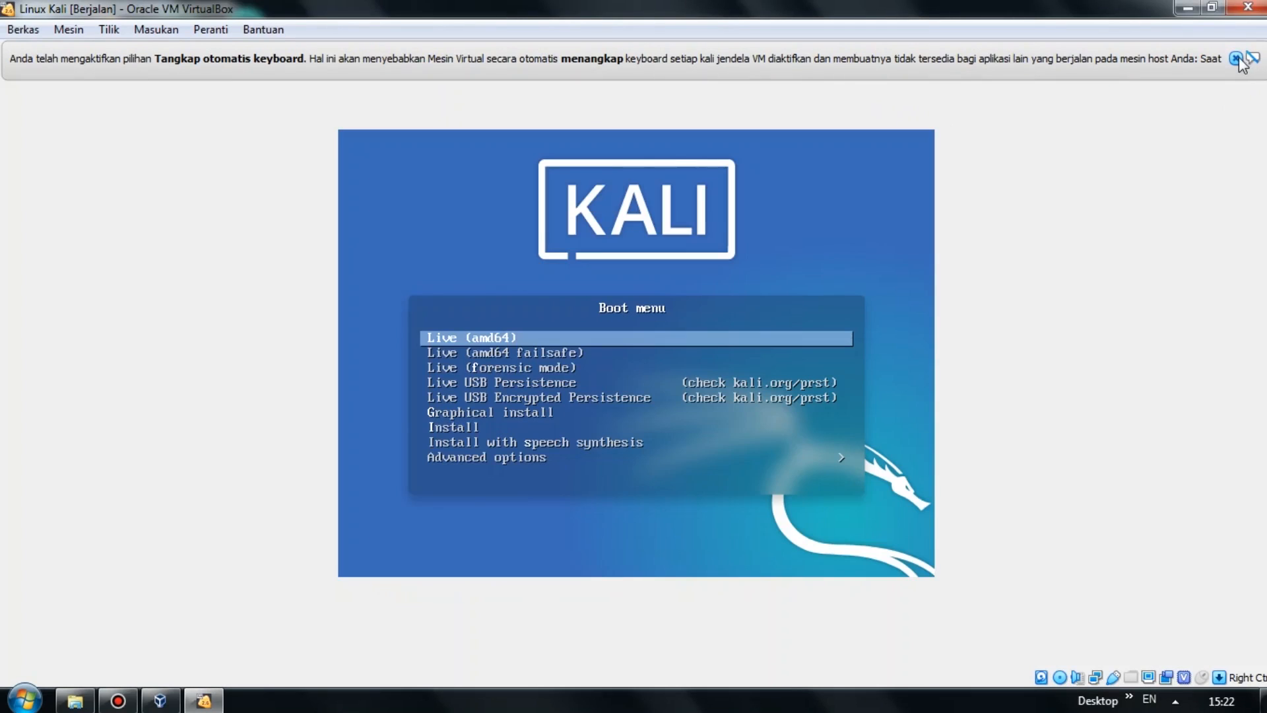
left_click(1235, 58)
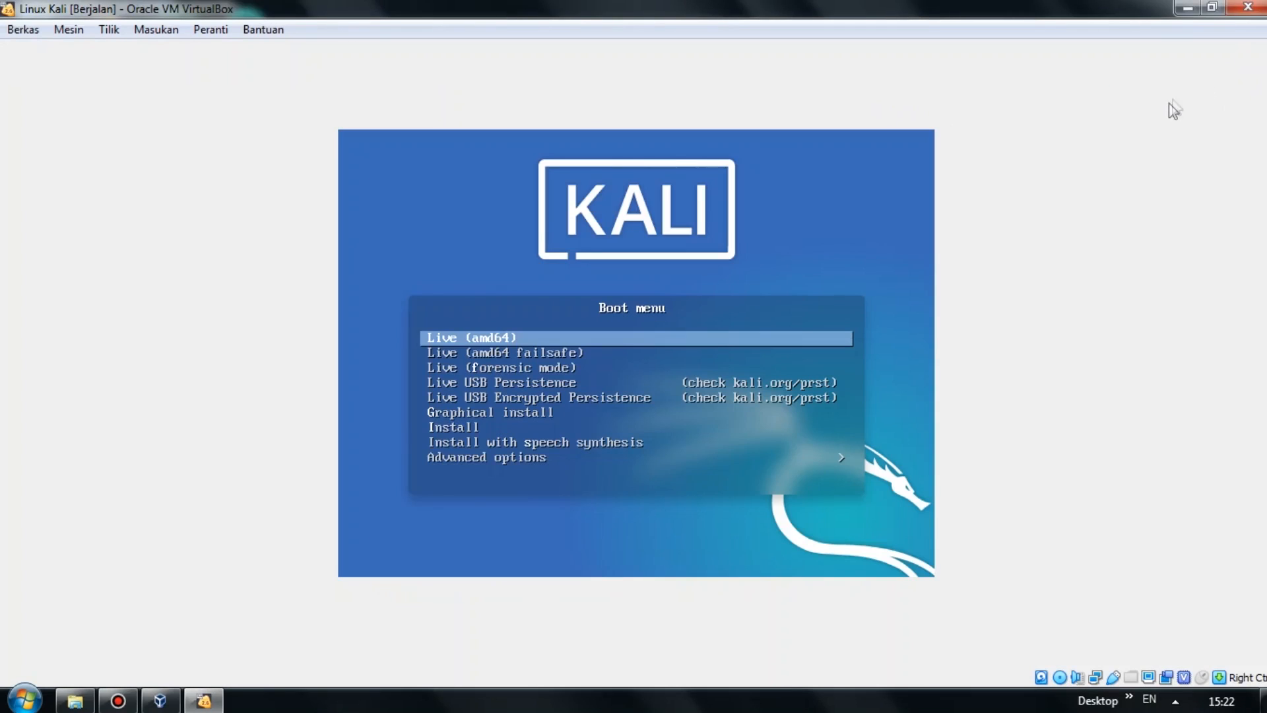
key("Down")
key("Up")
Browse the Kali boot menu entries and boot the Graphical install option.
key("Down")
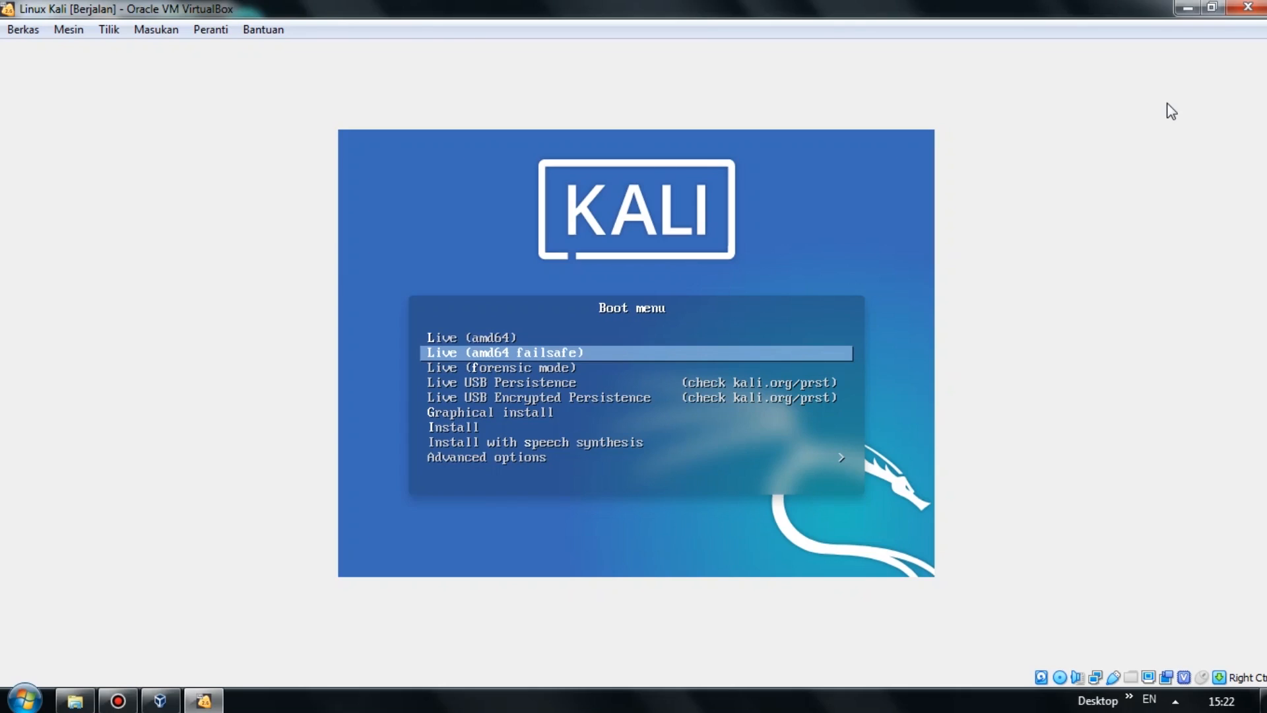
key("Down")
key("Down")
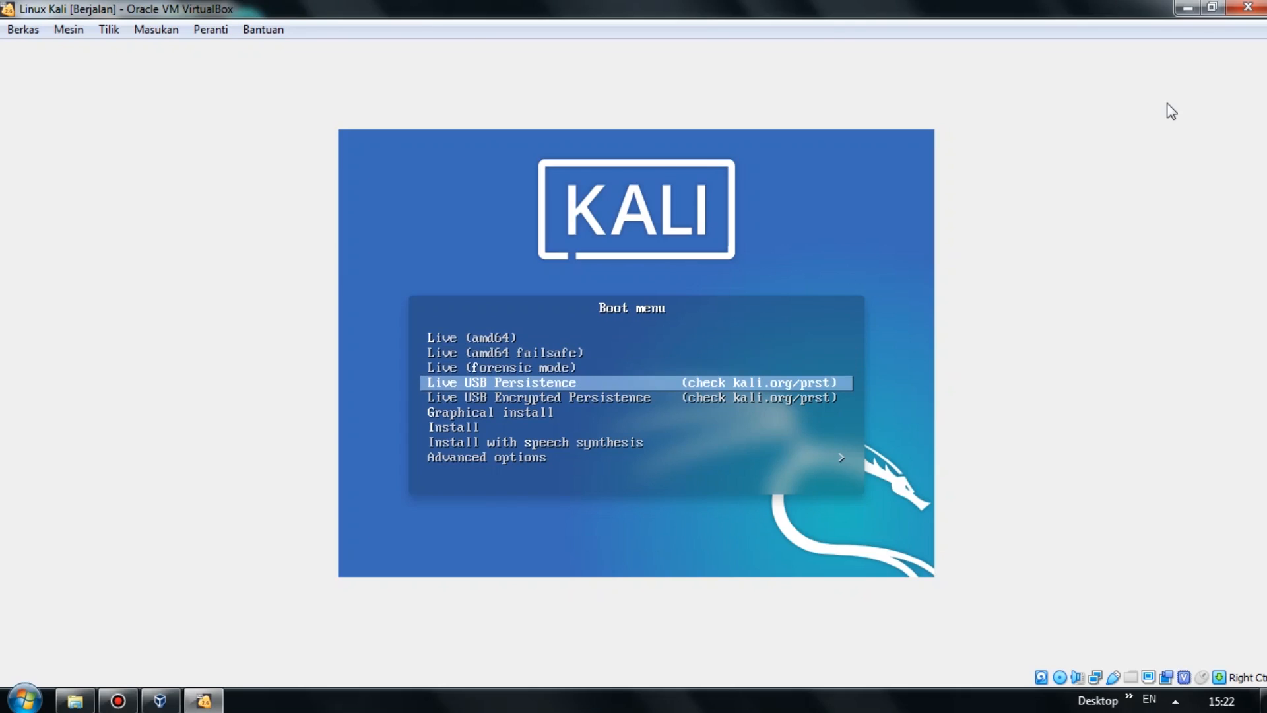
key("Down")
key("Down")
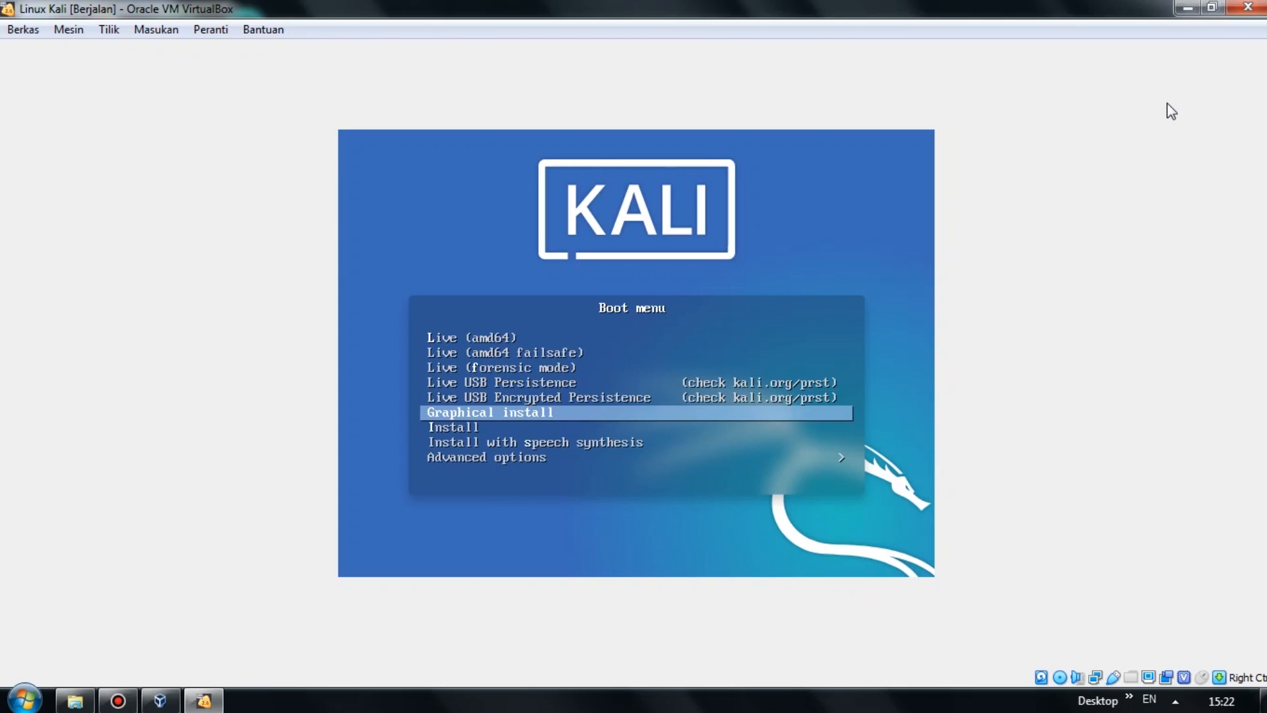
key("Up")
key("Up")
key("Up")
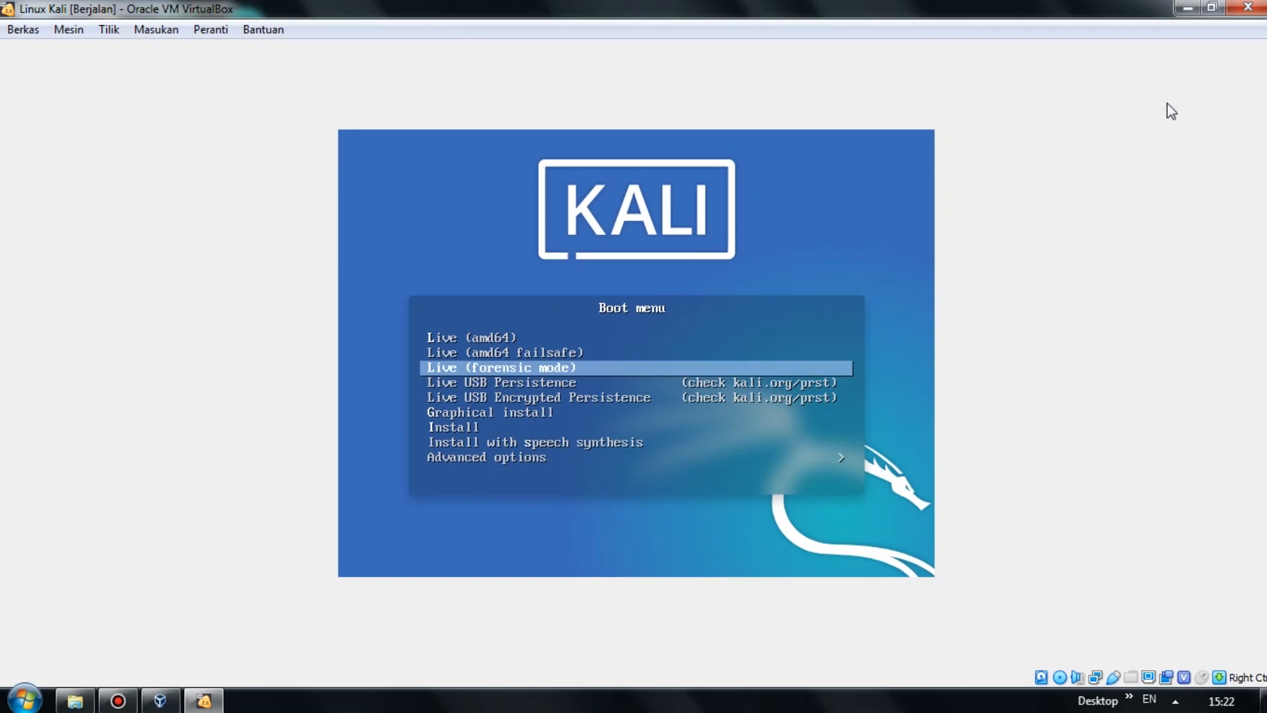
key("Up")
key("Up")
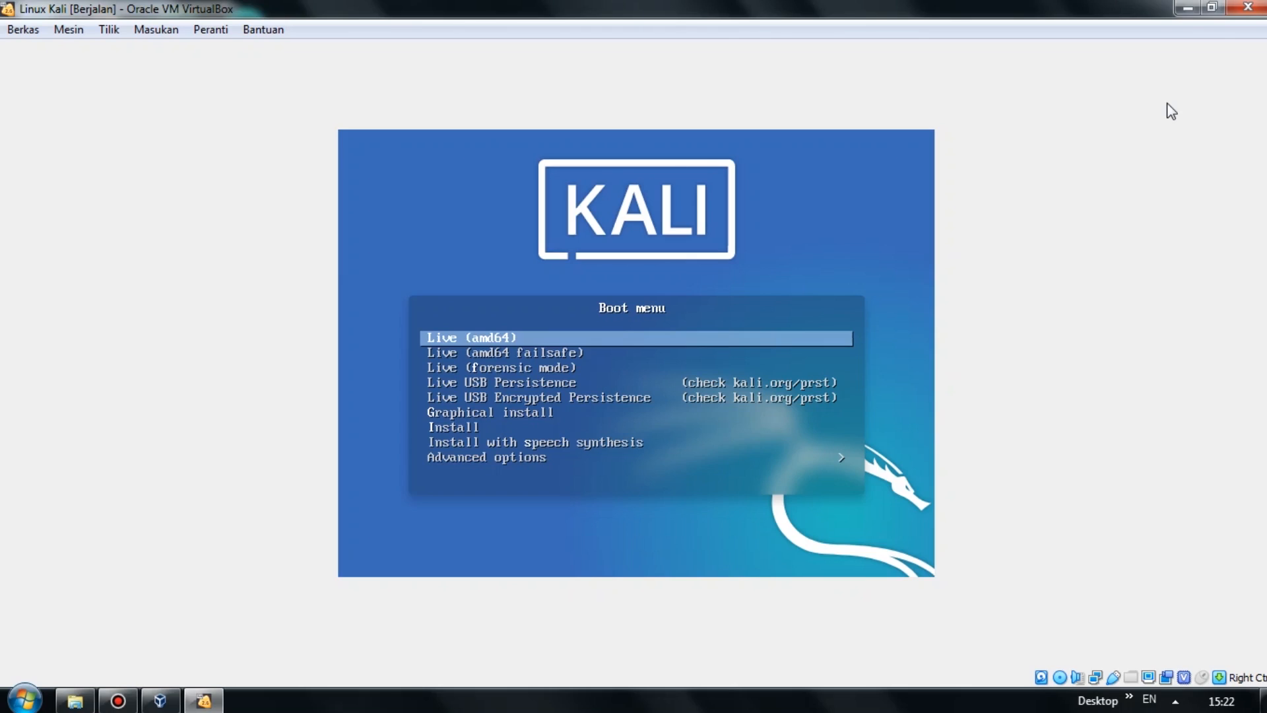
key("Down")
key("Down")
key("Down")
key("Down")
key("Down")
key("Down")
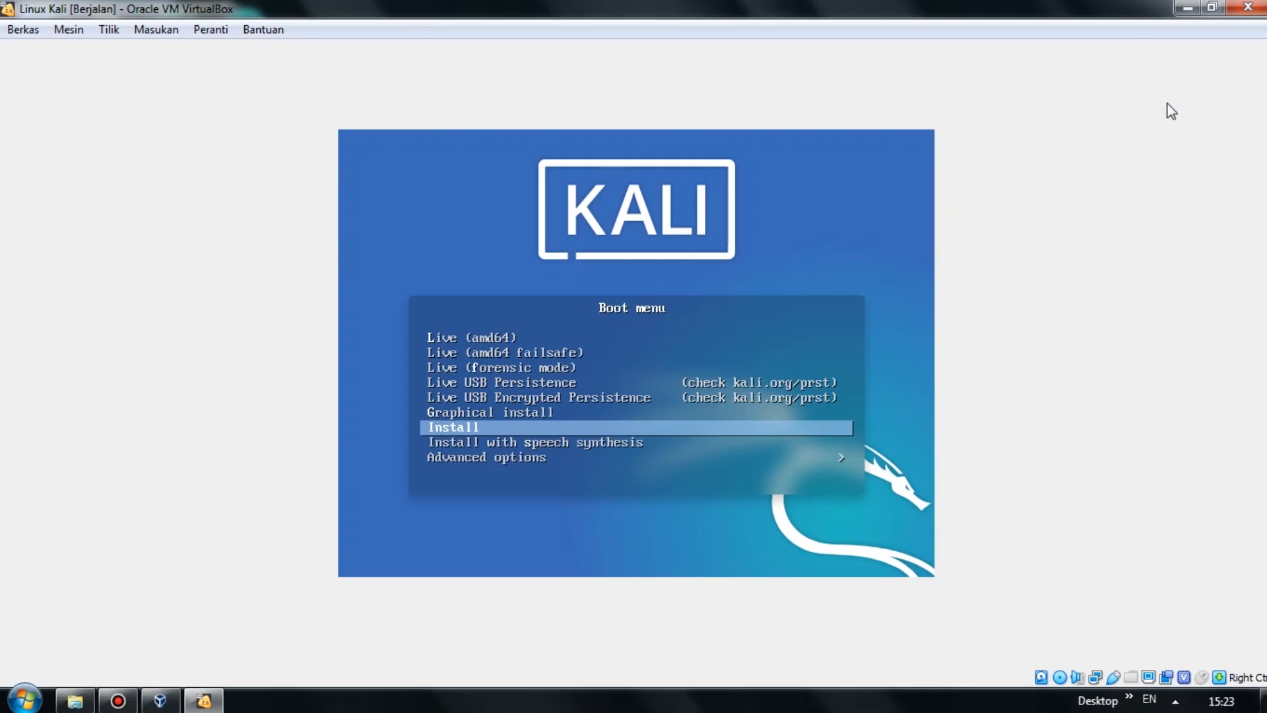
key("Up")
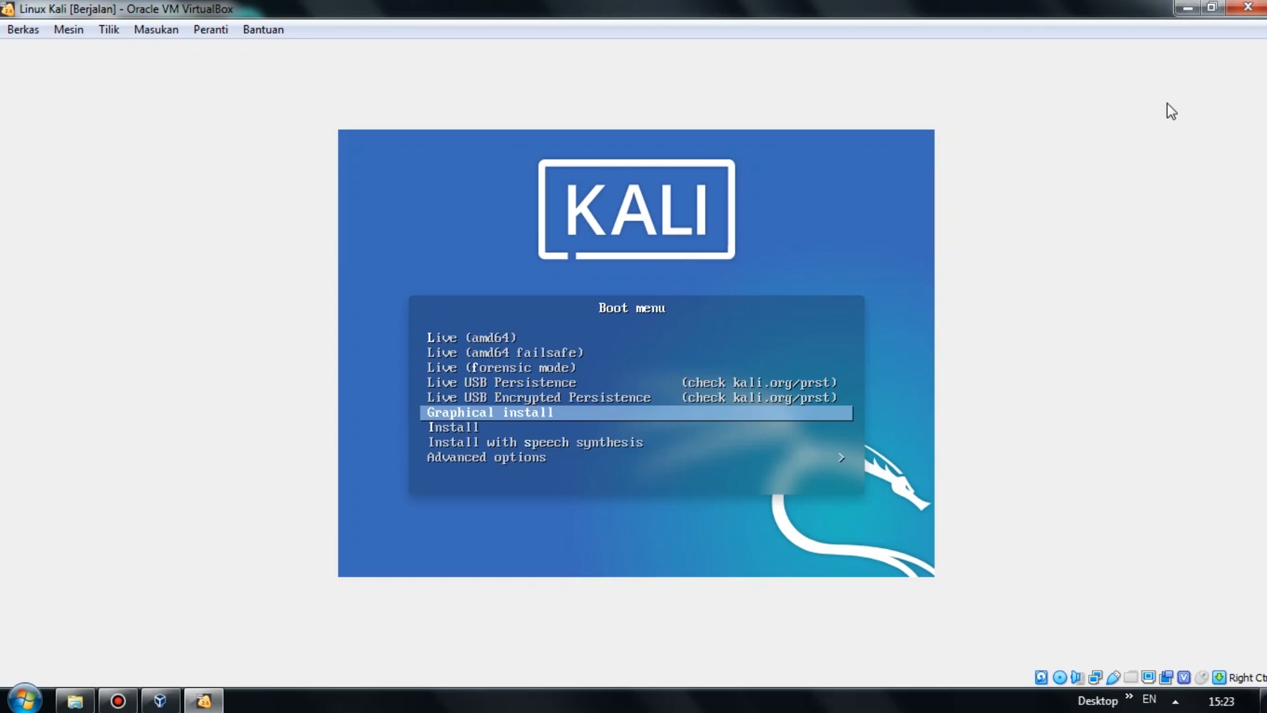
key("Return")
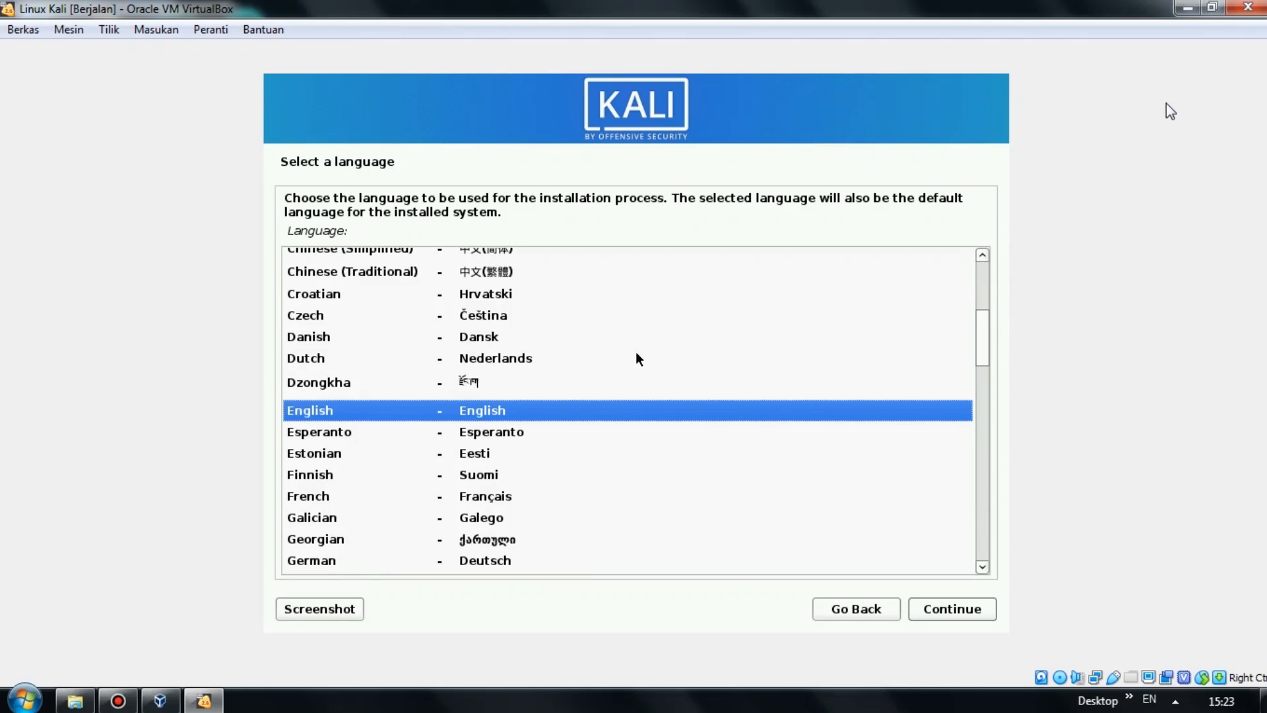
Accept English language, United States location and the American English keymap.
left_click(974, 612)
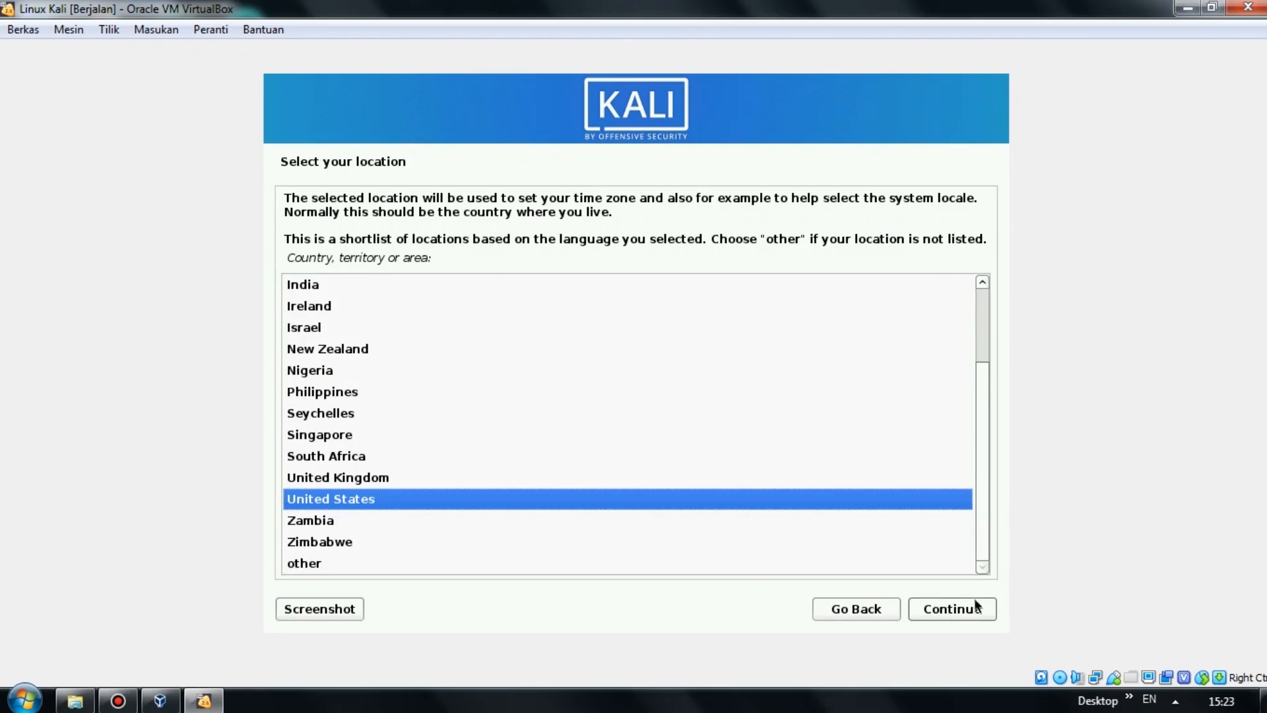
left_click(976, 606)
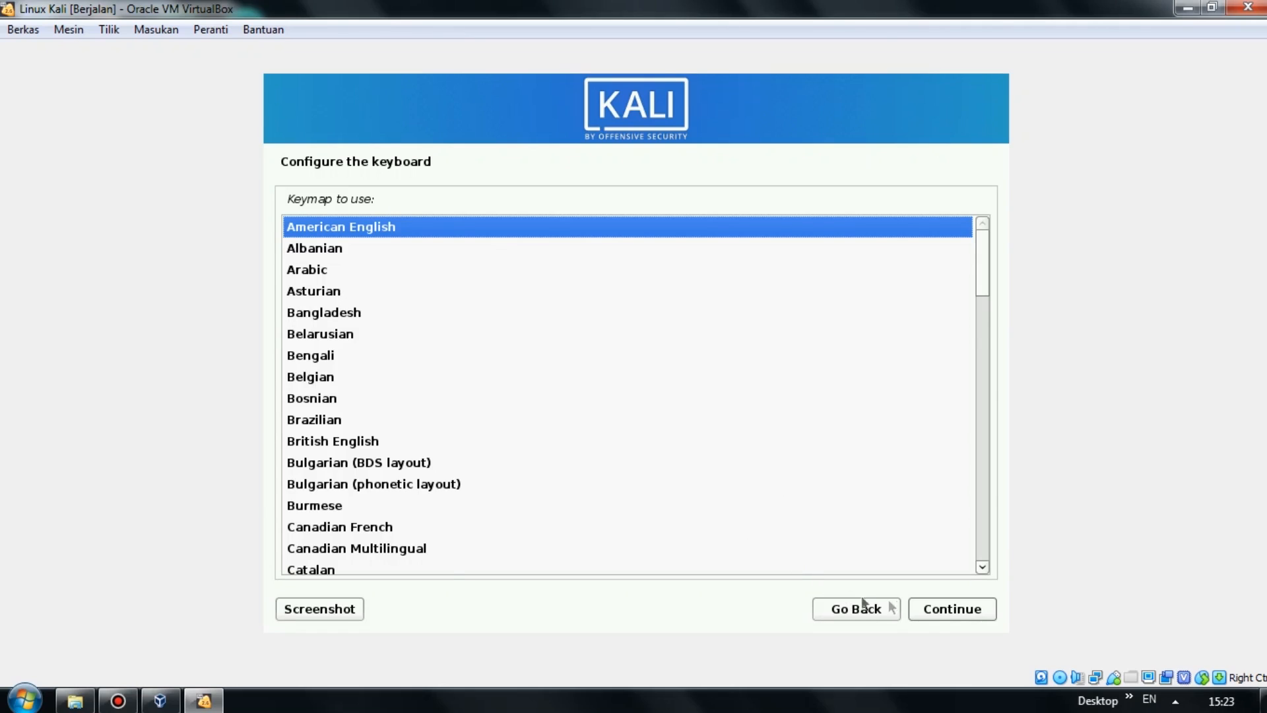
left_click(944, 606)
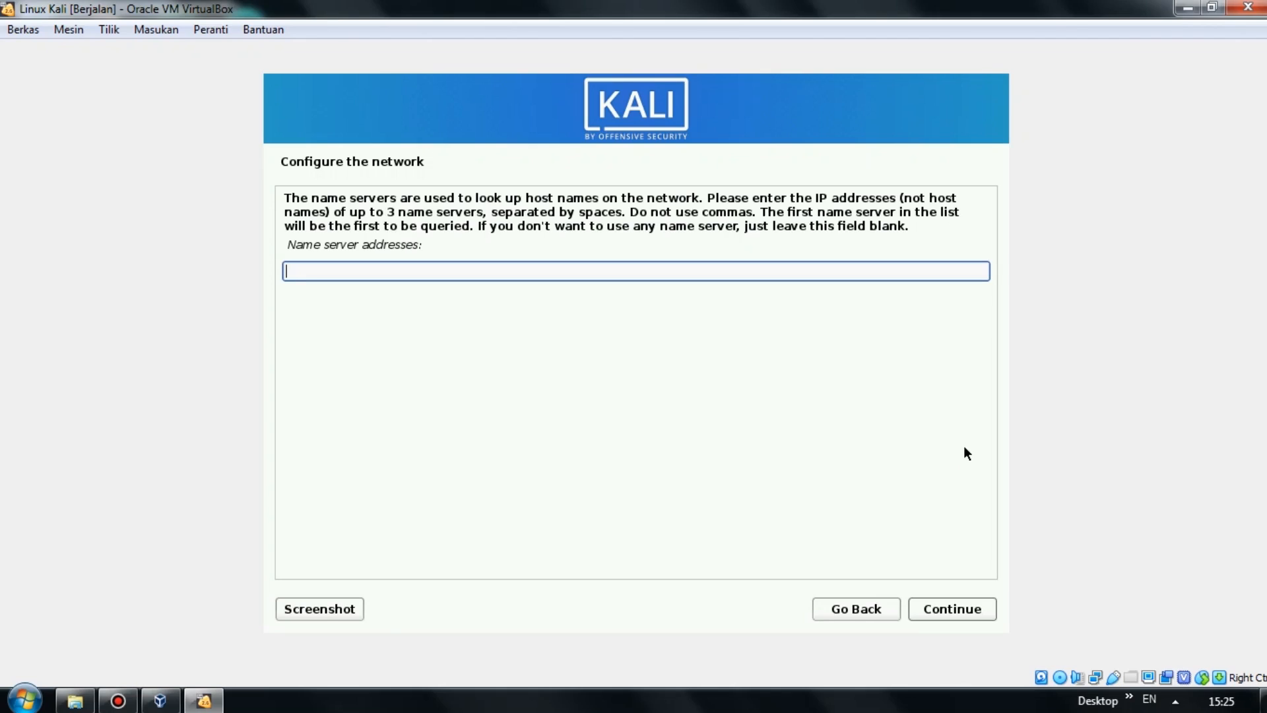
Get past the name server prompt, set a custom hostname, and leave the domain name blank.
type("root")
left_click(980, 611)
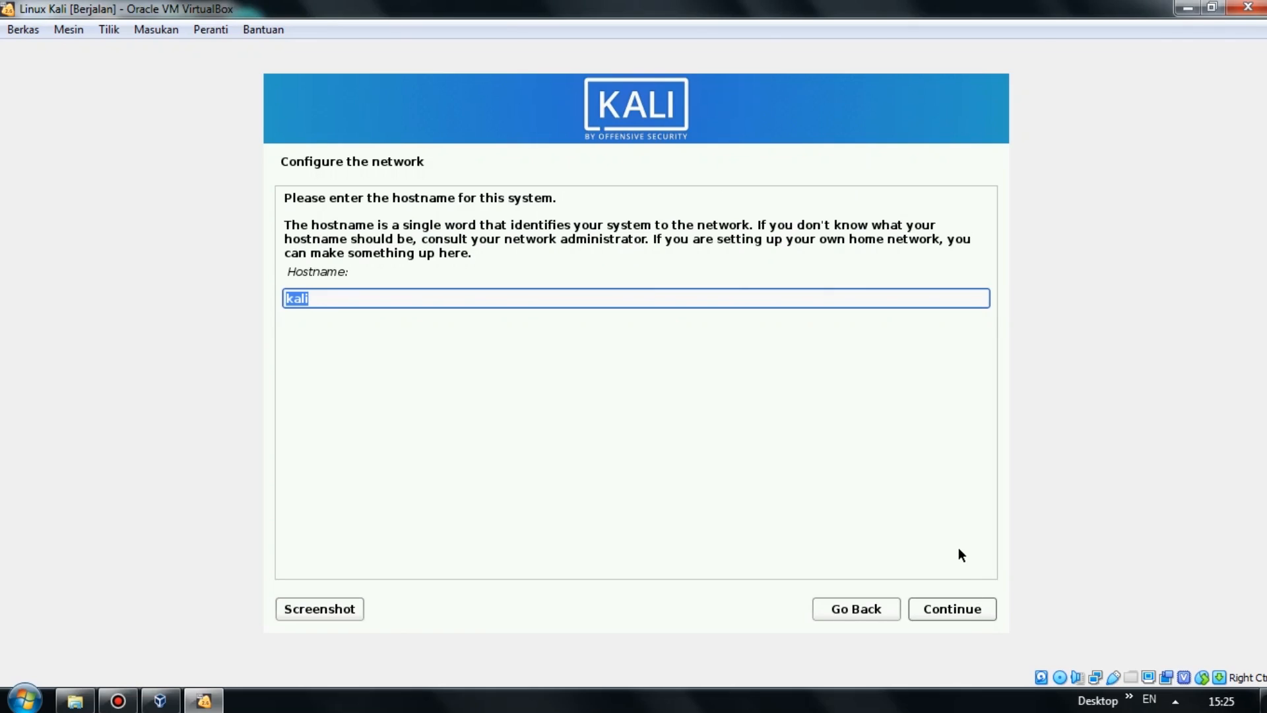
type("luky")
left_click(963, 607)
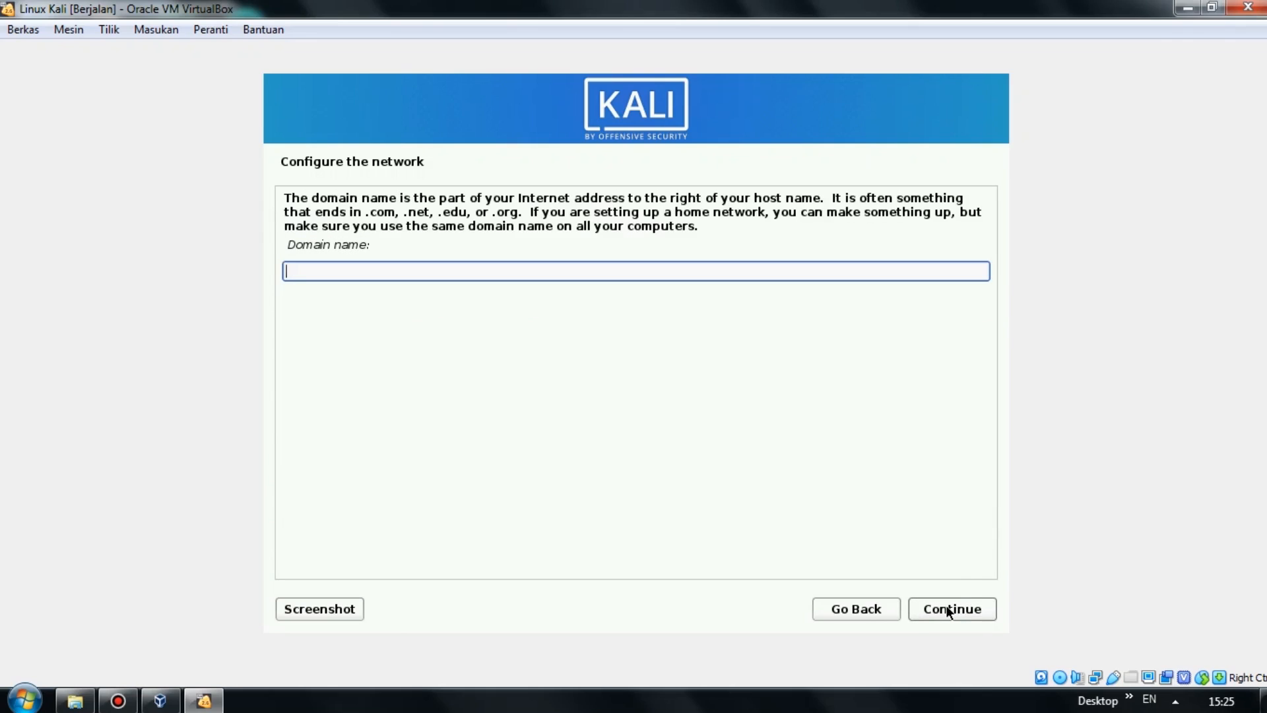
left_click(948, 611)
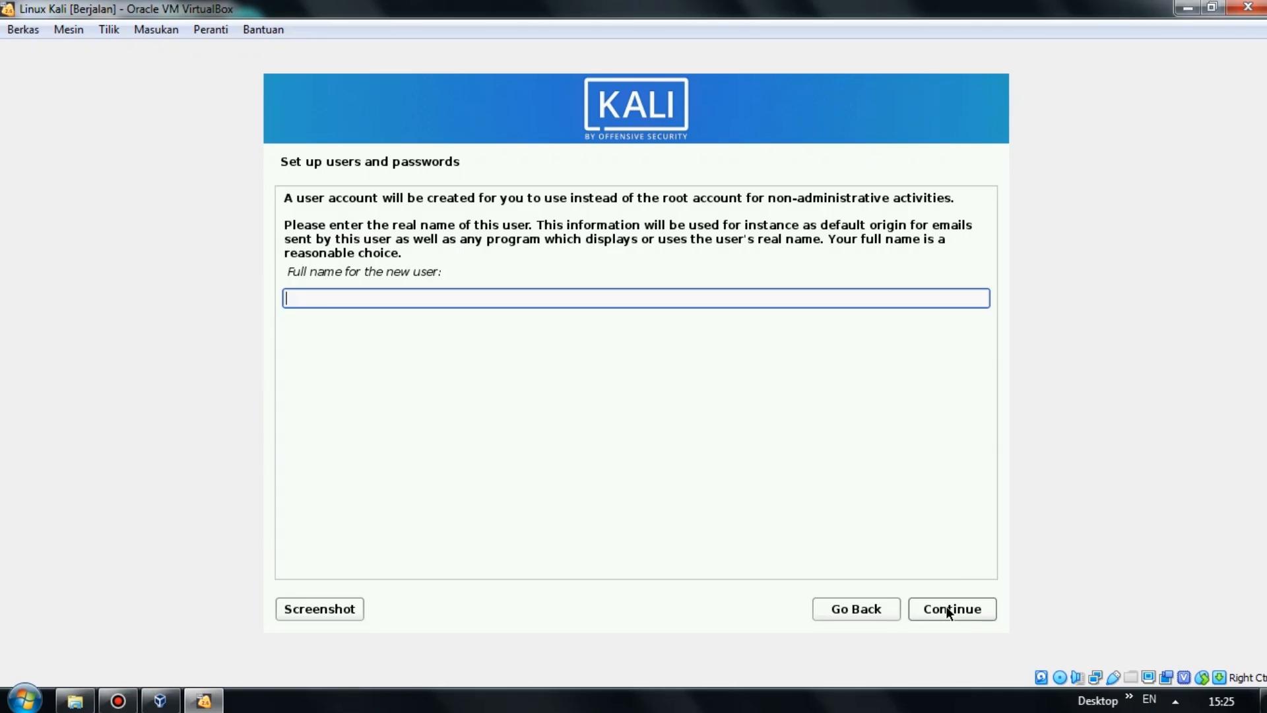
Enter the new user's full name, accept the username, and set and confirm the user password.
type("luky")
left_click(954, 612)
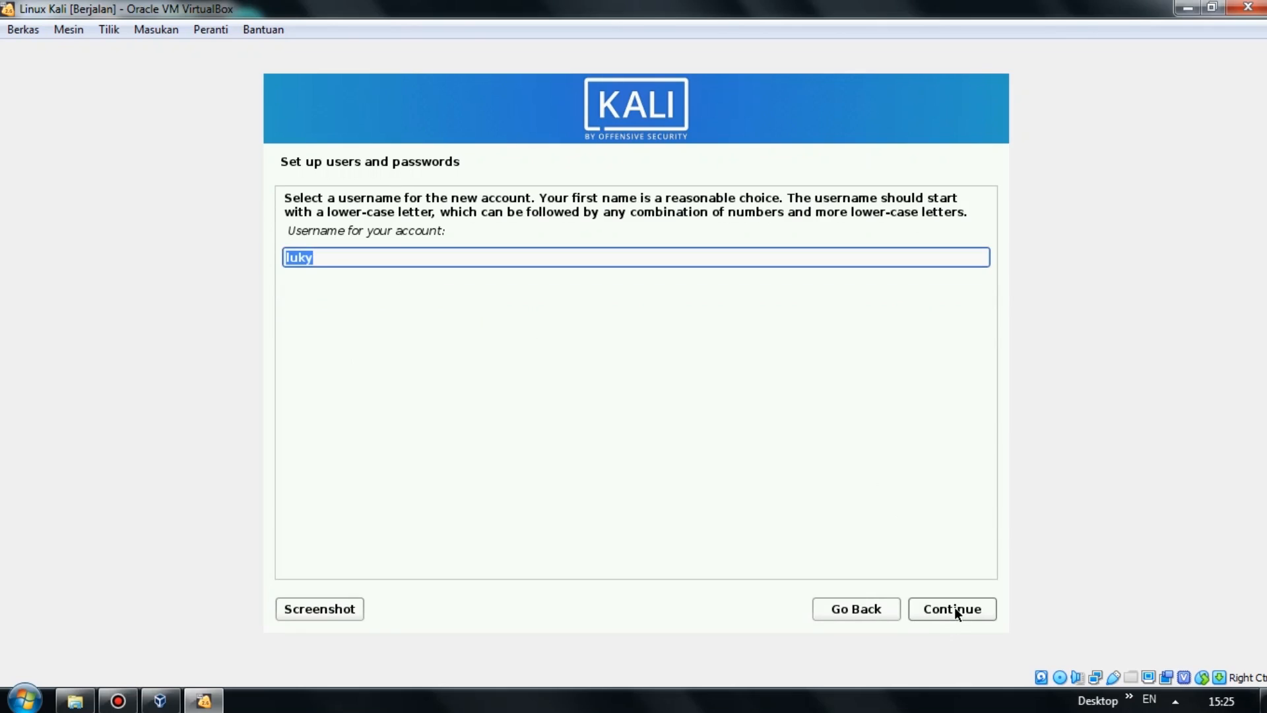
left_click(954, 605)
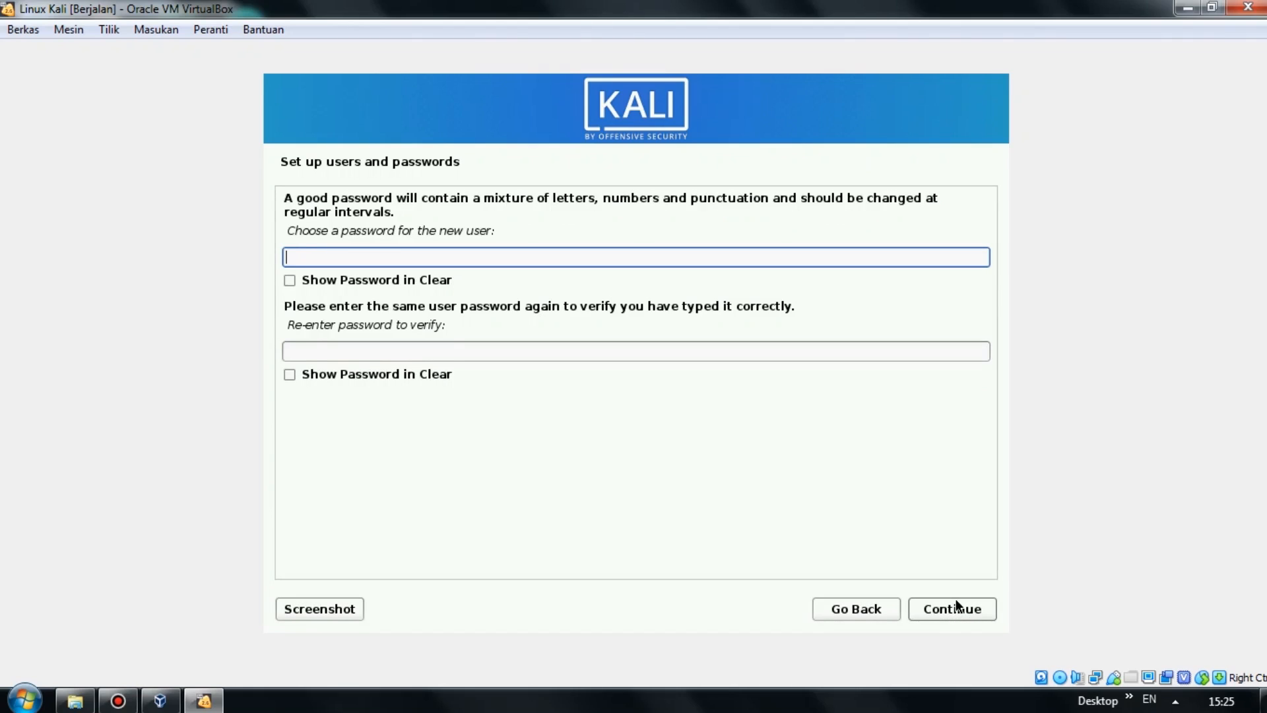
type("••••••••")
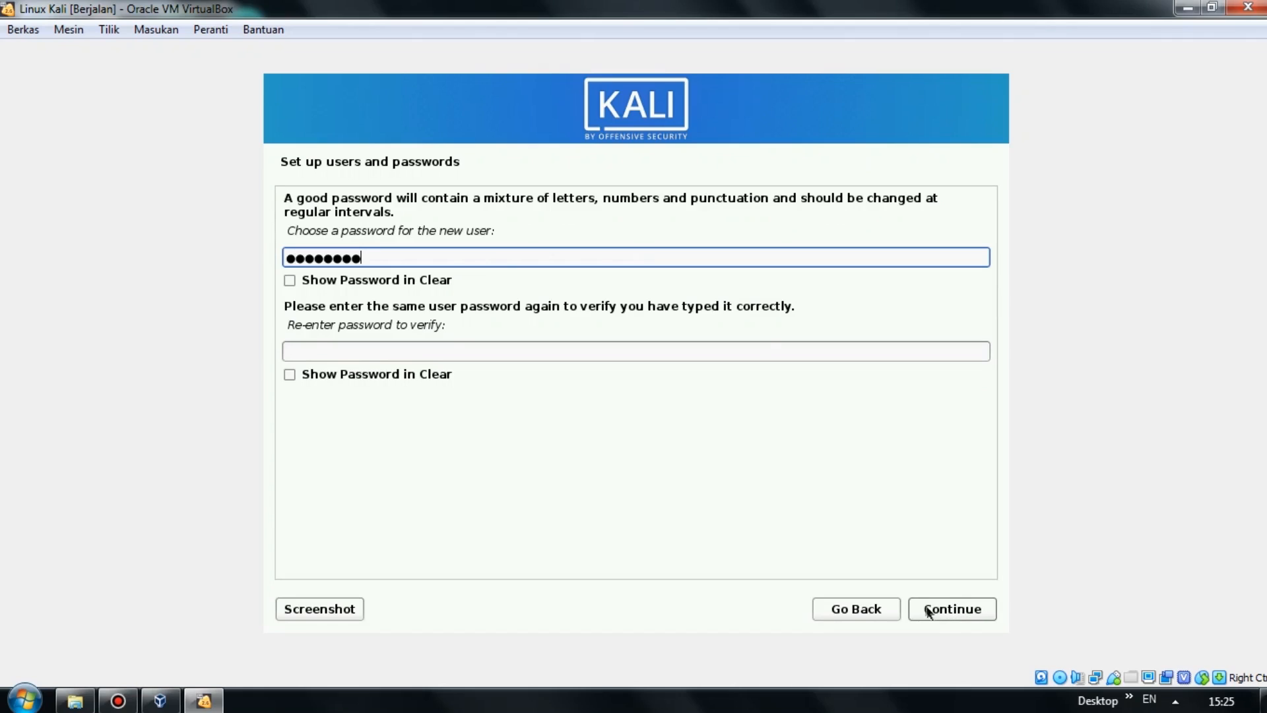
left_click(737, 353)
type("••••••")
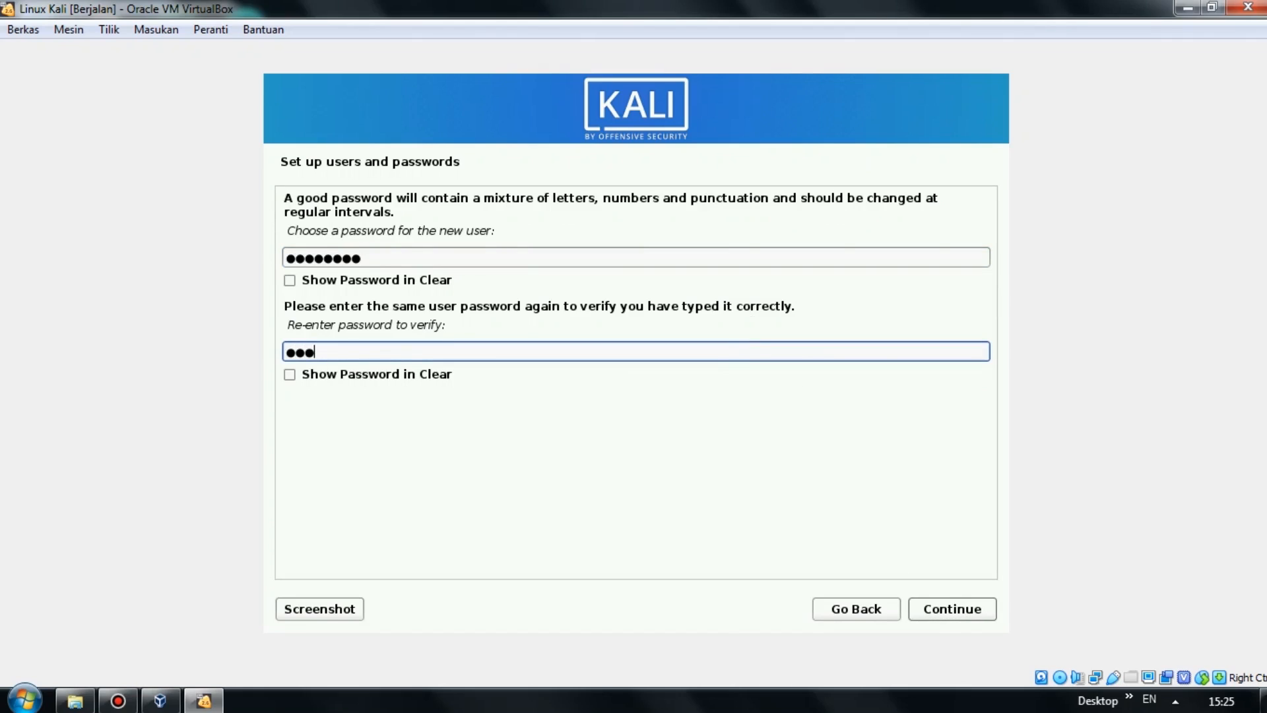
type("••")
left_click(973, 608)
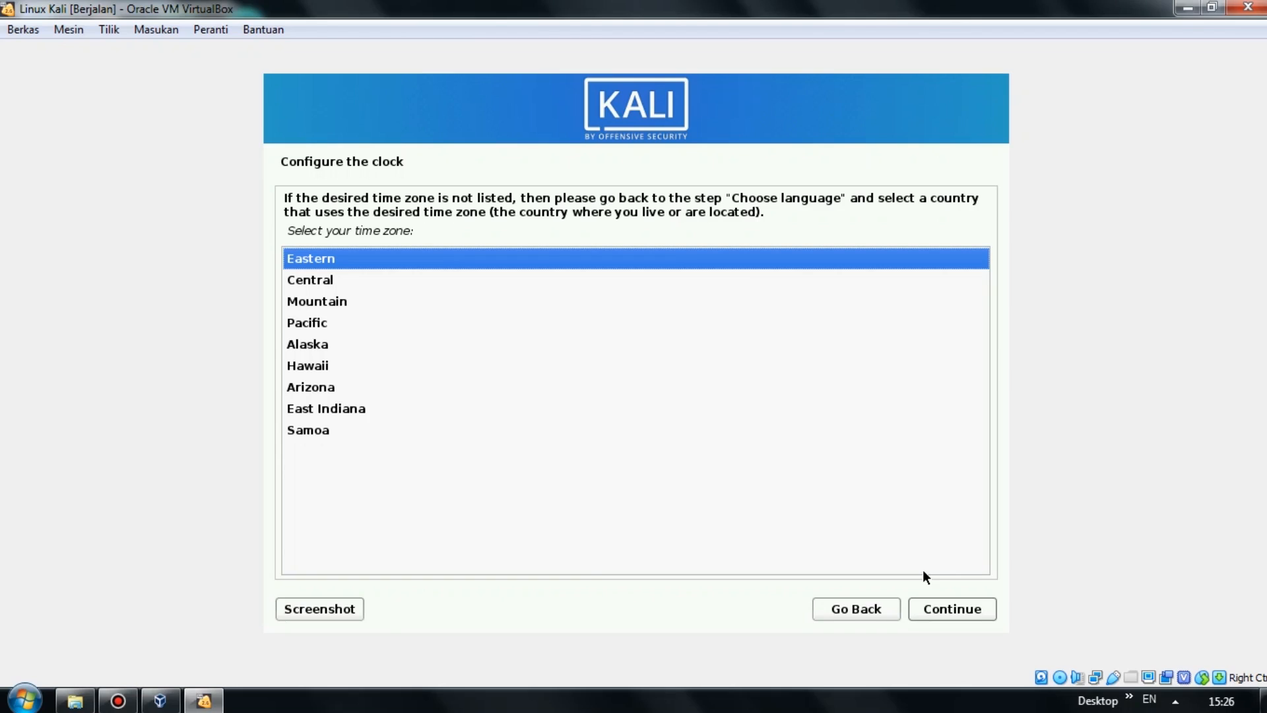
Keep Eastern as the installer's time zone.
key("Down")
key("Up")
left_click(965, 606)
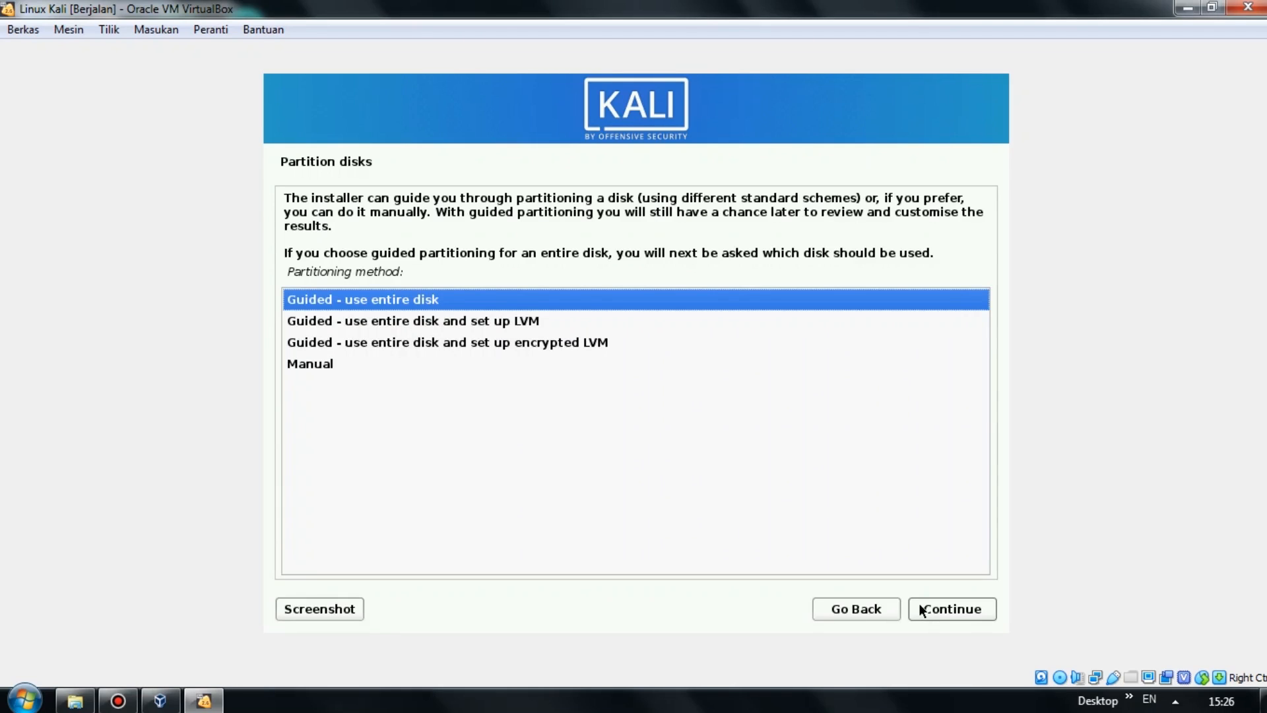
Partition the 21.5 GB disk with Guided - use entire disk, all files in one partition, and finish.
key("Down")
key("Down")
key("Down")
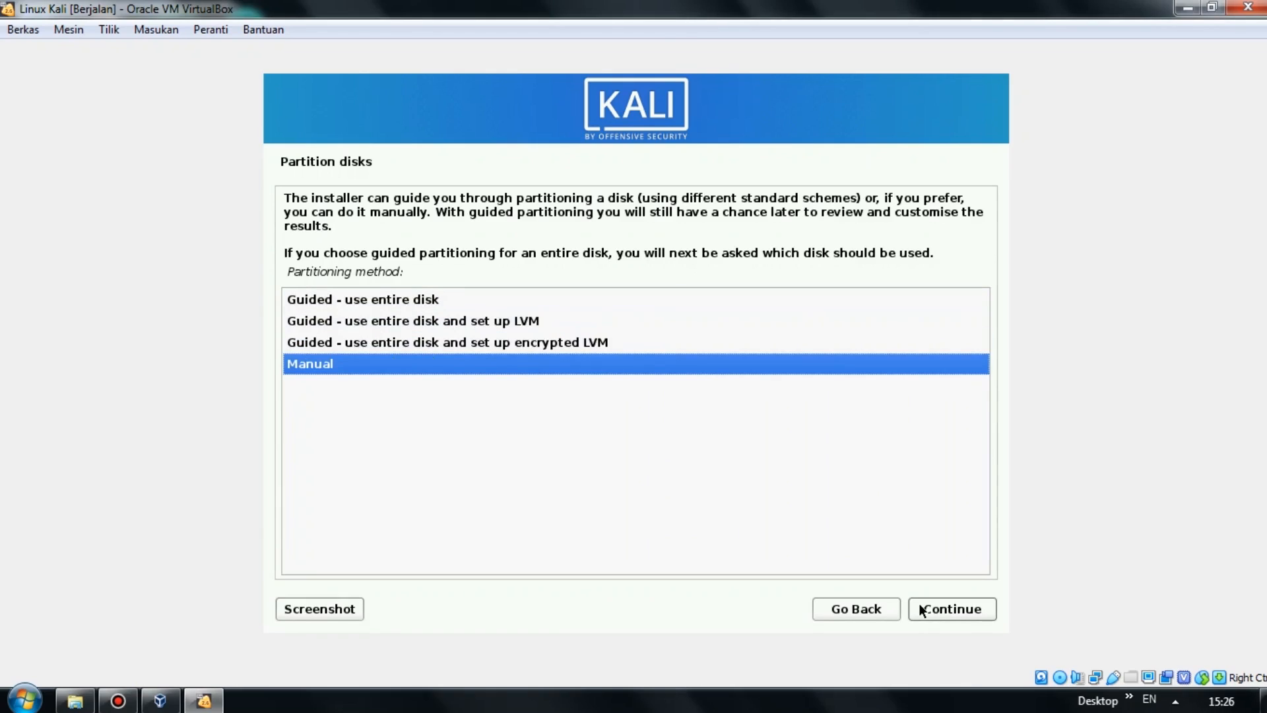
key("Up")
key("Up")
key("Up")
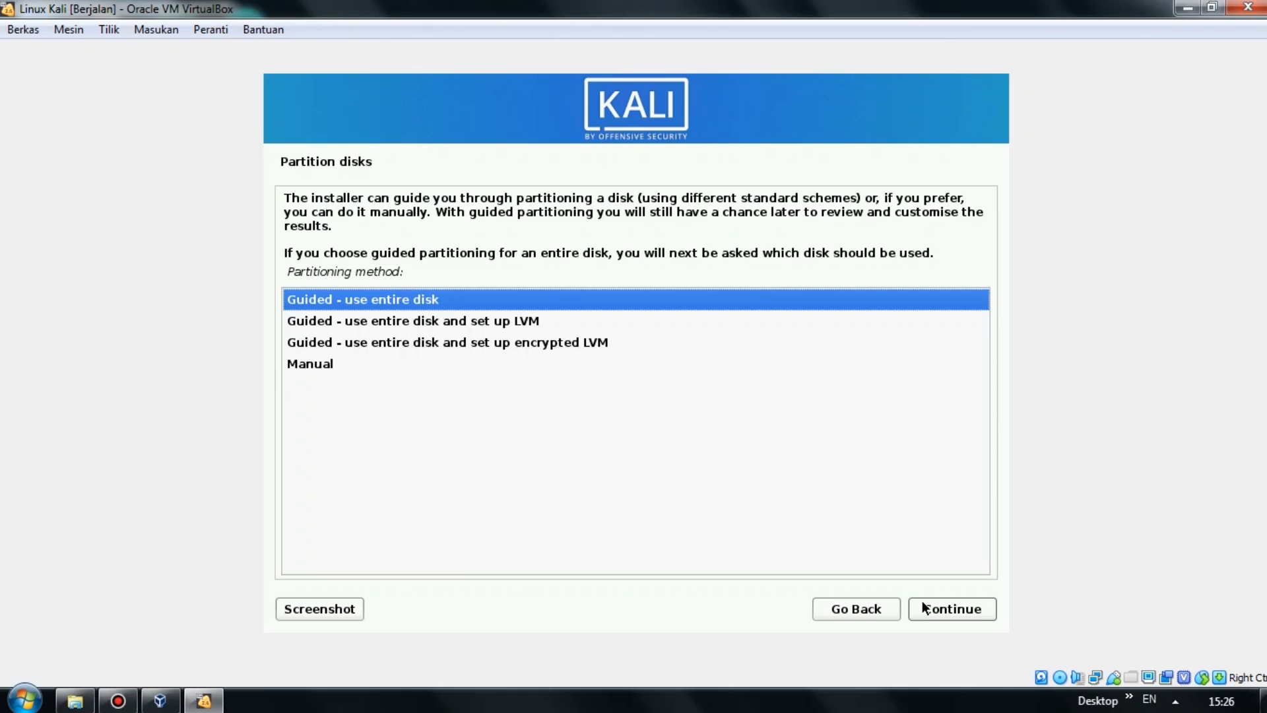
left_click(922, 608)
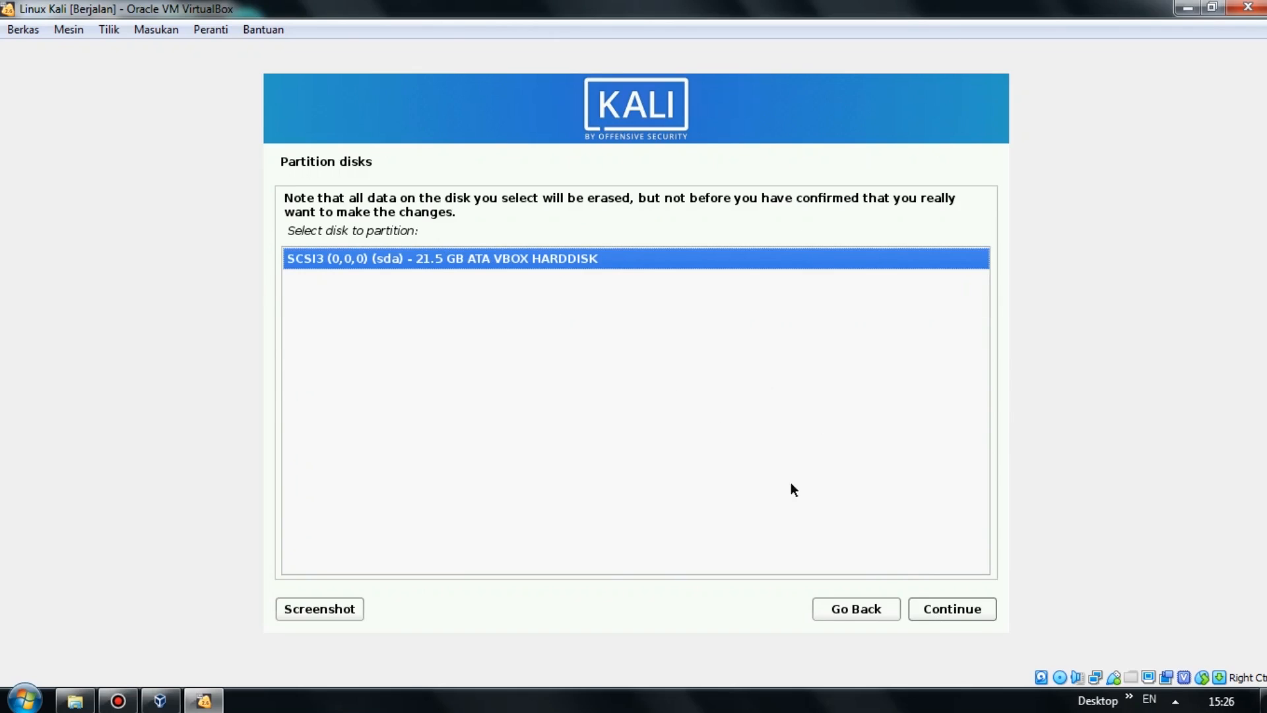
left_click(948, 605)
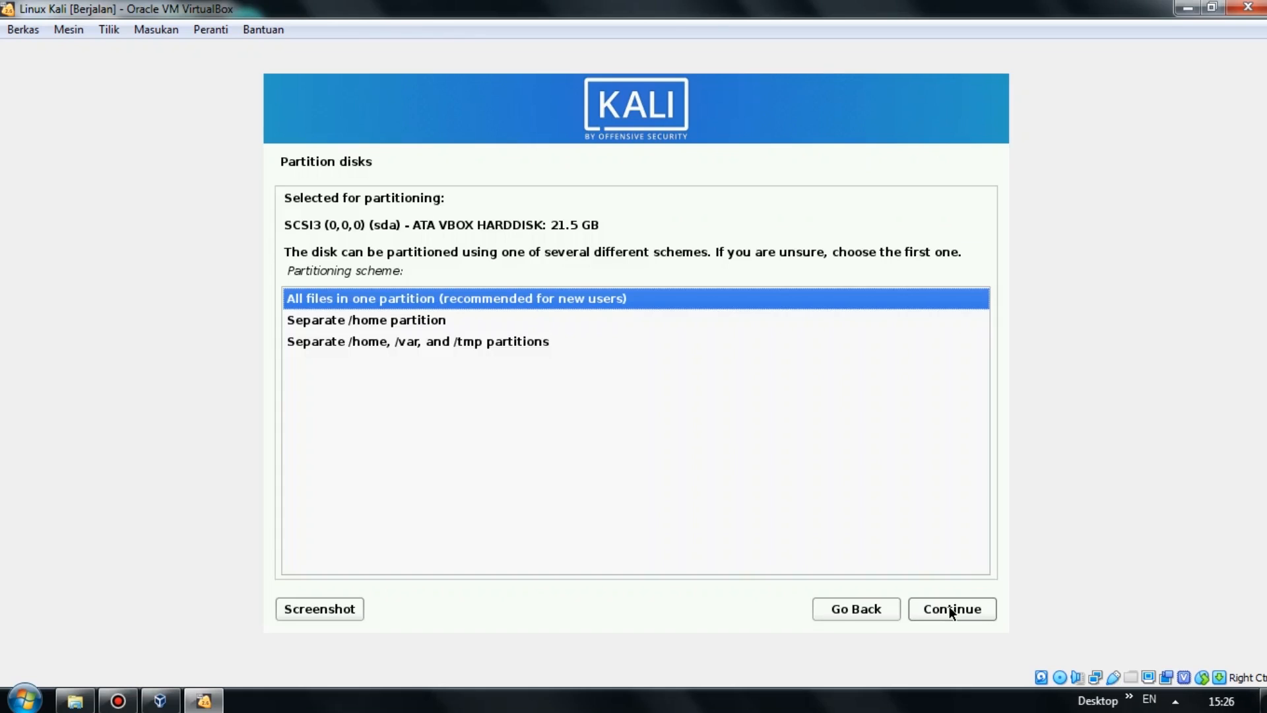
key("Down")
key("Down")
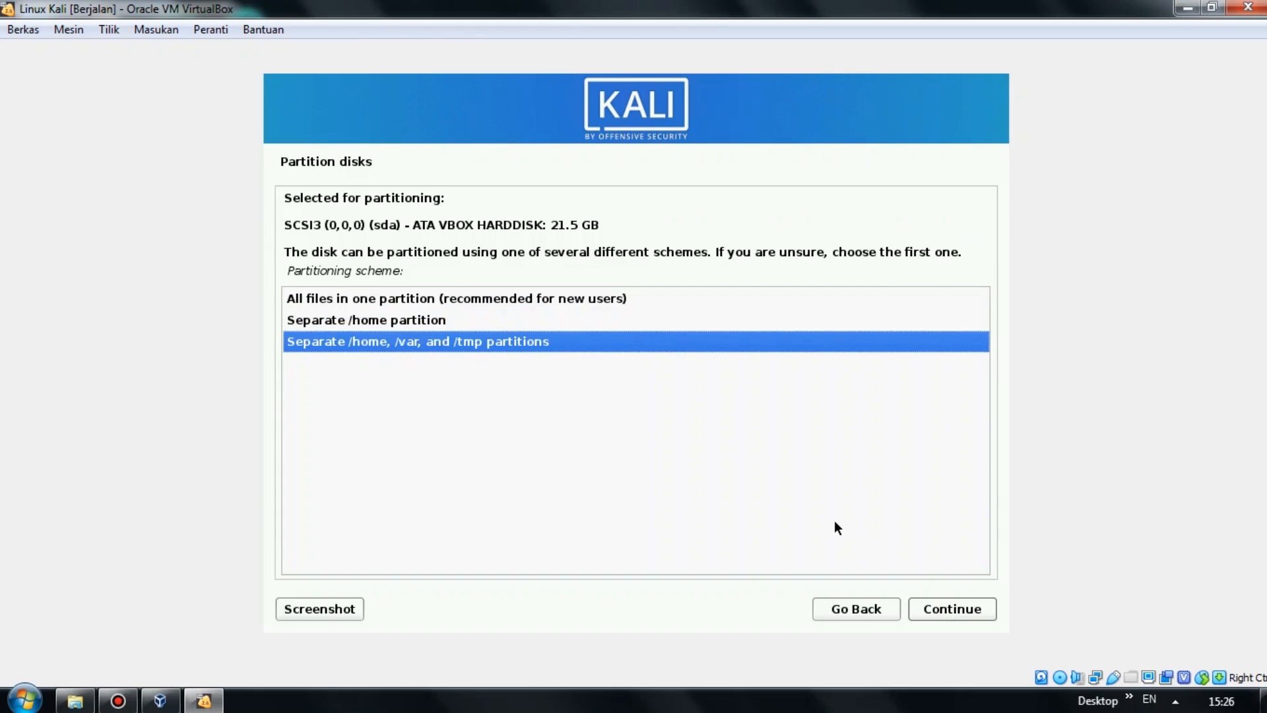
key("Up")
key("Up")
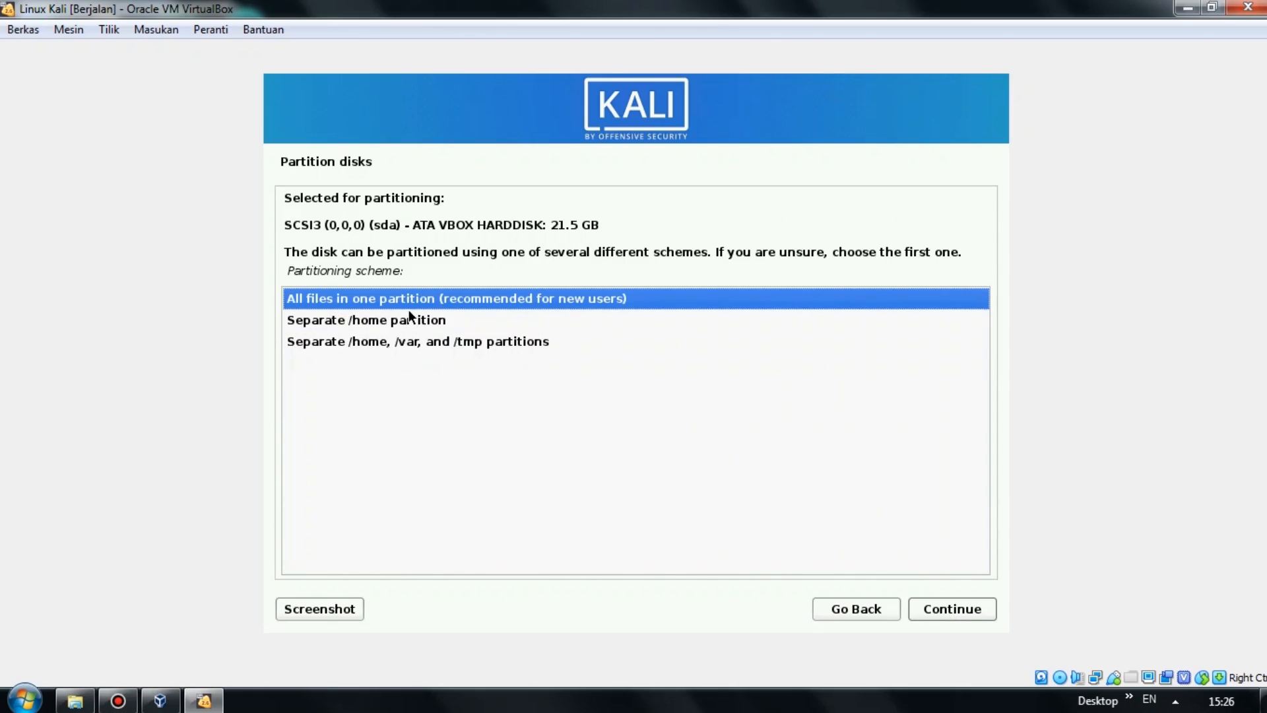
left_click(965, 613)
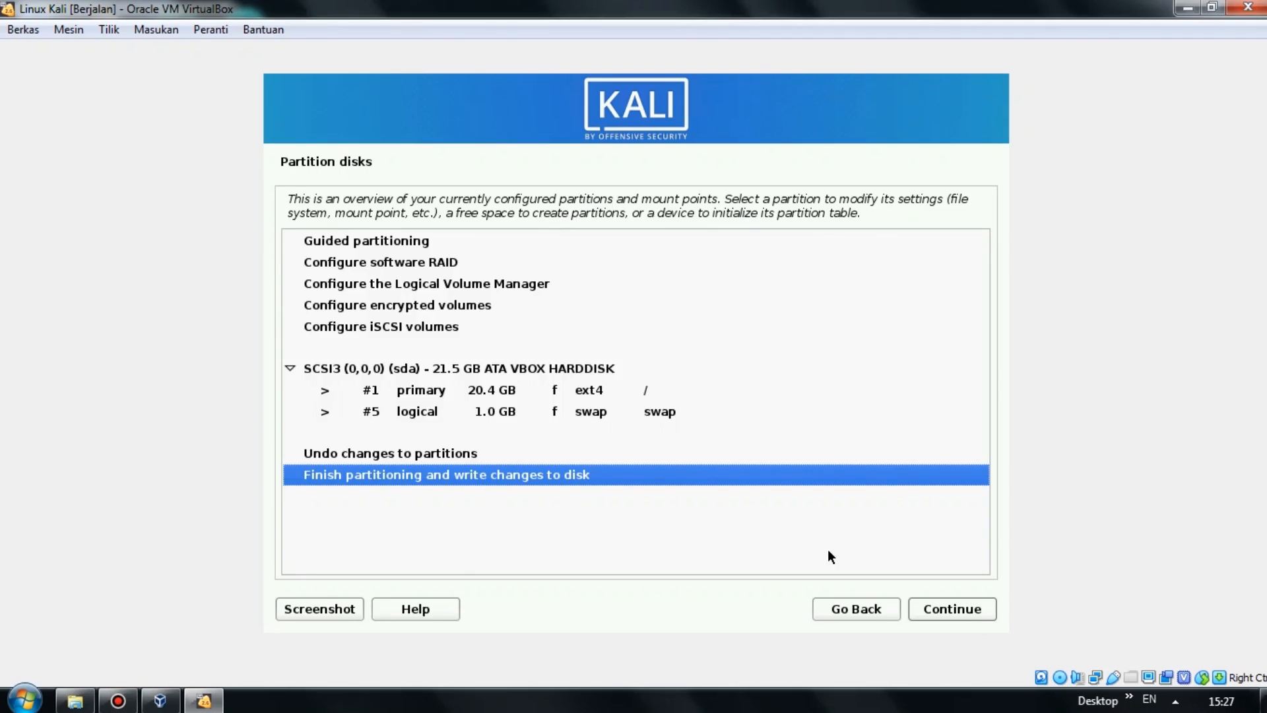
key("Up")
key("Down")
left_click(941, 607)
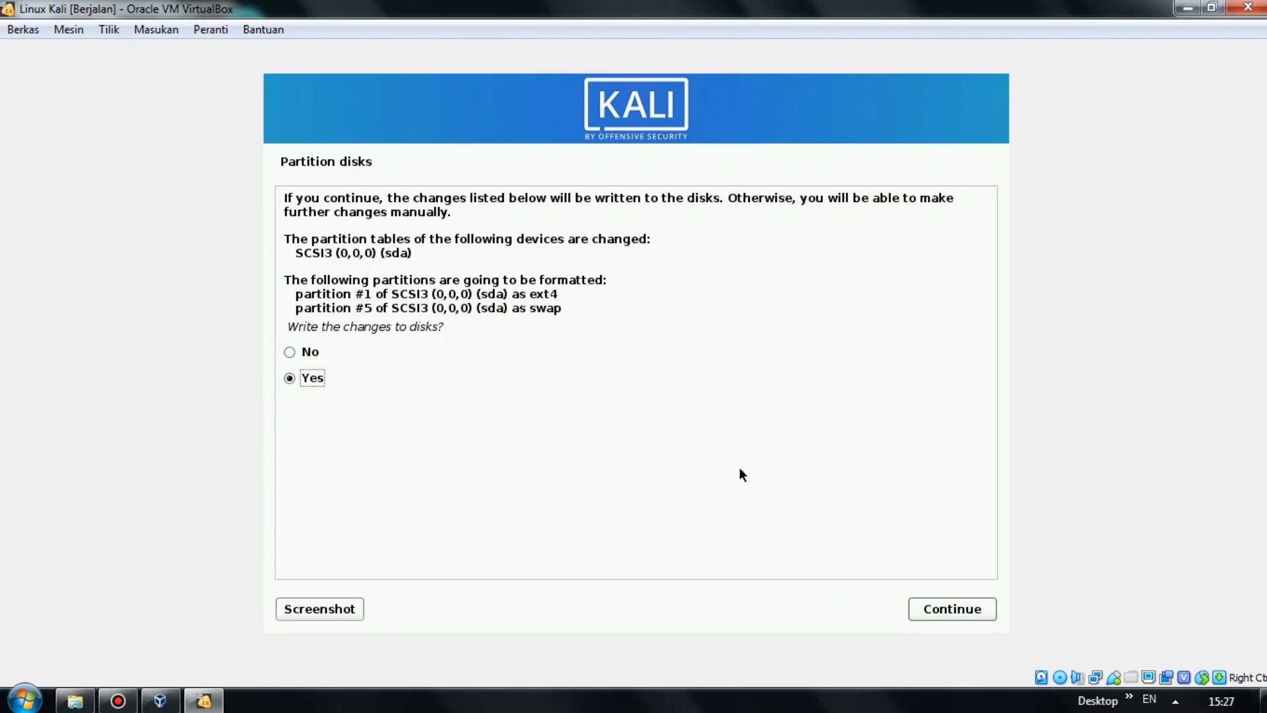
Write the partition changes to disk and decline a network mirror.
left_click(972, 610)
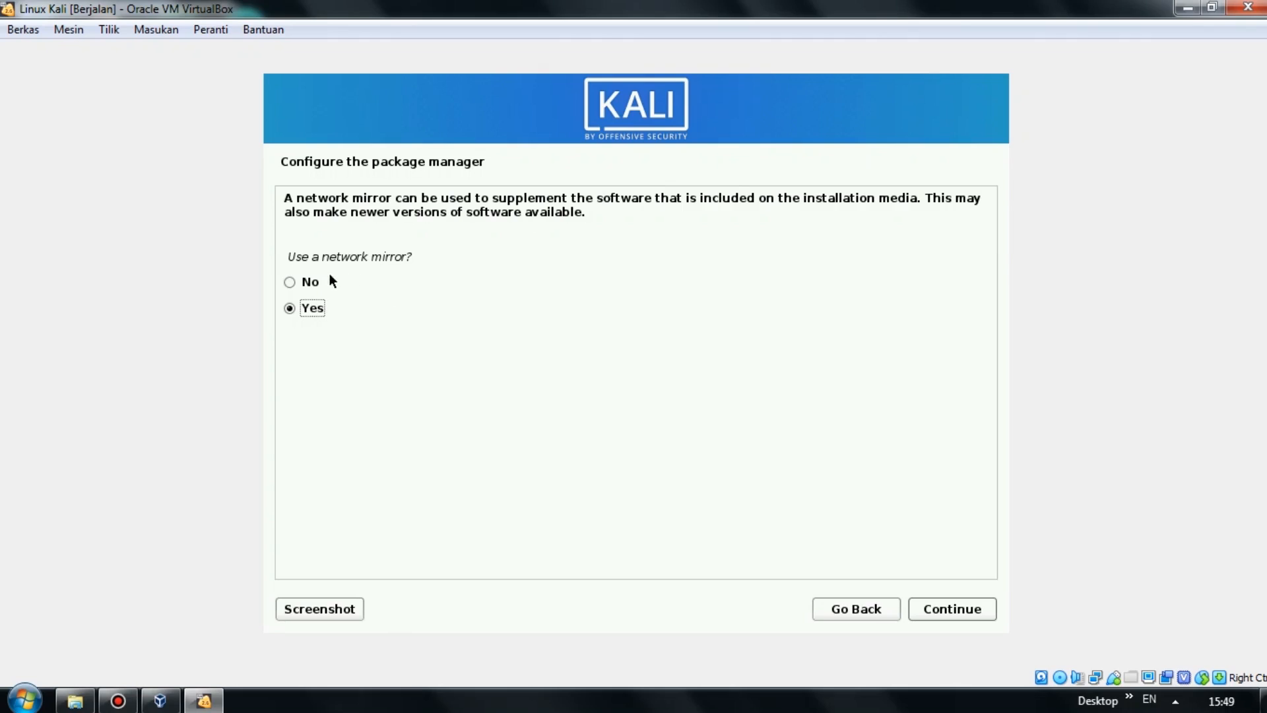
left_click(313, 282)
left_click(952, 609)
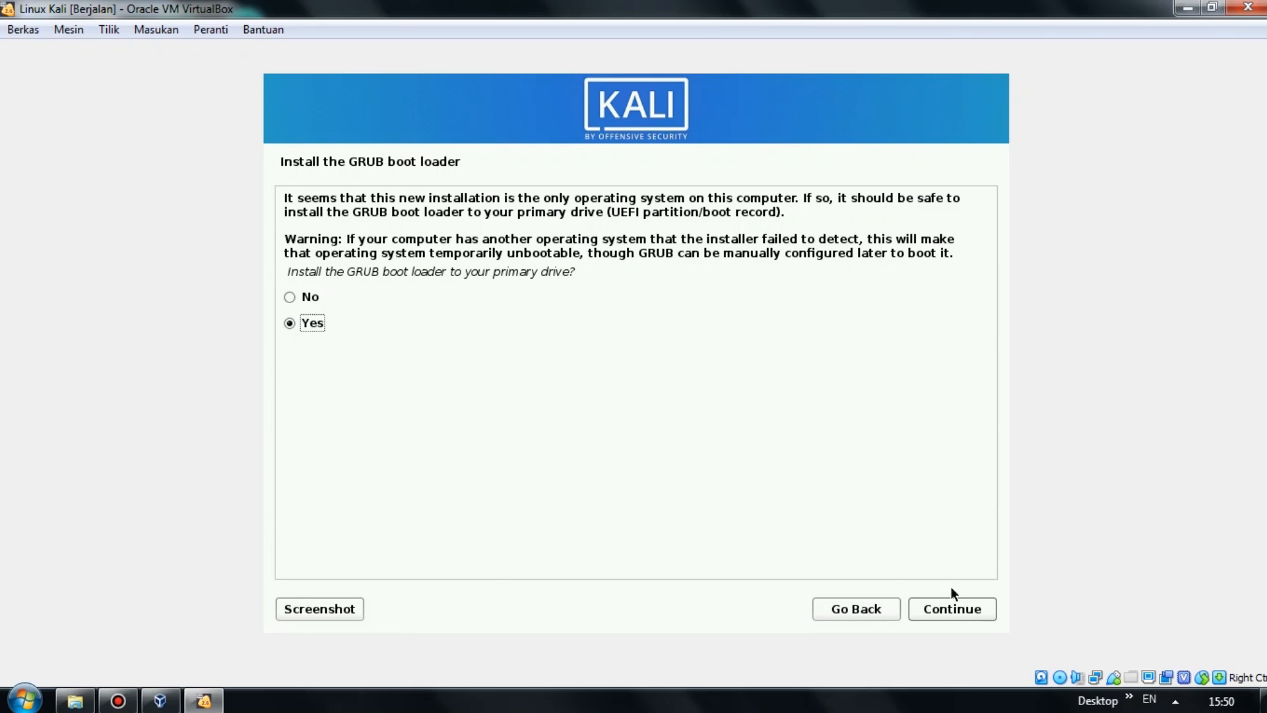
Install the GRUB boot loader onto /dev/sda.
left_click(972, 611)
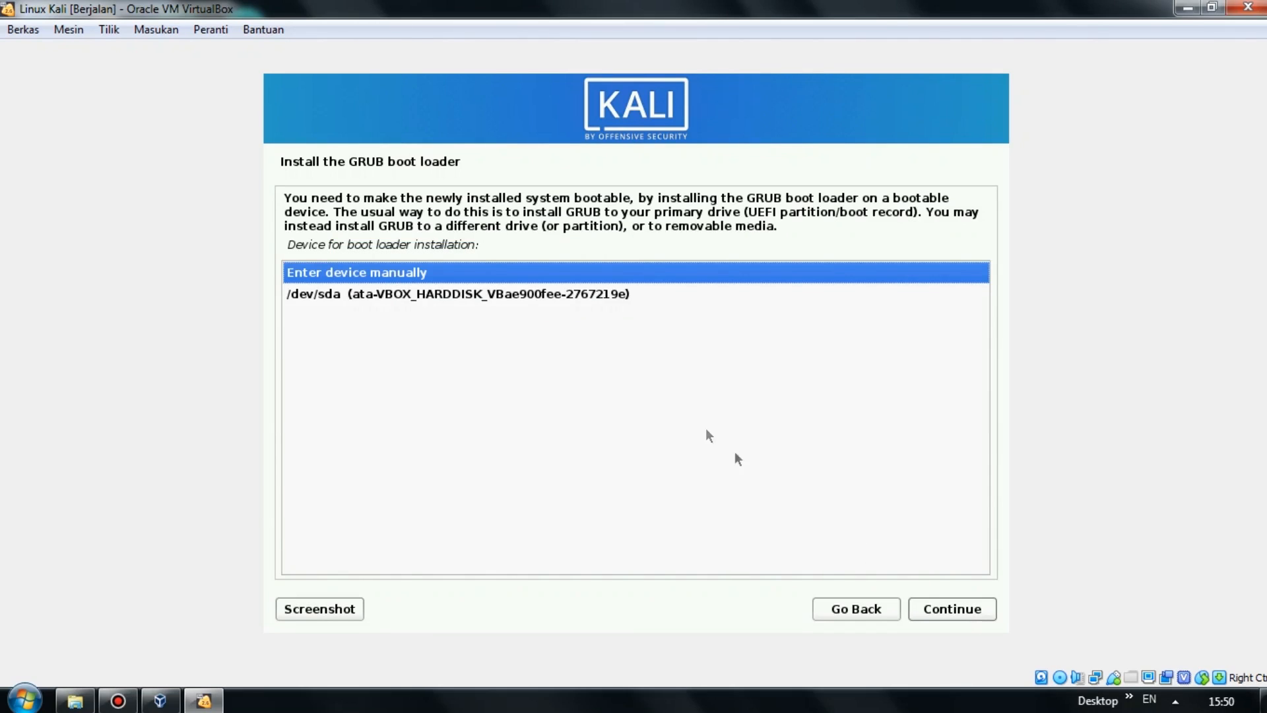
left_click(545, 295)
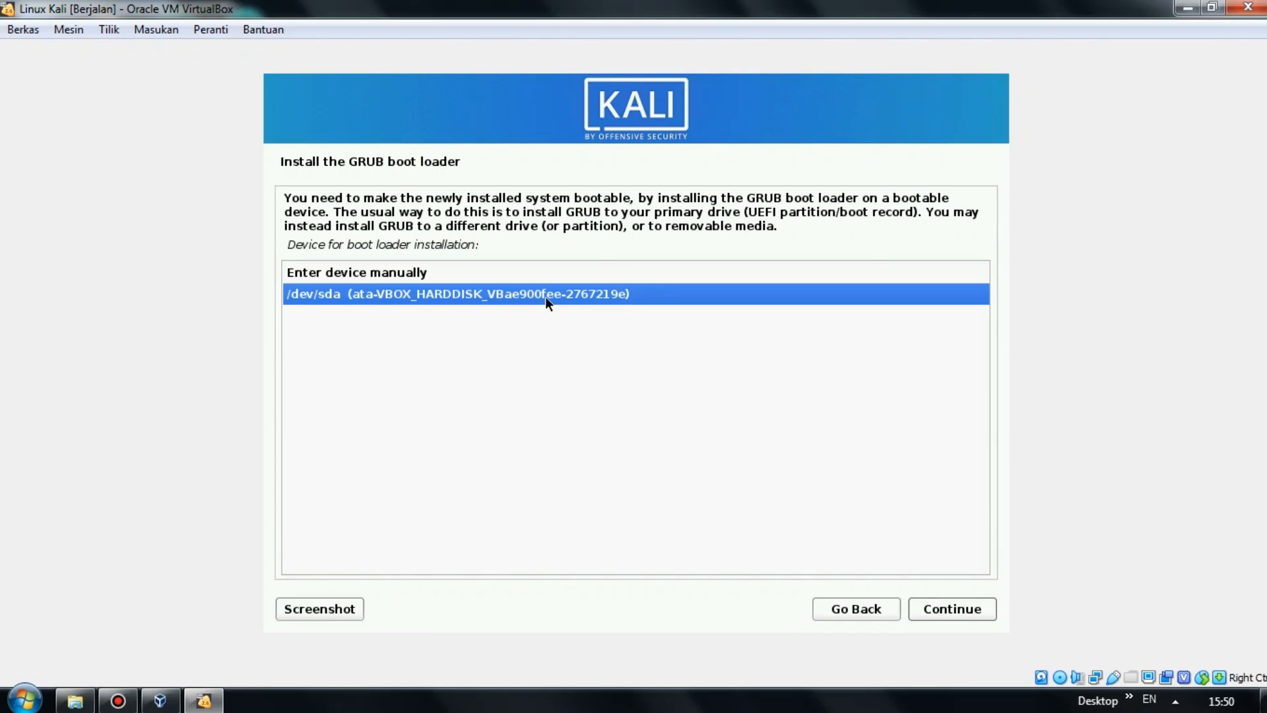
left_click(958, 610)
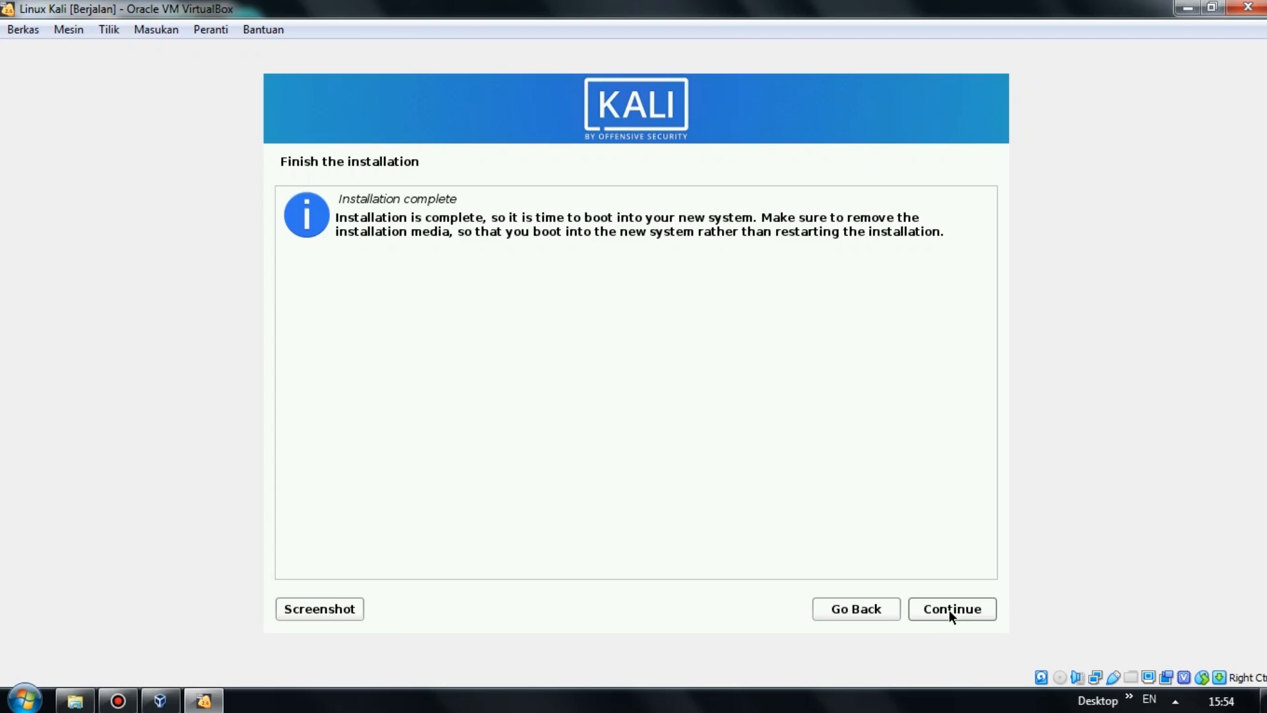
Continue from the Installation complete page to reboot into Kali's login screen.
left_click(948, 611)
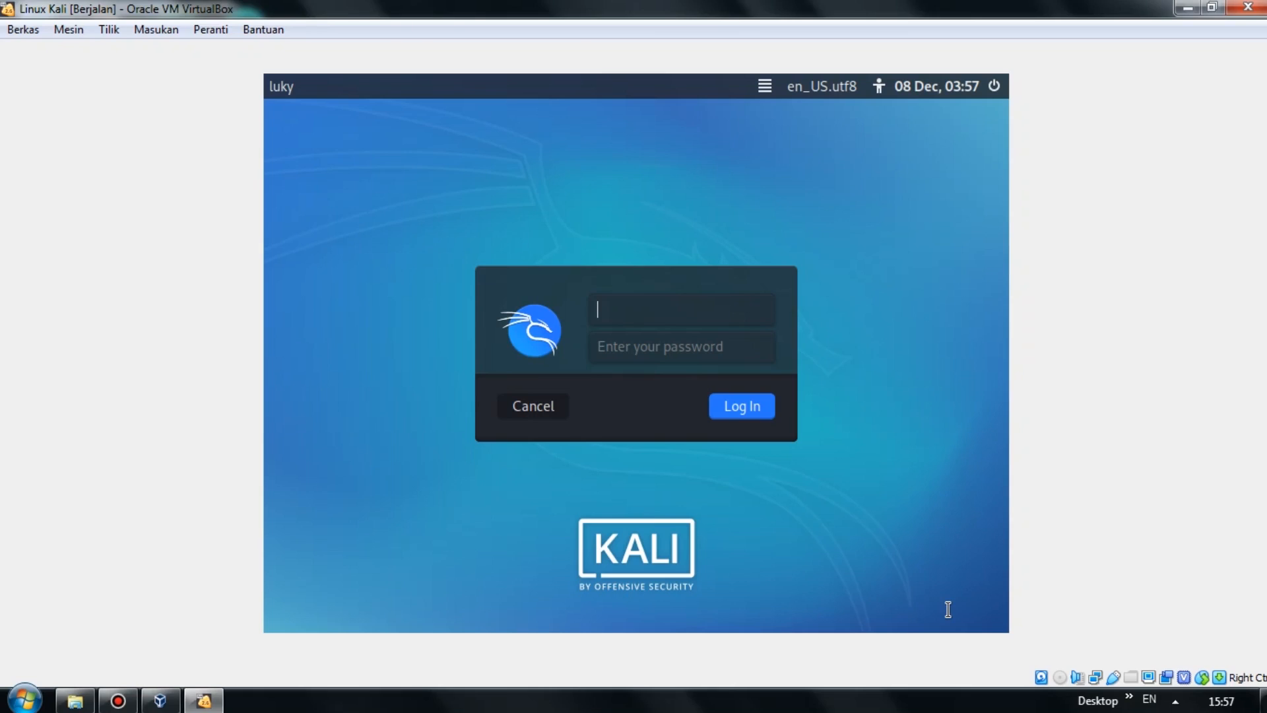
Log in as the new user with their password, then launch a terminal and bring up the desktop menu.
type("luky")
key("Tab")
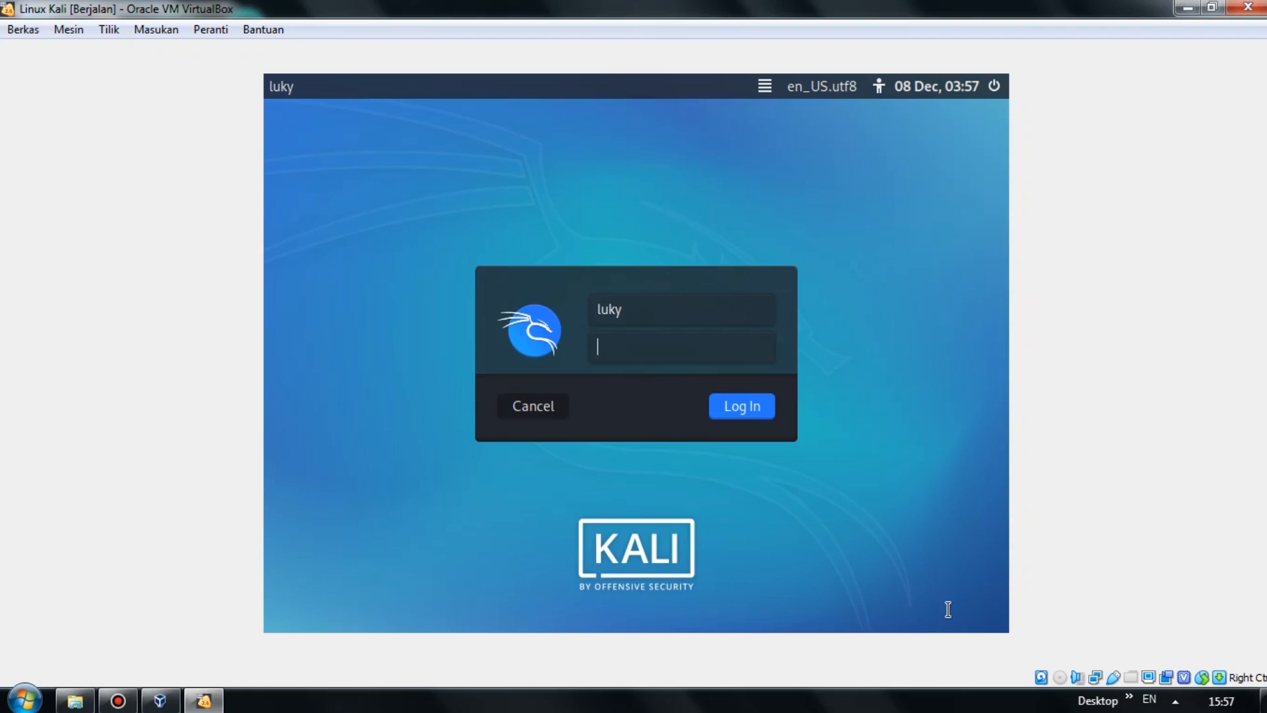
type("•••••••••")
left_click(750, 414)
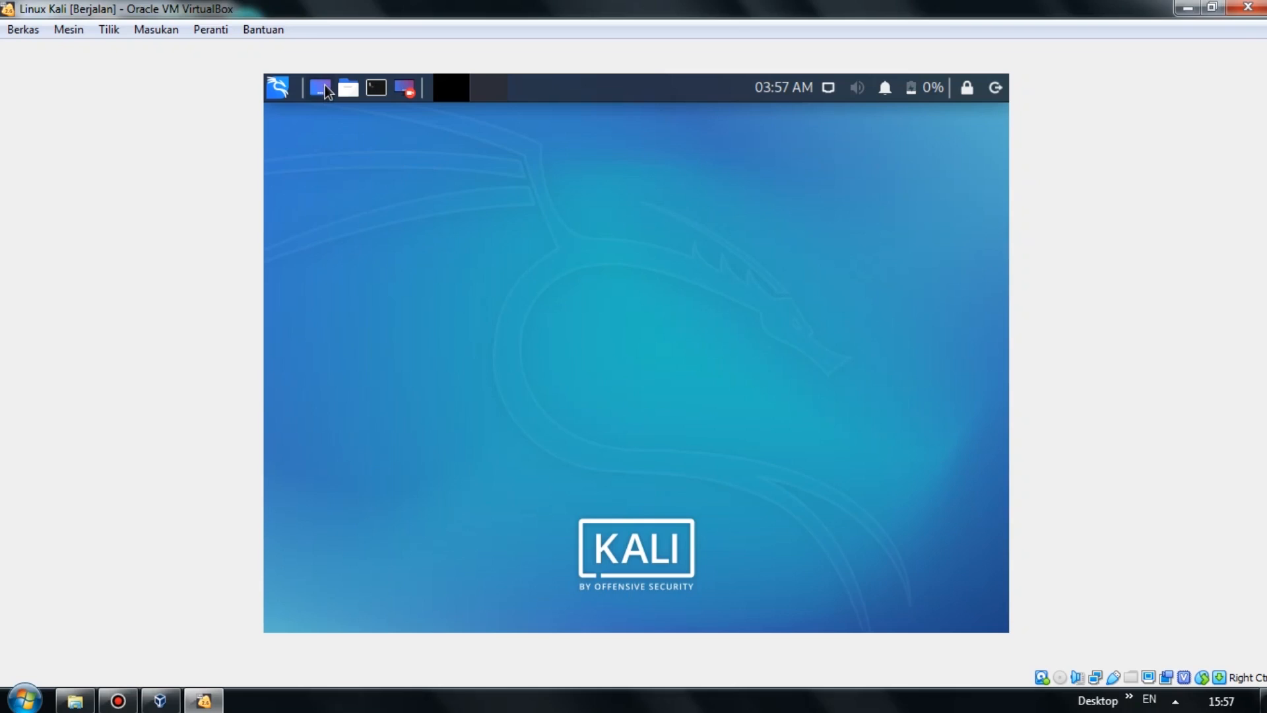
left_click(382, 93)
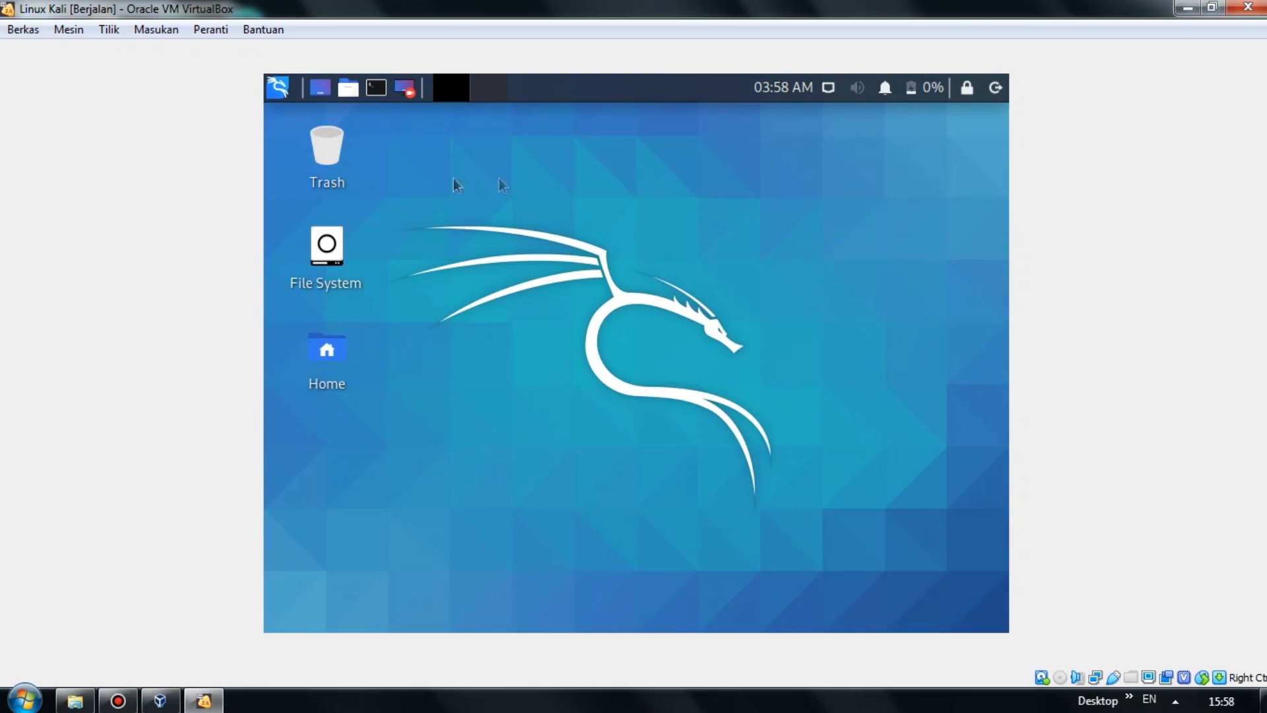
right_click(659, 233)
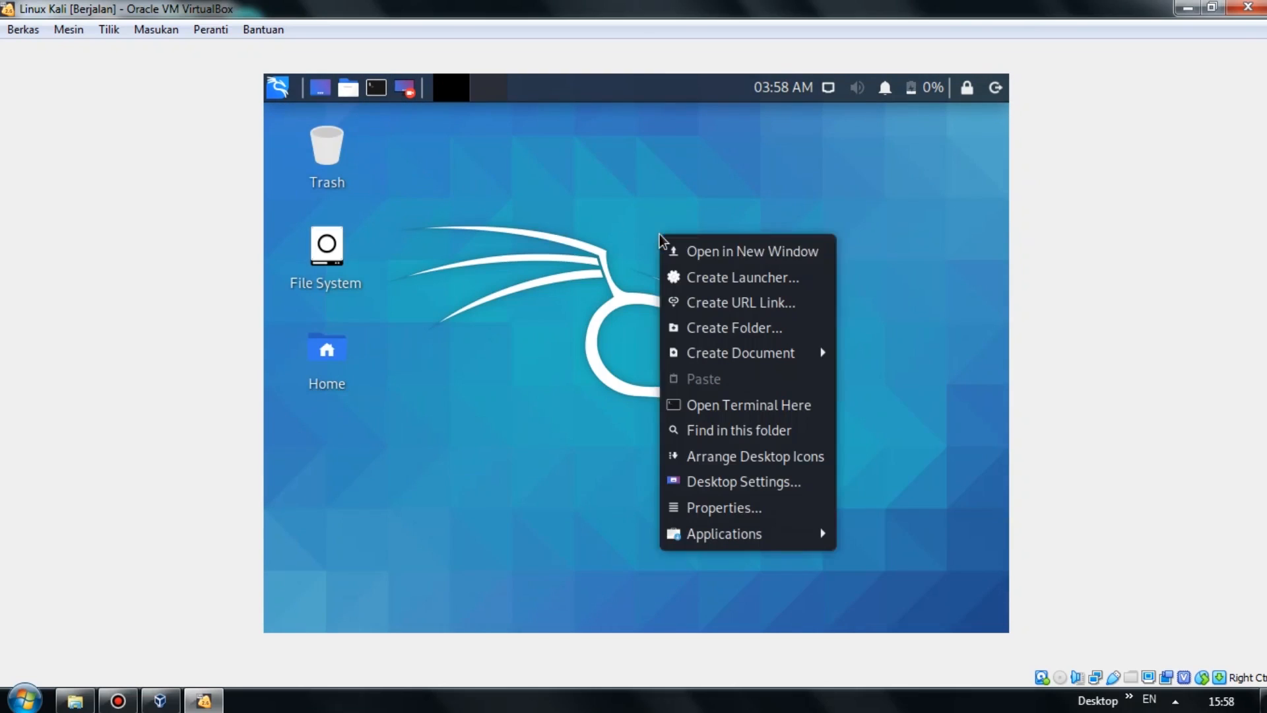
left_click(858, 157)
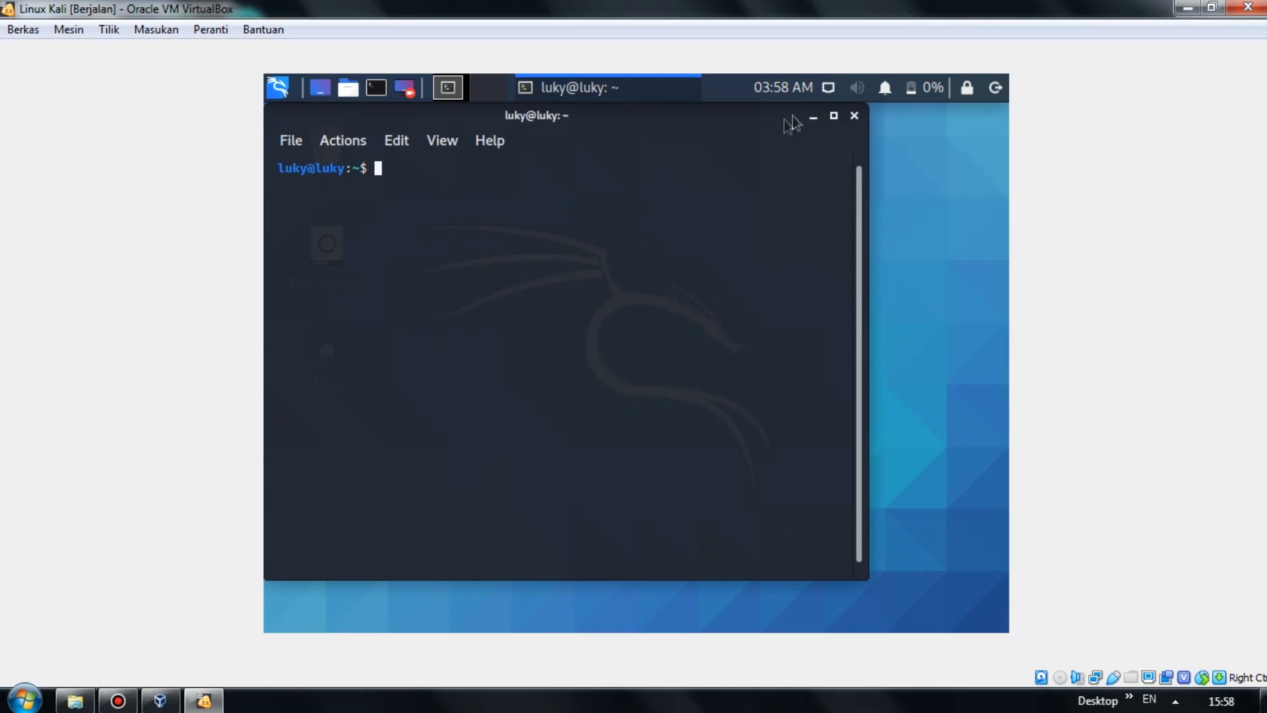
left_click(854, 116)
double_click(338, 347)
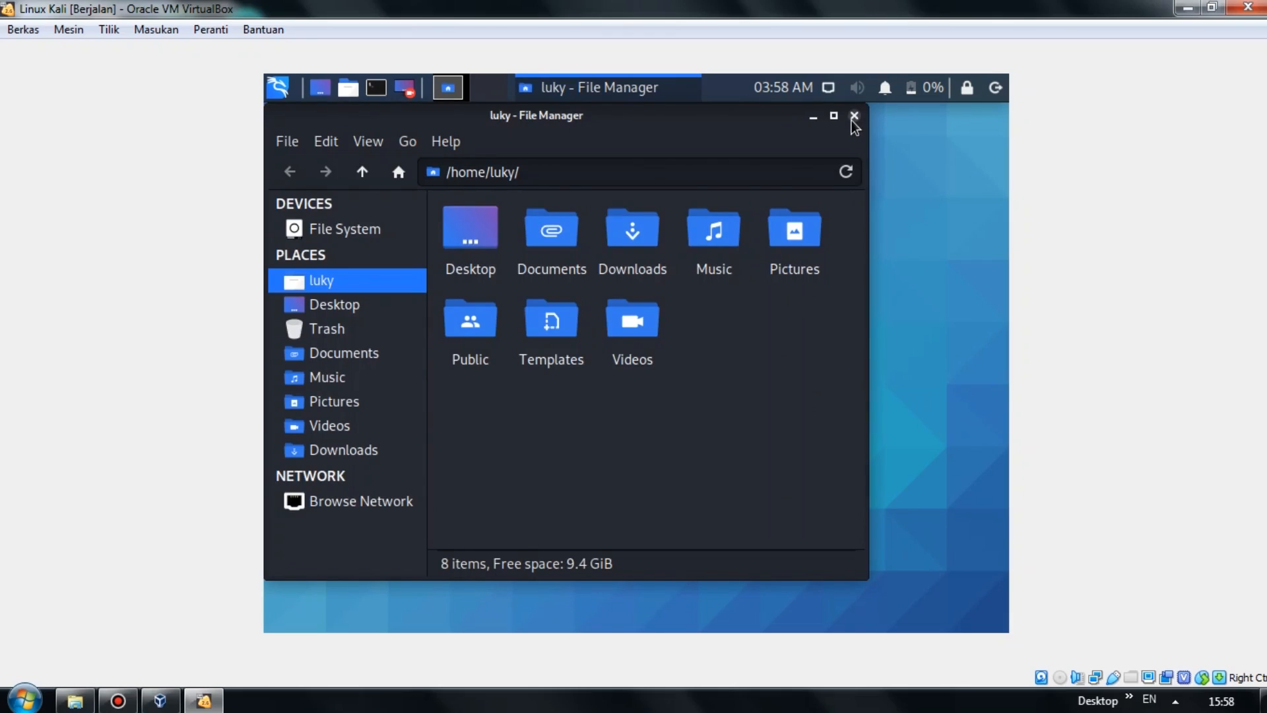
left_click(852, 122)
right_click(693, 184)
left_click(657, 178)
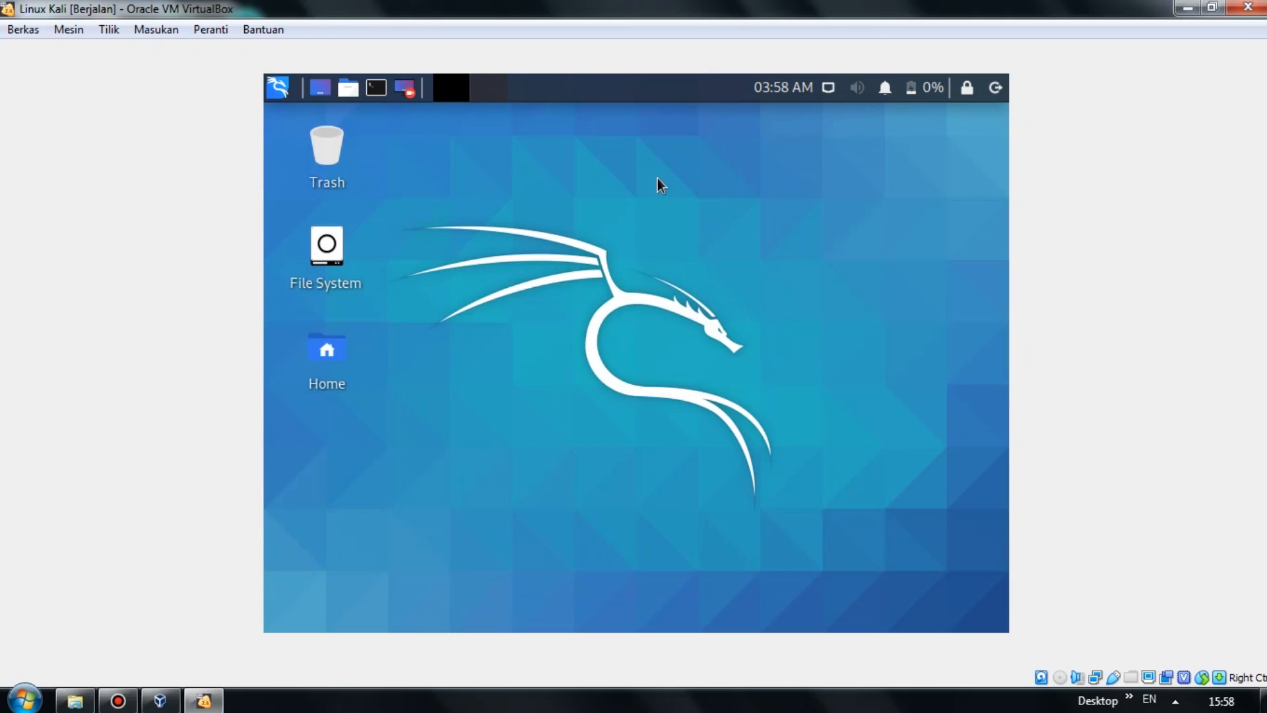